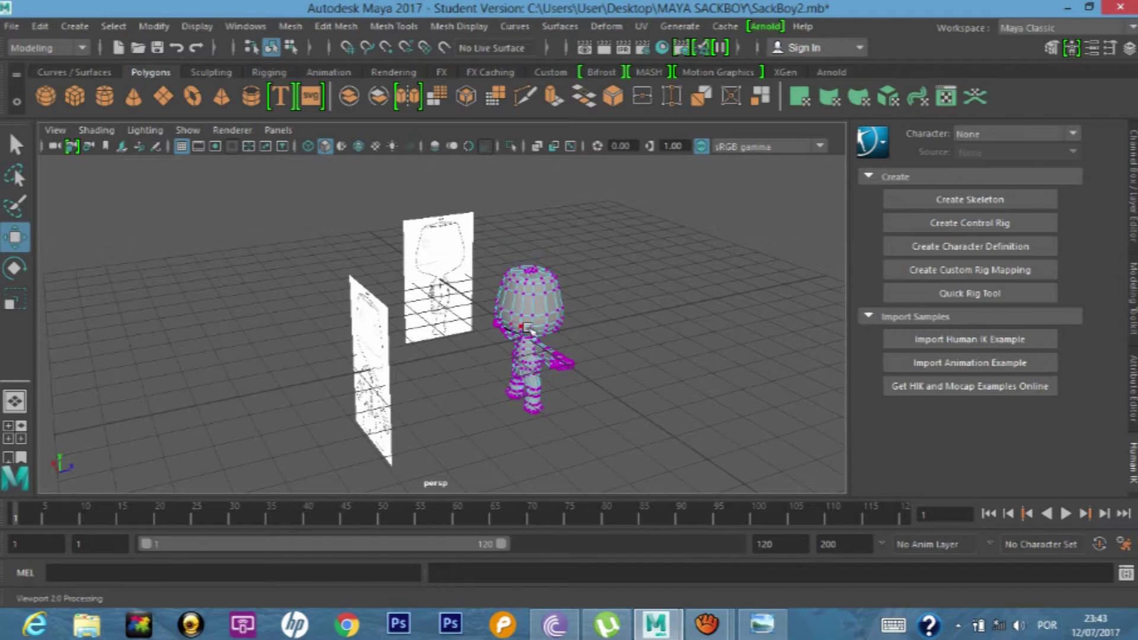
- Switch the Sackboy mesh to object mode, select it, and turn on smooth mesh preview
left_click_drag(529, 329, 649, 334, "alt")
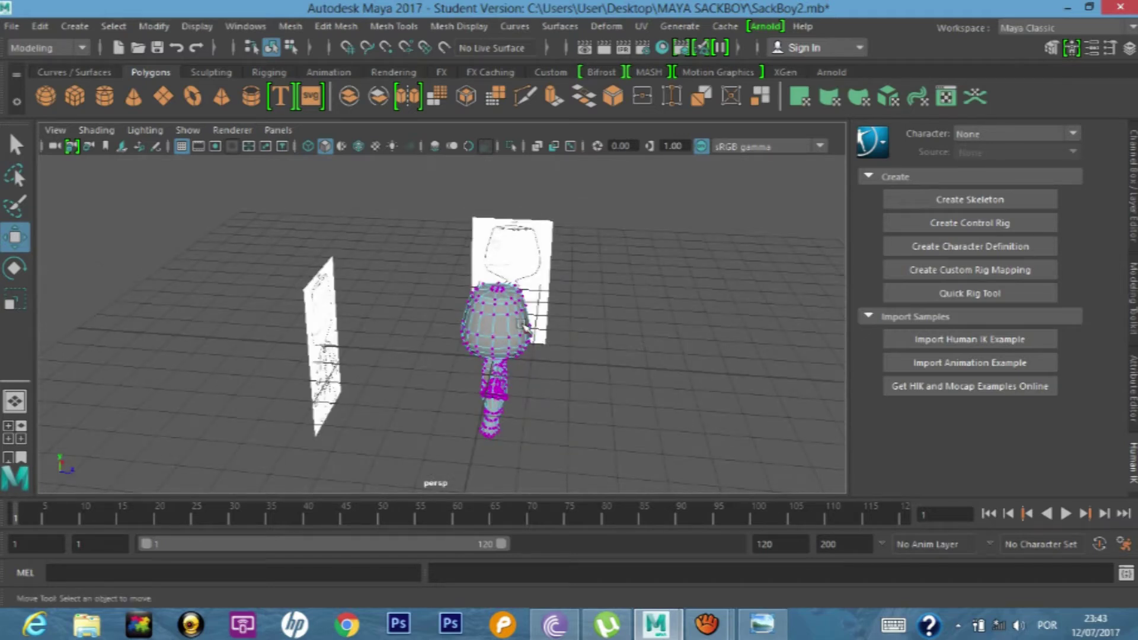
right_click_drag(521, 155, 527, 119)
left_click(616, 295)
left_click(511, 331)
key("2")
key("3")
- Orbit and zoom to a level front view of the character
mouse_move(562, 351)
left_mouse_down("alt")
mouse_move(474, 332)
mouse_move(428, 284)
left_mouse_up("alt")
scroll(450, 314, "up", 3)
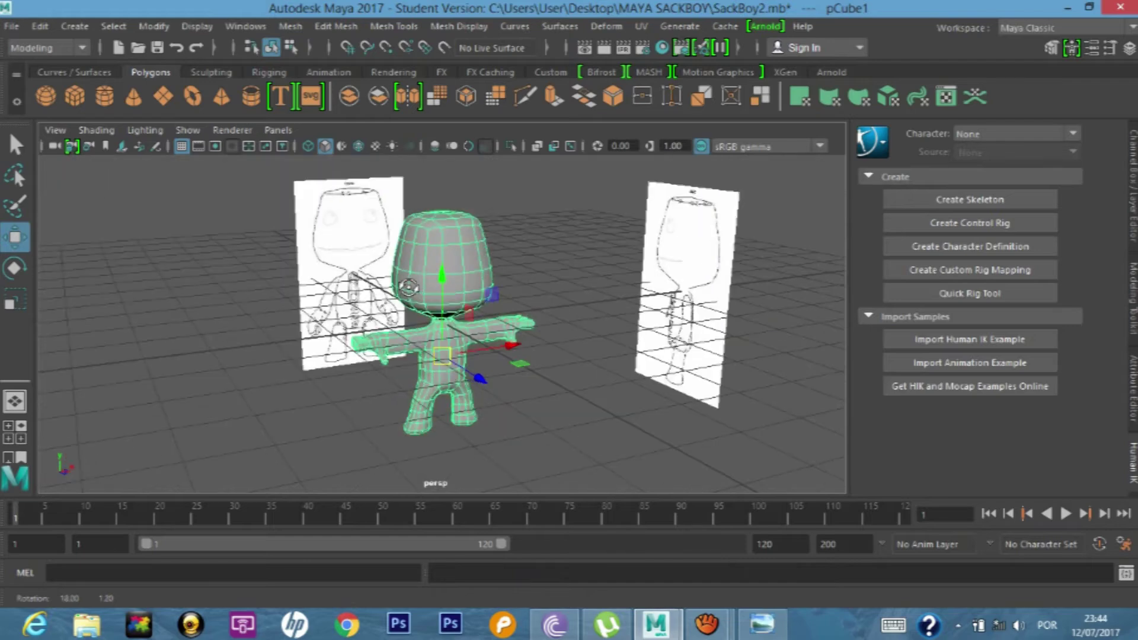
scroll(429, 284, "up", 5)
left_click_drag(431, 289, 430, 298, "alt")
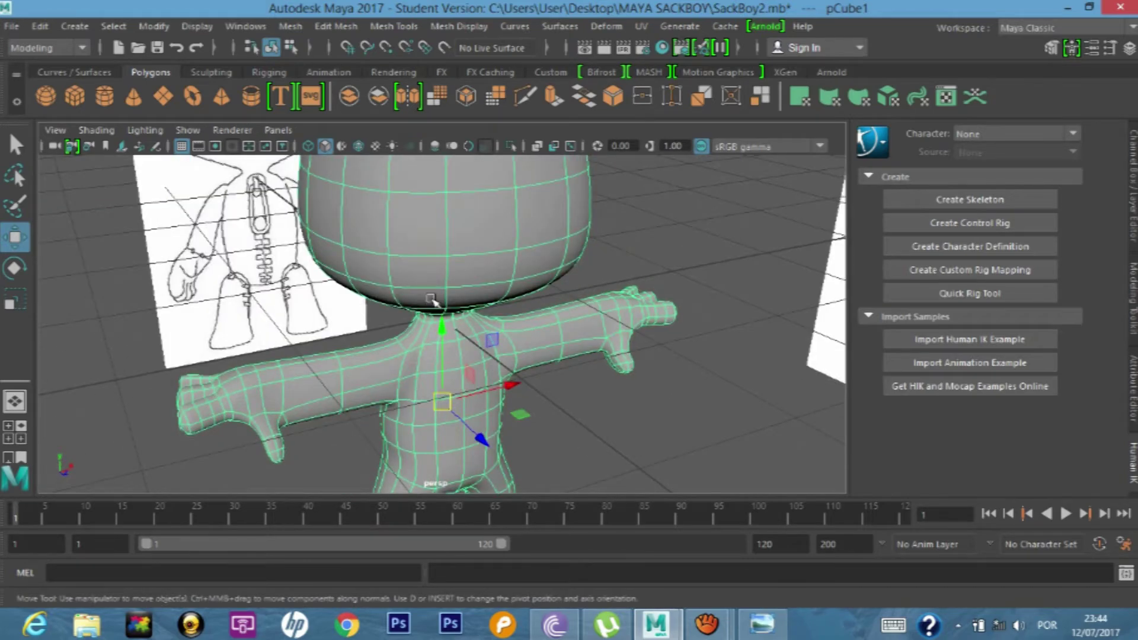
scroll(430, 298, "down", 5)
mouse_move(430, 298)
left_mouse_down("alt")
mouse_move(411, 309)
mouse_move(571, 310)
mouse_move(487, 348)
mouse_move(369, 312)
left_mouse_up("alt")
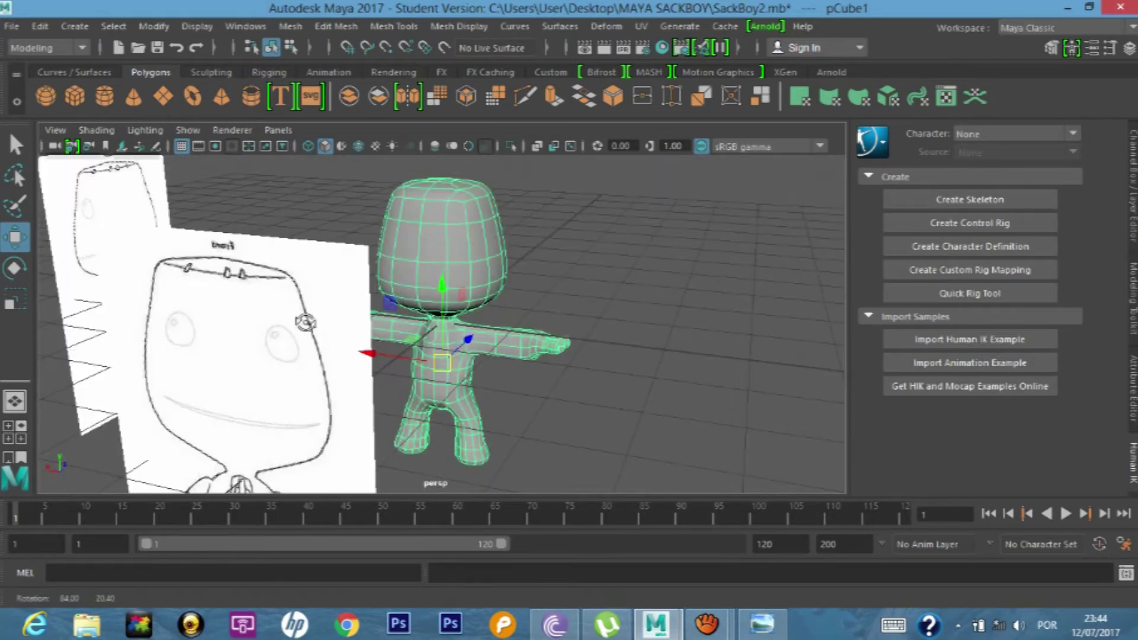
- Toggle the four-view layout and back to a single perspective view
key("space")
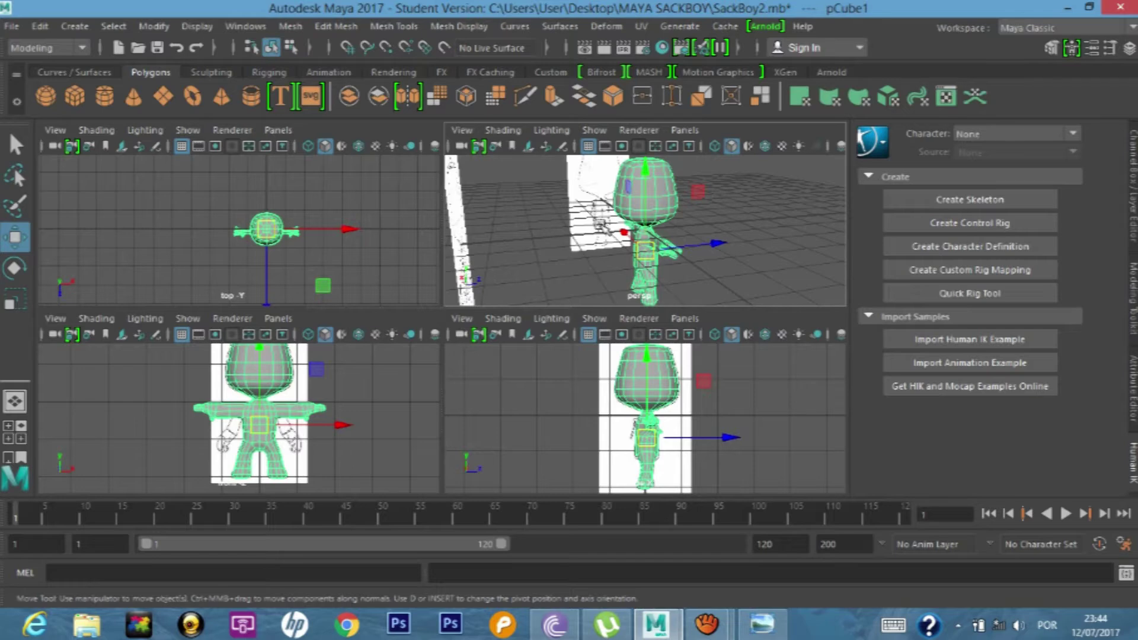
key("space")
left_click_drag(553, 234, 474, 255, "alt")
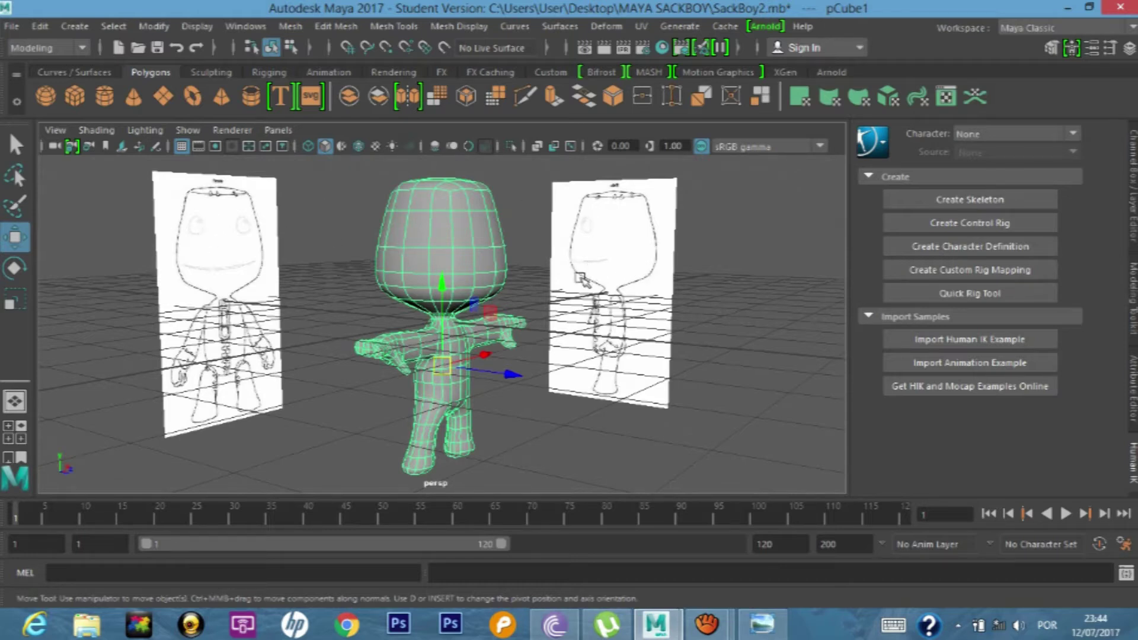
- Compare smoothness levels 1, 2 and 3, wireframe, then return to shaded display
key("1")
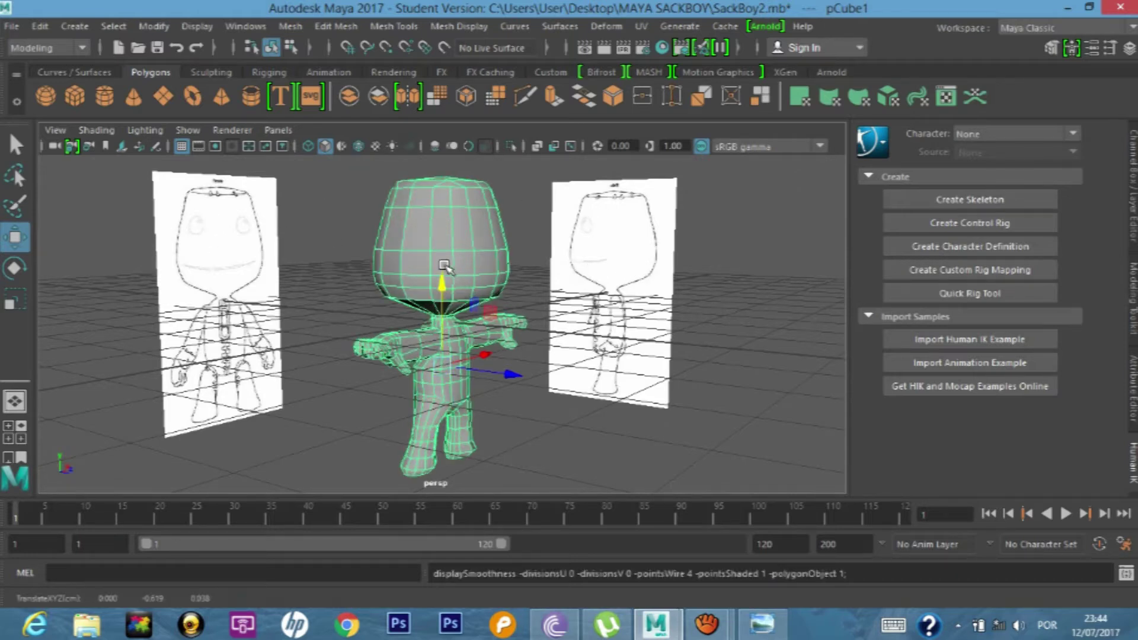
key("3")
mouse_move(445, 267)
left_mouse_down("alt")
mouse_move(451, 279)
mouse_move(449, 251)
left_mouse_up("alt")
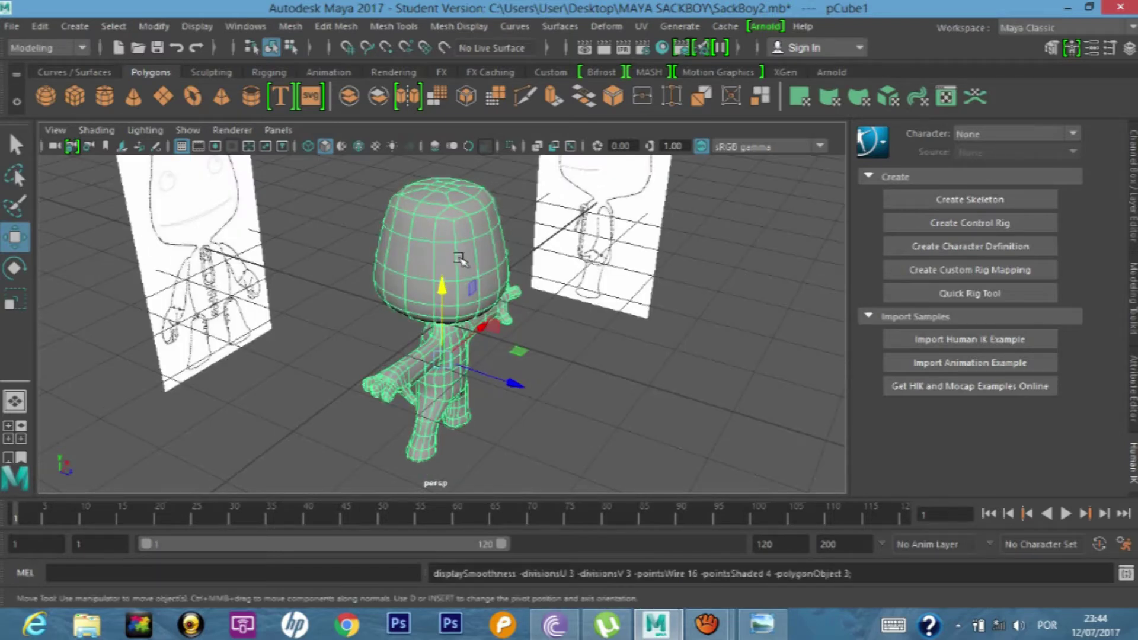
key("4")
mouse_move(578, 243)
left_mouse_down("alt")
mouse_move(579, 233)
mouse_move(543, 236)
mouse_move(444, 265)
mouse_move(457, 219)
left_mouse_up("alt")
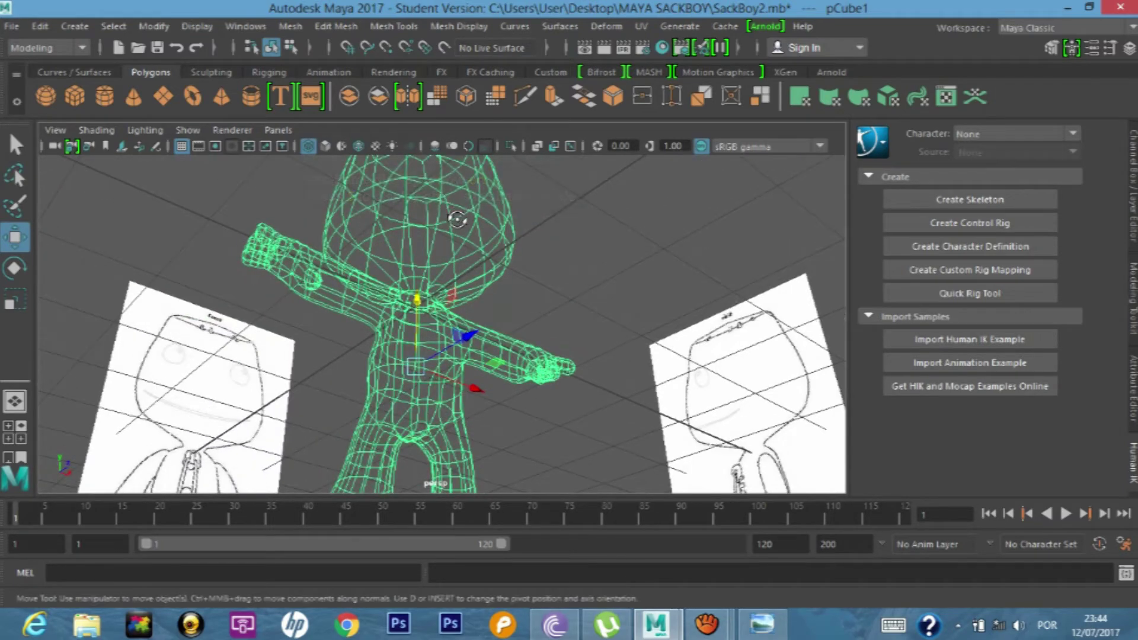
key("1")
key("2")
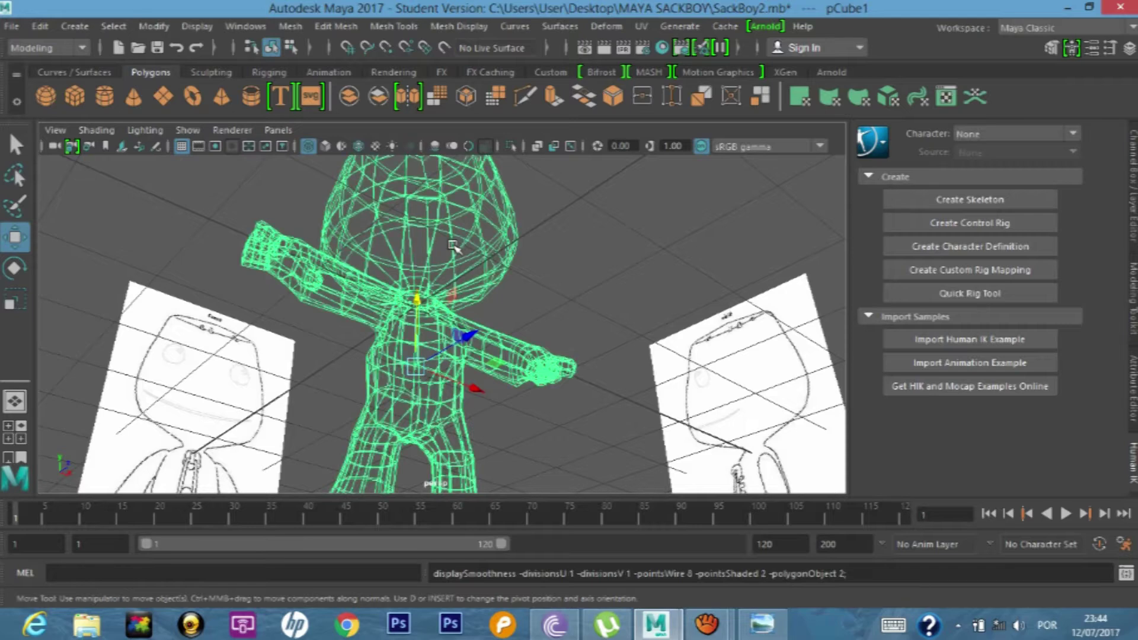
key("3")
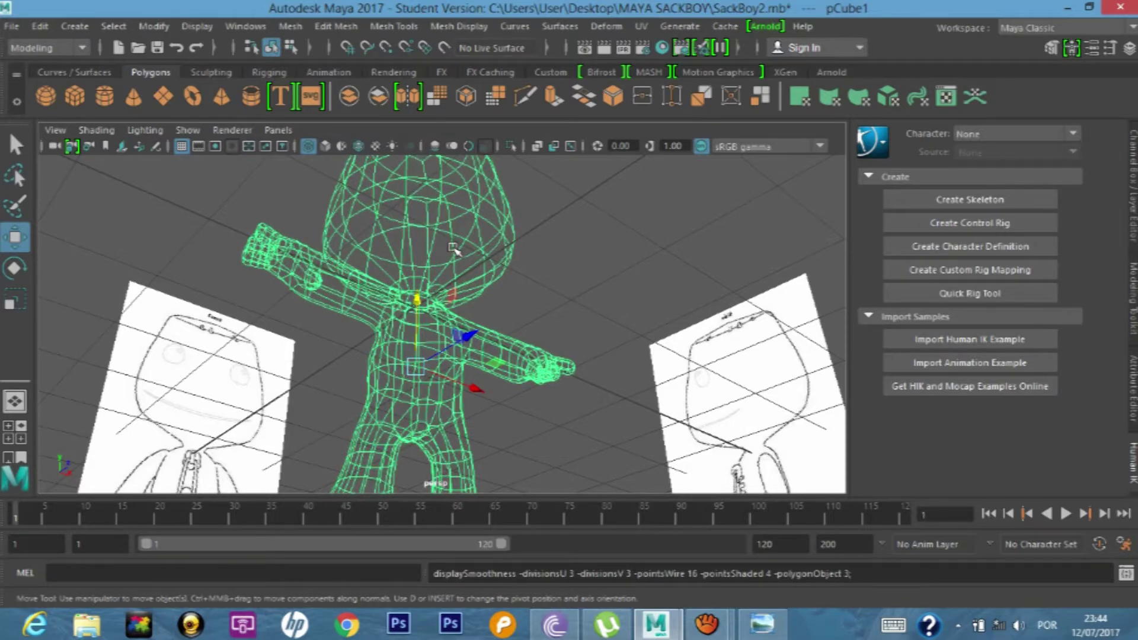
key("5")
- Hide the viewport grid and deselect the character model
left_click_drag(457, 252, 451, 225, "alt")
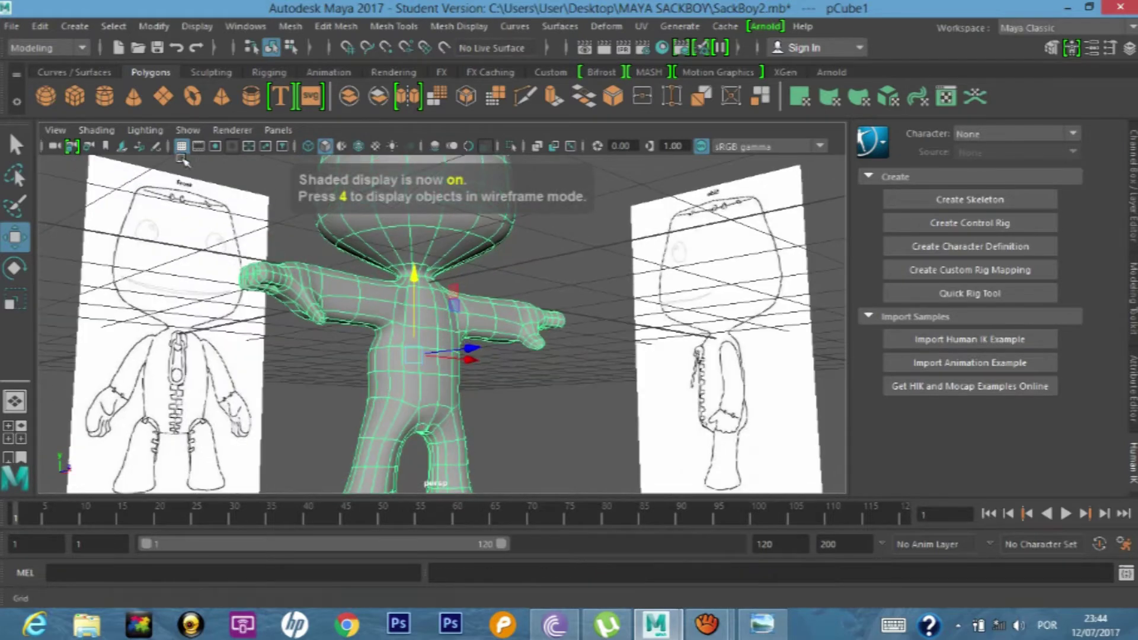
left_click(181, 145)
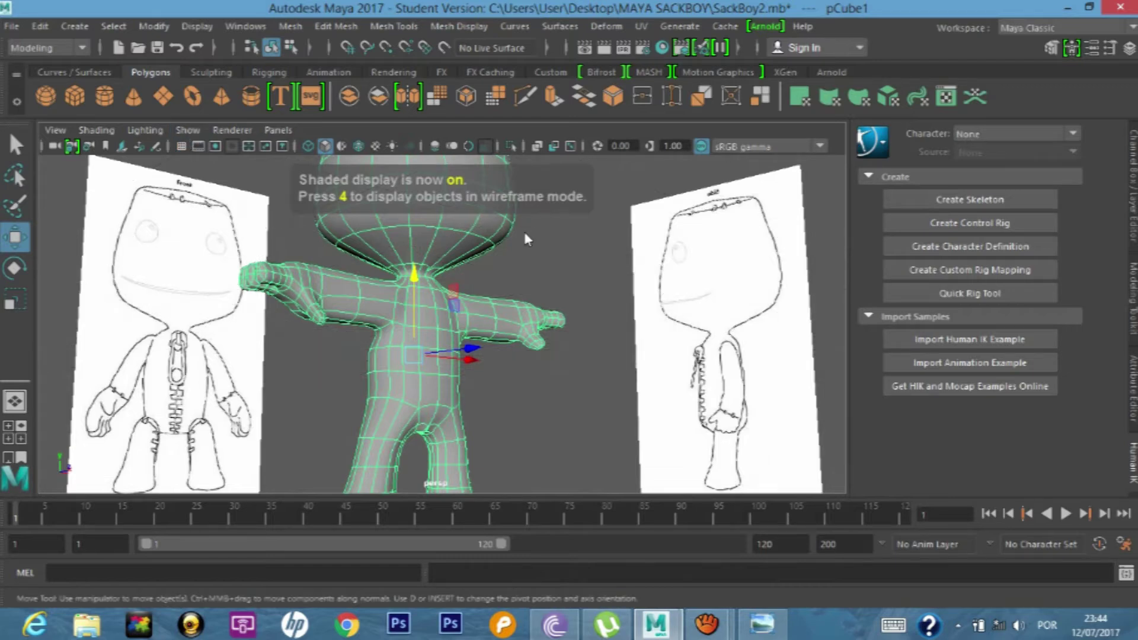
left_click_drag(510, 231, 526, 261, "alt")
left_click(525, 230)
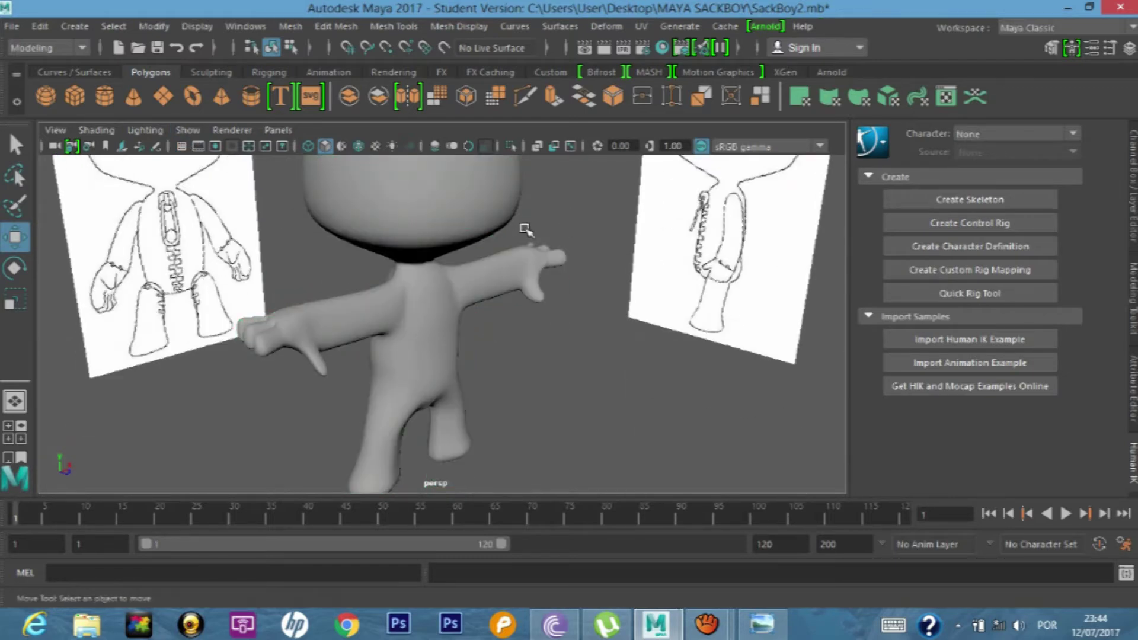
- Orbit to a frontal view, zoom out, and show the open Maya windows
mouse_move(527, 256)
left_mouse_down("alt")
mouse_move(594, 348)
mouse_move(650, 310)
mouse_move(617, 304)
mouse_move(612, 259)
mouse_move(500, 233)
mouse_move(457, 257)
mouse_move(485, 297)
mouse_move(455, 363)
mouse_move(400, 340)
left_mouse_up("alt")
scroll(473, 318, "down", 3)
scroll(455, 363, "down", 2)
scroll(455, 363, "down", 2)
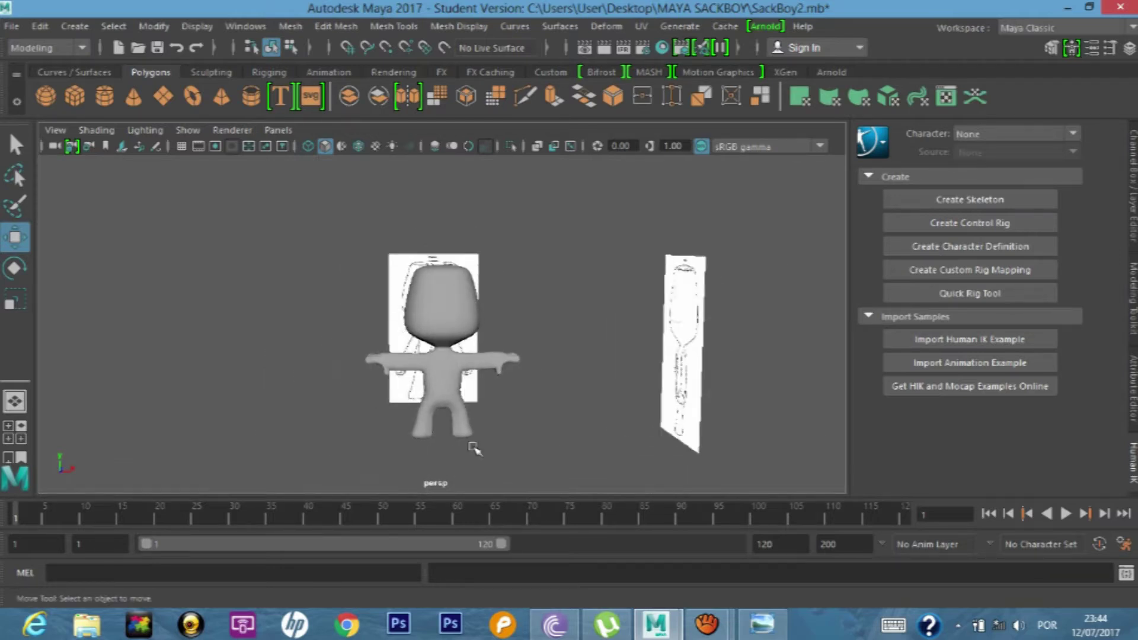
left_click(656, 624)
- Switch between Maya windows and cancel closing the Sackboy scene at the save prompt
left_click(587, 528)
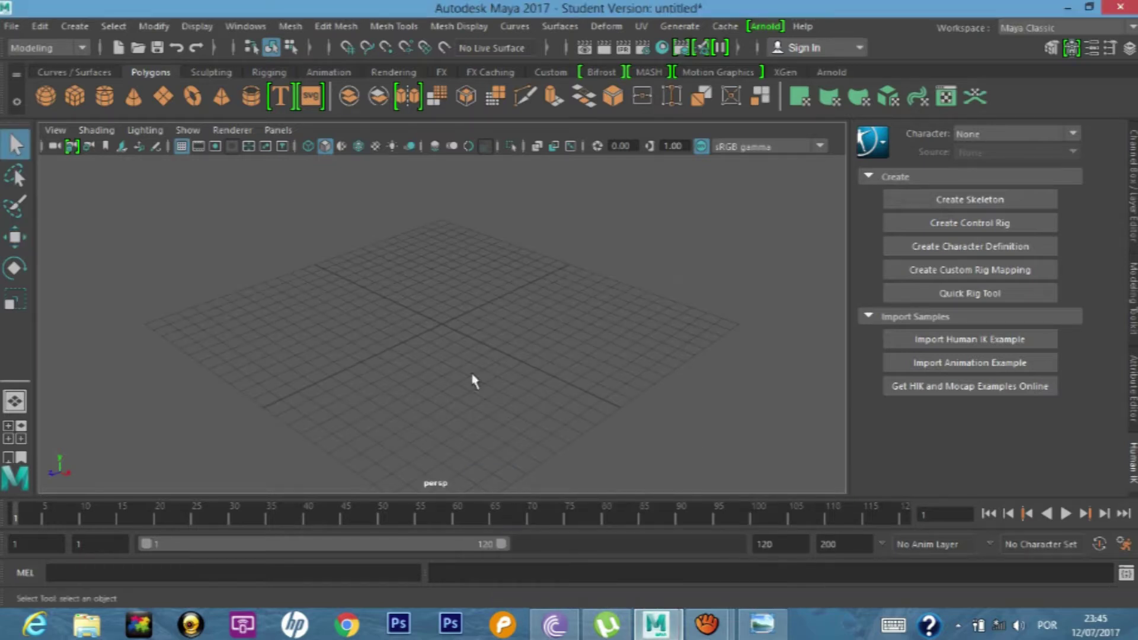
mouse_move(656, 625)
left_click(710, 544)
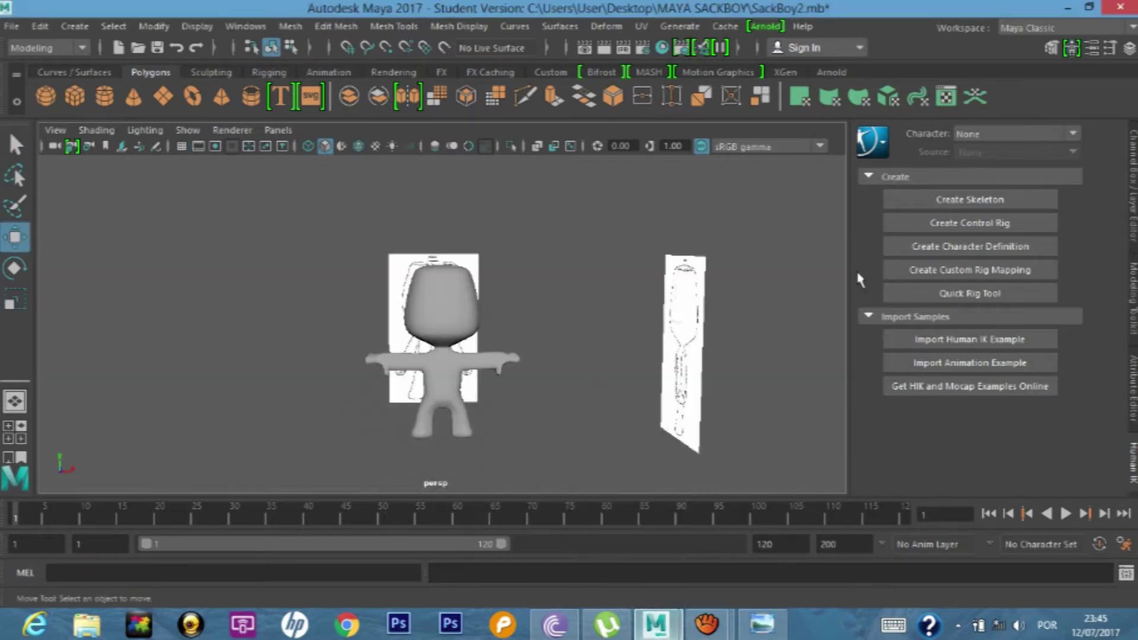
left_click(1122, 5)
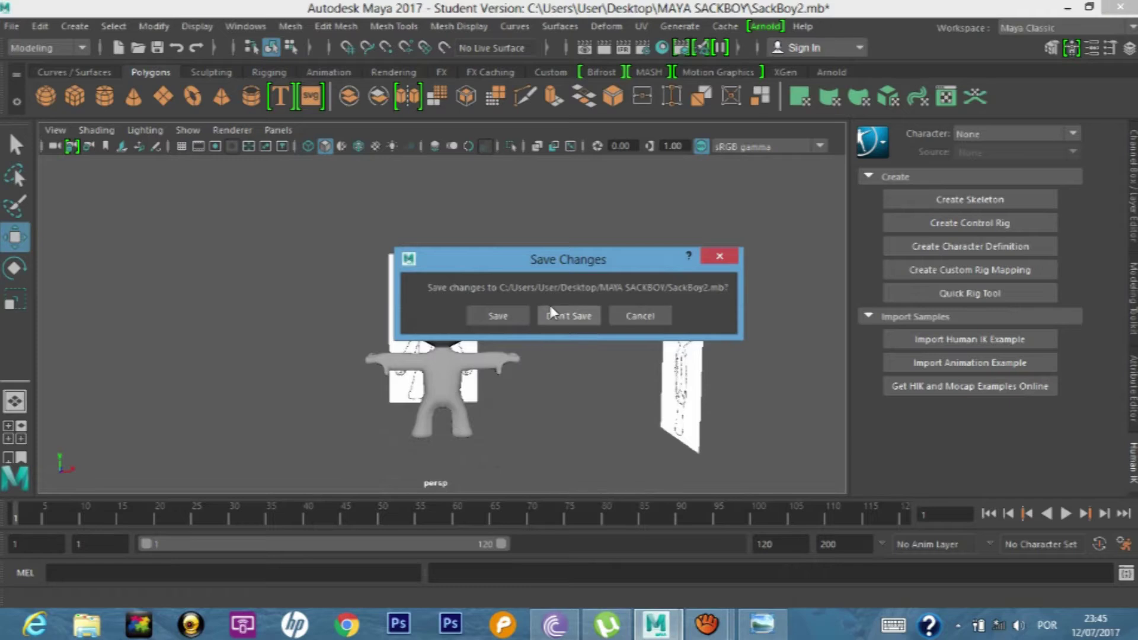
left_click(557, 314)
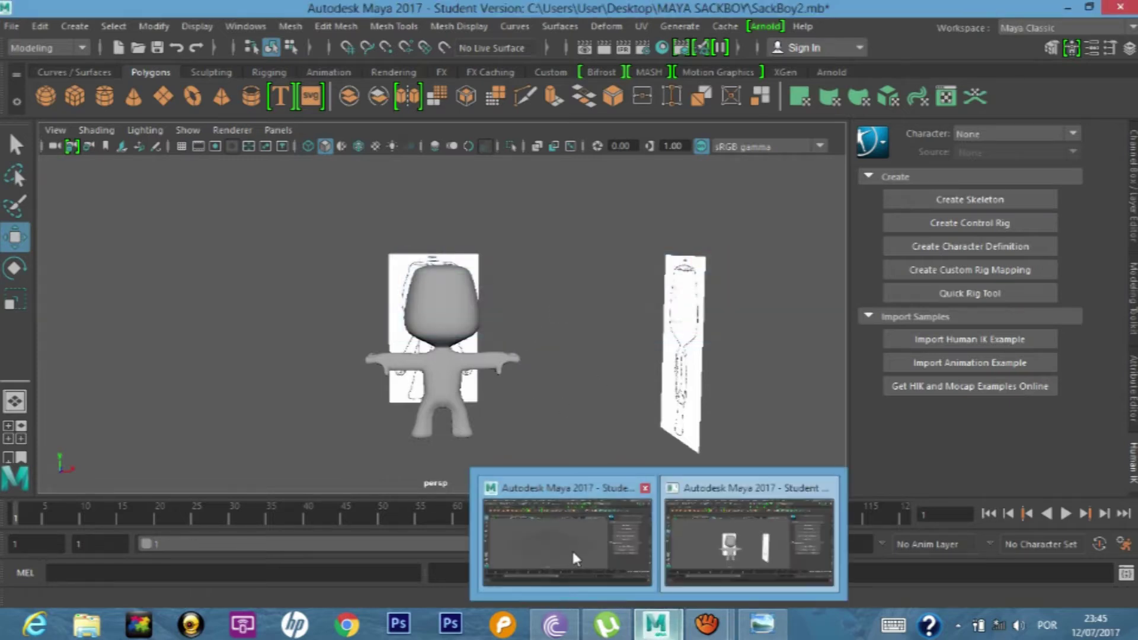
- In the untitled scene, toggle four-view, start an image plane, and open reference images in Photo Viewer
mouse_move(656, 624)
left_click(571, 549)
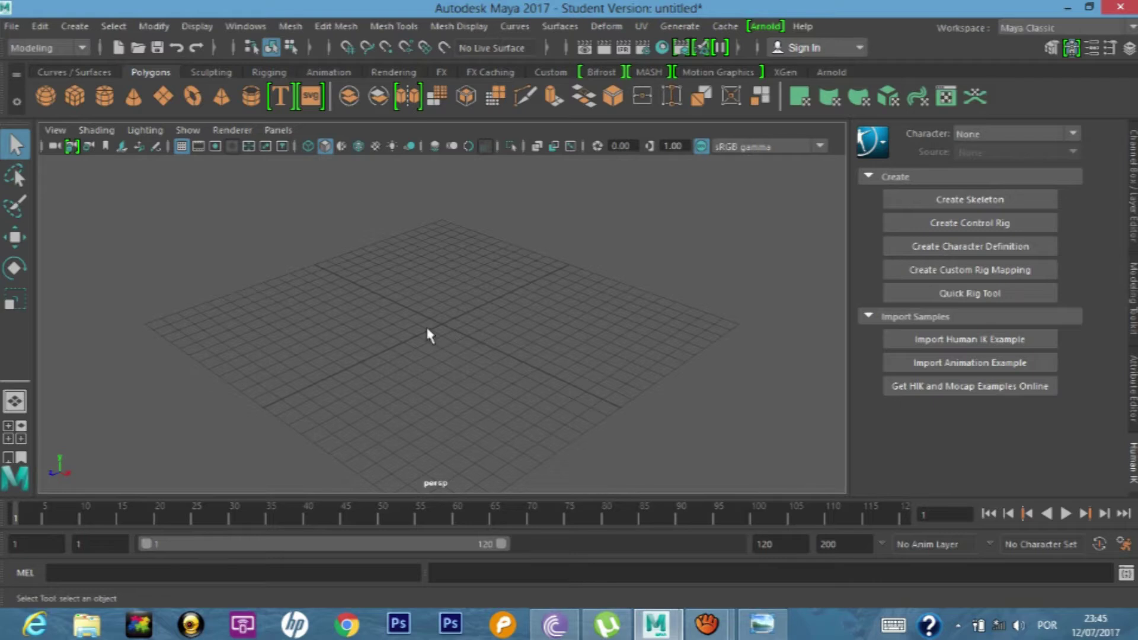
left_click_drag(426, 331, 448, 332, "alt")
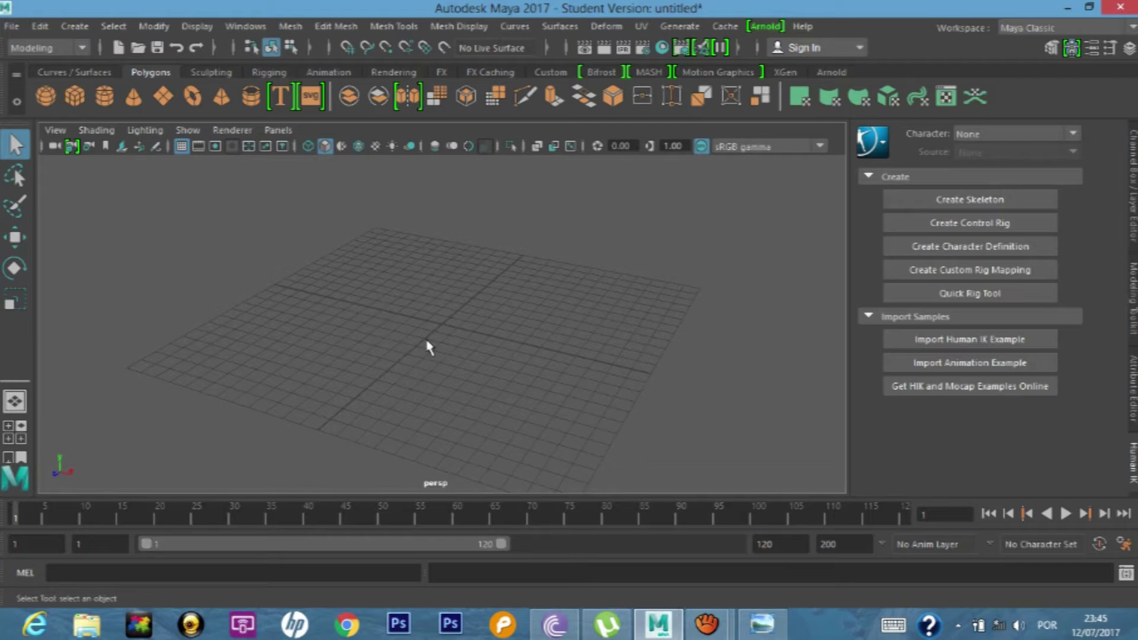
key("space")
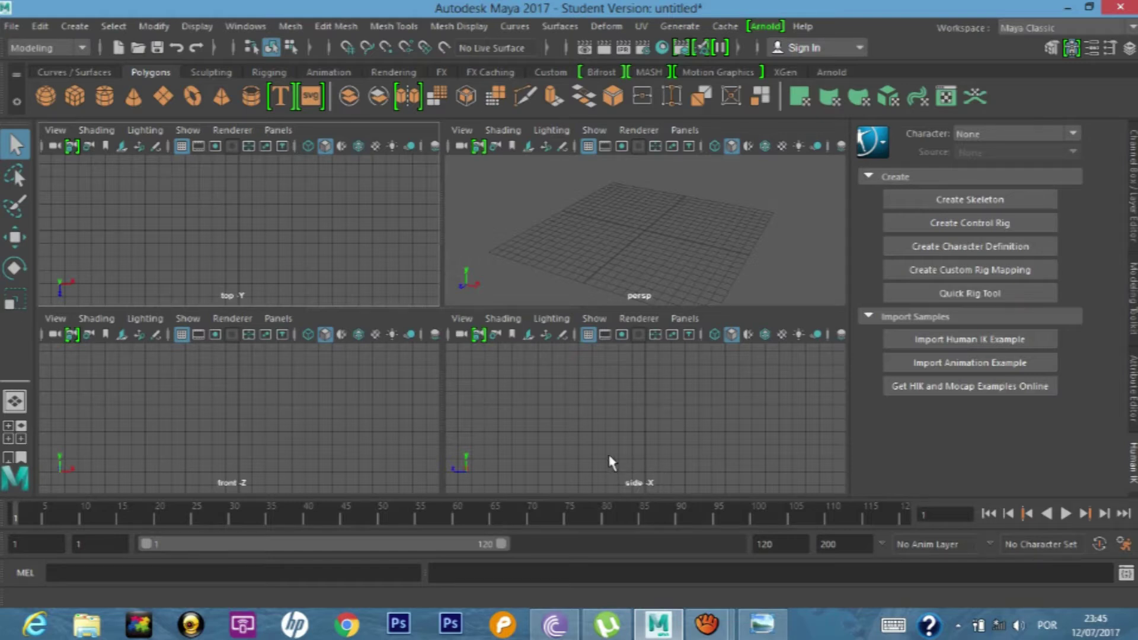
key("space")
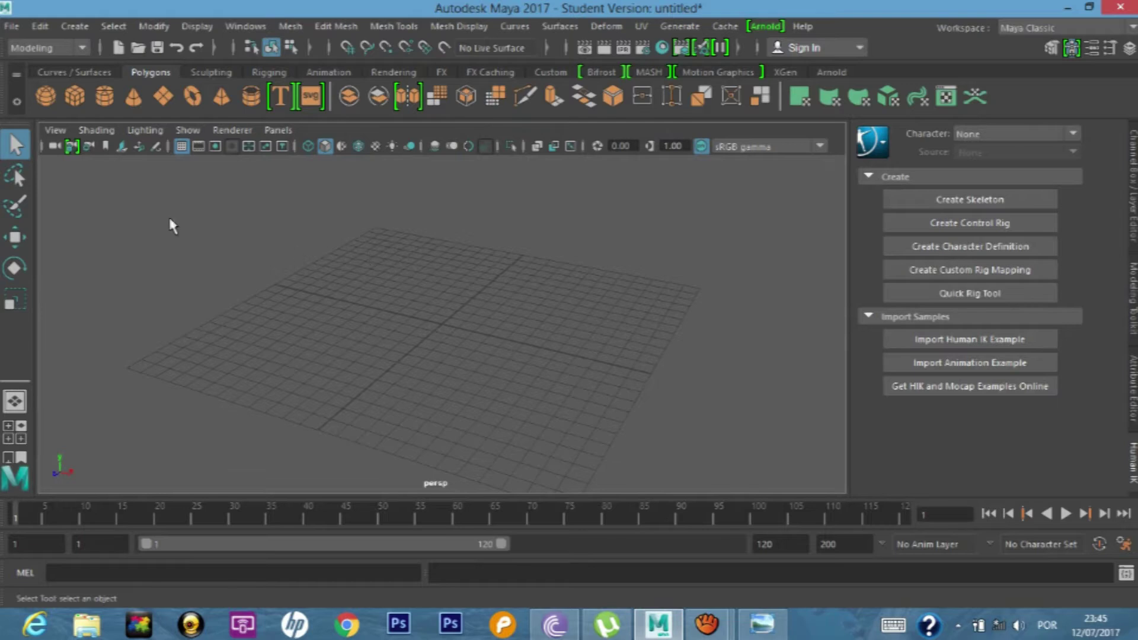
left_click(122, 150)
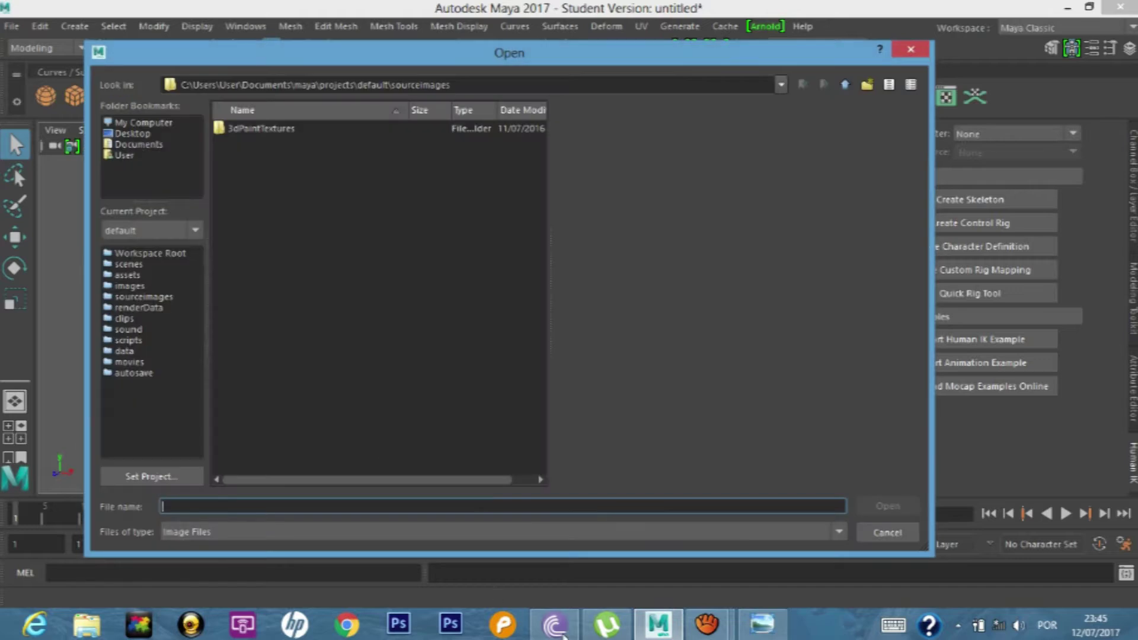
left_click(762, 624)
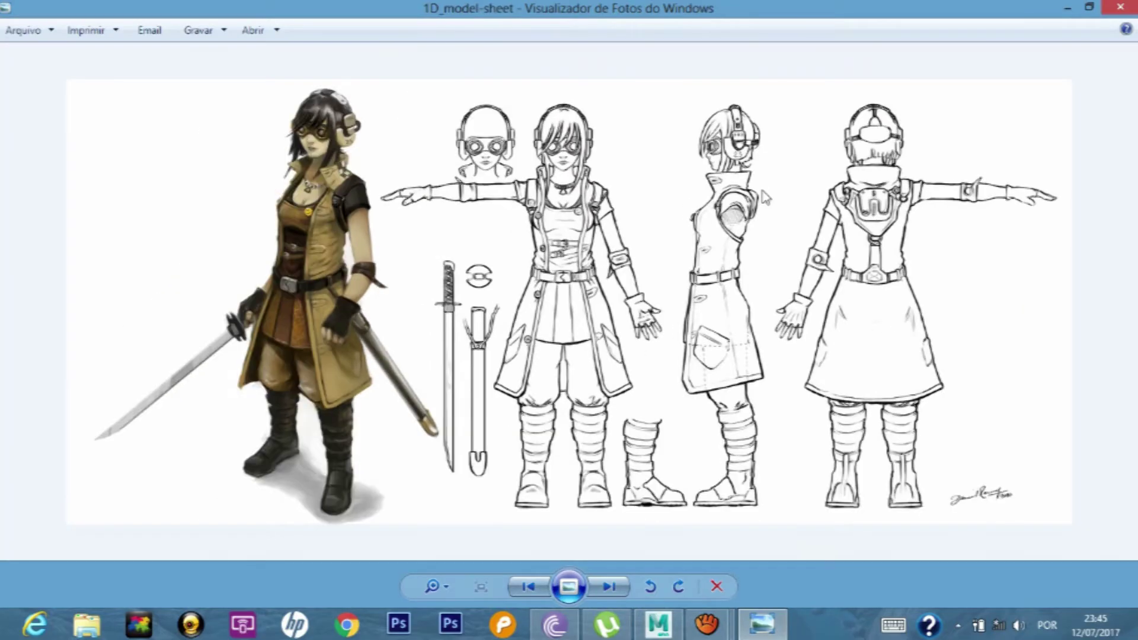
- Page to the LittleBigPlanet template image and zoom and pan to inspect it
key("Right")
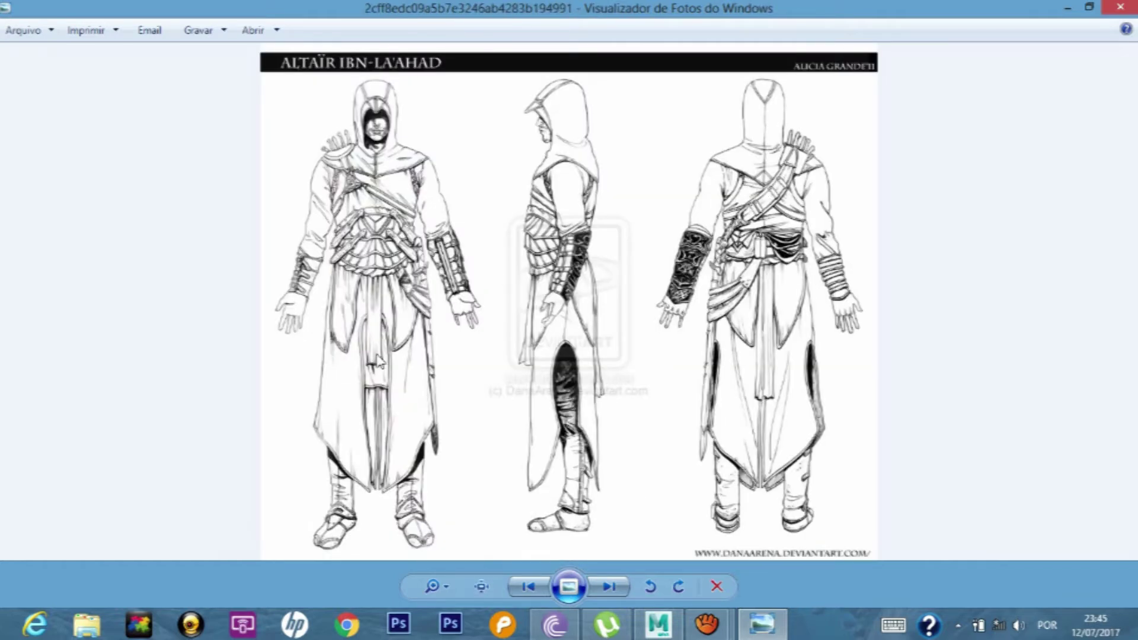
key("Right")
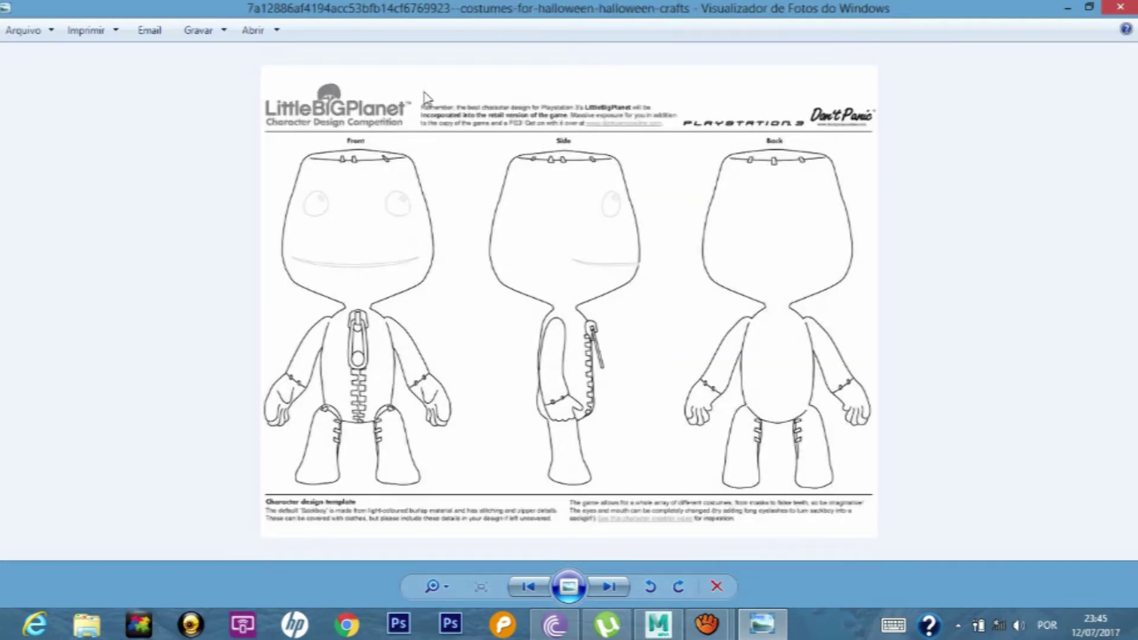
scroll(547, 103, "up", 3)
mouse_move(638, 147)
left_mouse_down()
mouse_move(676, 97)
mouse_move(673, 75)
left_mouse_up()
scroll(671, 168, "down", 2)
scroll(662, 196, "down", 2)
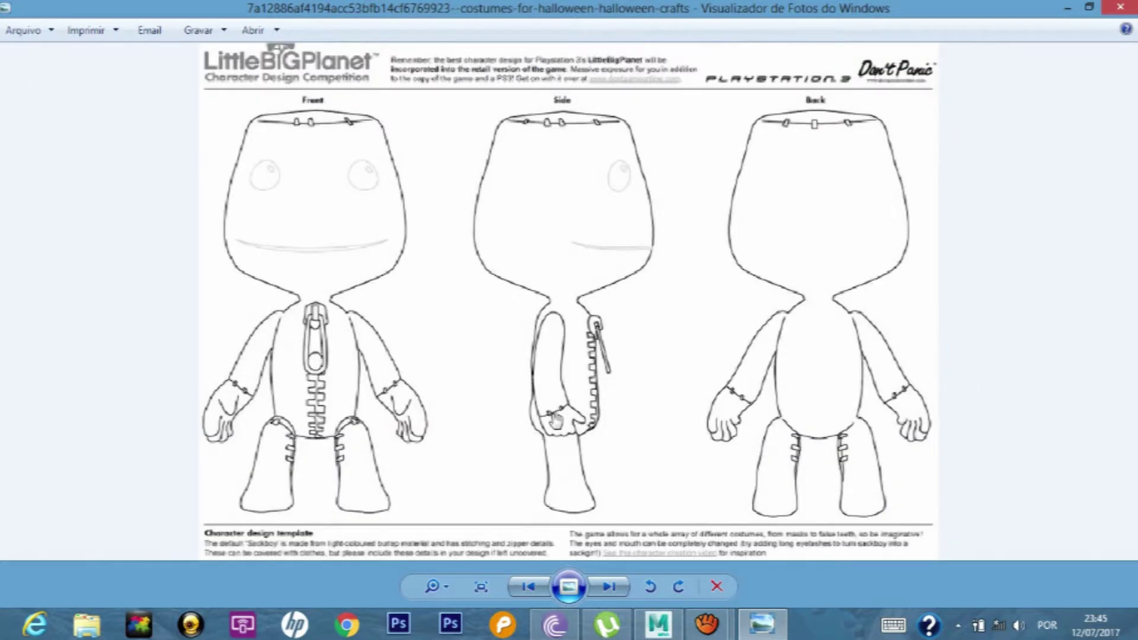
scroll(556, 419, "down", 1)
scroll(316, 328, "up", 2)
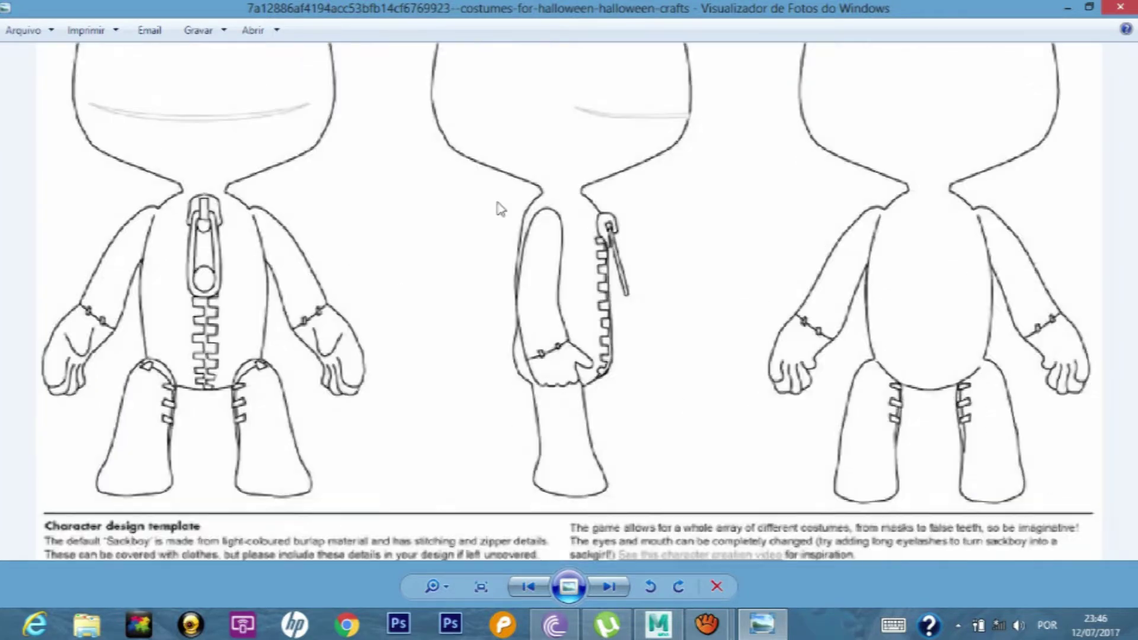
scroll(492, 200, "down", 1)
scroll(497, 203, "down", 1)
scroll(501, 237, "down", 1)
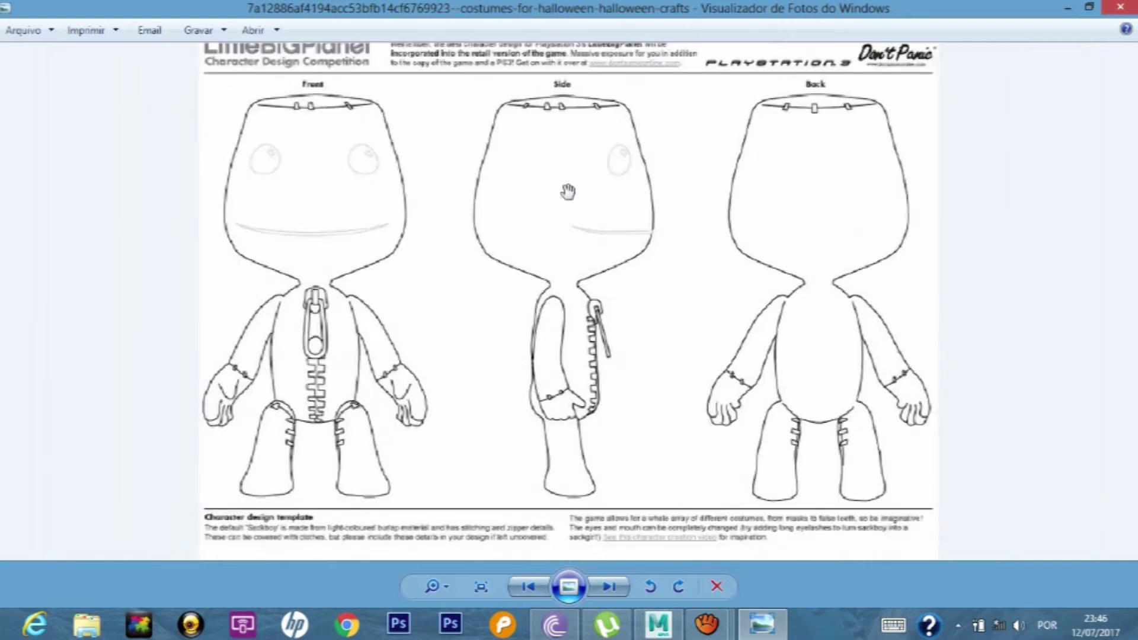
- Flip through the remaining reference sheets, ending on Roronoa Zoro, then return to Maya
key("Right")
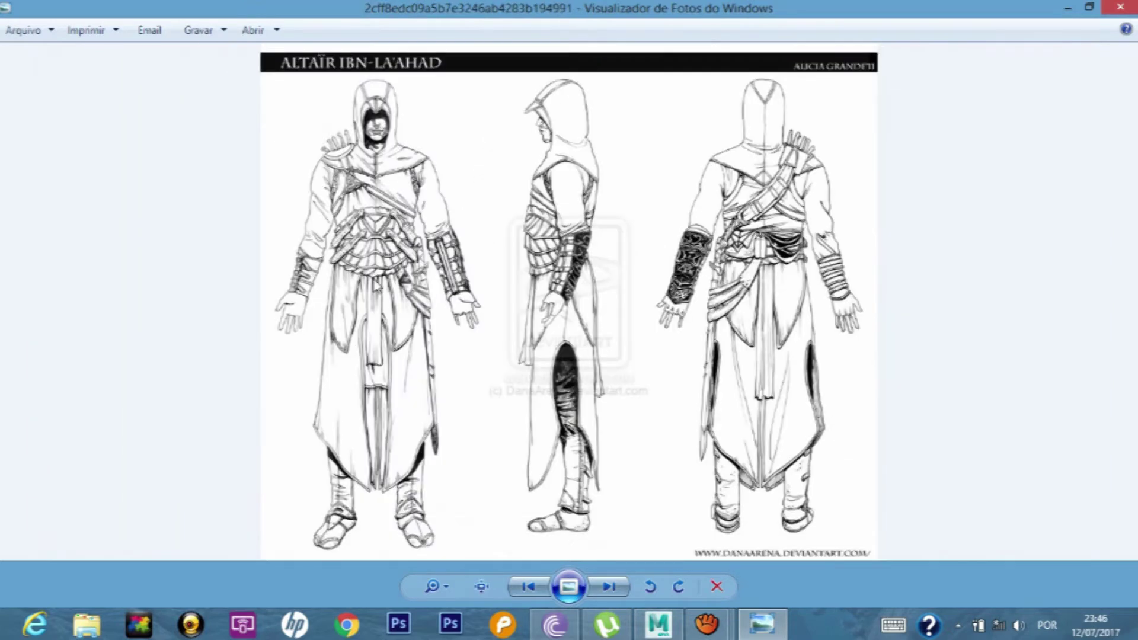
key("Right")
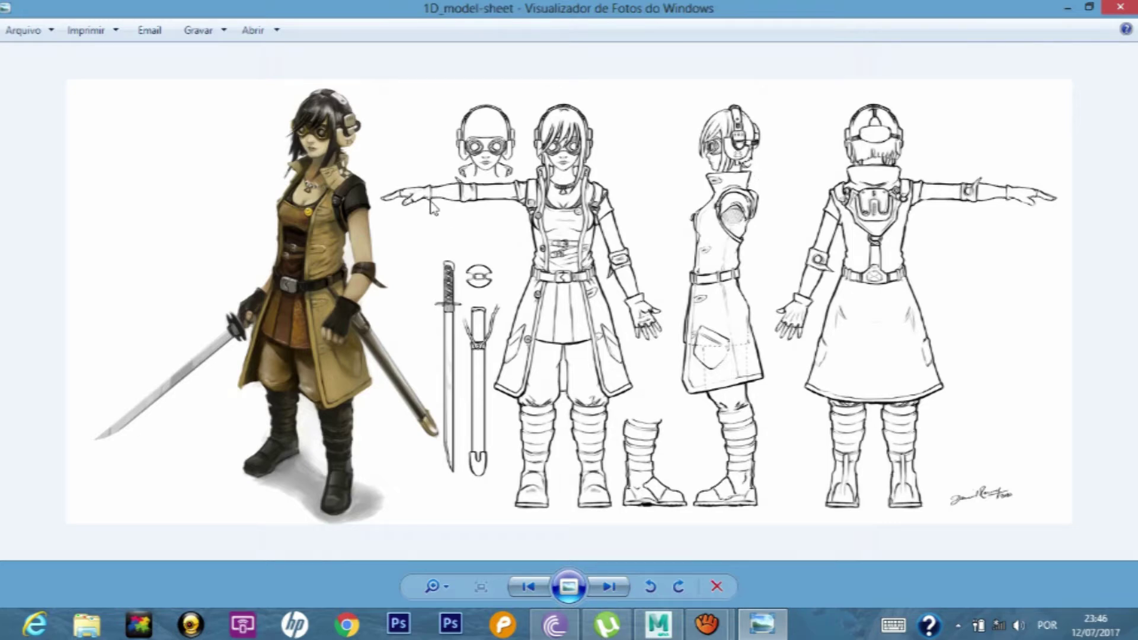
key("Left")
key("Right")
key("Left")
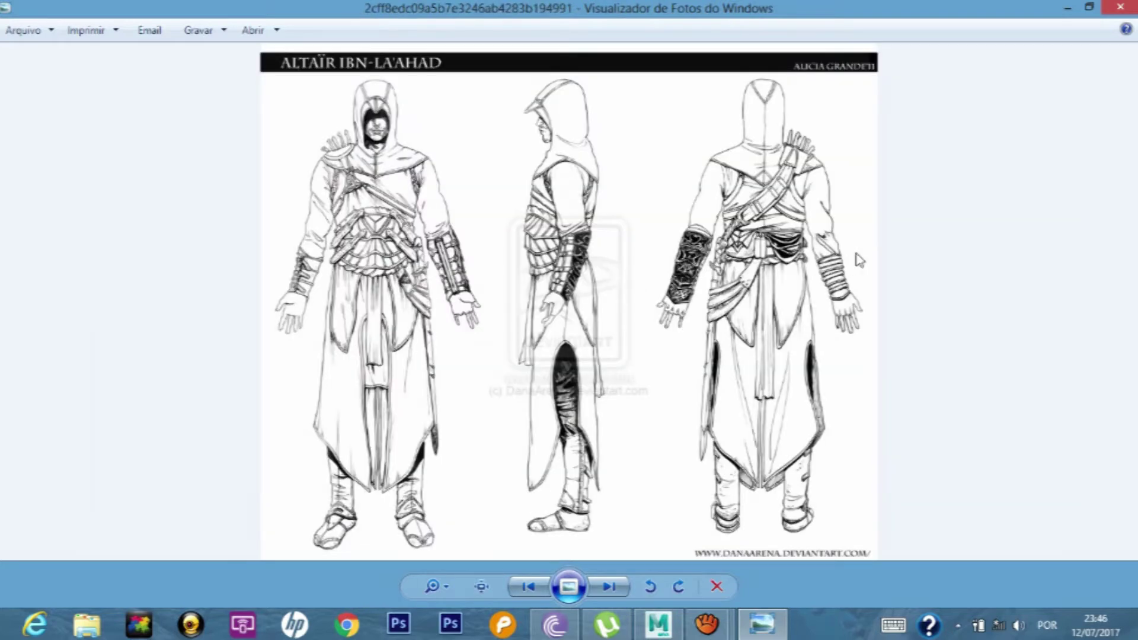
key("Left")
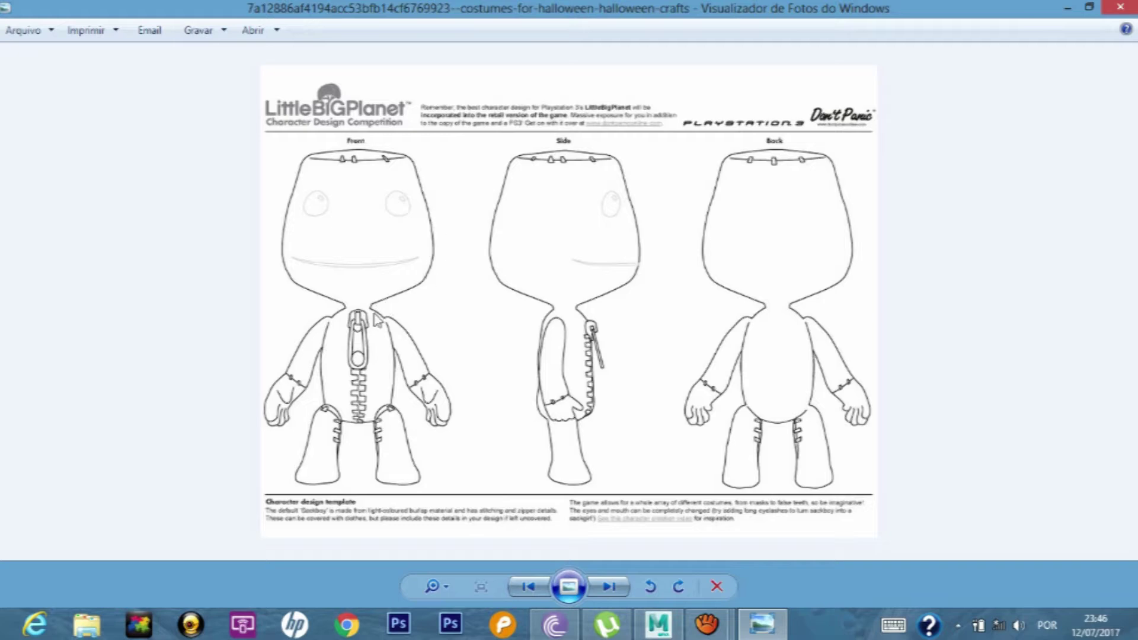
key("Left")
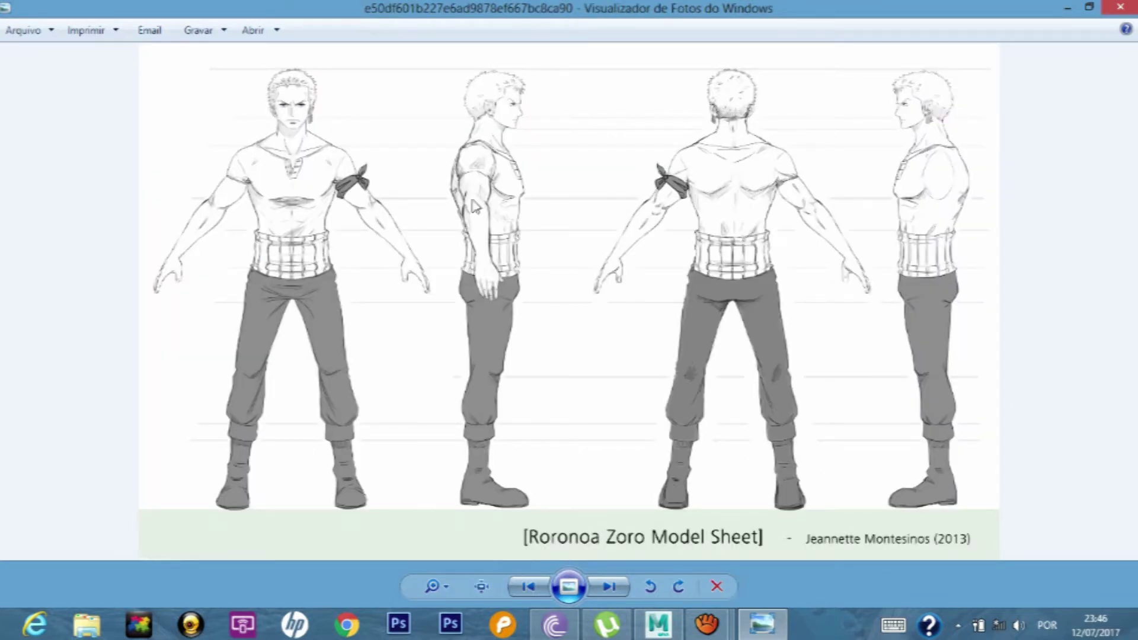
key("Right")
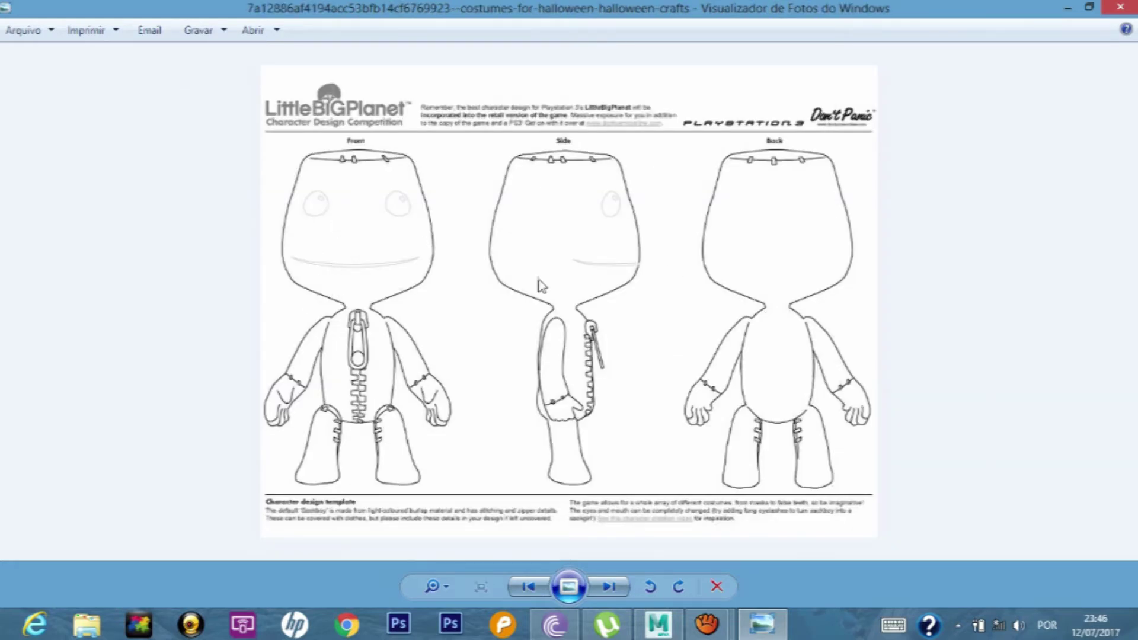
key("Left")
key("Left")
key("Left")
key("Right")
key("Right")
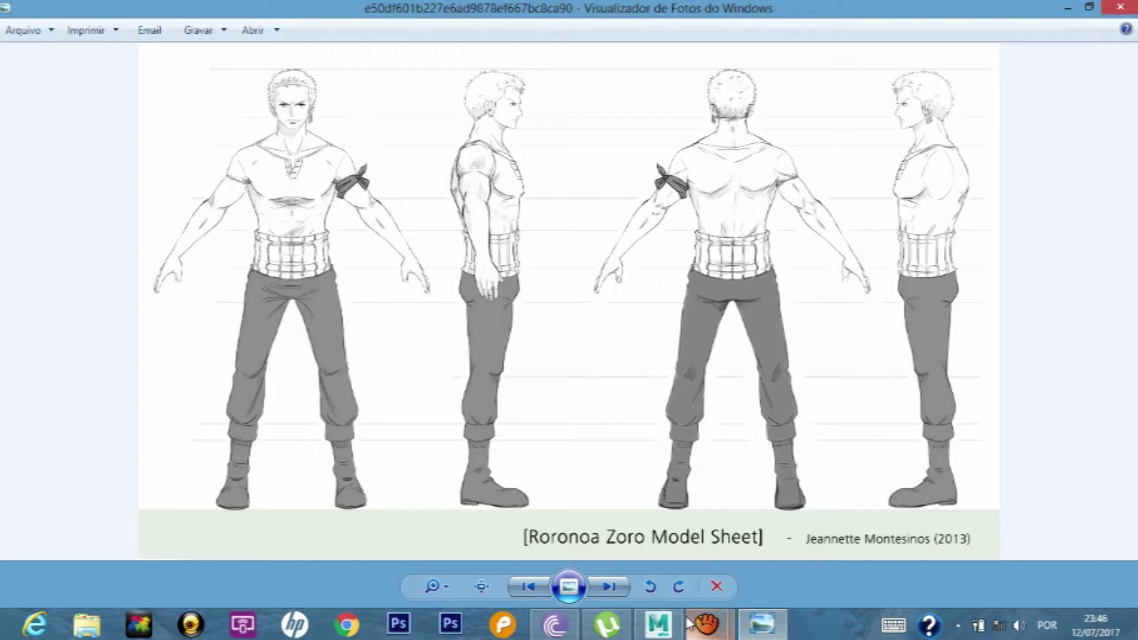
left_click(658, 624)
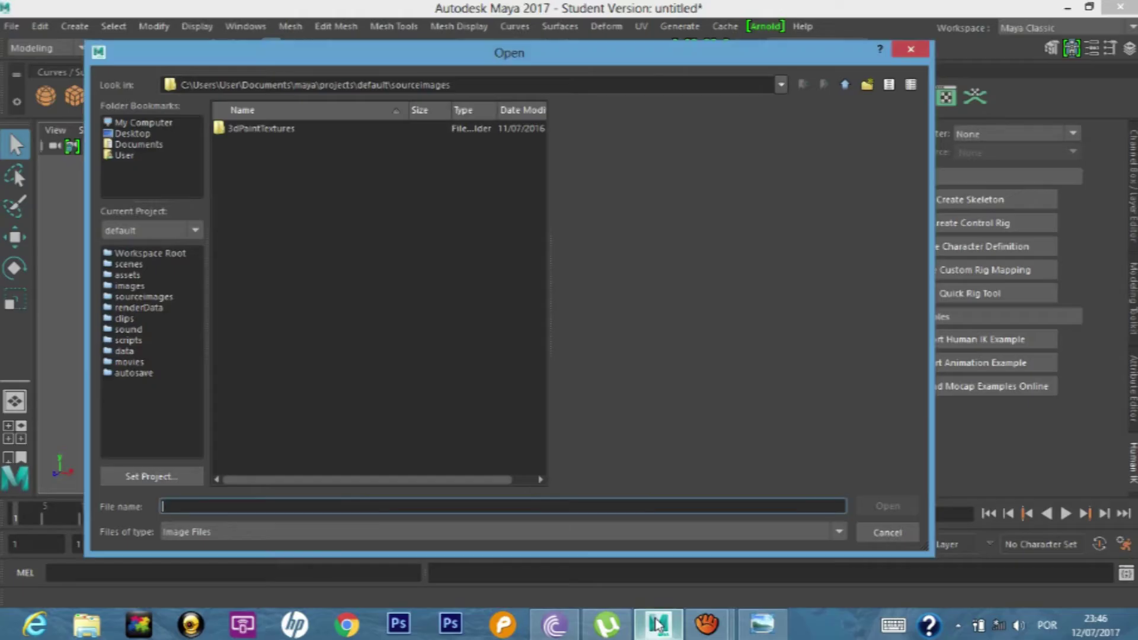
- Preview side.jpg and MAYA SACKBOY.jpg in Desktop > MAYA SACKBOY, then cancel the browser
left_click(138, 132)
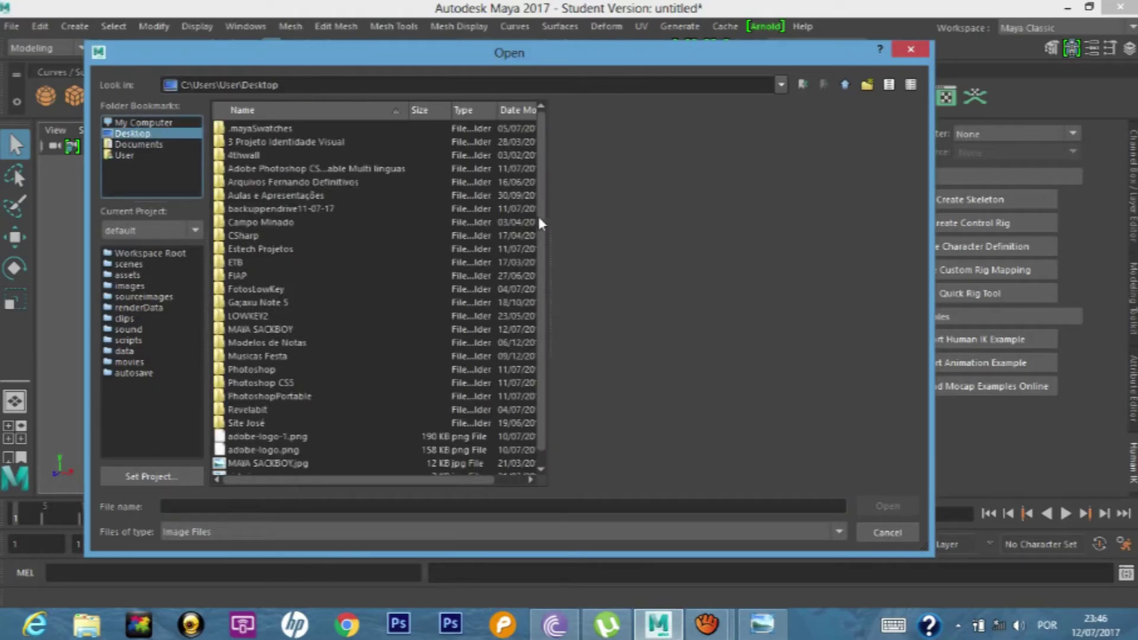
double_click(271, 330)
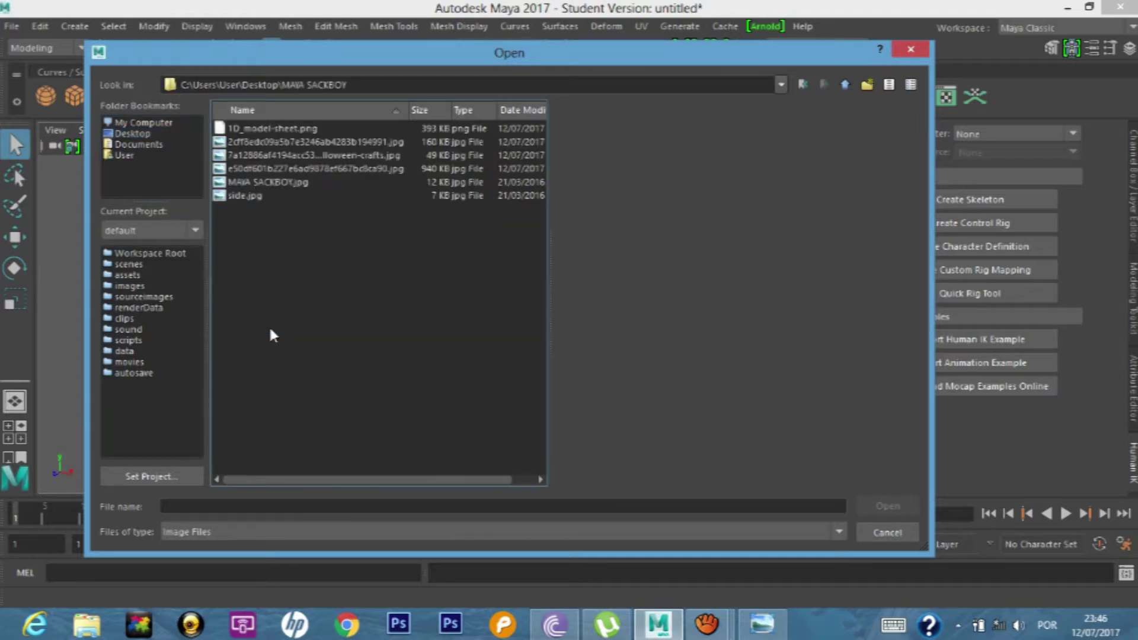
left_click(234, 195)
left_click(261, 183)
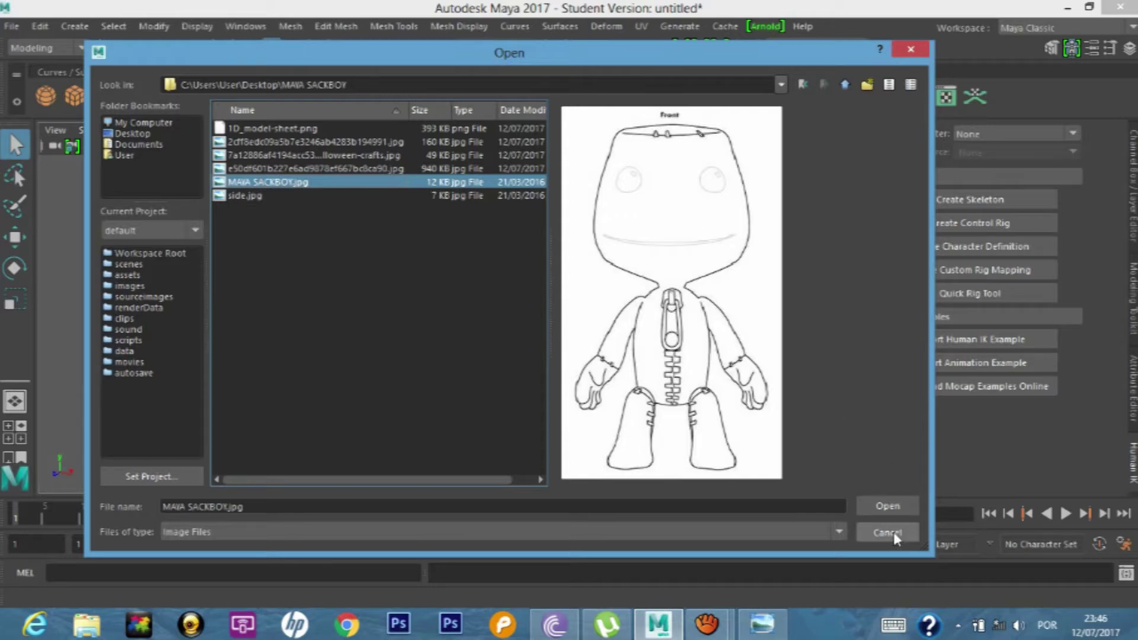
left_click(270, 198)
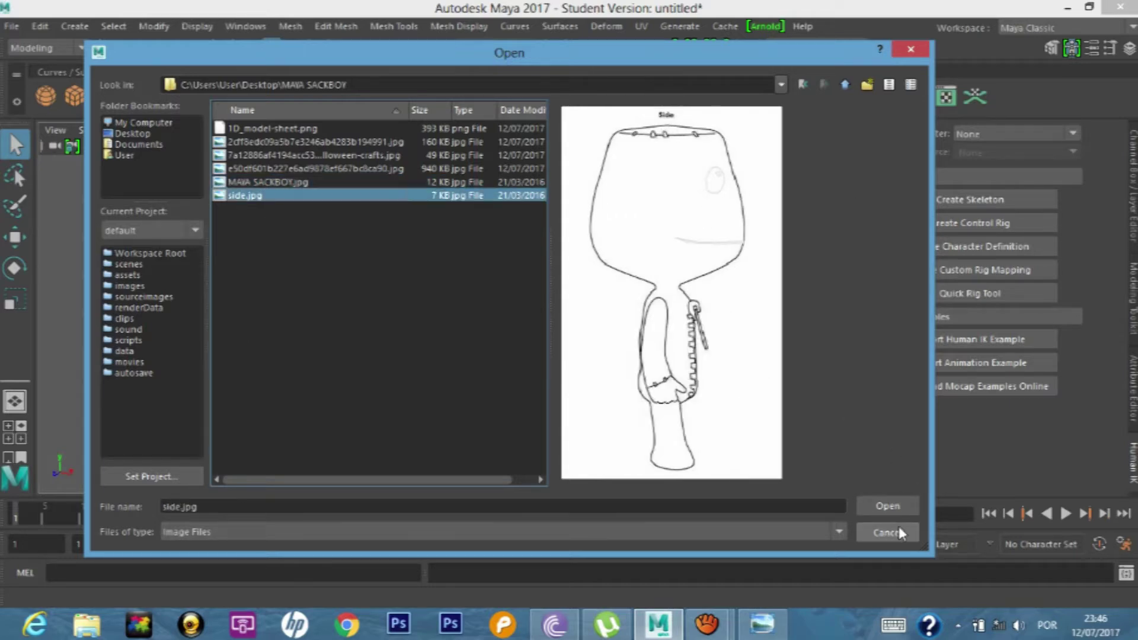
left_click(898, 531)
- Load MAYA SACKBOY.jpg as an image plane in the front view of the four-view layout
key("space")
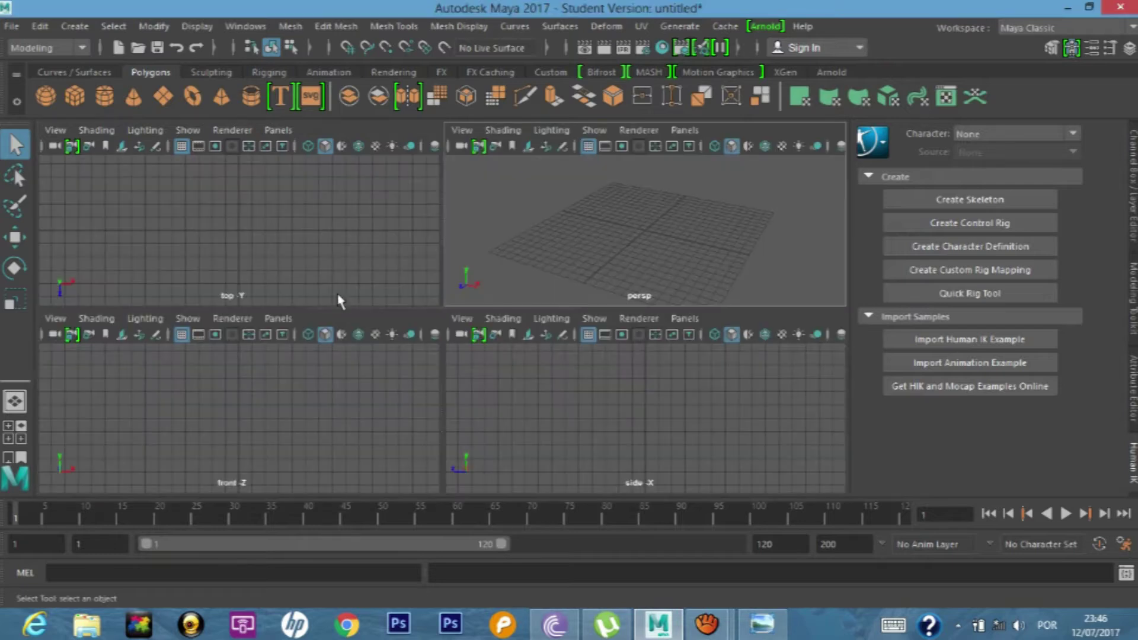
left_click(223, 427)
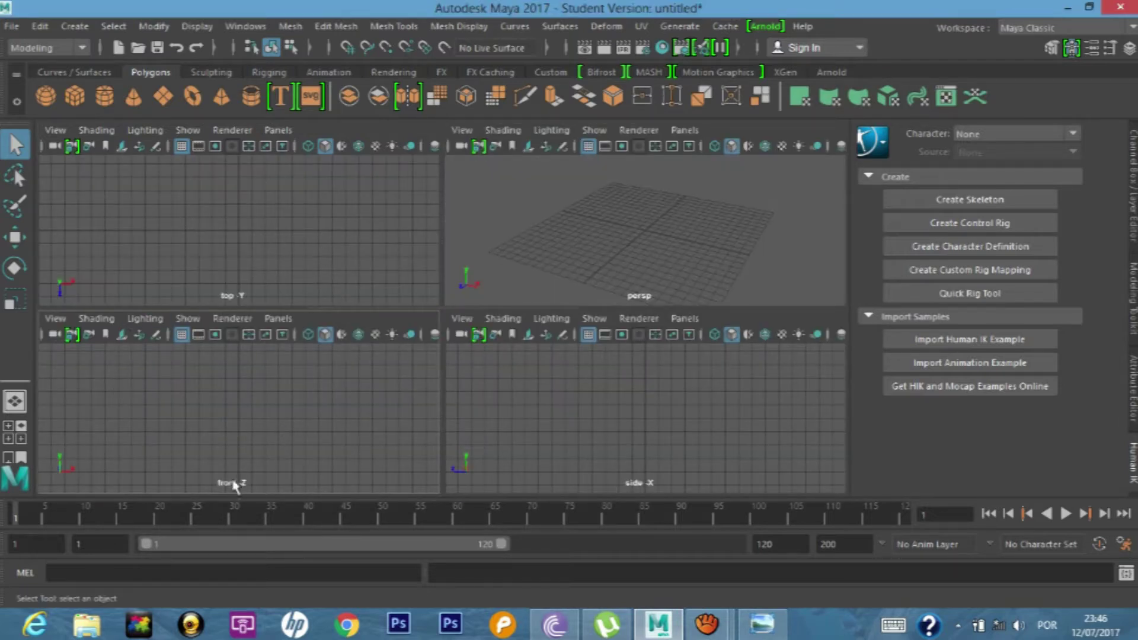
left_click(122, 335)
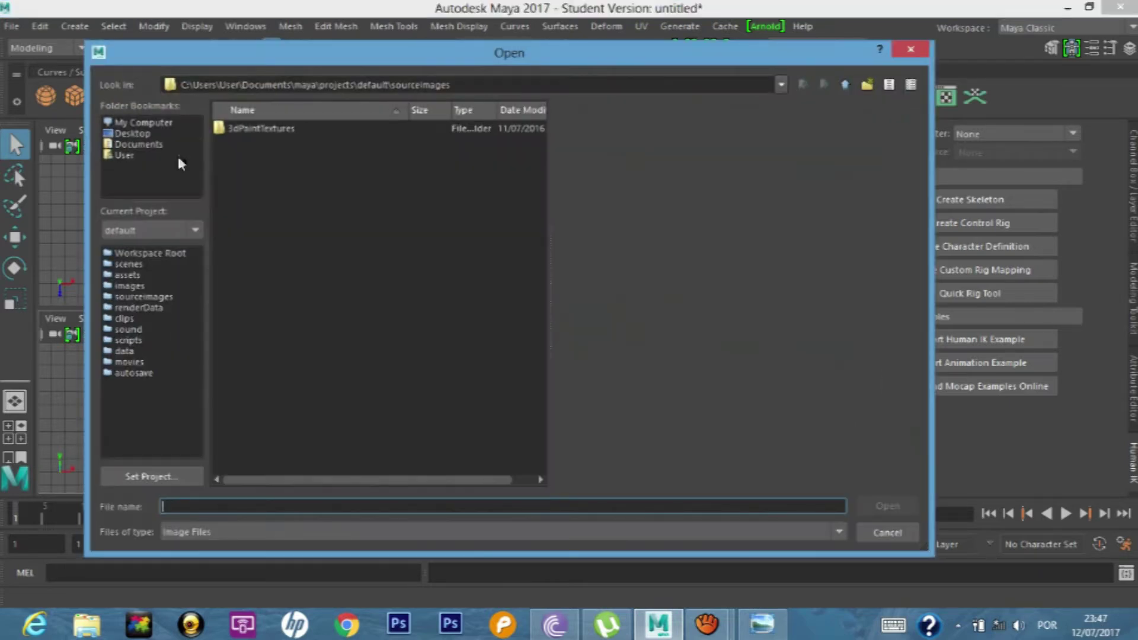
left_click(143, 134)
scroll(348, 273, "down", 1)
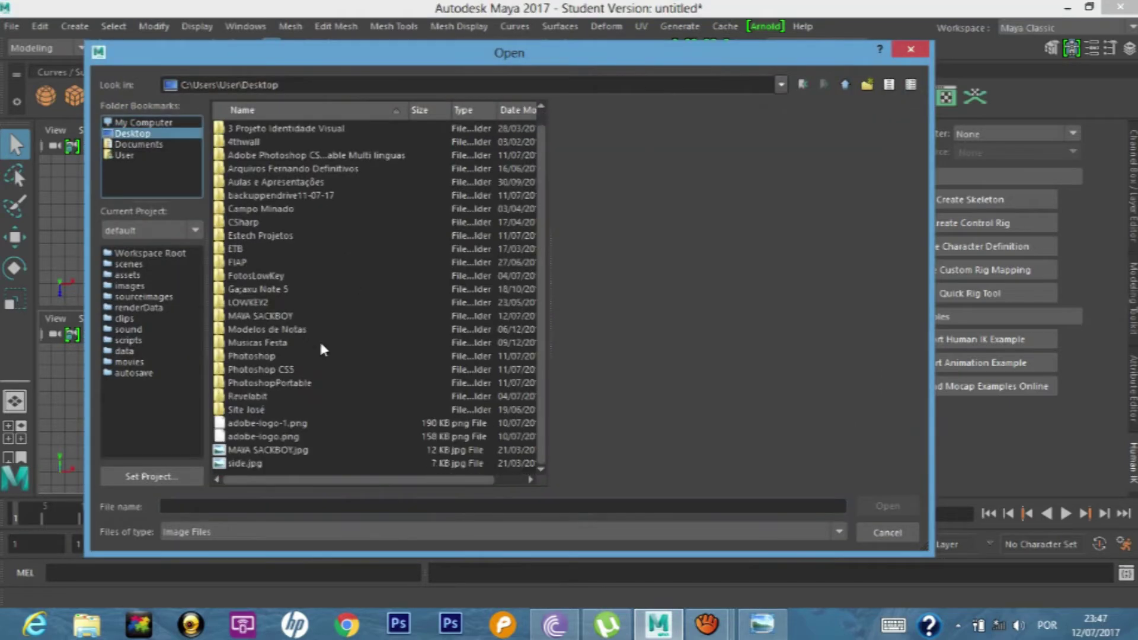
double_click(275, 317)
left_click(258, 184)
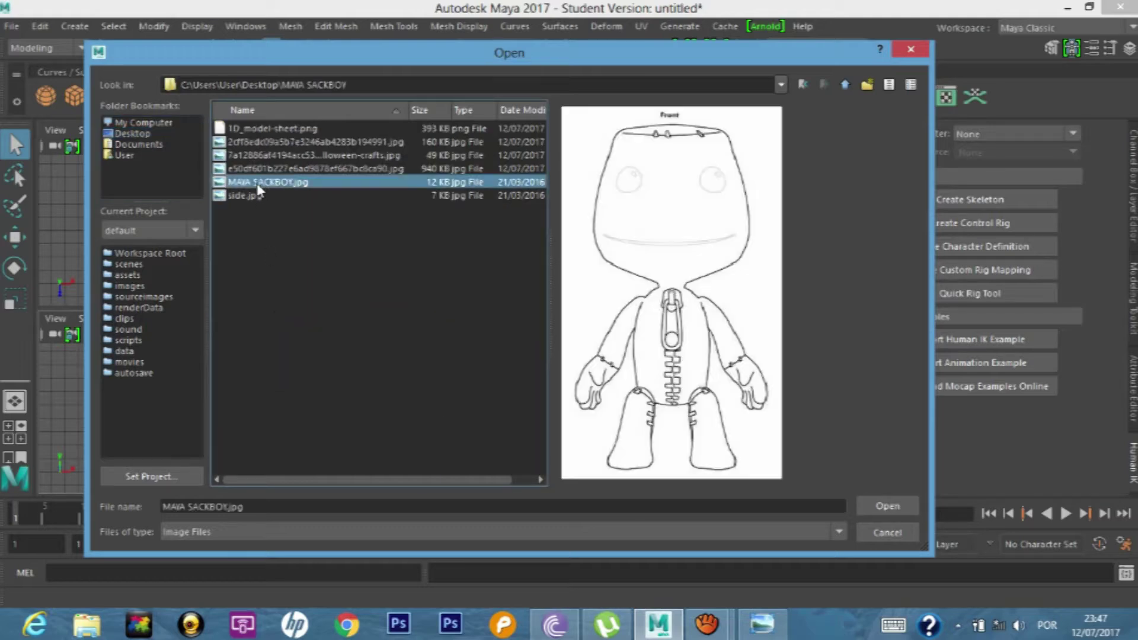
left_click(889, 505)
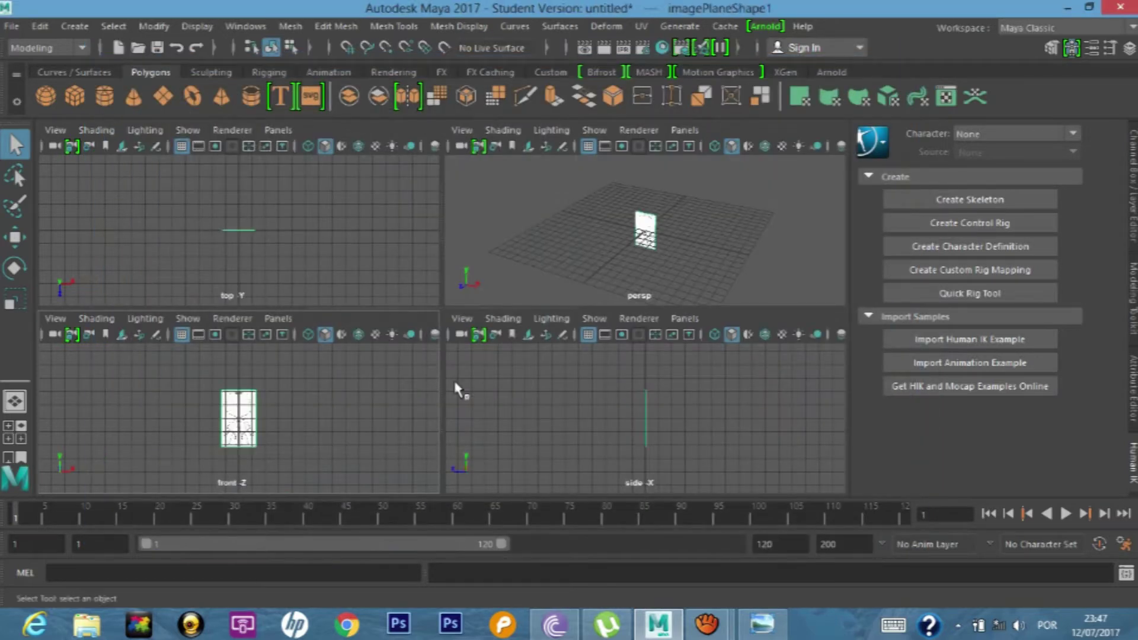
- In a maximized perspective view, move the front image plane back along Z
key("space")
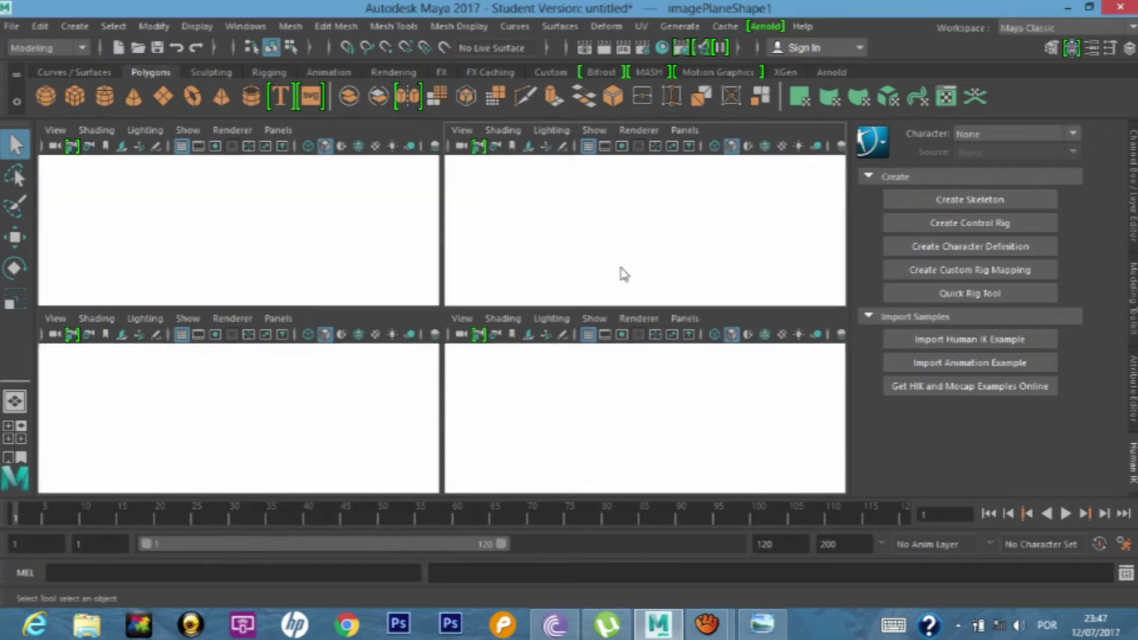
left_click_drag(521, 384, 444, 368, "alt")
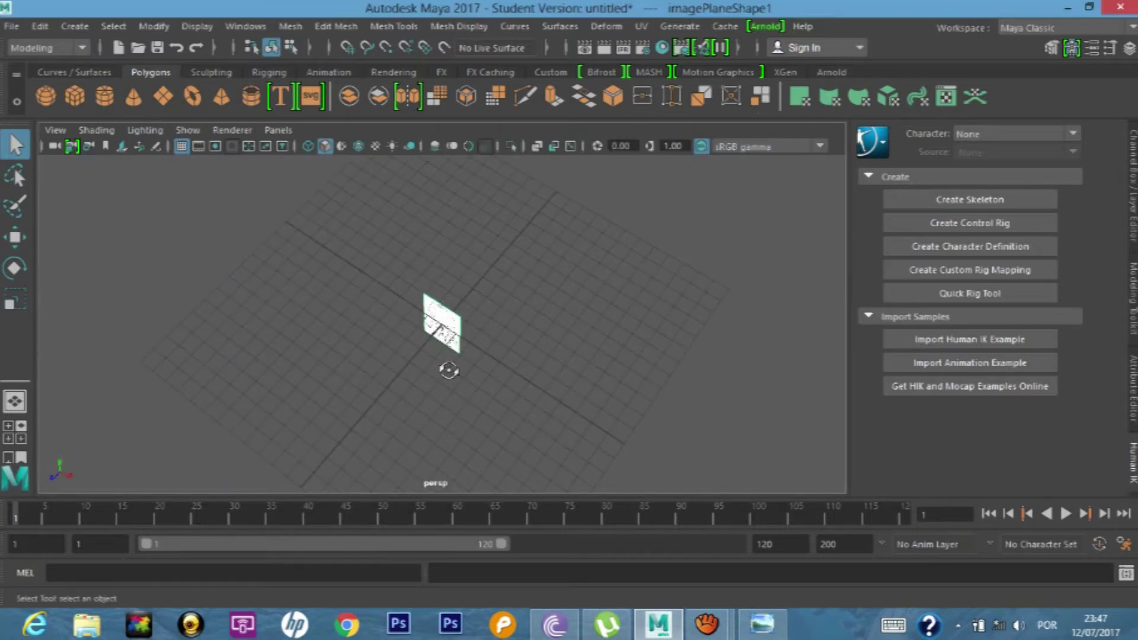
scroll(474, 349, "up", 3)
mouse_move(500, 332)
left_mouse_down("alt")
mouse_move(422, 298)
mouse_move(511, 304)
left_mouse_up("alt")
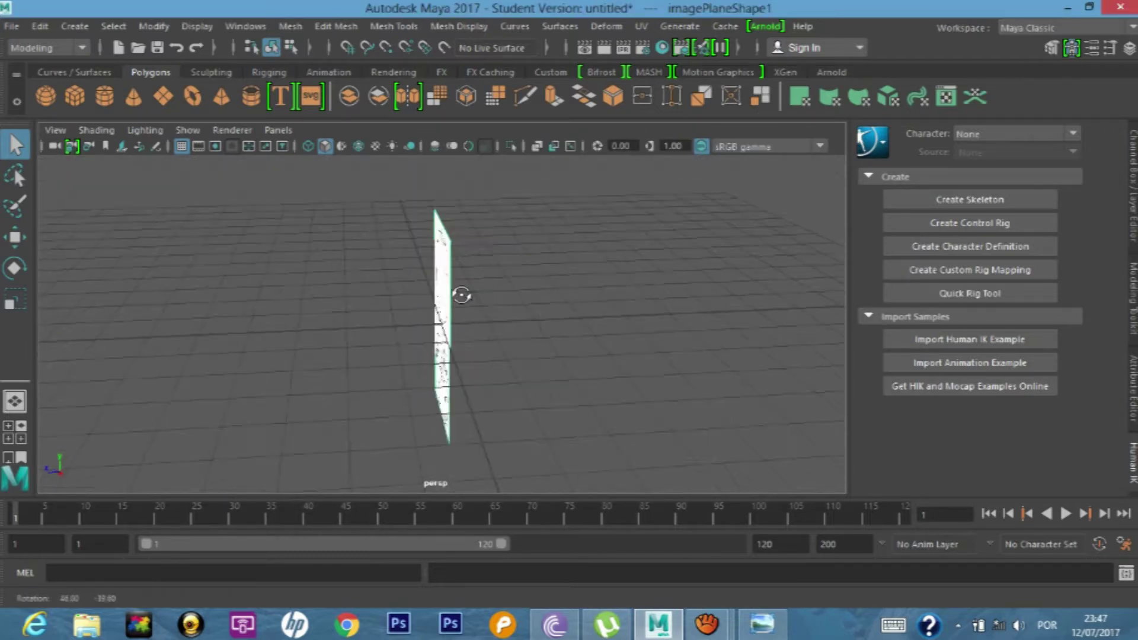
scroll(513, 313, "down", 3)
left_click_drag(508, 310, 470, 297, "alt")
left_click(462, 304)
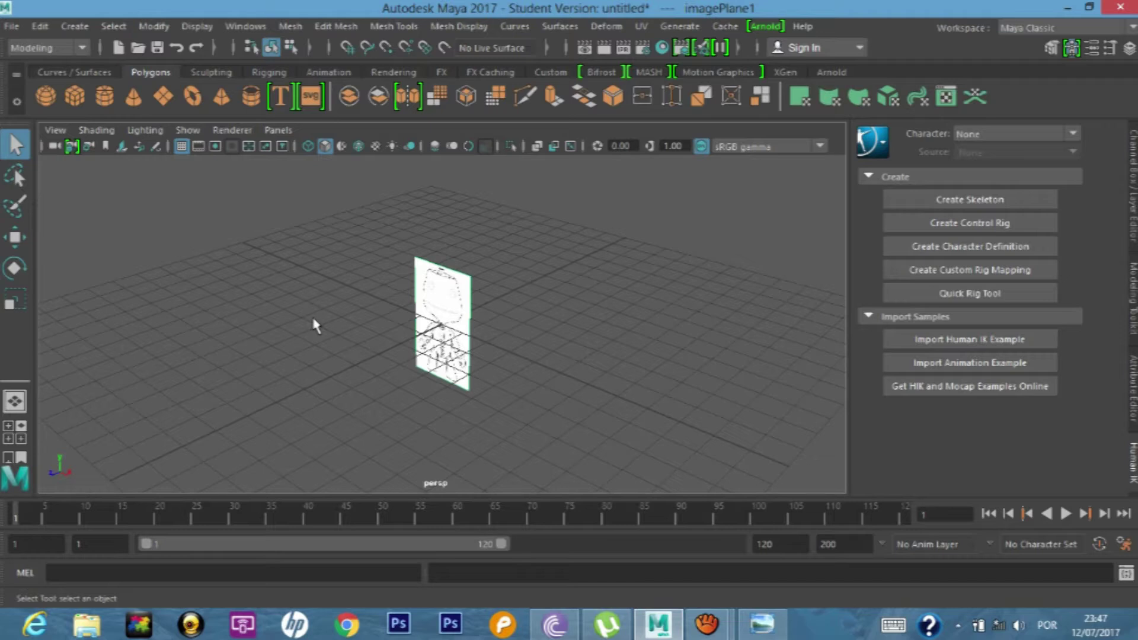
left_click(15, 237)
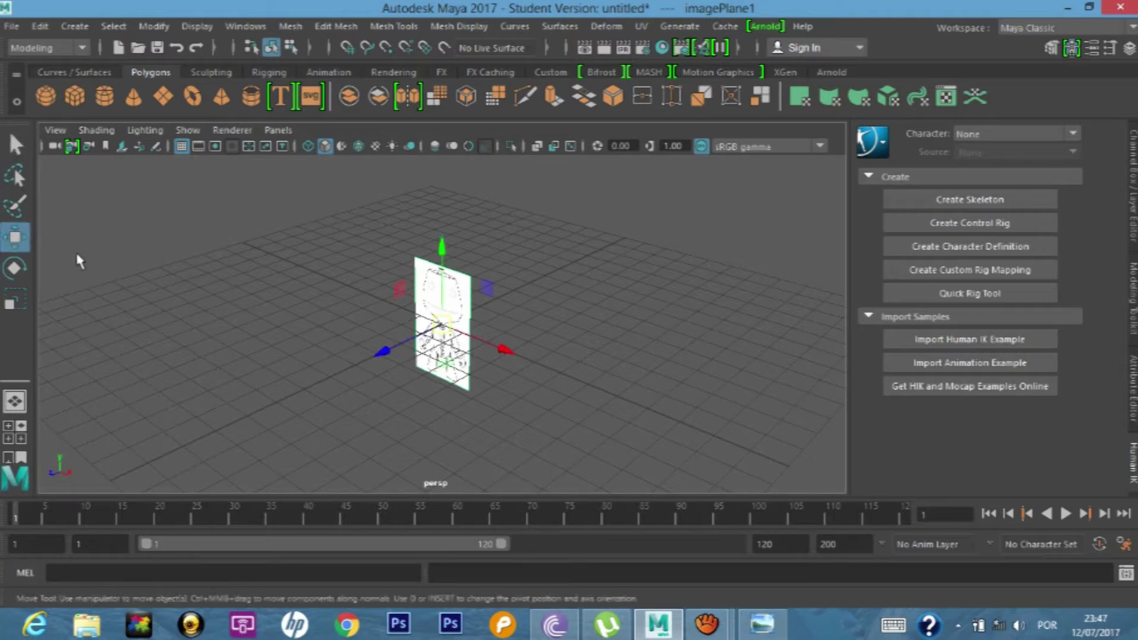
left_click_drag(382, 351, 304, 389)
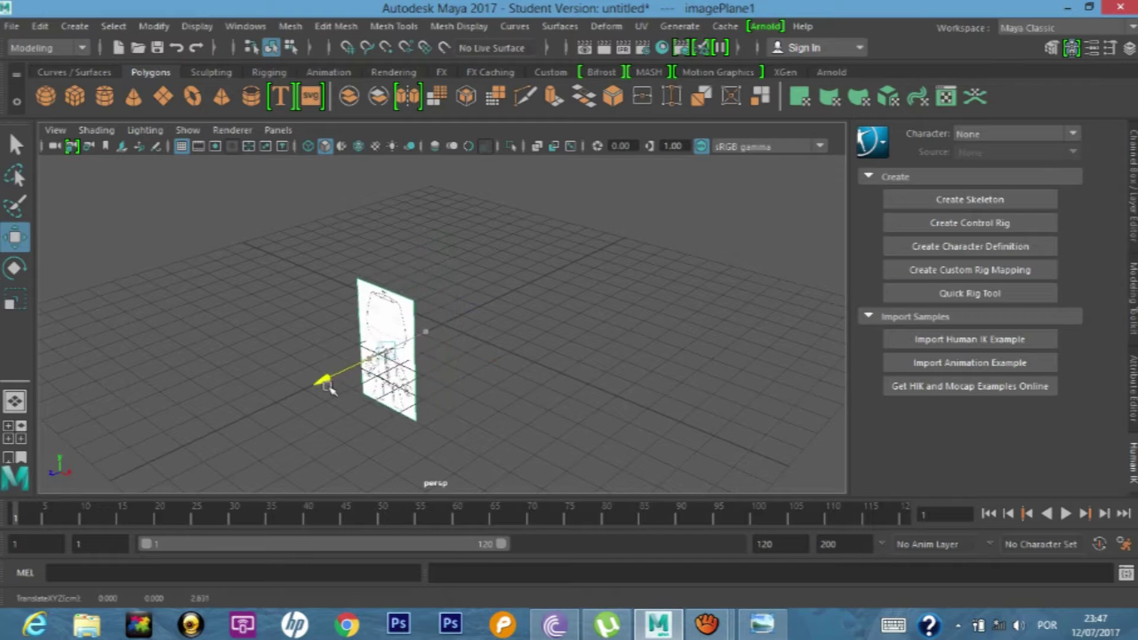
- Return to four views and start adding an image plane to the side view
key("space")
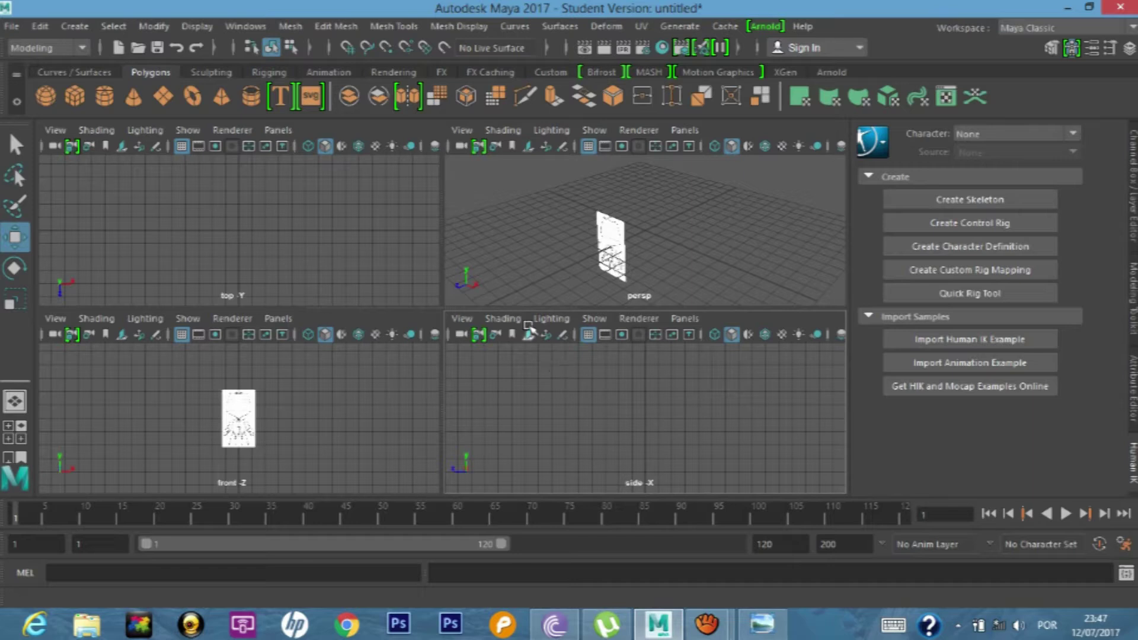
scroll(219, 434, "up", 2)
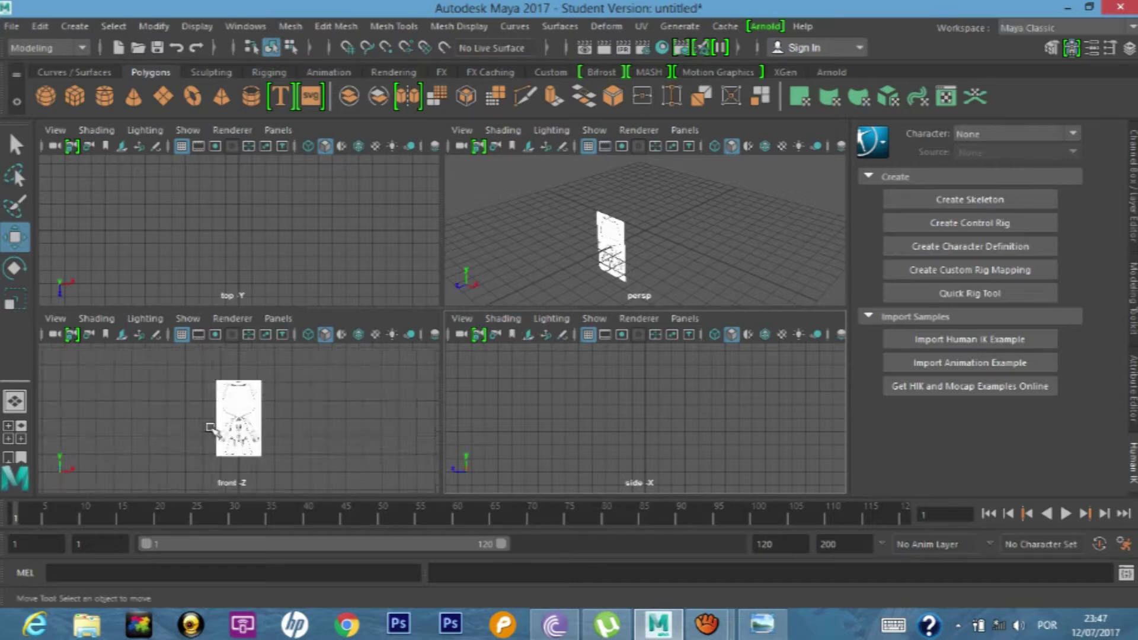
scroll(220, 433, "up", 3)
scroll(234, 392, "down", 2)
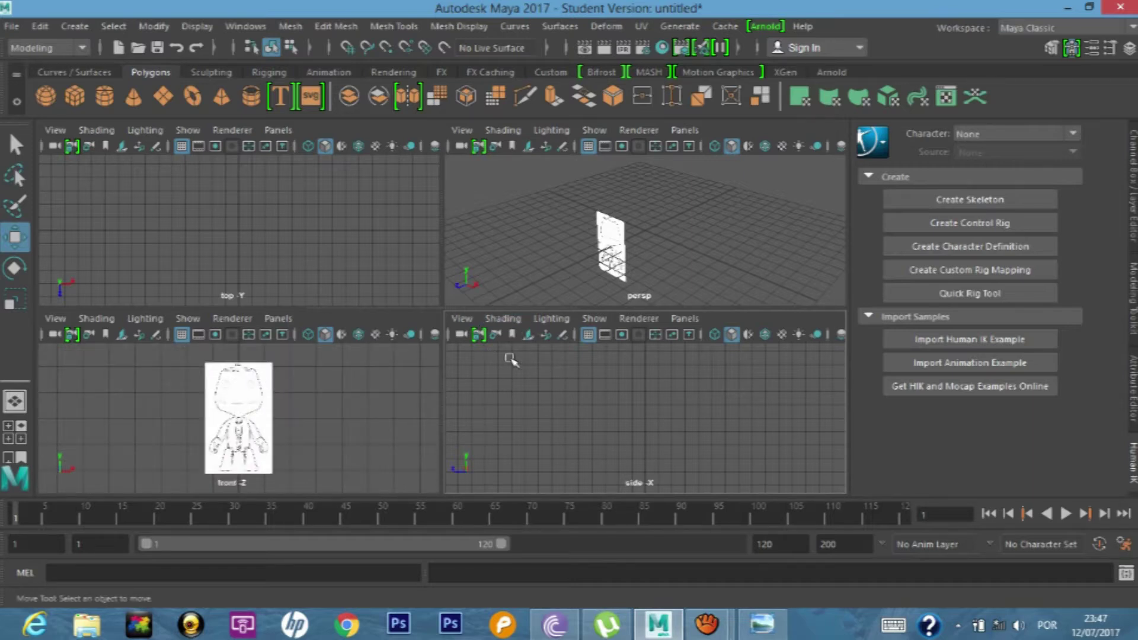
left_click(526, 333)
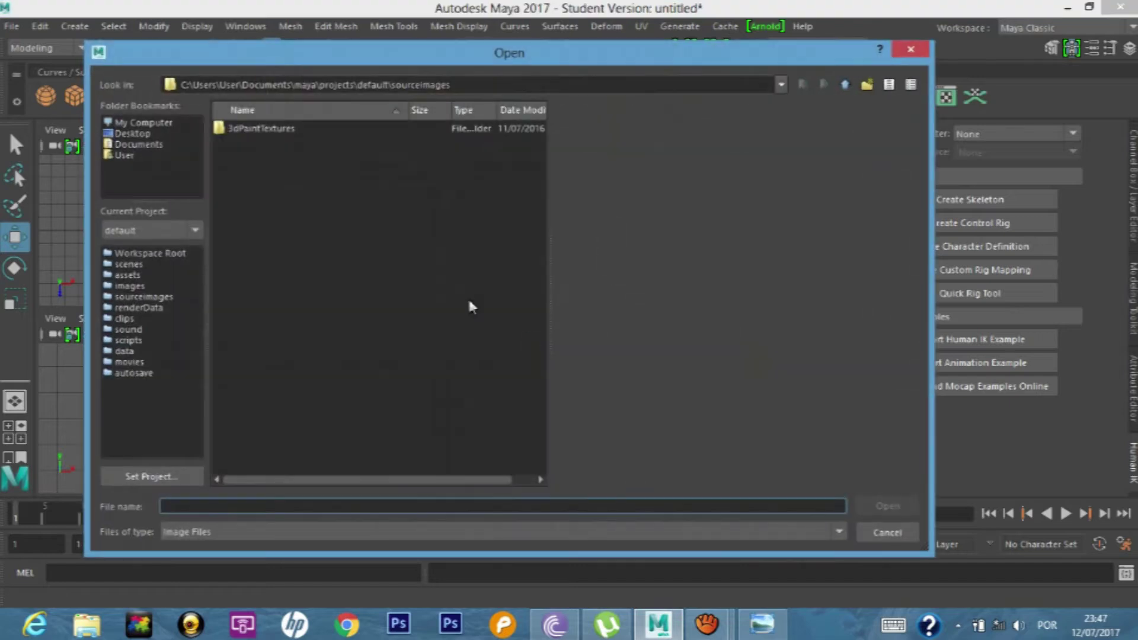
- Load side.jpg from MAYA SACKBOY as the side view's image plane and slide it along X
left_click(140, 131)
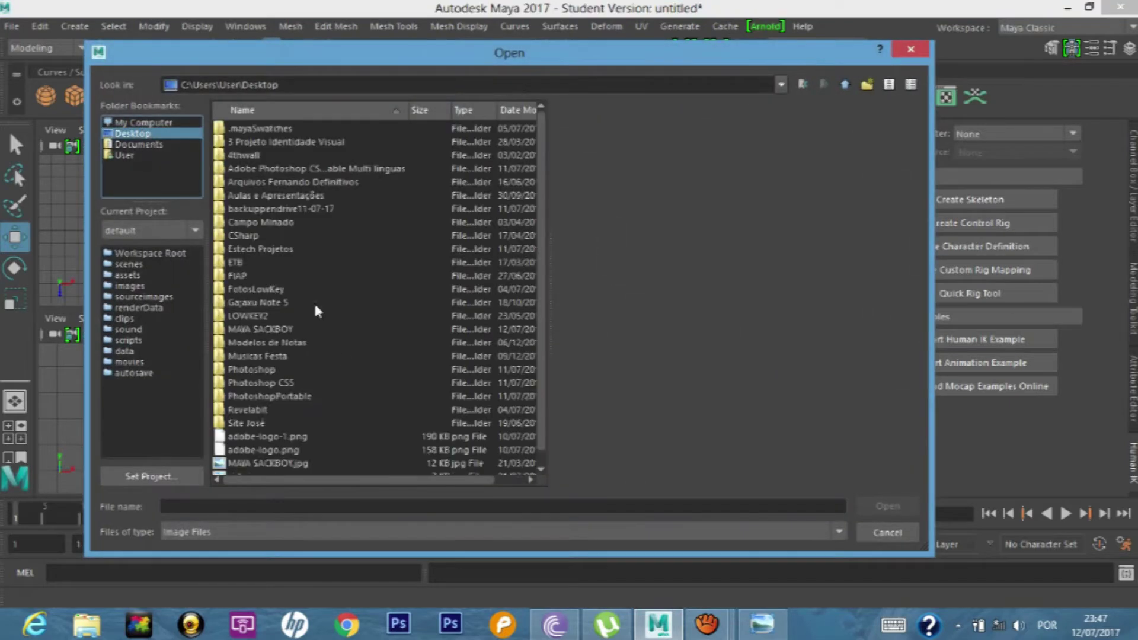
double_click(267, 329)
left_click(260, 195)
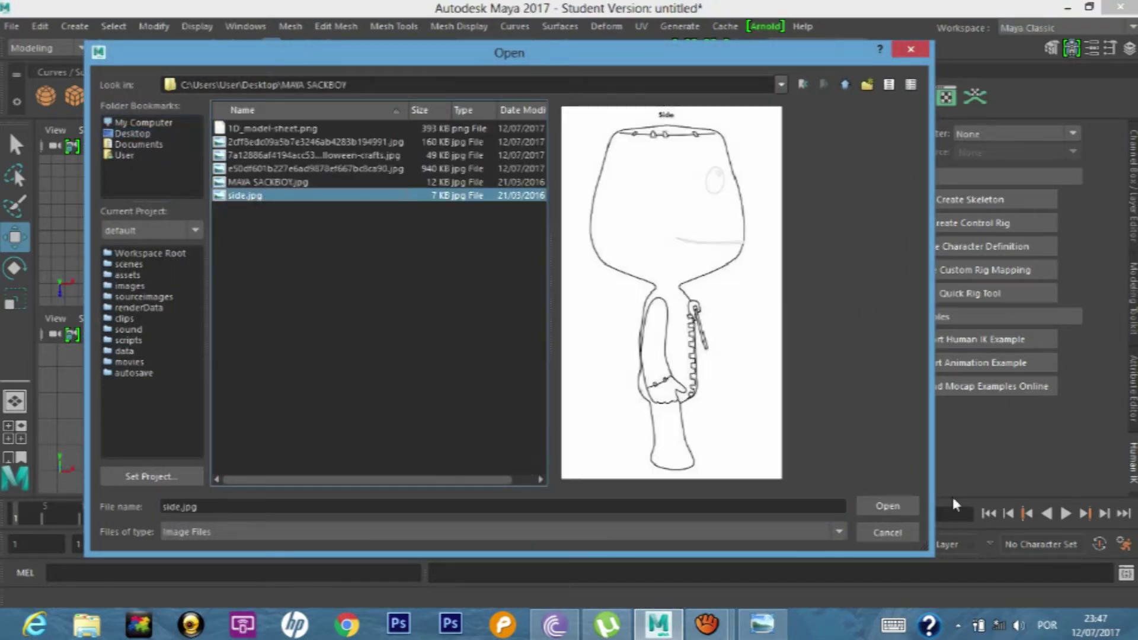
left_click(900, 504)
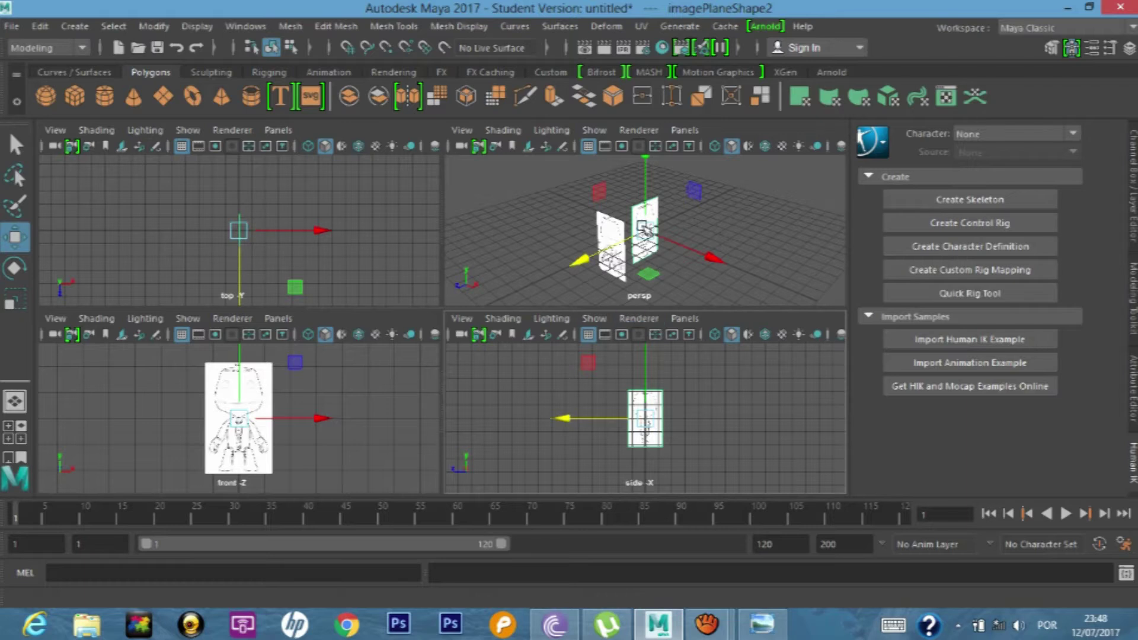
left_click_drag(695, 248, 672, 279)
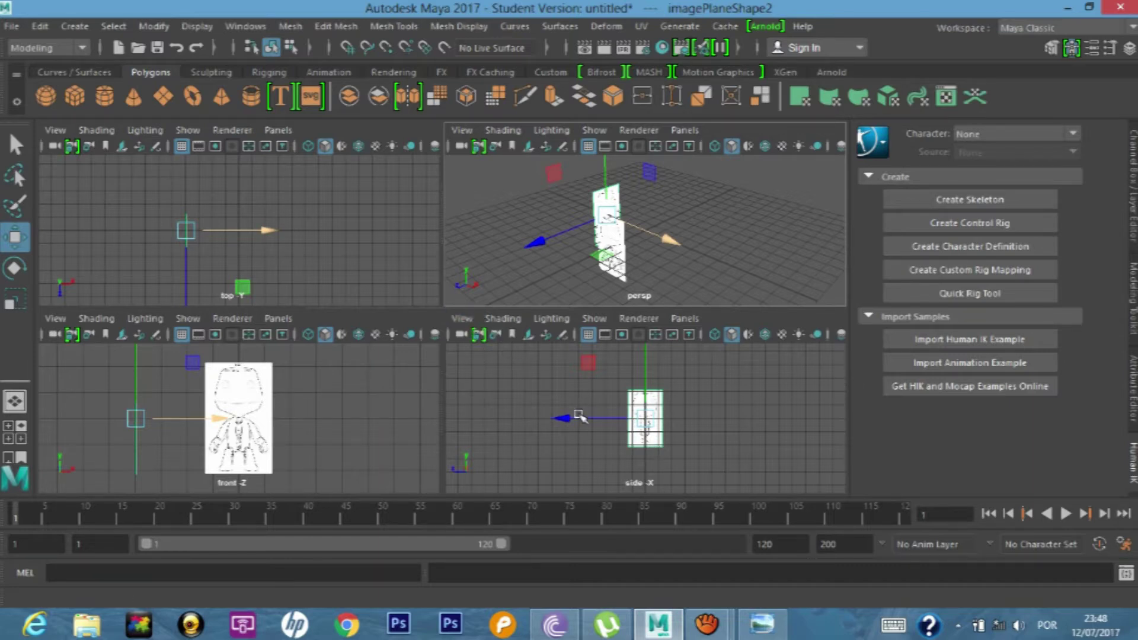
- Flip the side view to side X, maximize perspective, orbit both planes, and deselect
left_click(463, 318)
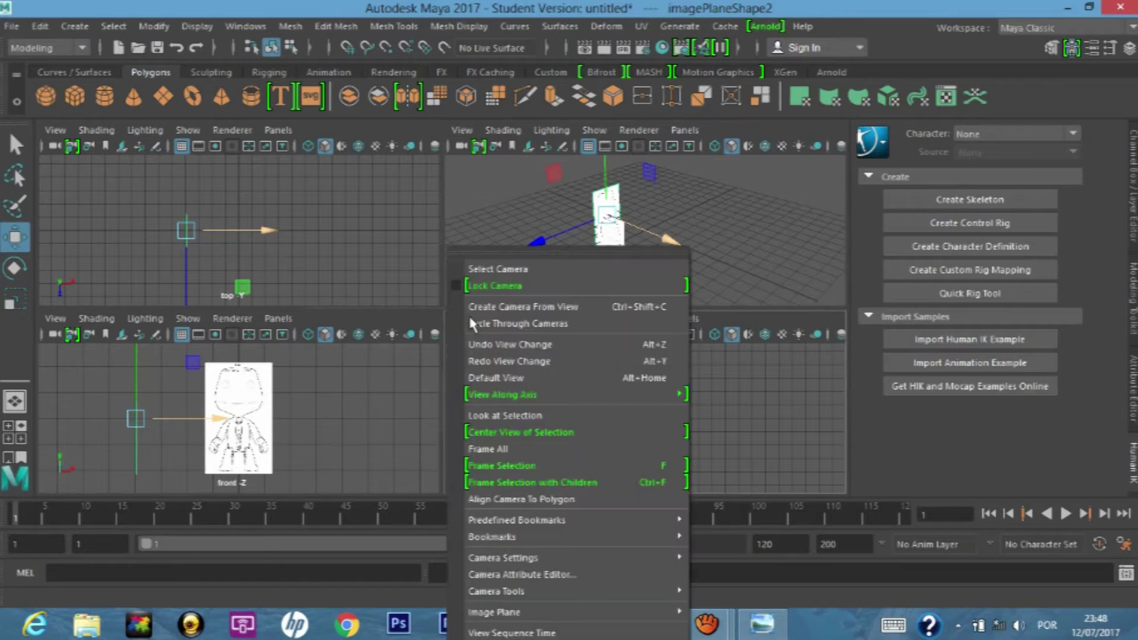
mouse_move(516, 520)
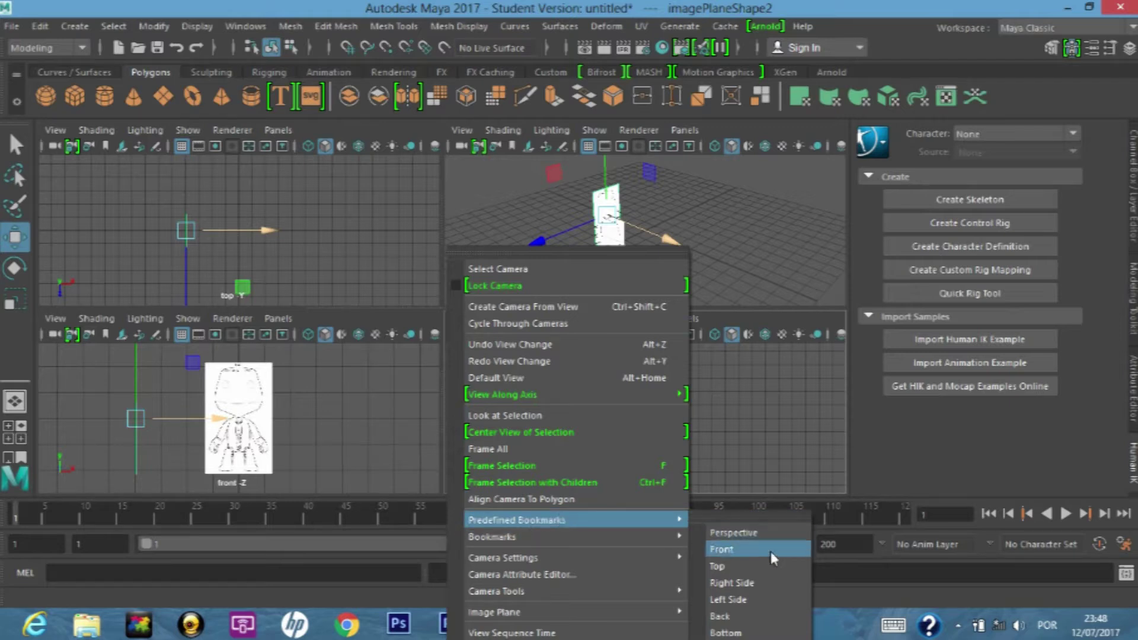
left_click(762, 596)
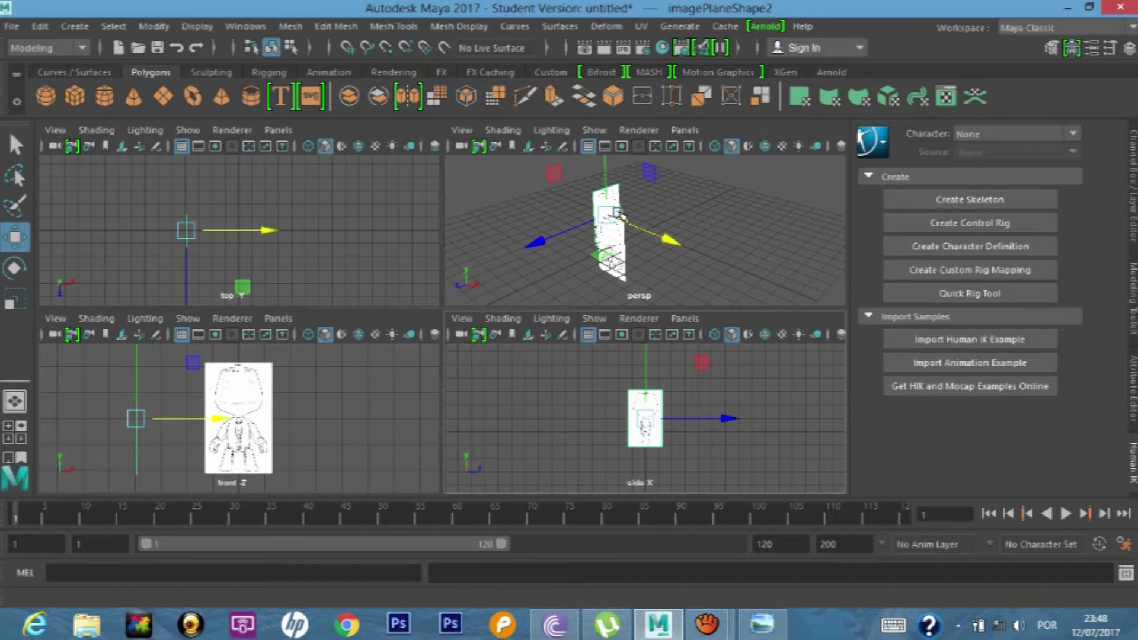
key("space")
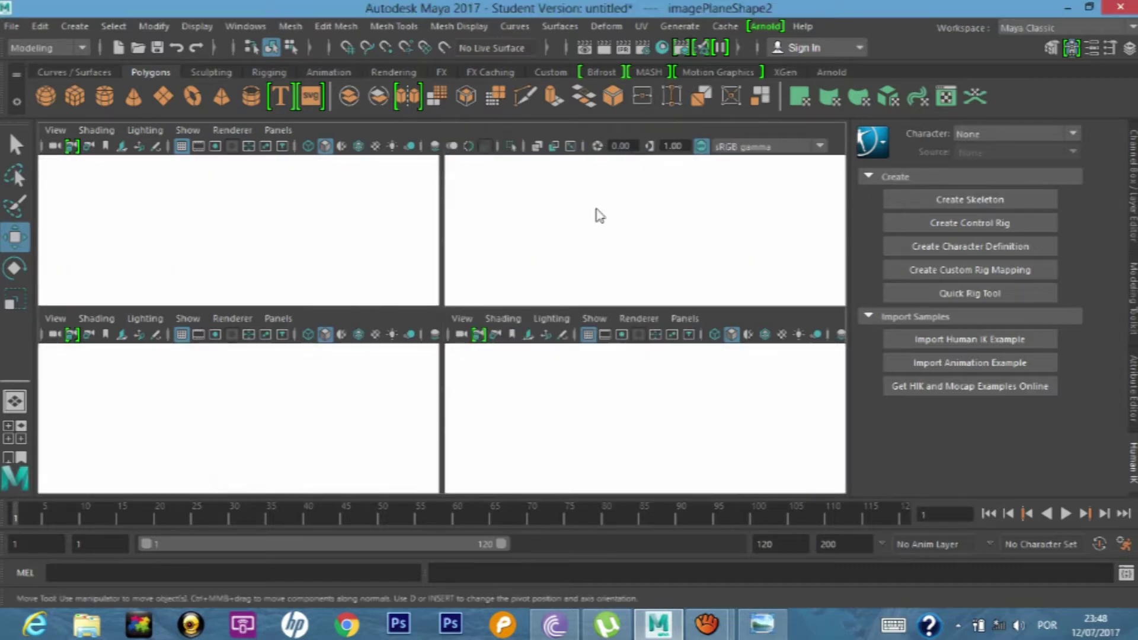
mouse_move(514, 252)
left_mouse_down("alt")
mouse_move(343, 214)
mouse_move(338, 247)
mouse_move(438, 264)
mouse_move(470, 231)
mouse_move(463, 251)
left_mouse_up("alt")
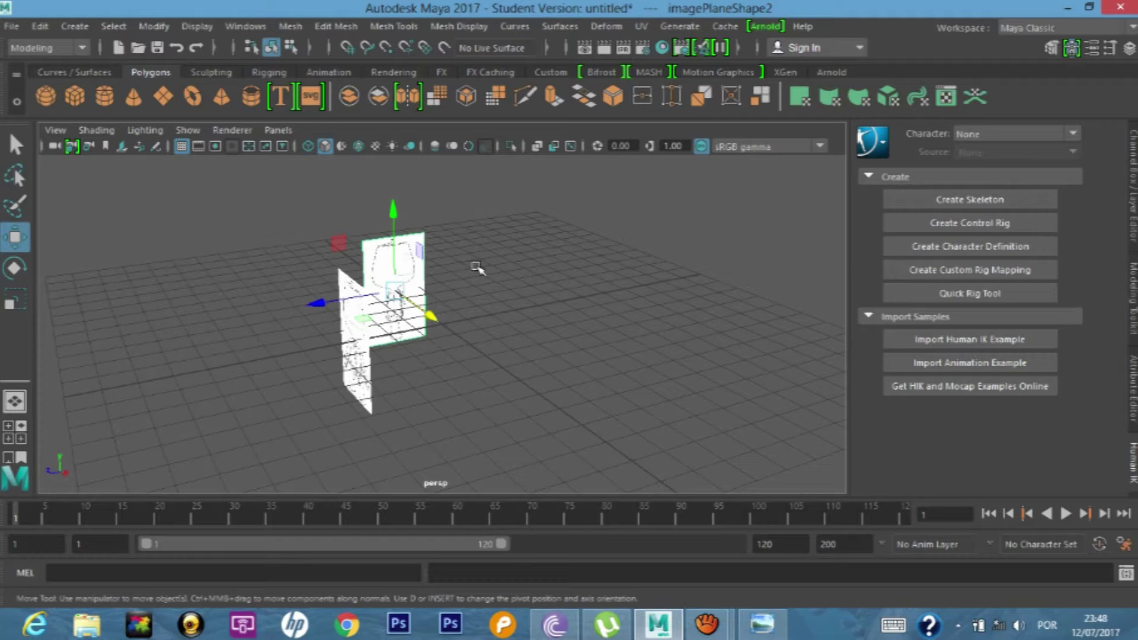
left_click(601, 292)
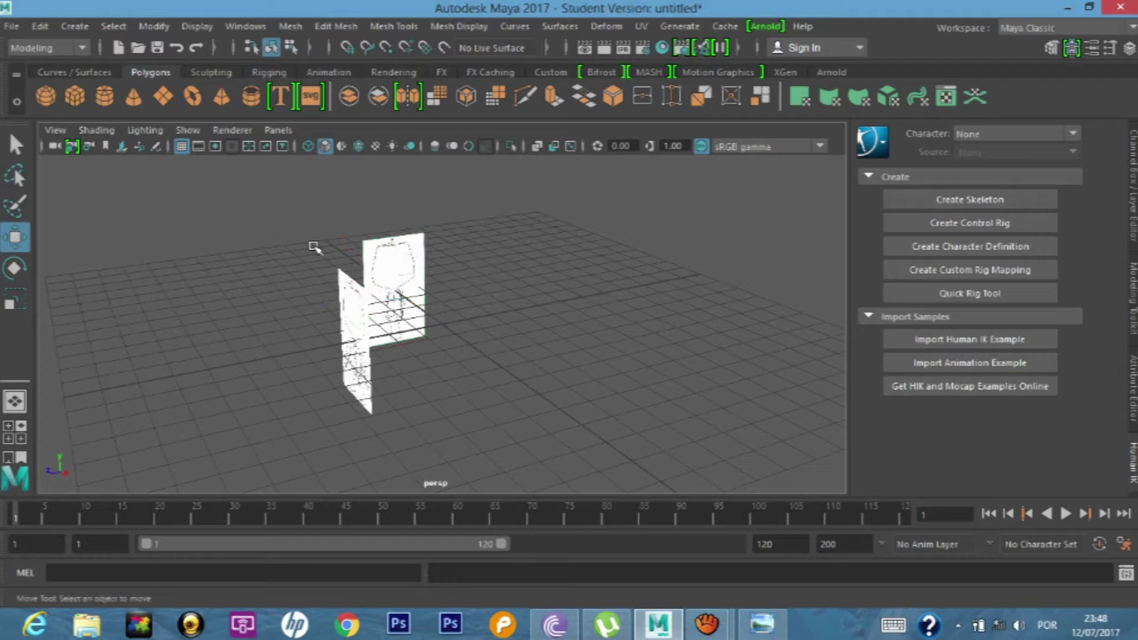
- Create polygon cube pCube1 at the origin and frame it between both reference planes
left_click(74, 96)
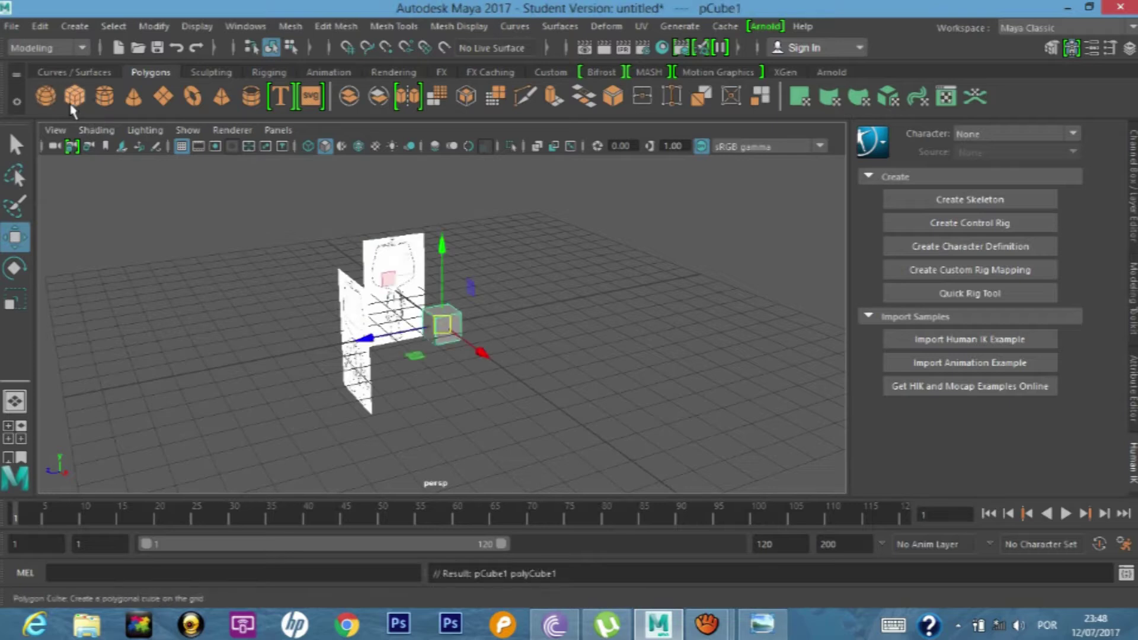
left_click_drag(586, 393, 444, 373, "alt")
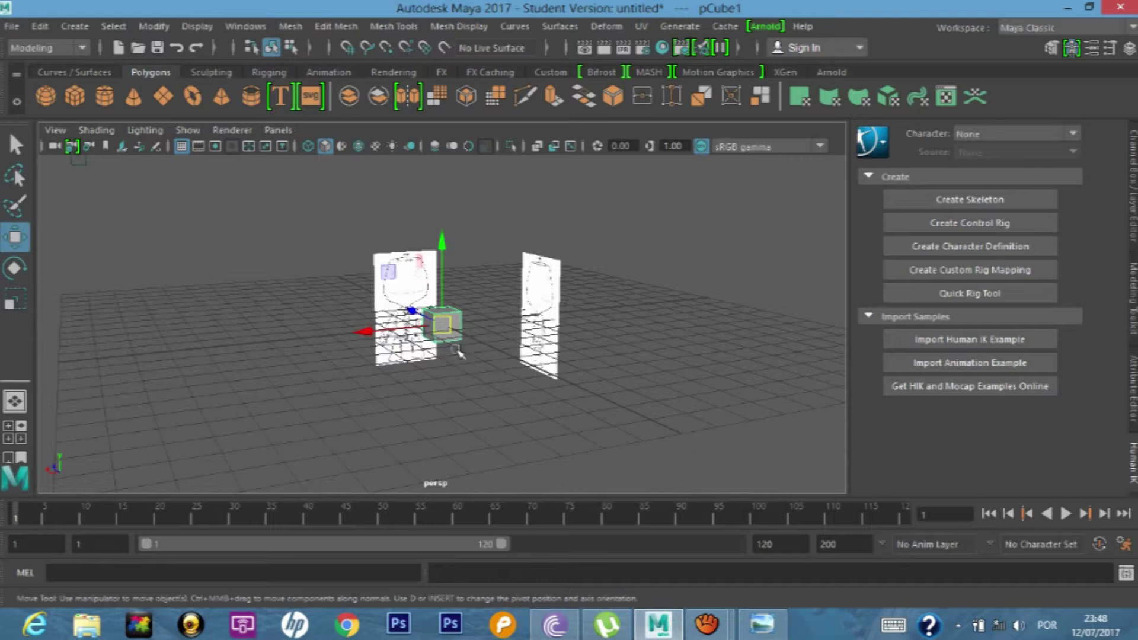
scroll(458, 352, "up", 2)
scroll(458, 352, "up", 2)
scroll(438, 284, "up", 2)
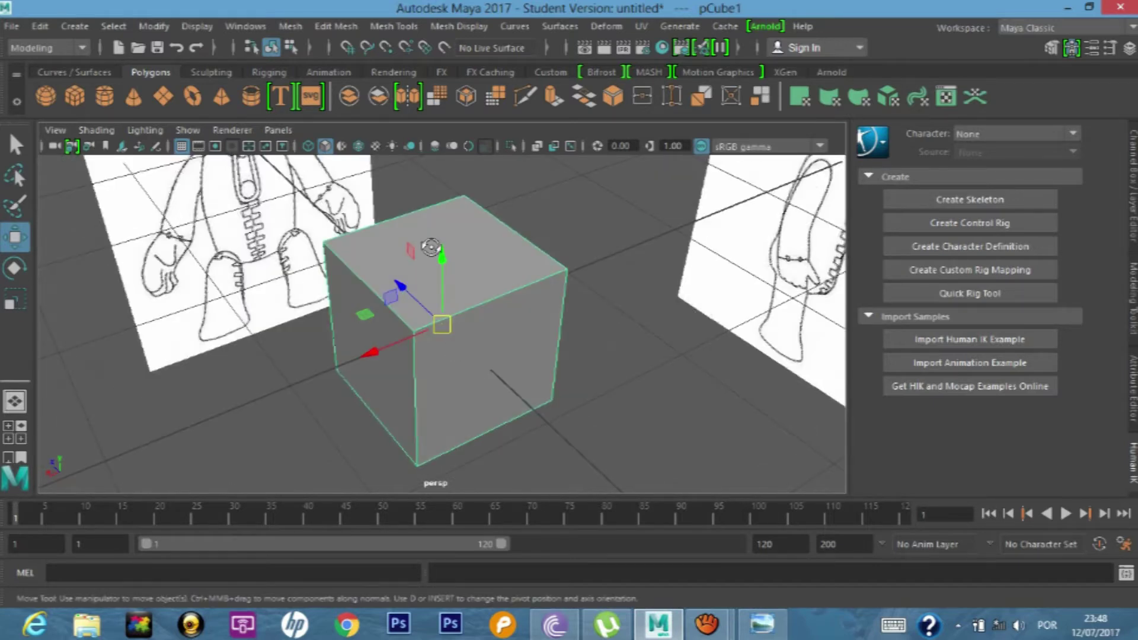
mouse_move(445, 329)
left_mouse_down("alt")
mouse_move(438, 293)
mouse_move(466, 355)
left_mouse_up("alt")
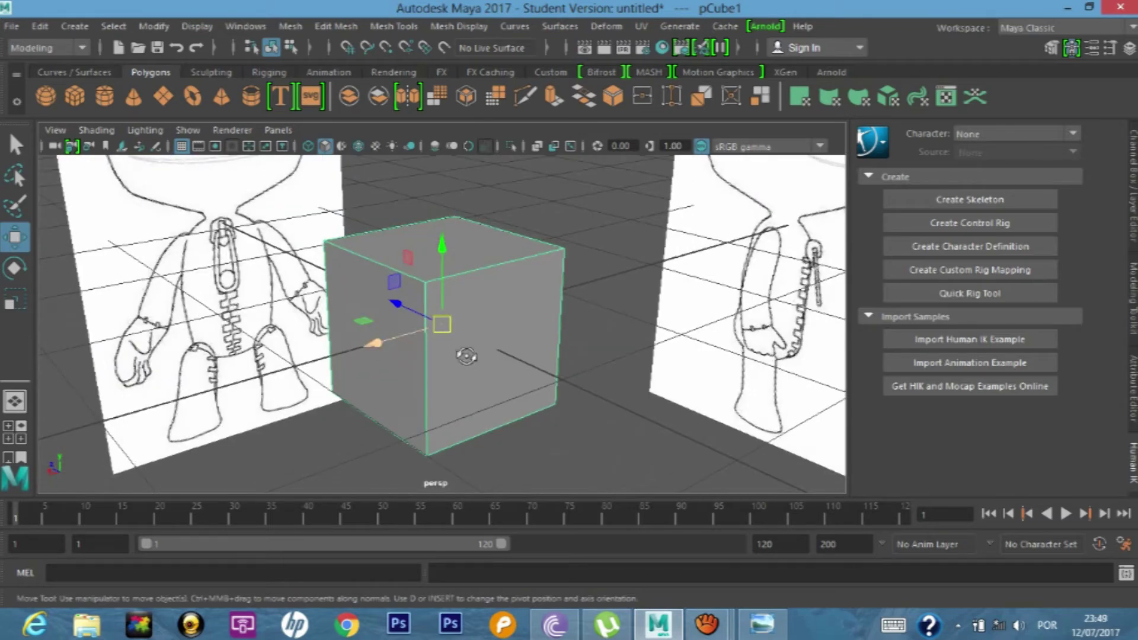
left_click_drag(432, 318, 439, 323, "alt")
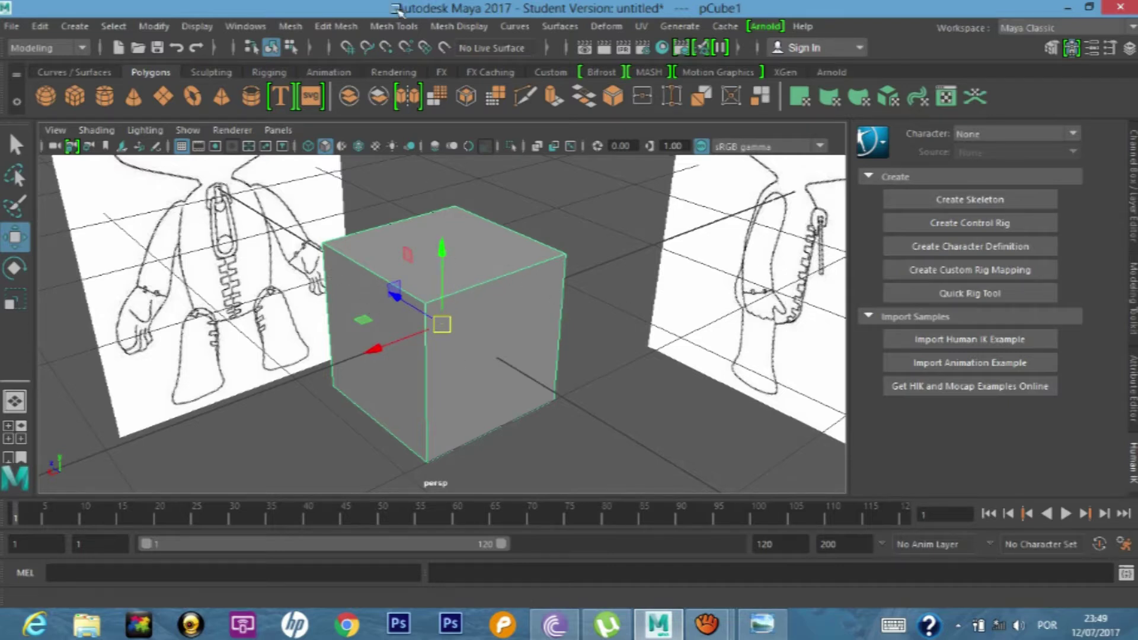
left_click(413, 27)
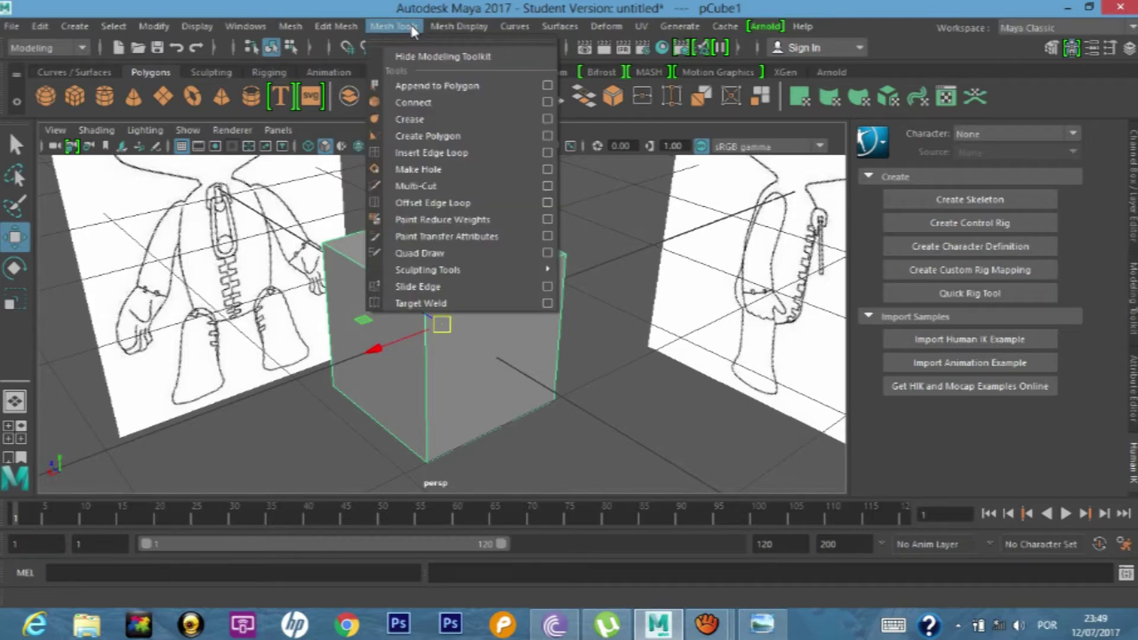
left_click(370, 28)
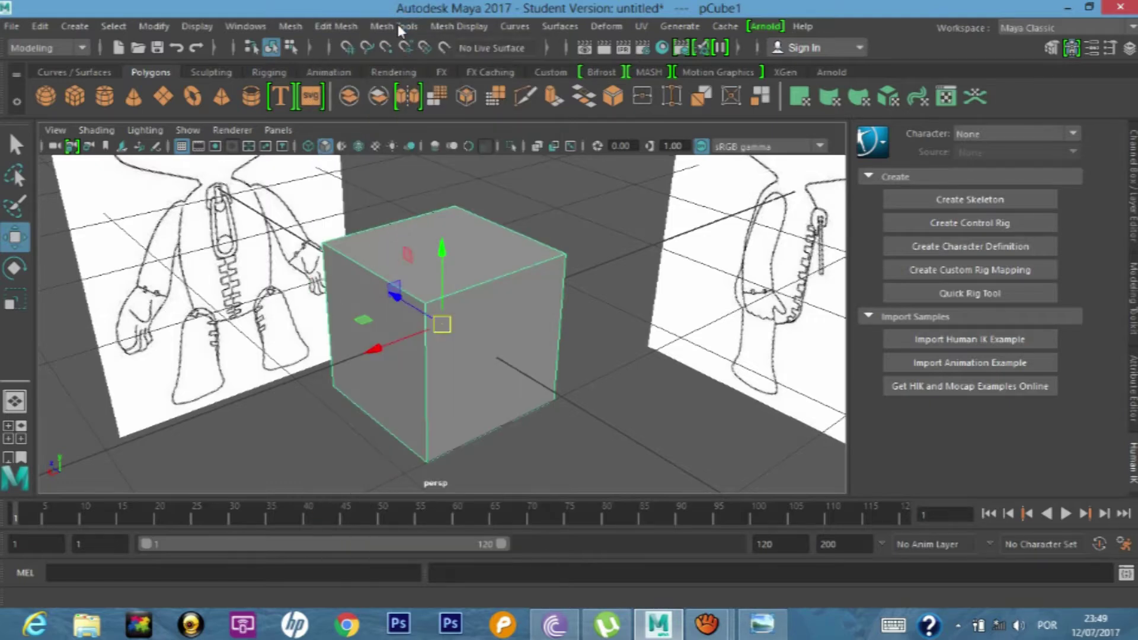
left_click(396, 26)
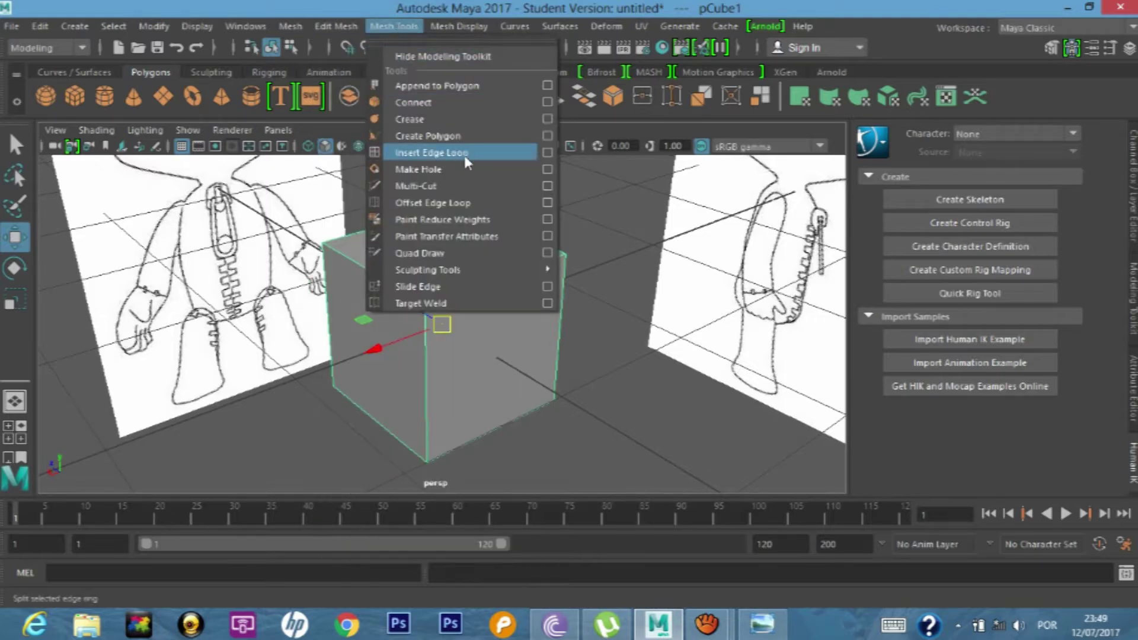
left_click(508, 390)
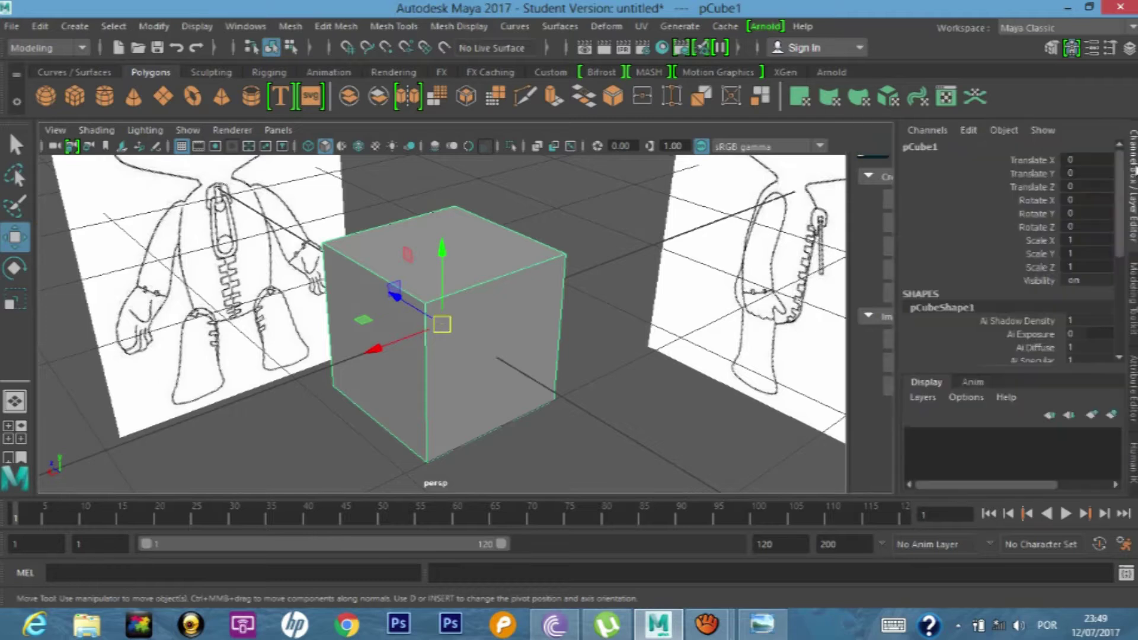
- Show the Channel Box and expand pCube1's polyCube1 construction settings
left_click(1131, 190)
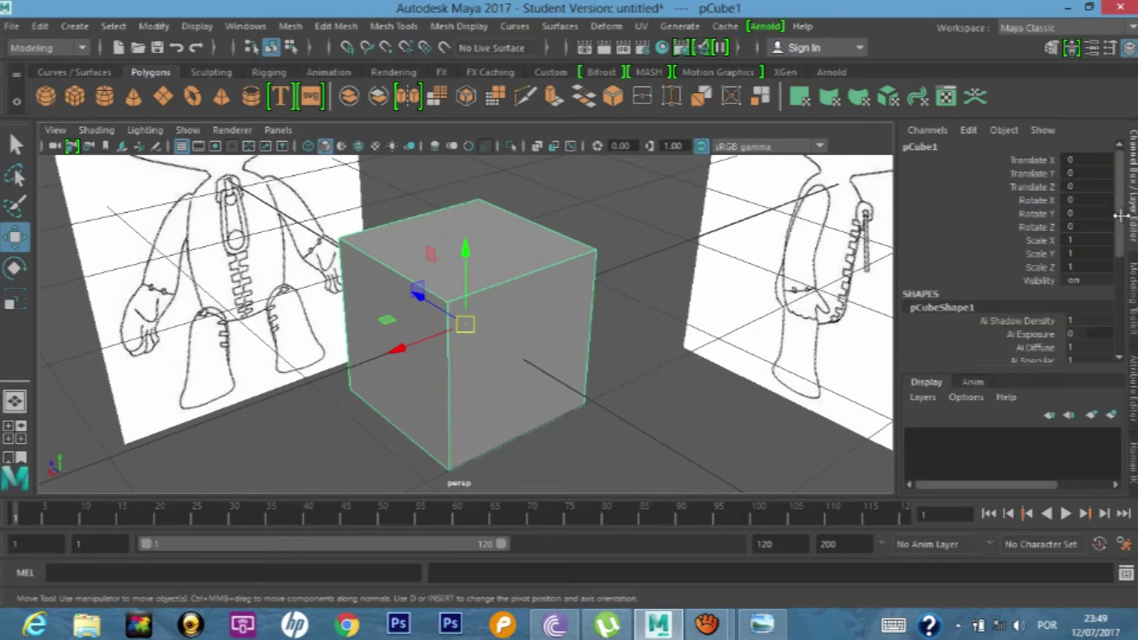
scroll(1120, 216, "down", 1)
scroll(1120, 215, "down", 2)
scroll(1120, 216, "down", 1)
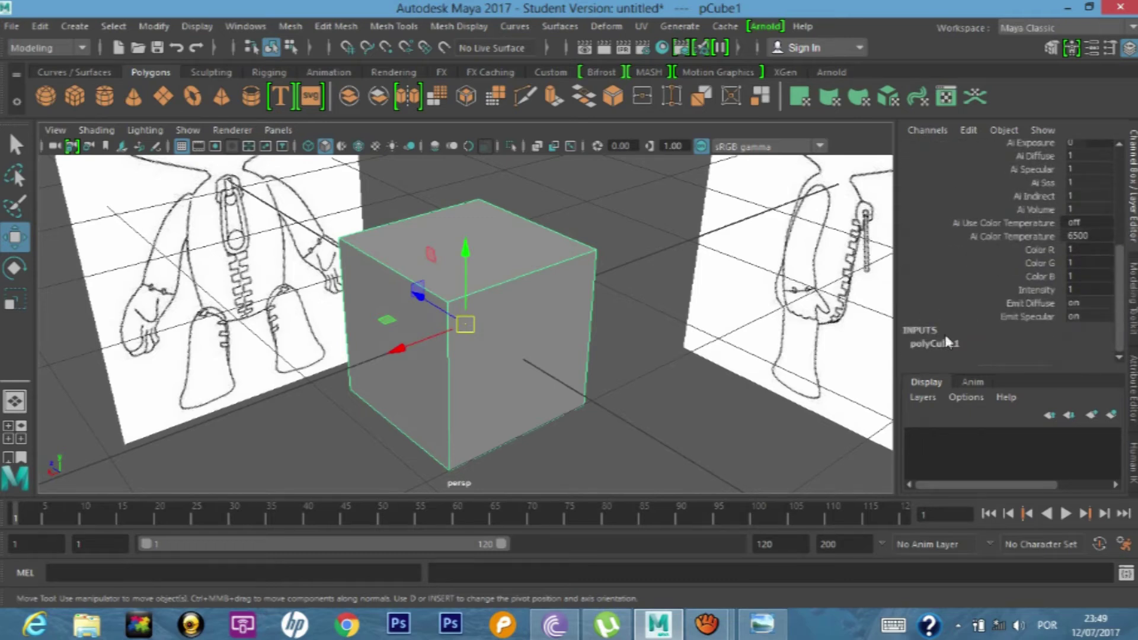
left_click(931, 341)
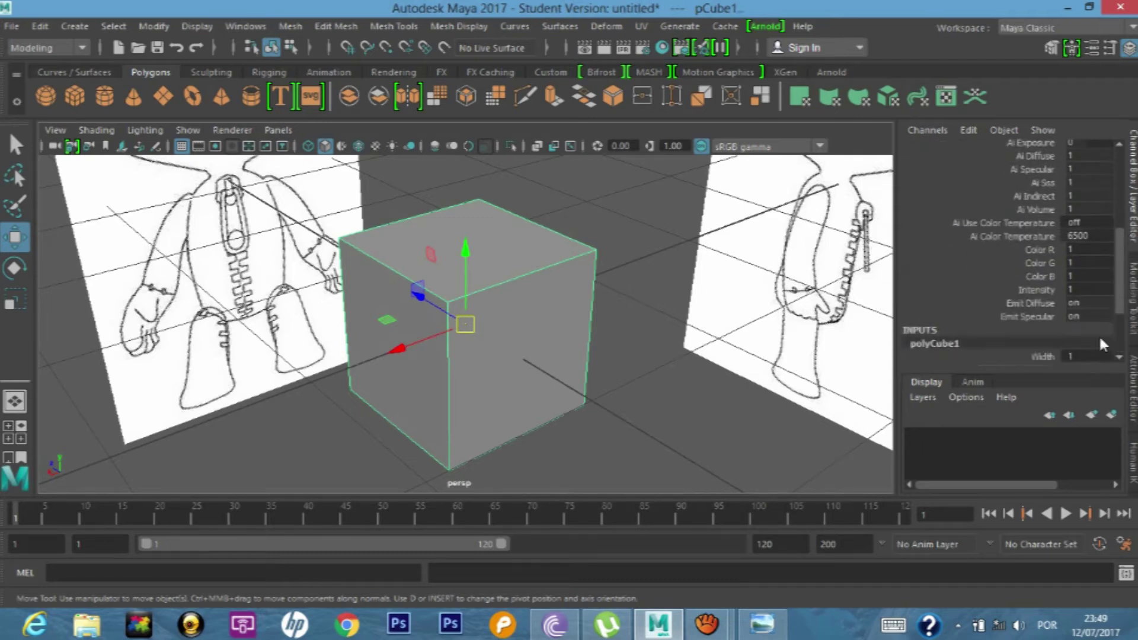
scroll(1120, 287, "down", 2)
scroll(1120, 287, "down", 2)
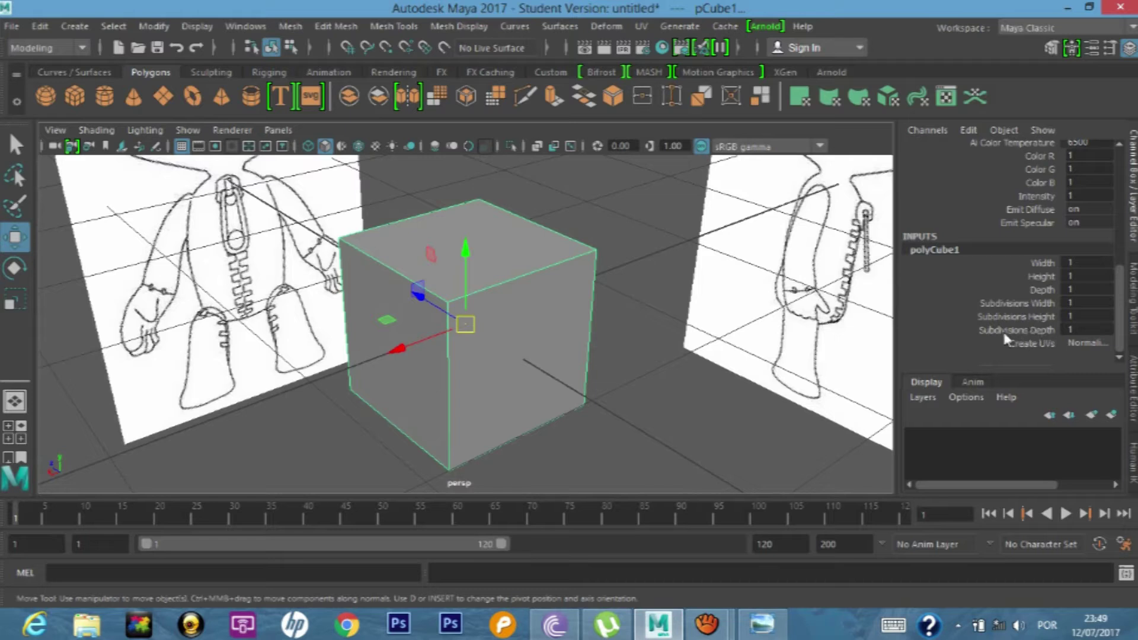
- Set subdivisions width, height and depth to 4, then restore the four-view layout
left_click(1089, 302)
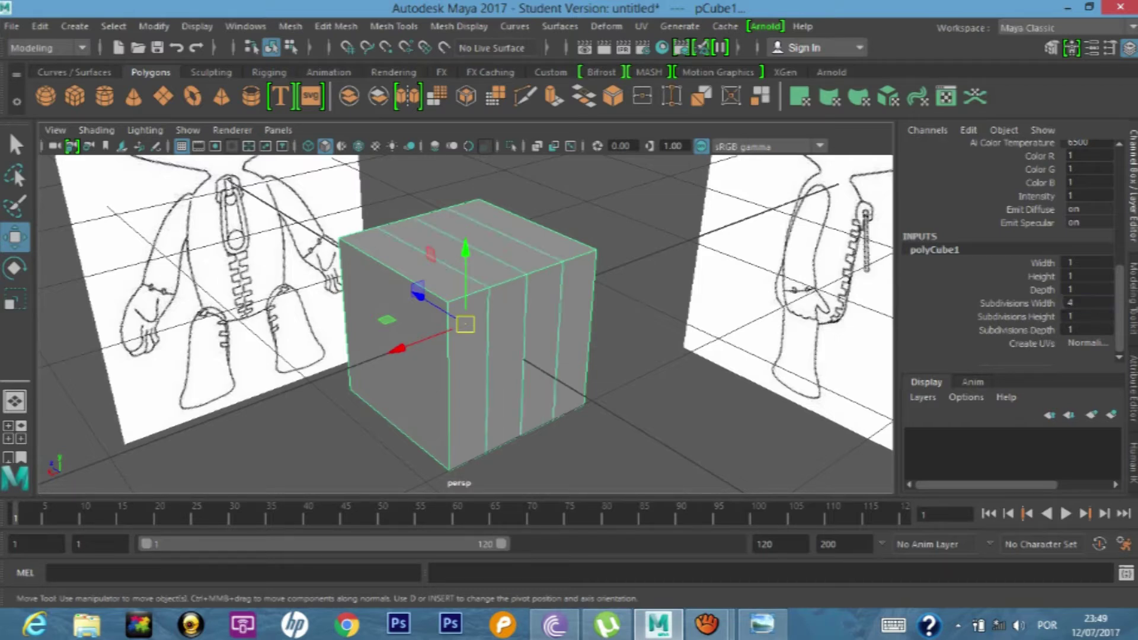
type("6")
key("Return")
type("12")
key("Return")
type("4")
key("Return")
double_click(1086, 302)
double_click(1090, 317)
double_click(1089, 330)
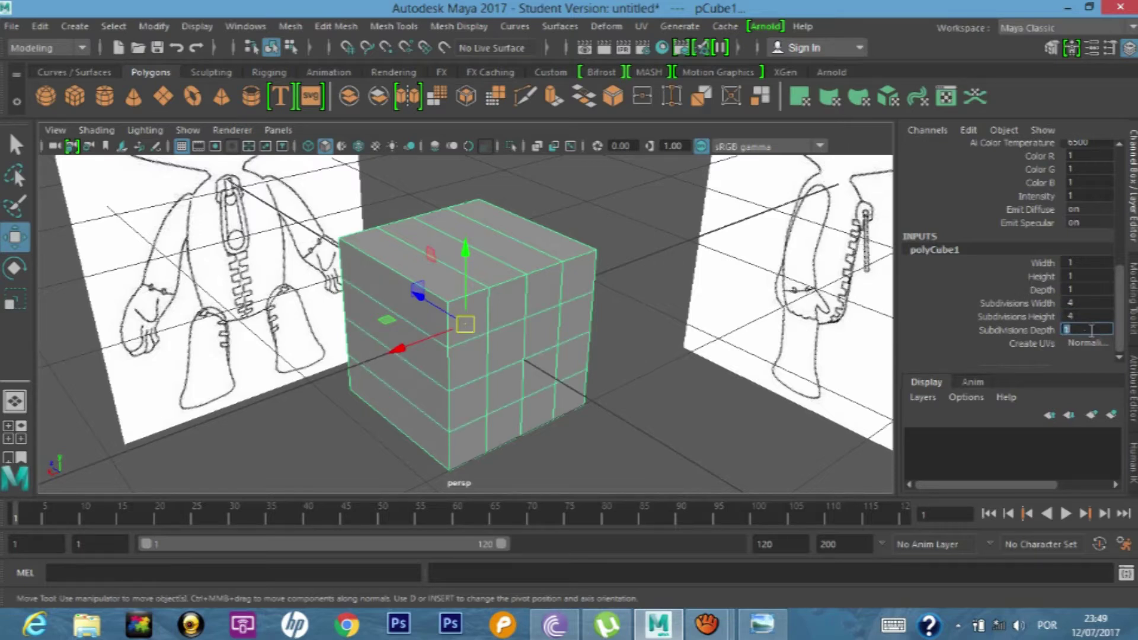
type("4")
key("Return")
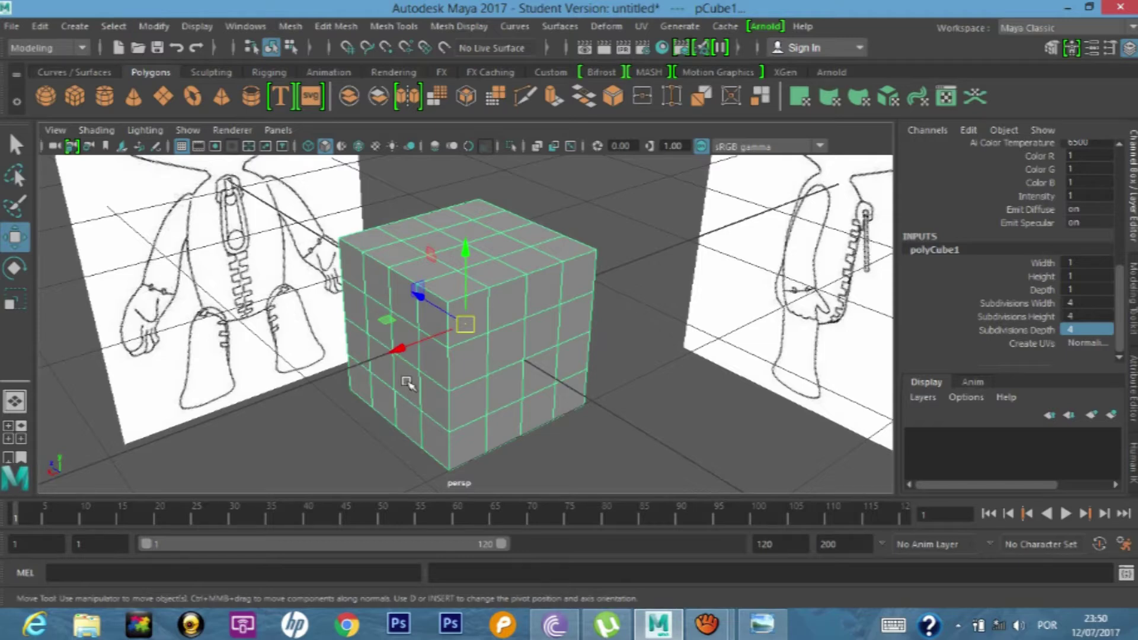
key("space")
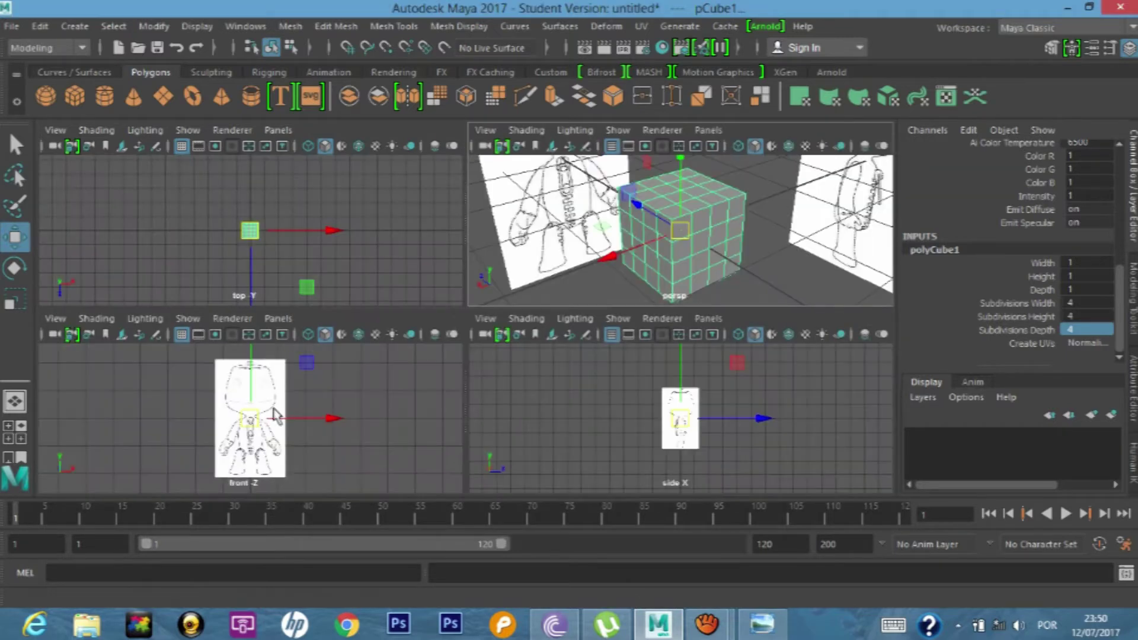
- Move the left reference image plane along Z toward the camera
key("space")
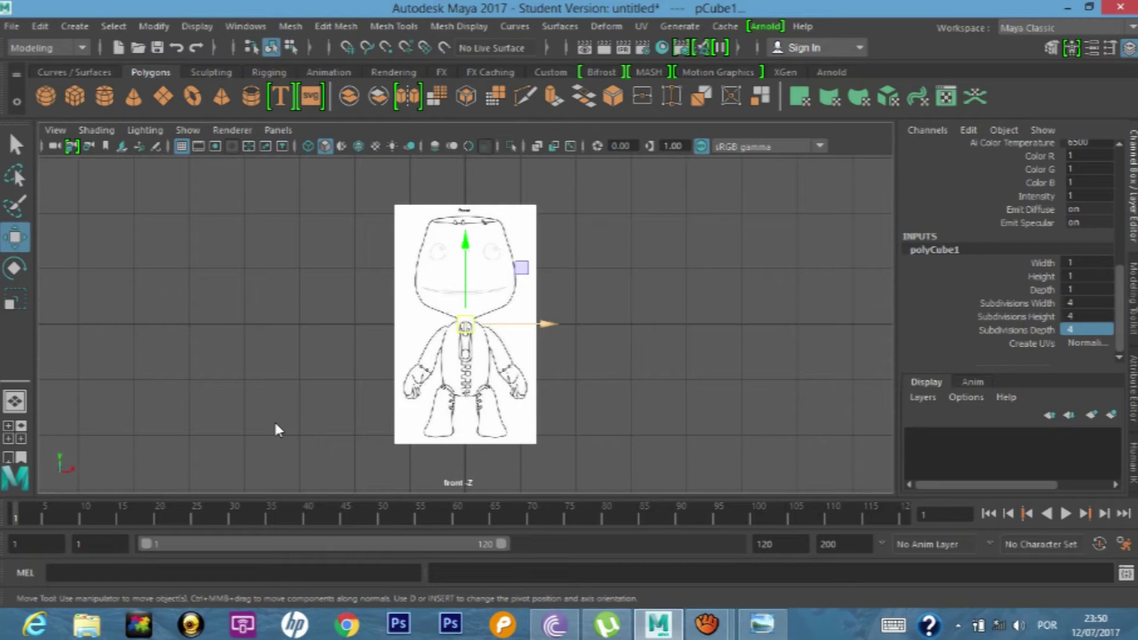
scroll(492, 320, "up", 3)
scroll(474, 302, "down", 4)
scroll(461, 291, "up", 1)
scroll(461, 296, "up", 1)
scroll(459, 314, "up", 3)
scroll(460, 322, "up", 4)
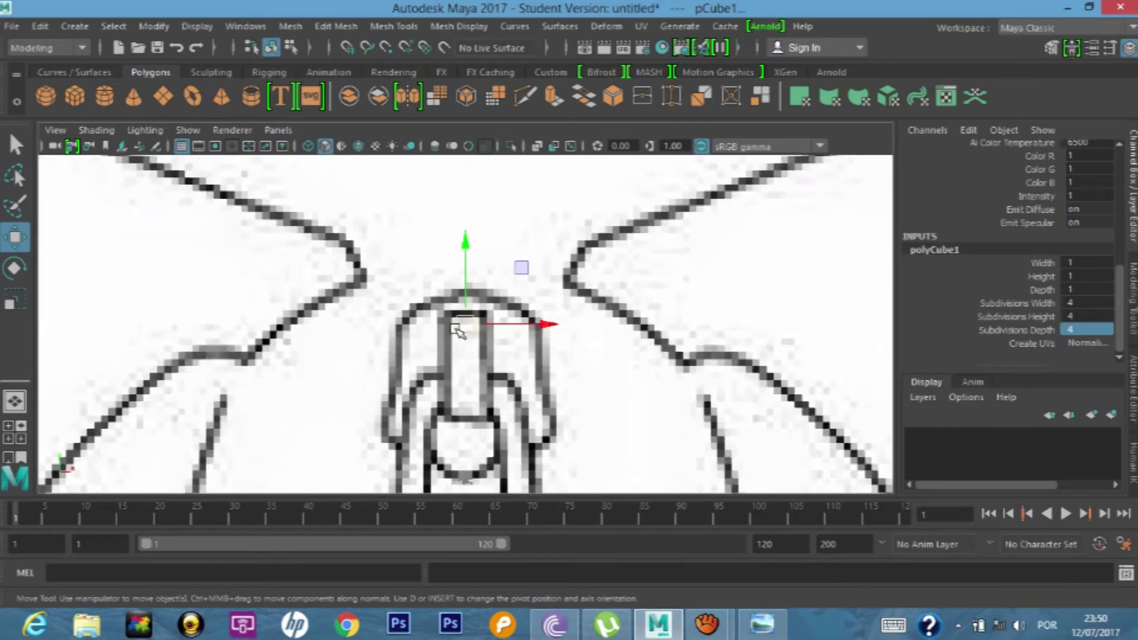
scroll(455, 328, "up", 5)
scroll(456, 329, "up", 2)
scroll(456, 329, "down", 10)
key("space")
key("space")
scroll(637, 243, "down", 5)
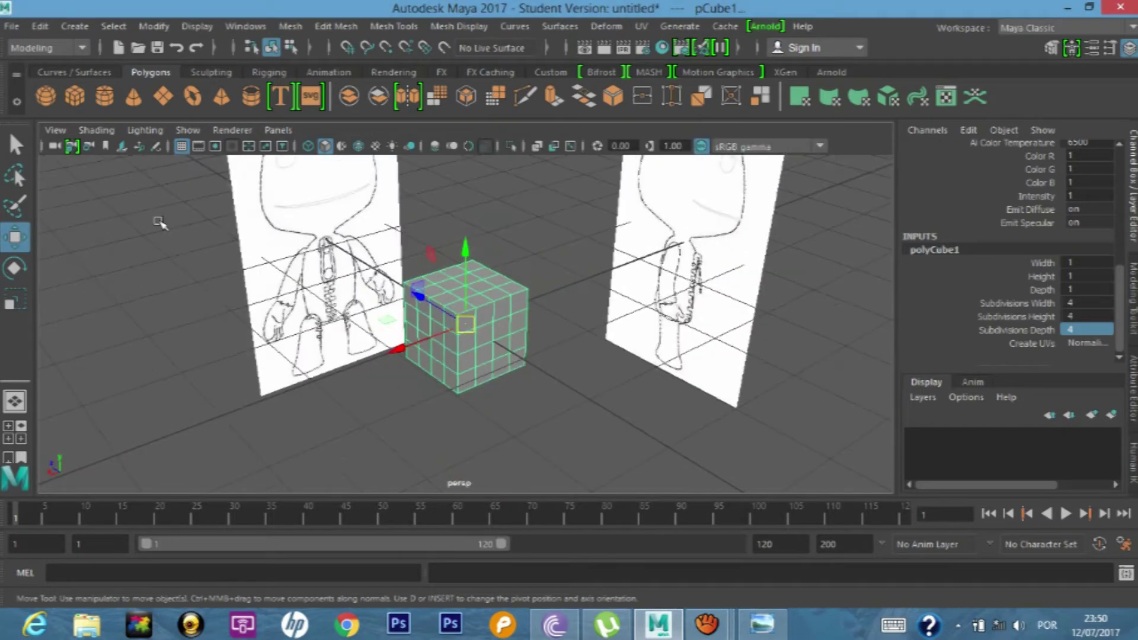
left_click(256, 207)
scroll(255, 207, "up", 3)
mouse_move(290, 218)
left_mouse_down()
mouse_move(631, 345)
mouse_move(330, 353)
mouse_move(368, 317)
left_mouse_up()
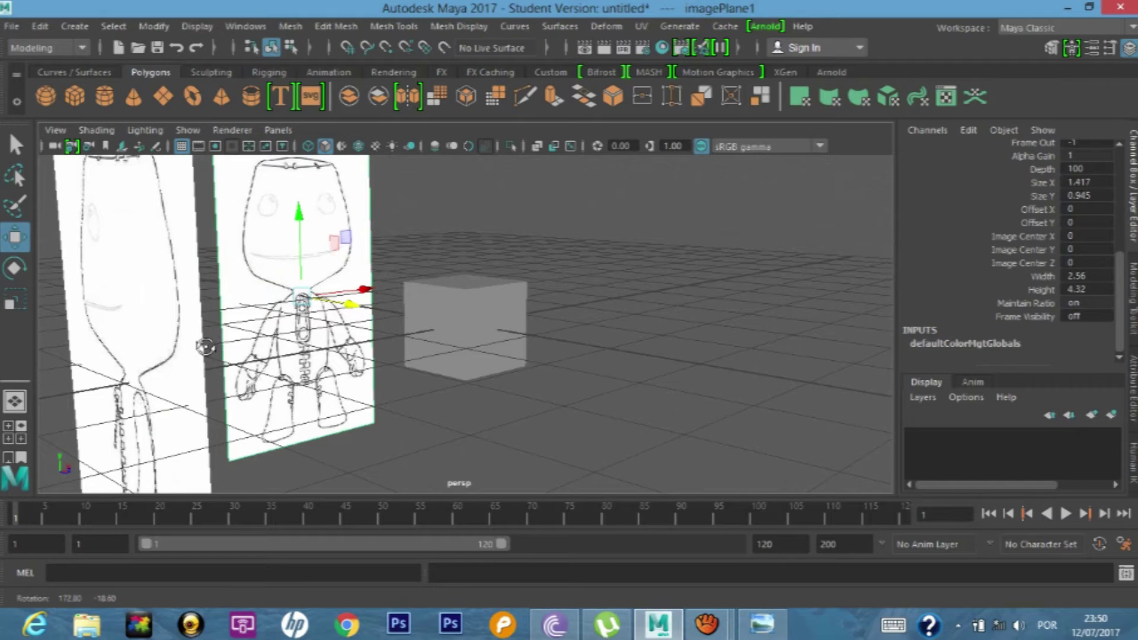
- Shift imagePlane2 along X beside the cube, then maximize the front view
key("space")
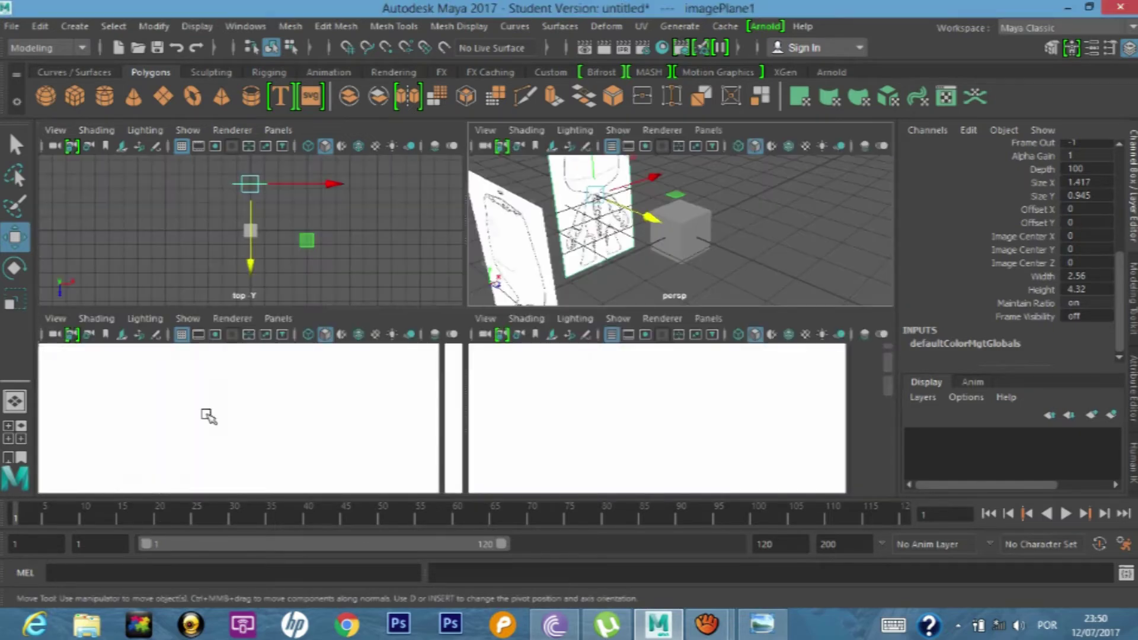
key("space")
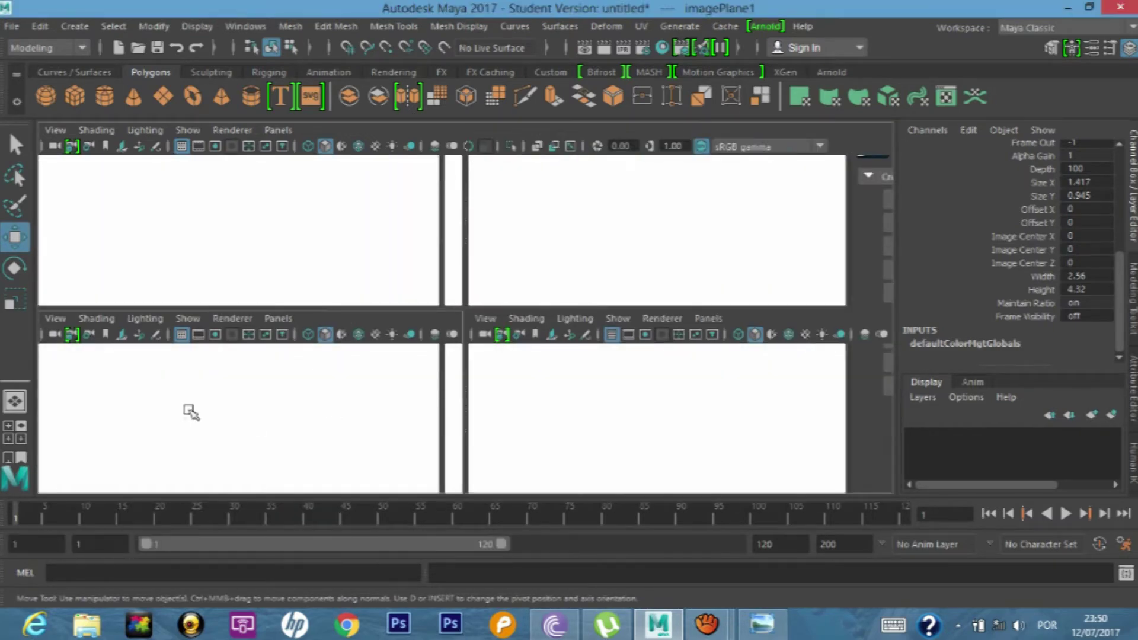
key("space")
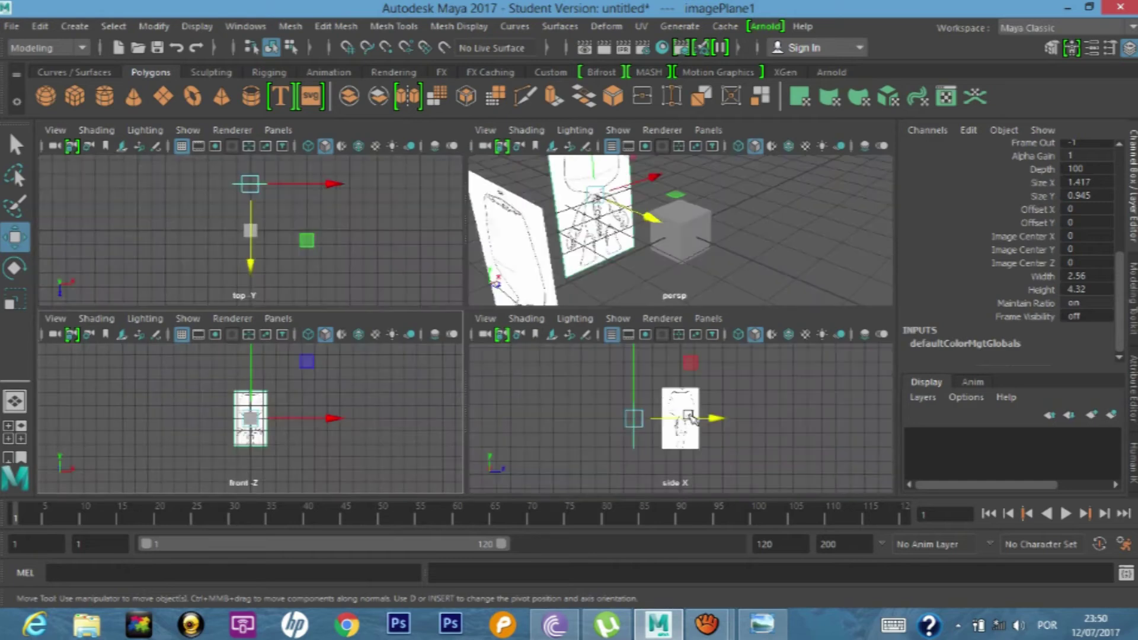
key("space")
key("space")
key("space")
key("space")
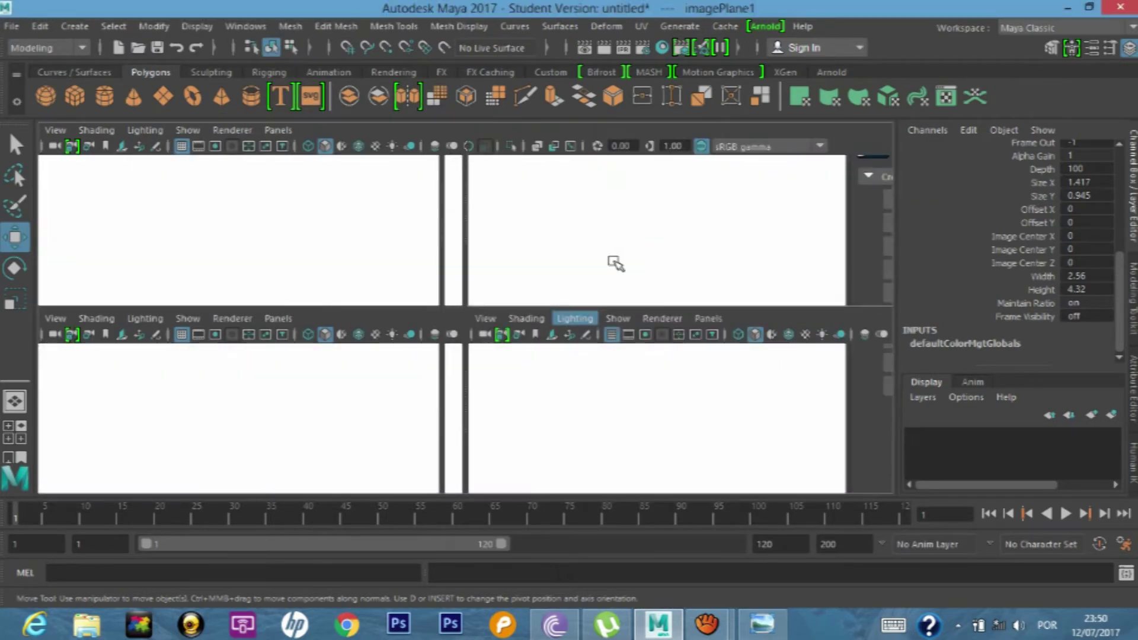
right_click_drag(611, 262, 513, 287, "alt")
left_click(379, 391)
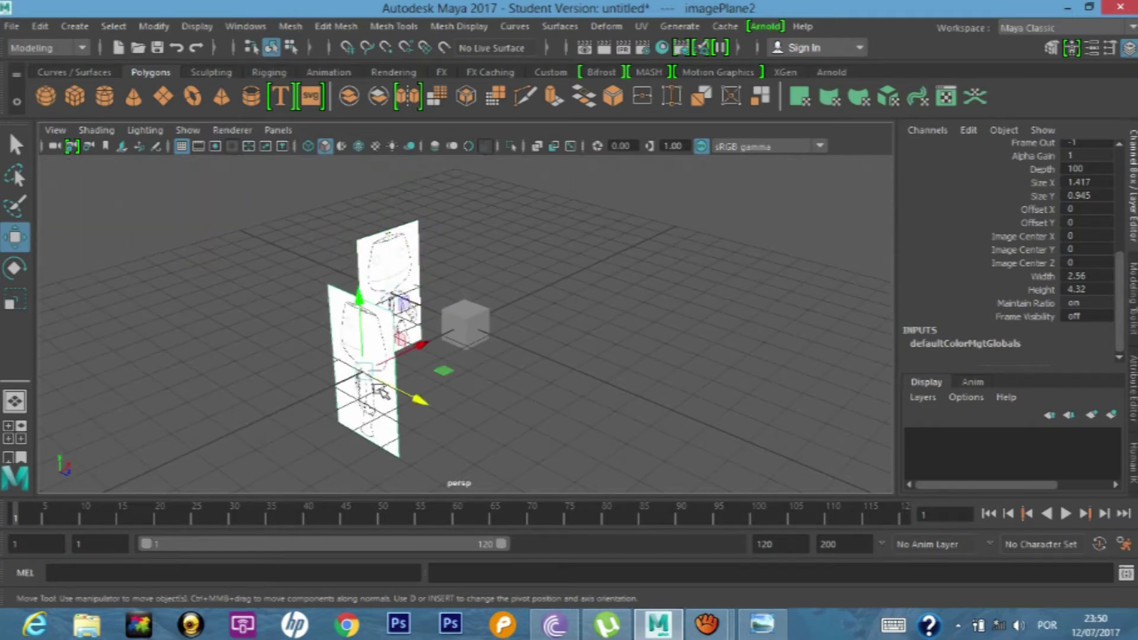
left_click_drag(422, 347, 593, 262)
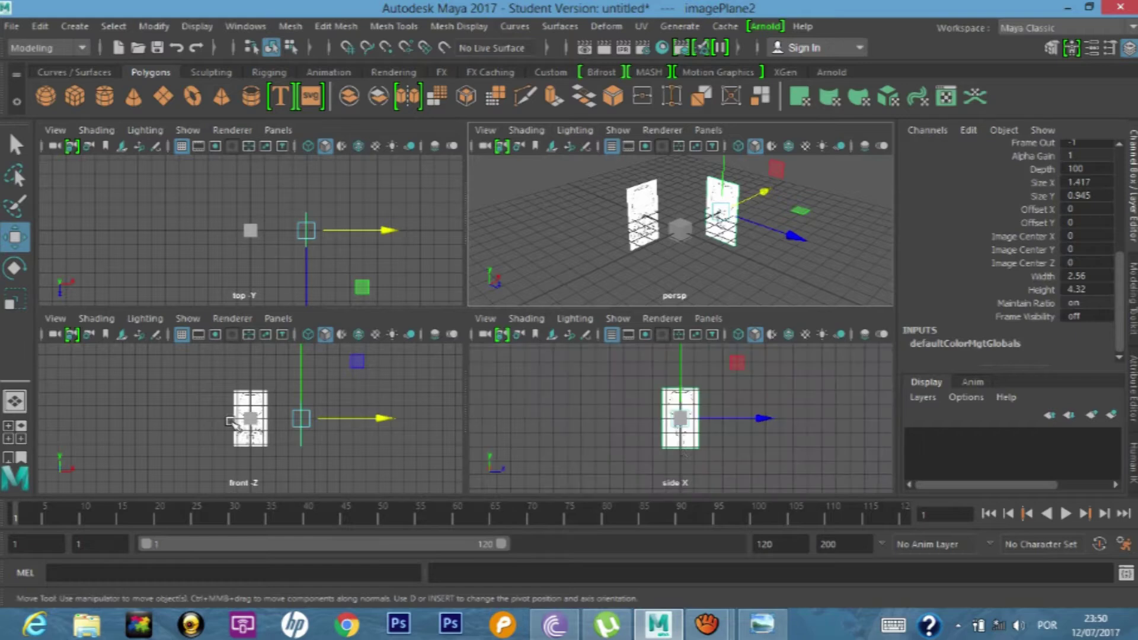
key("f")
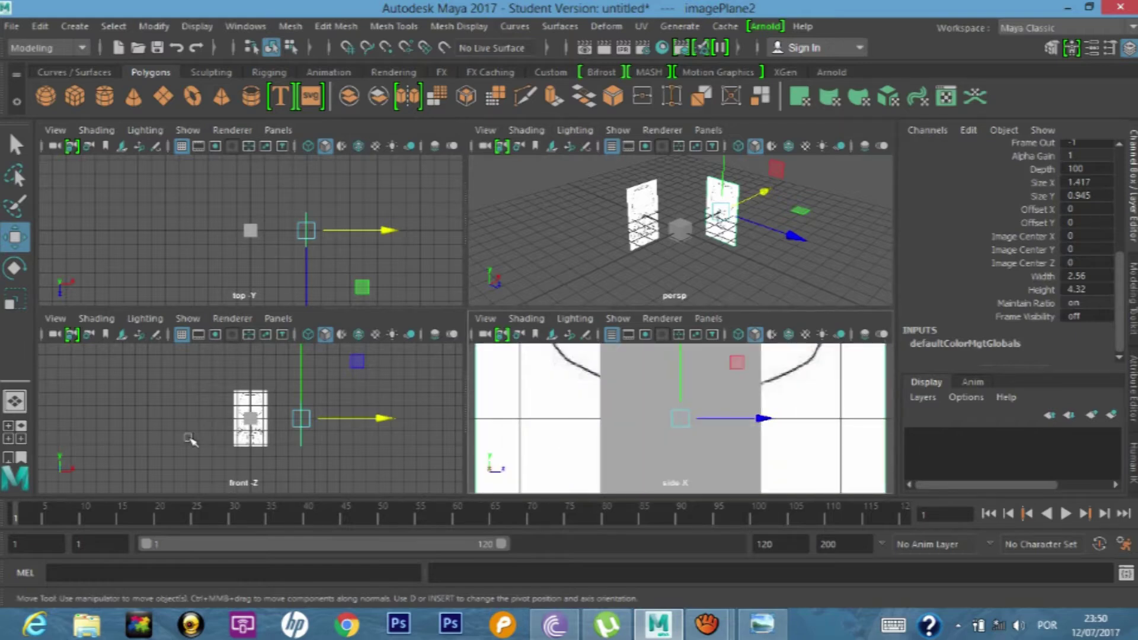
left_click(227, 427)
key("space")
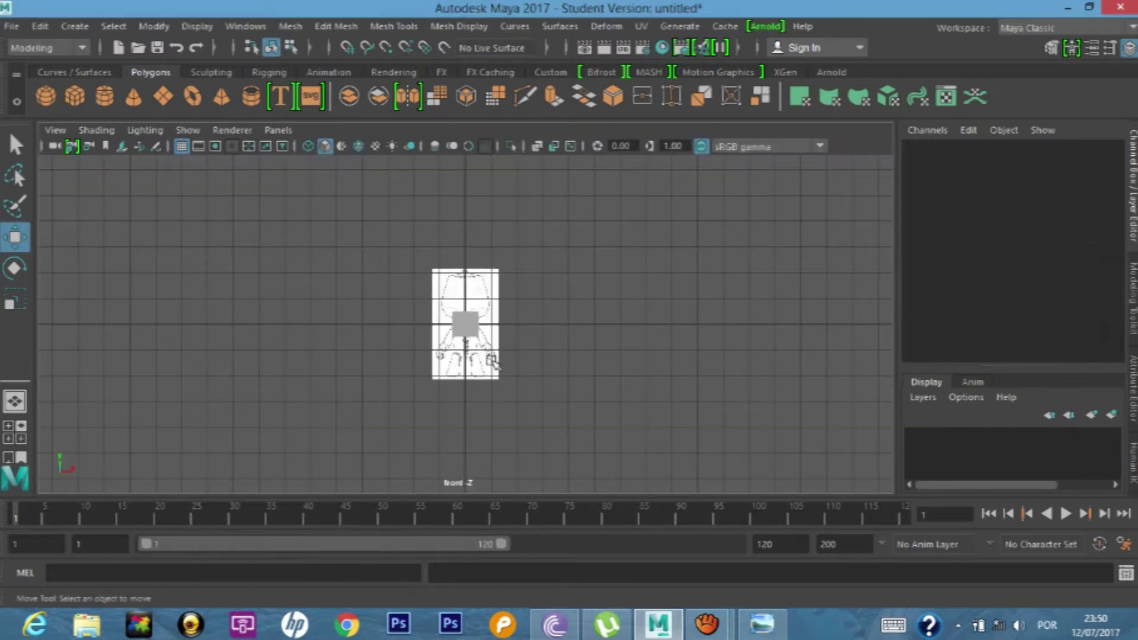
- Lower pCube1 onto Sackboy's torso to Translate Y -0.648
scroll(477, 311, "up", 3)
scroll(475, 314, "up", 2)
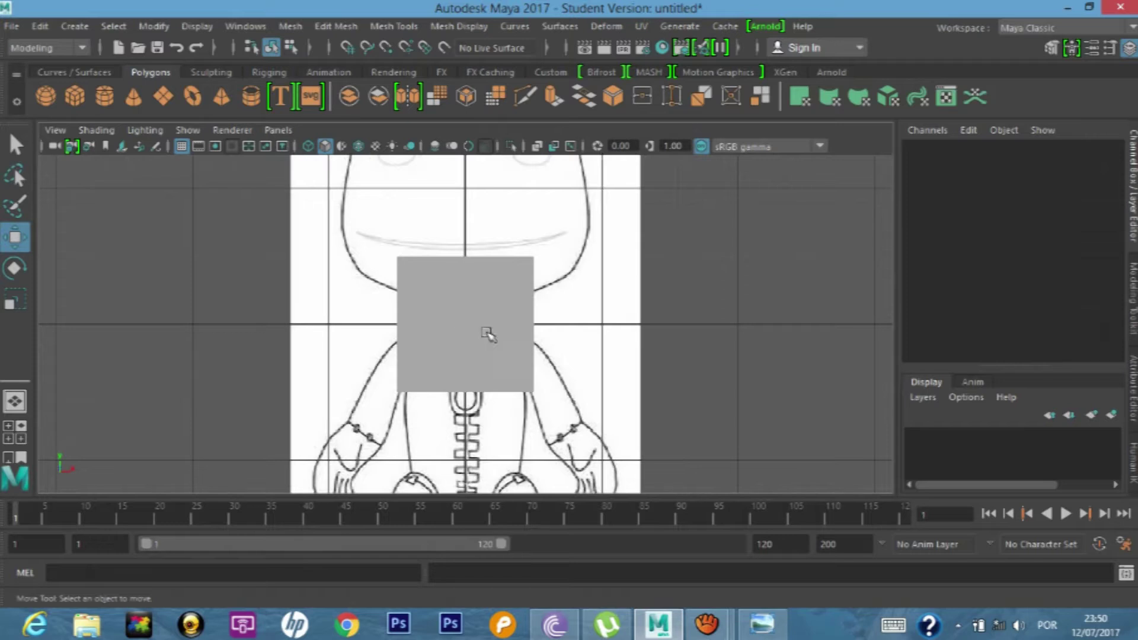
scroll(462, 385, "down", 3)
scroll(463, 356, "up", 1)
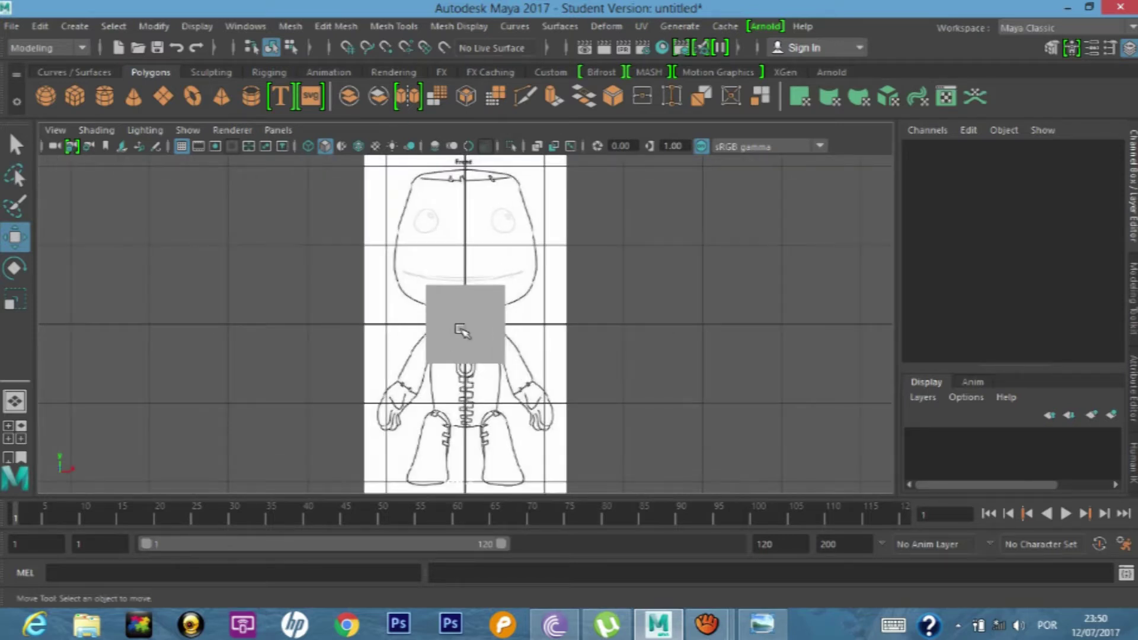
left_click(463, 326)
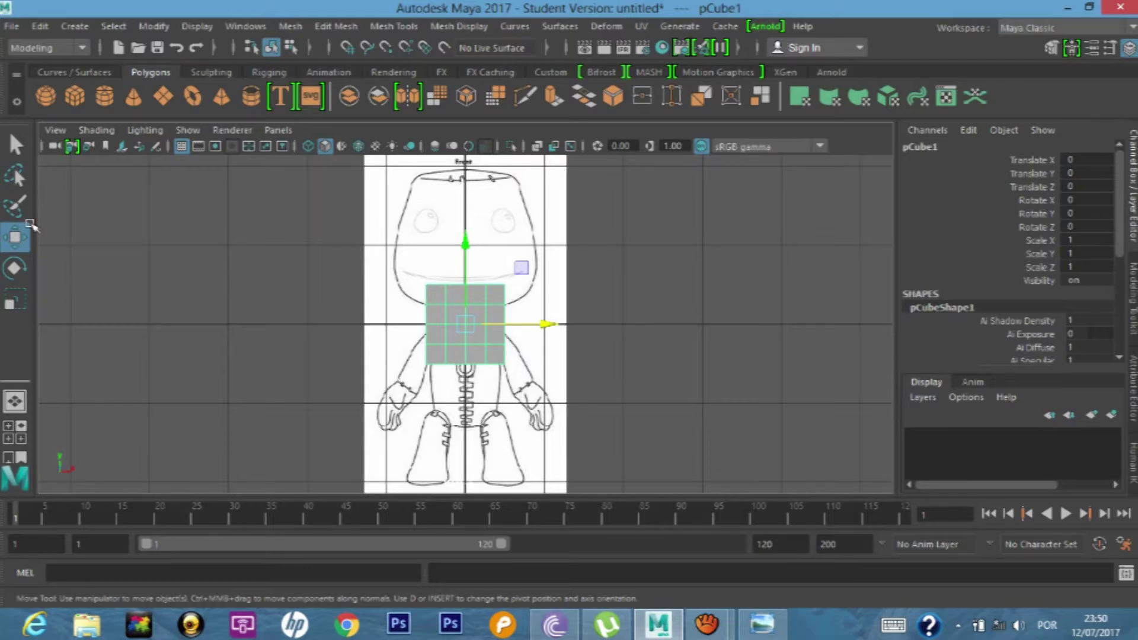
left_click(16, 144)
left_click(15, 238)
left_click_drag(466, 243, 468, 265)
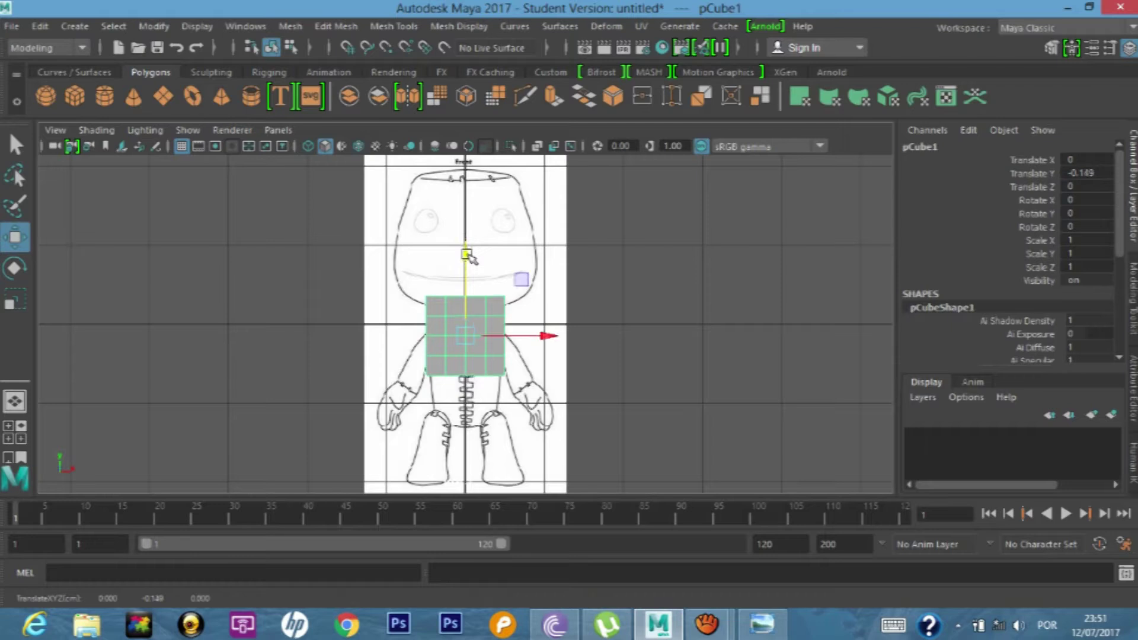
key("e")
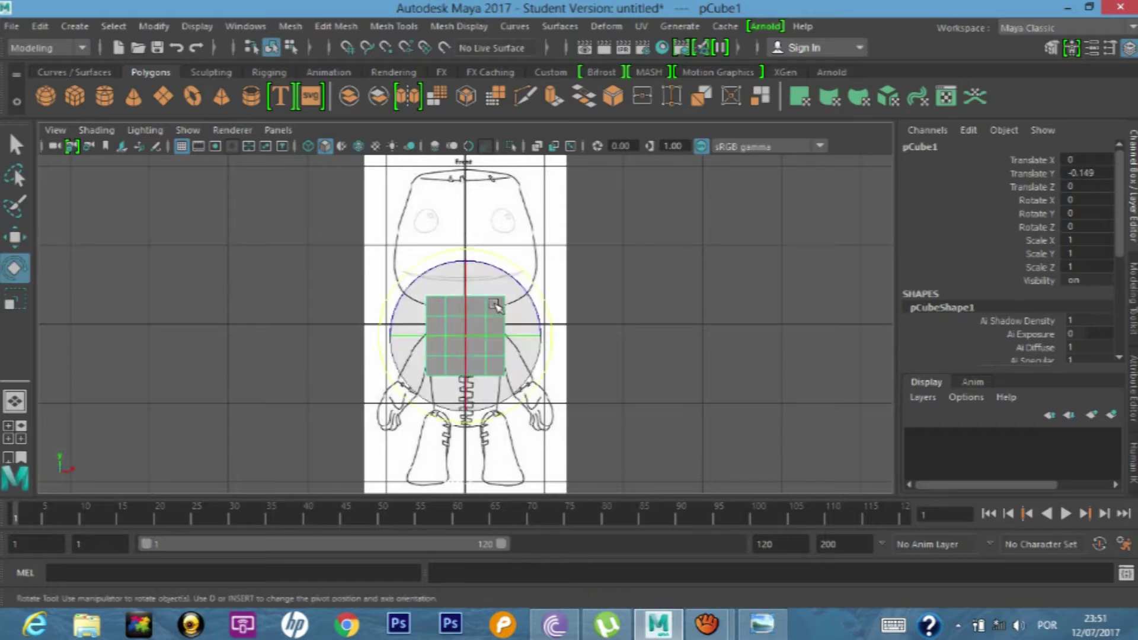
key("r")
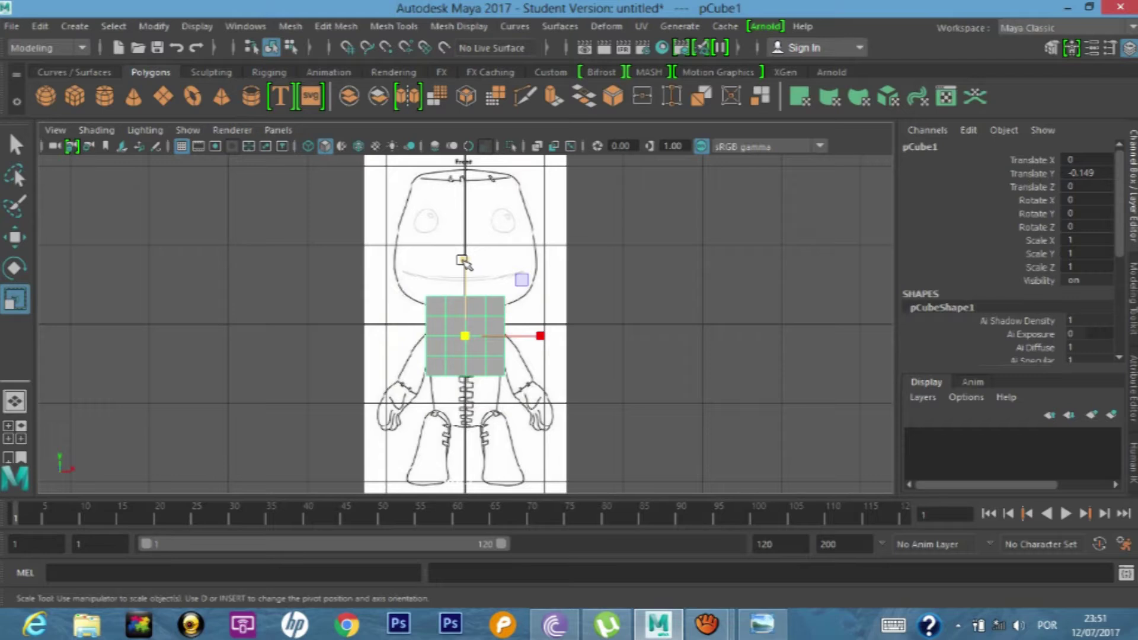
key("w")
left_click_drag(467, 257, 469, 305)
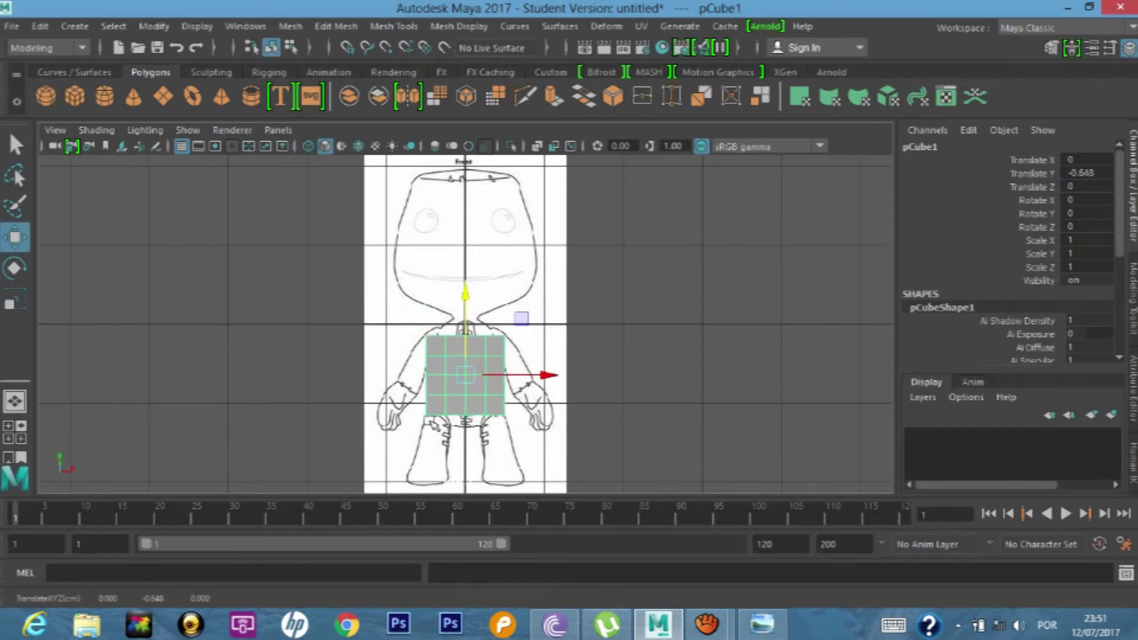
- Display pCube1 as wireframe to see the front drawing through it
scroll(431, 415, "up", 2)
scroll(431, 415, "up", 3)
scroll(429, 415, "down", 4)
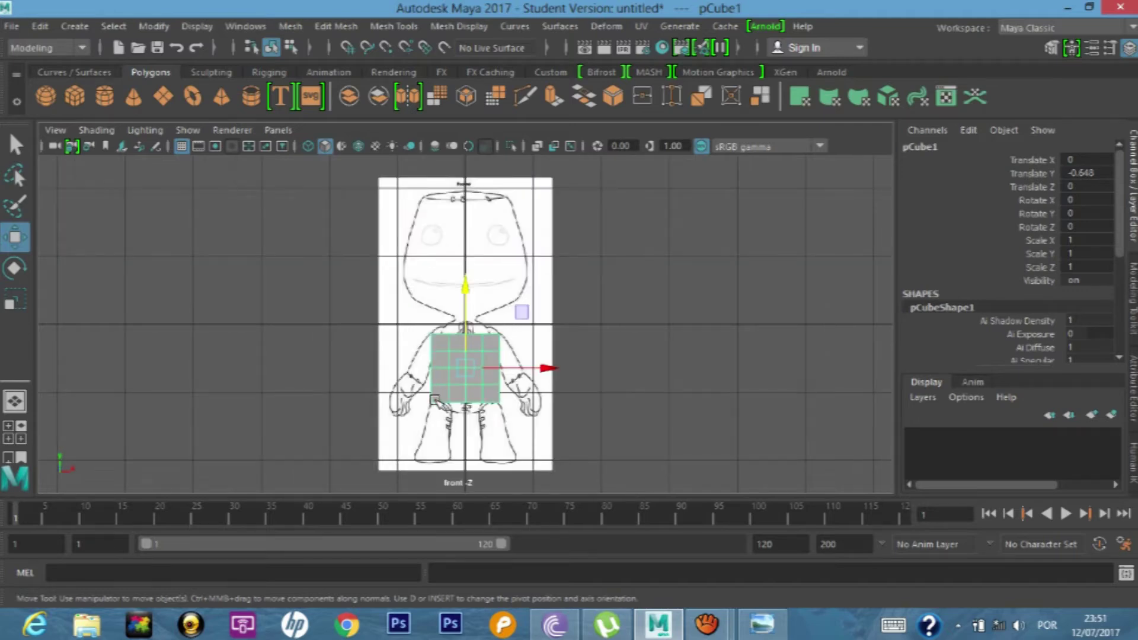
scroll(436, 401, "up", 1)
scroll(437, 401, "up", 1)
scroll(439, 401, "up", 4)
scroll(437, 401, "down", 8)
scroll(436, 401, "up", 3)
scroll(437, 401, "up", 4)
scroll(437, 391, "down", 5)
scroll(444, 373, "up", 2)
scroll(456, 367, "up", 3)
scroll(421, 323, "down", 1)
scroll(419, 320, "up", 1)
scroll(427, 314, "up", 1)
scroll(439, 305, "up", 1)
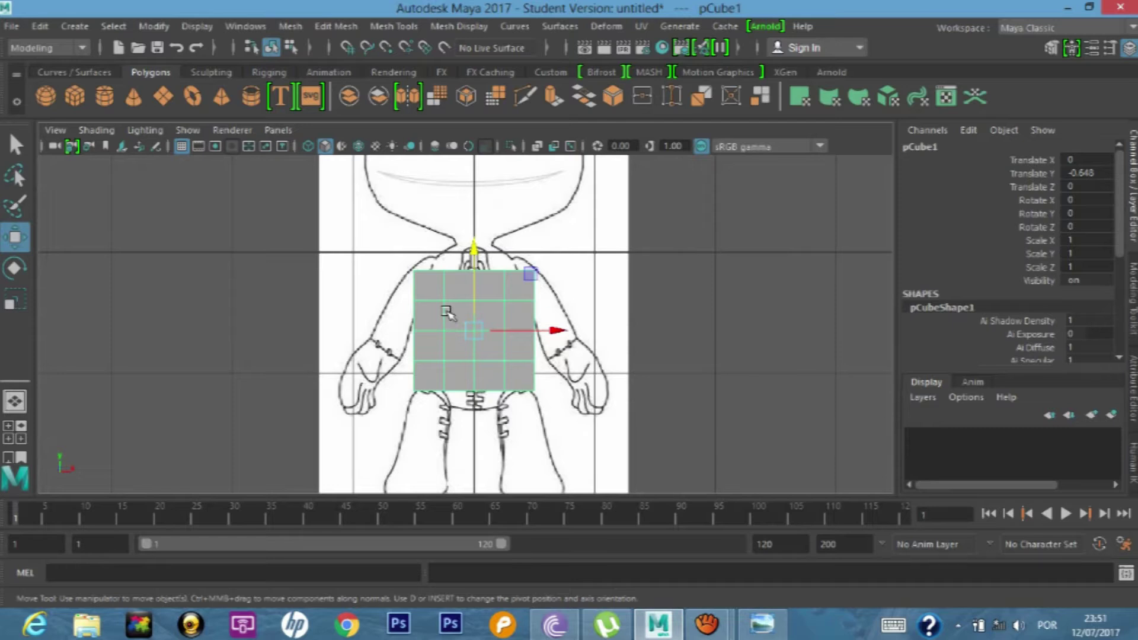
key("4")
scroll(459, 302, "up", 2)
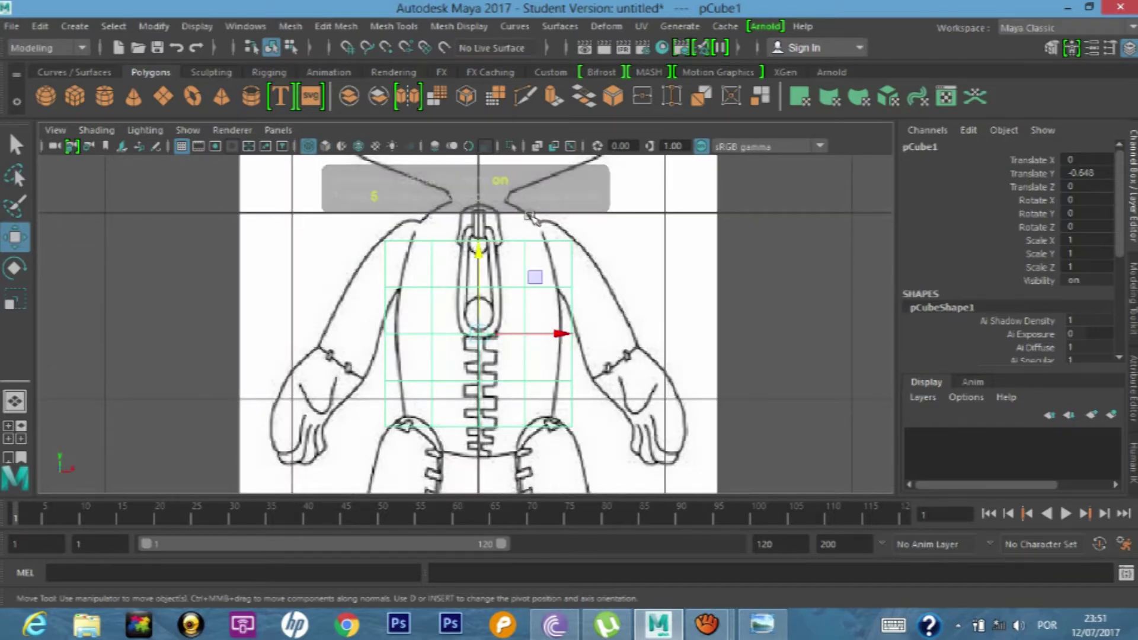
- Scale pCube1 to 0.889 in X and 1.37 in Y over the torso outline
key("5")
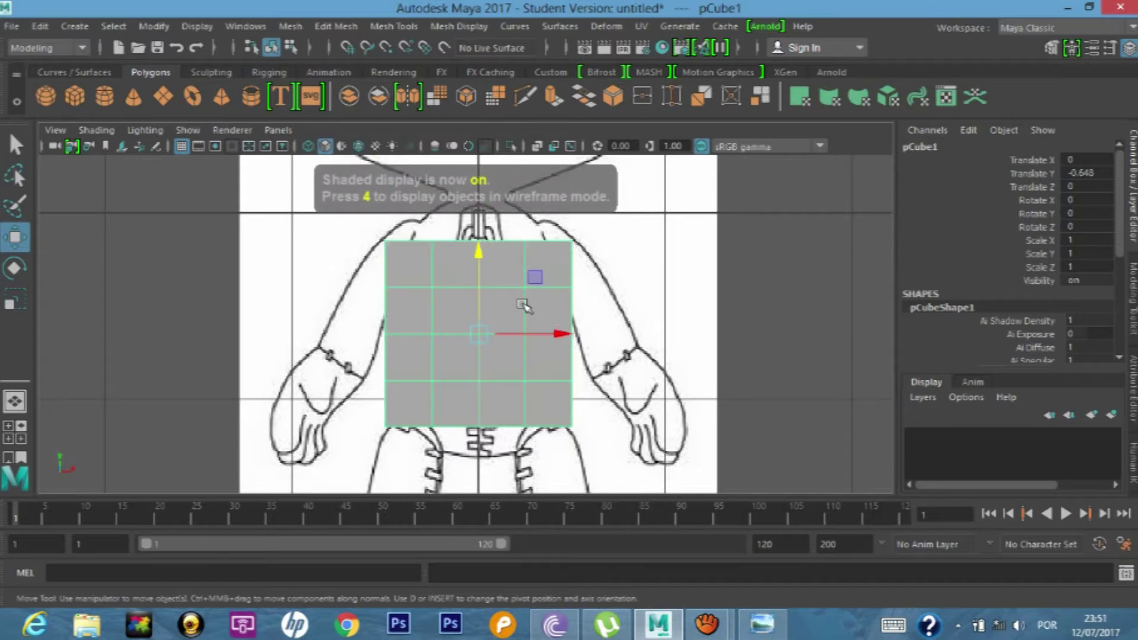
key("4")
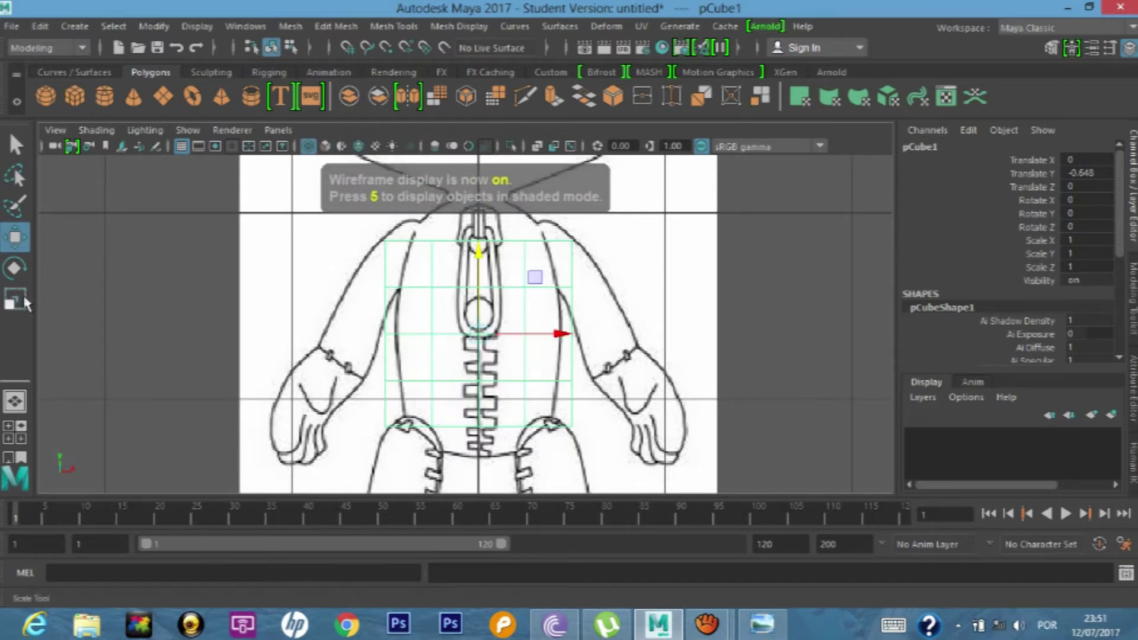
left_click(15, 299)
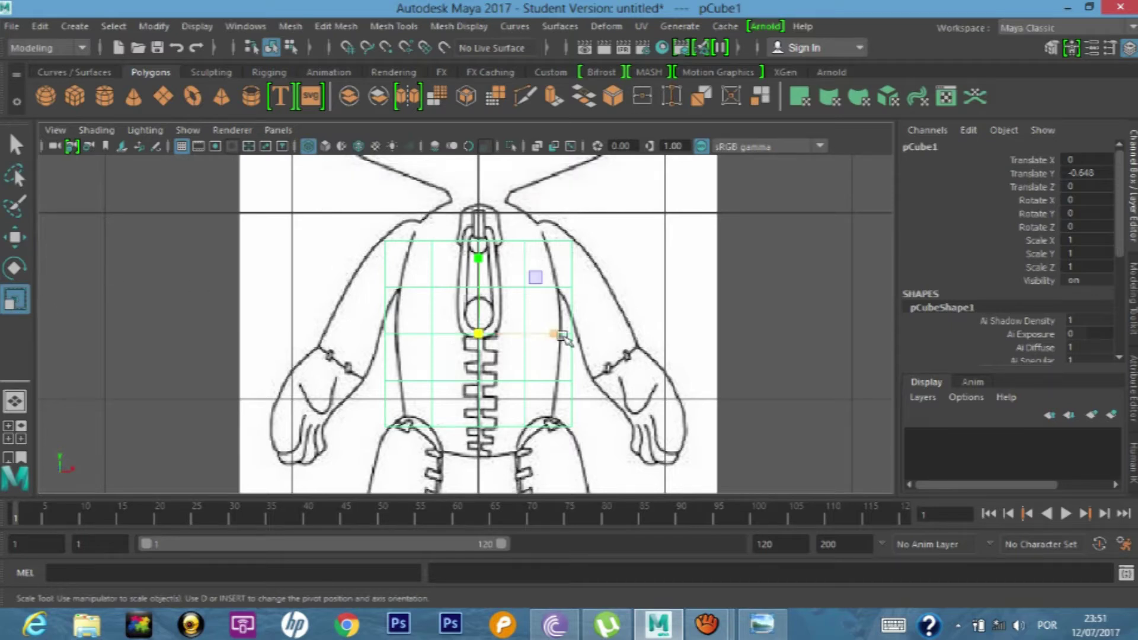
left_click_drag(559, 335, 548, 334)
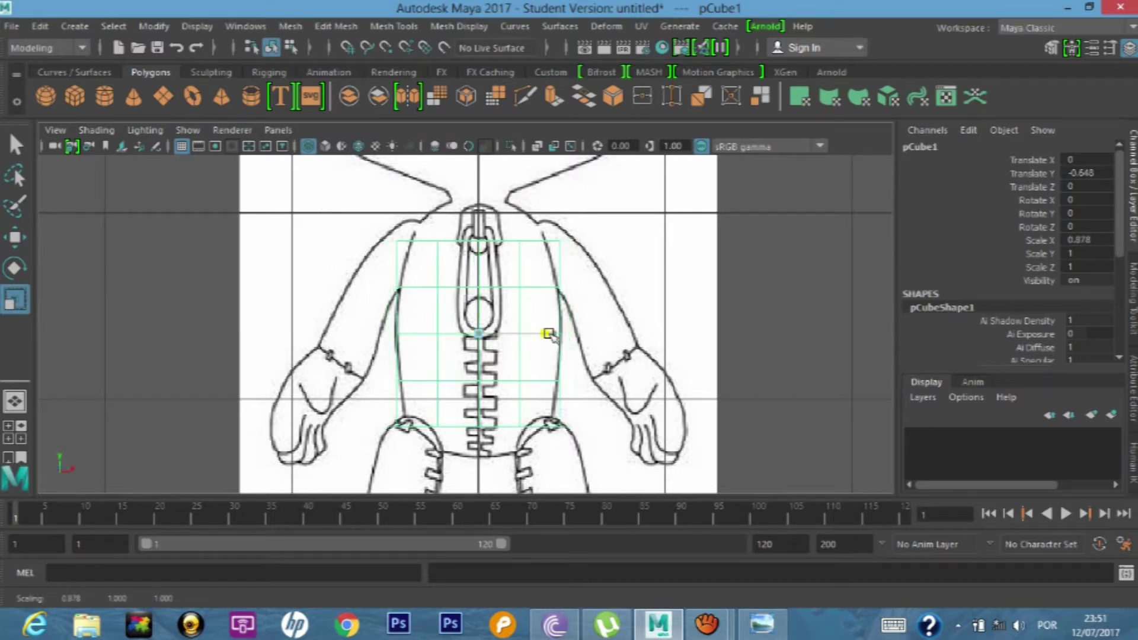
left_click_drag(548, 334, 553, 334)
left_click_drag(478, 256, 477, 236)
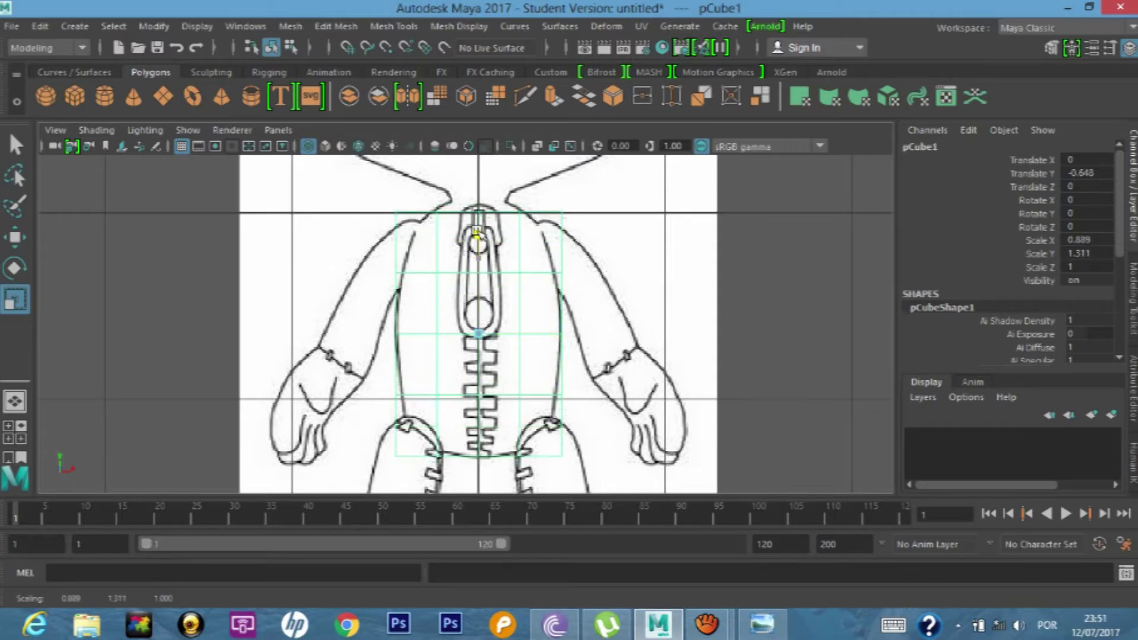
left_click_drag(481, 255, 480, 252)
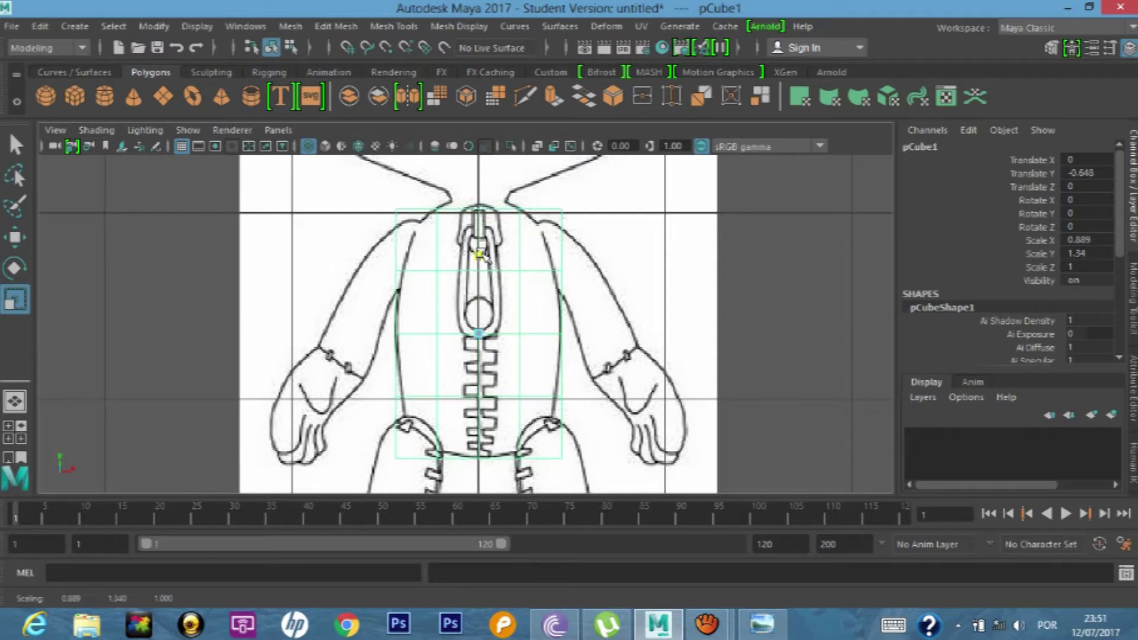
left_click_drag(481, 254, 481, 255)
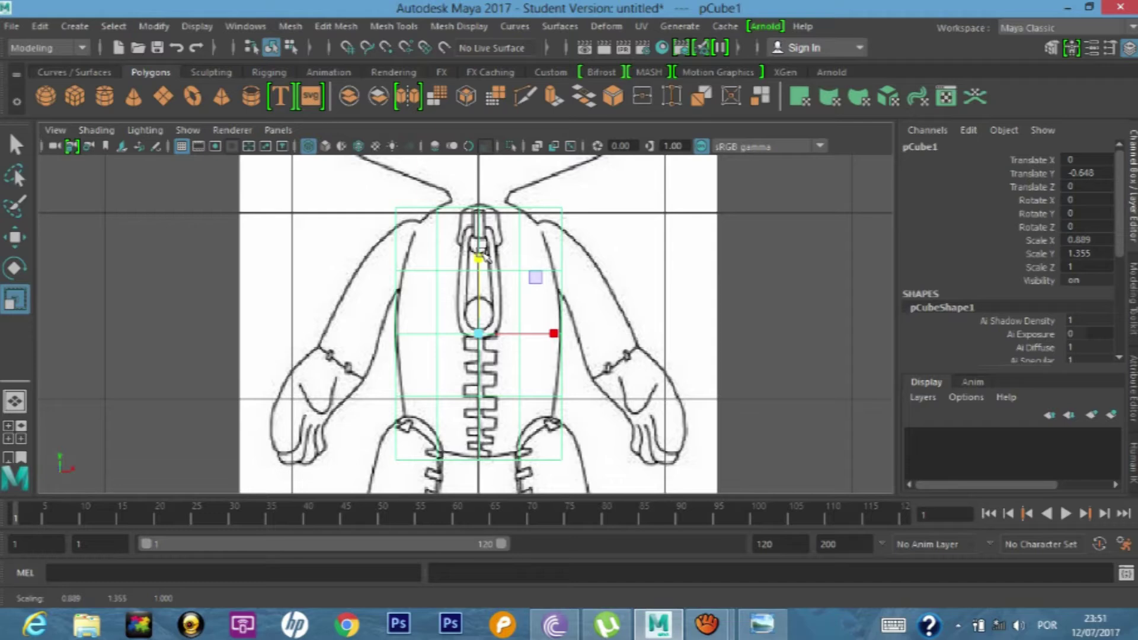
- Nudge pCube1 vertically and check its fit in shaded view
key("w")
left_click_drag(479, 254, 477, 247)
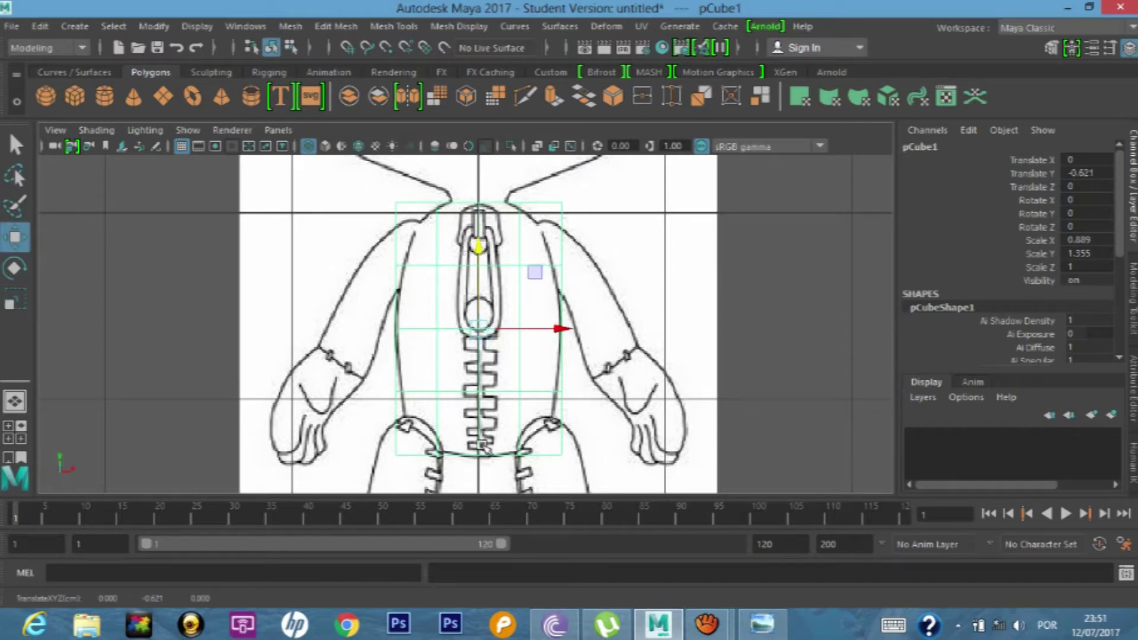
scroll(484, 421, "up", 1)
scroll(474, 403, "down", 5)
key("5")
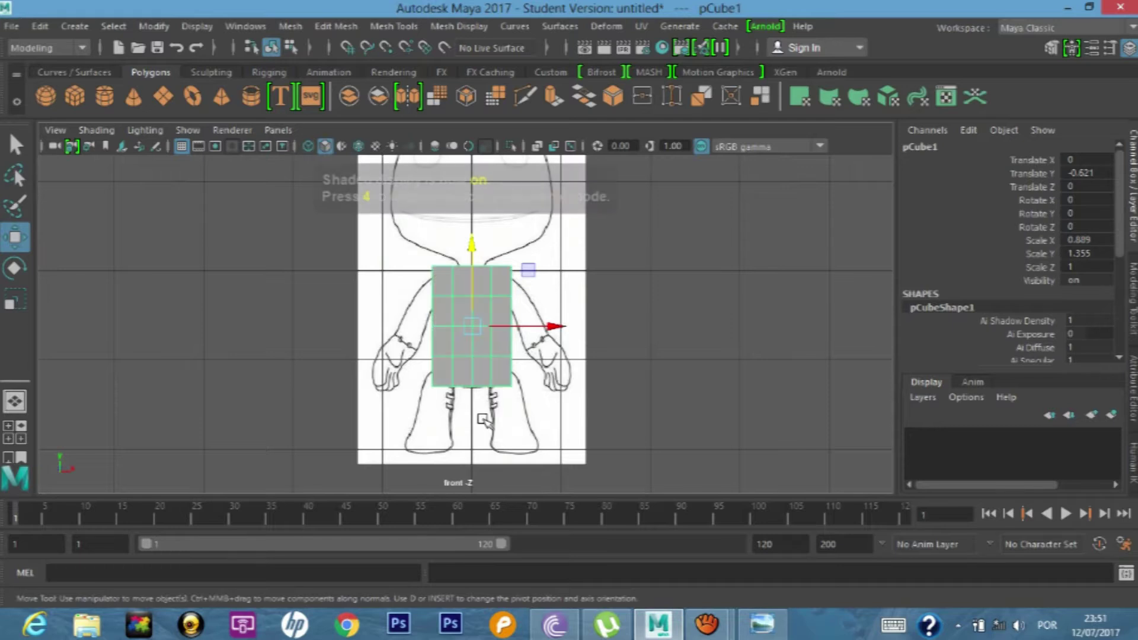
scroll(461, 373, "up", 3)
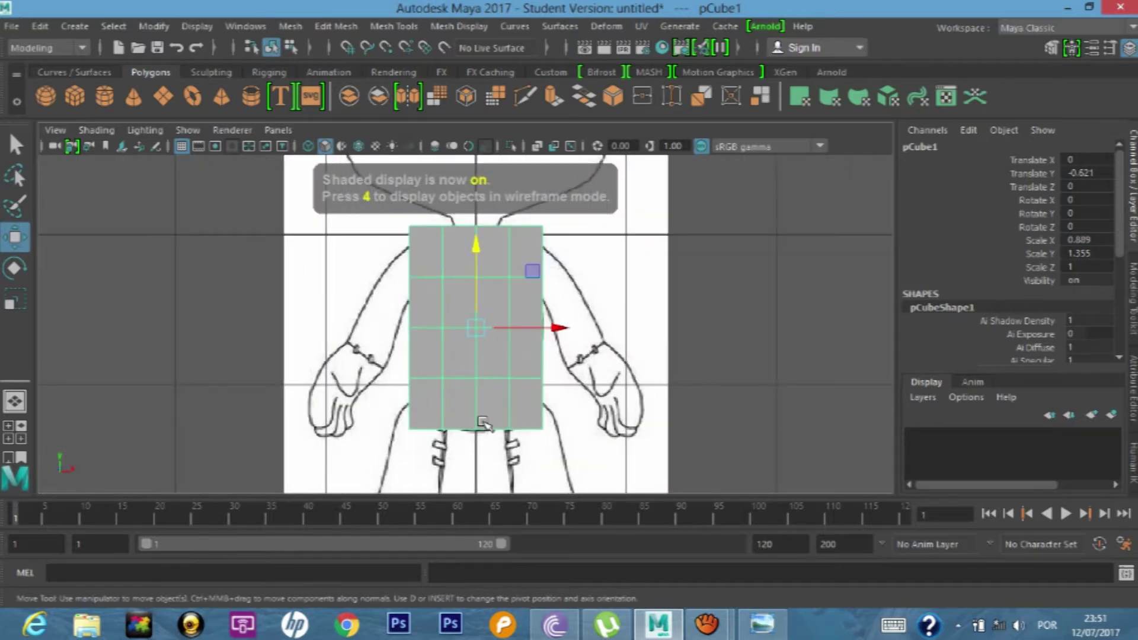
left_click_drag(474, 248, 475, 252)
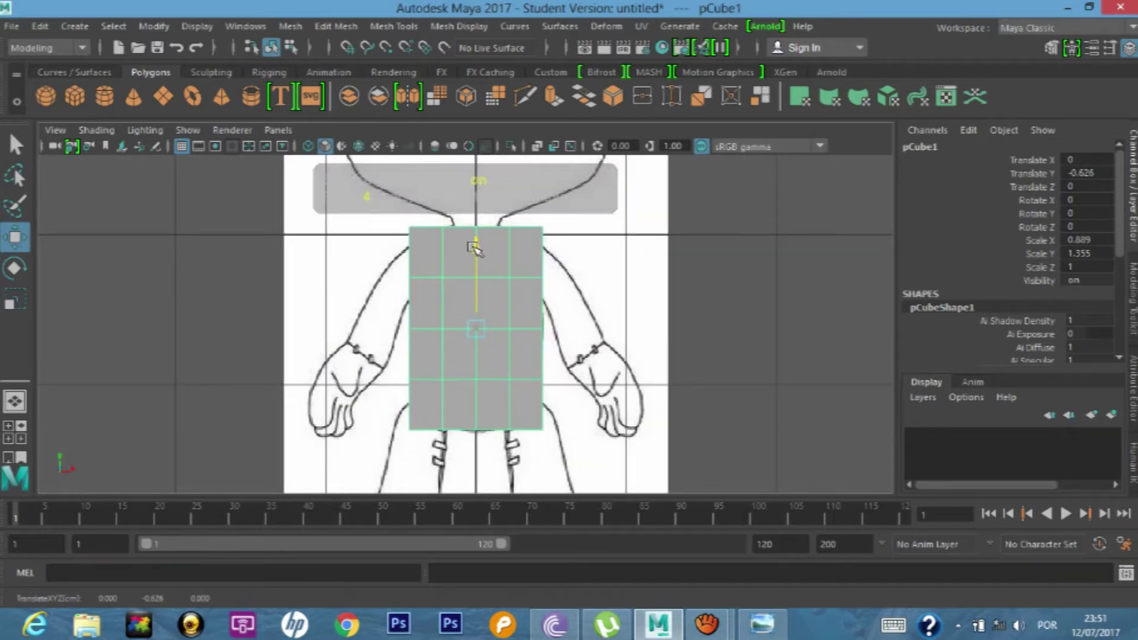
left_click_drag(474, 249, 474, 249)
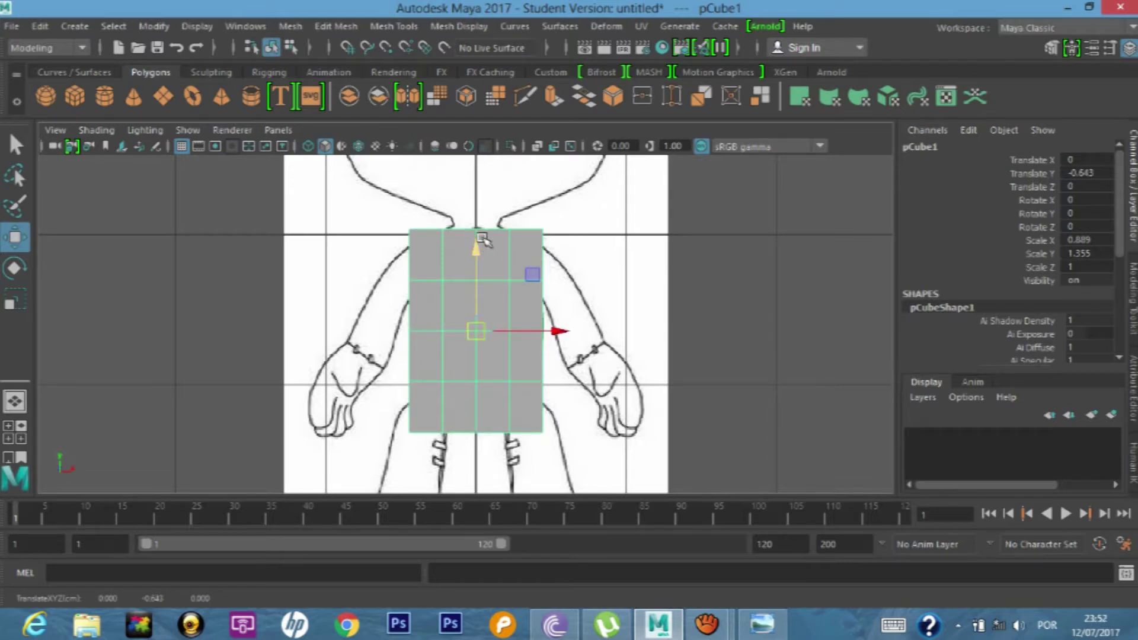
- Stretch the cube slightly taller and settle it at Translate Y -0.626 in wireframe
key("r")
left_click_drag(476, 254, 476, 252)
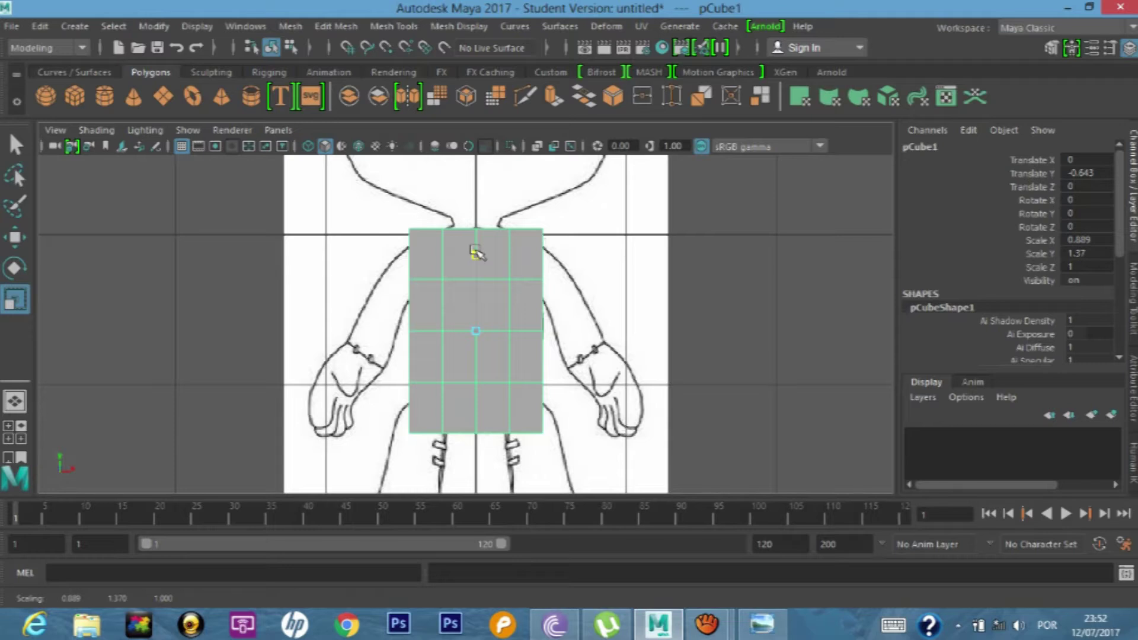
key("w")
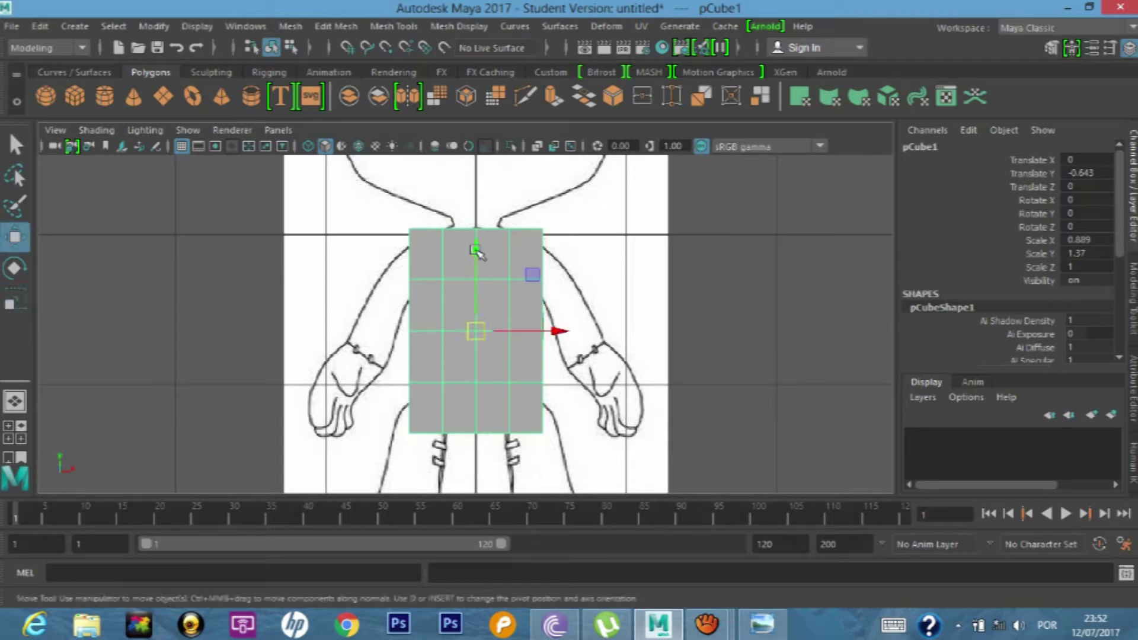
left_click_drag(475, 248, 485, 238)
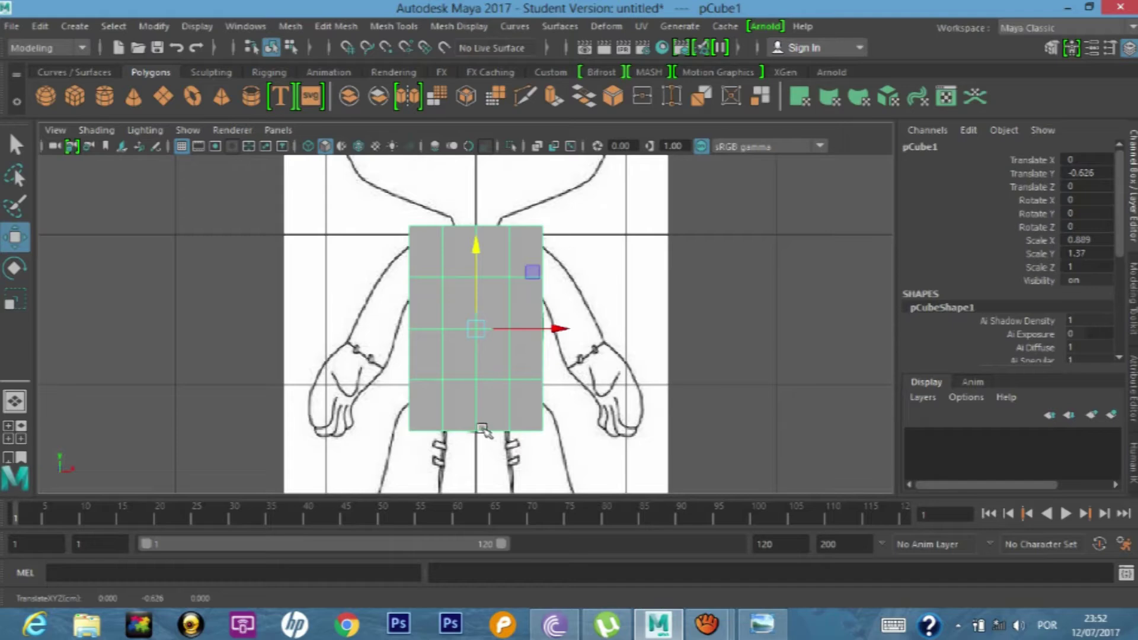
key("4")
scroll(510, 326, "up", 3)
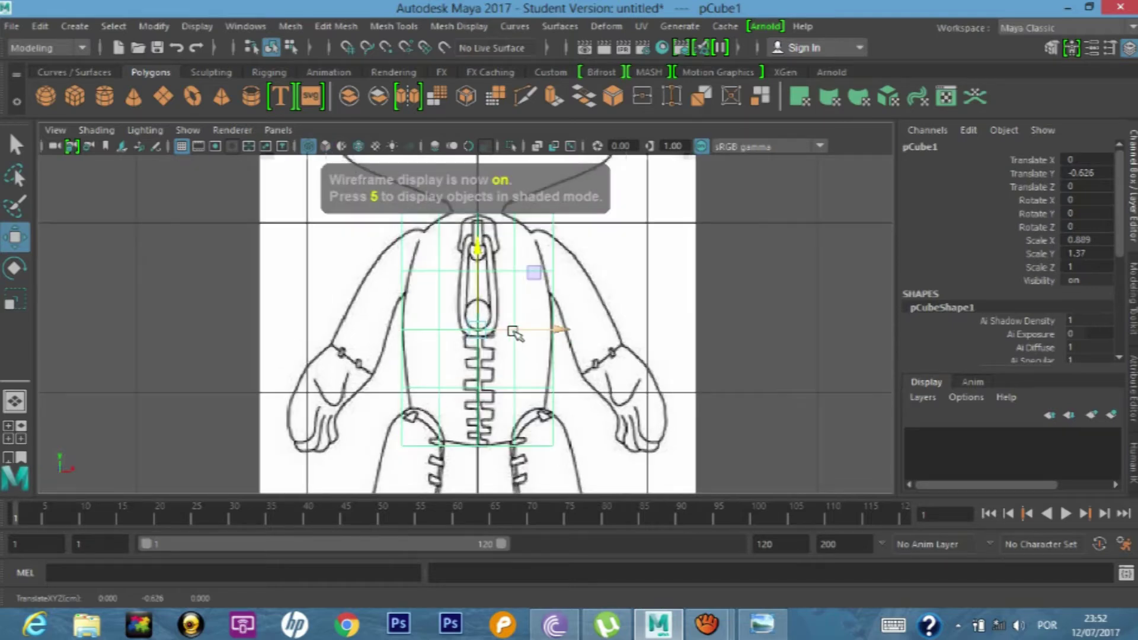
scroll(617, 320, "down", 3)
scroll(617, 309, "down", 2)
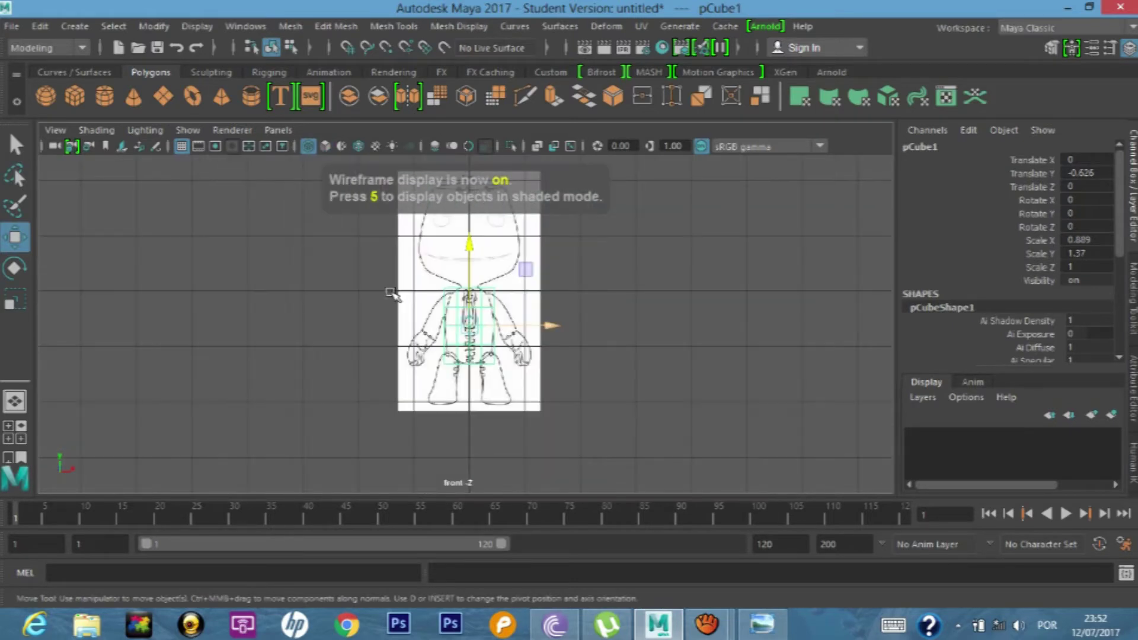
key("space")
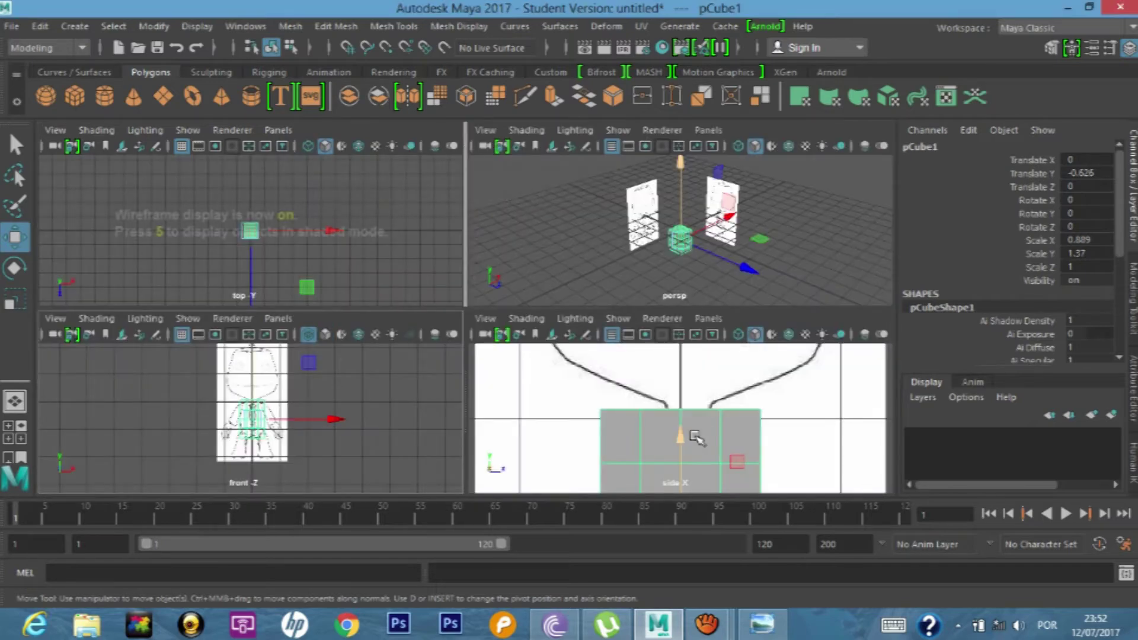
- Maximize the side view and show pCube1 in wireframe over the side reference
key("space")
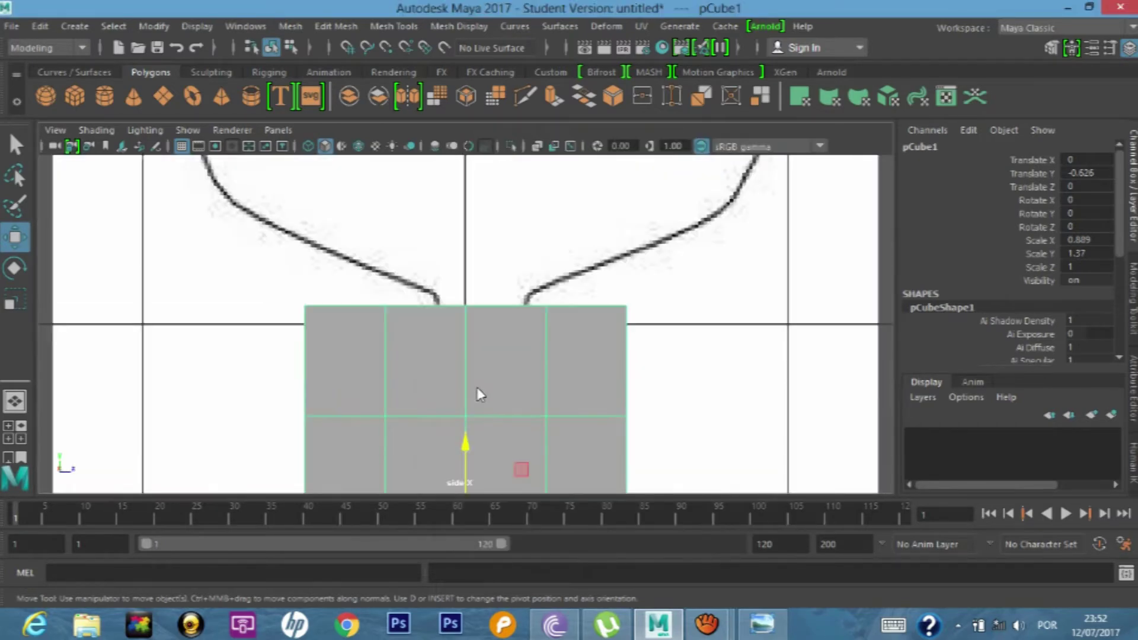
scroll(481, 377, "down", 5)
scroll(482, 377, "up", 2)
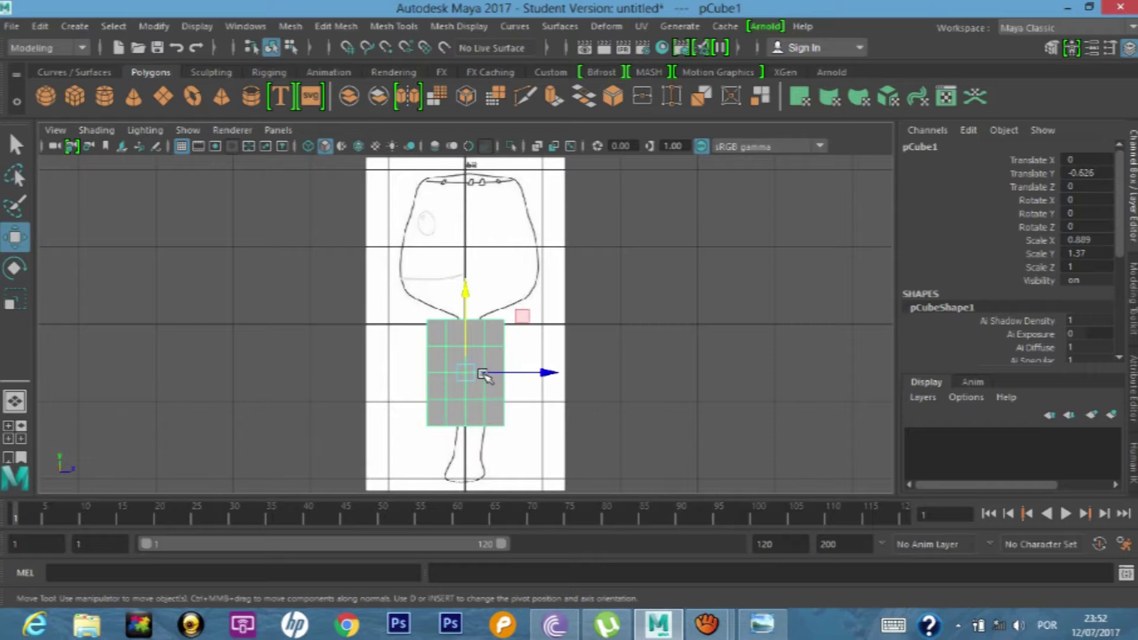
middle_click_drag(477, 352, 477, 339, "alt")
scroll(484, 358, "up", 2)
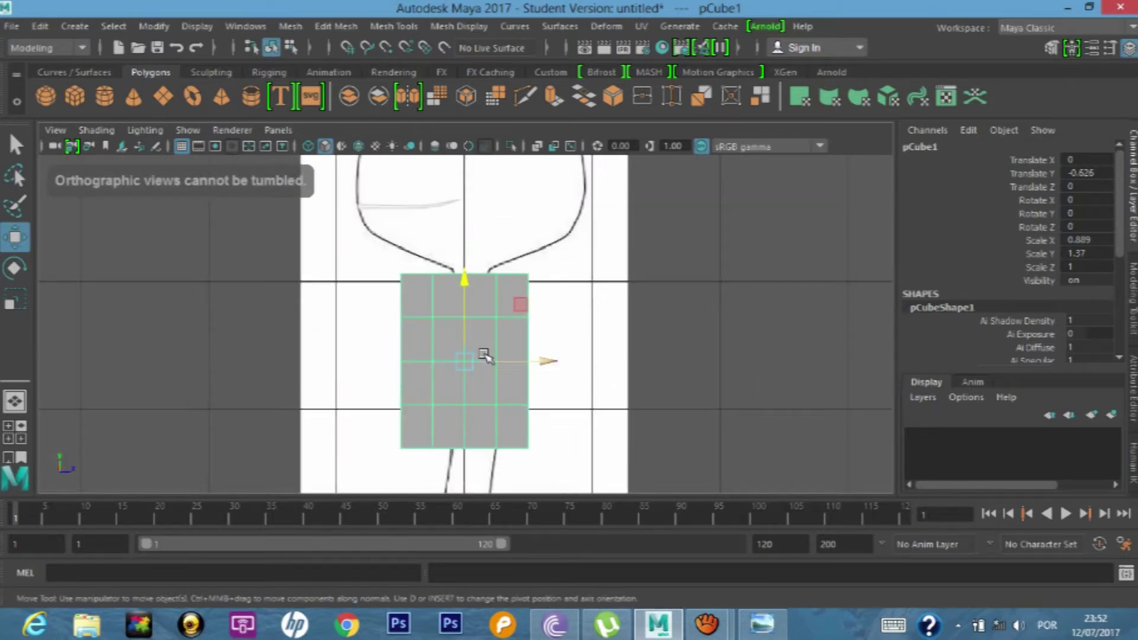
key("4")
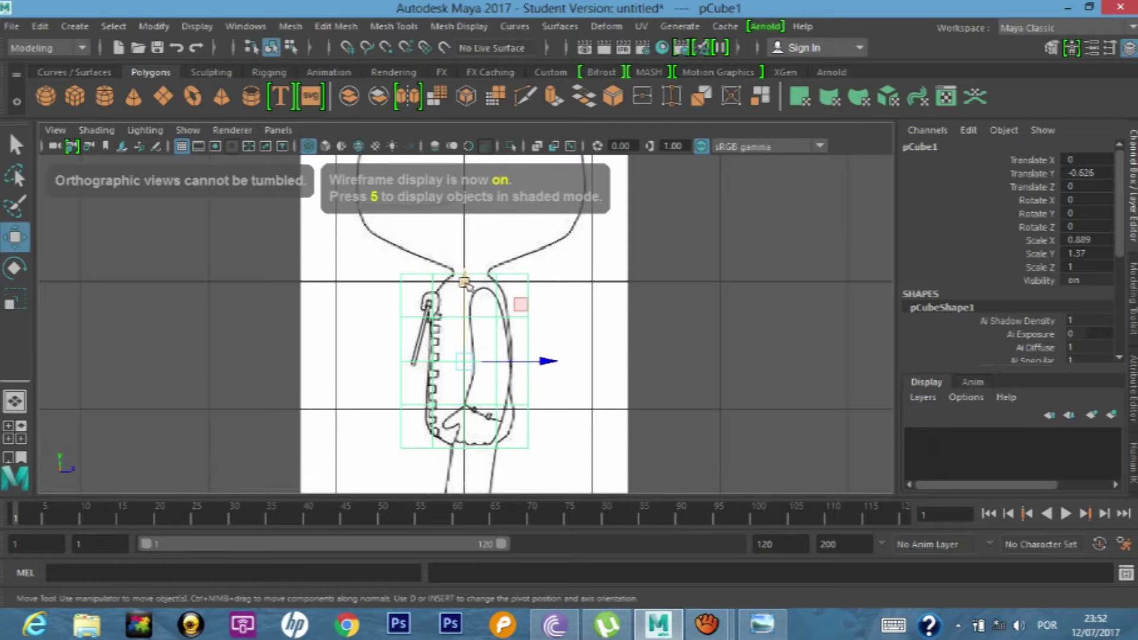
scroll(465, 282, "up", 1)
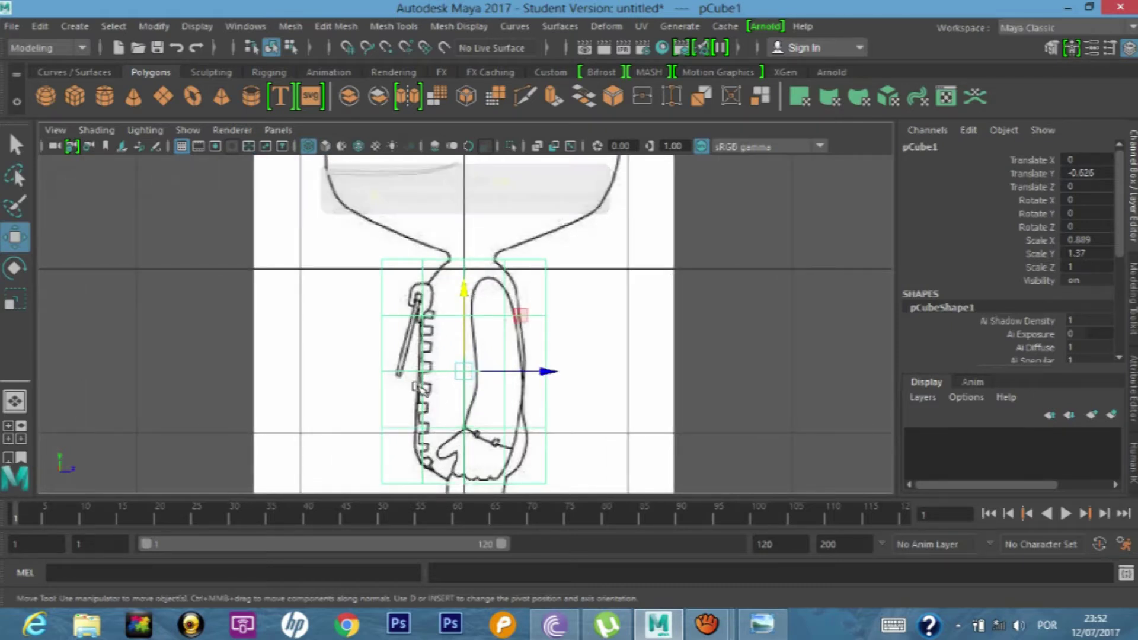
- Flatten pCube1 to Scale Z 0.656 and shift it to Translate Z 0.031, shaded
key("r")
left_click_drag(541, 374, 508, 378)
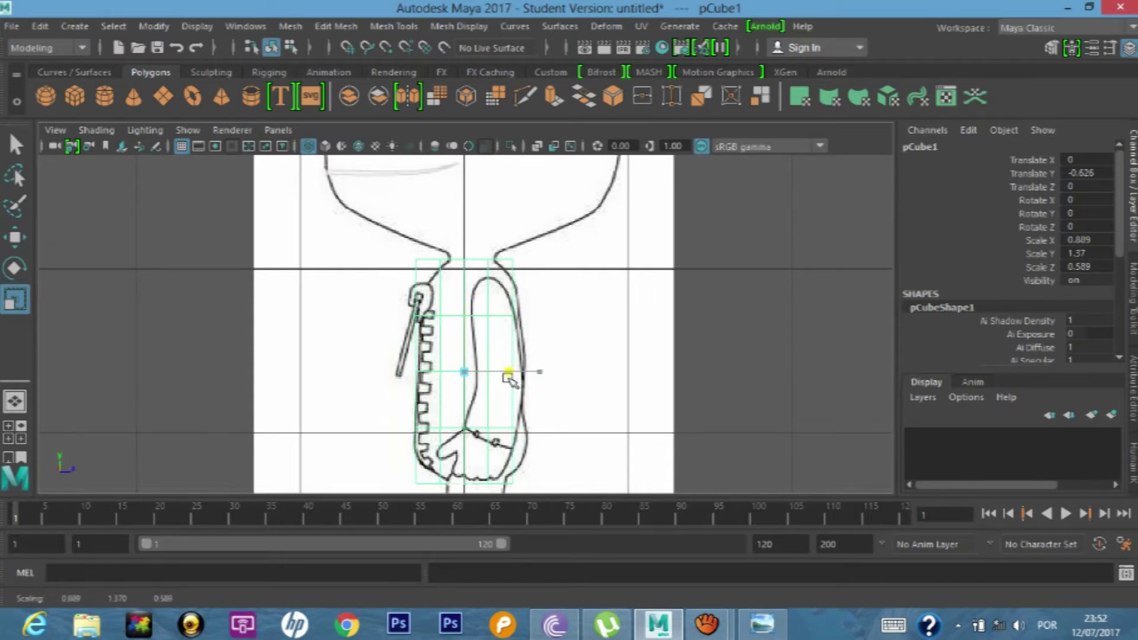
left_click_drag(507, 378, 515, 375)
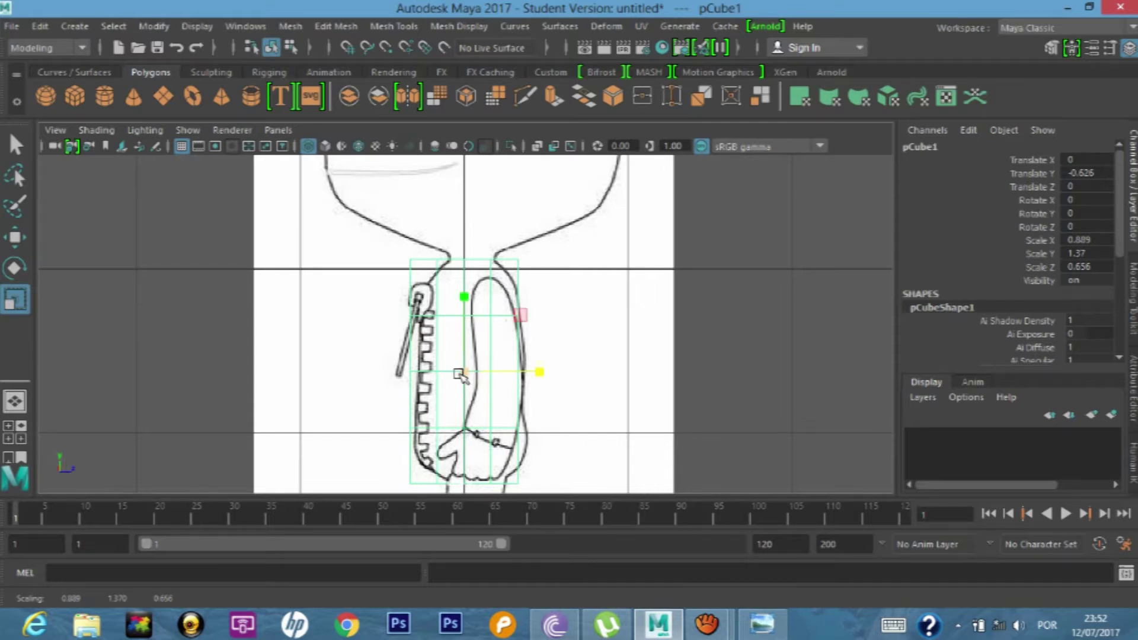
key("w")
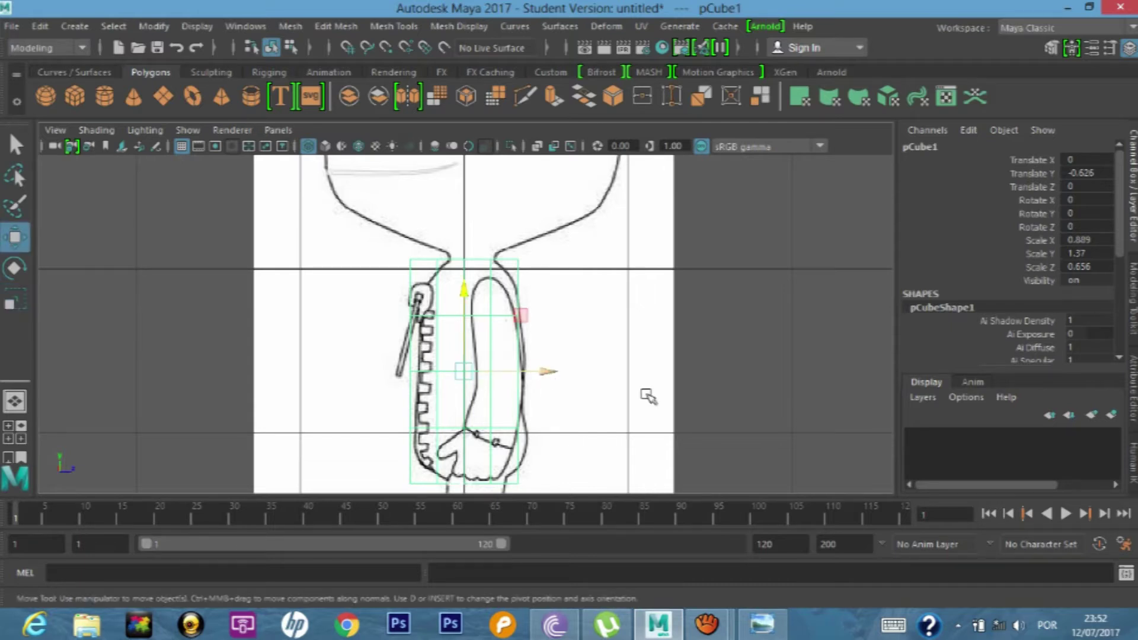
left_click_drag(546, 373, 552, 372)
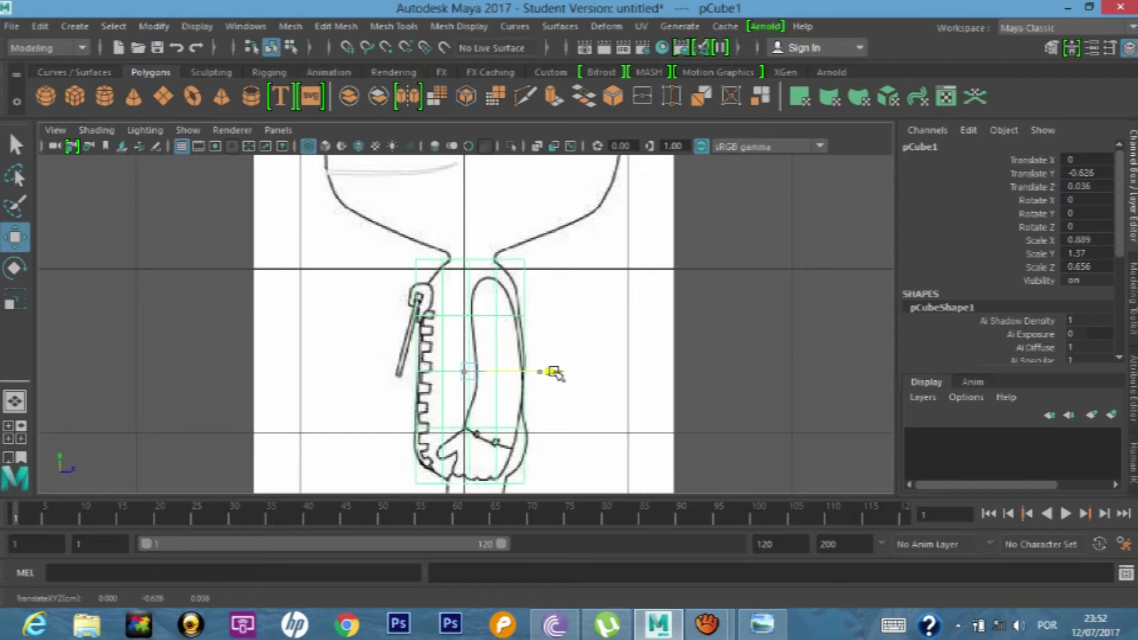
left_click_drag(552, 372, 551, 372)
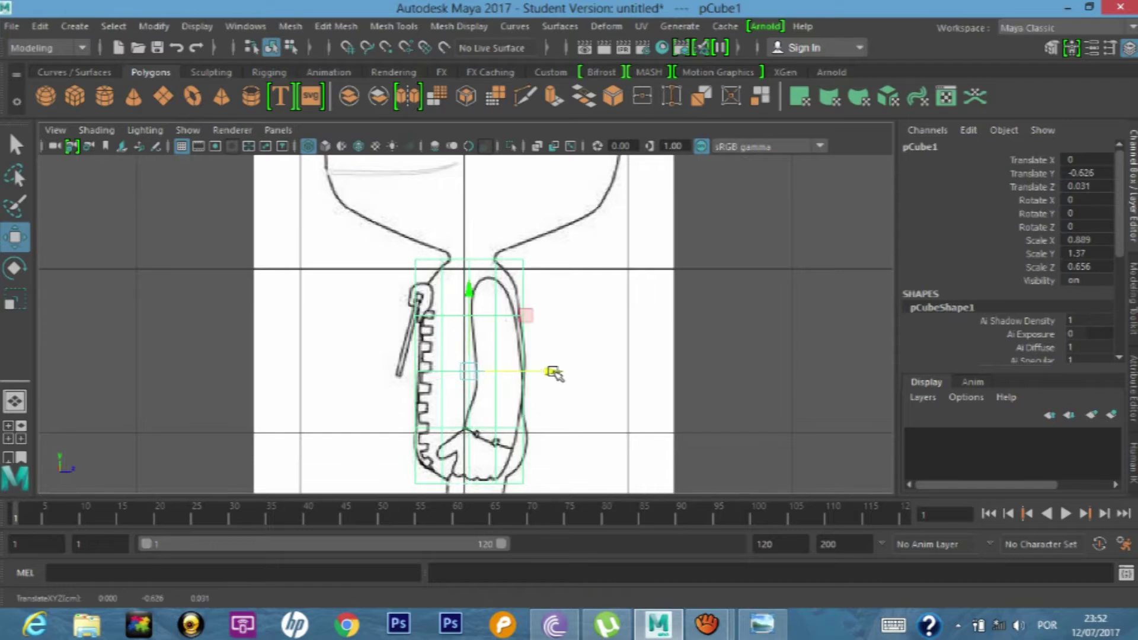
key("5")
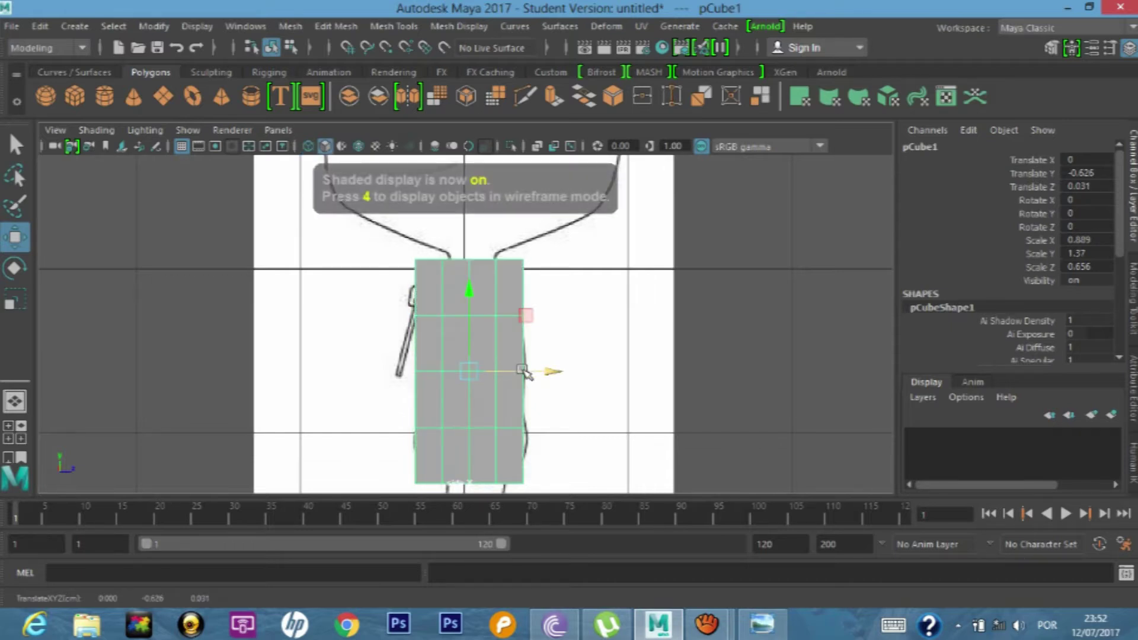
key("space")
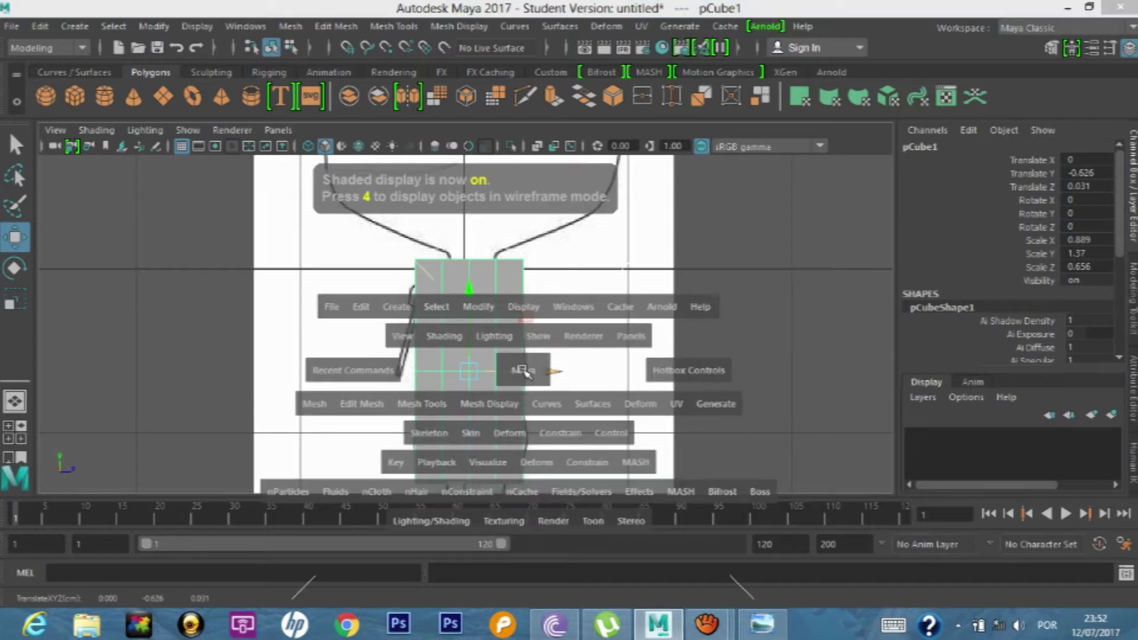
key("space")
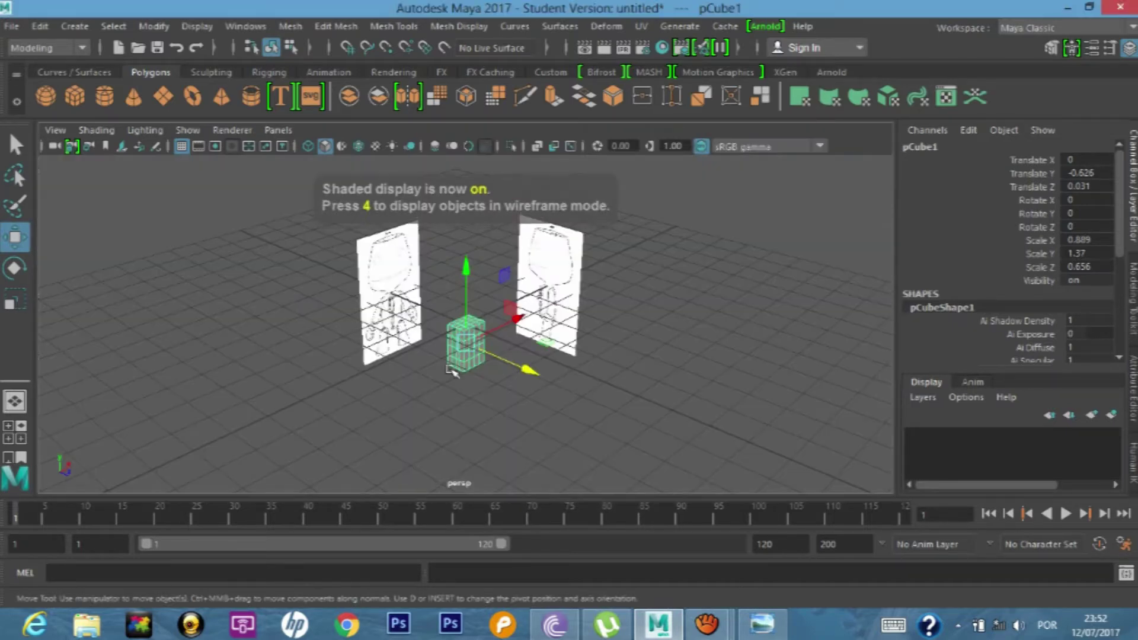
left_click_drag(403, 379, 351, 332, "alt")
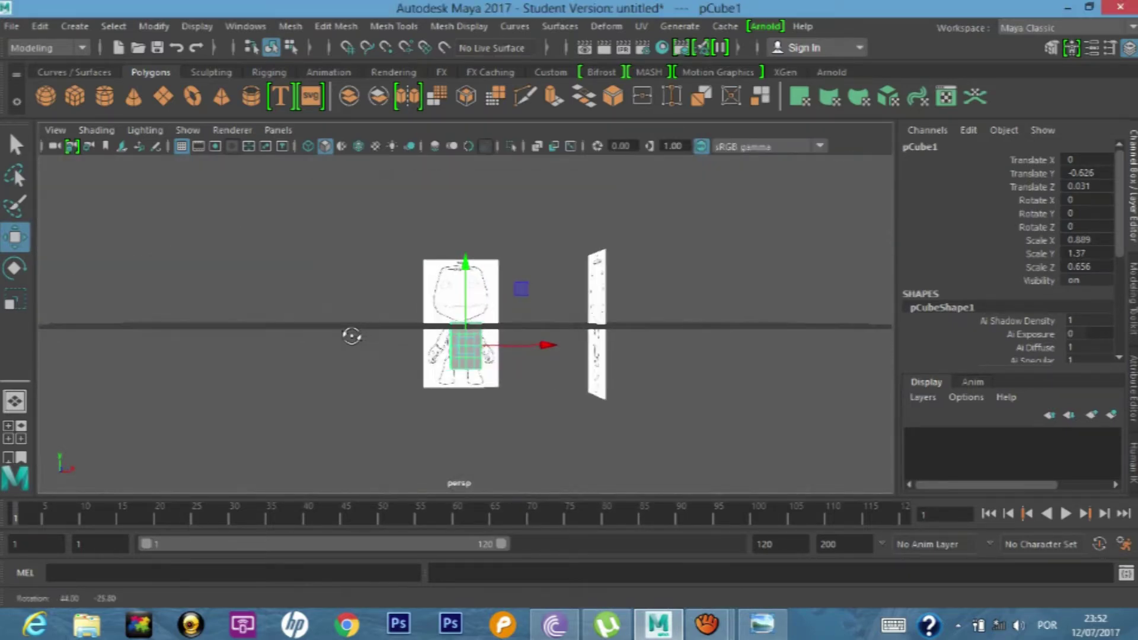
mouse_move(439, 354)
left_mouse_down("alt")
mouse_move(588, 359)
mouse_move(554, 384)
mouse_move(509, 394)
mouse_move(506, 349)
mouse_move(419, 361)
mouse_move(445, 335)
mouse_move(443, 307)
left_mouse_up("alt")
scroll(451, 364, "up", 5)
scroll(448, 363, "up", 5)
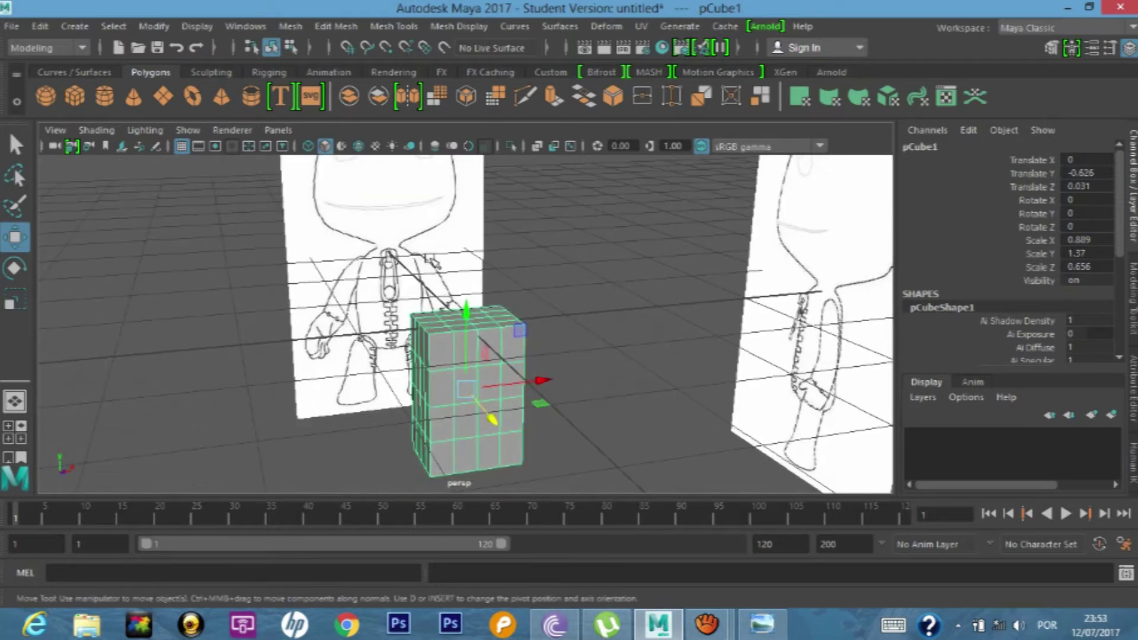
key("space")
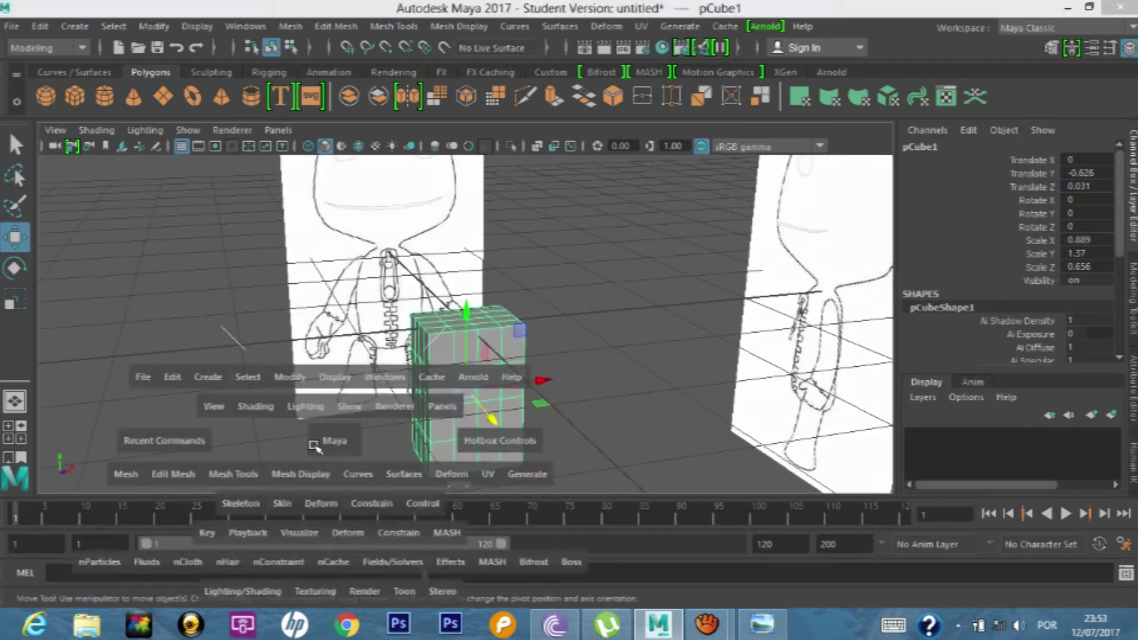
key("space")
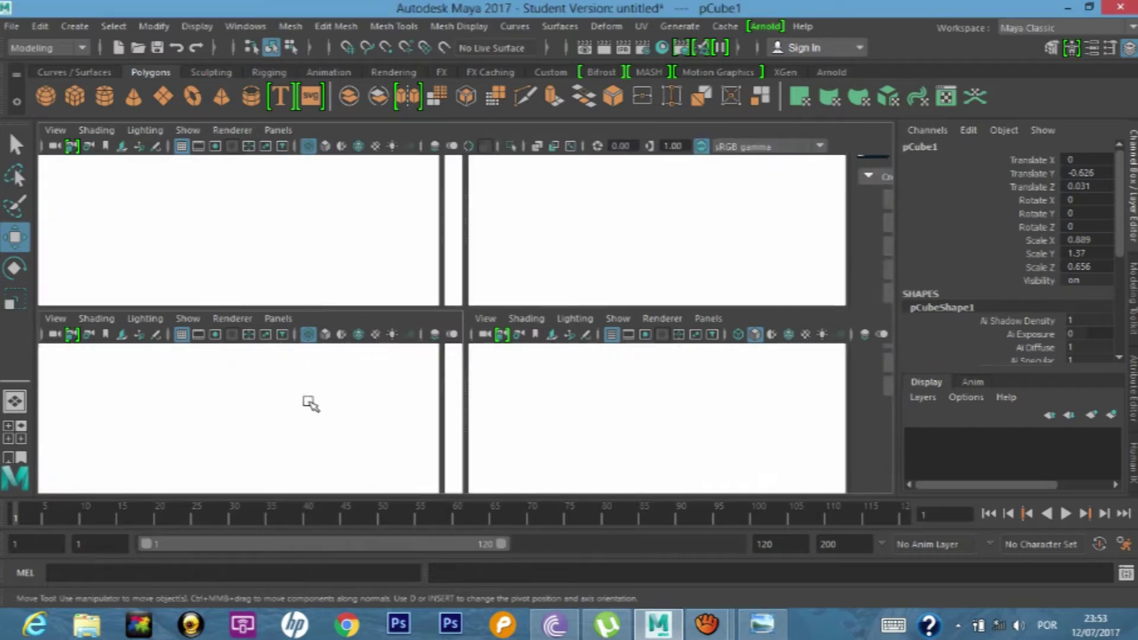
key("5")
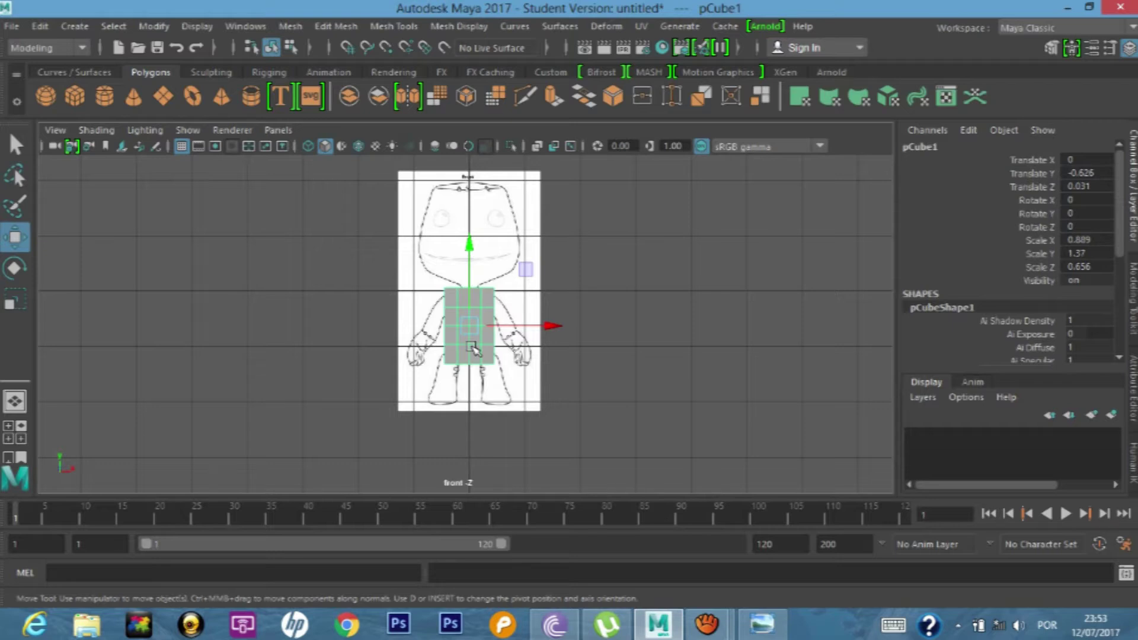
key("space")
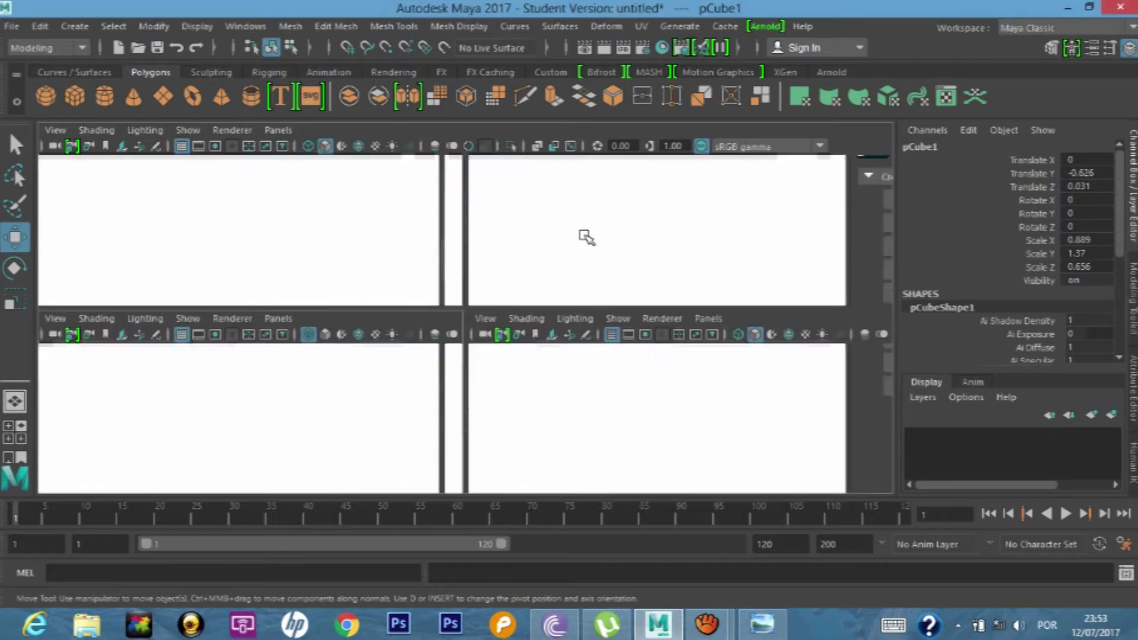
key("space")
mouse_move(427, 350)
left_mouse_down("alt")
mouse_move(472, 349)
mouse_move(452, 396)
left_mouse_up("alt")
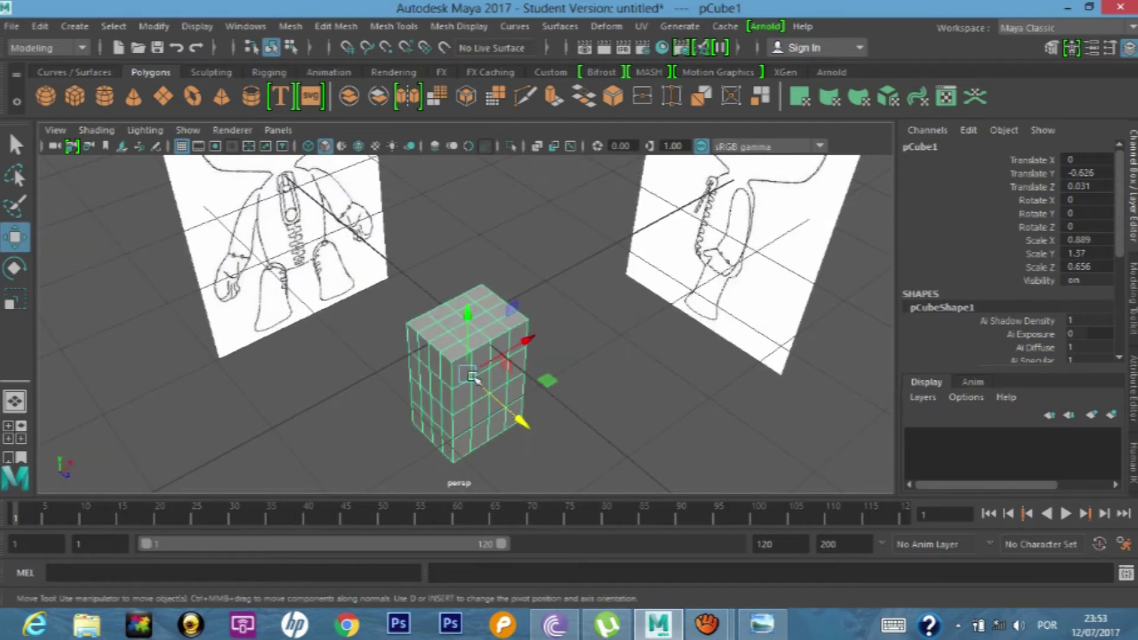
left_click_drag(476, 381, 477, 382, "alt")
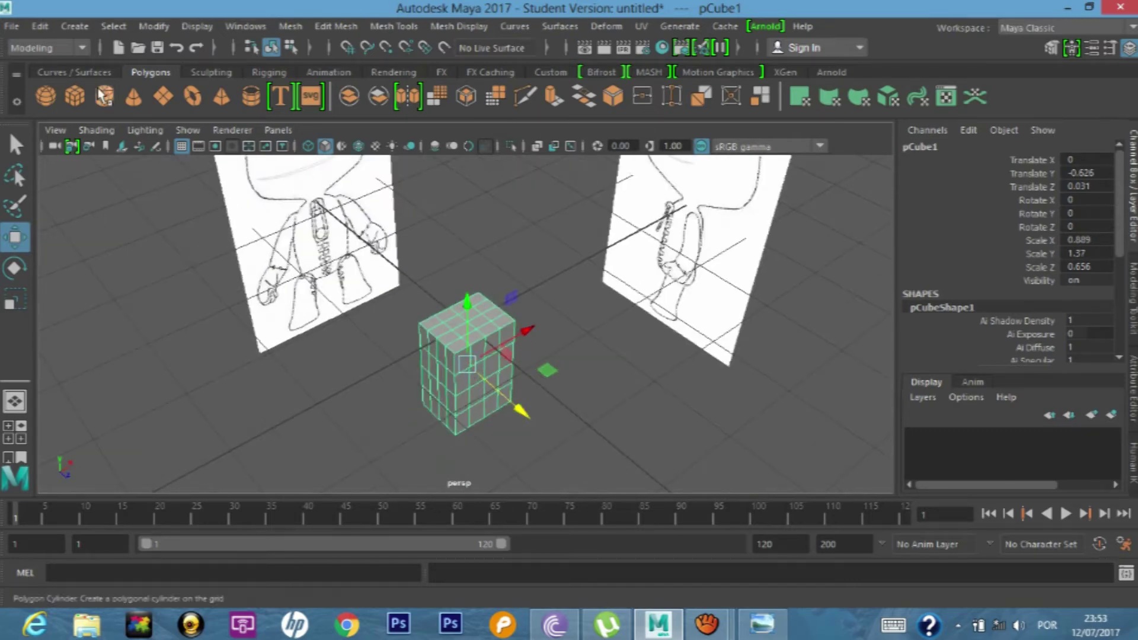
- Create a test polygon cylinder, then undo it, leaving only pCube1 in four views
key("g")
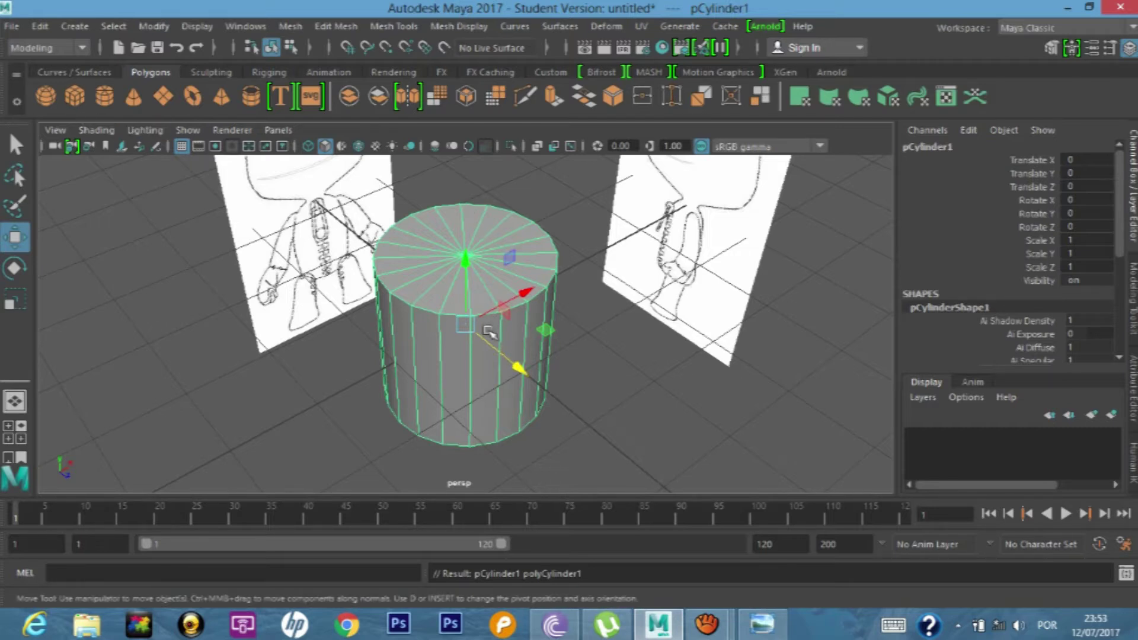
scroll(435, 245, "up", 5)
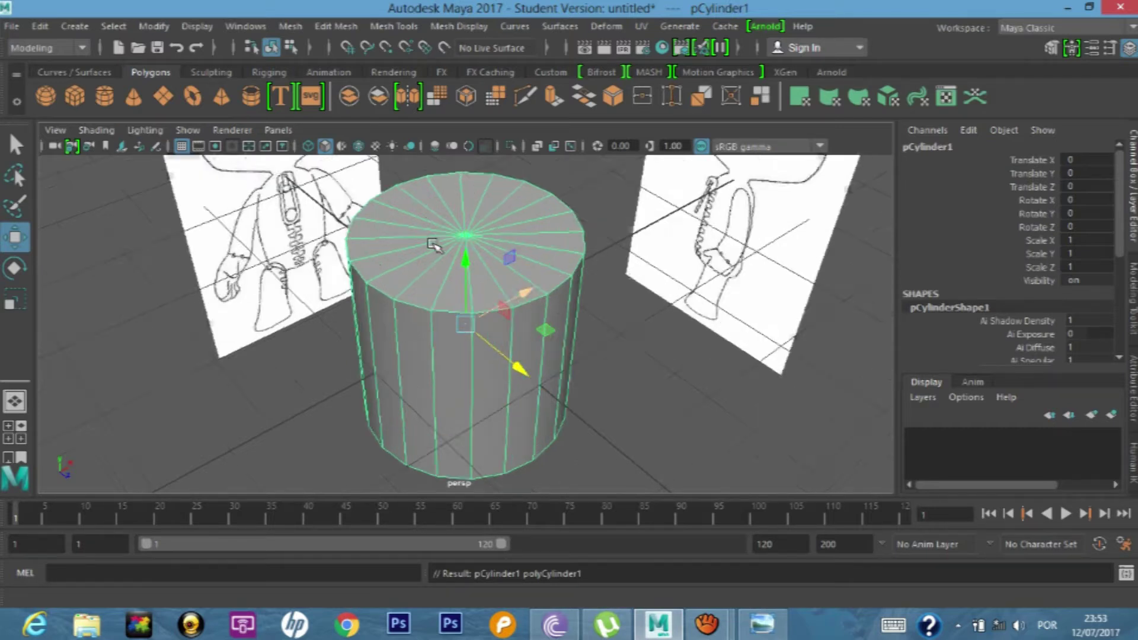
left_click_drag(435, 244, 464, 391, "alt")
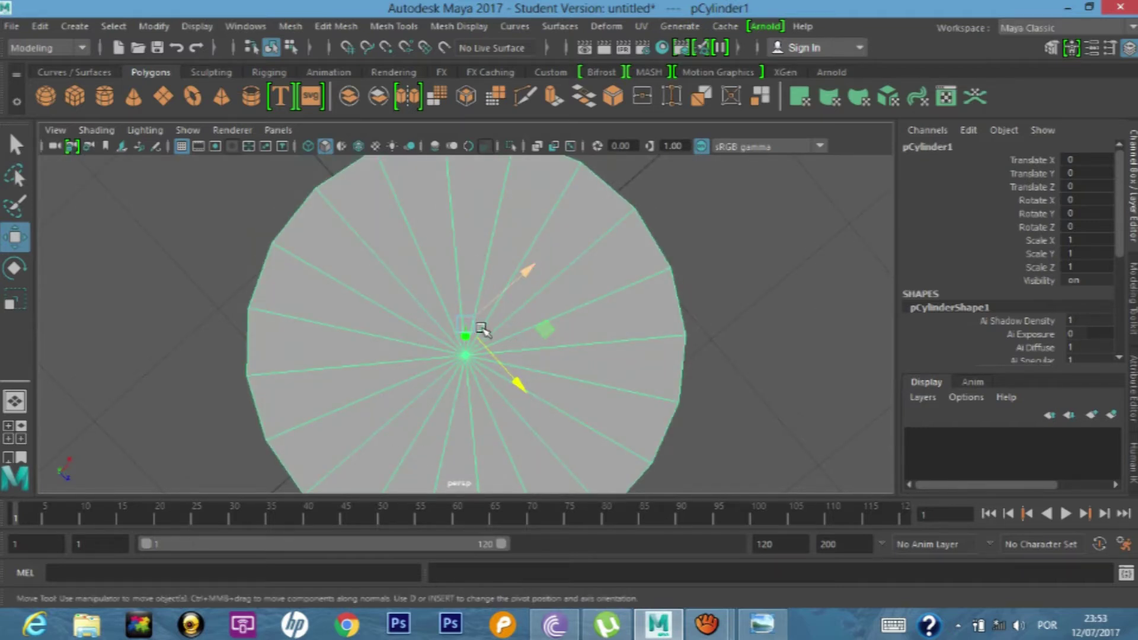
key("ctrl+z")
scroll(455, 342, "up", 3)
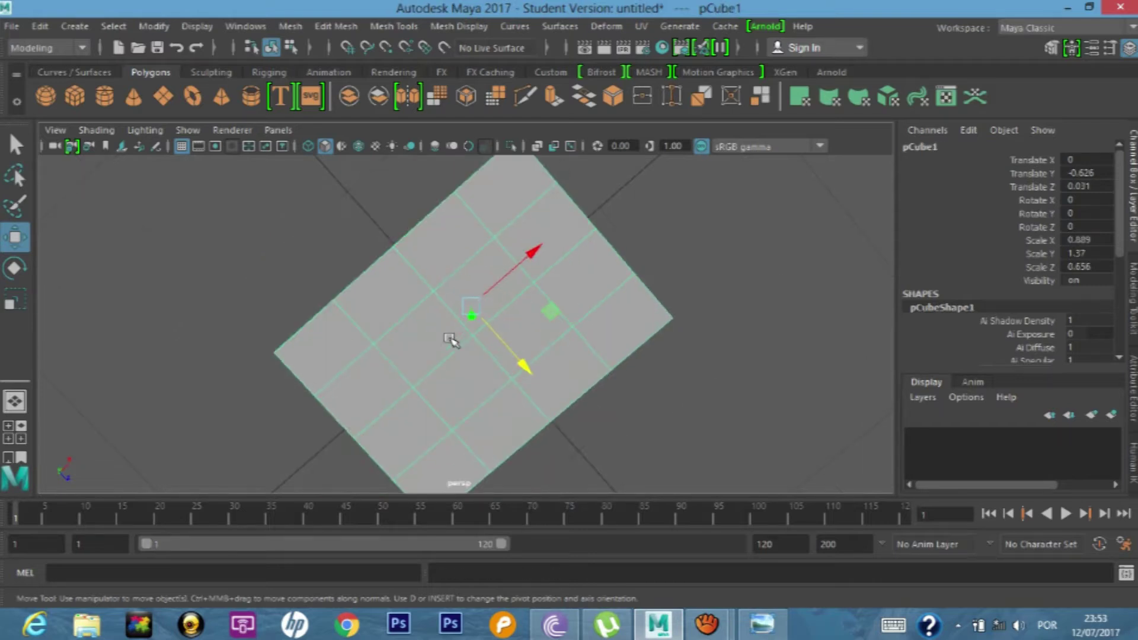
scroll(459, 339, "down", 3)
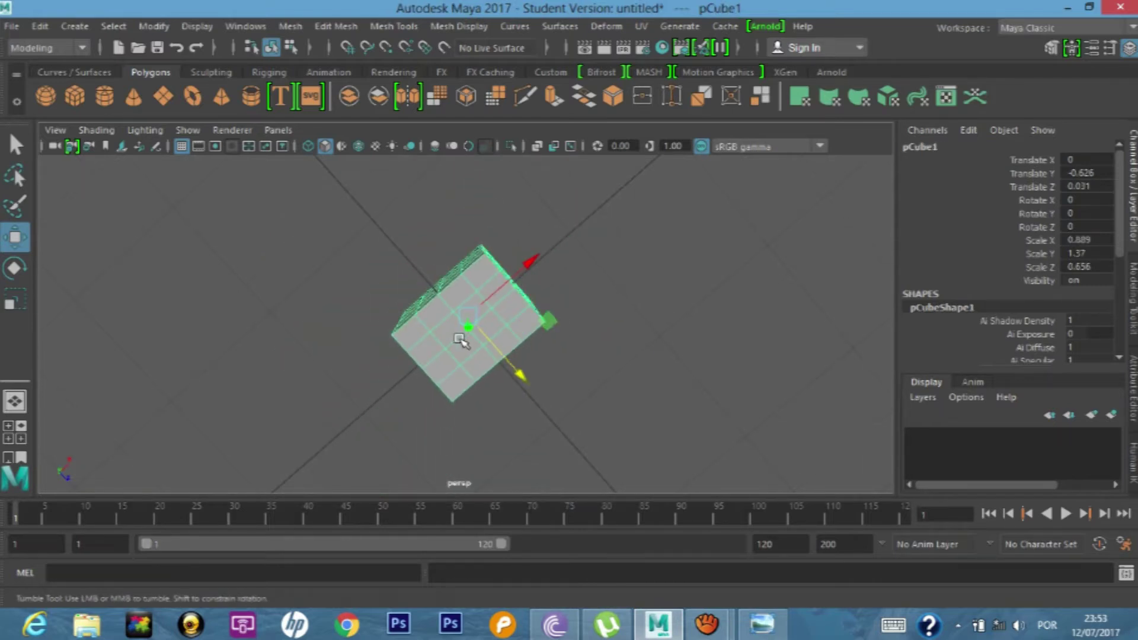
left_click_drag(466, 330, 439, 256, "alt")
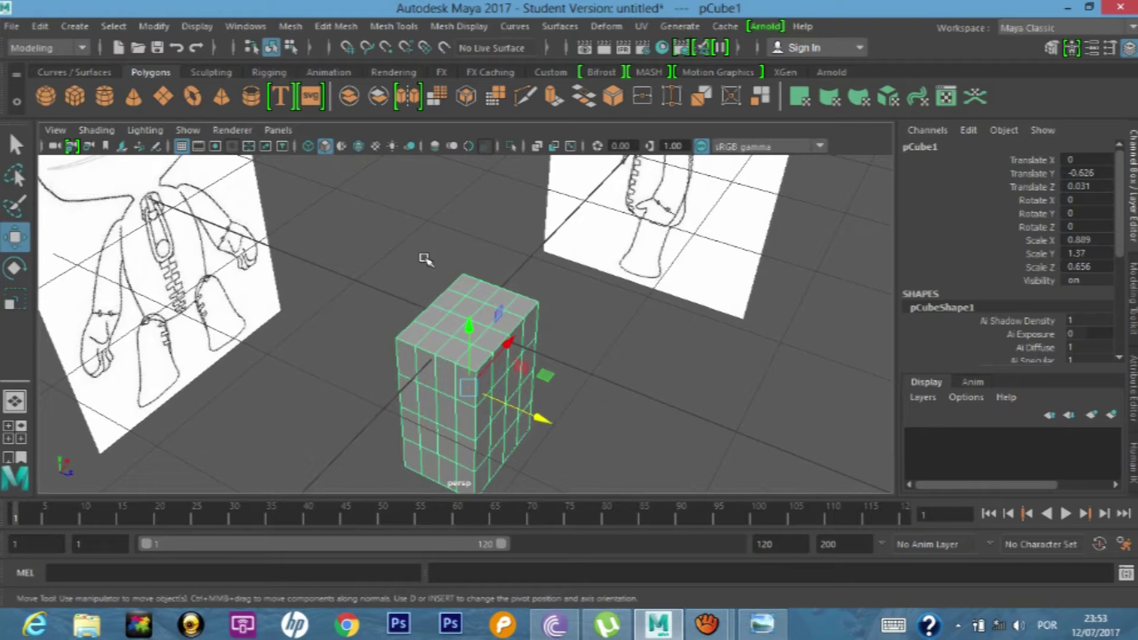
key("space")
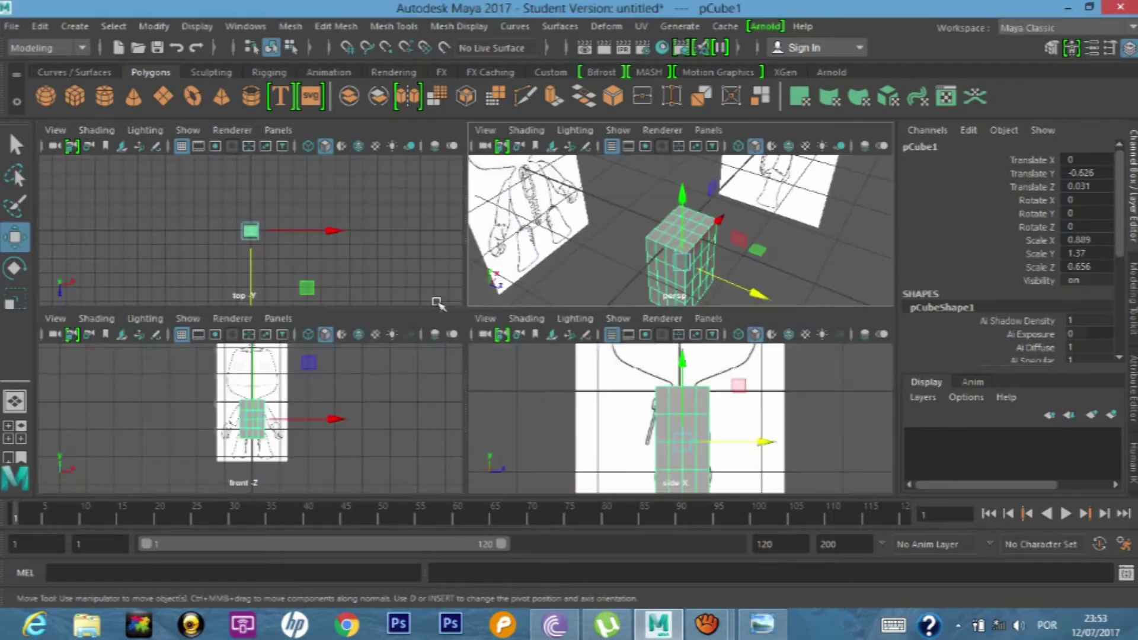
- Switch pCube1 into vertex editing mode
key("space")
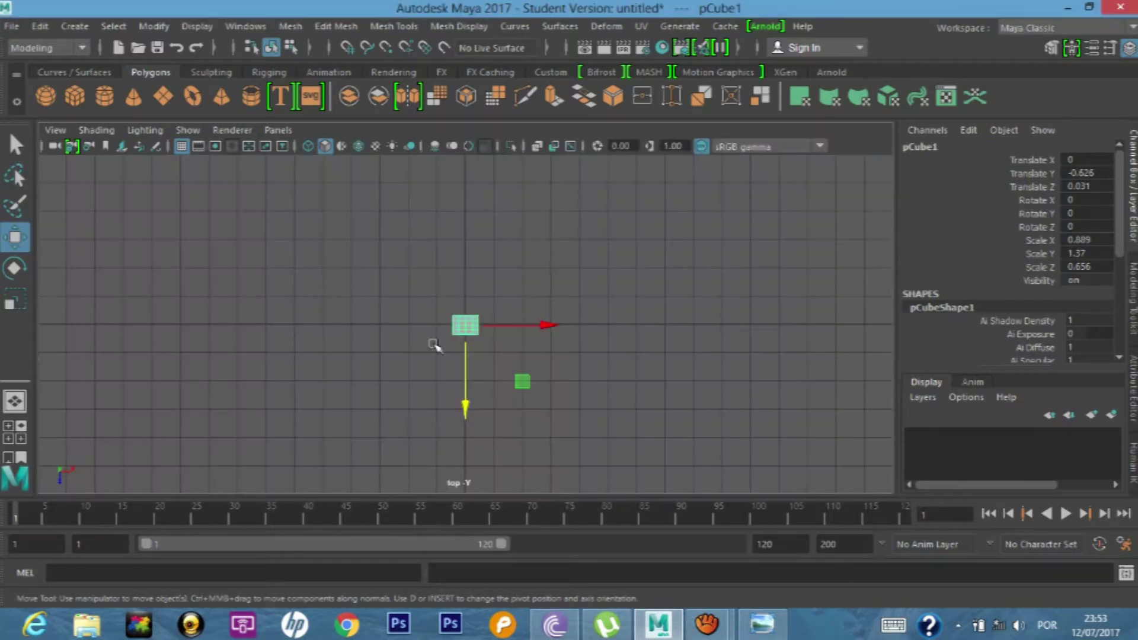
scroll(470, 338, "up", 5)
key("space")
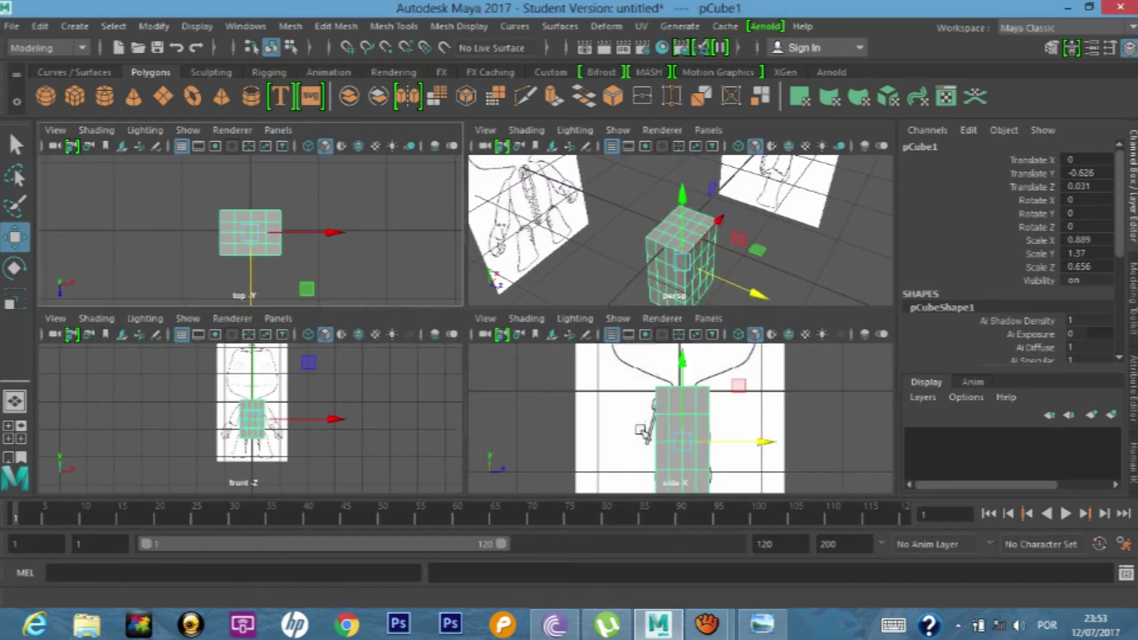
key("space")
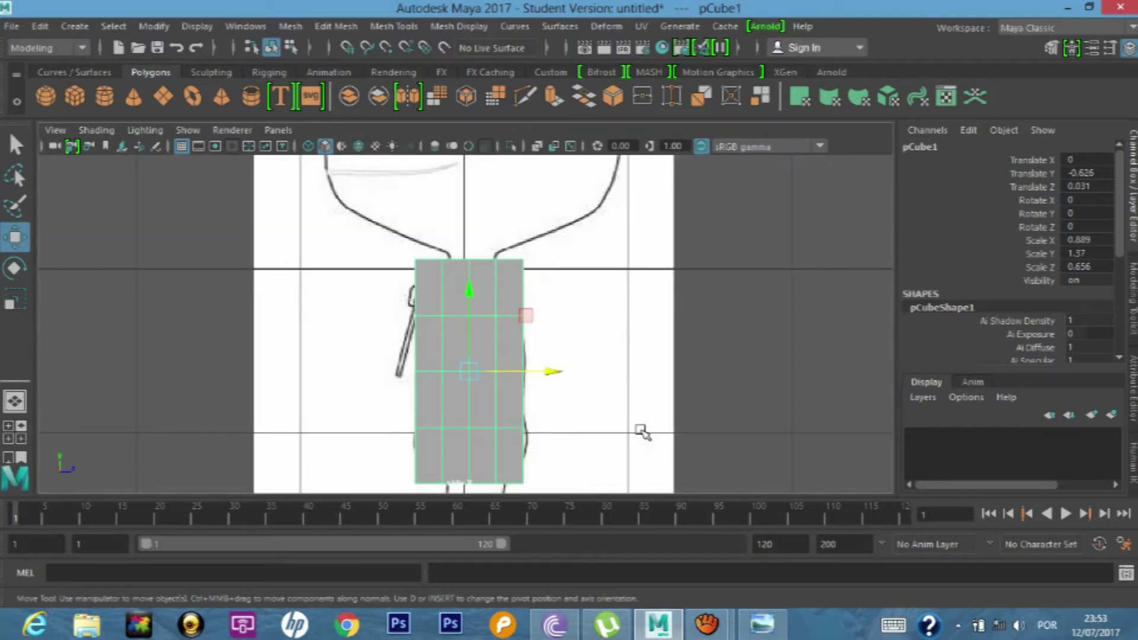
key("space")
key("space")
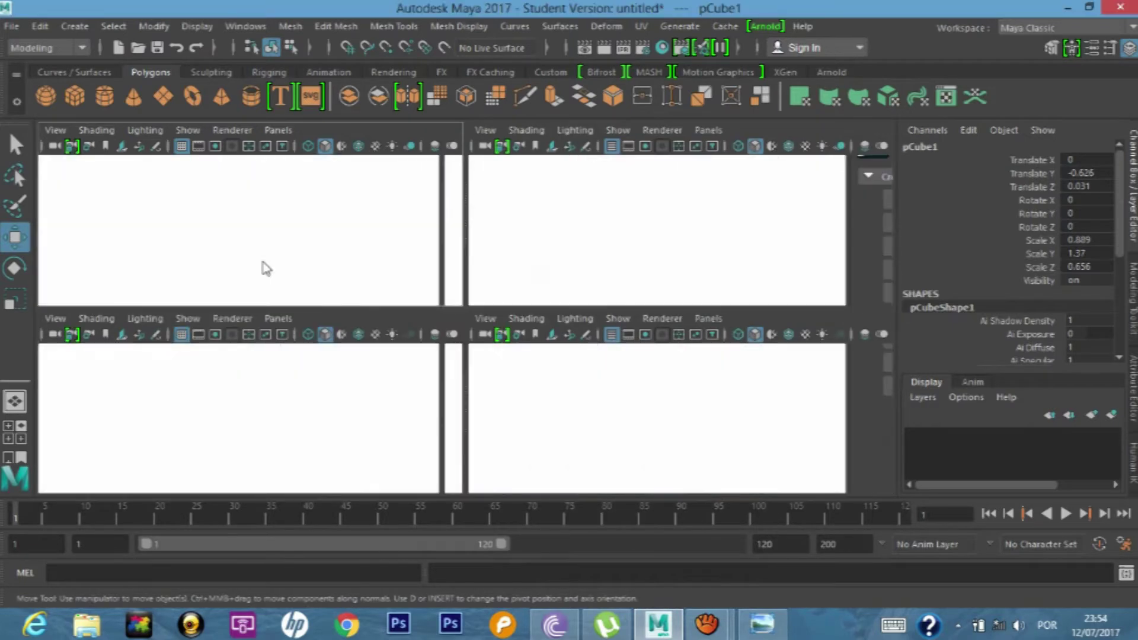
key("space")
scroll(475, 330, "up", 2)
scroll(468, 324, "up", 2)
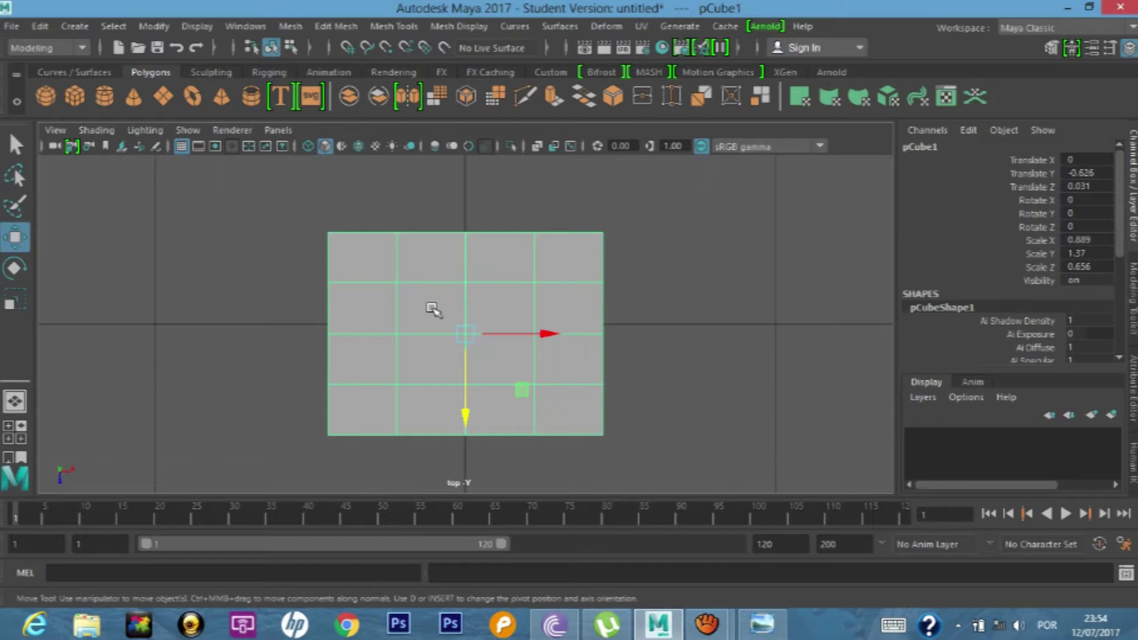
right_click(431, 309)
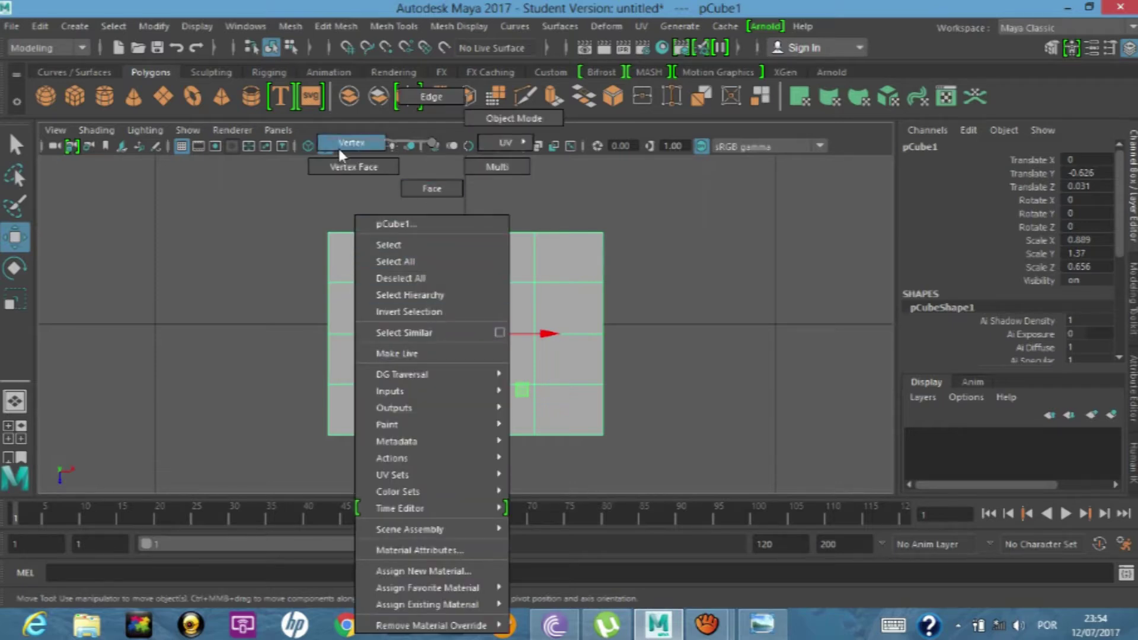
right_click_drag(348, 145, 347, 144)
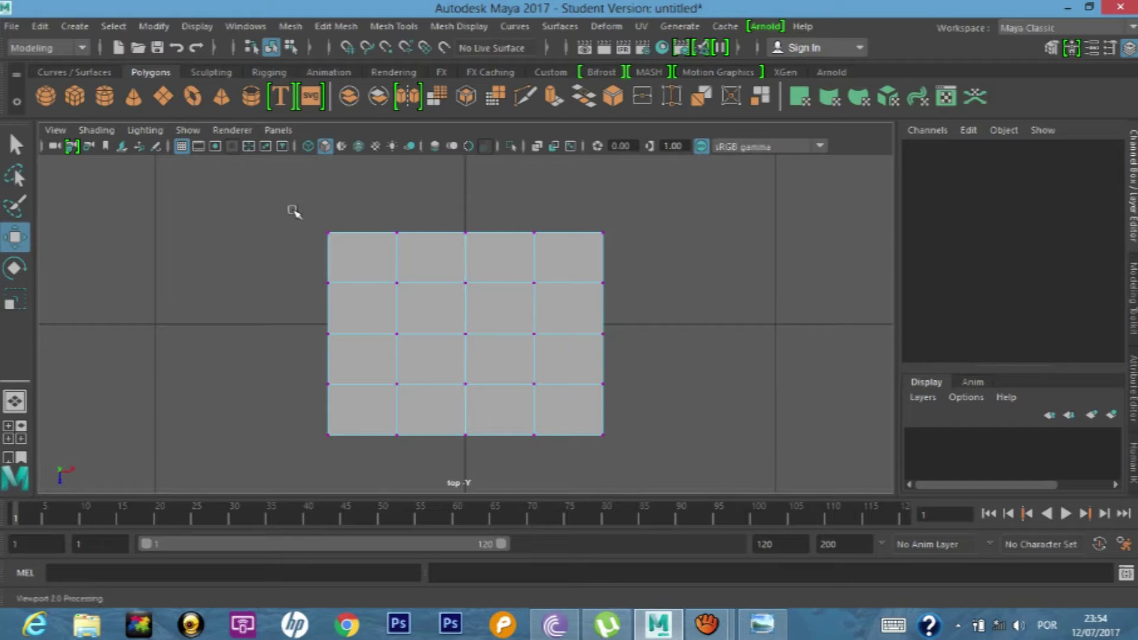
- Select the top-view vertex groups, try chevron and soft-falloff moves, and undo both
left_click_drag(289, 204, 401, 287)
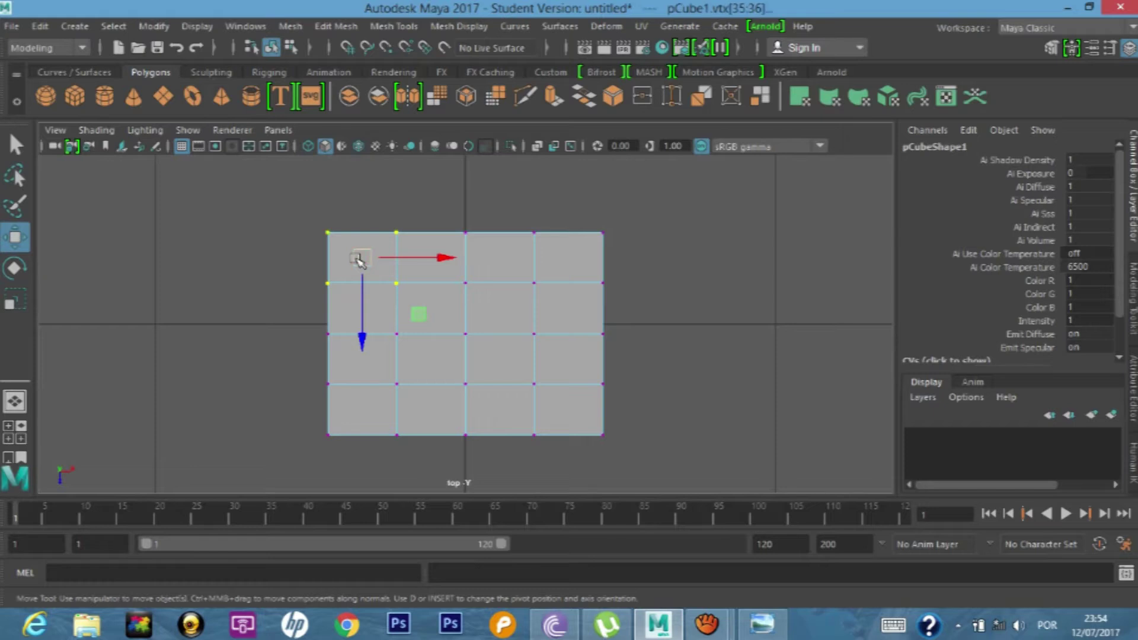
left_click_drag(643, 207, 522, 296, "shift")
left_click_drag(645, 458, 502, 359, "shift")
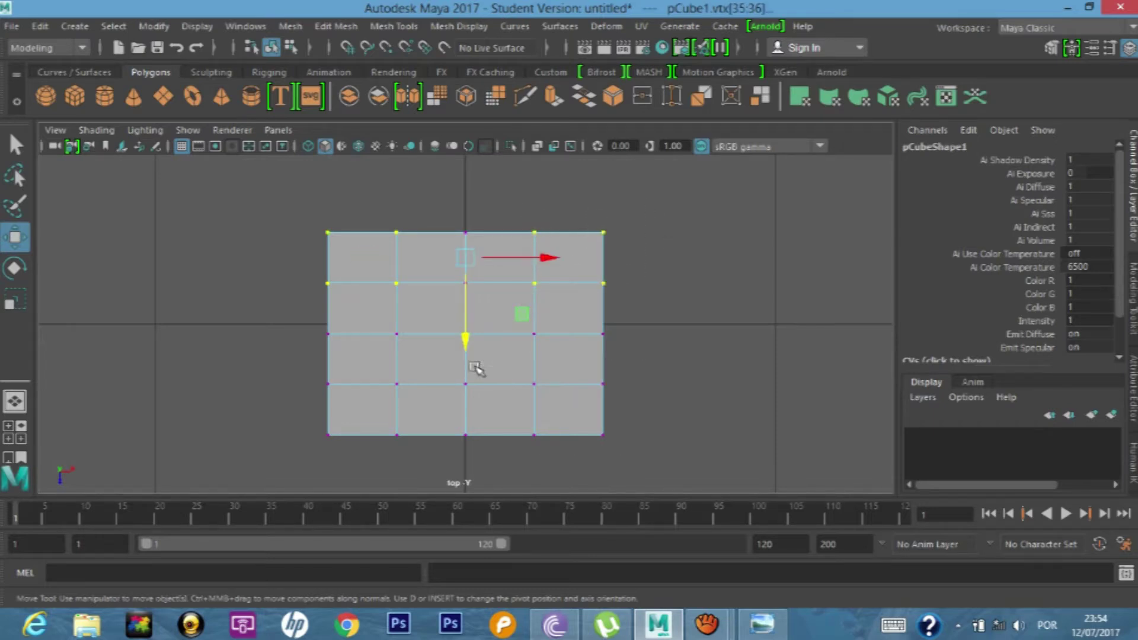
left_click_drag(286, 371, 421, 453, "shift")
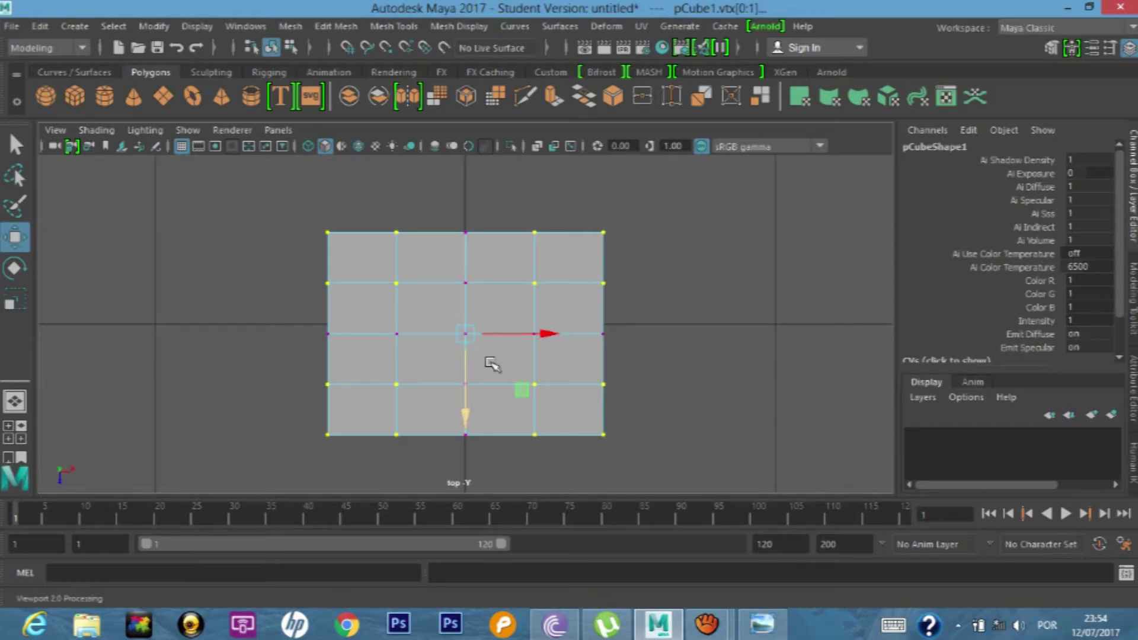
mouse_move(544, 335)
left_mouse_down()
mouse_move(565, 343)
mouse_move(563, 356)
left_mouse_up()
left_click_drag(465, 410, 469, 353)
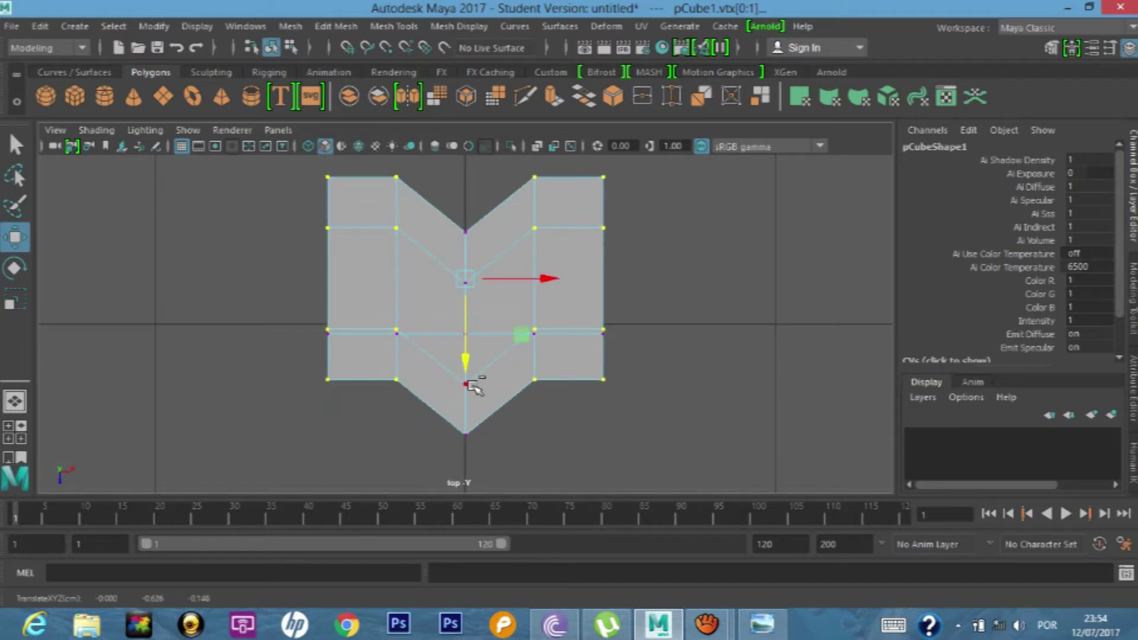
key("ctrl+z")
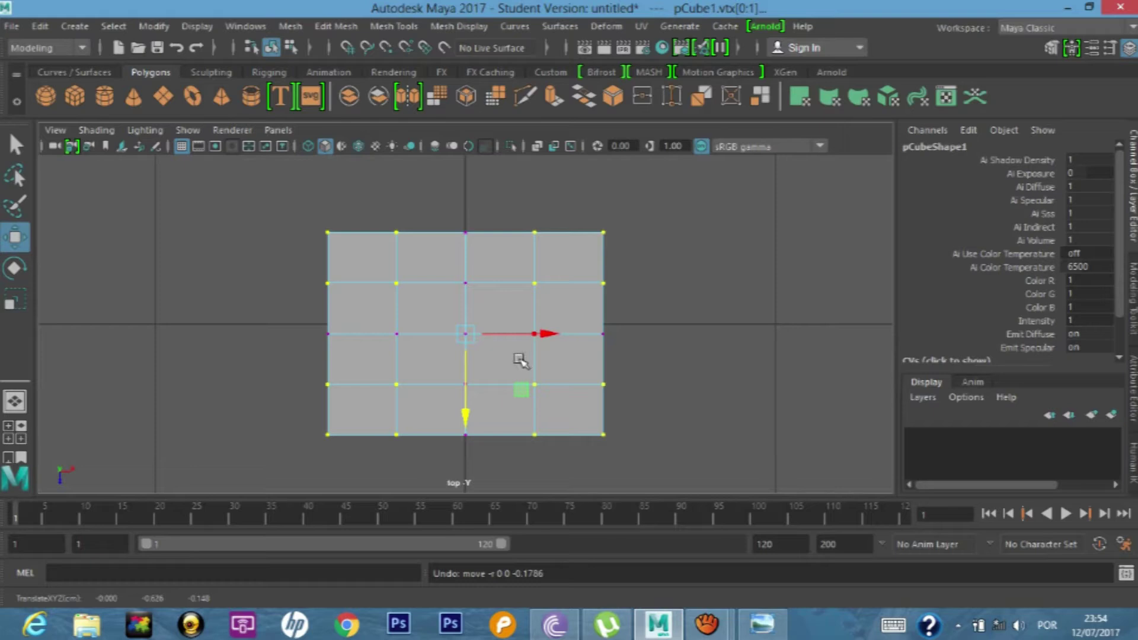
mouse_move(471, 336)
left_mouse_down()
mouse_move(467, 349)
mouse_move(469, 326)
left_mouse_up()
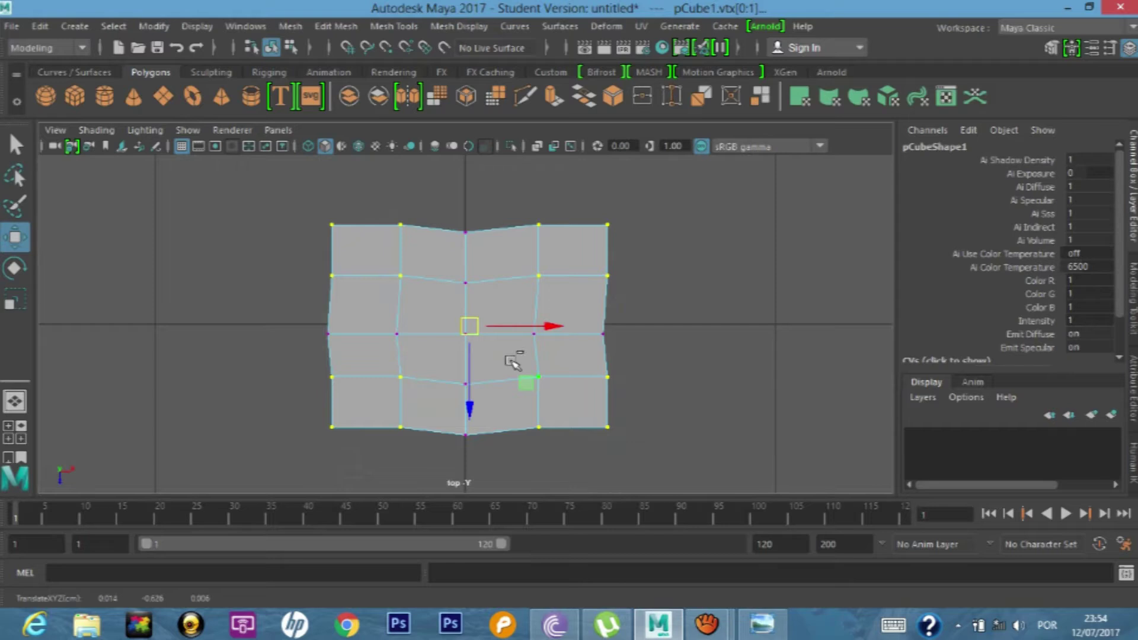
key("ctrl+z")
key("ctrl+z")
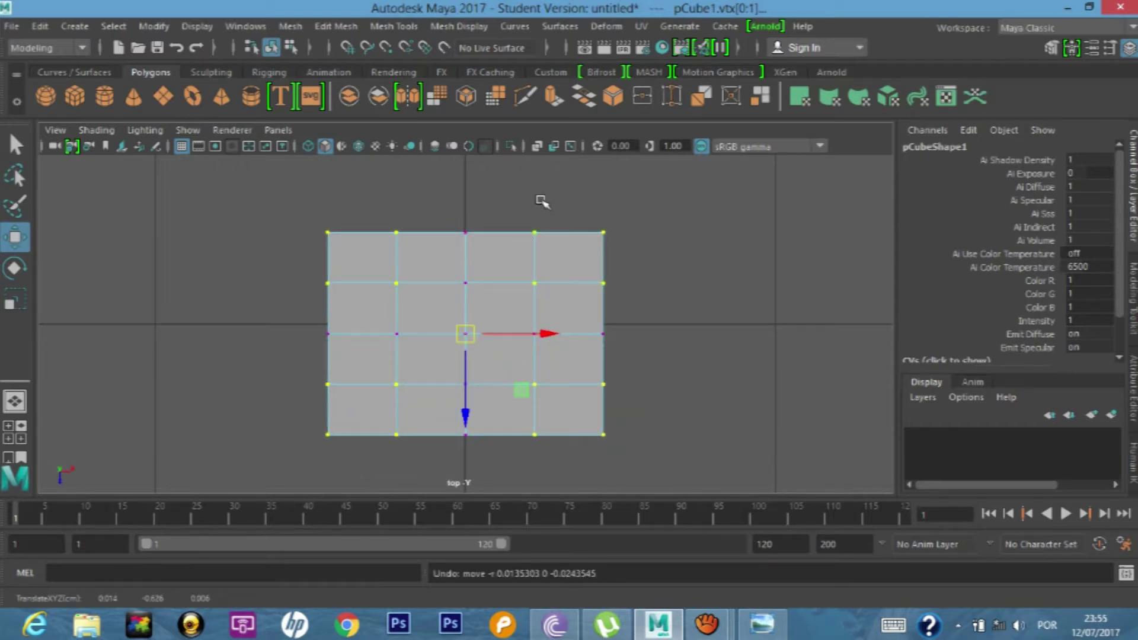
key("space")
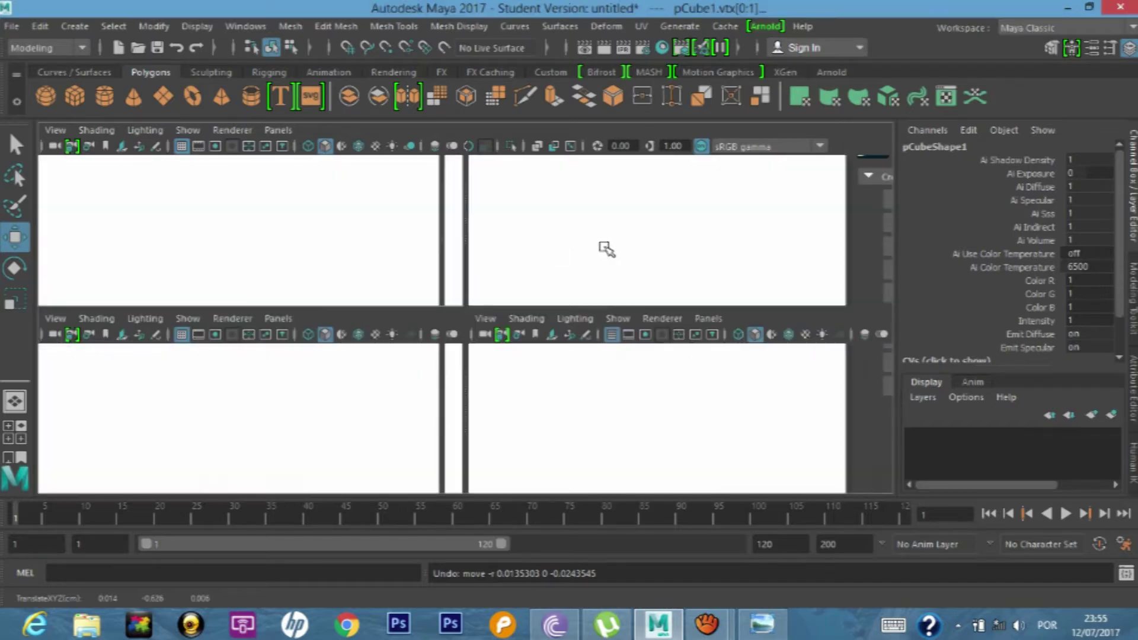
key("space")
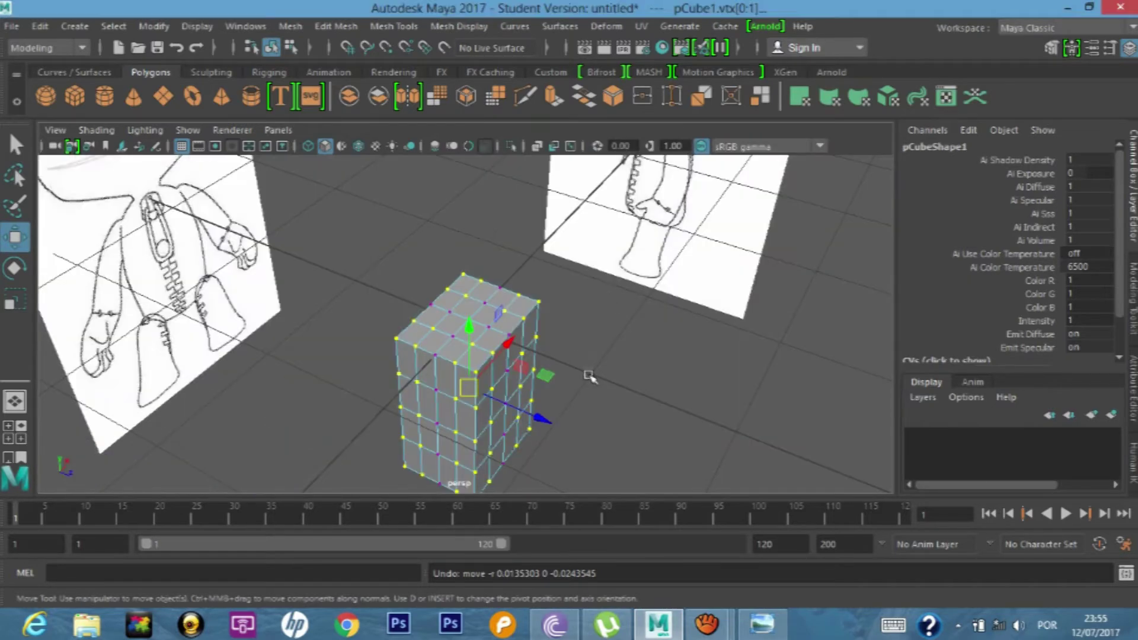
- Scale the selected side vertices inward in the top view
mouse_move(645, 247)
left_mouse_down("alt")
mouse_move(617, 402)
mouse_move(584, 408)
mouse_move(564, 356)
mouse_move(479, 338)
left_mouse_up("alt")
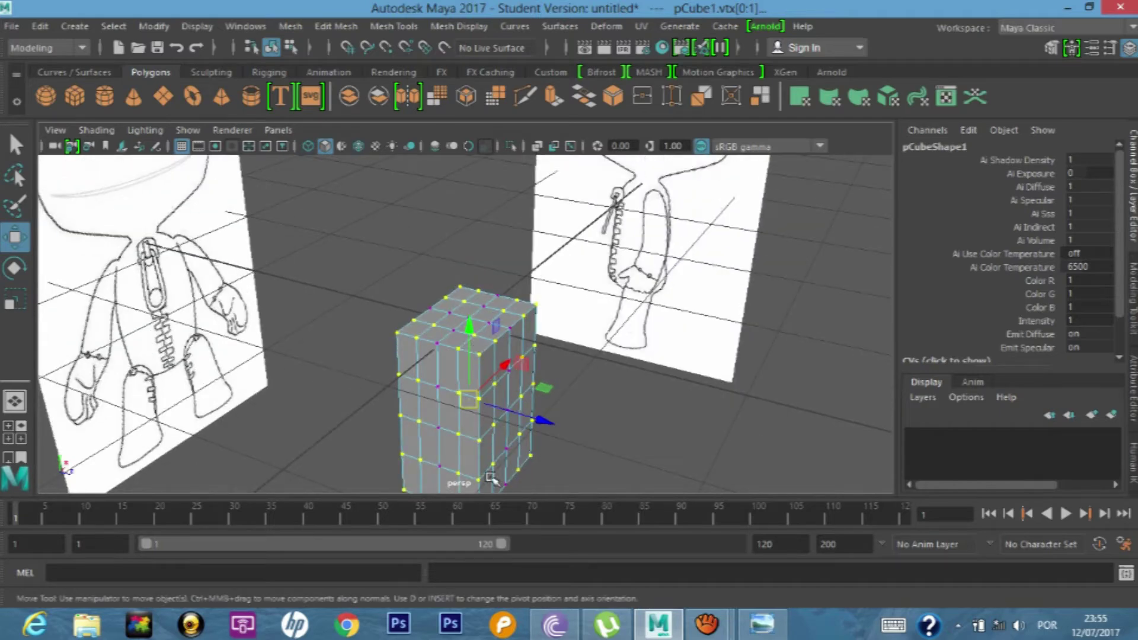
key("space")
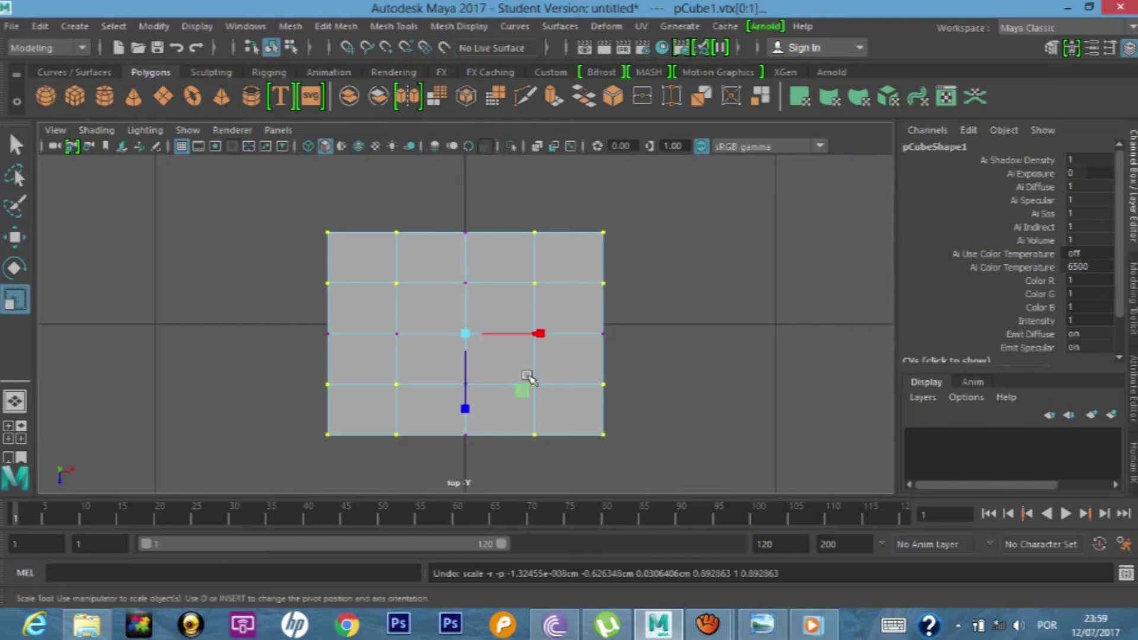
mouse_move(522, 393)
left_mouse_down()
mouse_move(495, 365)
mouse_move(529, 380)
left_mouse_up()
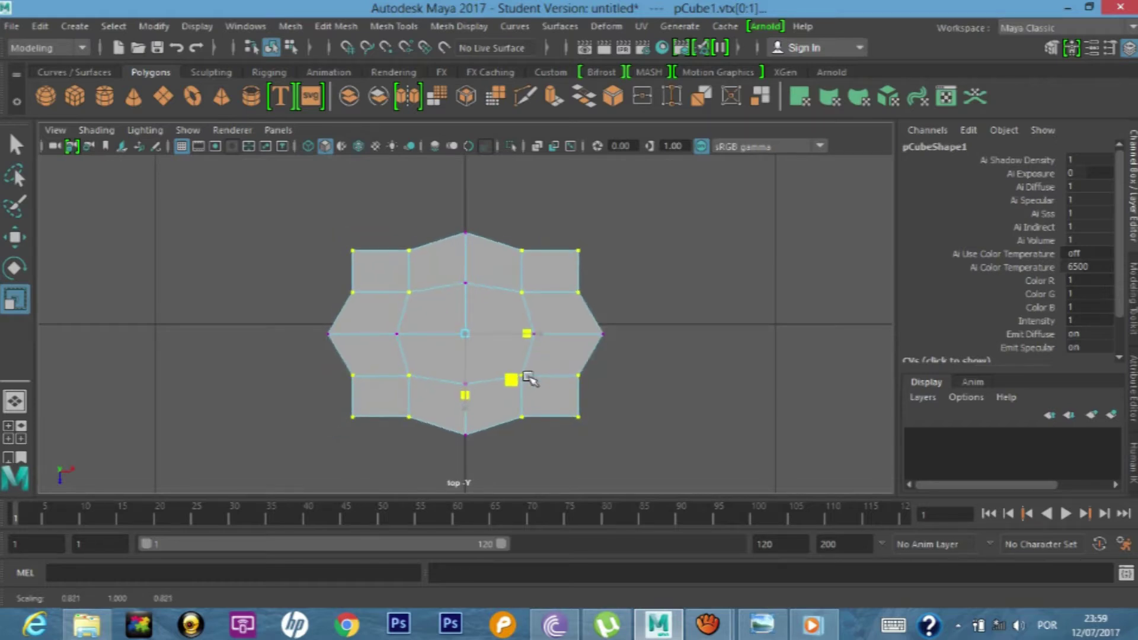
left_click_drag(530, 379, 530, 379)
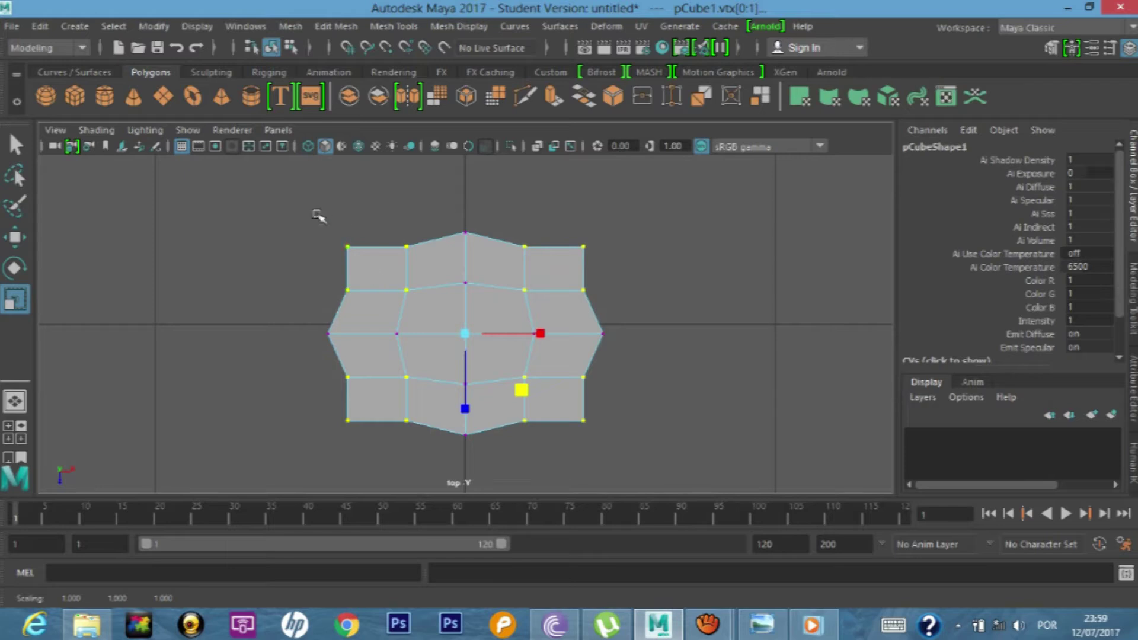
- Select the four corner vertices and scale them inward into an oval outline
left_click(290, 216)
left_click_drag(289, 214, 367, 256)
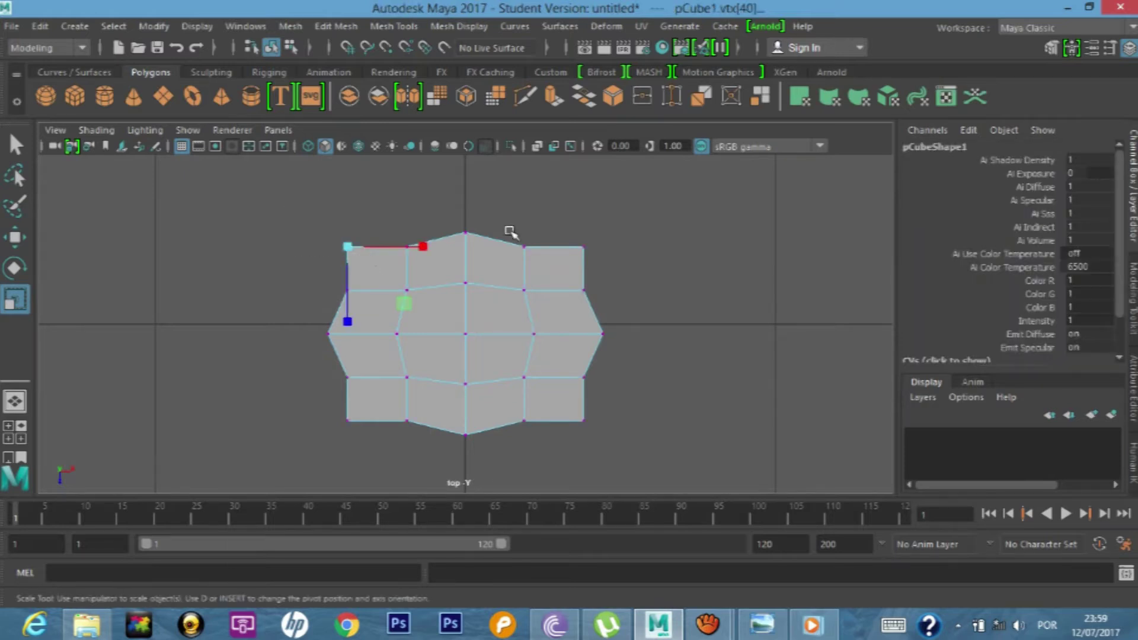
left_click_drag(578, 221, 620, 268, "shift")
left_click_drag(621, 408, 578, 437, "shift")
left_click_drag(324, 412, 368, 439, "shift")
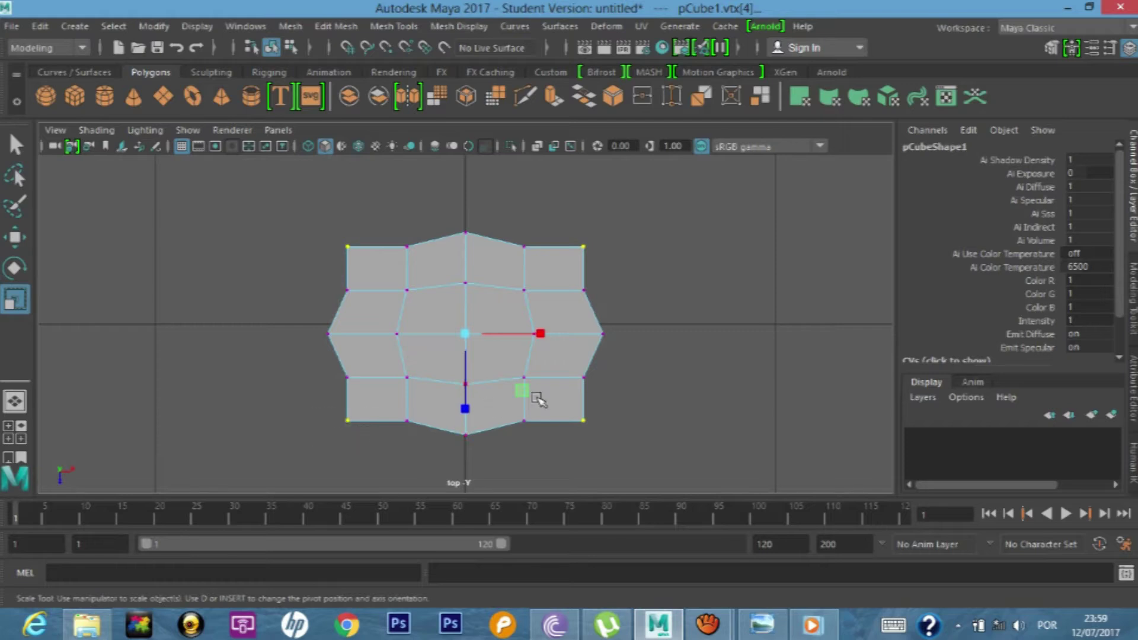
left_click_drag(529, 398, 520, 395)
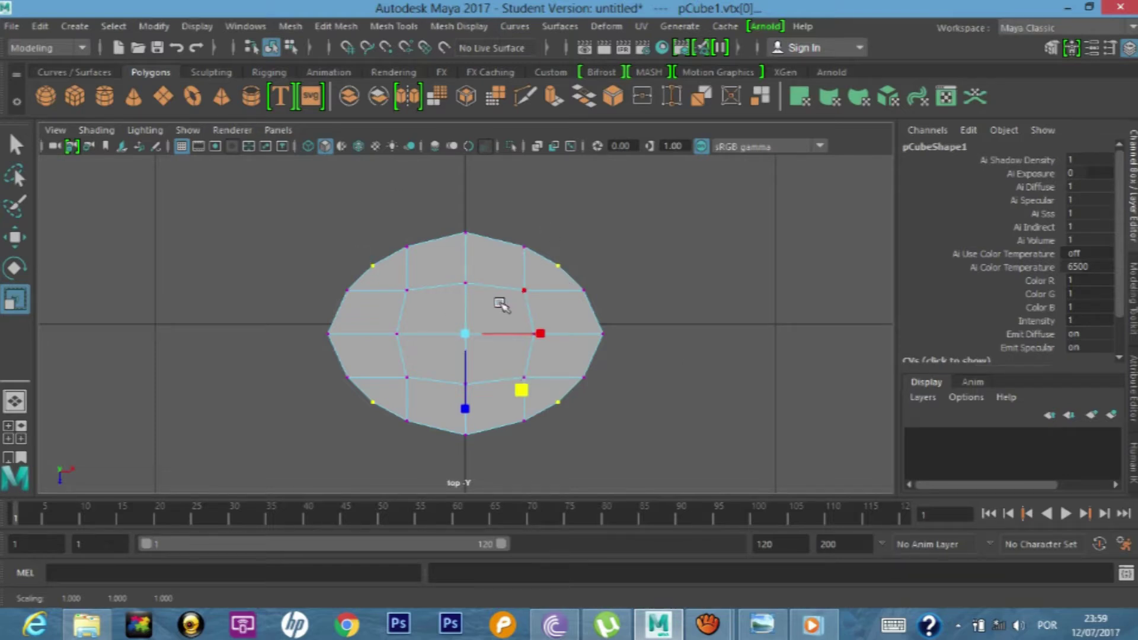
key("space")
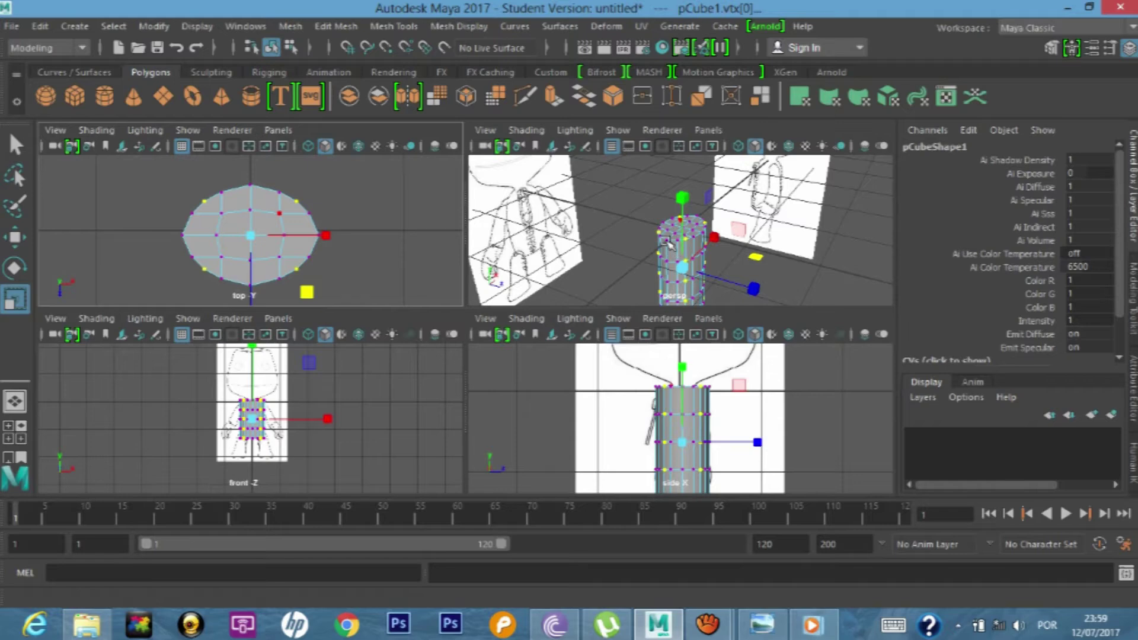
key("space")
left_click_drag(475, 330, 610, 296, "alt")
left_click_drag(403, 314, 426, 348, "alt")
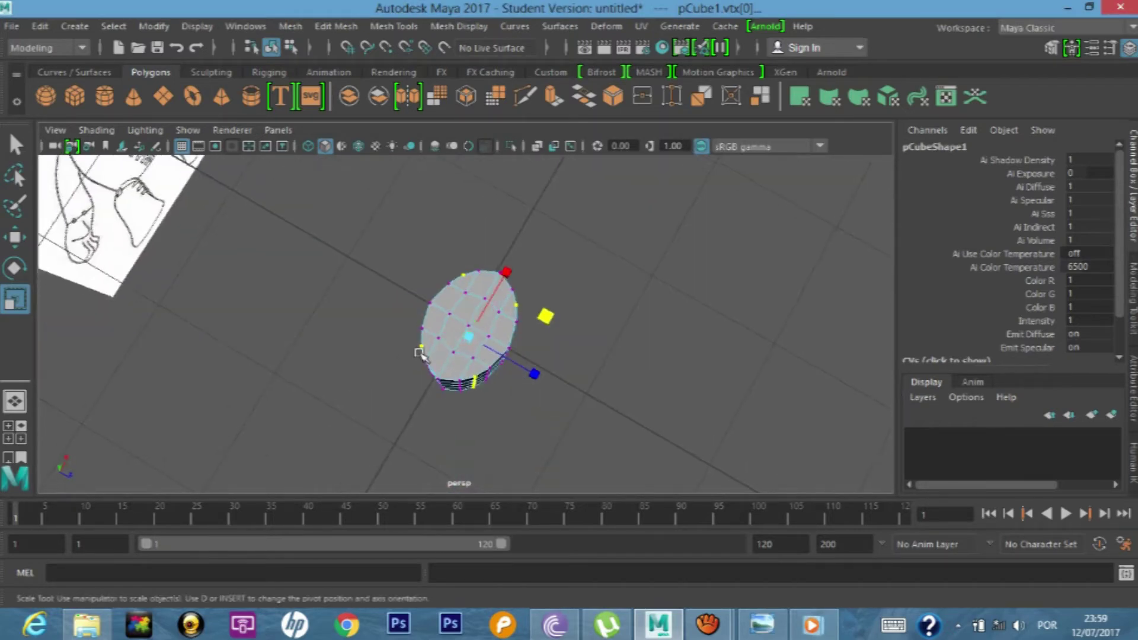
scroll(427, 341, "up", 3)
scroll(468, 296, "up", 3)
scroll(469, 296, "down", 5)
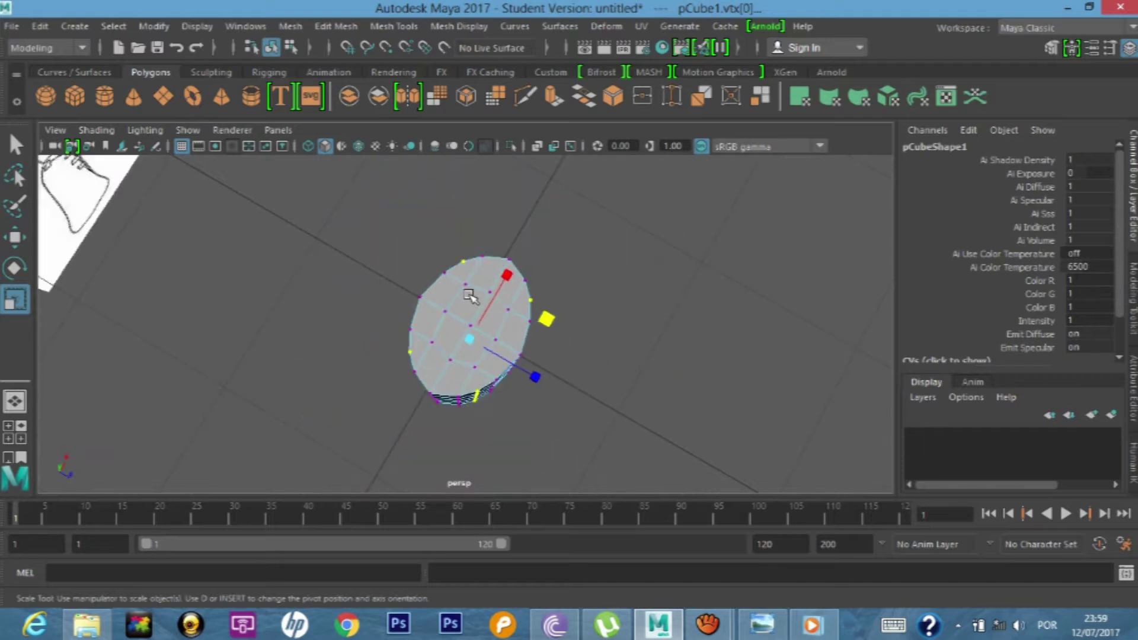
left_click(104, 96)
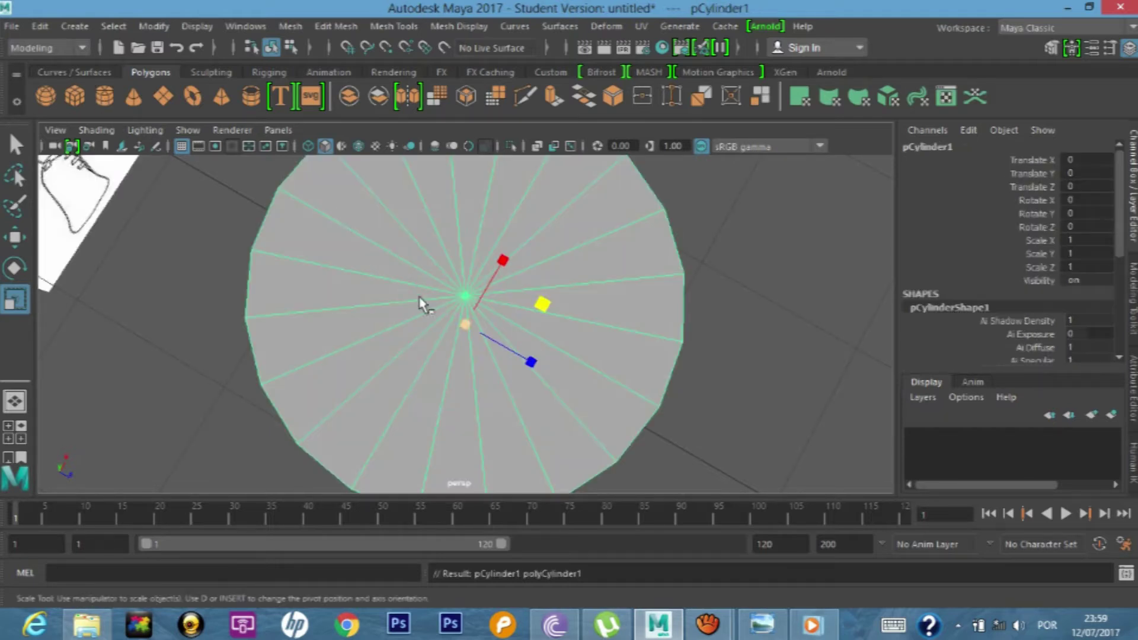
scroll(418, 278, "down", 3)
scroll(447, 238, "down", 2)
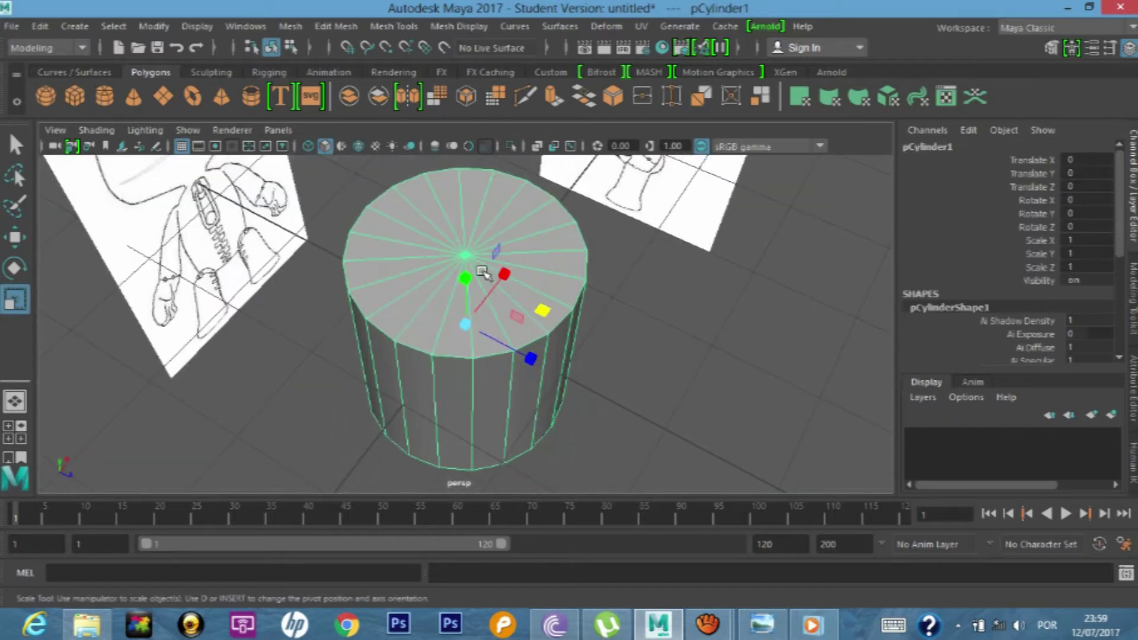
key("ctrl+z")
key("ctrl+z")
key("ctrl+z")
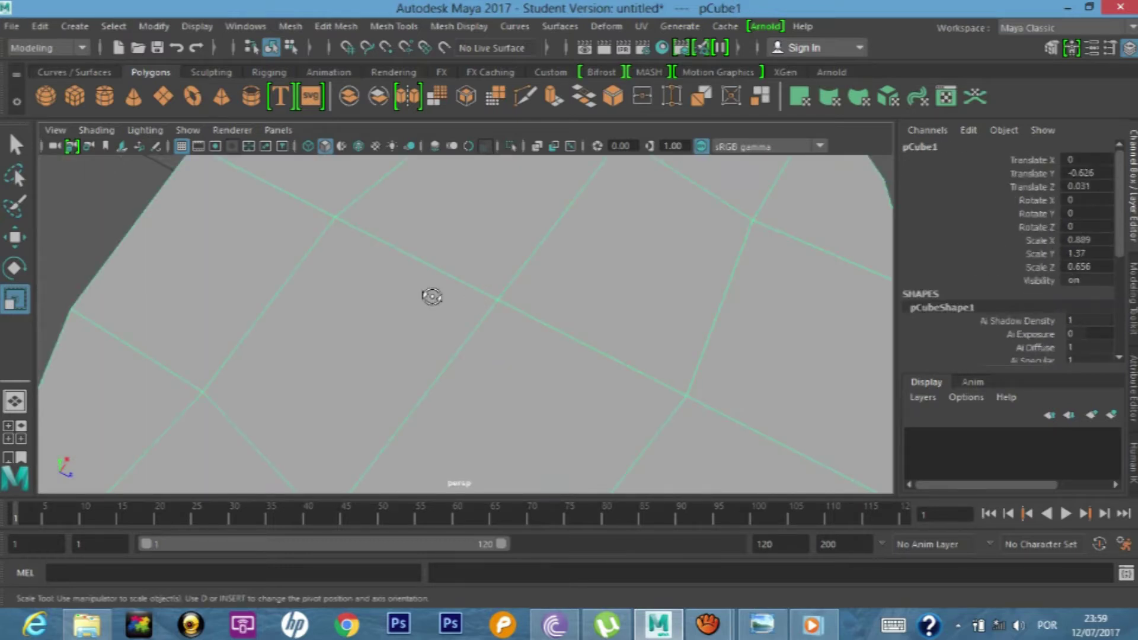
scroll(431, 296, "down", 3)
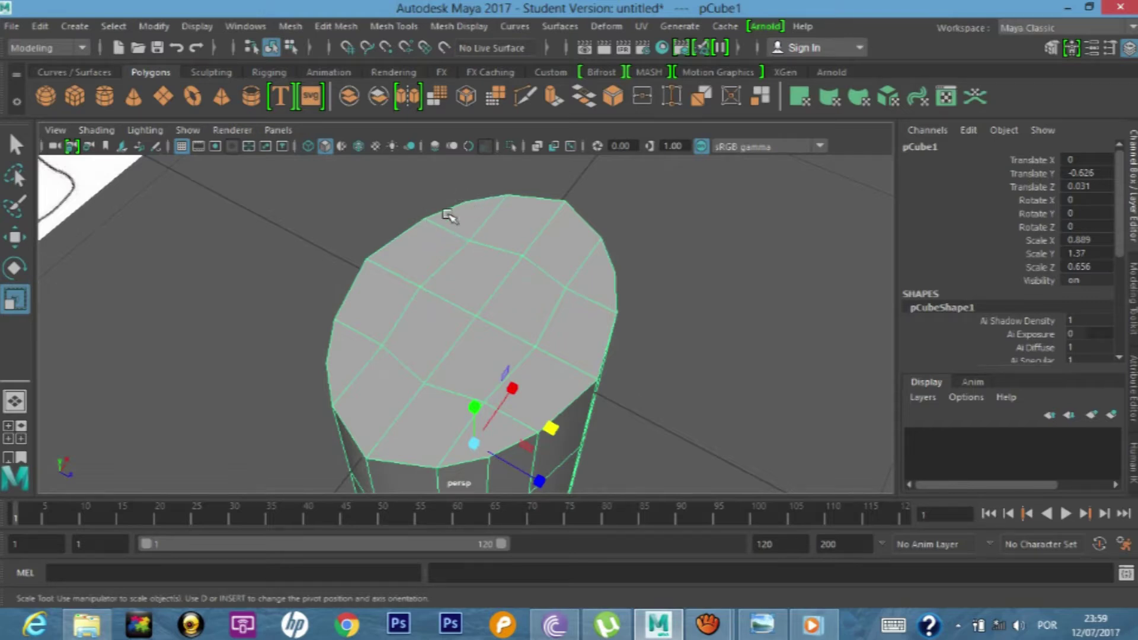
scroll(452, 222, "down", 2)
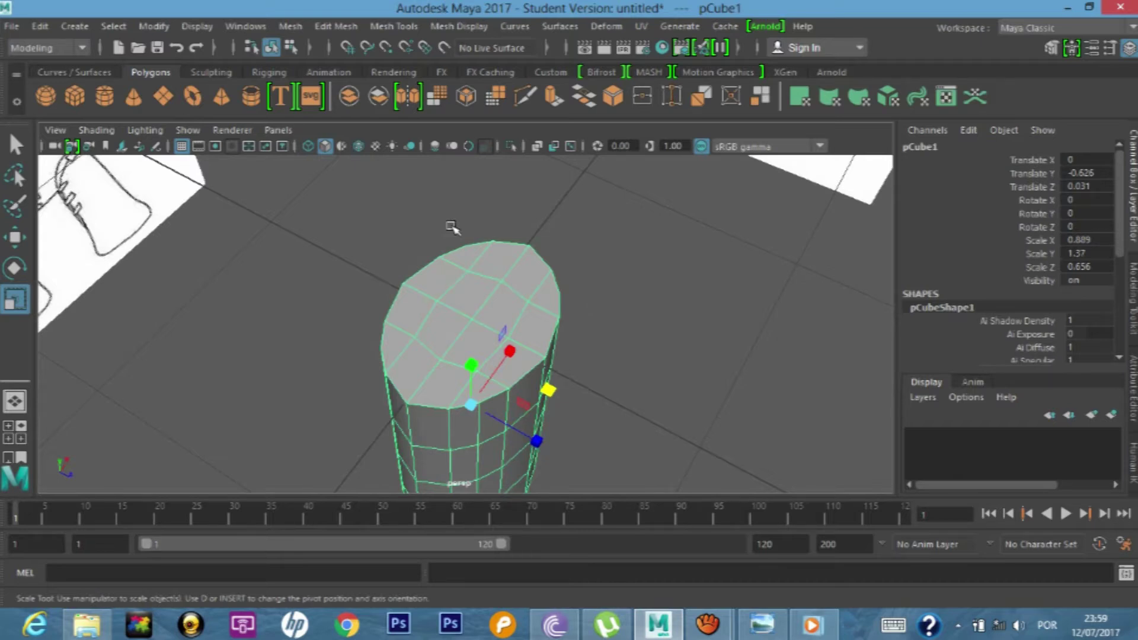
key("space")
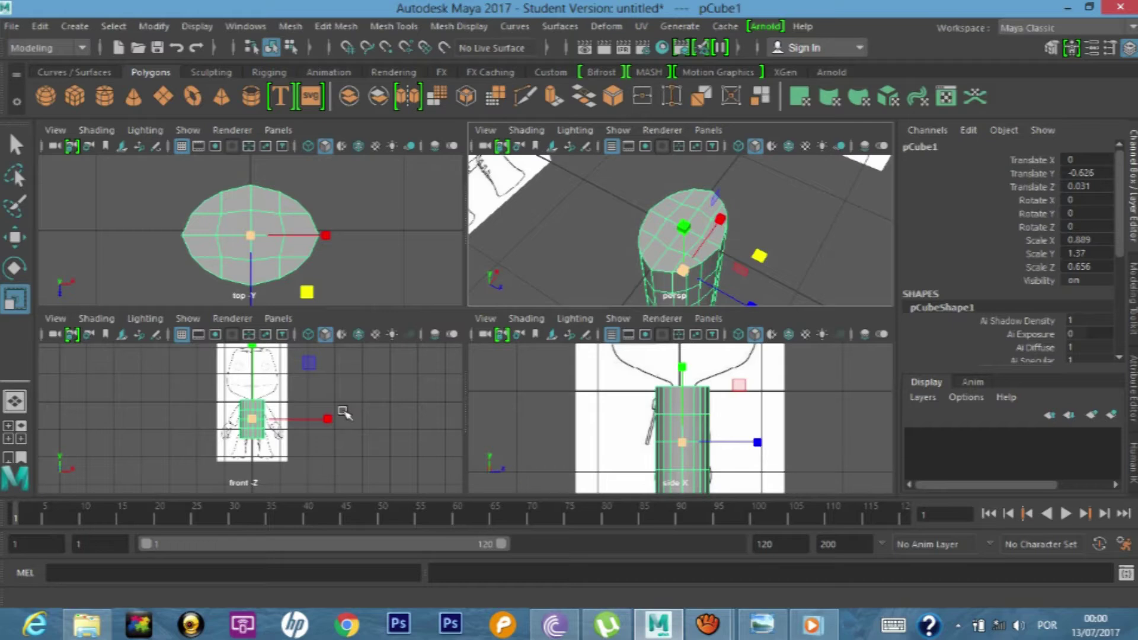
- Maximize the front view and zoom onto the top of the torso over the reference drawing
key("space")
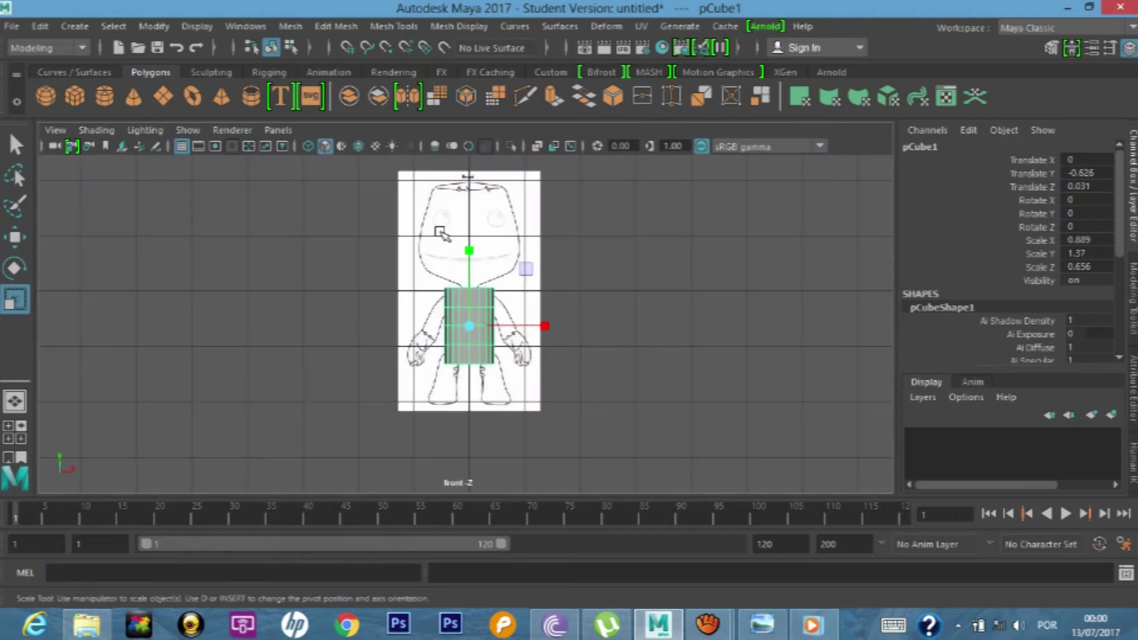
scroll(439, 231, "up", 2)
scroll(436, 237, "up", 2)
scroll(437, 237, "up", 2)
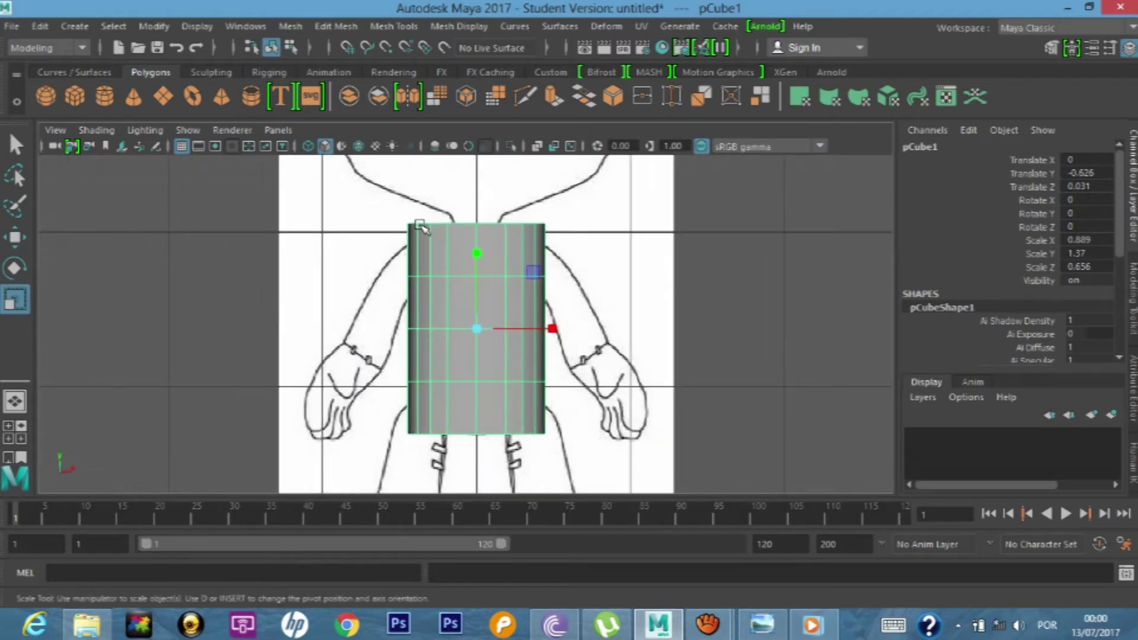
key("5")
key("4")
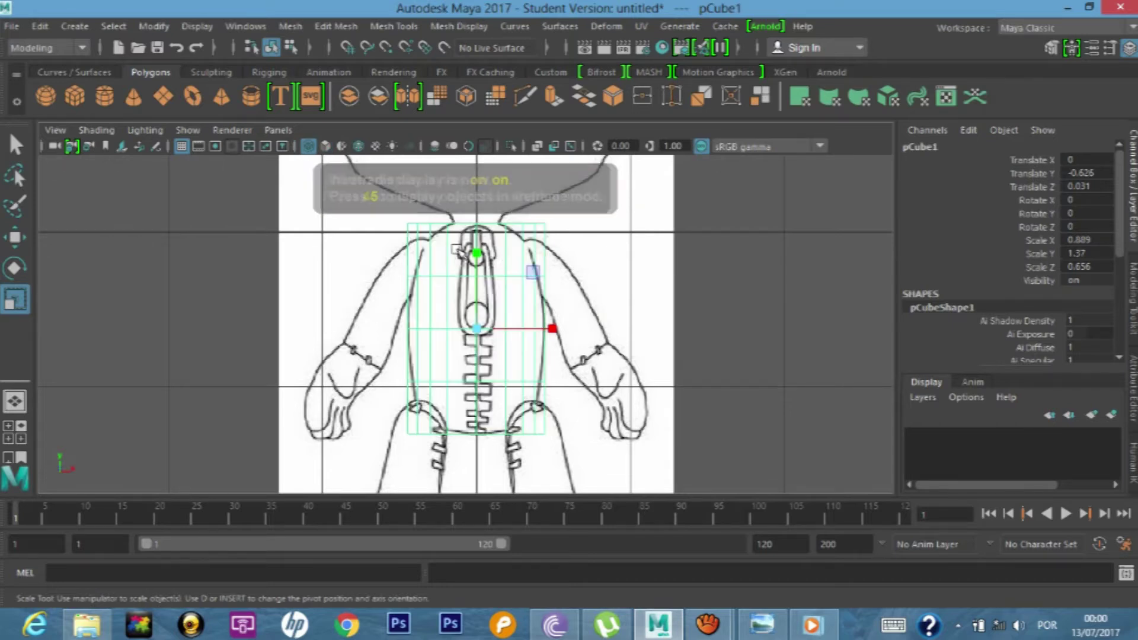
scroll(385, 240, "up", 1)
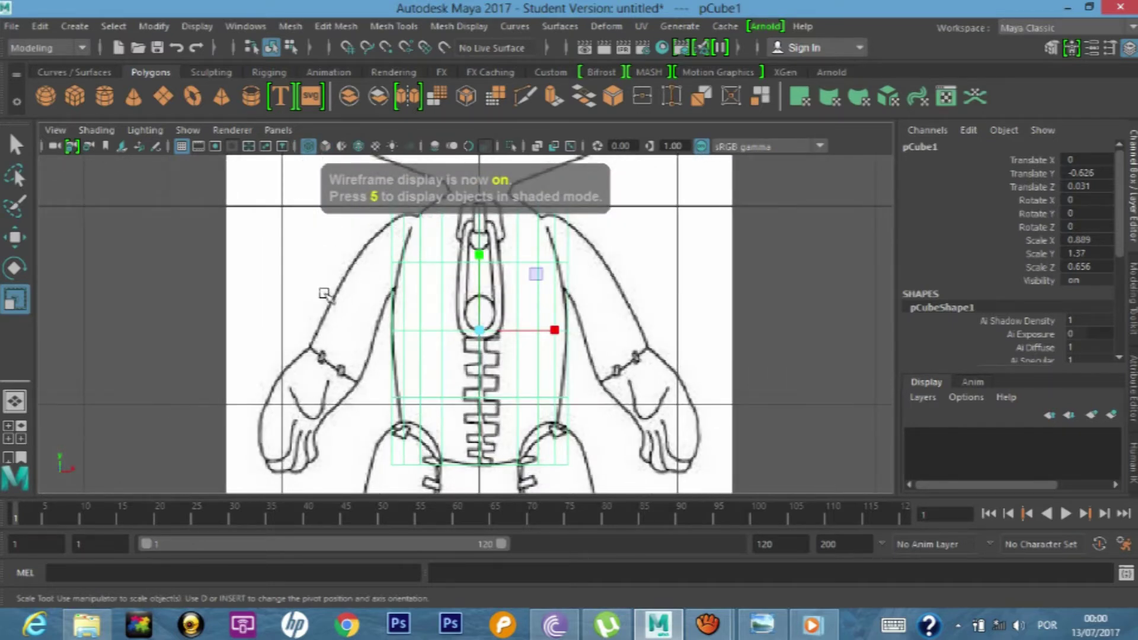
middle_click_drag(323, 291, 318, 322, "alt")
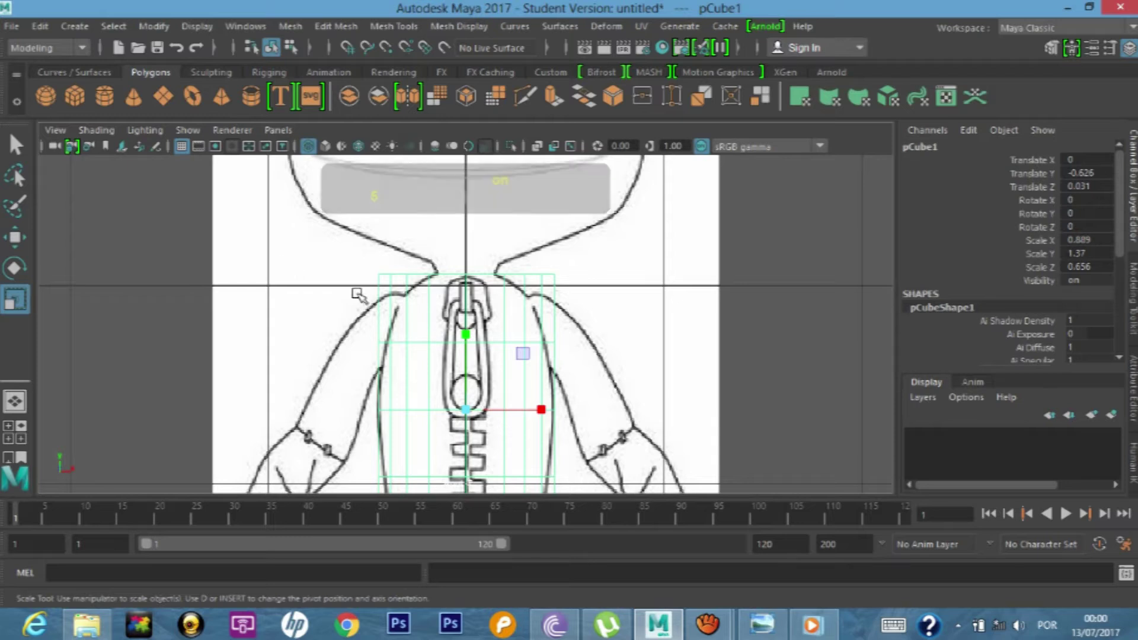
key("5")
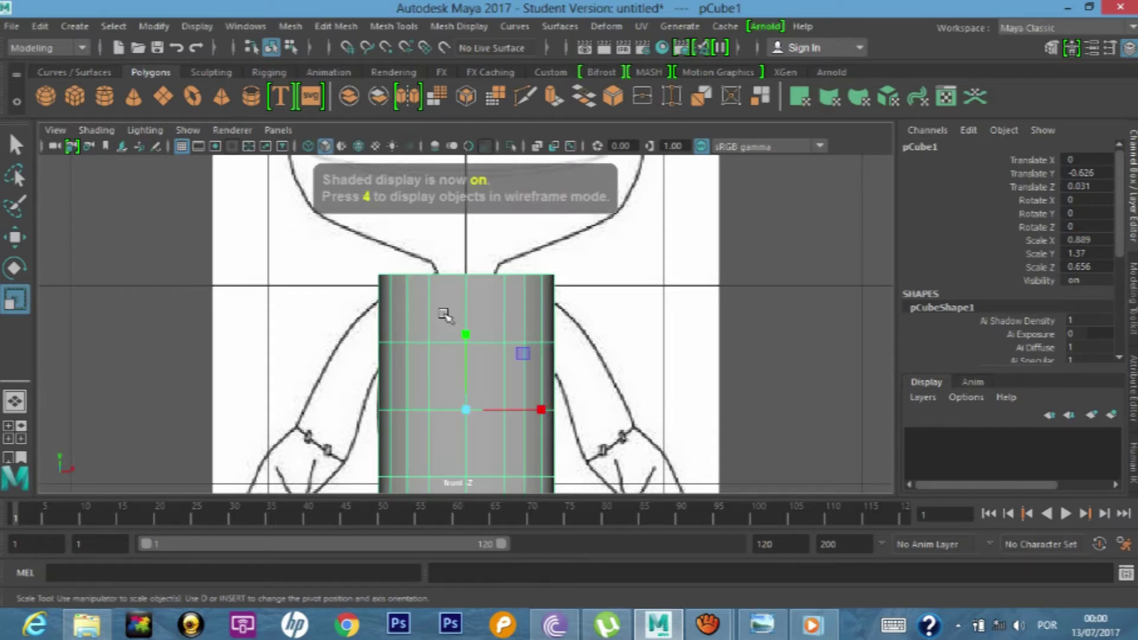
- In vertex mode, select pCube1's top vertex row and scale it inward along X to the neck width
right_click(447, 317)
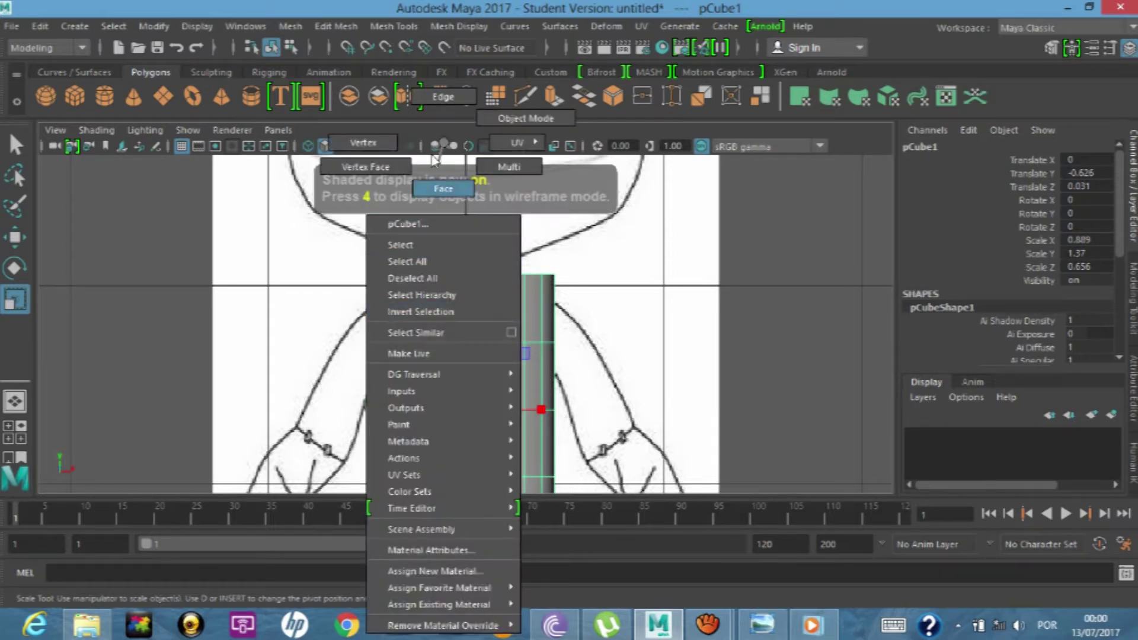
left_click(363, 143)
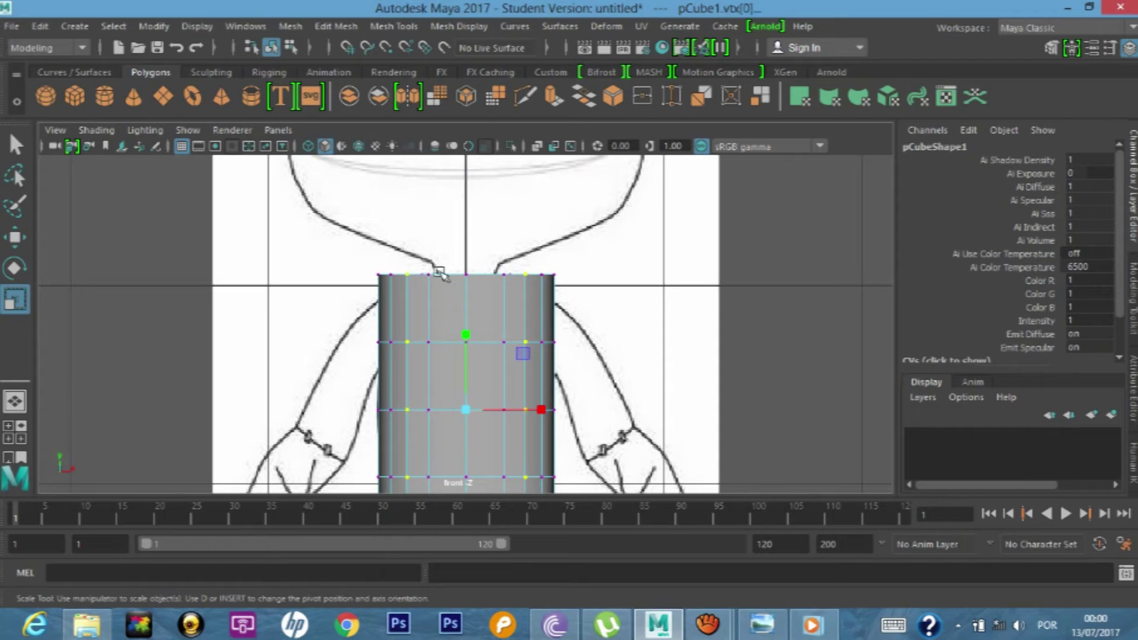
left_click_drag(589, 287, 600, 290)
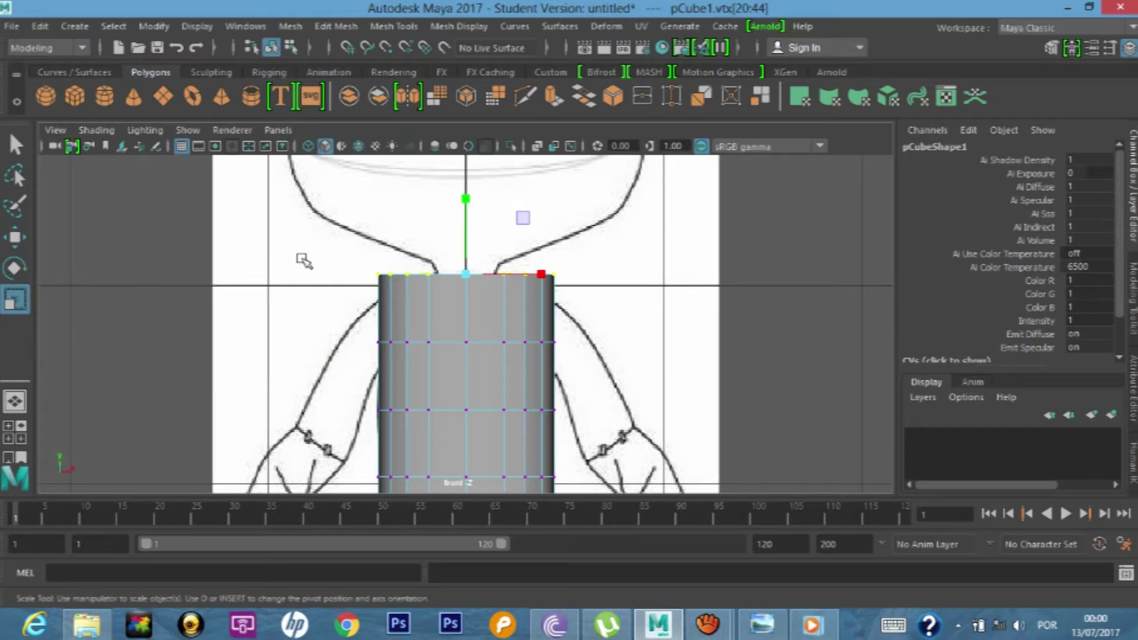
key("4")
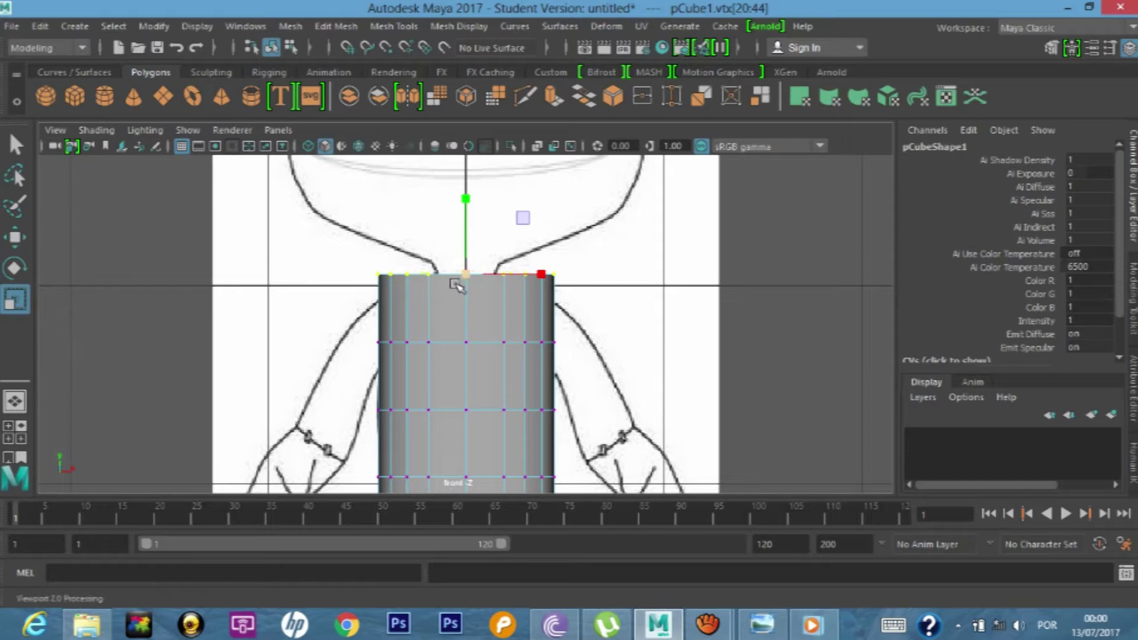
scroll(445, 267, "up", 3)
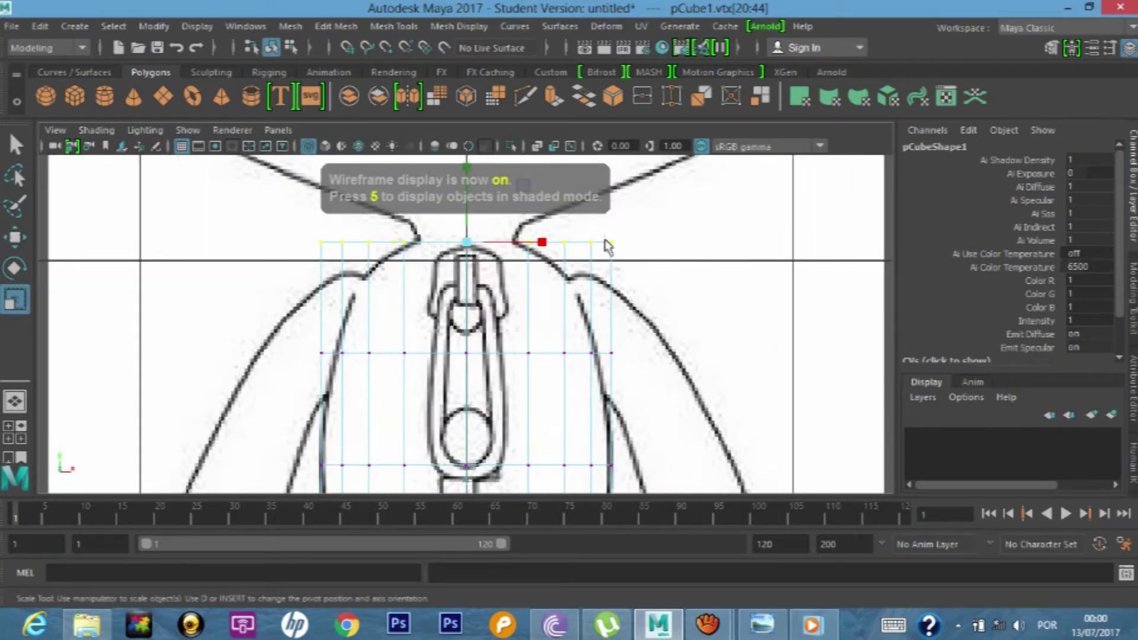
left_click_drag(542, 245, 499, 256)
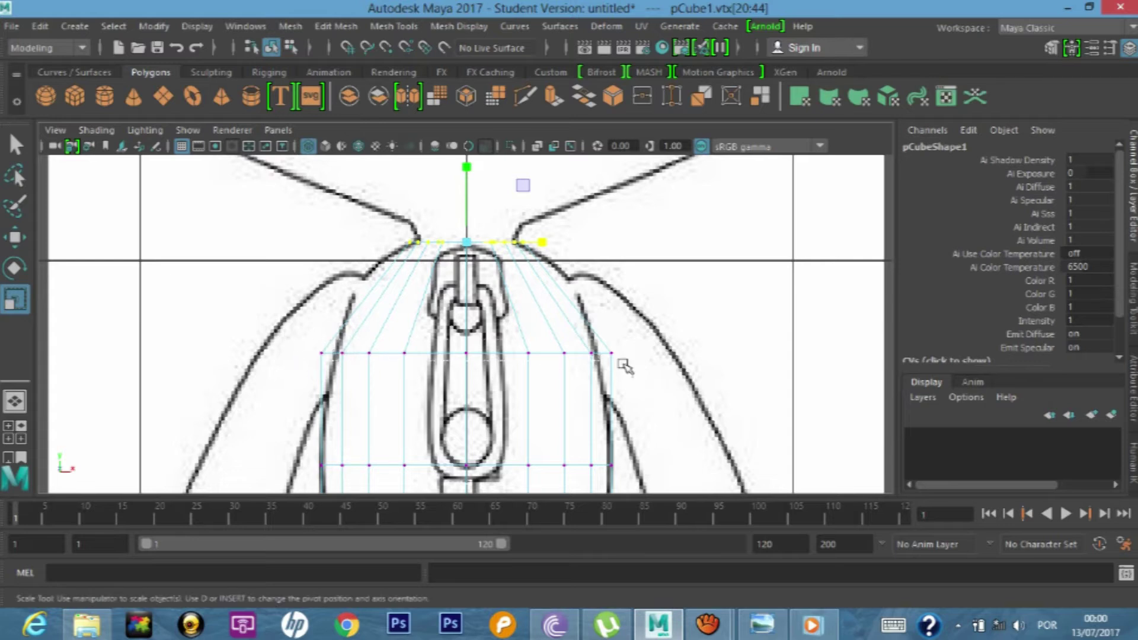
key("Down")
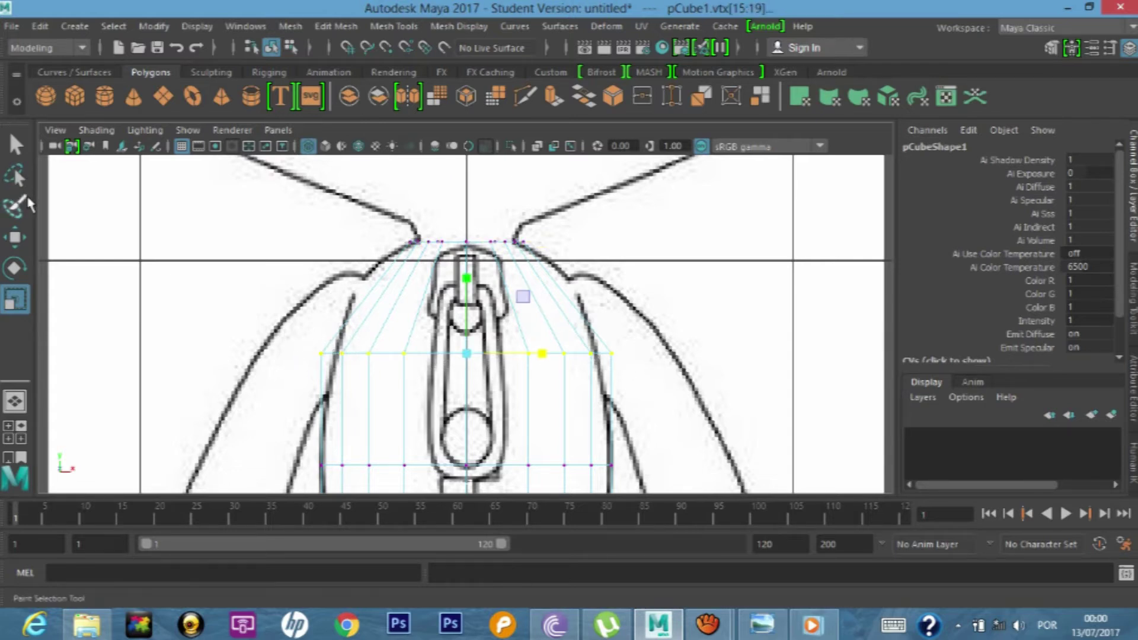
- Raise and narrow the shoulder row and the middle row to follow the front torso outline
key("w")
left_click_drag(467, 275, 468, 201)
key("r")
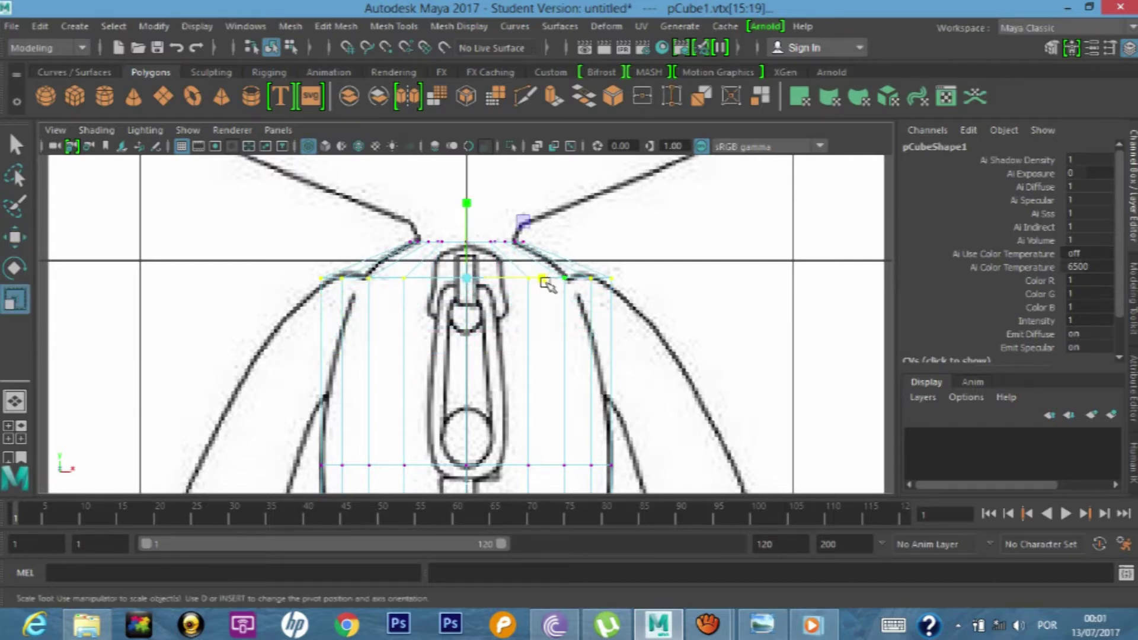
left_click_drag(543, 278, 521, 275)
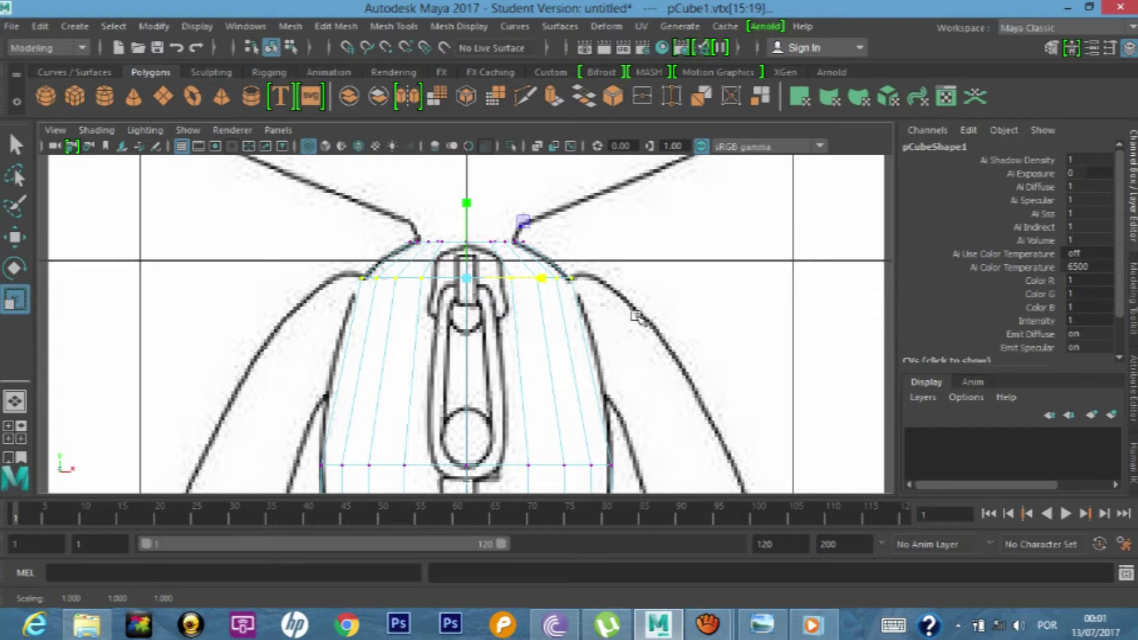
middle_click_drag(656, 337, 658, 236, "alt")
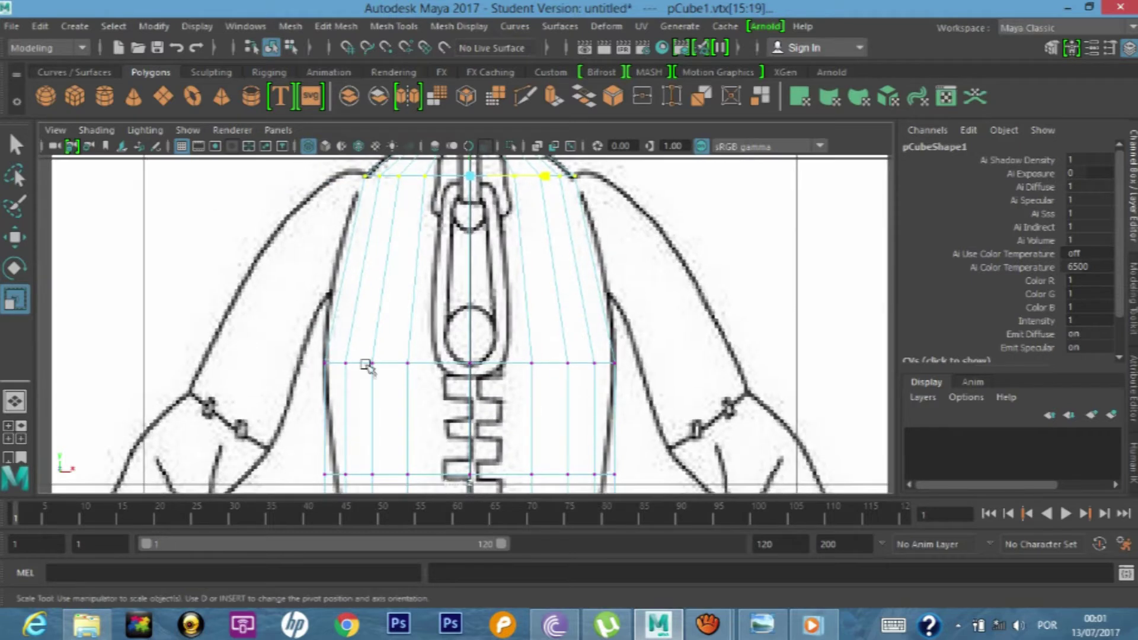
double_click(633, 386)
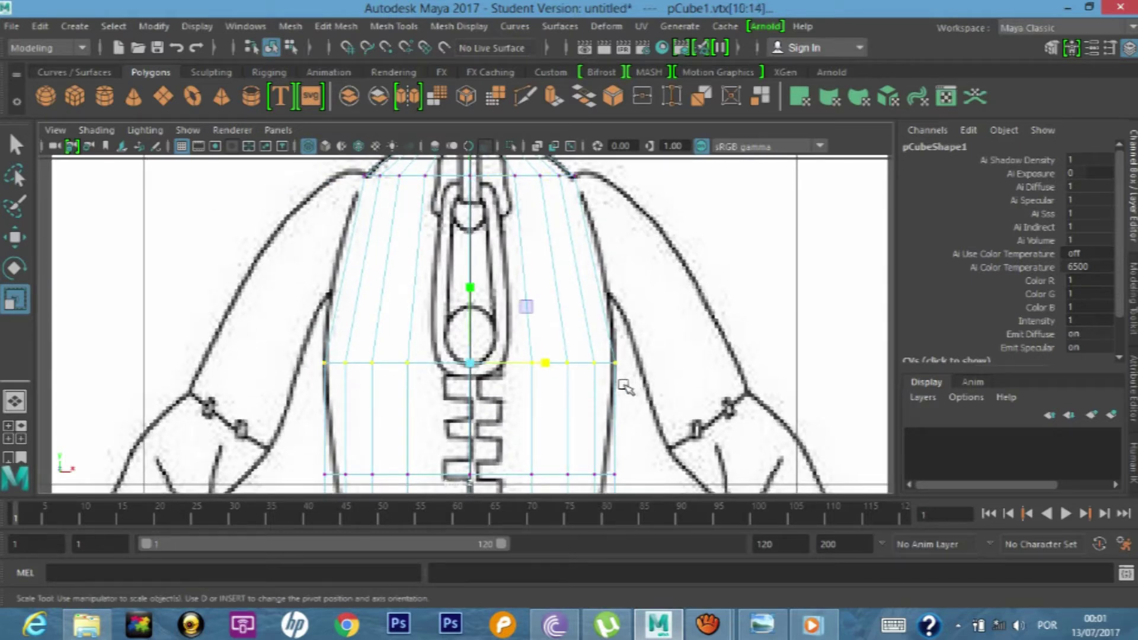
key("w")
left_click_drag(472, 283, 474, 213)
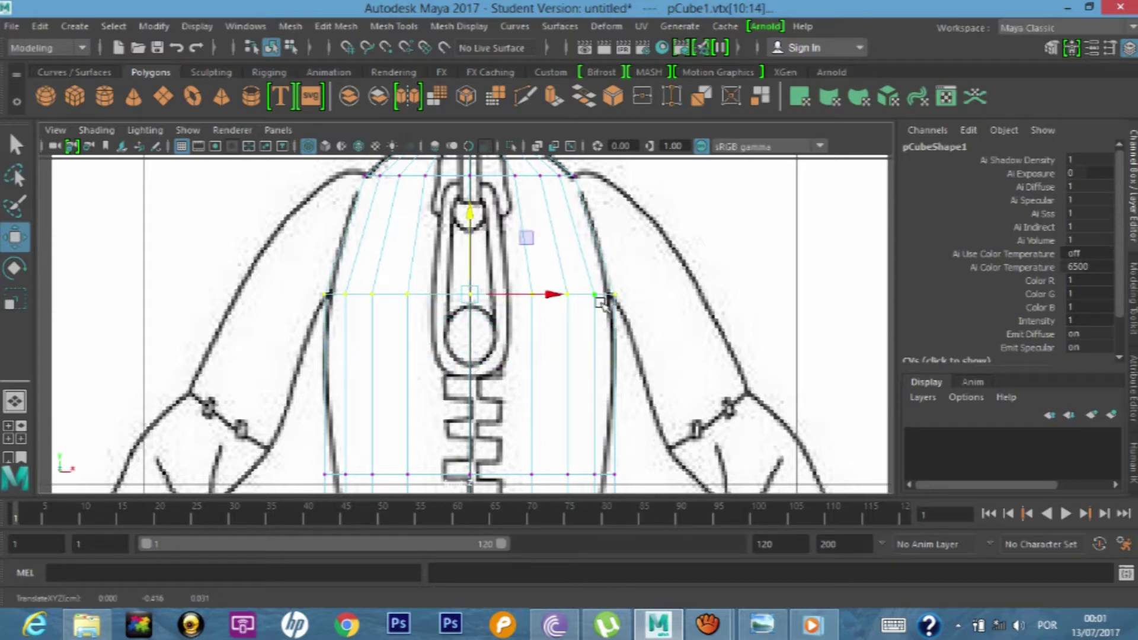
key("r")
left_click_drag(549, 297, 547, 298)
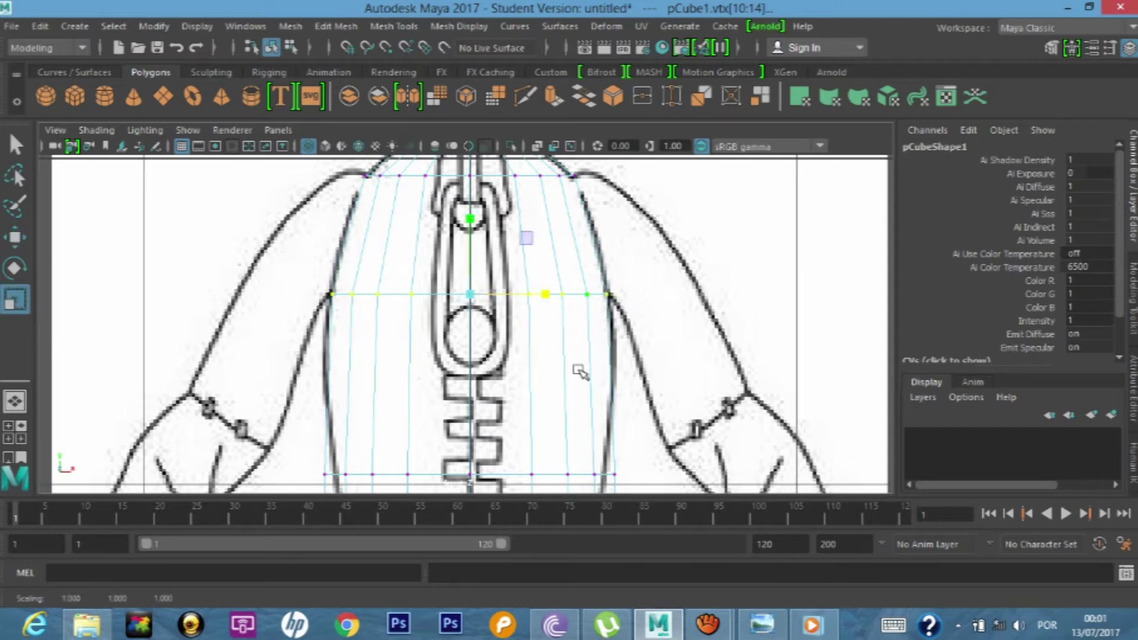
- Lower the next row to the hip line and narrow it, then pinch the bottom row inward
middle_click_drag(591, 406, 584, 246, "alt")
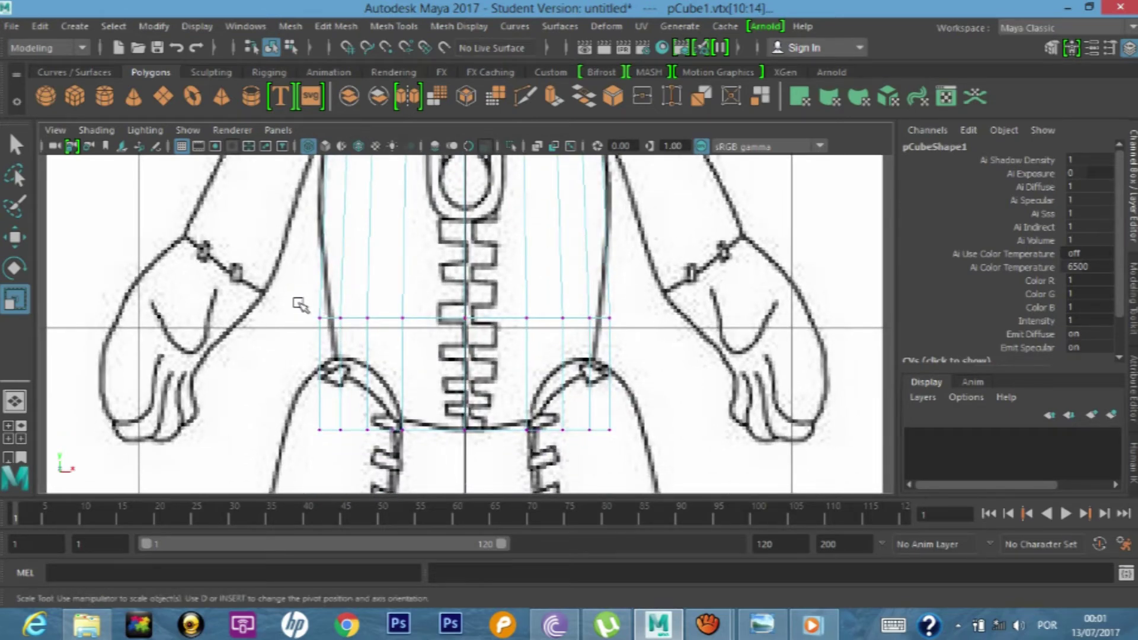
left_click_drag(299, 305, 710, 337)
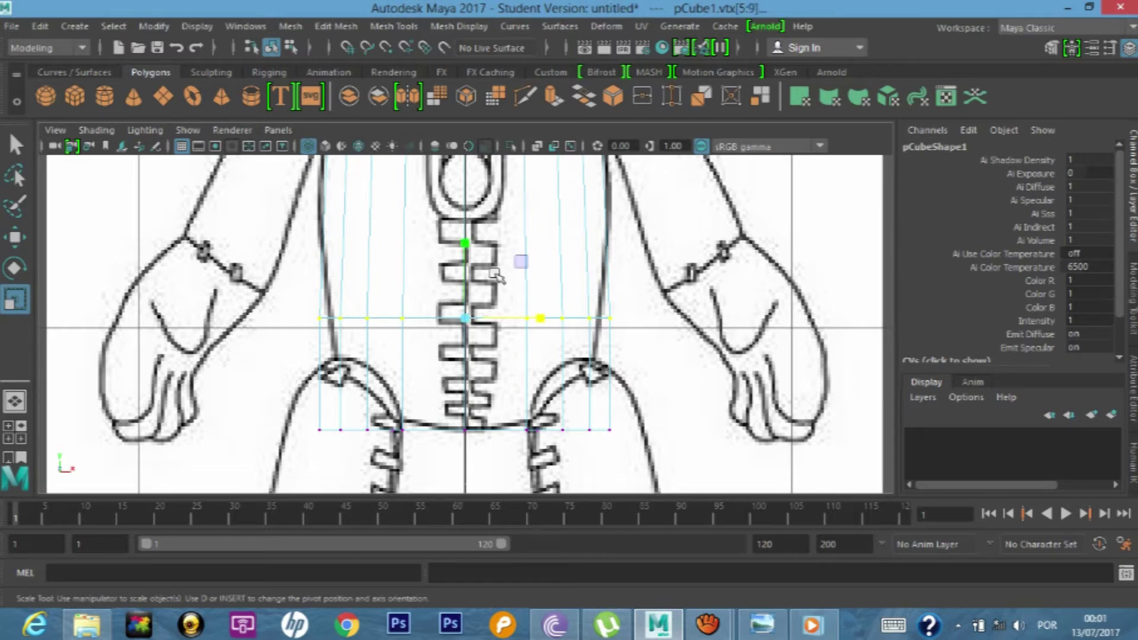
key("w")
left_click_drag(468, 247, 479, 281)
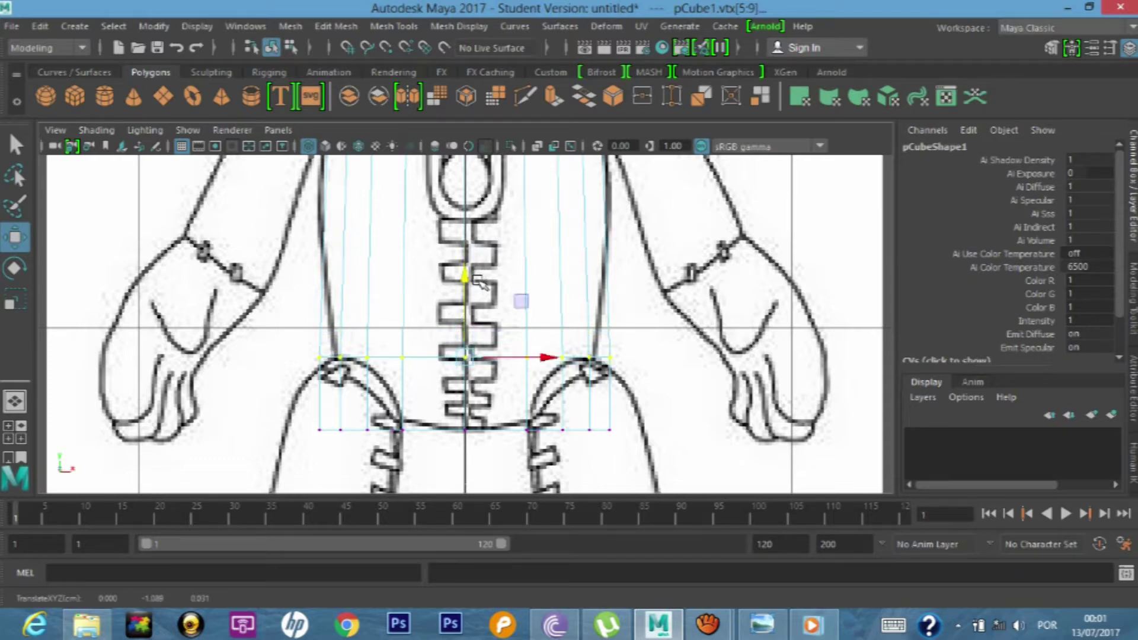
key("r")
left_click_drag(541, 360, 535, 361)
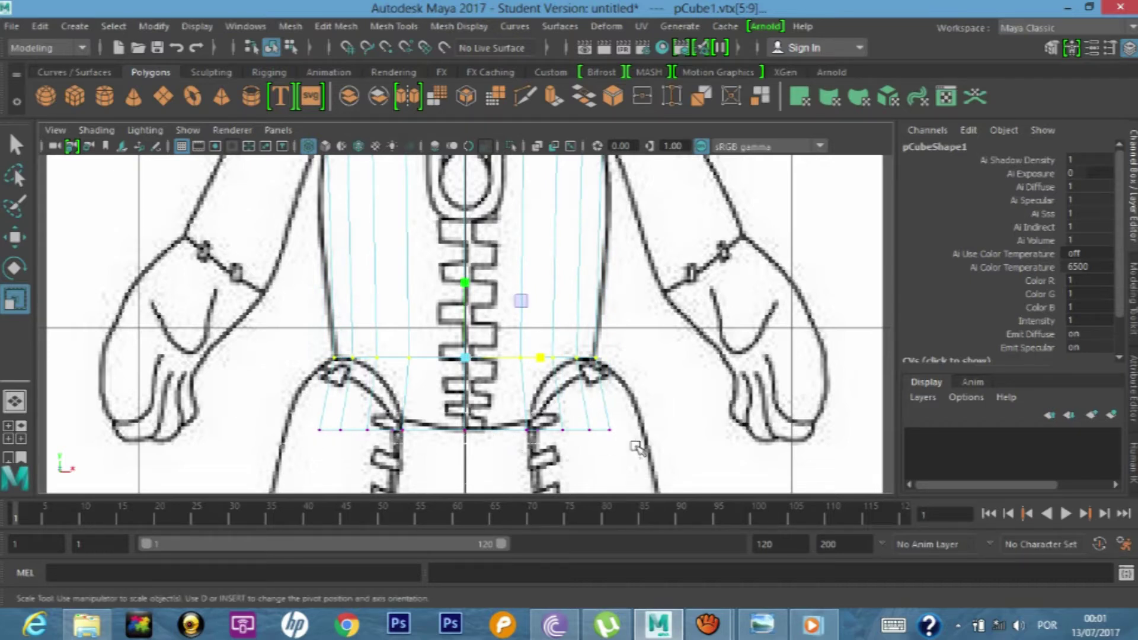
key("Down")
mouse_move(542, 428)
left_mouse_down()
mouse_move(486, 441)
mouse_move(520, 373)
left_mouse_up()
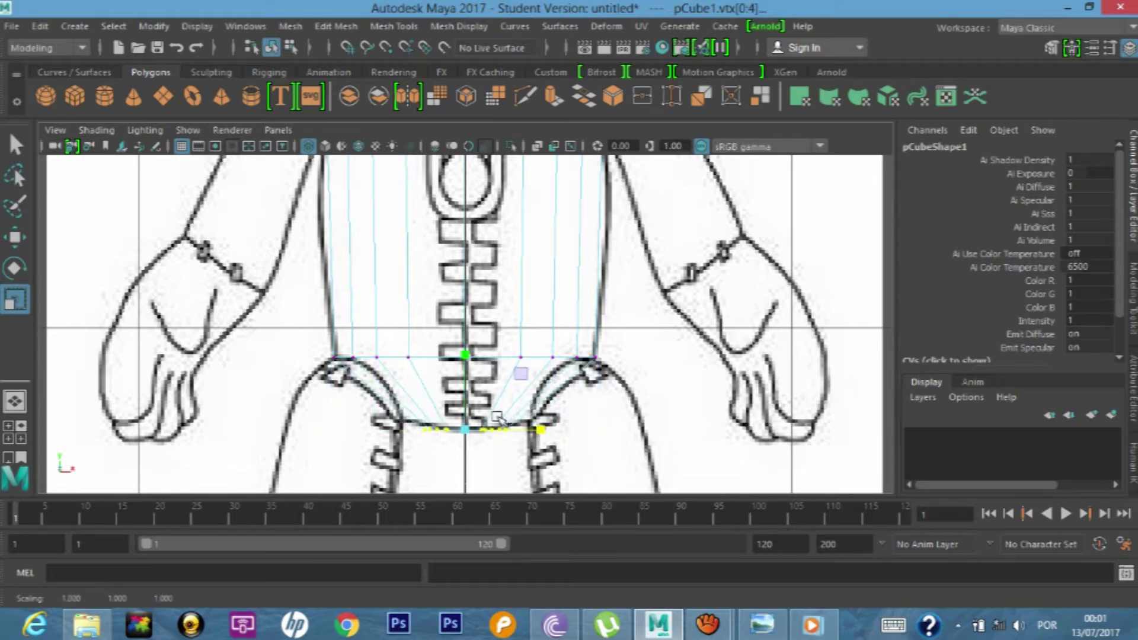
scroll(531, 309, "down", 5)
- Show the tapered torso shaded and maximize the side view from the four-view layout
key("5")
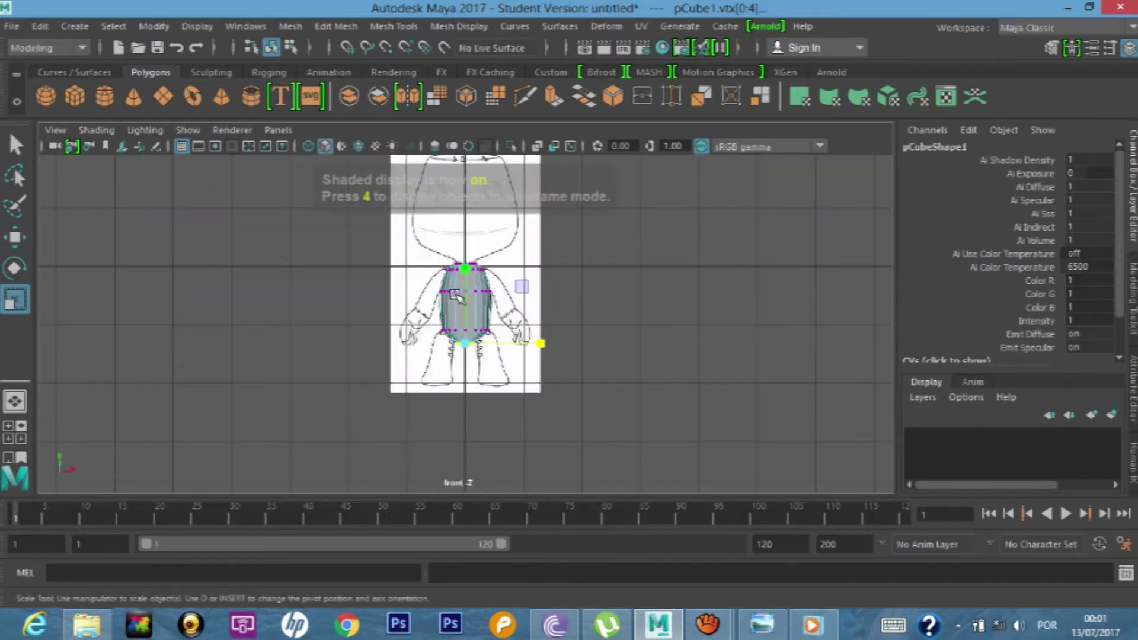
scroll(456, 293, "up", 3)
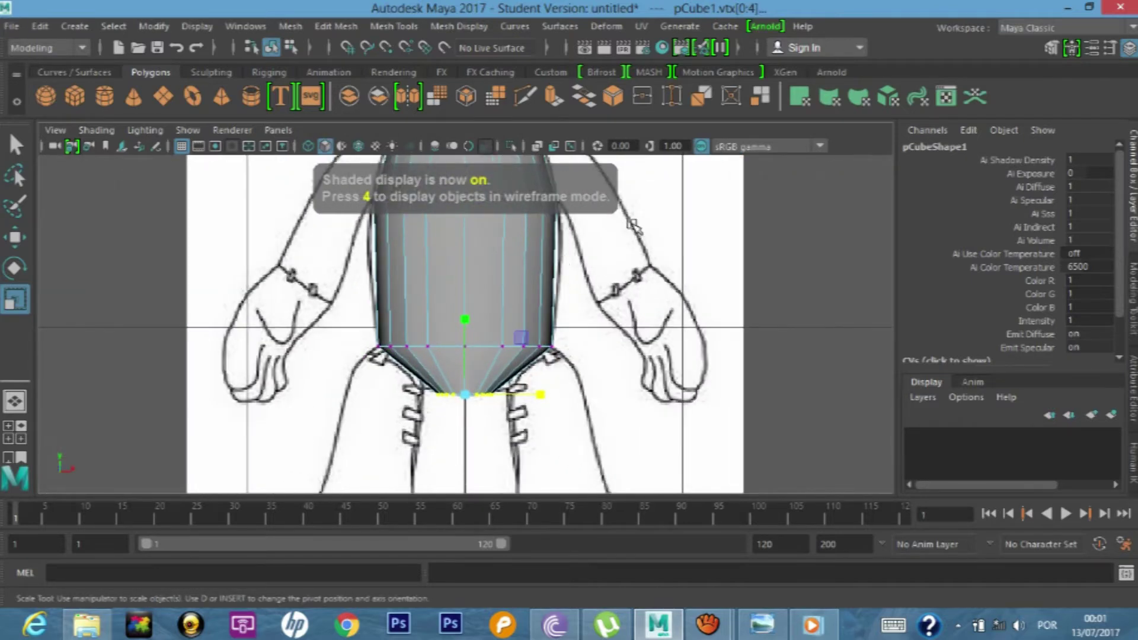
middle_click_drag(517, 246, 520, 304, "alt")
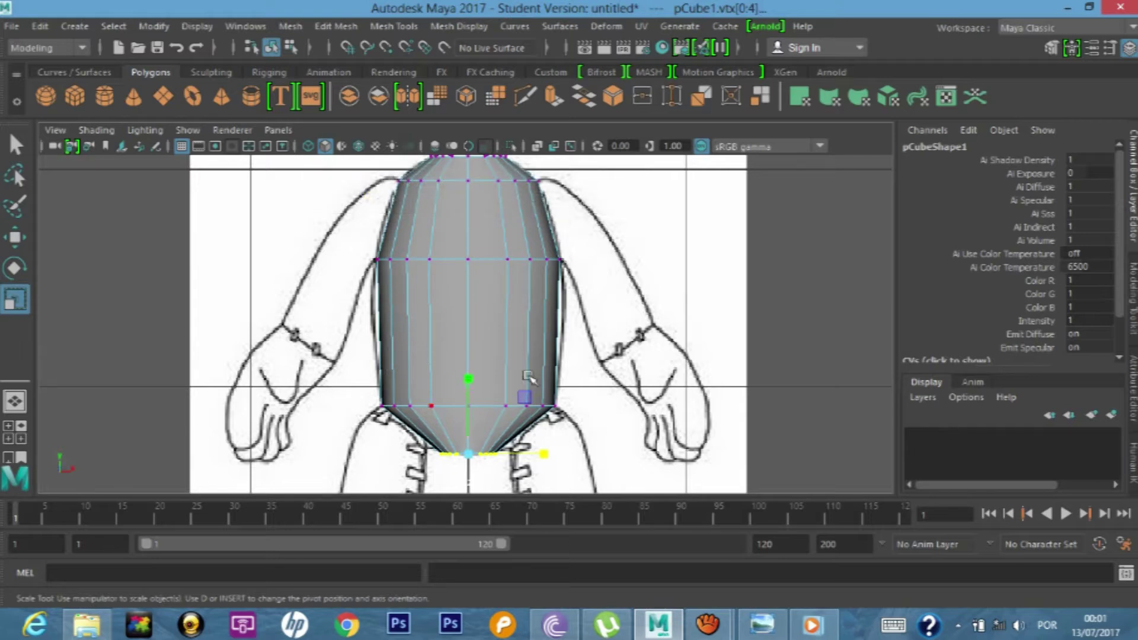
scroll(392, 263, "down", 5)
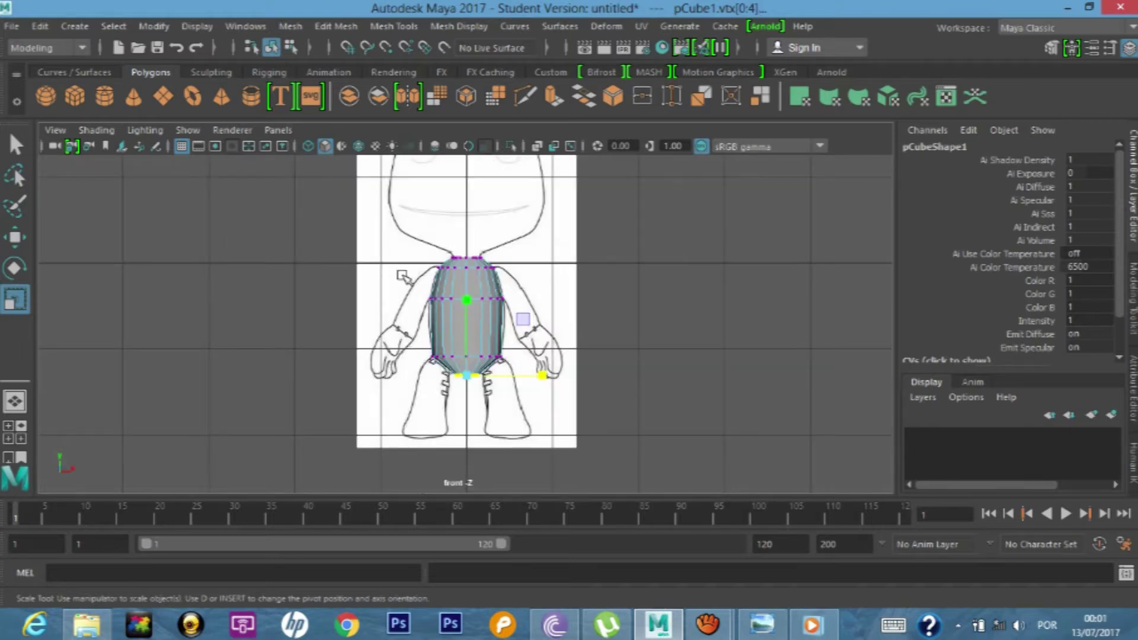
key("space")
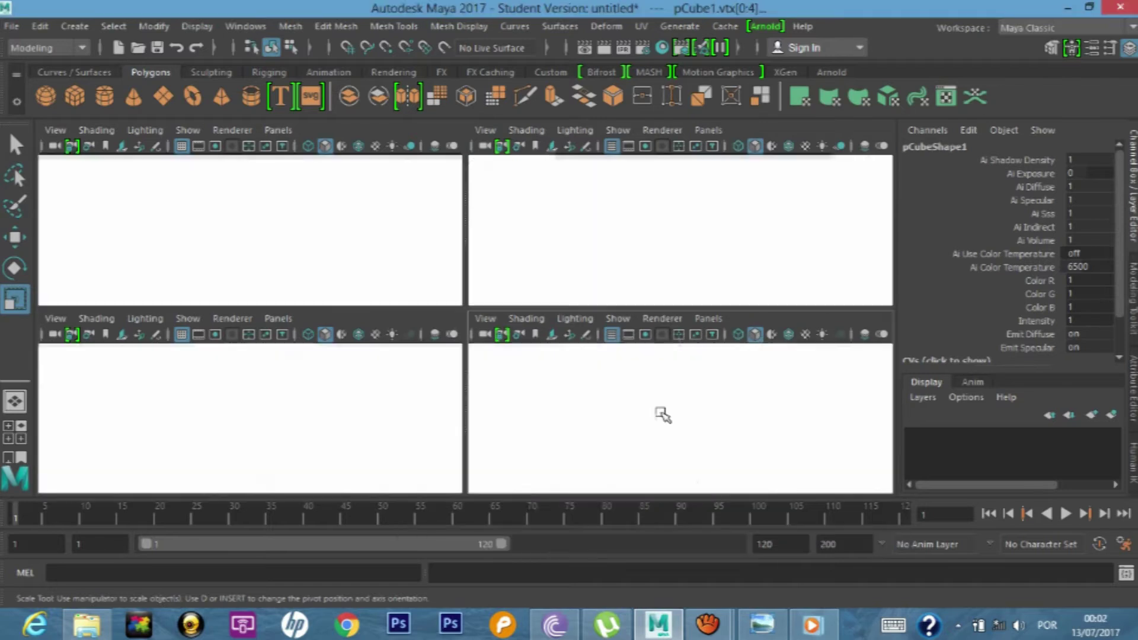
key("space")
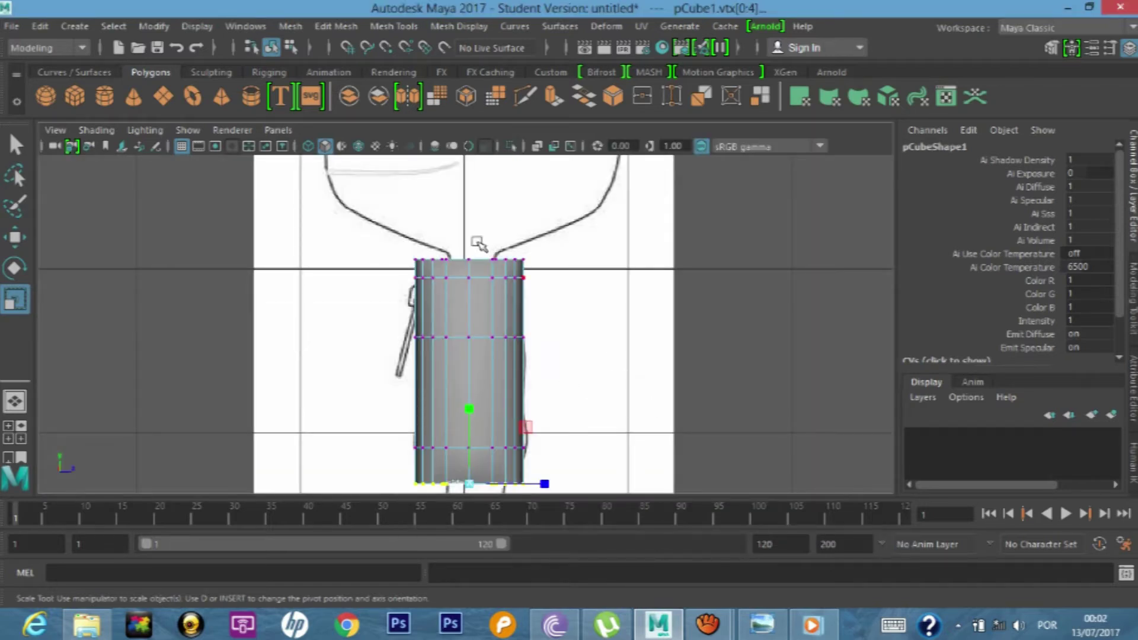
- In side-view wireframe, select the top vertex row and narrow it toward the neck width
key("4")
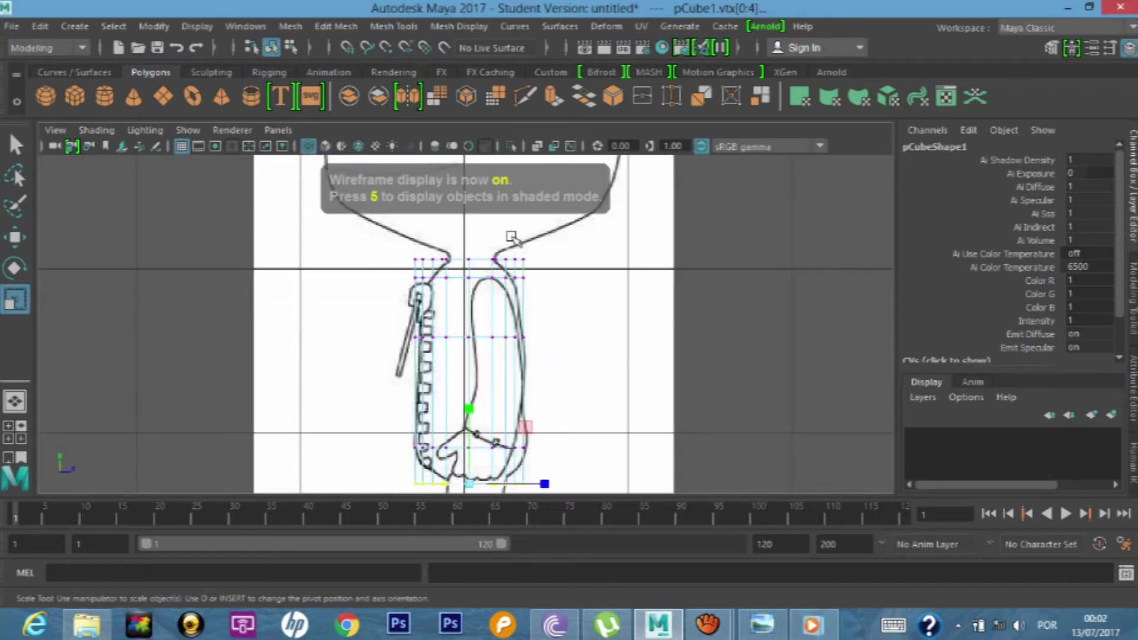
scroll(508, 238, "up", 3)
scroll(584, 229, "up", 2)
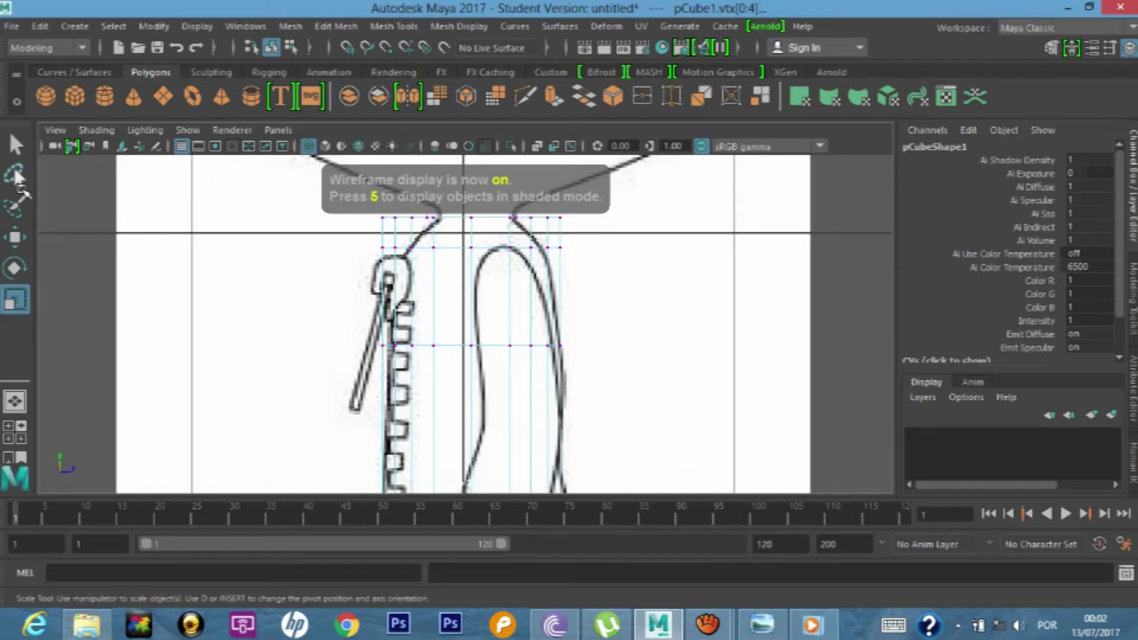
left_click(14, 145)
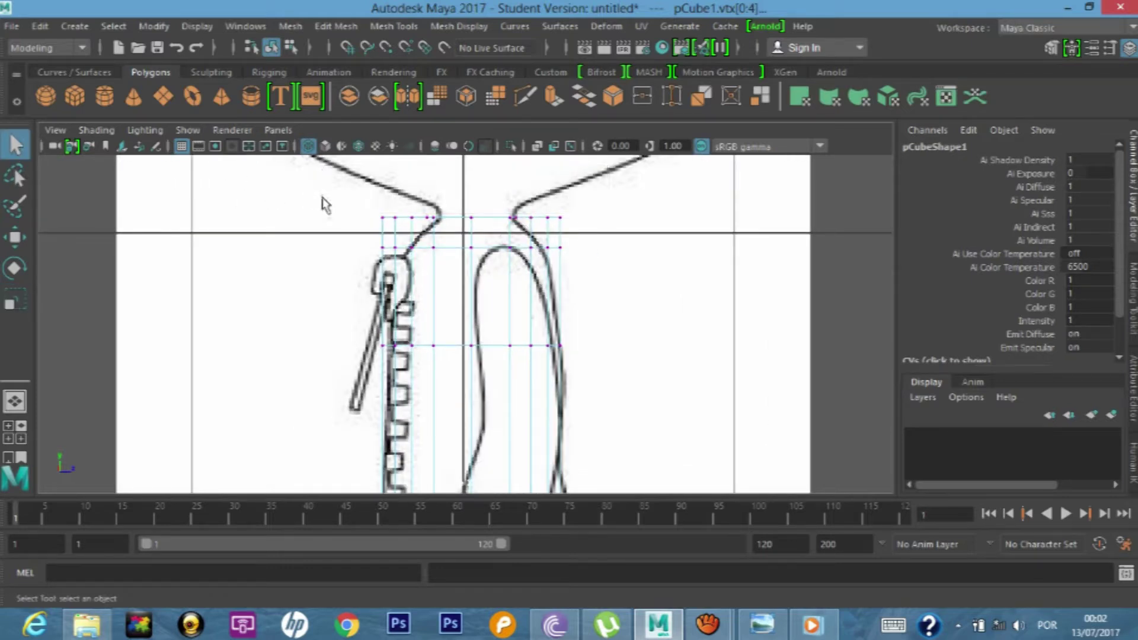
left_click_drag(367, 202, 602, 234)
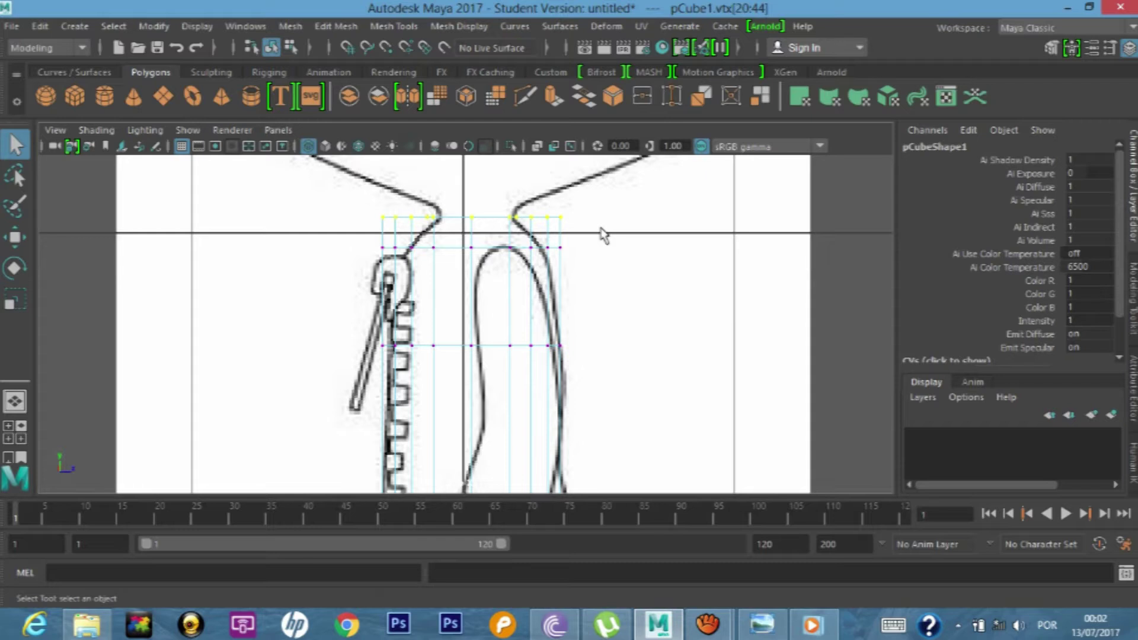
key("r")
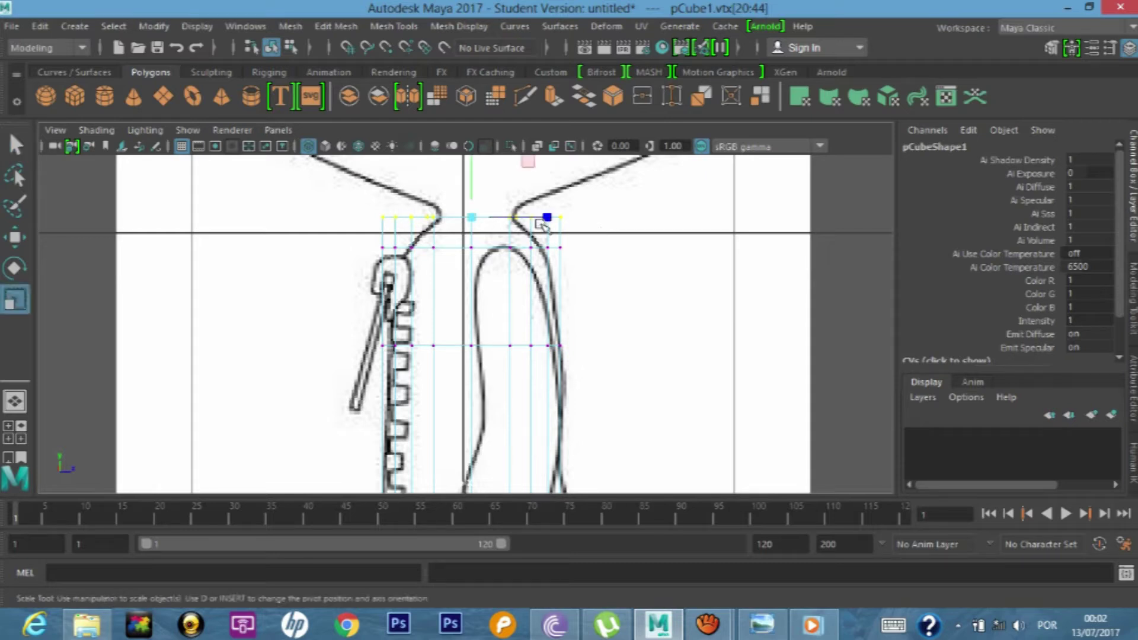
left_click_drag(546, 217, 501, 218)
- Flatten the neck vertices into a level row and nudge them onto the neckline
scroll(473, 198, "up", 2)
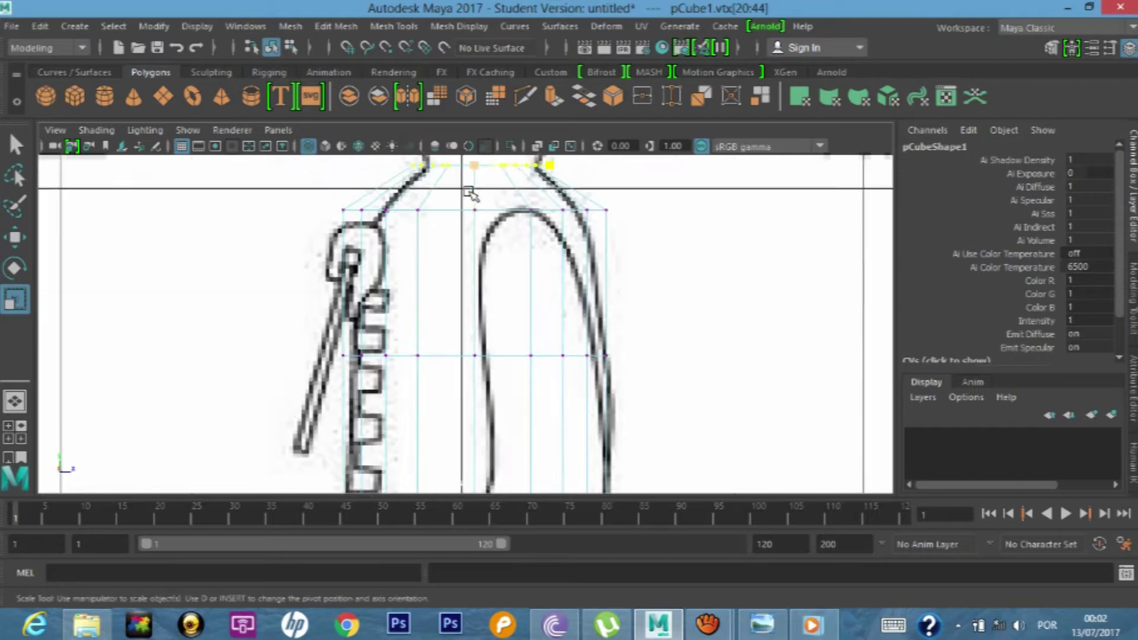
middle_click_drag(617, 199, 610, 363, "alt")
scroll(551, 325, "up", 2)
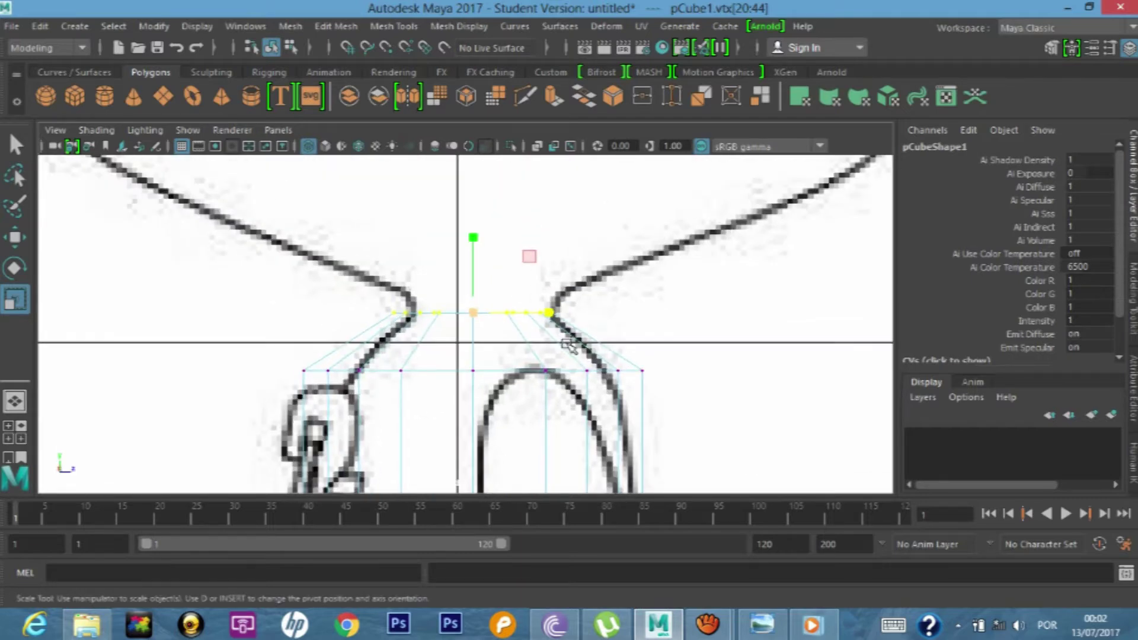
left_click_drag(548, 309, 548, 308)
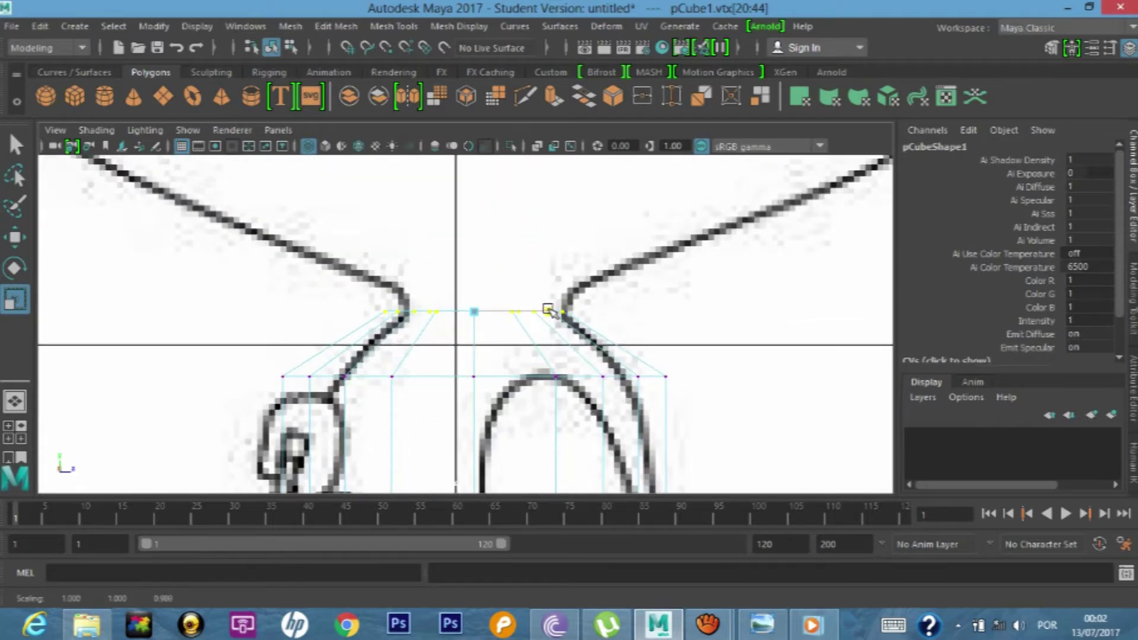
key("w")
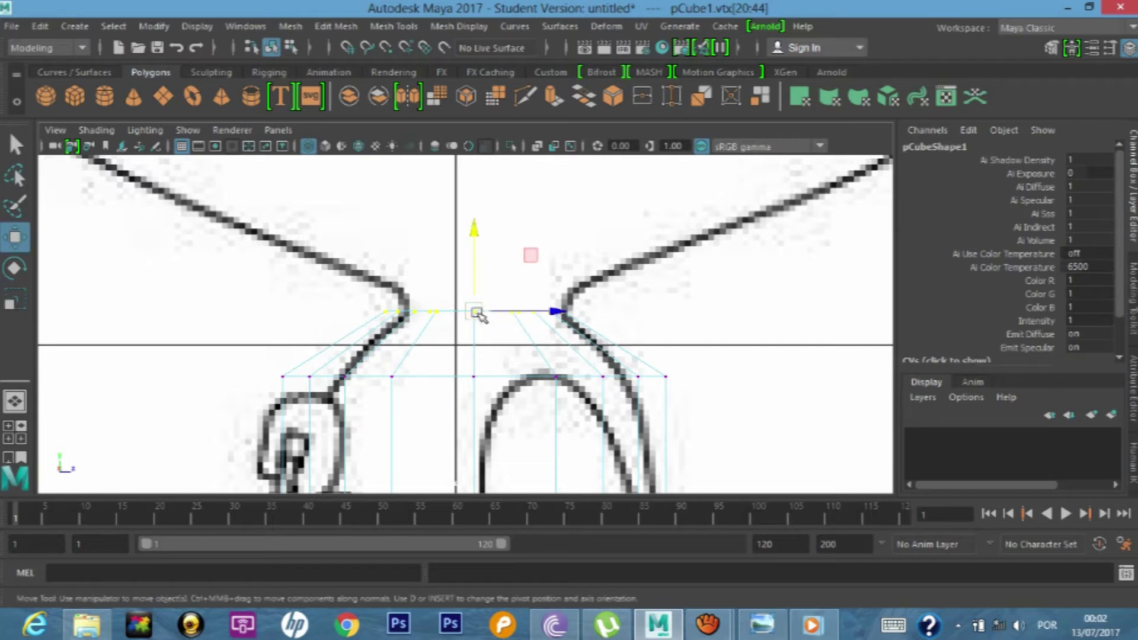
middle_click_drag(558, 310, 571, 316)
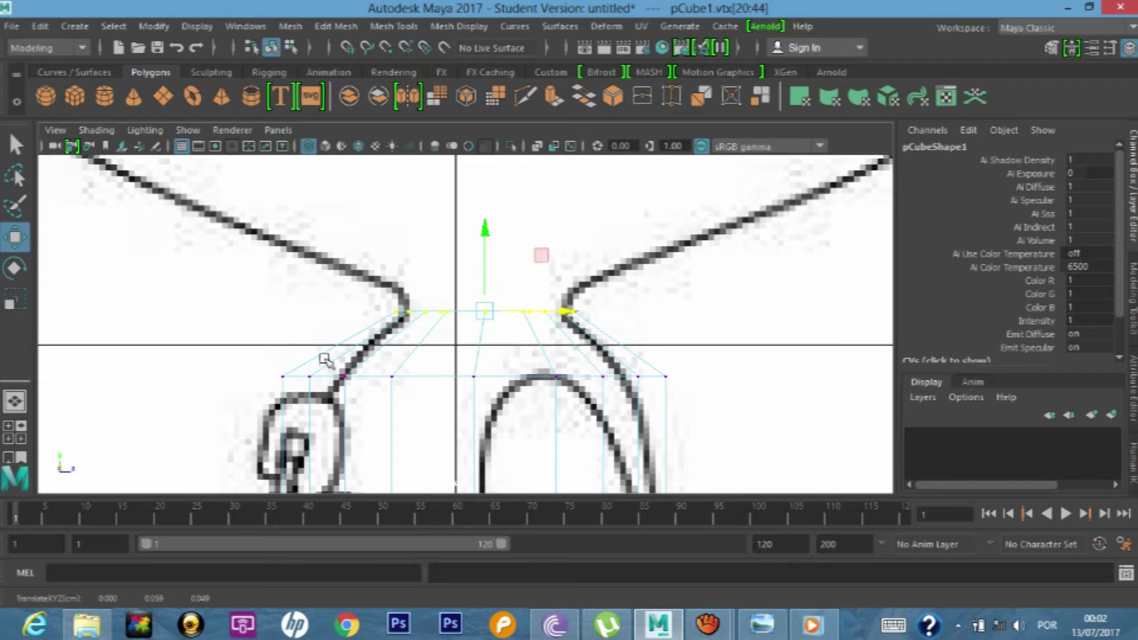
- Narrow the shoulder row and shift it right to match the side drawing
key("Down")
key("r")
left_click_drag(553, 380, 535, 382)
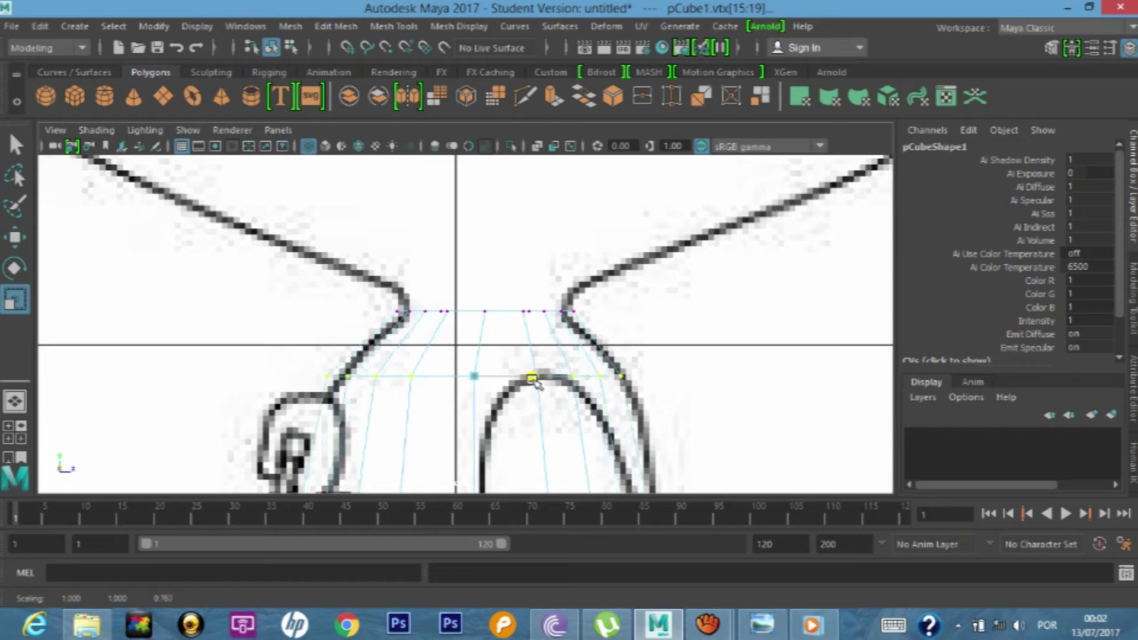
key("w")
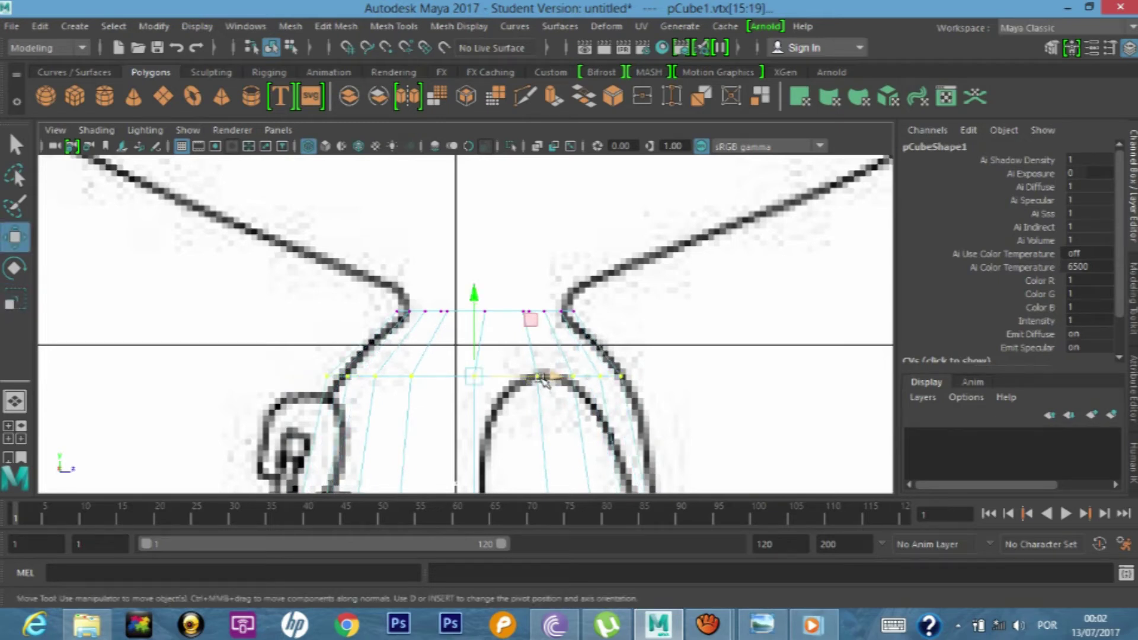
left_click_drag(553, 378, 557, 379)
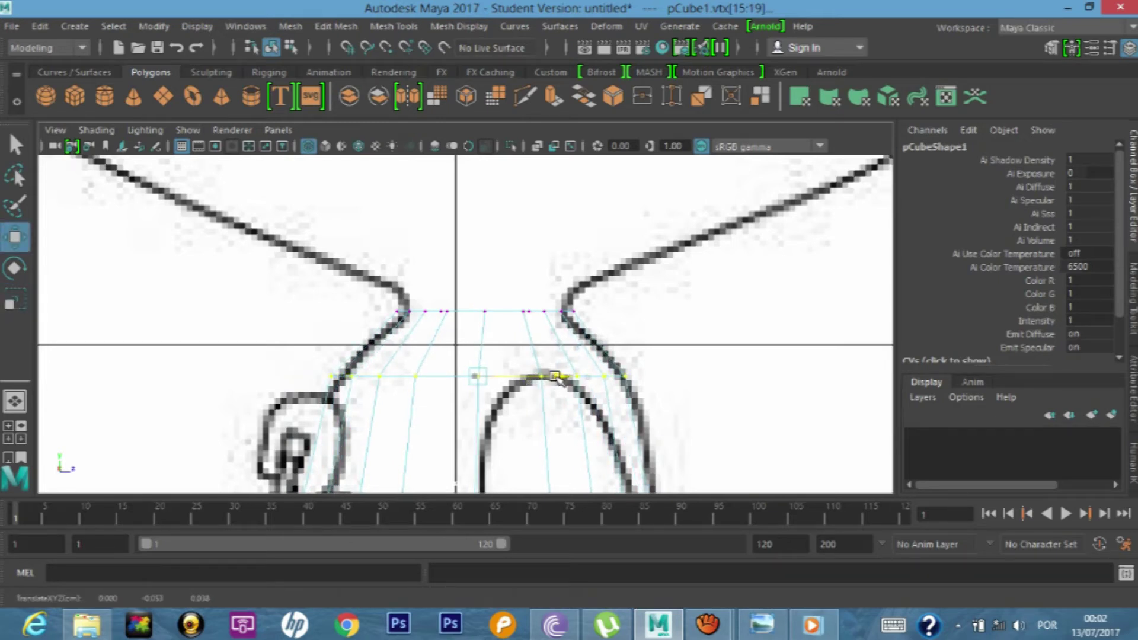
key("r")
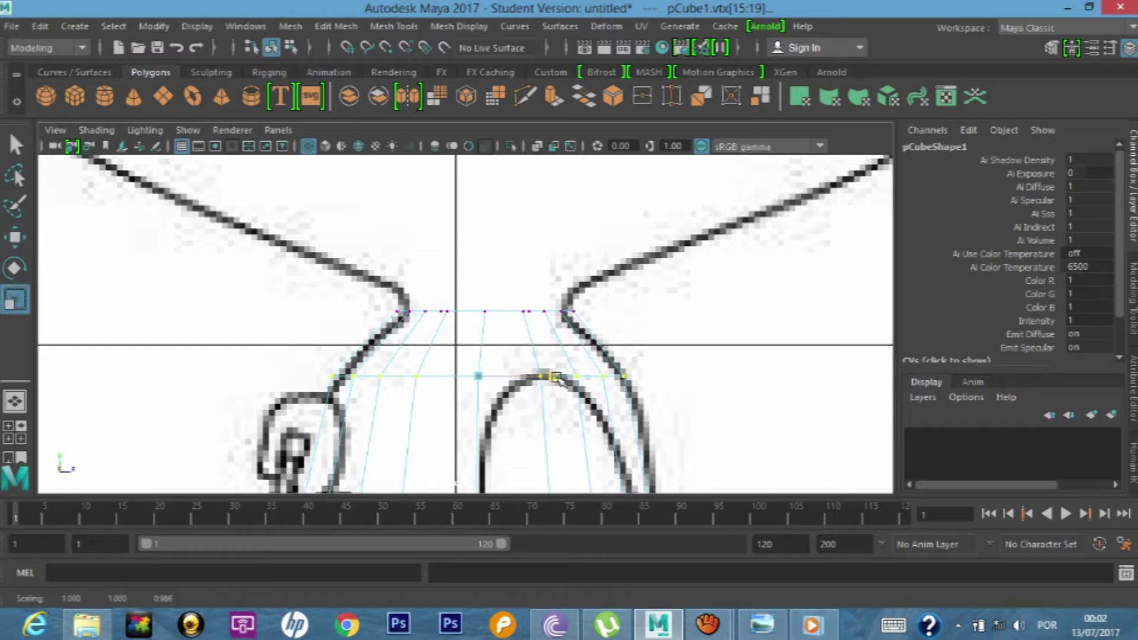
left_click_drag(557, 380, 560, 380)
key("w")
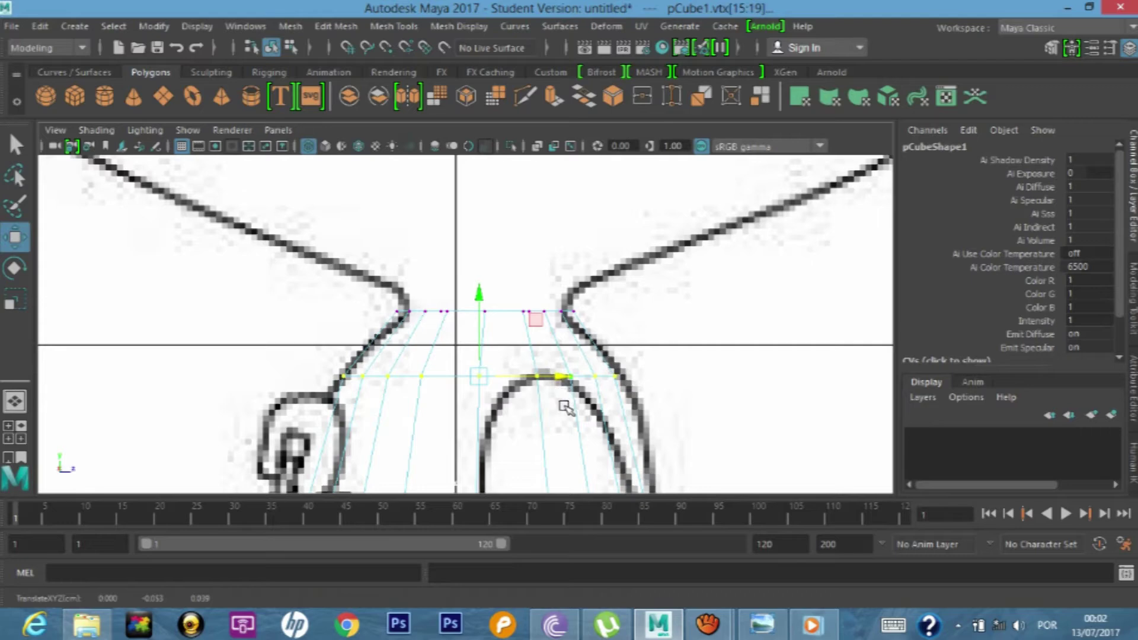
- Select the chest row, narrow it slightly and shift it to fit the outline
middle_click_drag(563, 445, 567, 280, "alt")
middle_click_drag(567, 402, 560, 296, "alt")
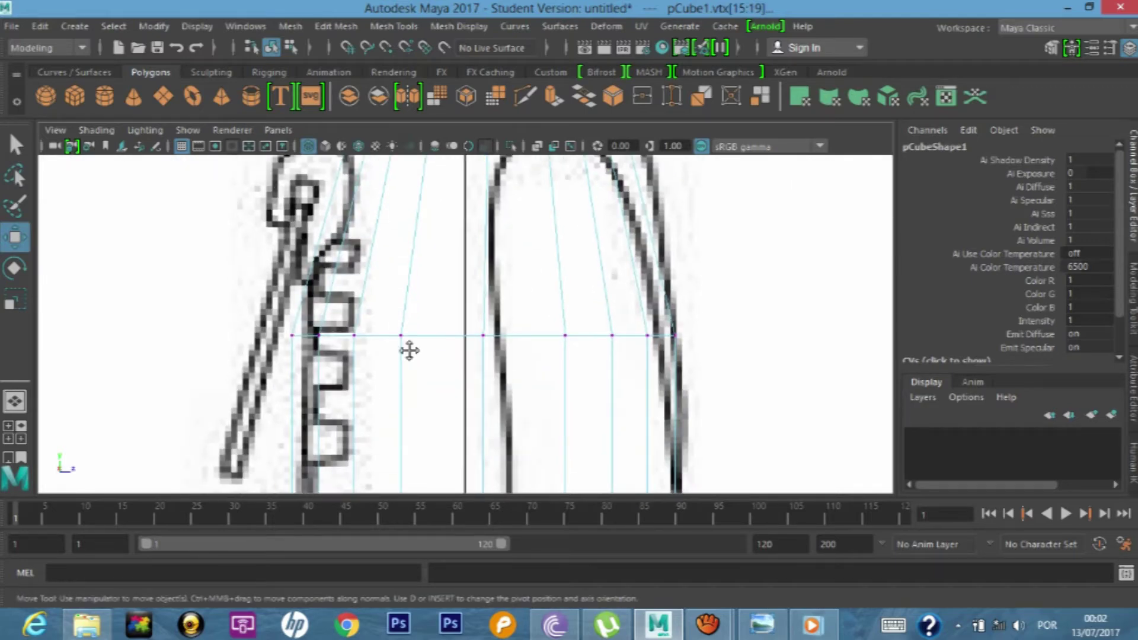
mouse_move(231, 312)
left_mouse_down()
mouse_move(672, 357)
mouse_move(720, 350)
left_mouse_up()
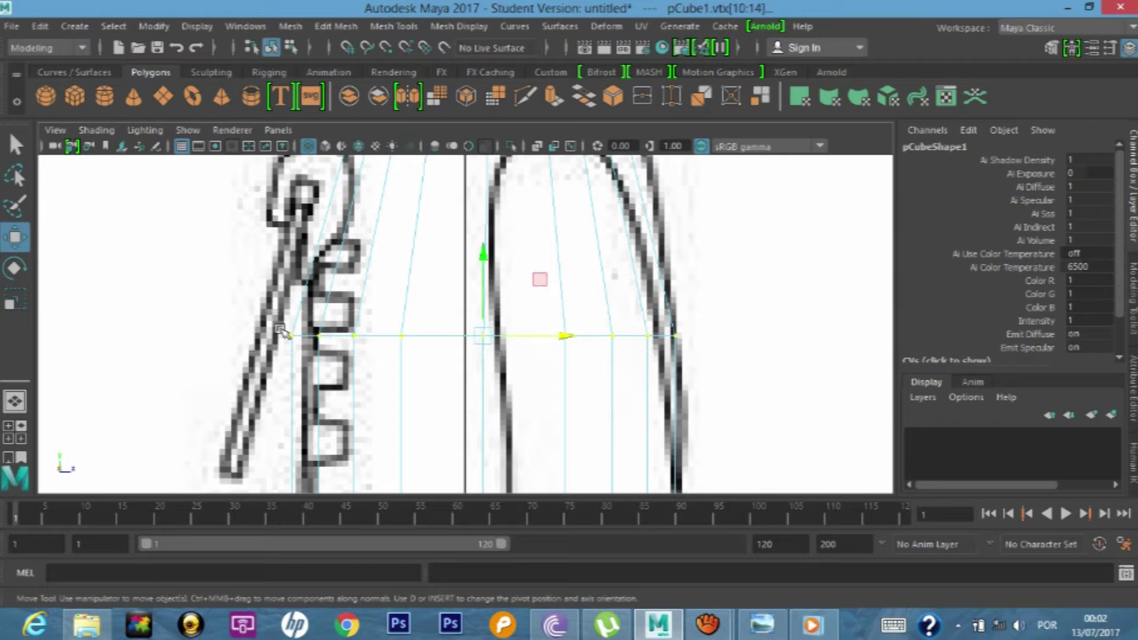
key("r")
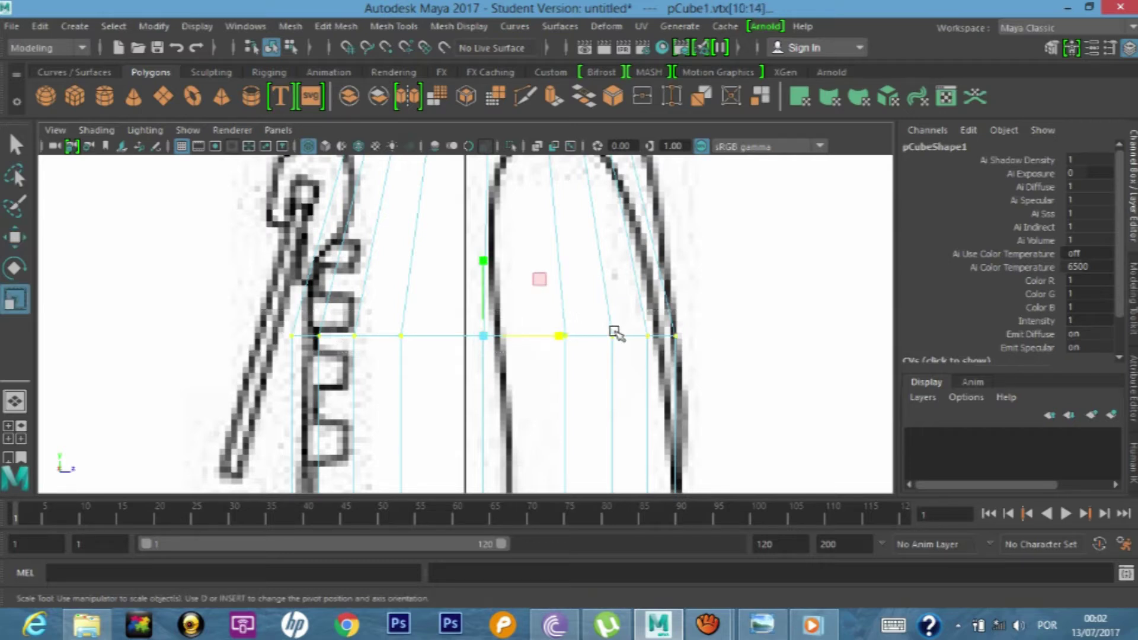
left_click_drag(561, 335, 560, 336)
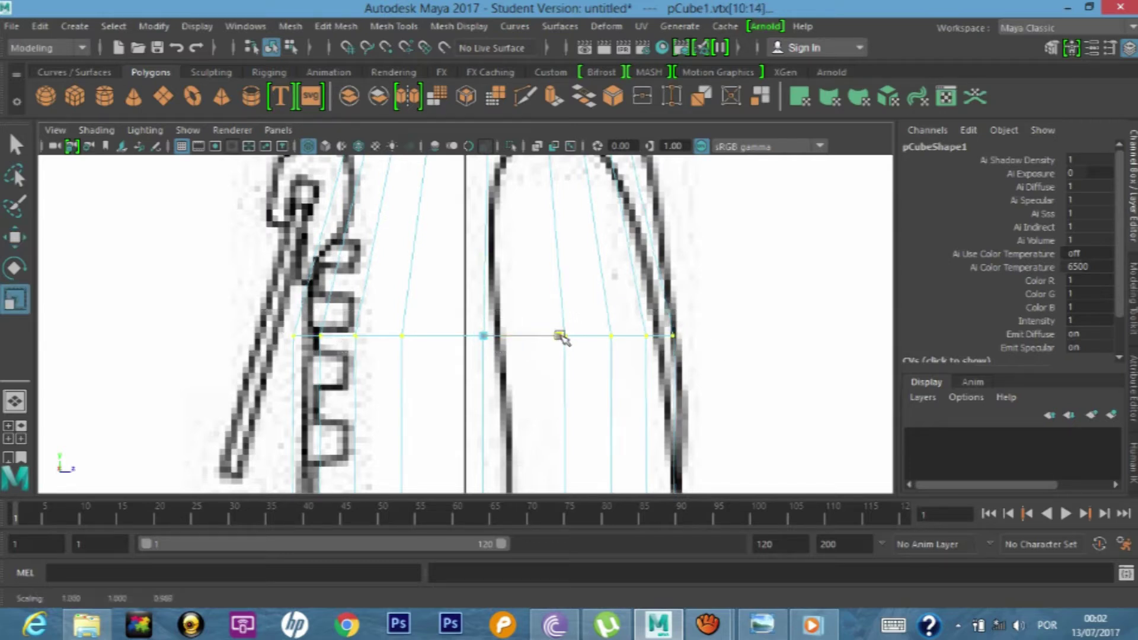
left_click(559, 336)
key("w")
left_click_drag(568, 337, 572, 339)
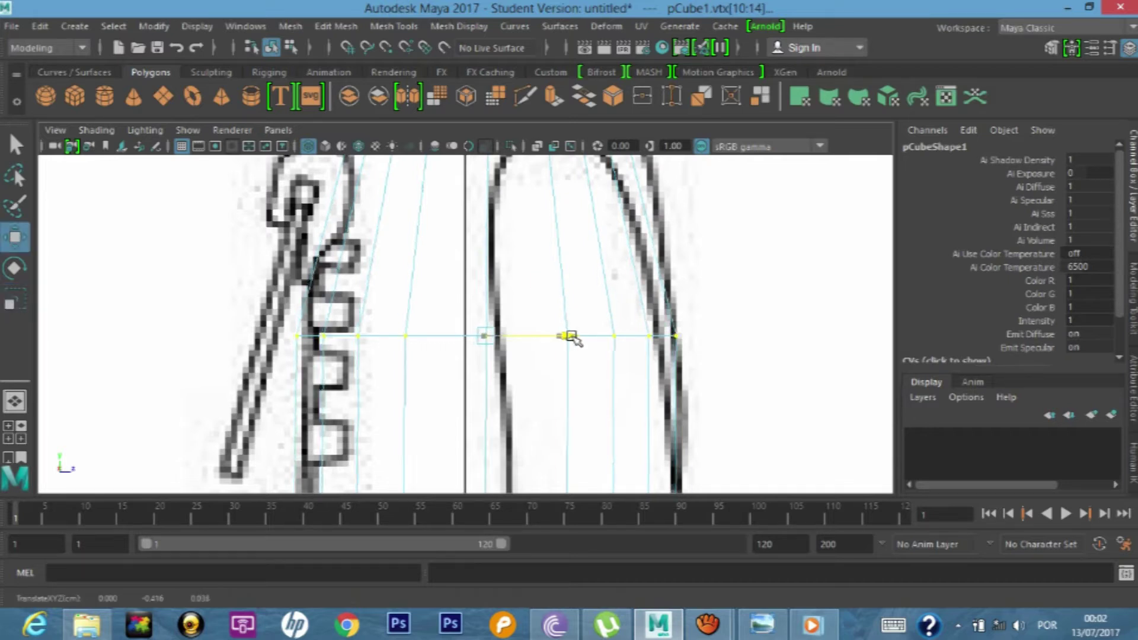
key("r")
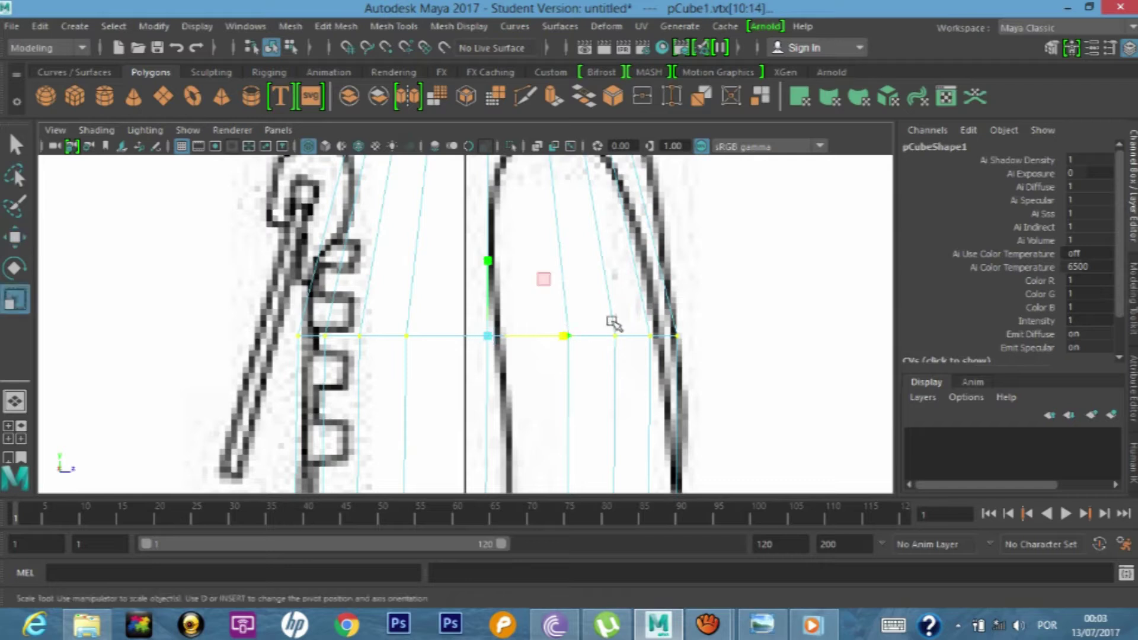
left_click_drag(569, 339, 565, 336)
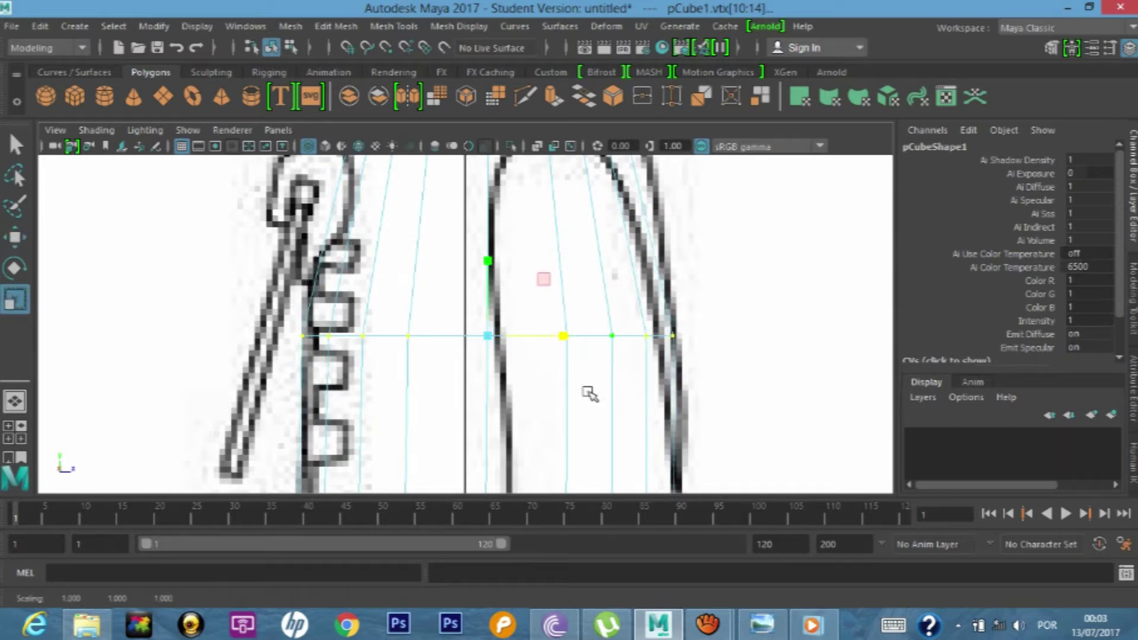
- Widen the belly row toward the outline and shift it slightly right
middle_click_drag(583, 301, 580, 341, "alt")
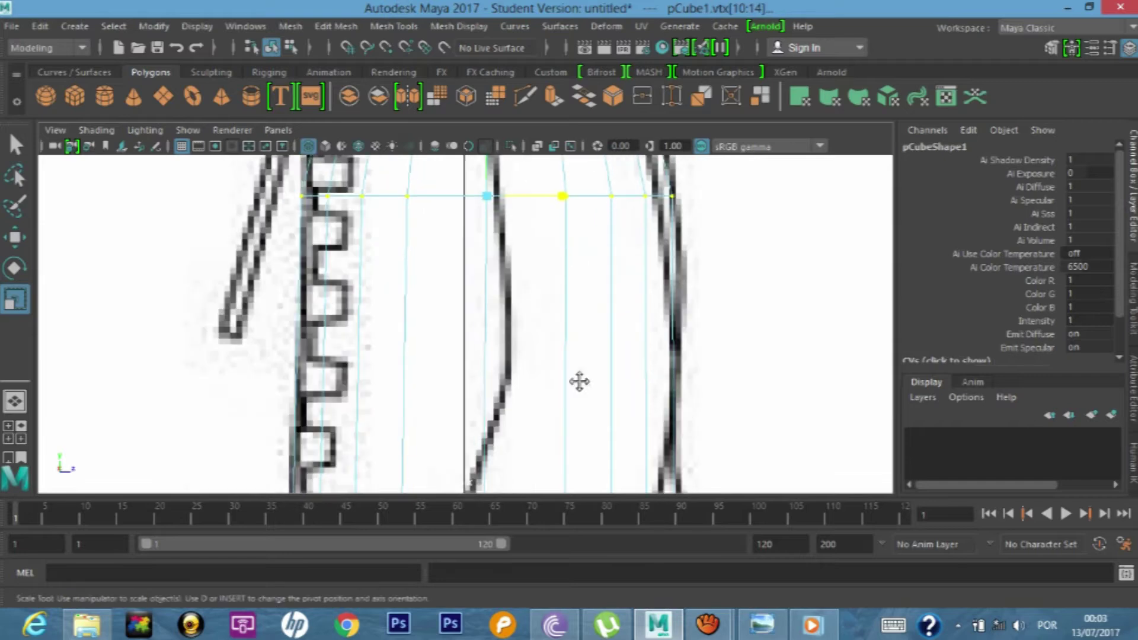
middle_click_drag(584, 339, 590, 285, "alt")
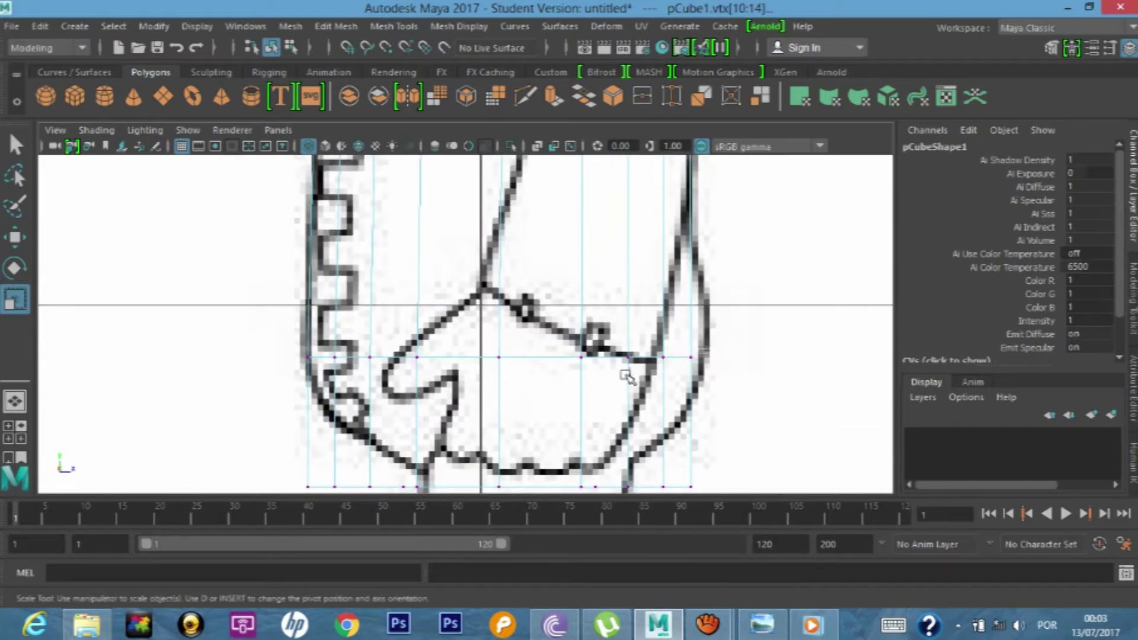
key("Down")
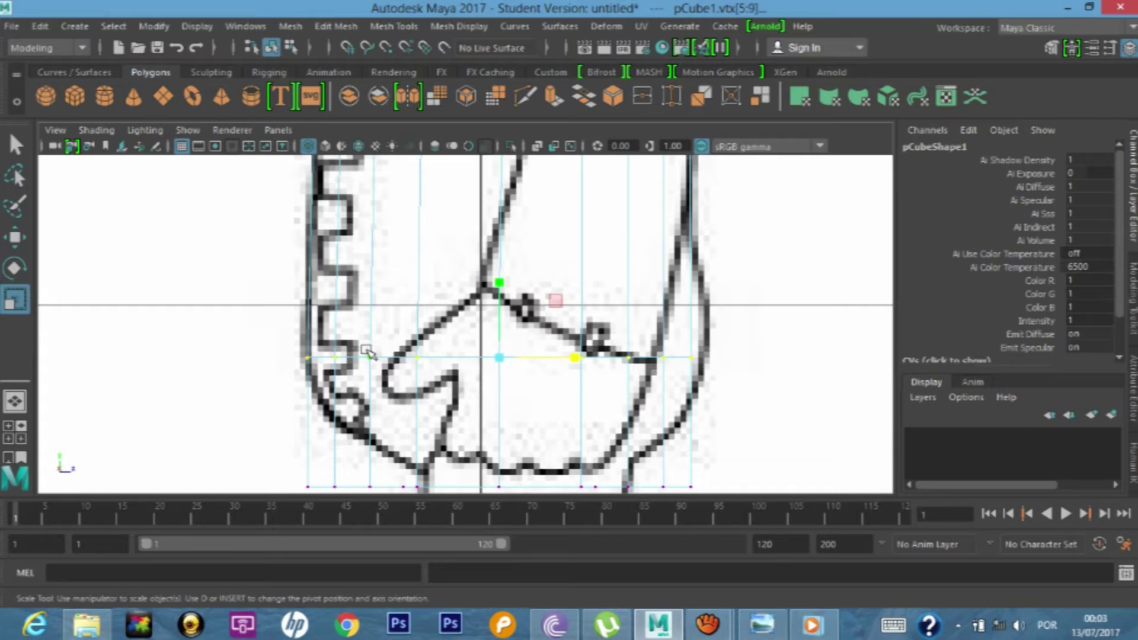
left_click_drag(574, 358, 576, 357)
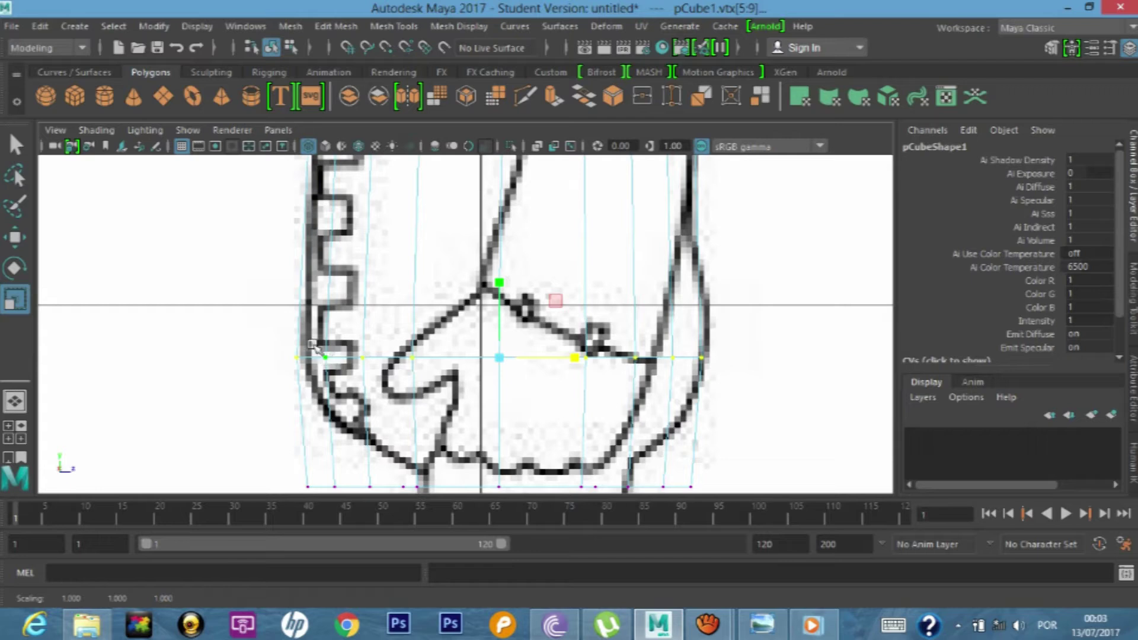
key("w")
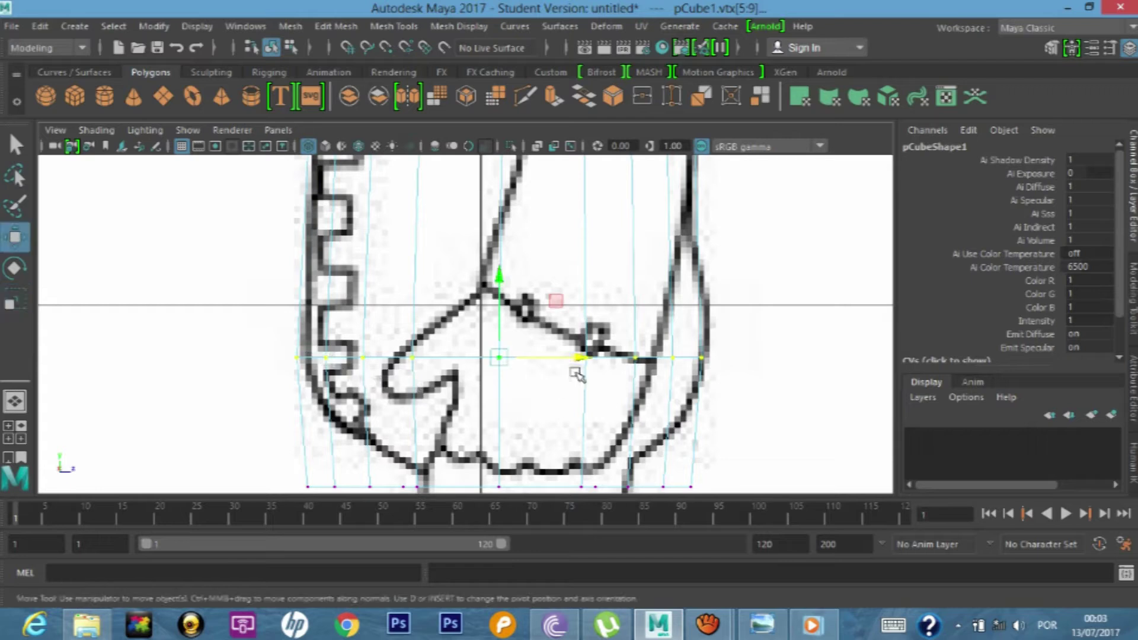
left_click_drag(582, 359, 588, 359)
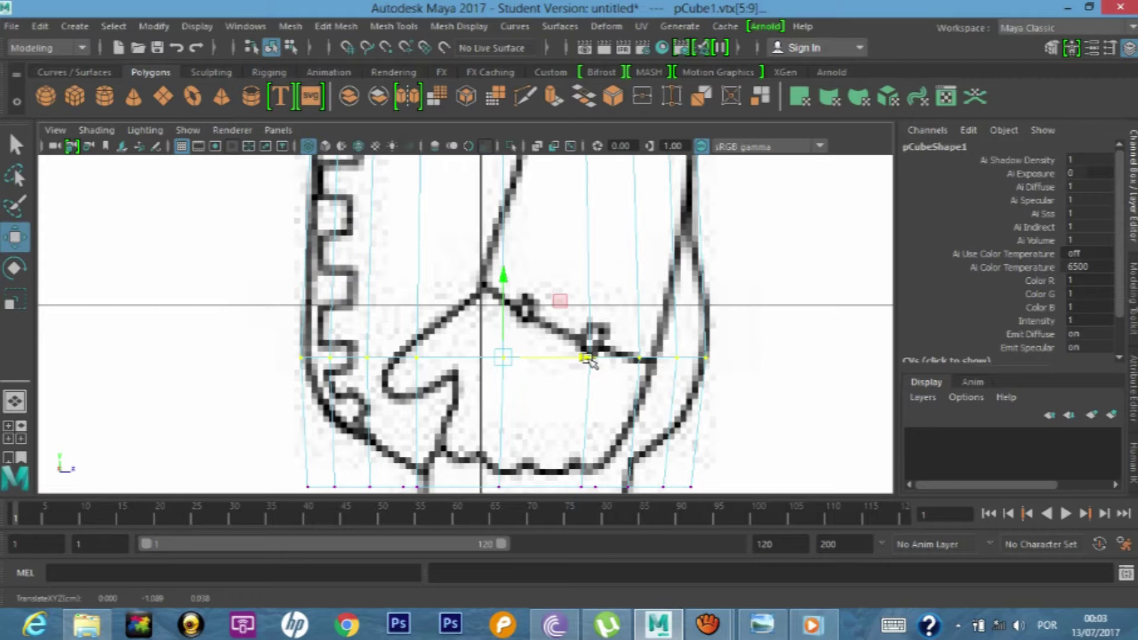
key("r")
left_click_drag(579, 364, 585, 367)
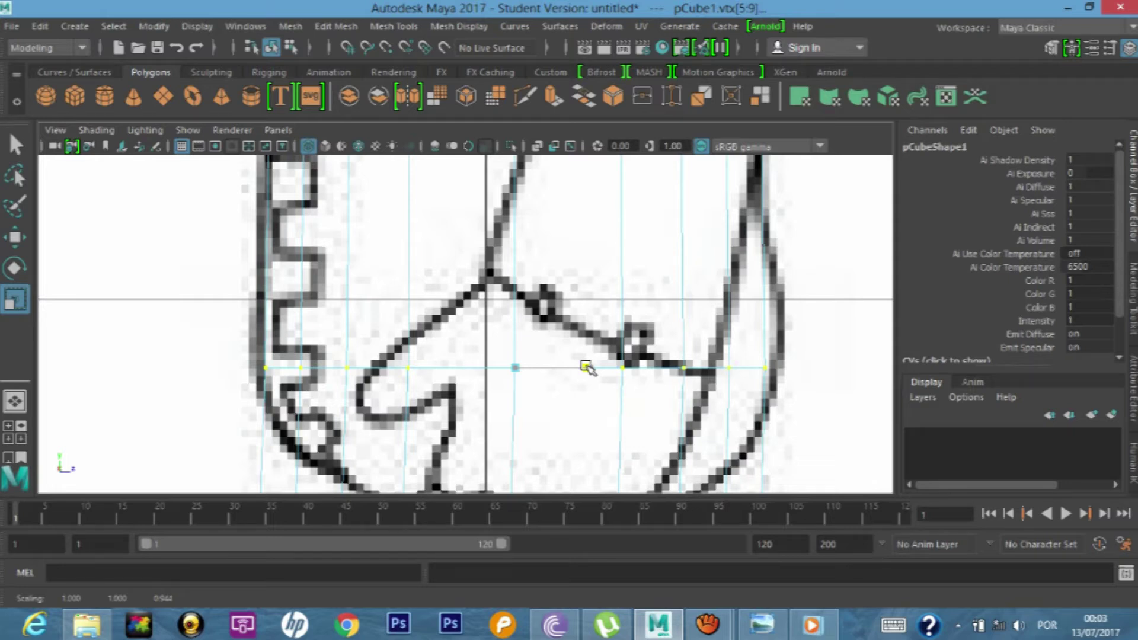
left_click_drag(586, 367, 589, 368)
mouse_move(569, 414)
middle_mouse_down("alt")
mouse_move(579, 317)
mouse_move(498, 287)
middle_mouse_up("alt")
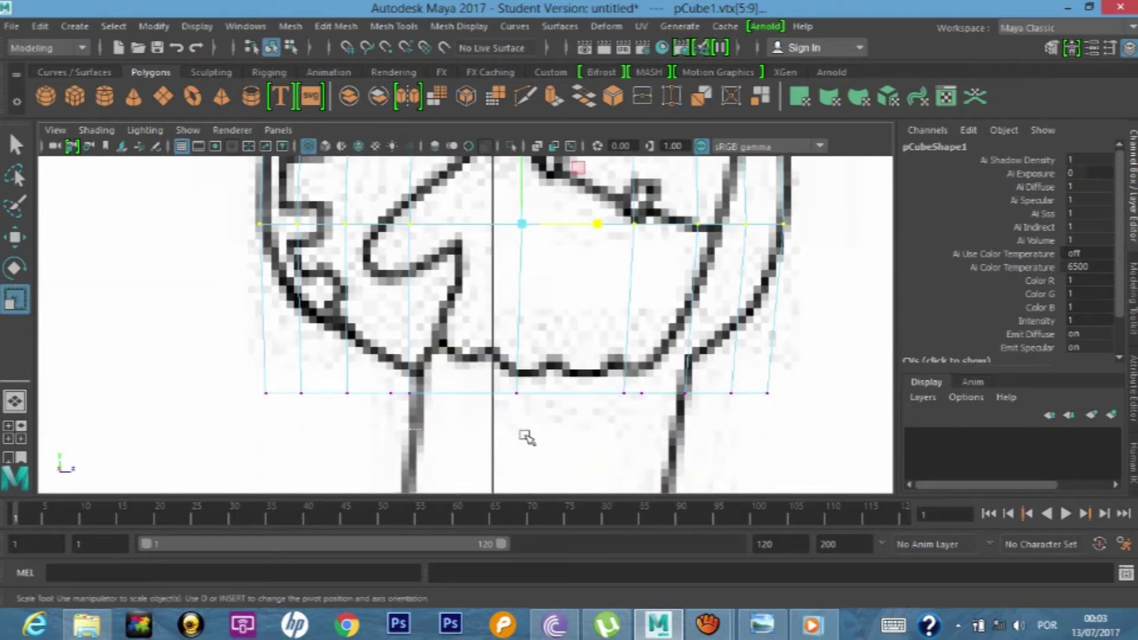
- Select the bottom vertex row, raise it to the drawing's lower edge, narrow and shift it right
left_click_drag(798, 427, 249, 374)
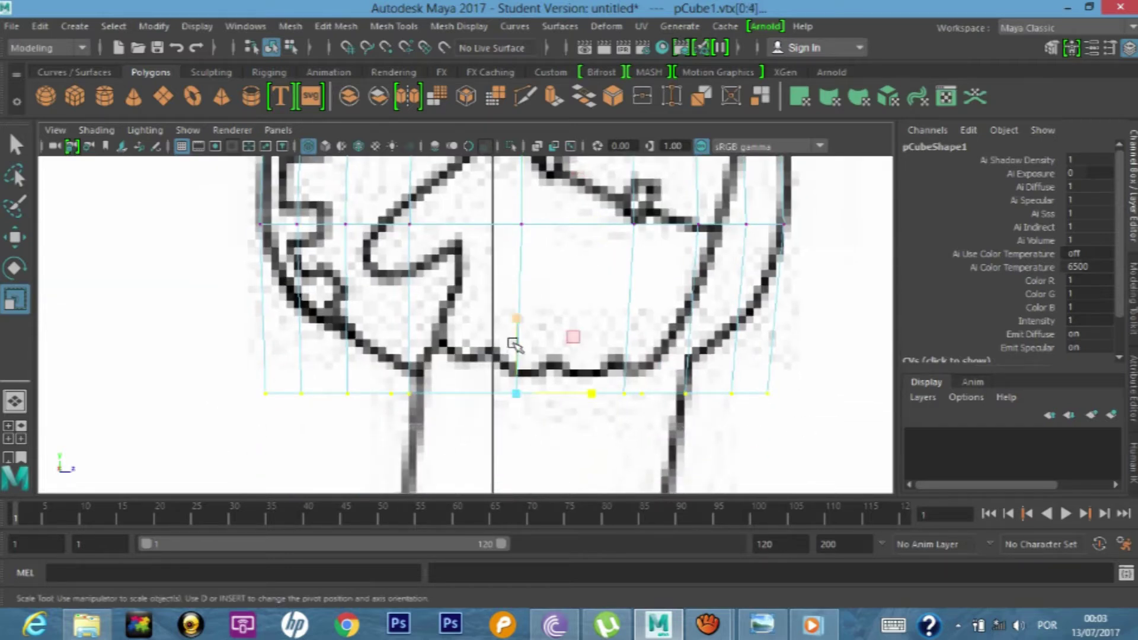
key("w")
left_click_drag(516, 317, 521, 304)
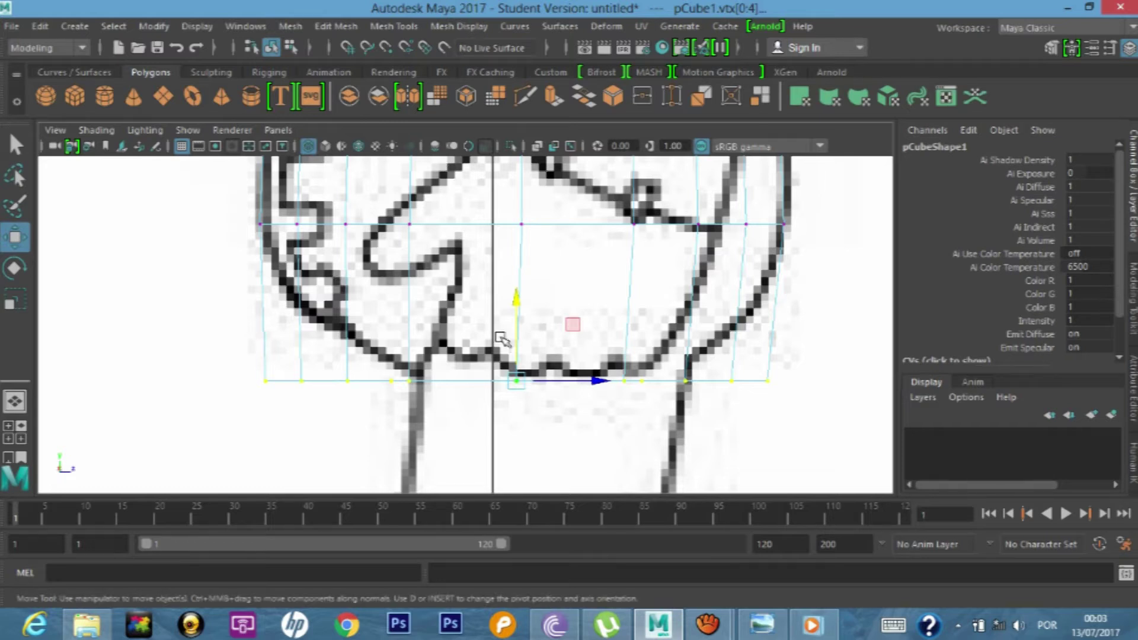
key("r")
left_click_drag(593, 387, 557, 387)
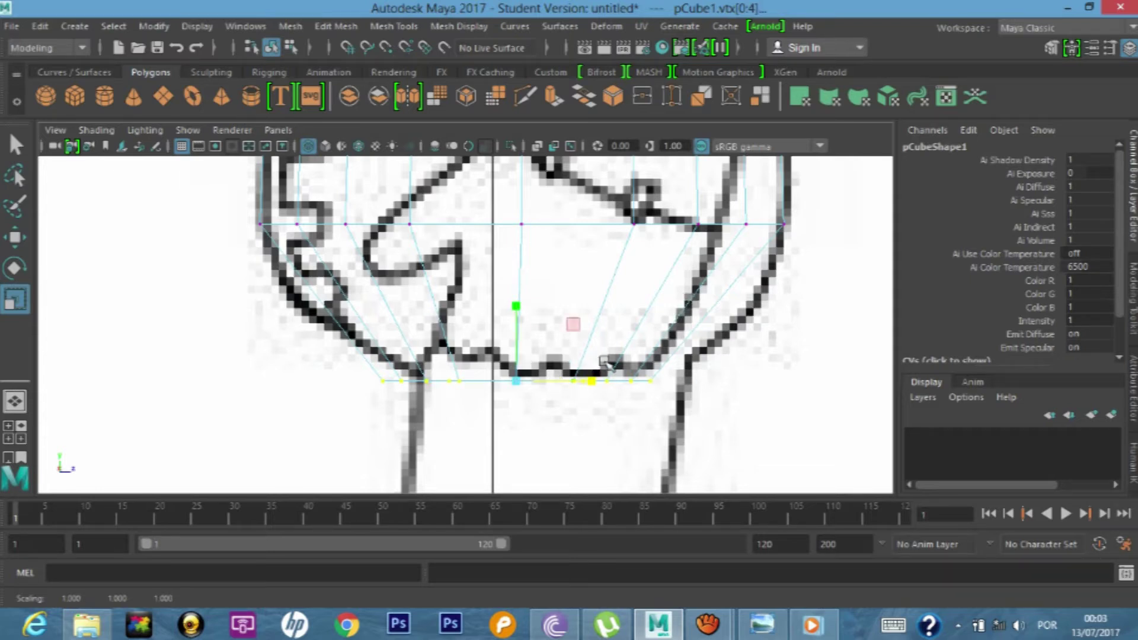
key("w")
left_click_drag(601, 378, 630, 379)
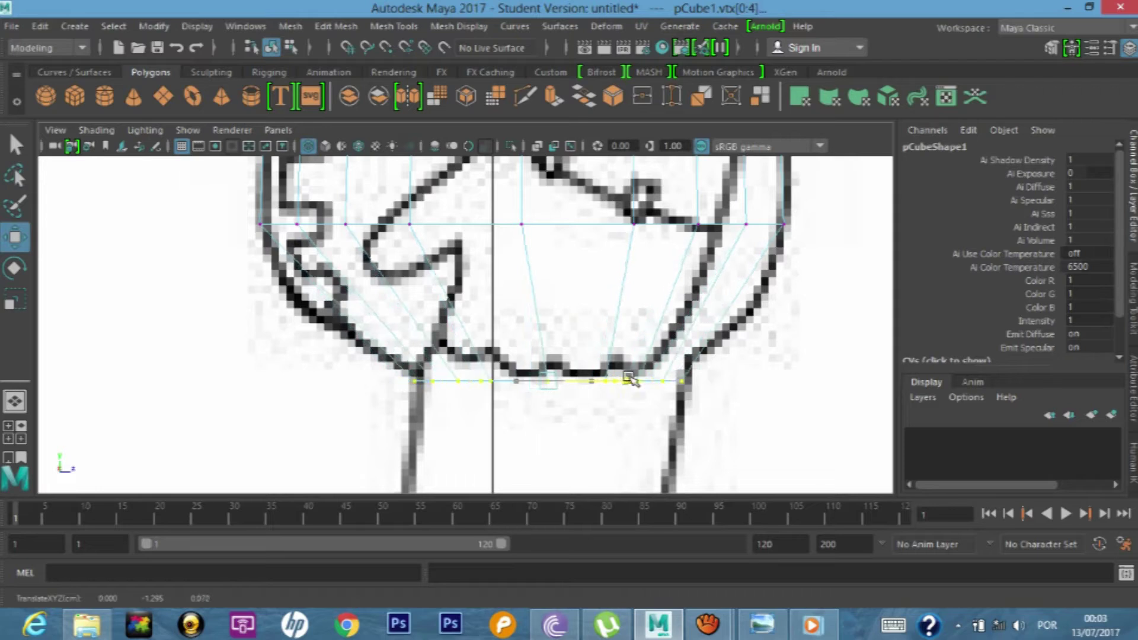
- Raise the bottom row slightly, widen it, and nudge it onto the lower torso line
left_click_drag(551, 300, 551, 293)
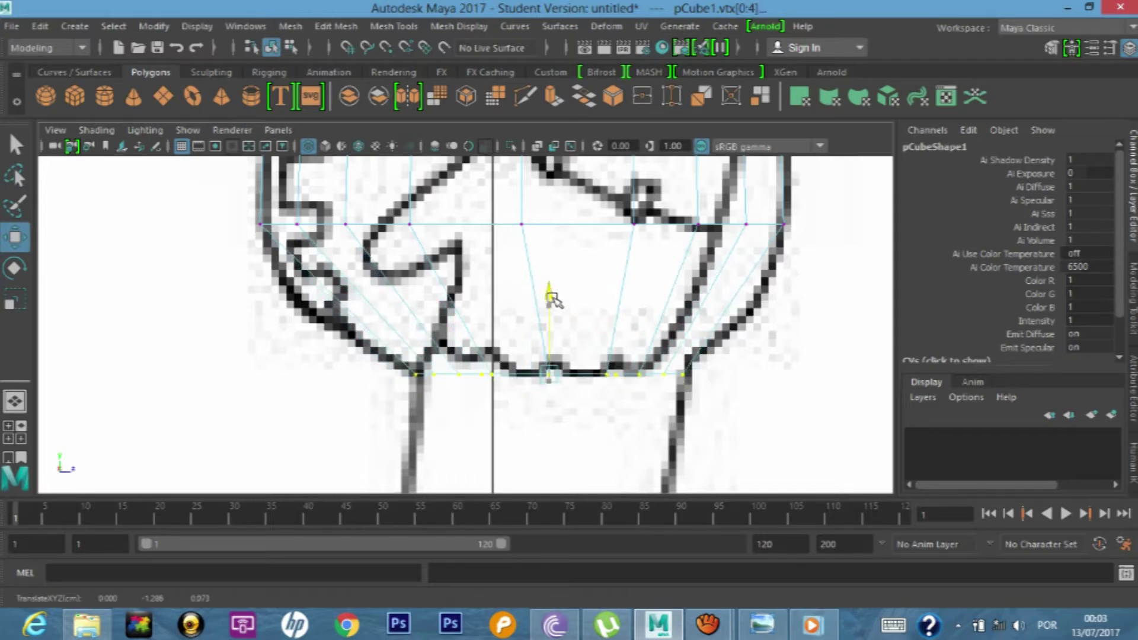
key("r")
left_click_drag(630, 374, 642, 374)
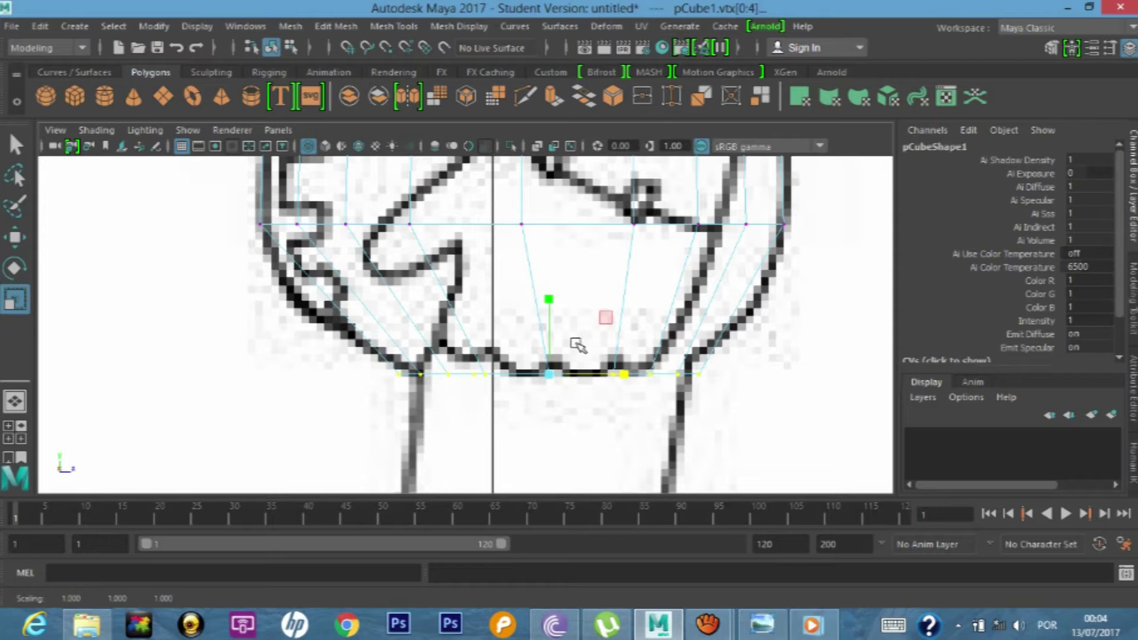
key("w")
left_click_drag(546, 286, 552, 294)
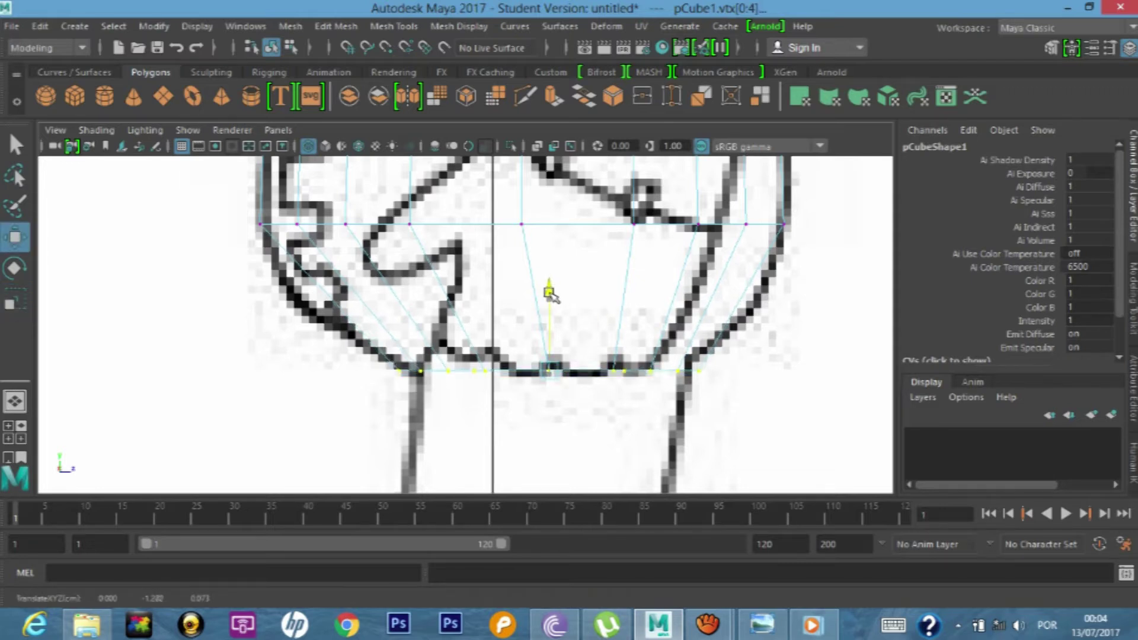
left_click(627, 373)
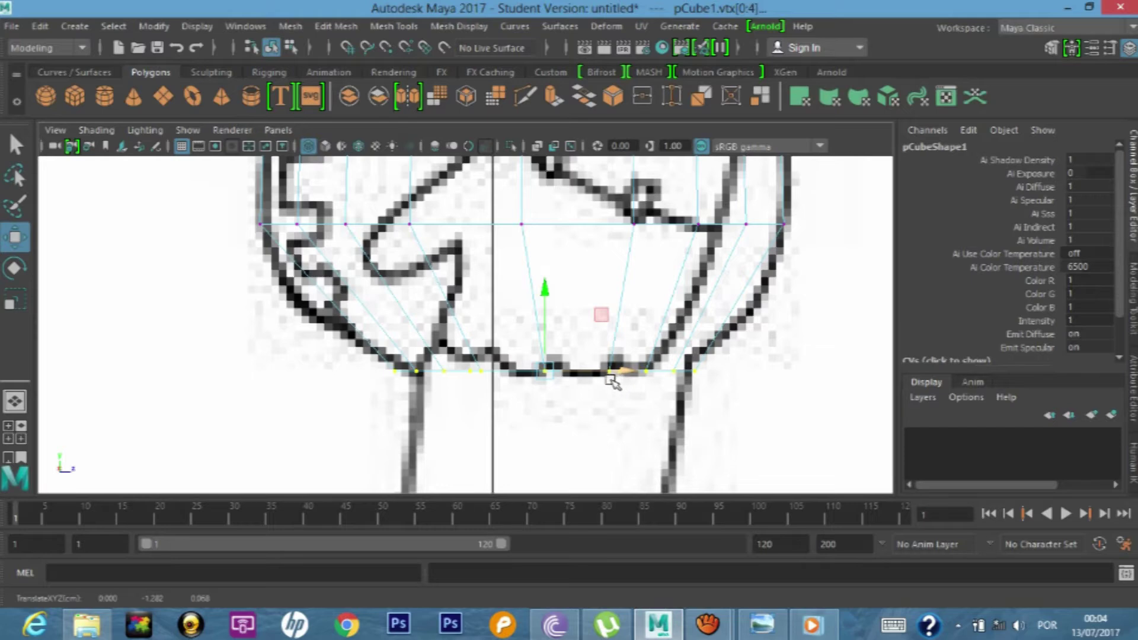
scroll(613, 382, "down", 10)
scroll(575, 325, "up", 2)
scroll(483, 286, "up", 2)
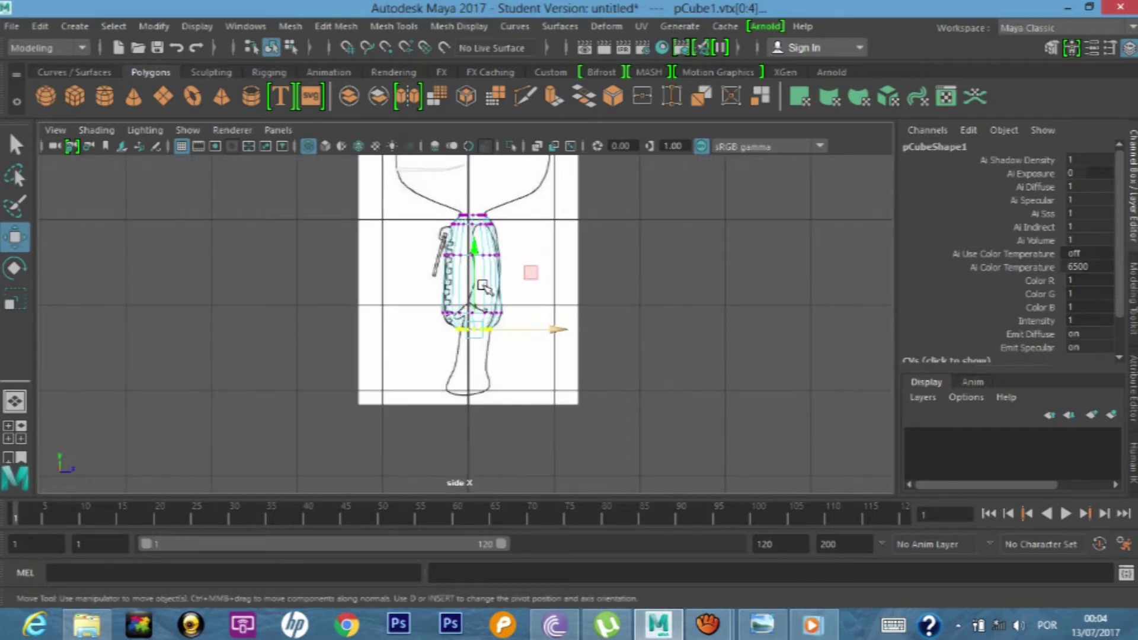
- Show the torso shaded, clear the selection, and frame the torso in the side view
key("5")
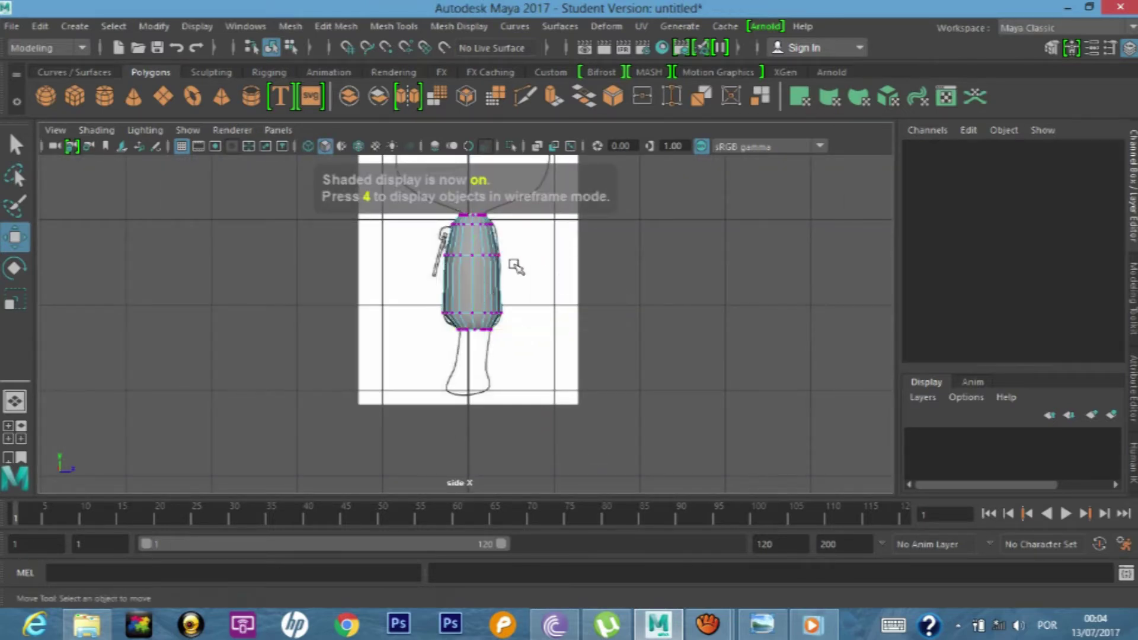
left_click(566, 278)
key("q")
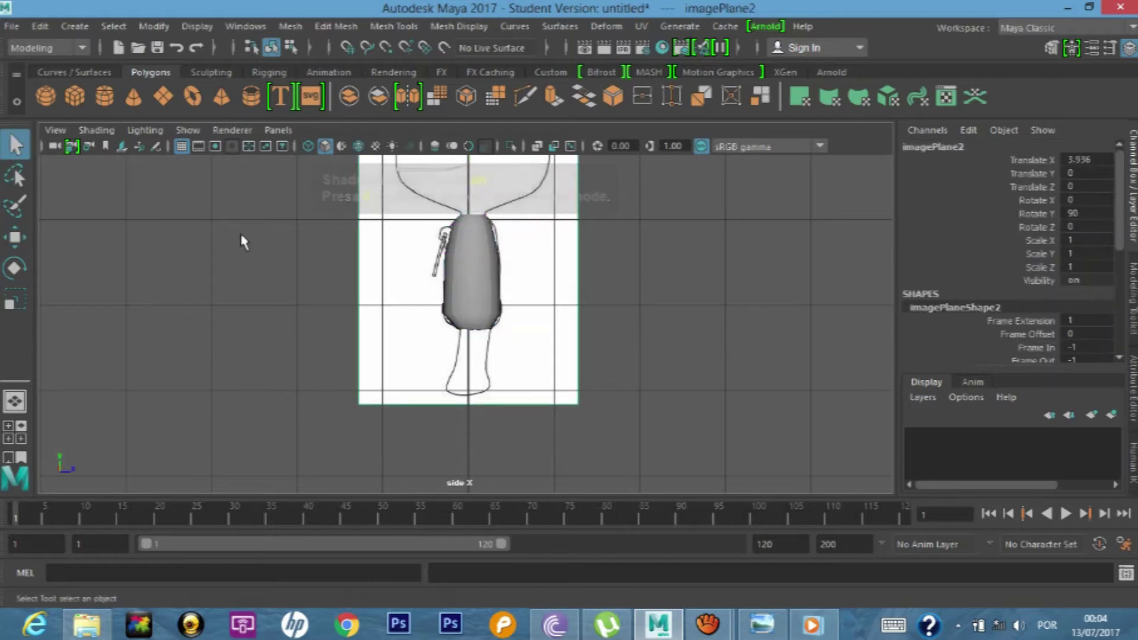
left_click(328, 262)
scroll(495, 235, "up", 3)
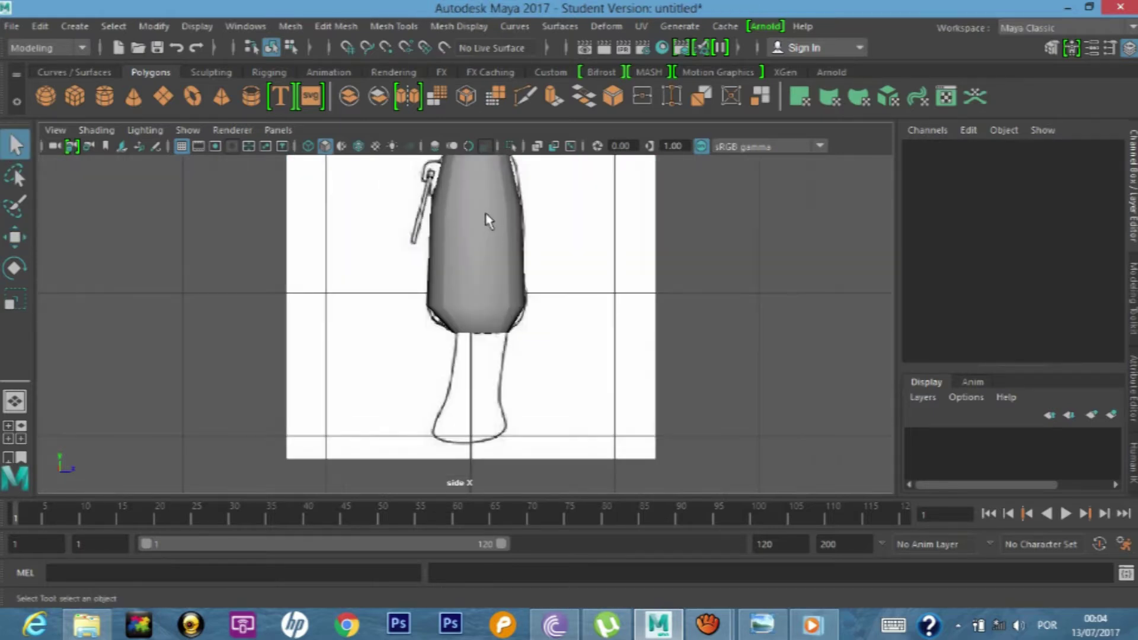
scroll(488, 220, "up", 1)
middle_click_drag(490, 249, 475, 254, "alt")
scroll(478, 229, "up", 3)
scroll(482, 237, "up", 1)
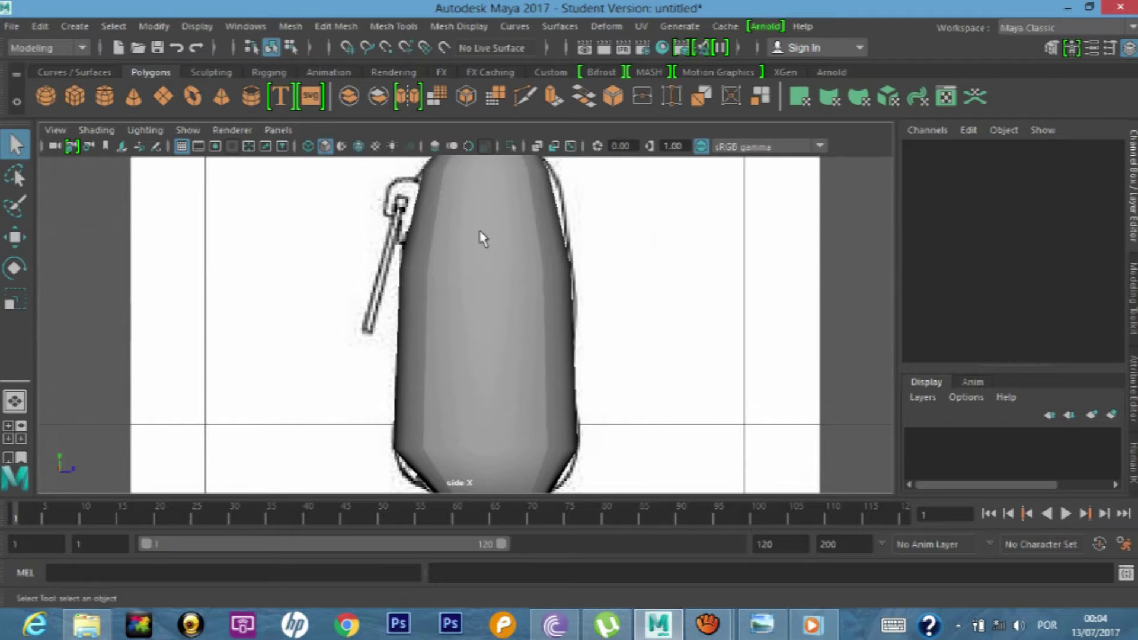
scroll(481, 238, "down", 5)
scroll(461, 272, "up", 1)
left_click_drag(448, 308, 481, 306, "alt")
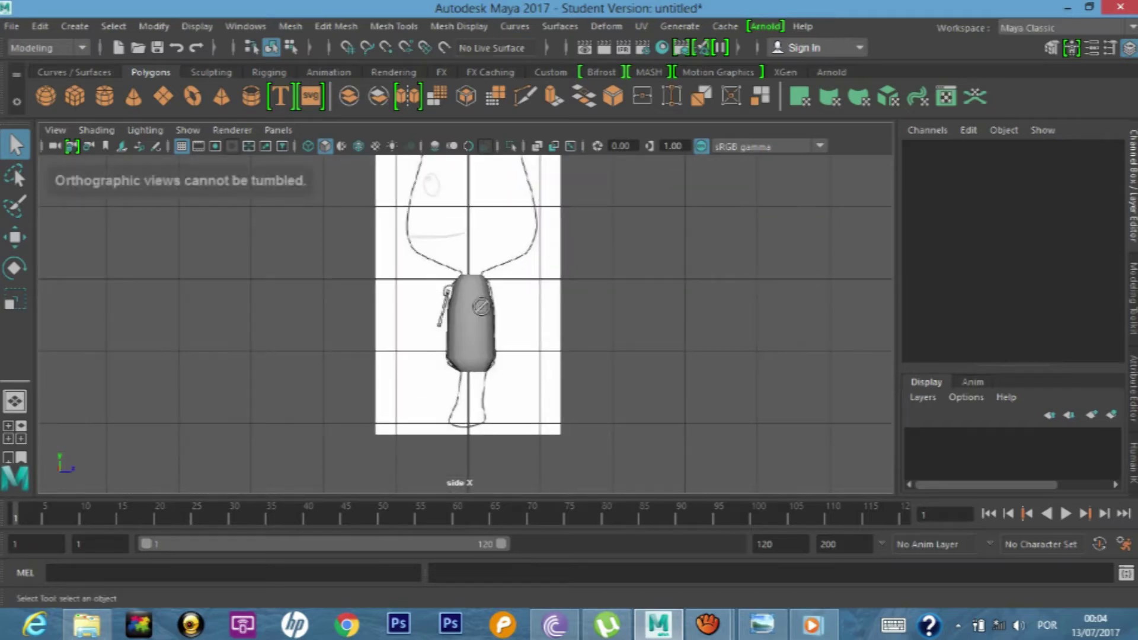
- Maximize the front view and zoom in over the body against the front reference drawing
key("space")
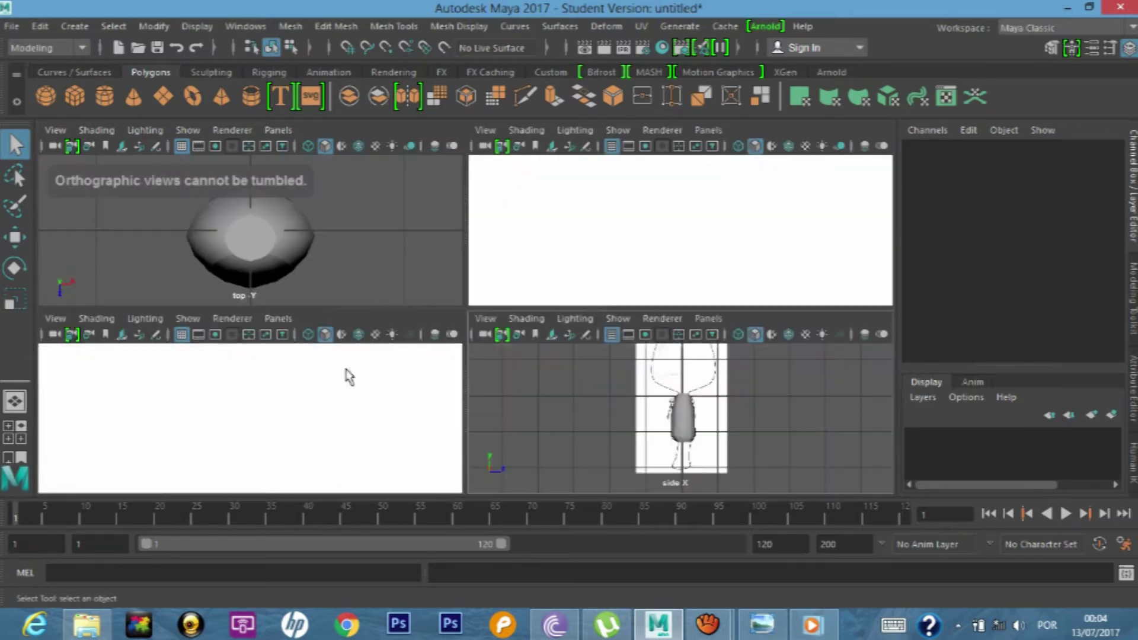
key("space")
scroll(468, 308, "up", 2)
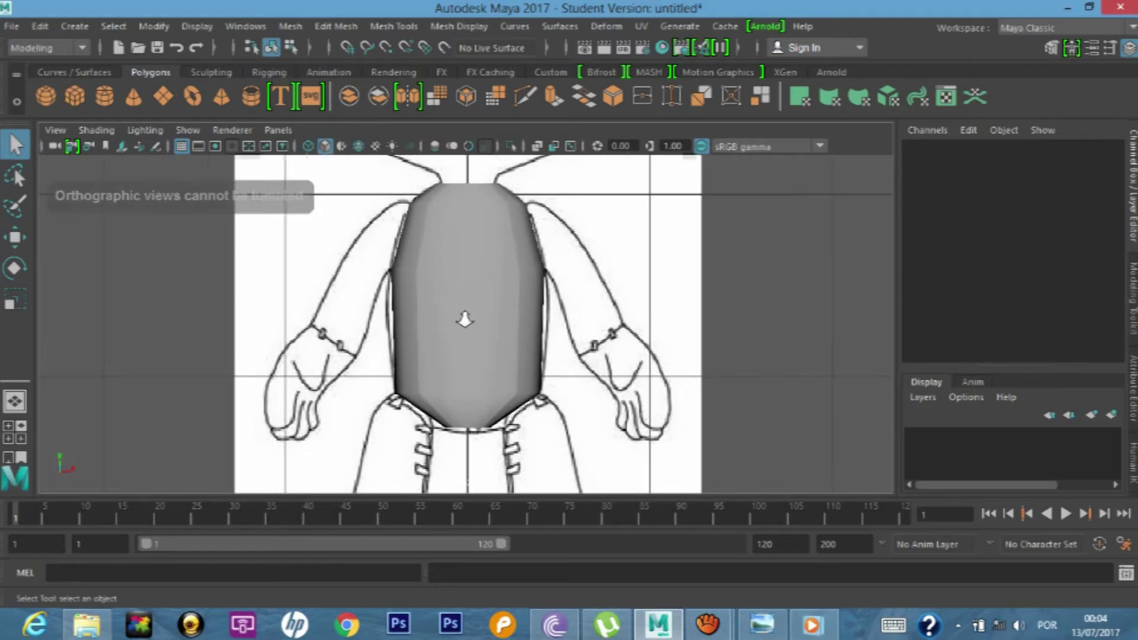
scroll(465, 317, "up", 2)
scroll(461, 379, "up", 1)
scroll(461, 444, "down", 5)
scroll(462, 415, "up", 3)
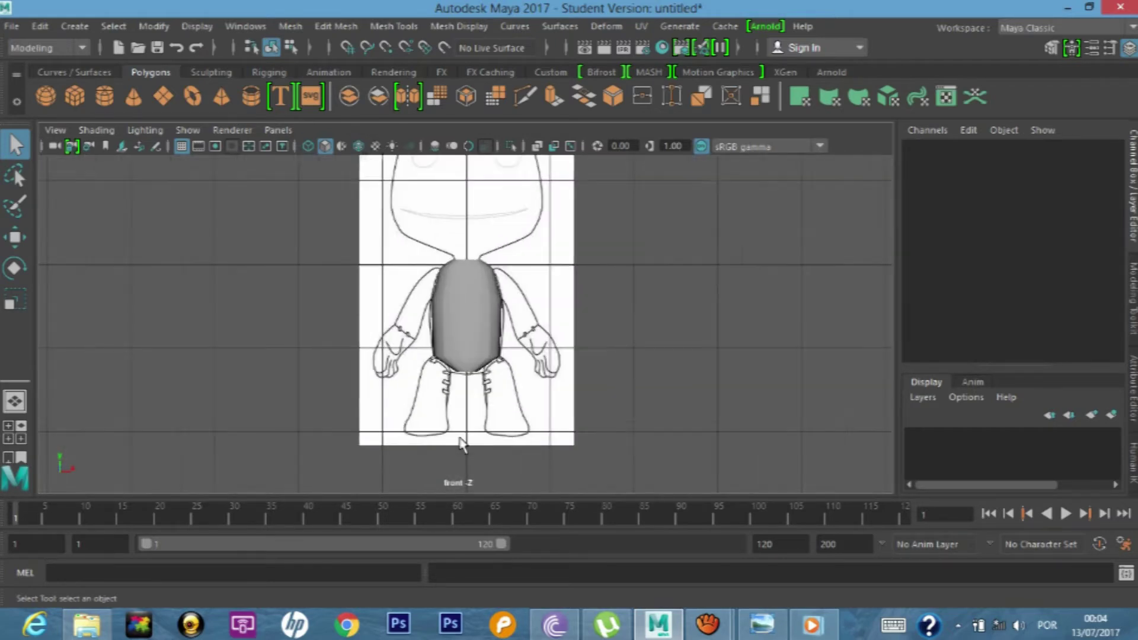
scroll(462, 381, "up", 2)
scroll(450, 389, "up", 1)
middle_click_drag(445, 394, 452, 336, "alt")
scroll(448, 385, "up", 2)
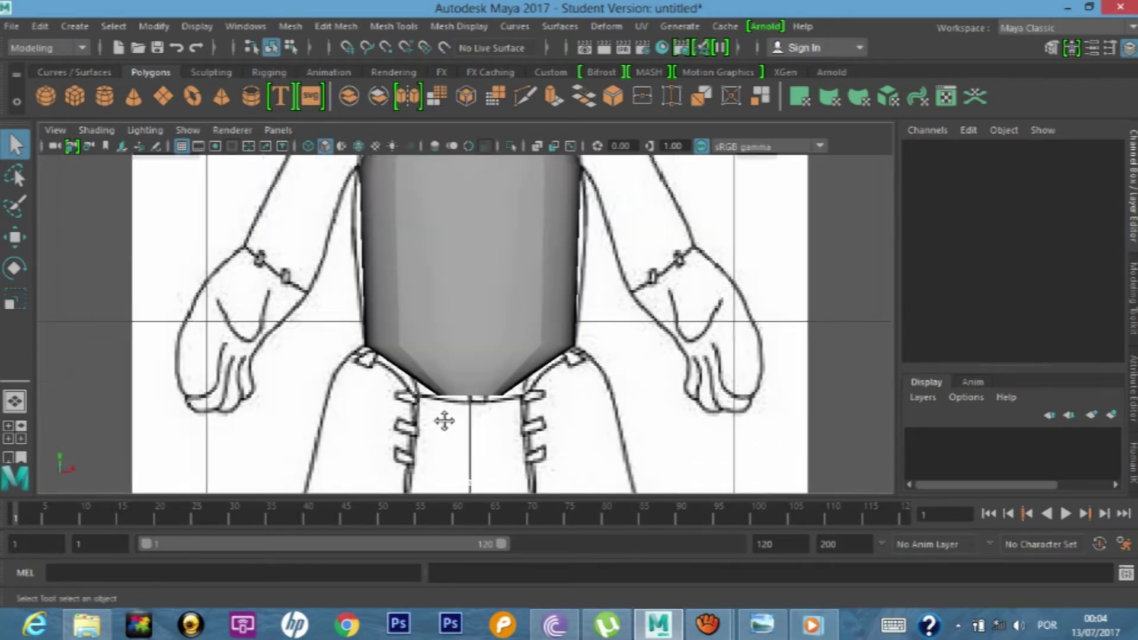
scroll(442, 419, "up", 1)
- Put the torso mesh into vertex mode and select its bottom row of vertices
left_click(415, 439)
left_click(462, 330)
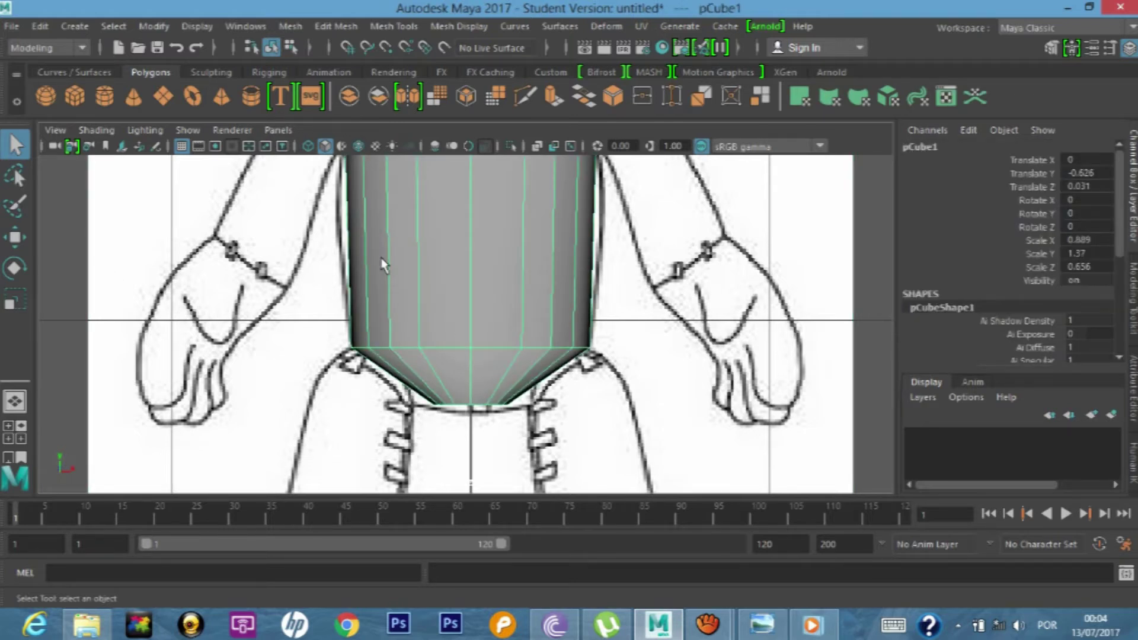
right_click_drag(382, 265, 303, 148)
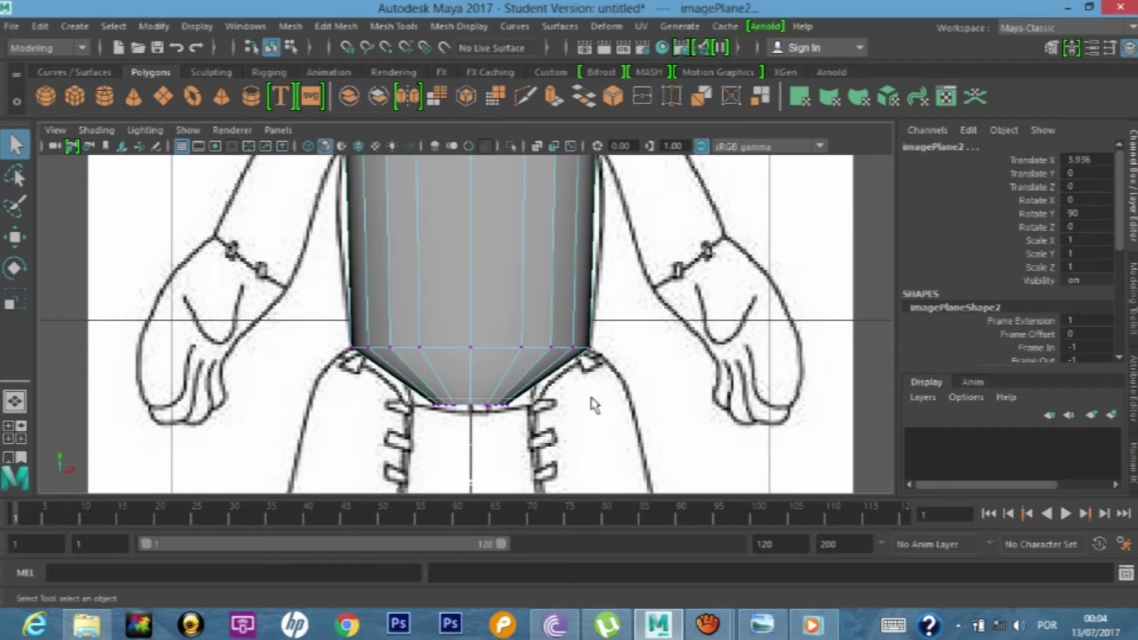
left_click_drag(591, 402, 394, 415)
left_click(16, 238)
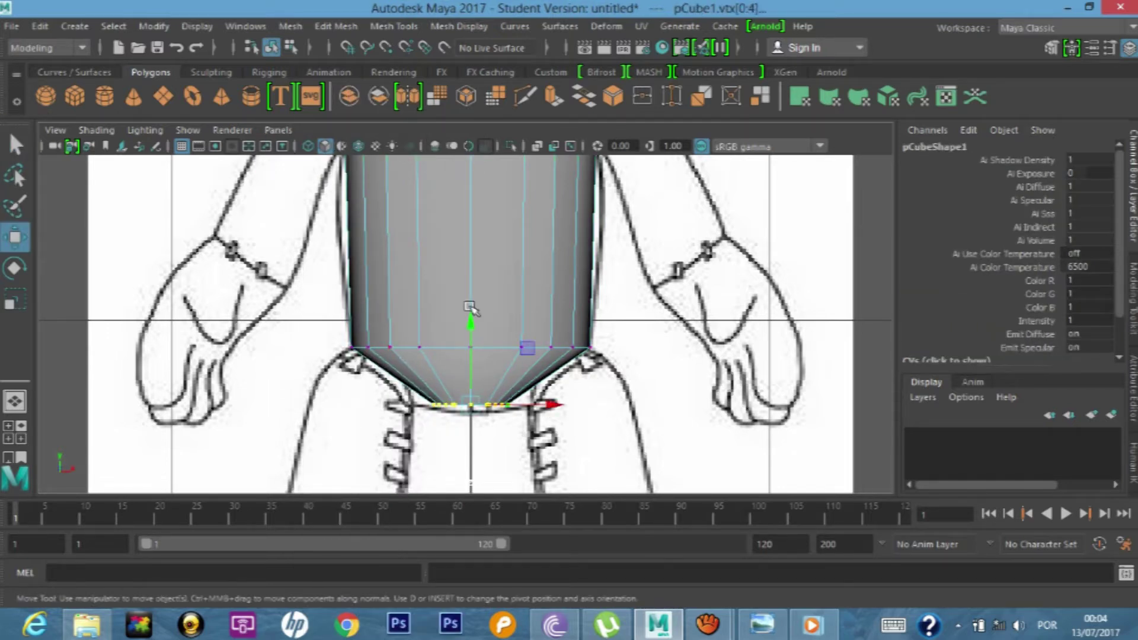
- Lower the torso's bottom vertices slightly and check both reference planes in perspective
left_click_drag(472, 321, 471, 329)
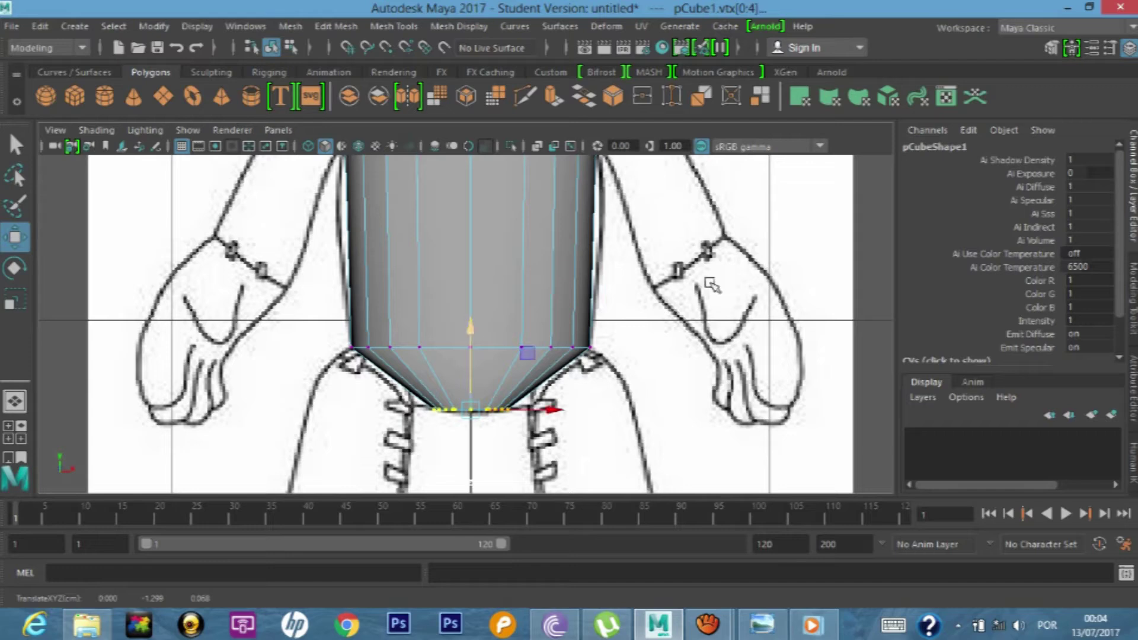
left_click(747, 250)
scroll(664, 247, "down", 5)
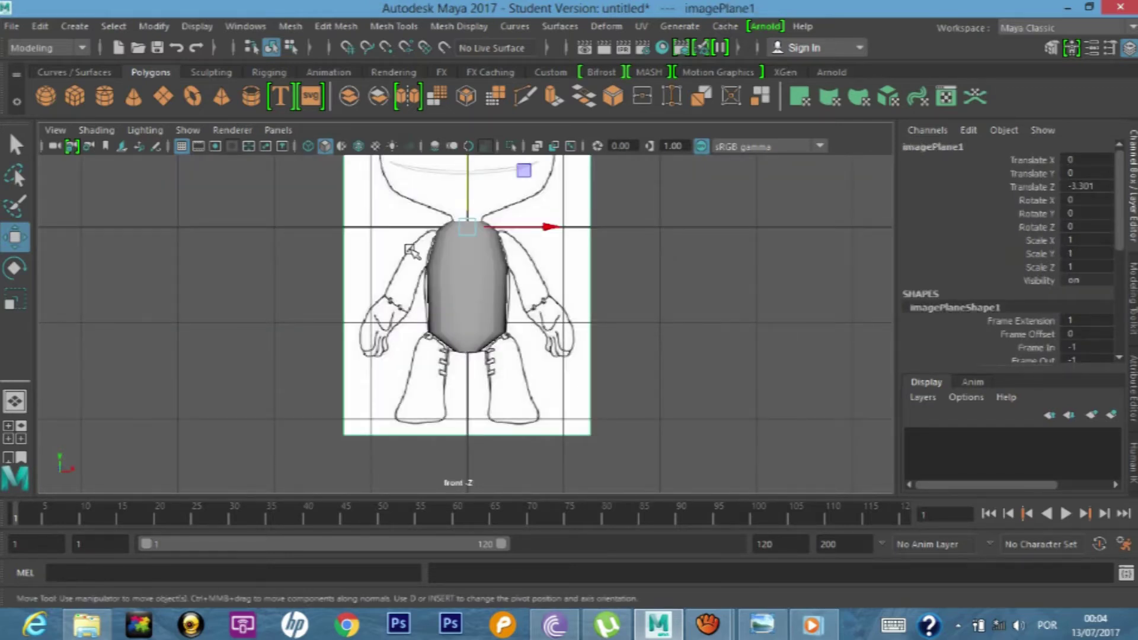
key("space")
key("space")
mouse_move(575, 347)
left_mouse_down("alt")
mouse_move(515, 287)
mouse_move(559, 381)
mouse_move(494, 361)
left_mouse_up("alt")
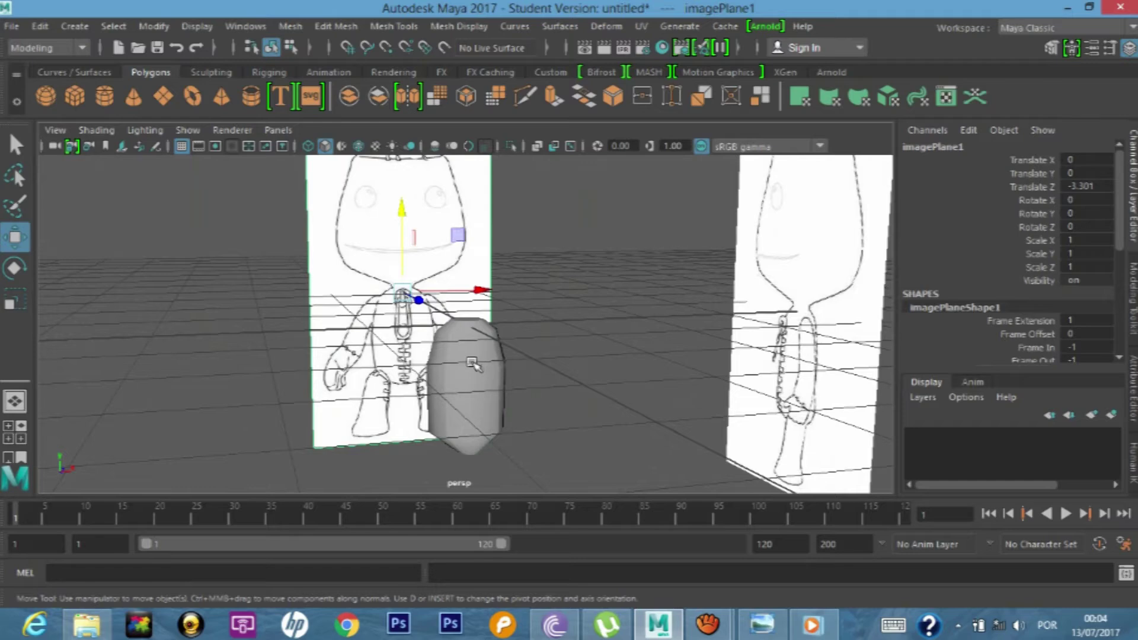
- Back in the front view, select pCube1 and zoom in to center the torso
key("space")
key("space")
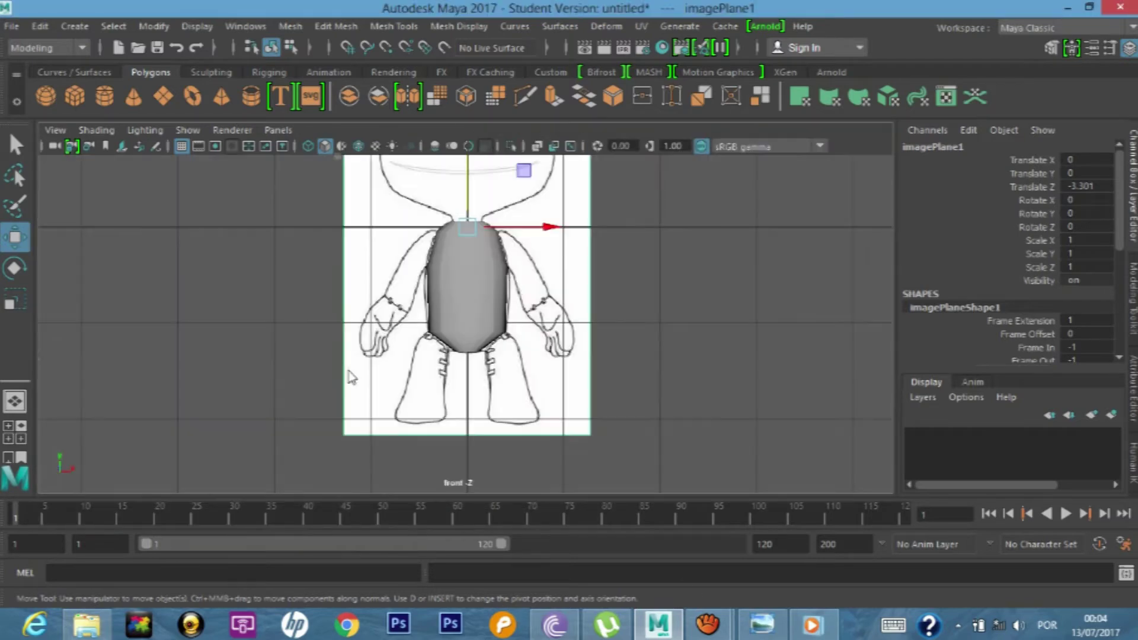
left_click(470, 279)
scroll(470, 269, "up", 1)
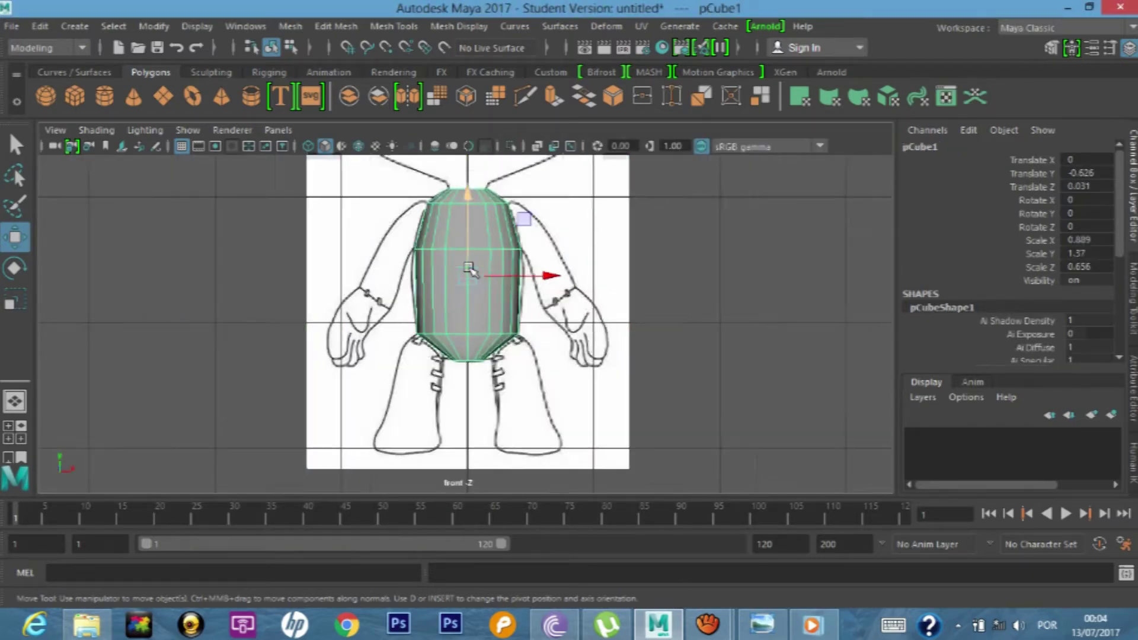
scroll(468, 269, "up", 2)
scroll(448, 205, "up", 3)
scroll(445, 208, "down", 6)
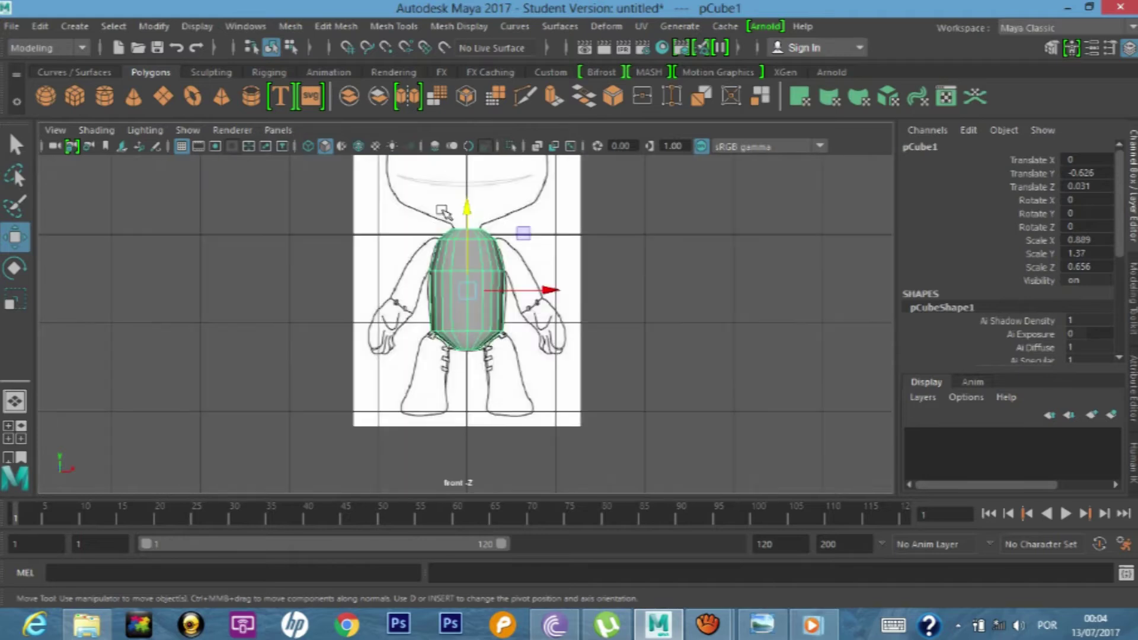
scroll(465, 221, "up", 2)
scroll(468, 223, "up", 2)
scroll(467, 223, "up", 1)
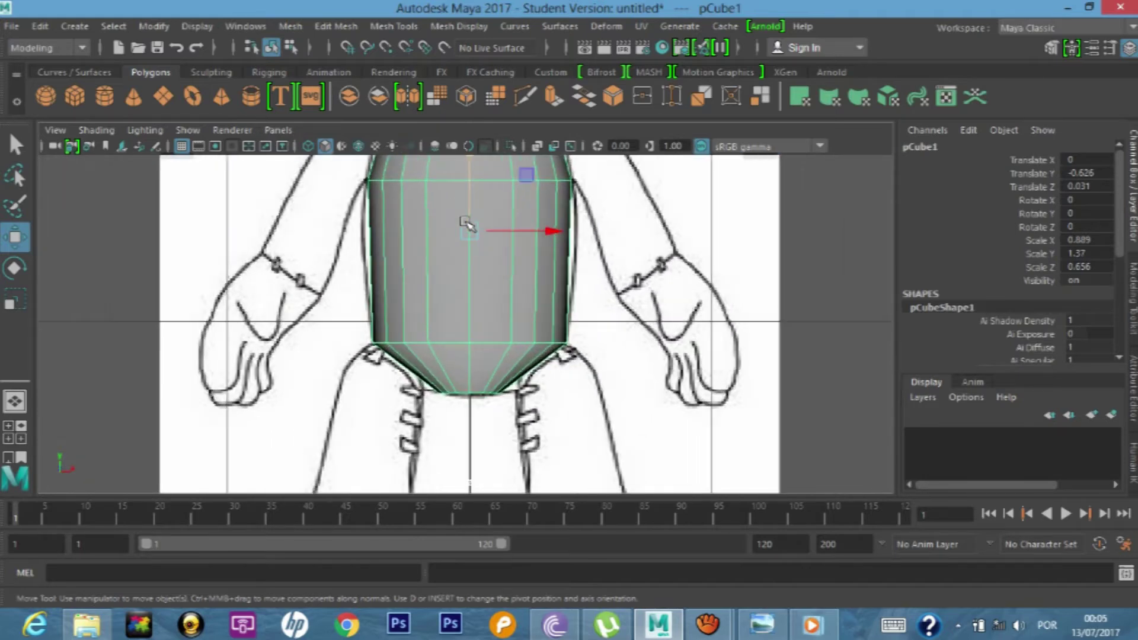
middle_click_drag(470, 233, 475, 272, "alt")
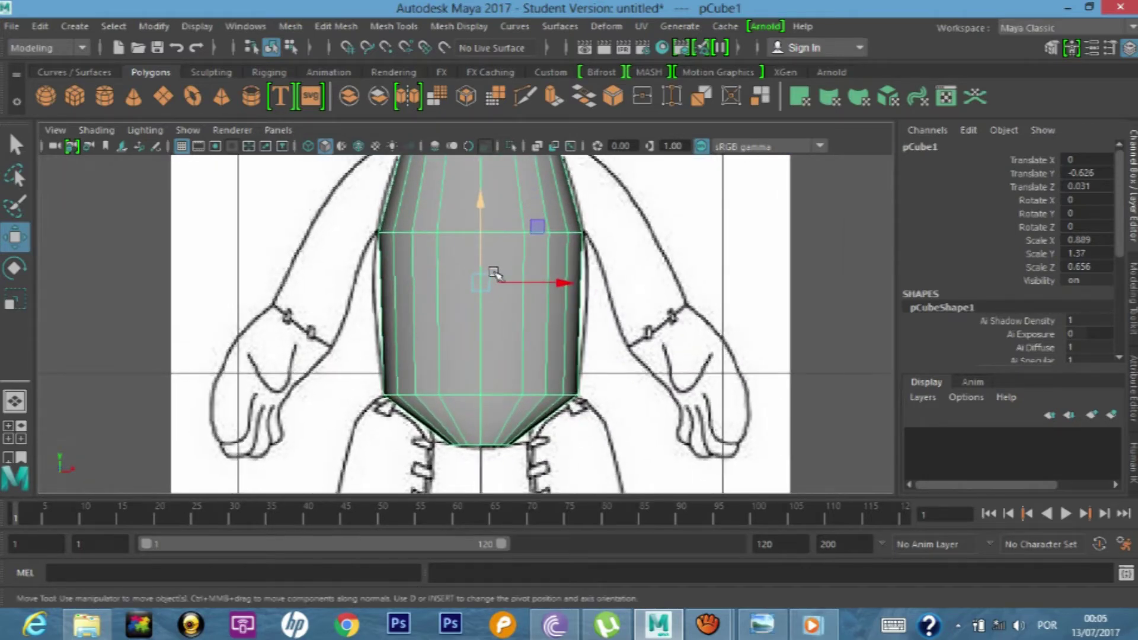
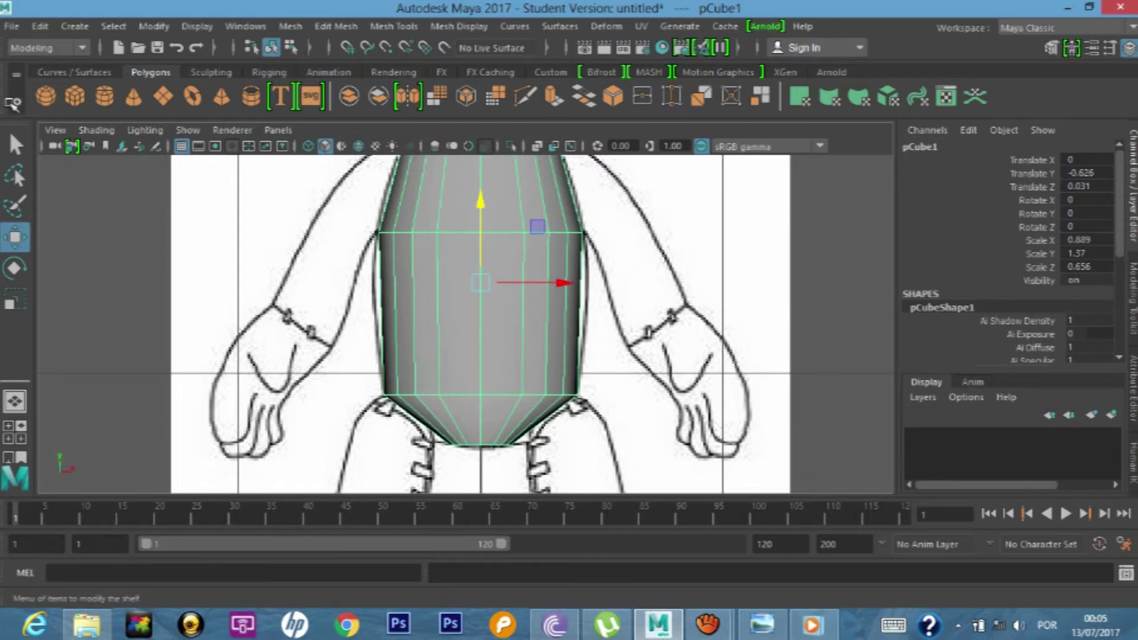
- Switch the body mesh to edge mode and select the middle band's vertical edge run
left_click(17, 144)
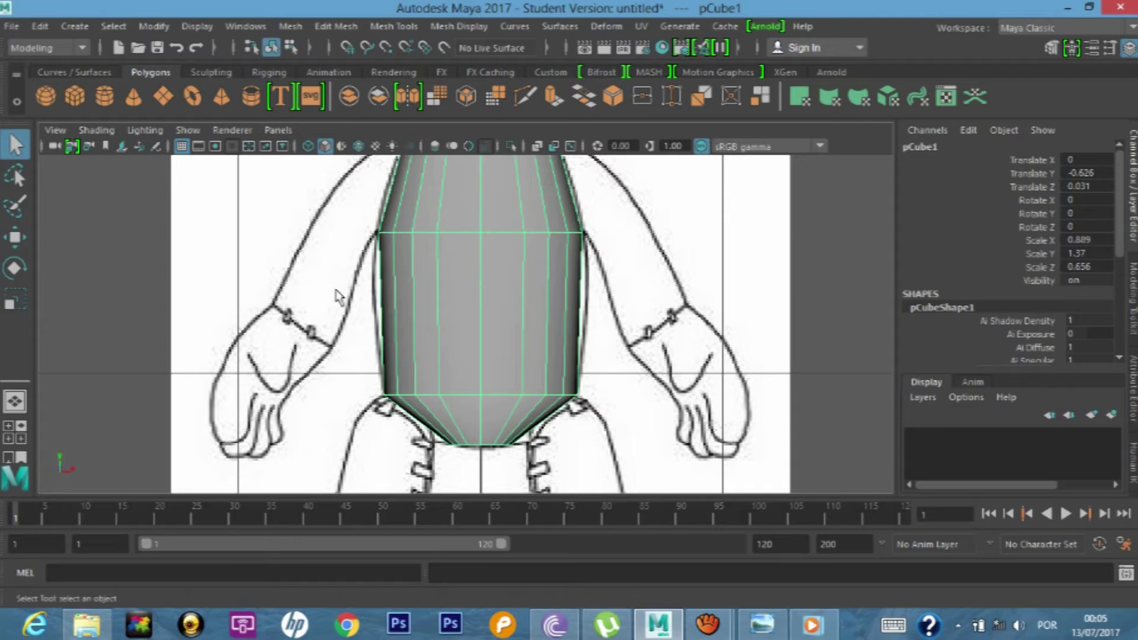
right_click_drag(427, 145, 441, 101)
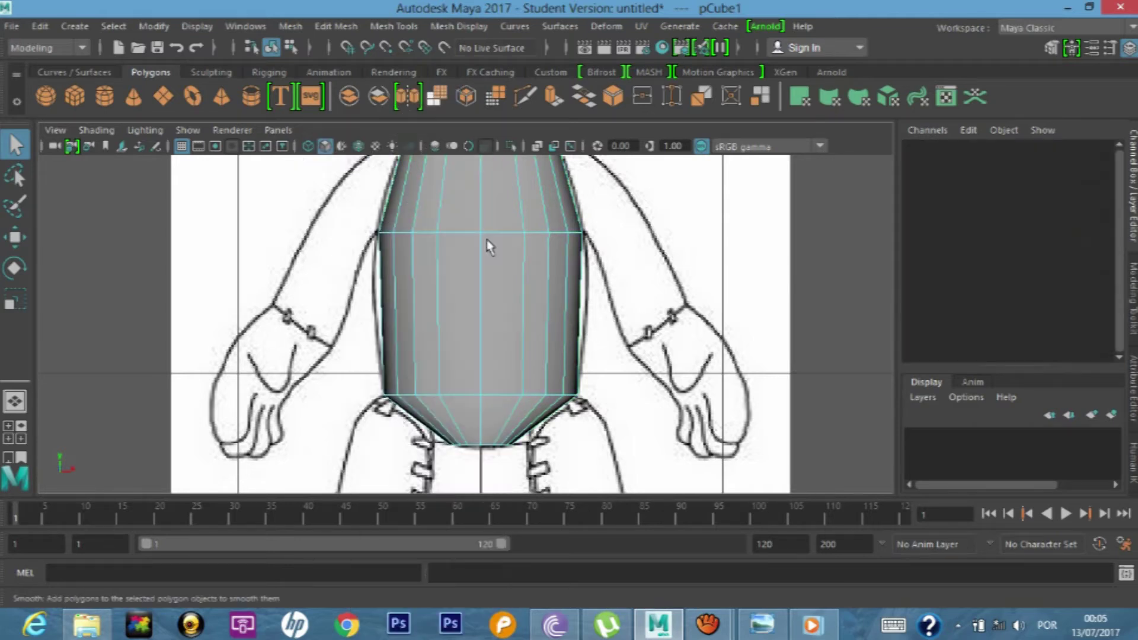
left_click_drag(355, 300, 592, 306)
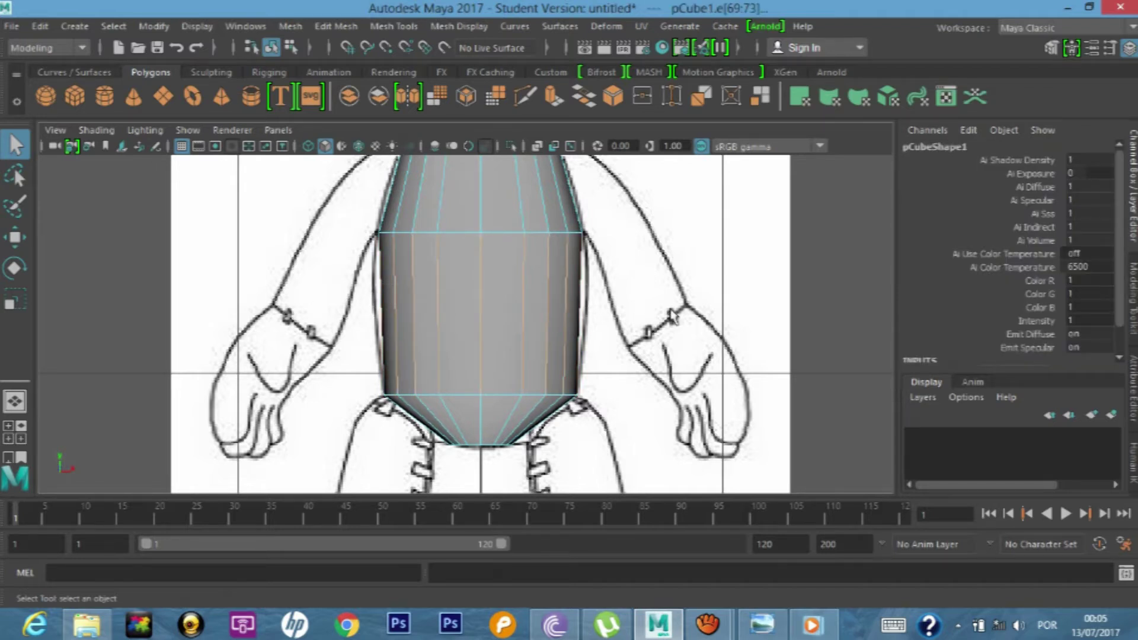
left_click(213, 300)
left_click(530, 320)
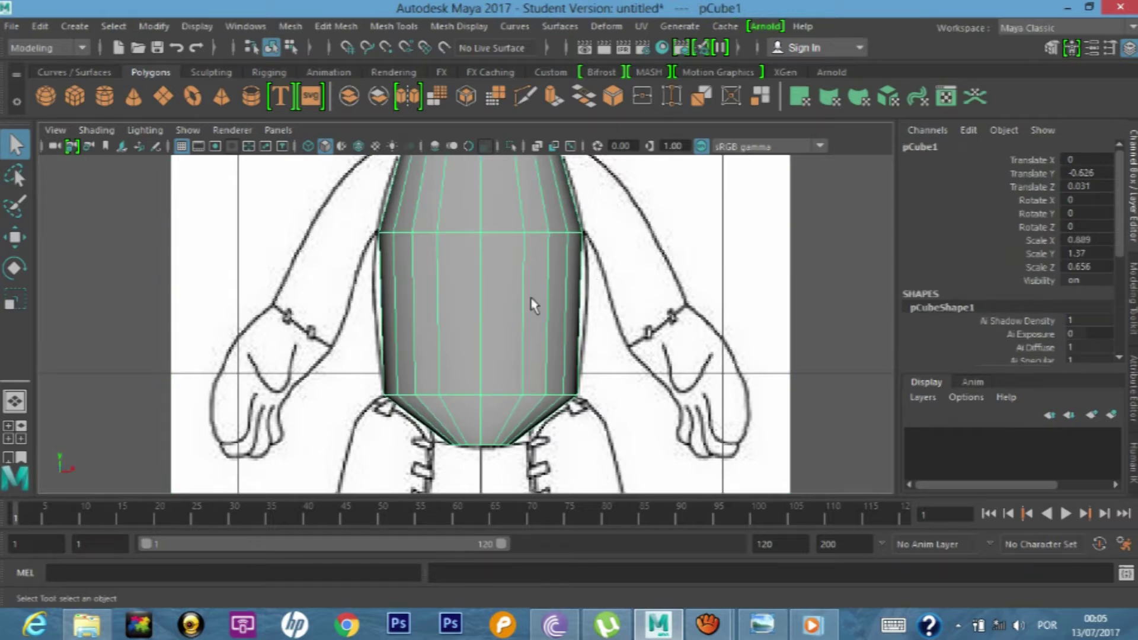
right_click(508, 296)
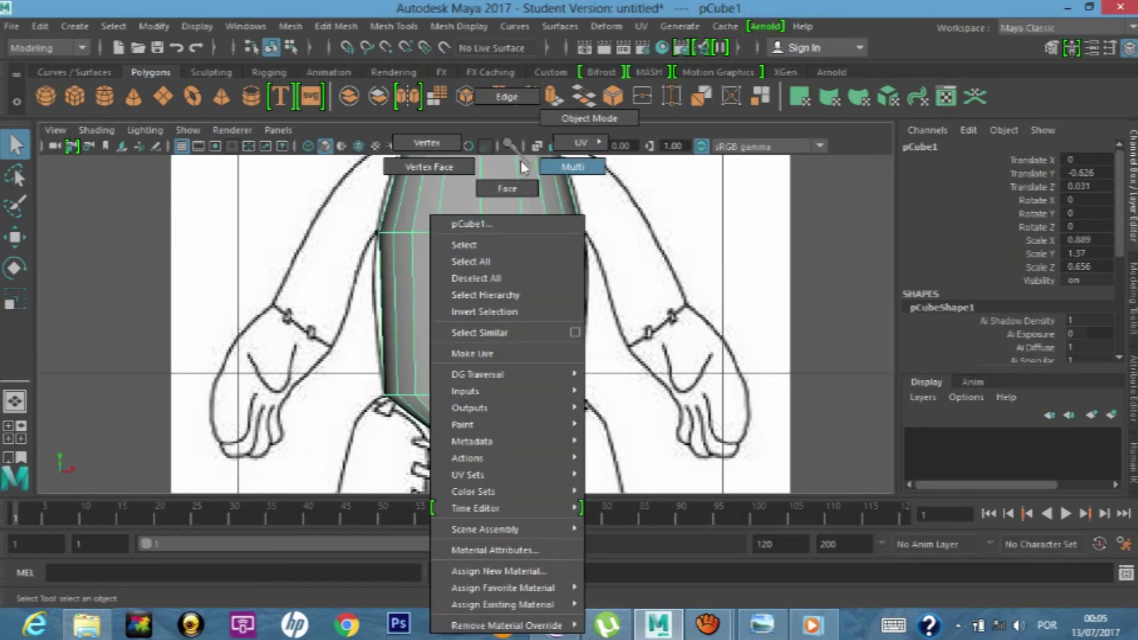
left_click(505, 97)
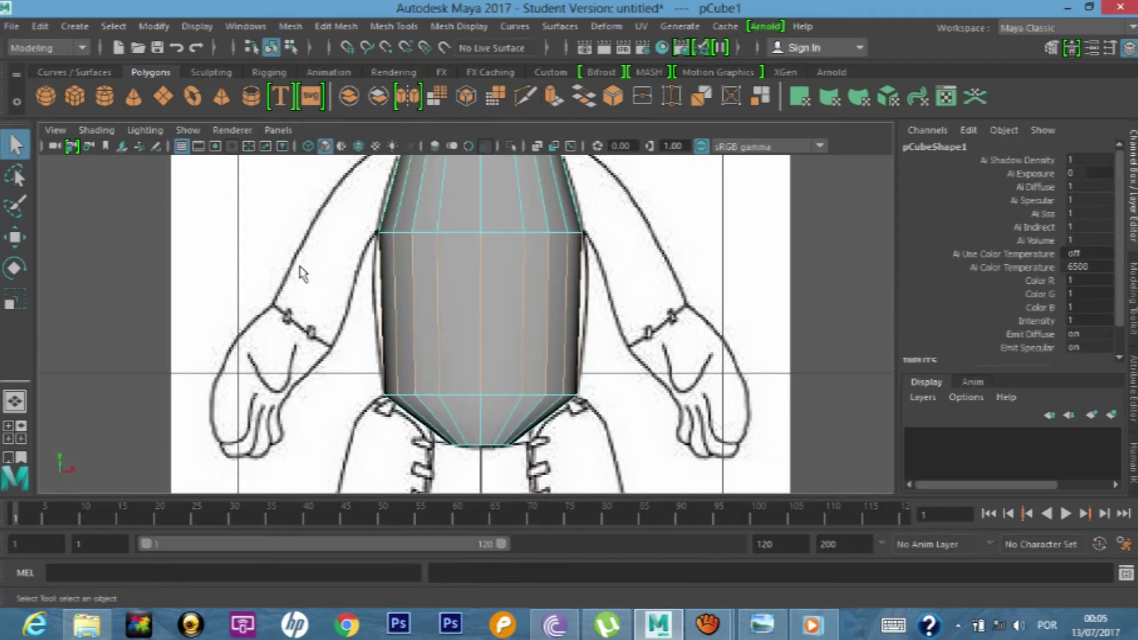
double_click(582, 299)
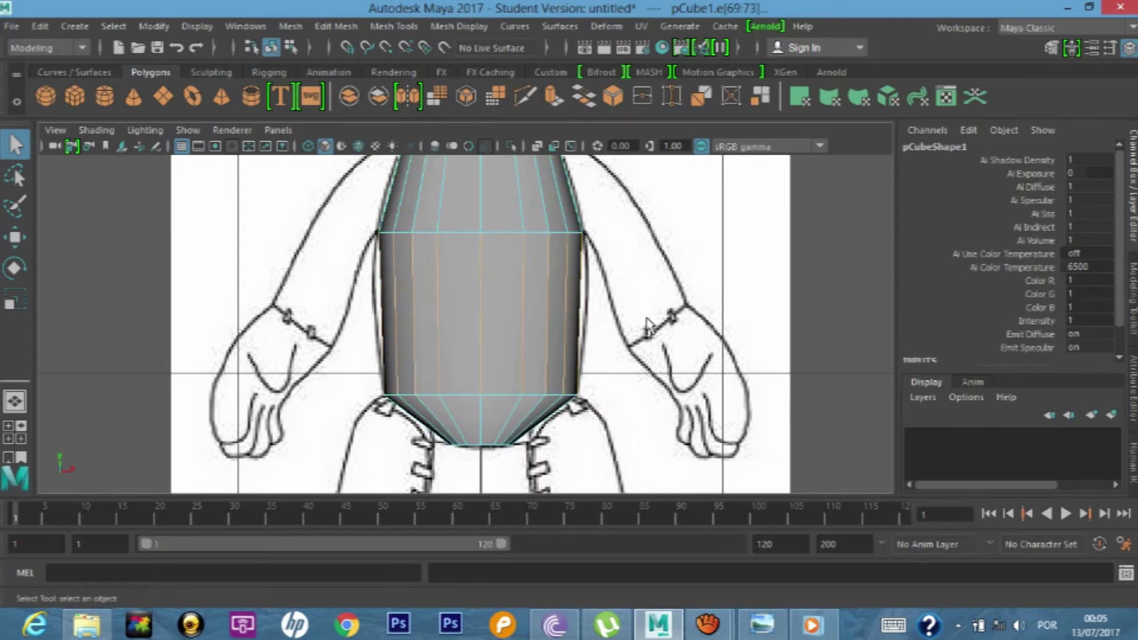
- Reselect the body, return to edge mode and pick the middle band's vertical edges again
left_click(647, 324)
left_click(563, 281)
right_click(533, 287)
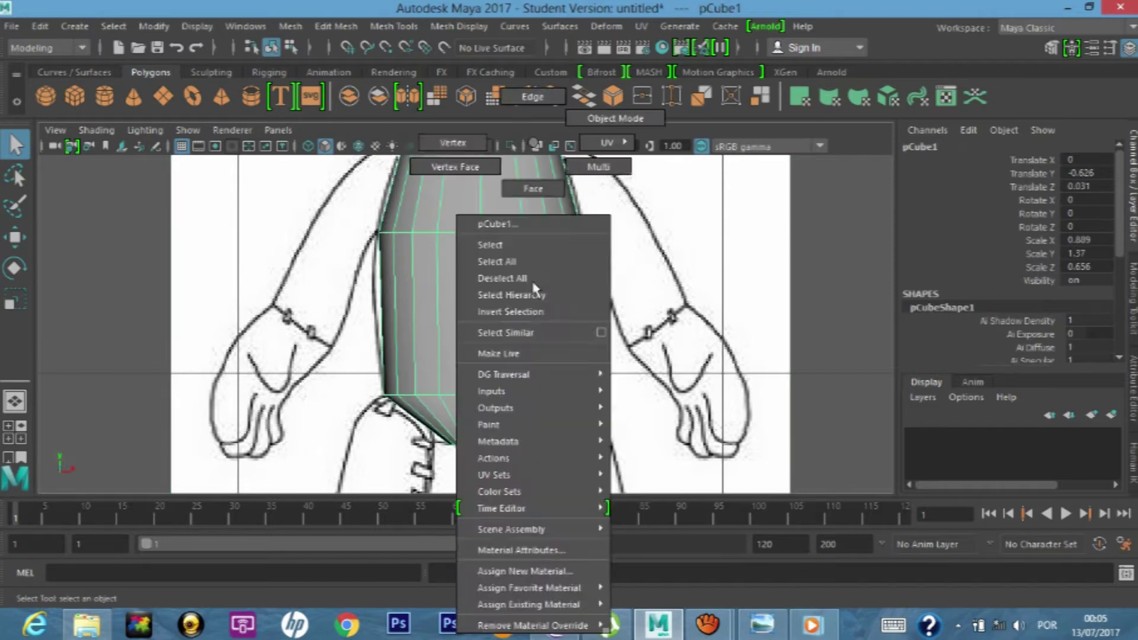
left_click(532, 281)
right_click(525, 143)
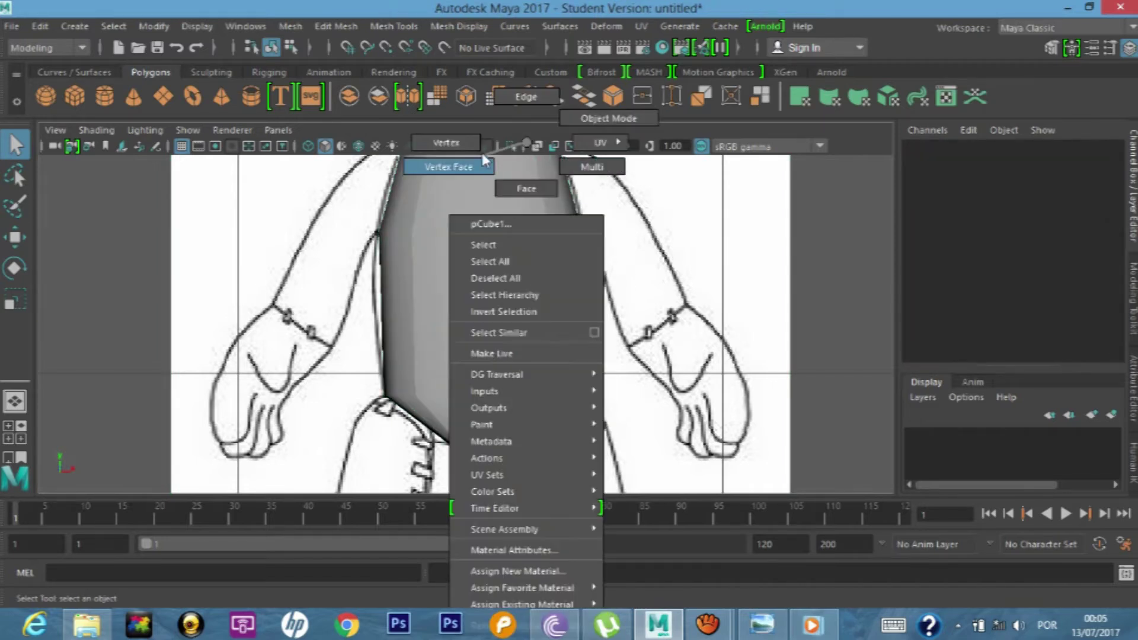
left_click(525, 97)
left_click(545, 284)
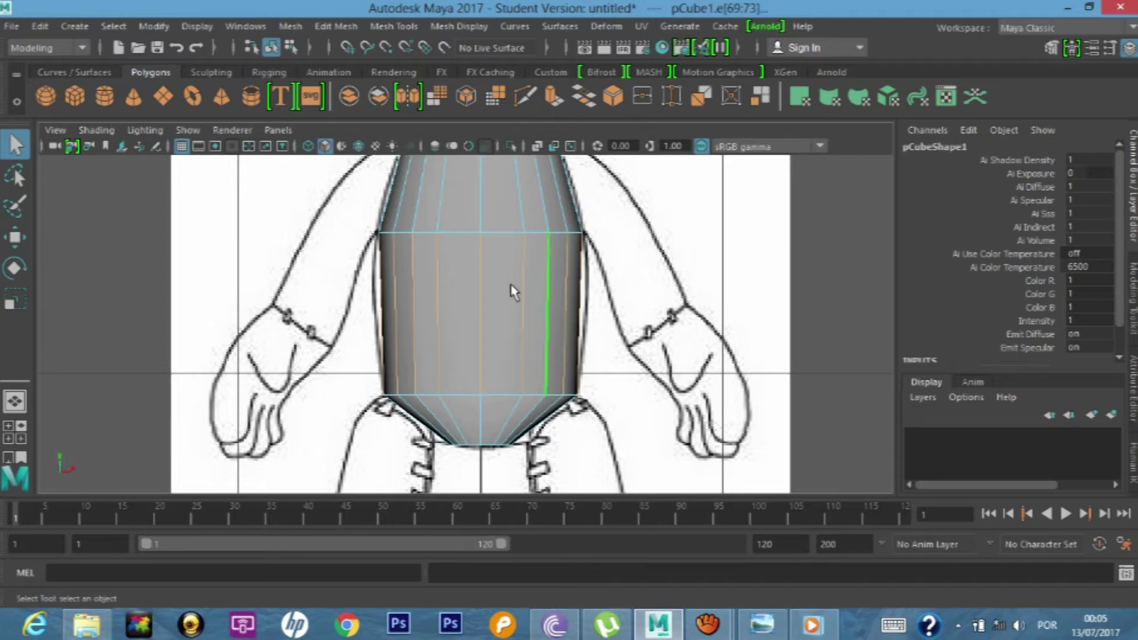
- Connect the selected vertical edges with a horizontal edge loop at slide 0.5 across the middle band
left_click(1051, 50)
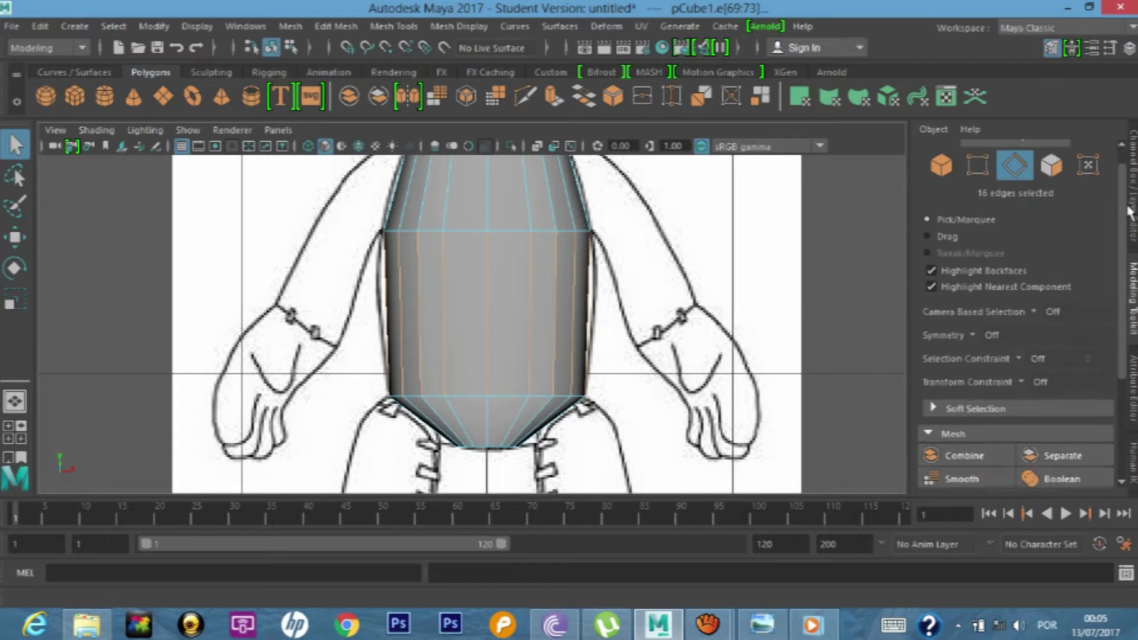
scroll(1016, 355, "down", 5)
left_click(964, 472)
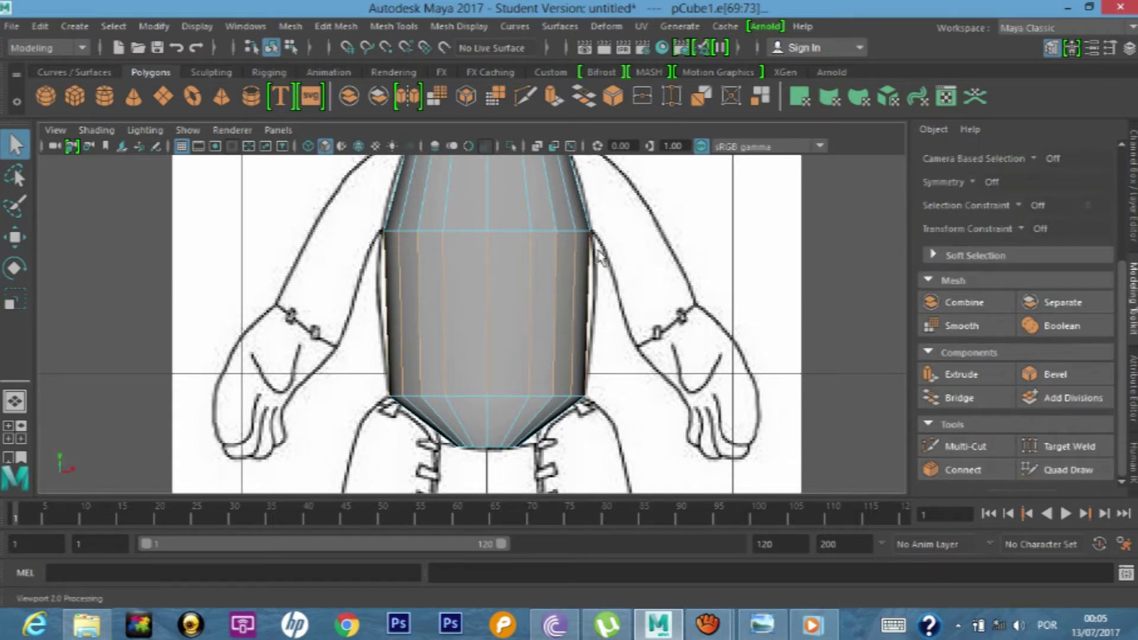
left_click(963, 472)
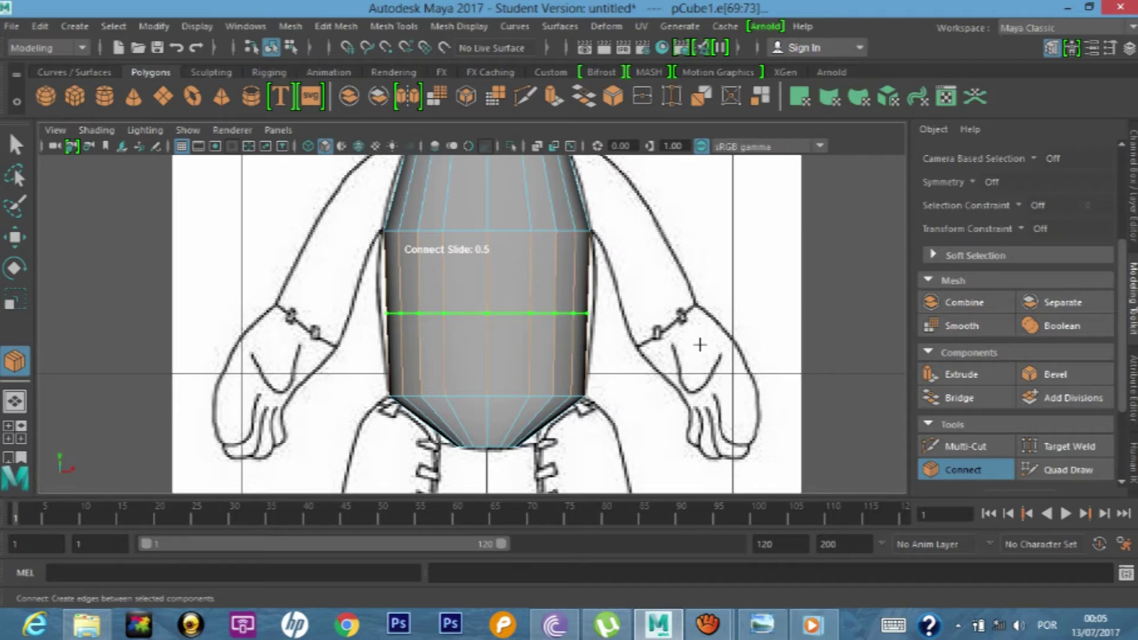
key("q")
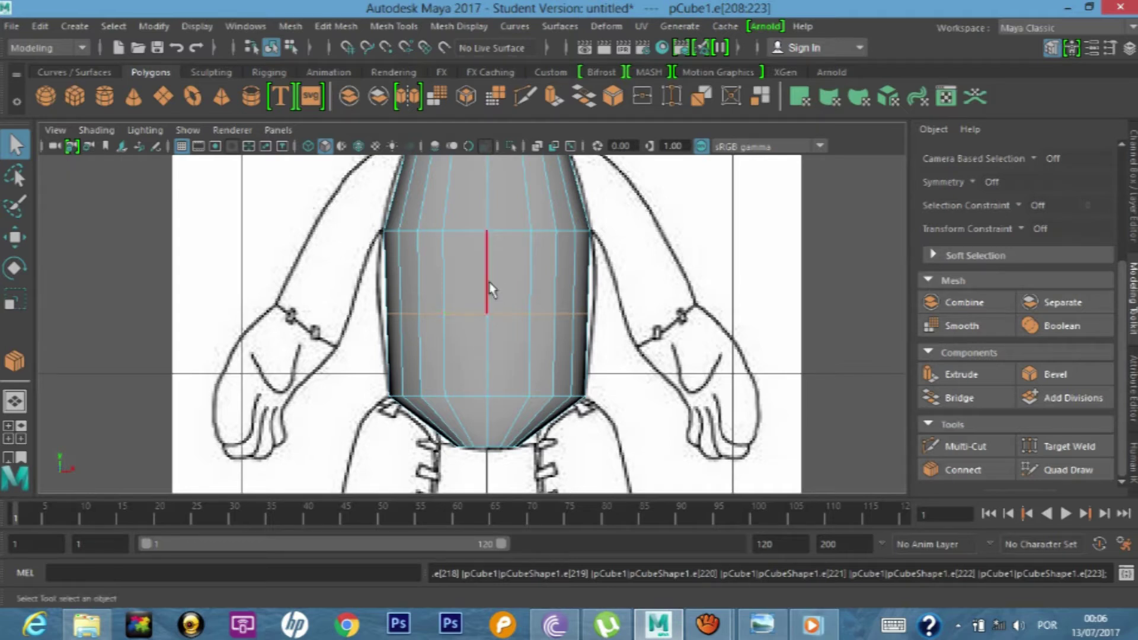
right_click(465, 286)
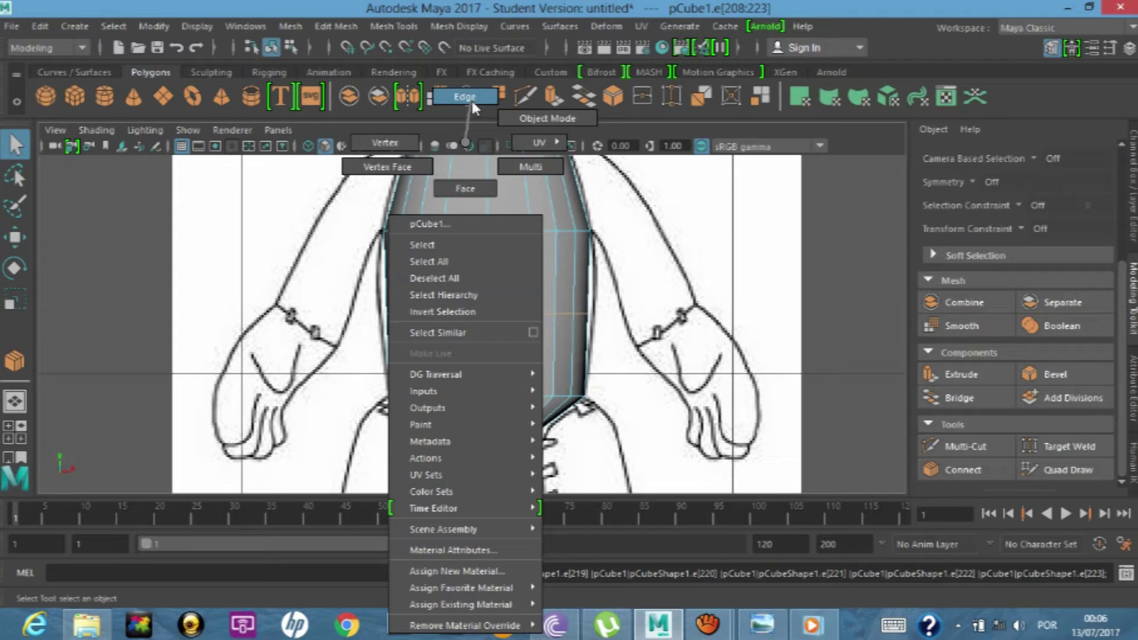
- Scale the new middle vertex row slightly wider on X, to about 1.056
left_click(411, 143)
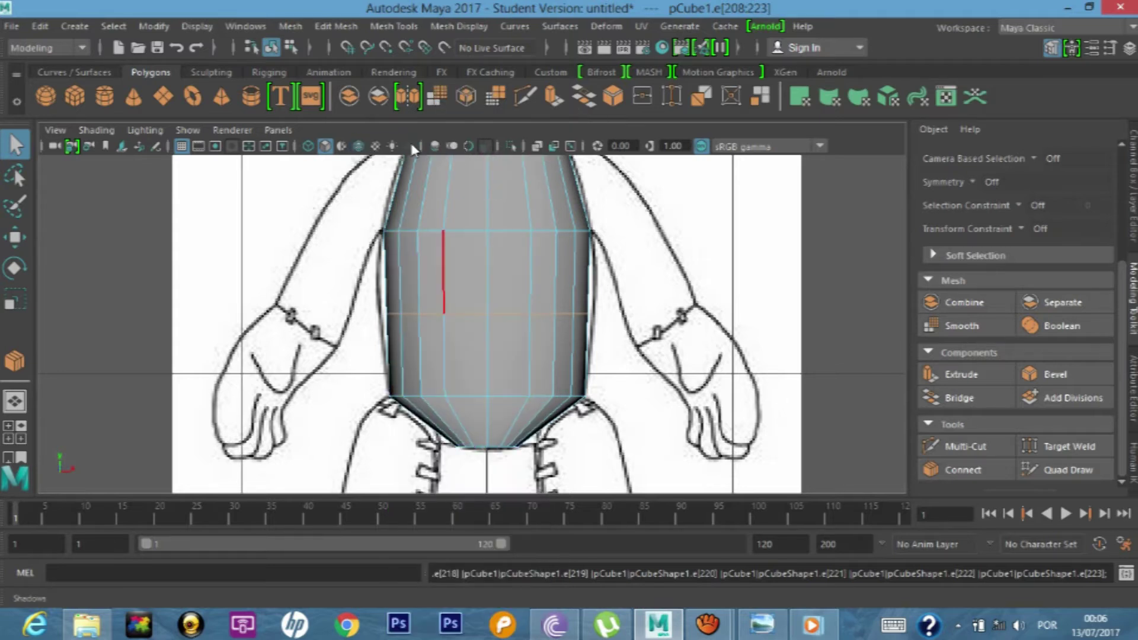
left_click_drag(325, 292, 627, 343)
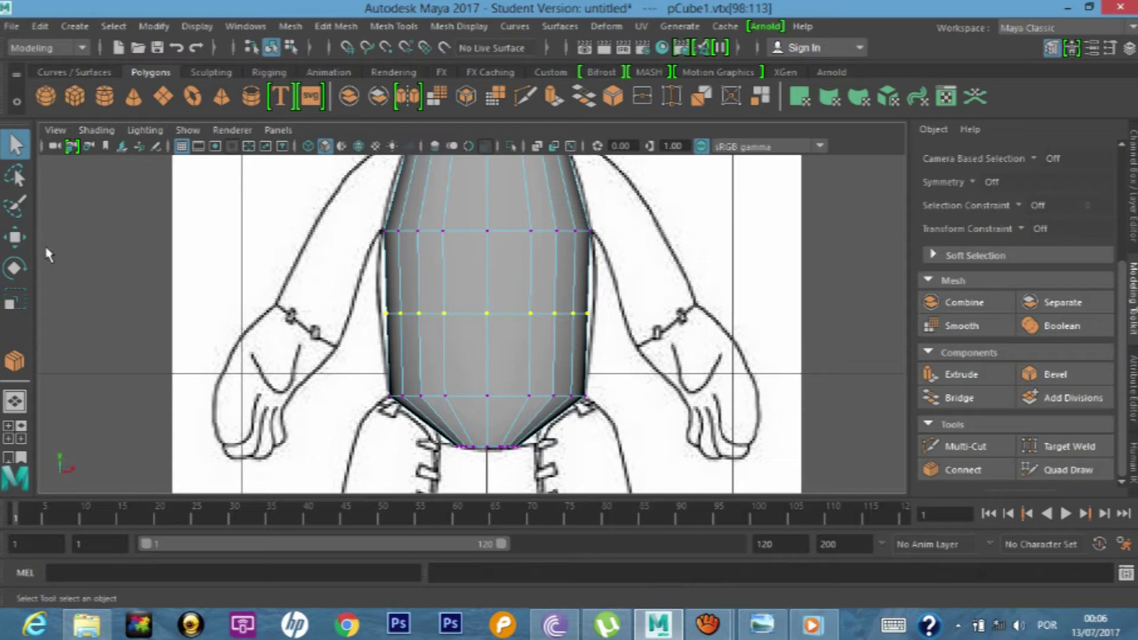
left_click(15, 237)
left_click(16, 301)
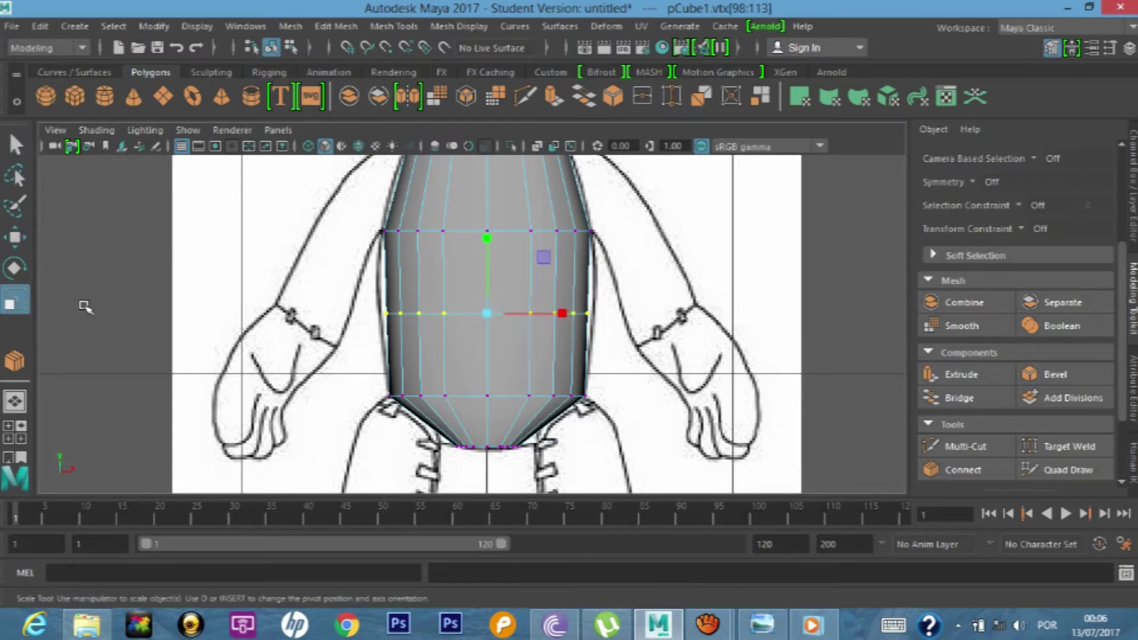
left_click_drag(559, 315, 567, 315)
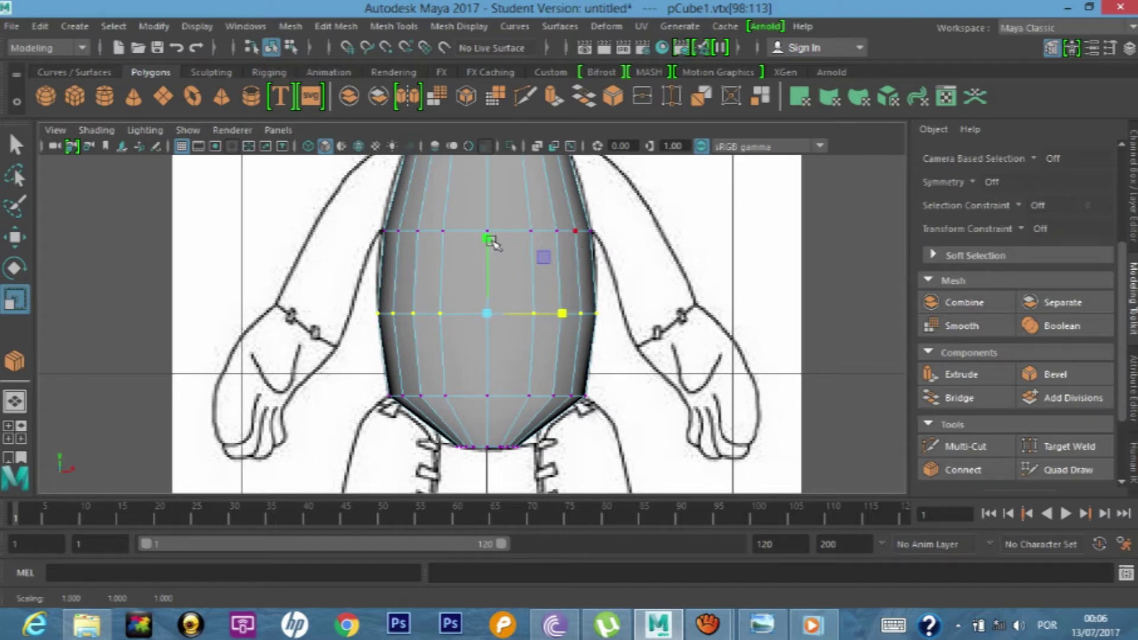
scroll(490, 246, "up", 2)
scroll(472, 236, "up", 2)
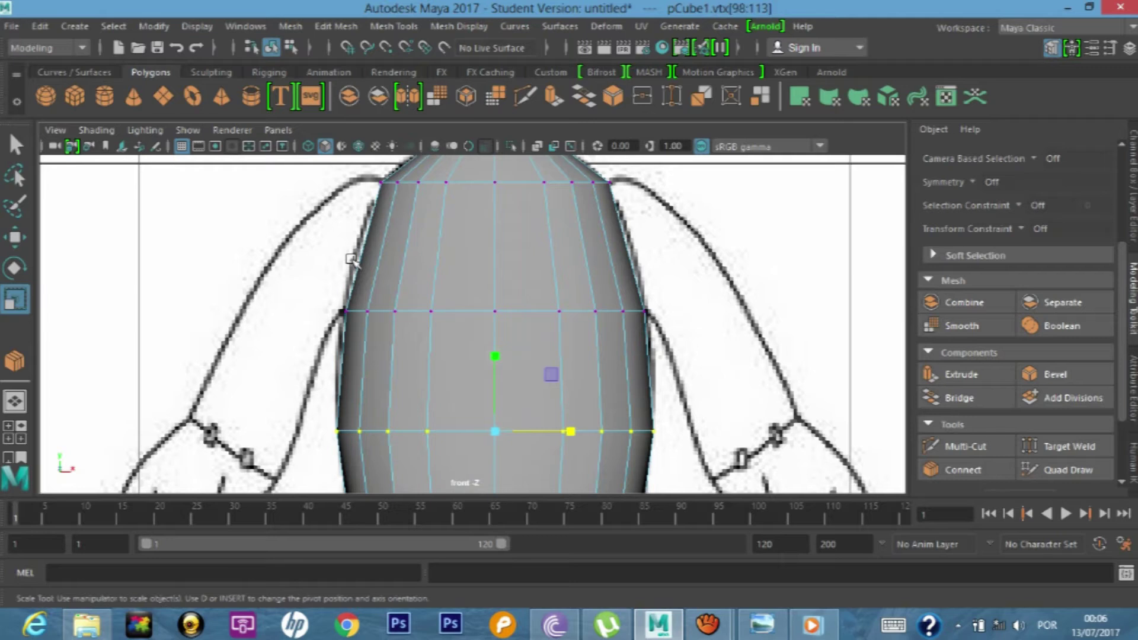
- Select the upper band's vertical edges and preview a connecting edge loop across them
right_click_drag(511, 144, 528, 97)
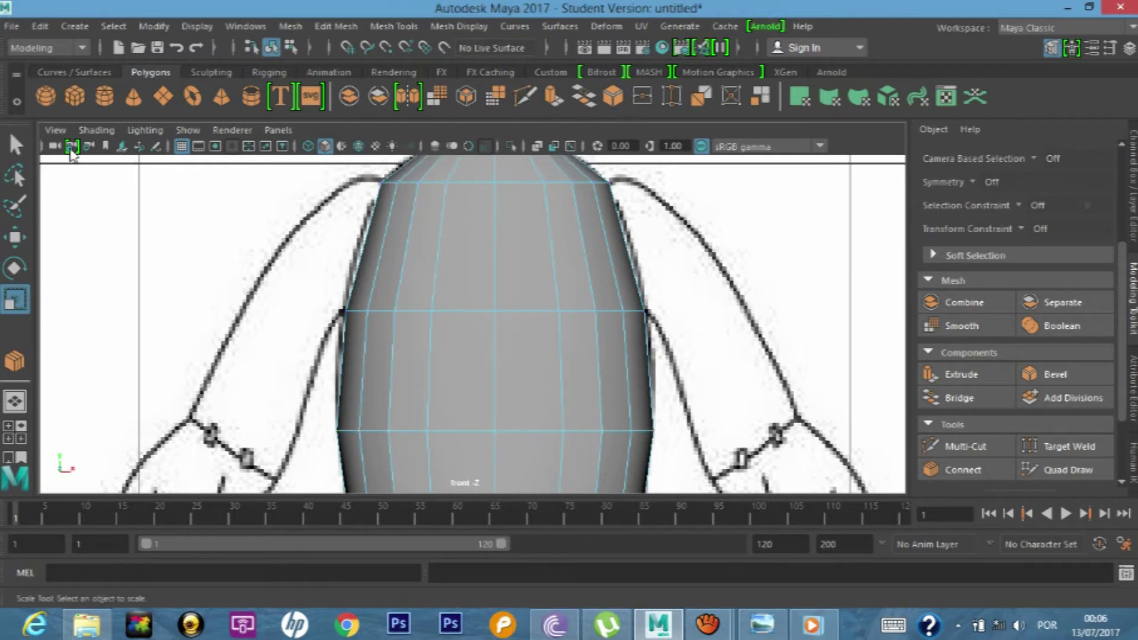
left_click(14, 144)
left_click_drag(676, 253, 676, 249)
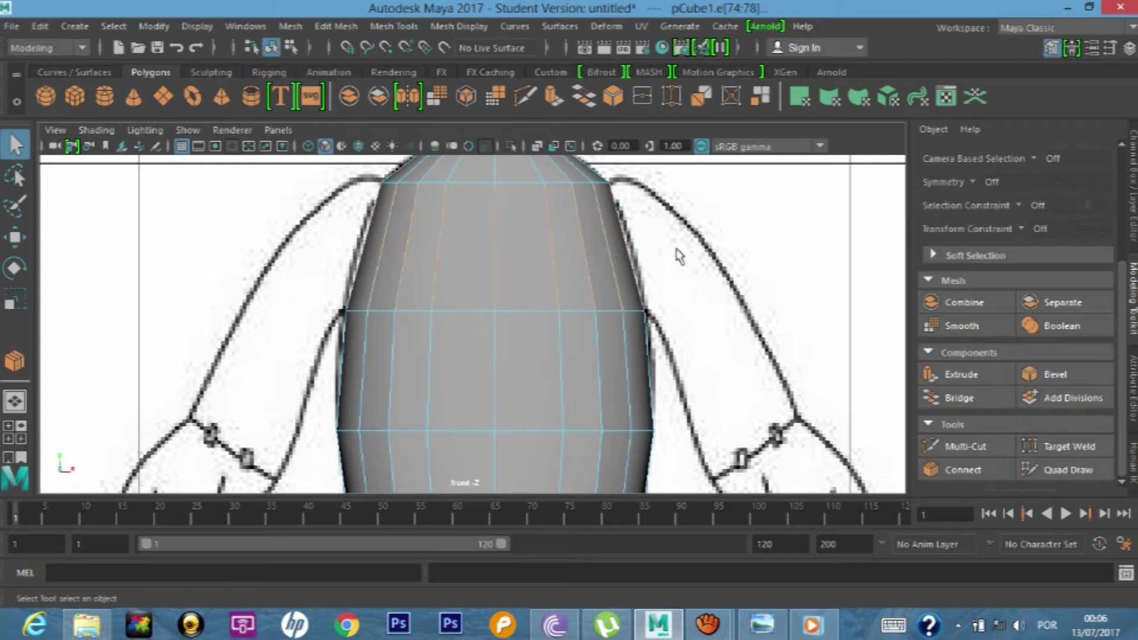
left_click(963, 470)
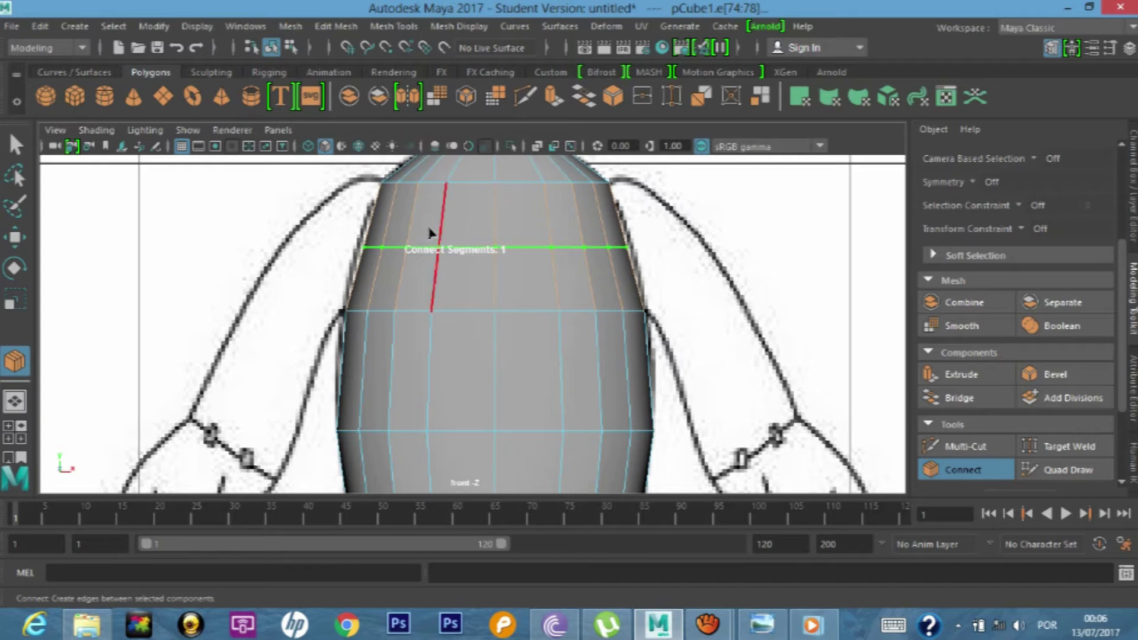
- Commit the upper-band edge loop and scale its vertex row slightly wider
key("Return")
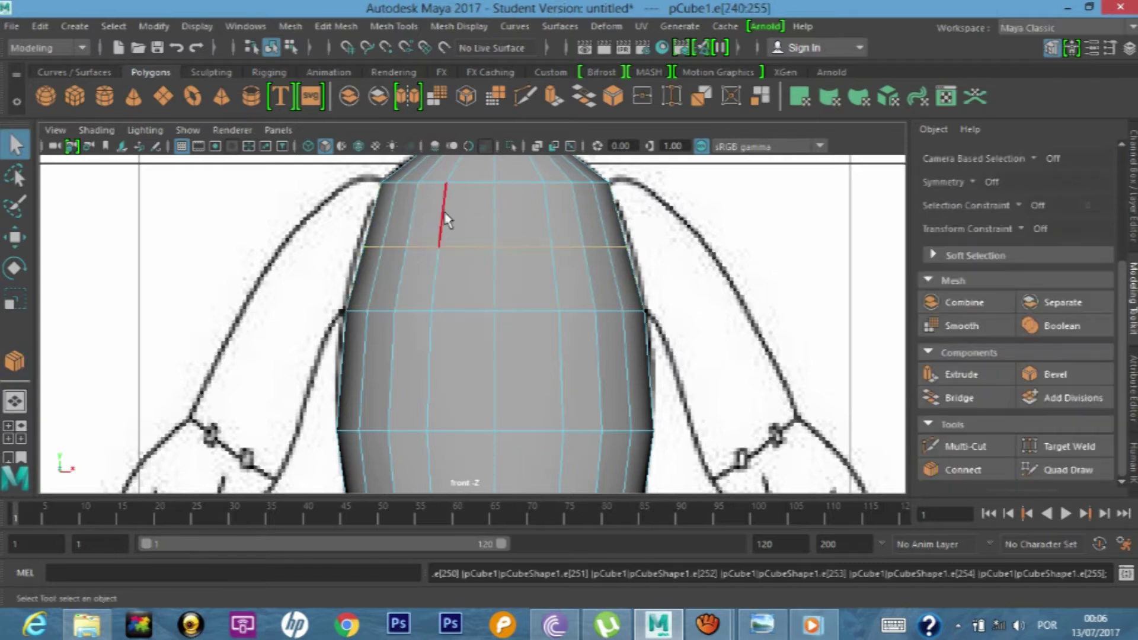
right_click_drag(433, 223, 391, 153)
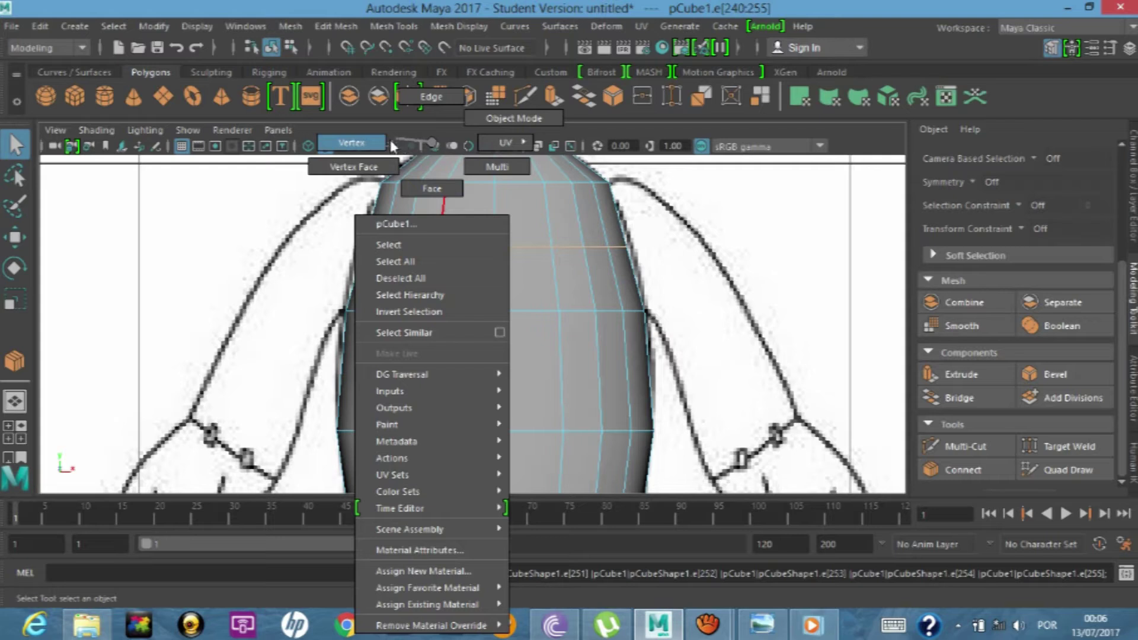
key("ctrl+F9")
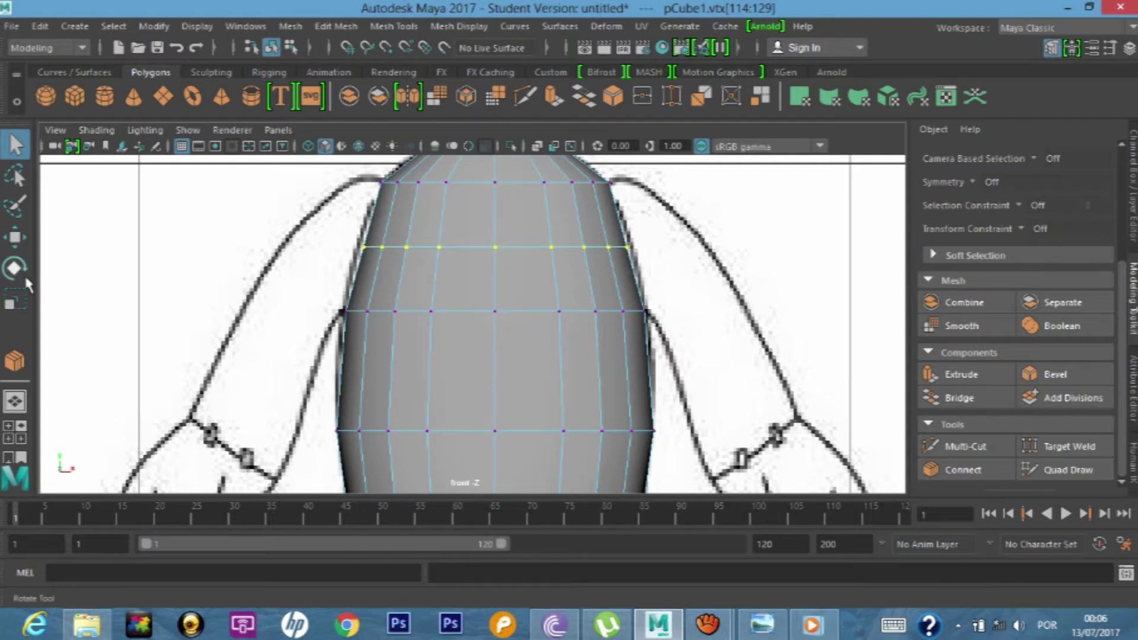
left_click(15, 301)
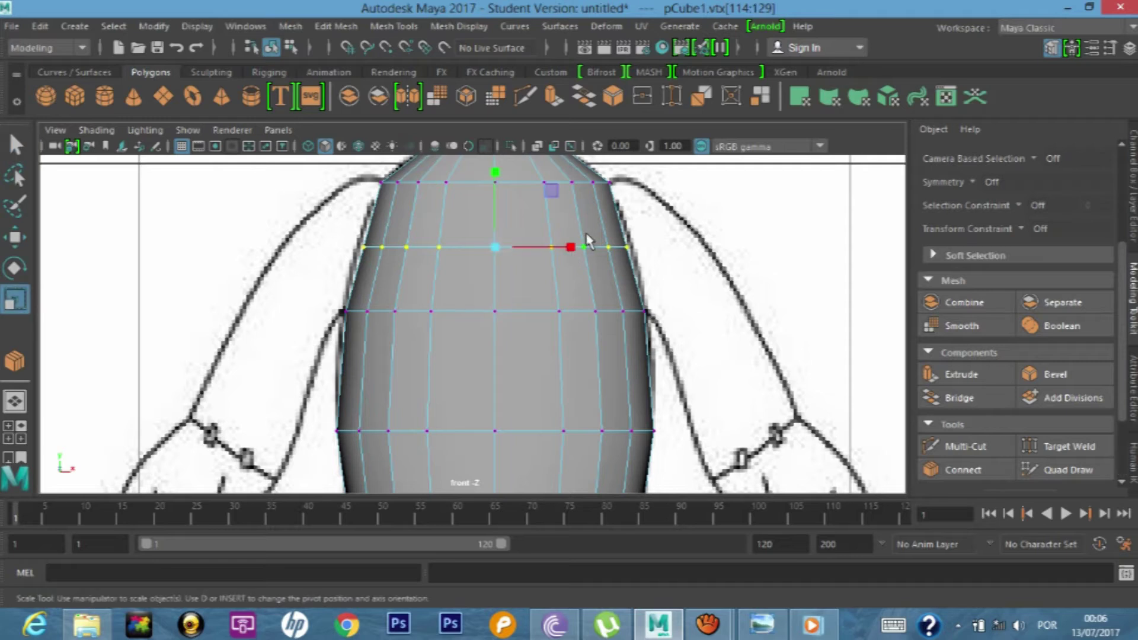
left_click_drag(566, 247, 580, 249)
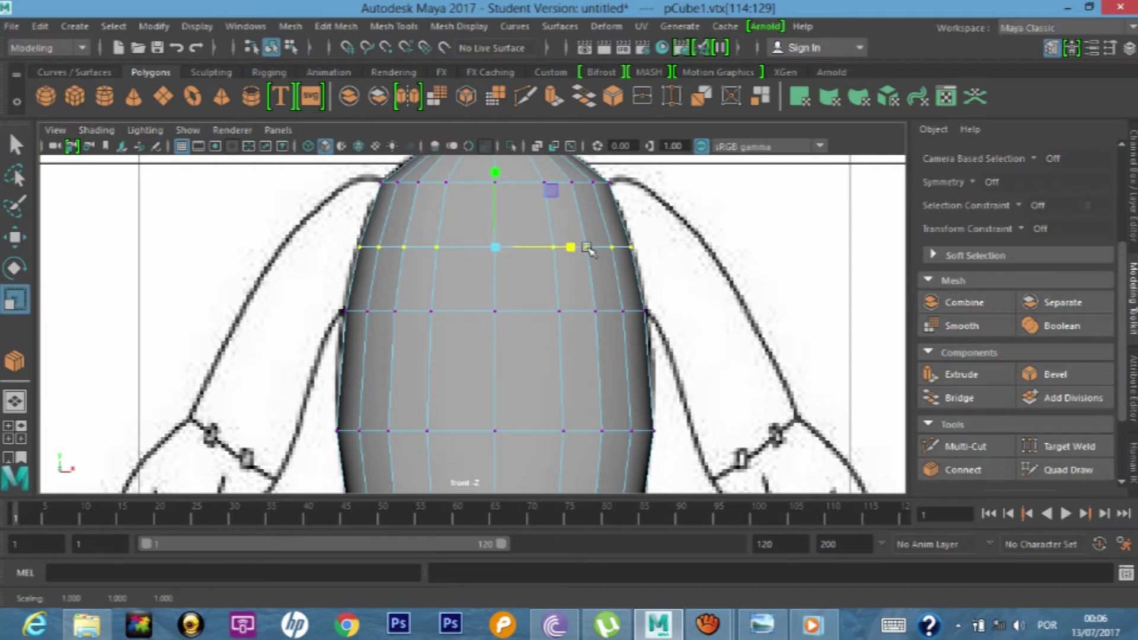
scroll(474, 203, "down", 2)
scroll(470, 229, "down", 2)
scroll(470, 292, "down", 3)
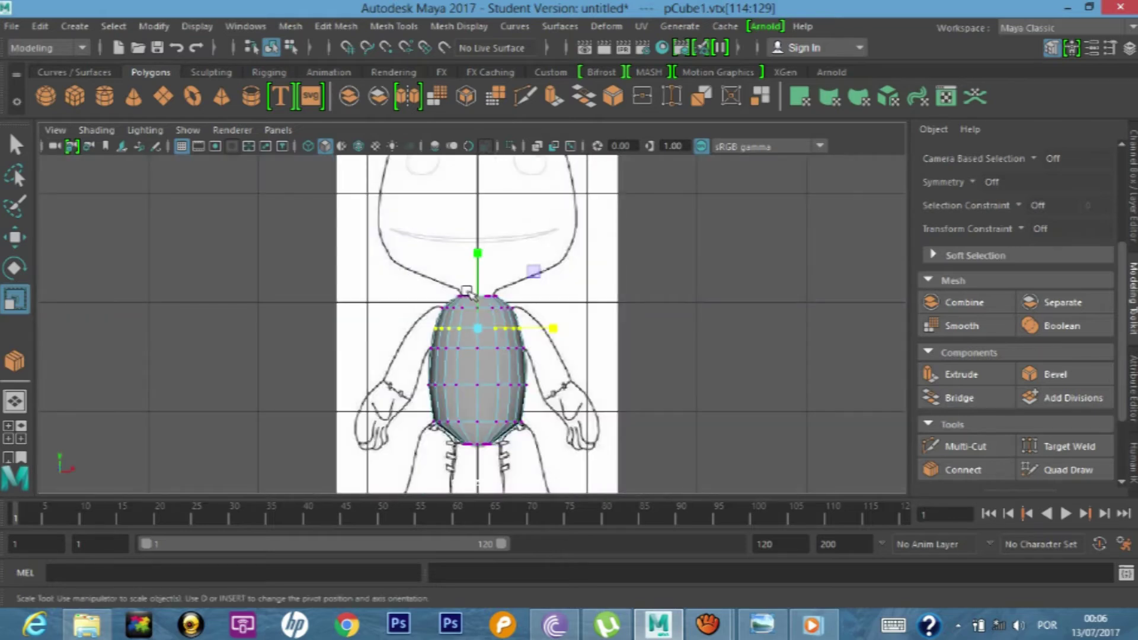
key("space")
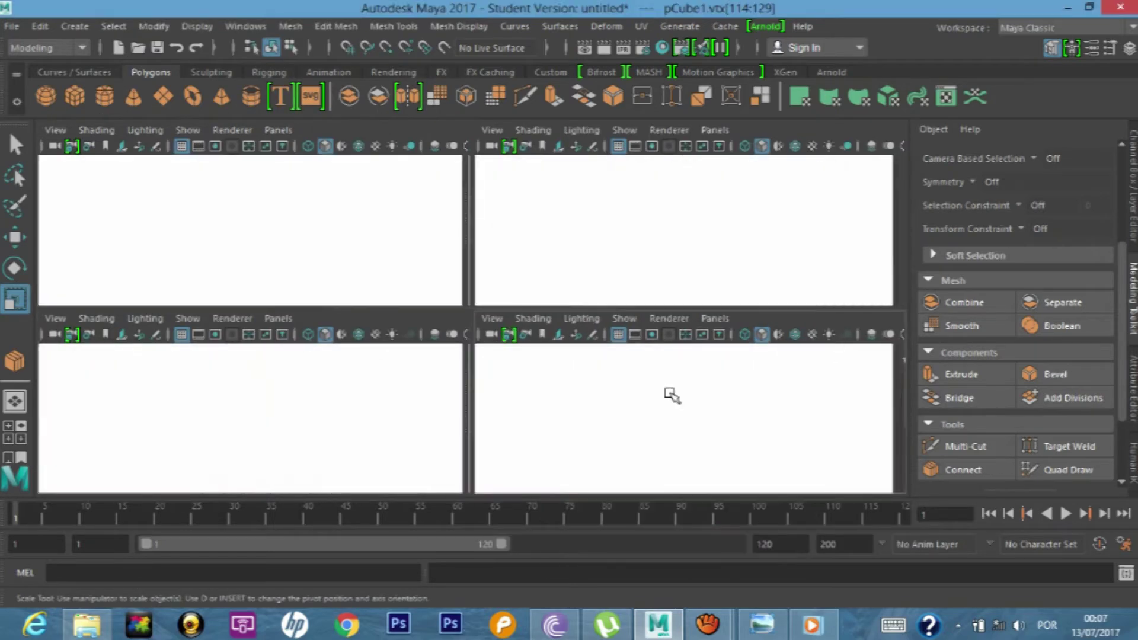
- In the wireframe side view, scale the vertex ring deeper on Z, to about 1.035
key("space")
scroll(486, 326, "up", 2)
scroll(470, 325, "up", 3)
scroll(472, 325, "up", 3)
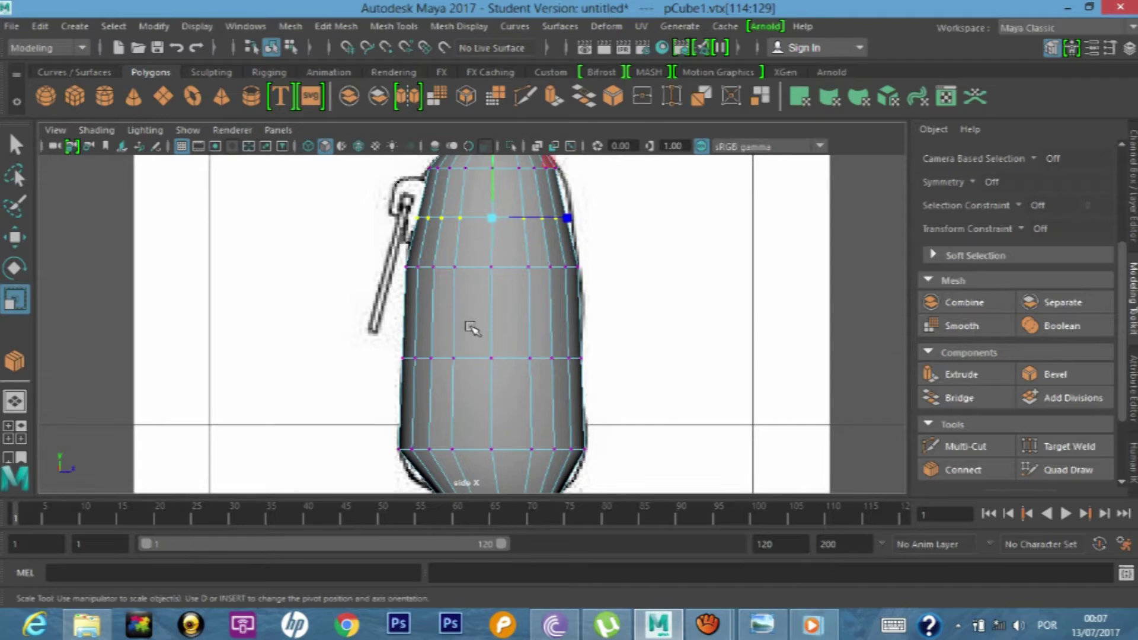
scroll(472, 328, "up", 2)
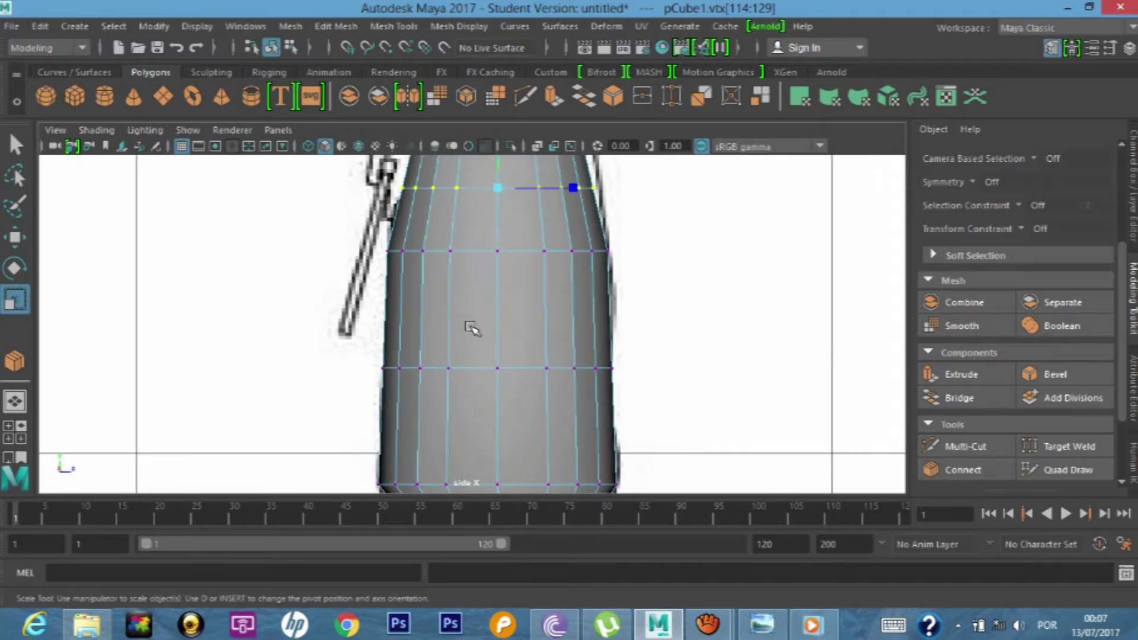
key("4")
middle_click_drag(462, 284, 474, 368, "alt")
middle_click_drag(473, 286, 474, 303, "alt")
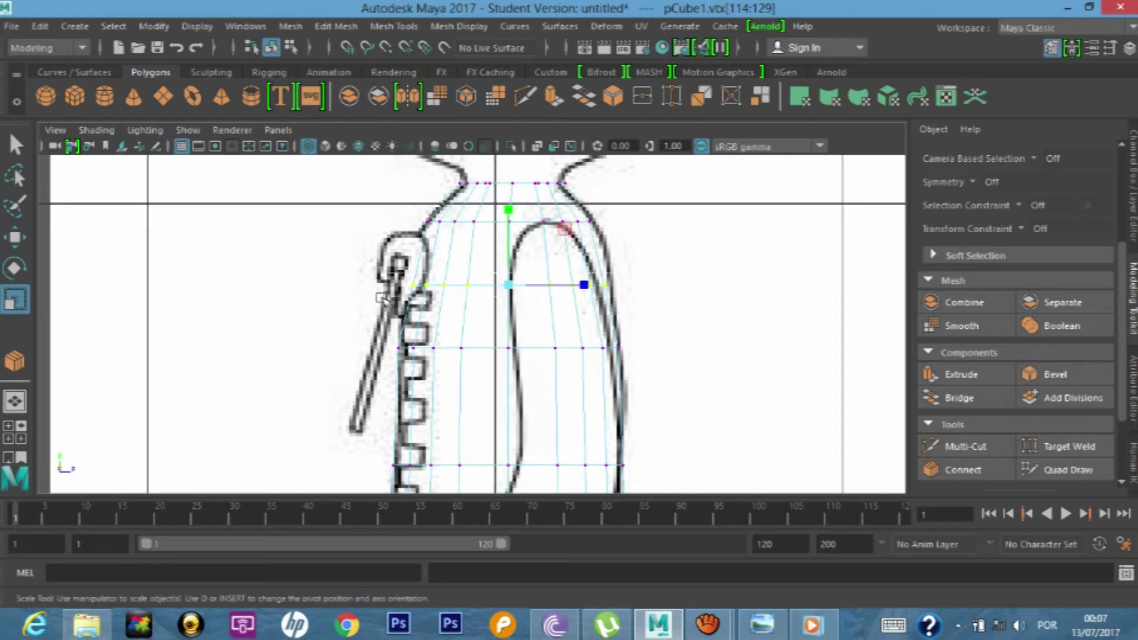
left_click_drag(584, 285, 591, 286)
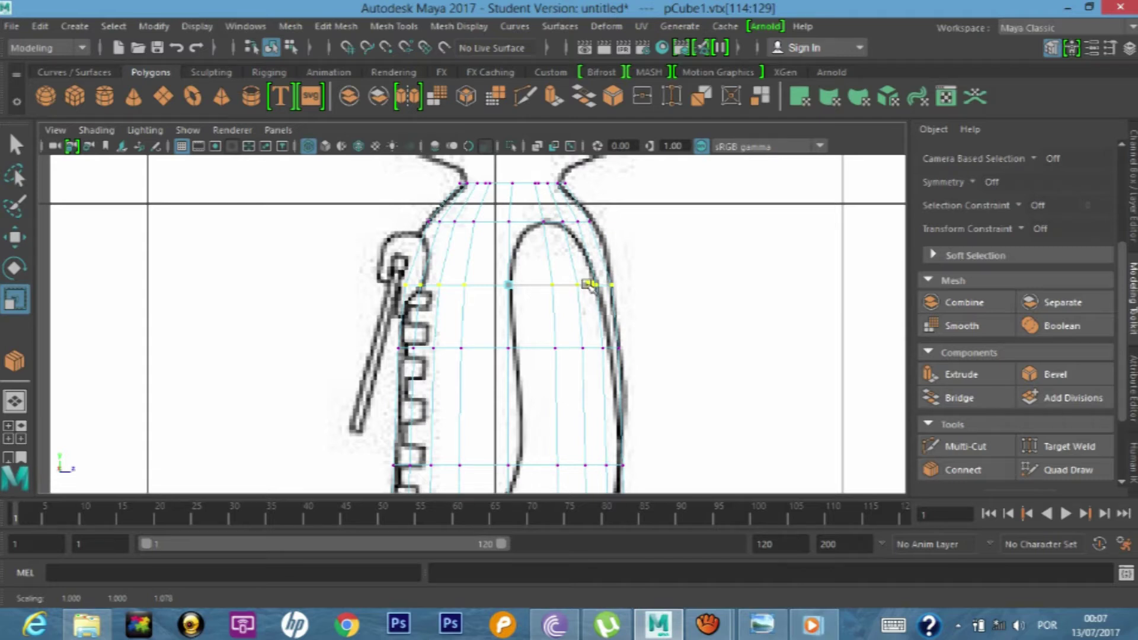
scroll(703, 355, "down", 5)
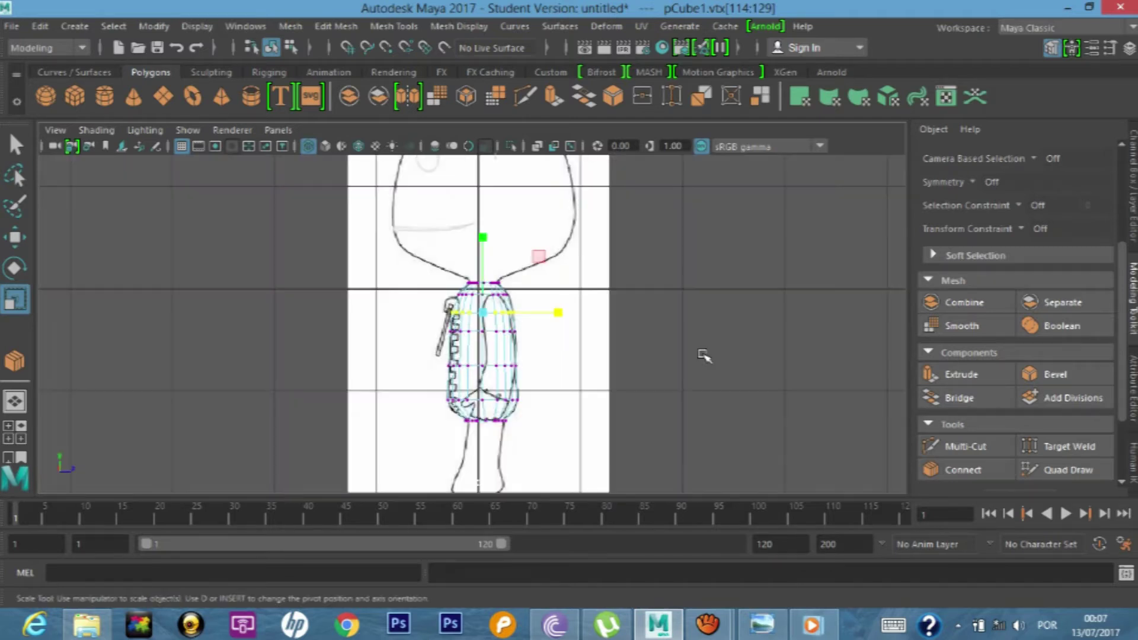
scroll(569, 355, "down", 3)
scroll(567, 359, "up", 2)
- Restore shaded display and return to a level front-on perspective view of the body
key("5")
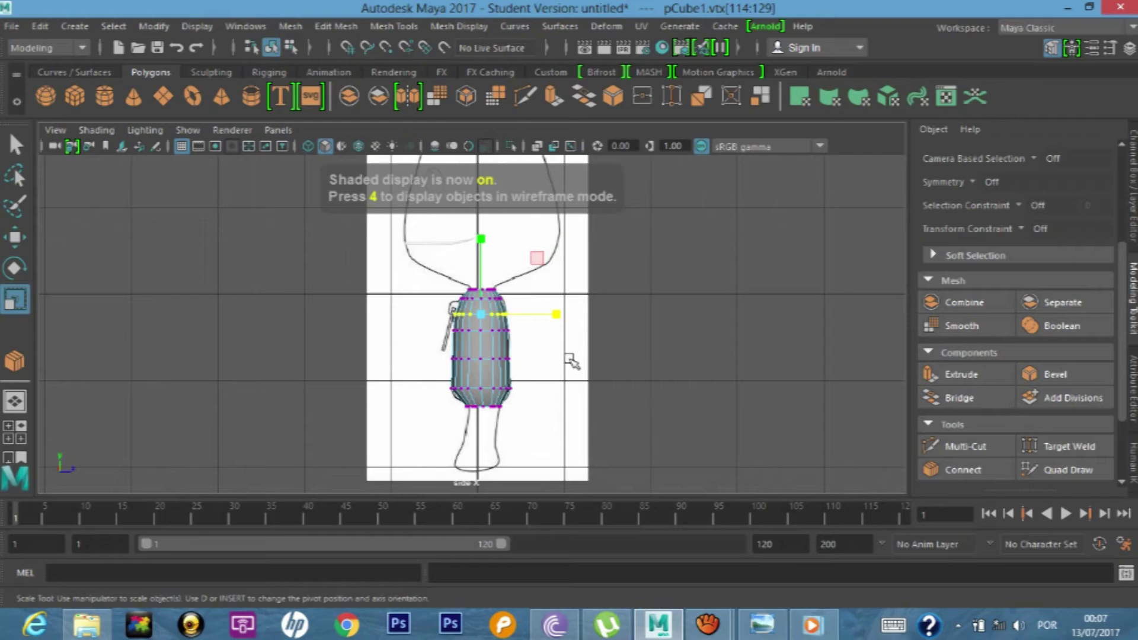
key("space")
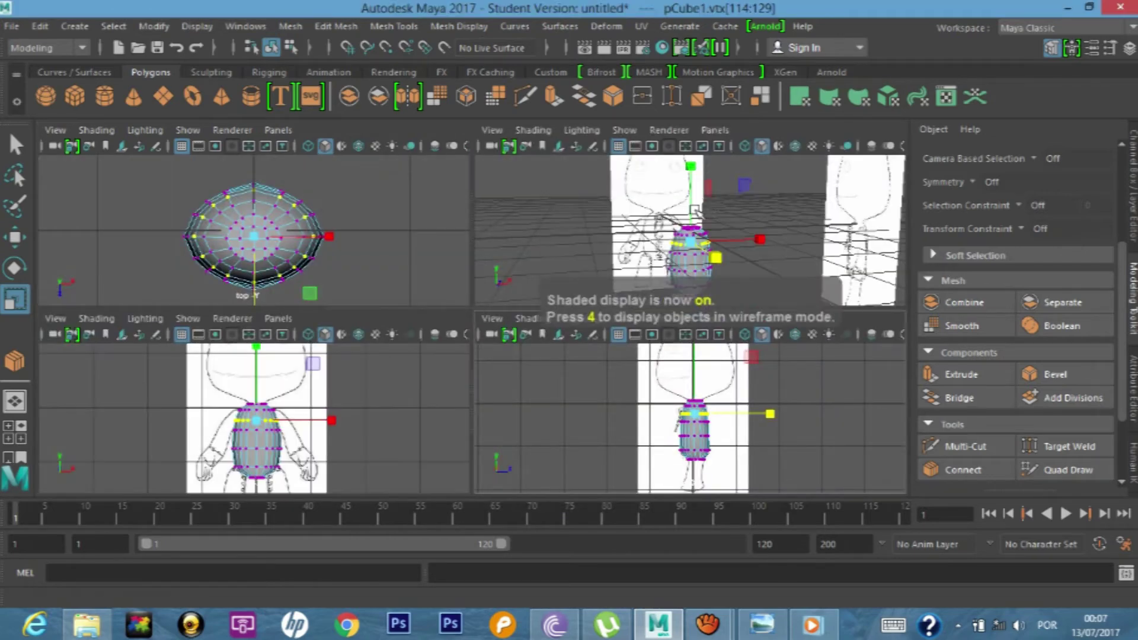
key("space")
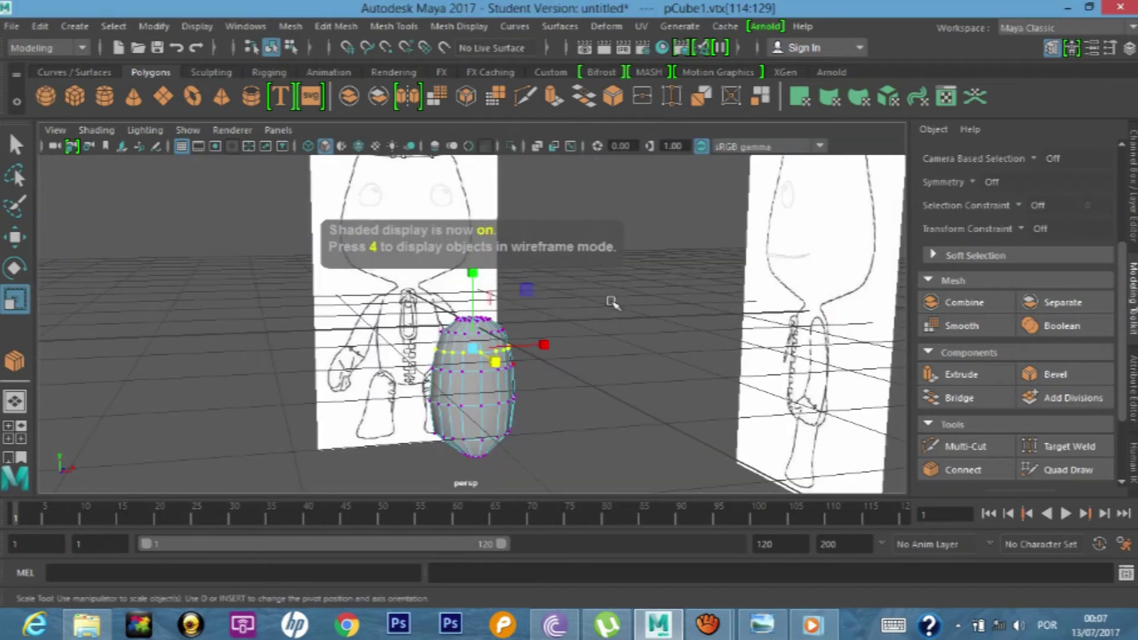
left_click_drag(577, 294, 572, 287, "alt")
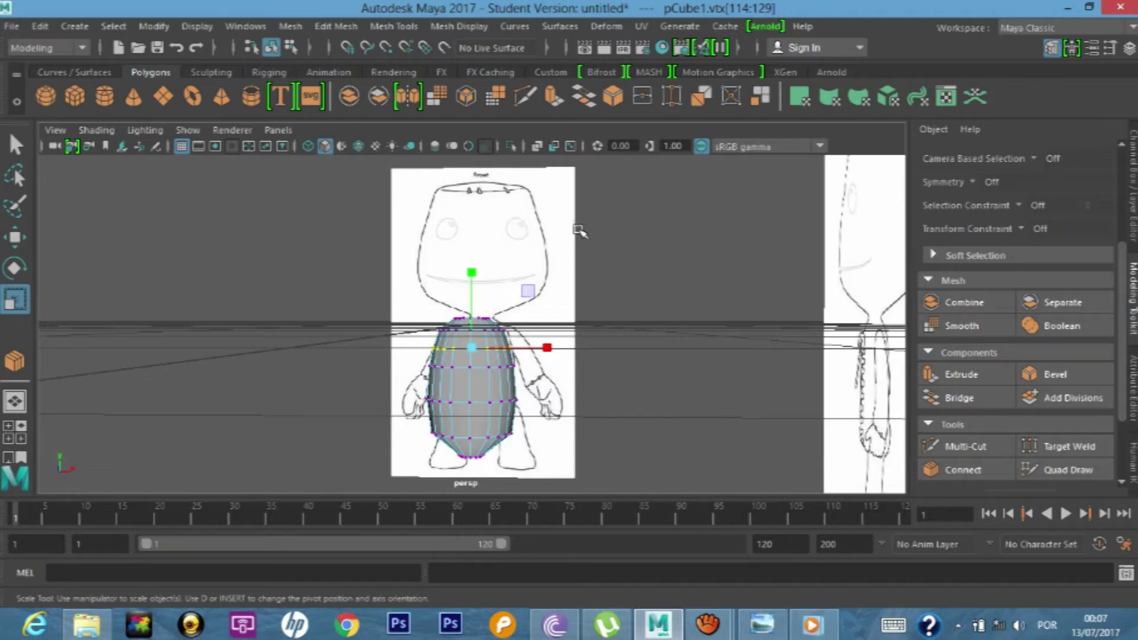
- Orbit to look down on the model, clear the vertex selection and bring up the File menu
left_click_drag(571, 253, 568, 313, "alt")
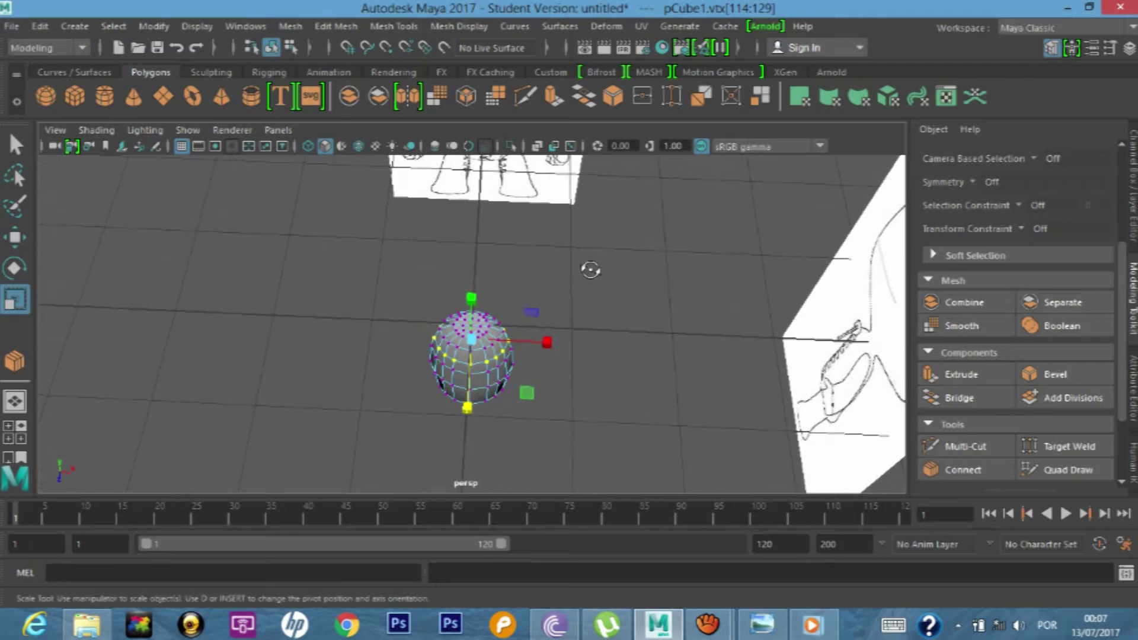
left_click(590, 270)
scroll(495, 306, "up", 3)
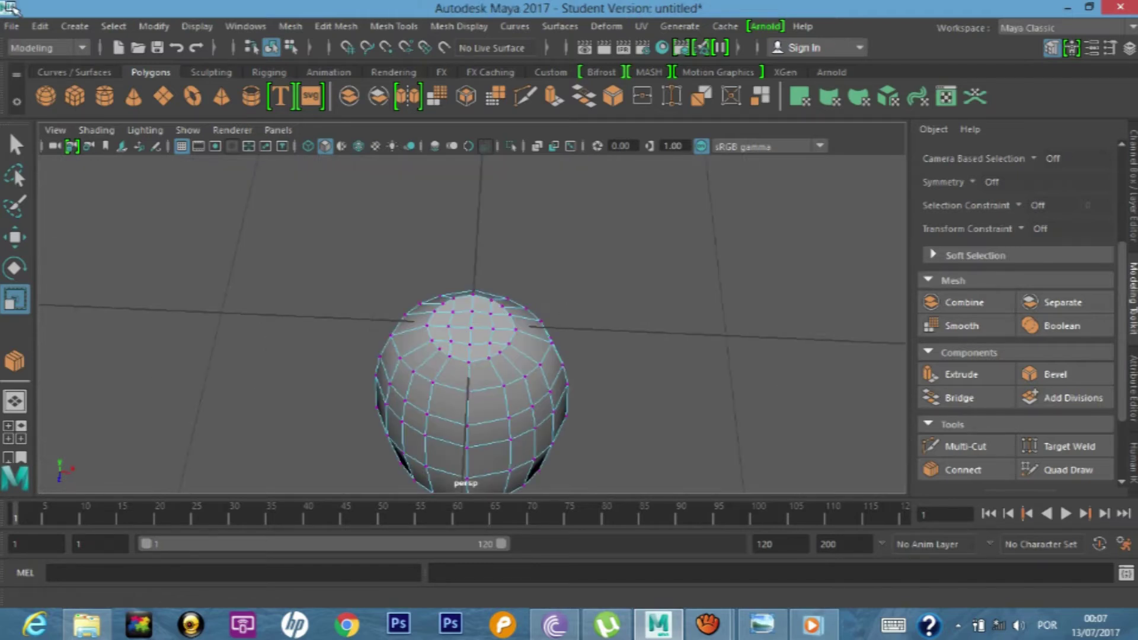
left_click(11, 26)
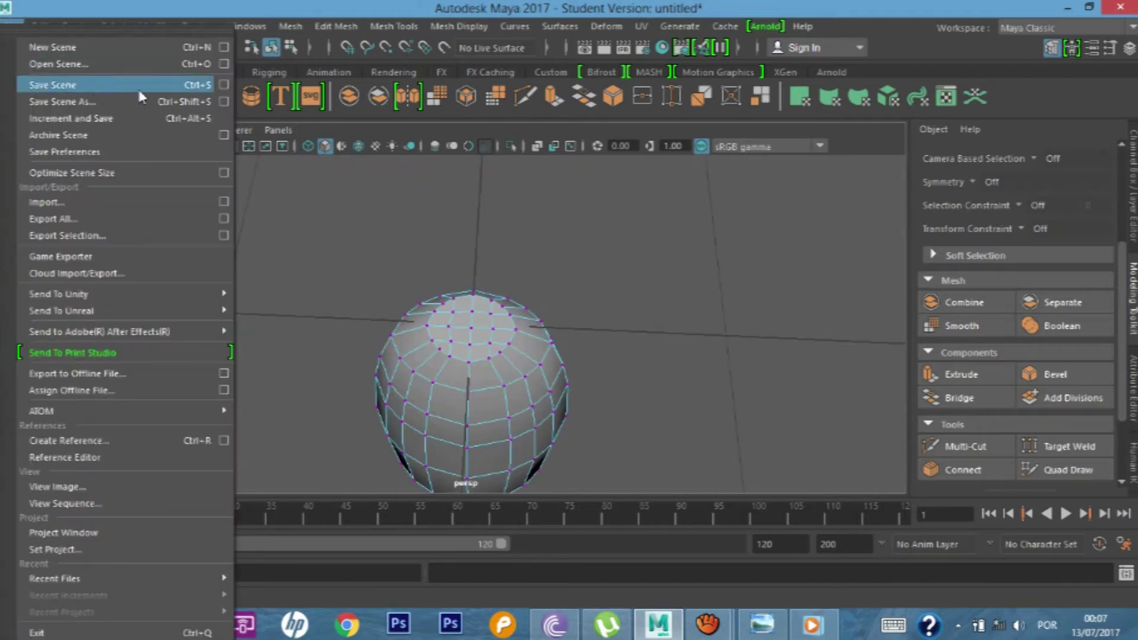
- Save the scene as sackboyaula.mb on the Desktop, accepting the Student Version prompt
left_click(126, 99)
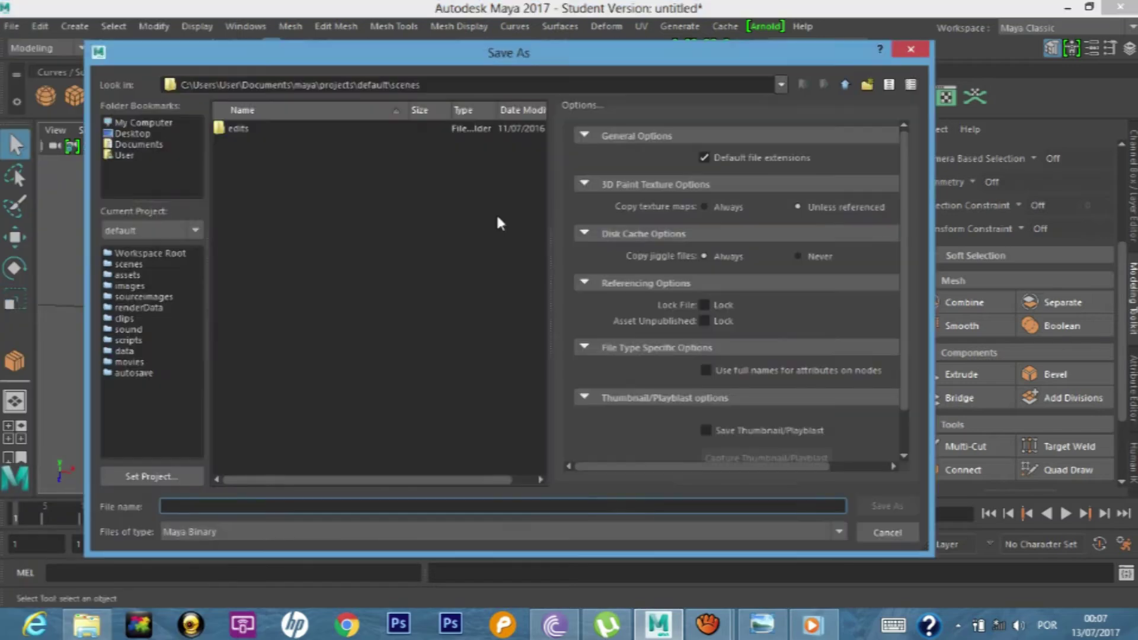
left_click(147, 133)
left_click(260, 505)
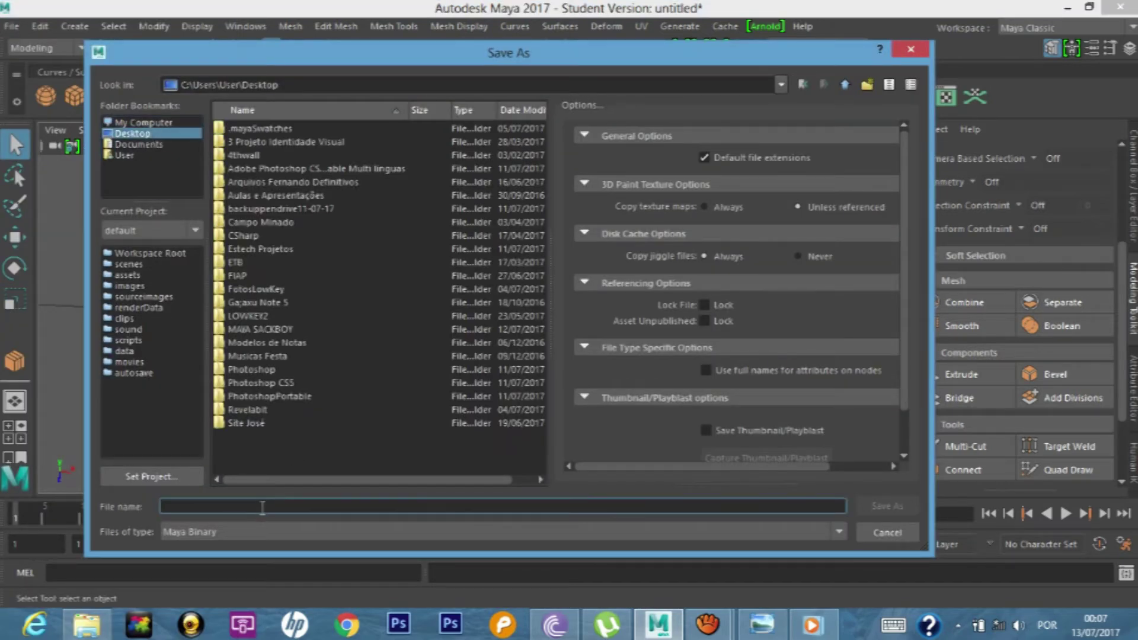
type("sackboyaula")
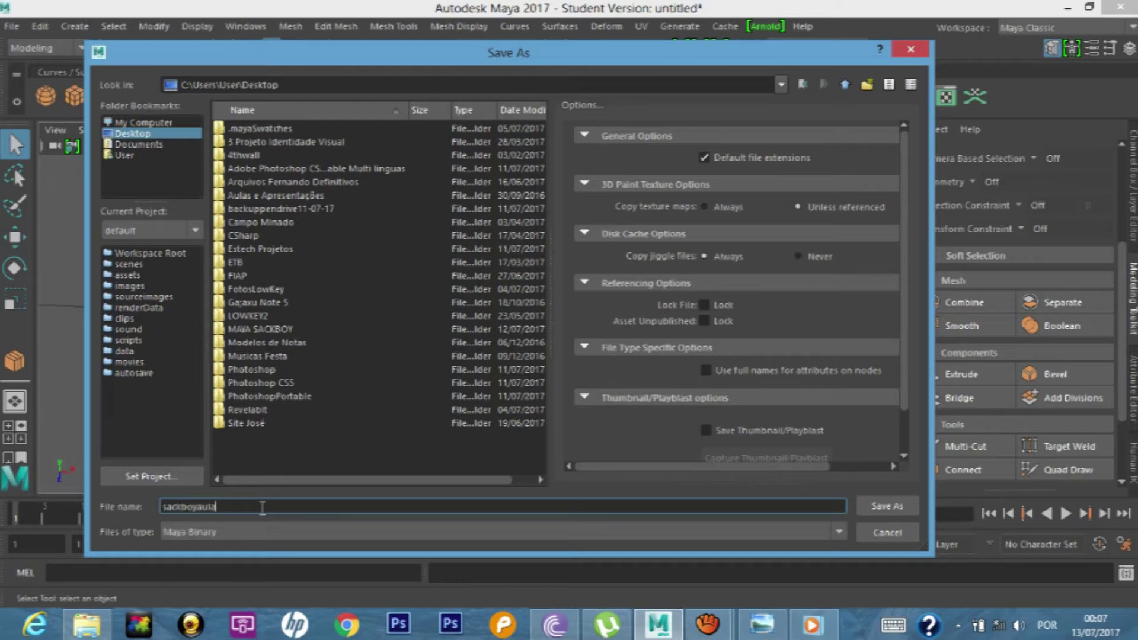
left_click(882, 502)
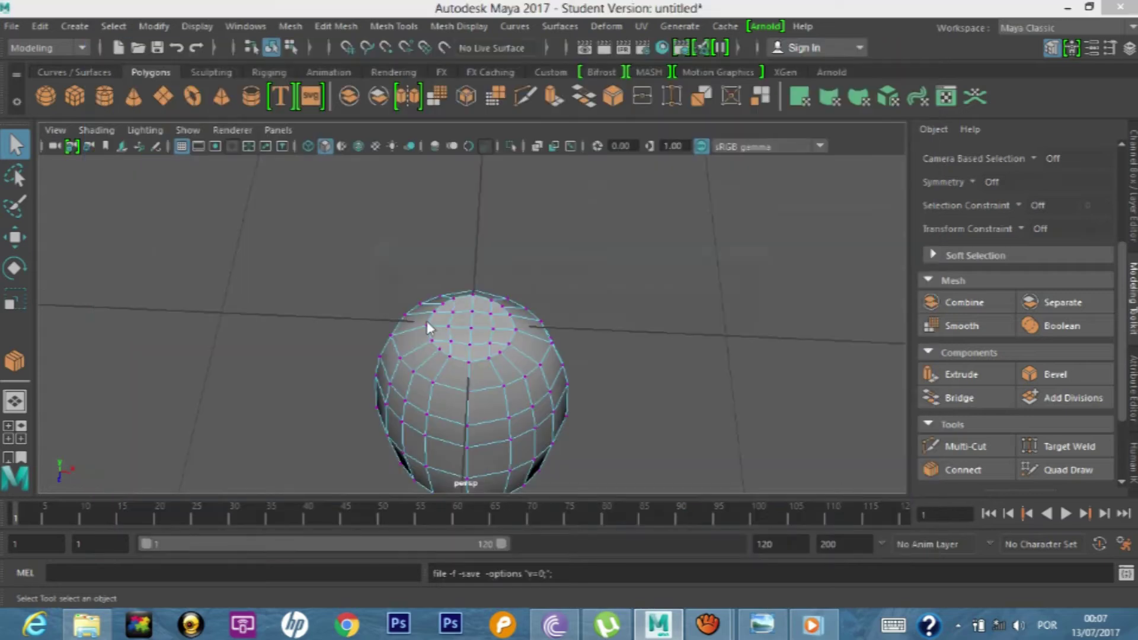
left_click(531, 330)
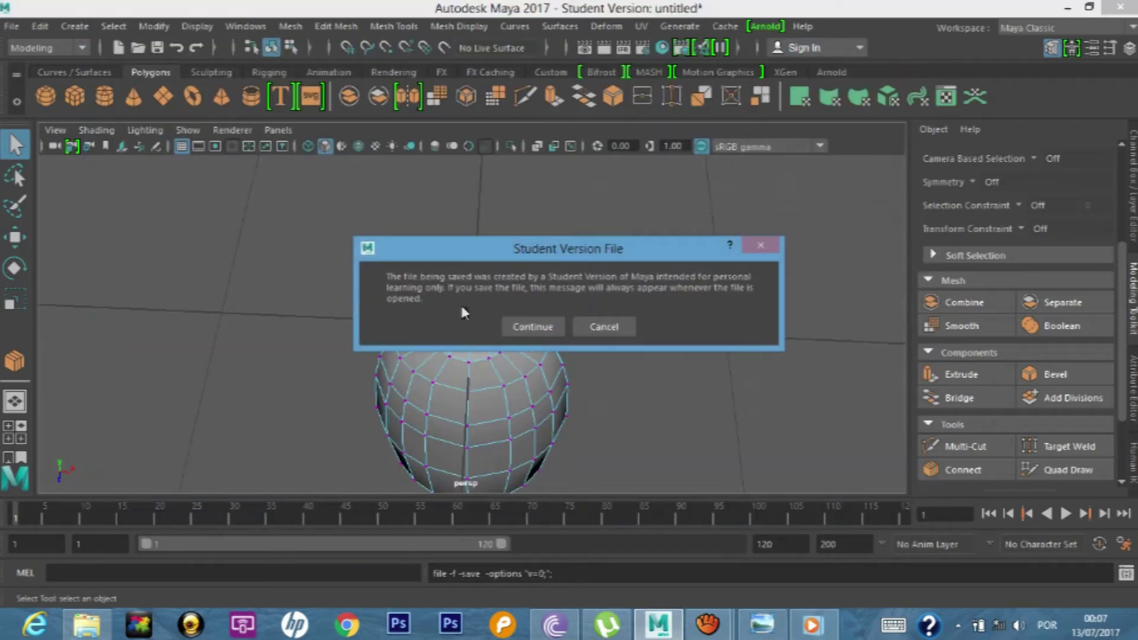
left_click(551, 329)
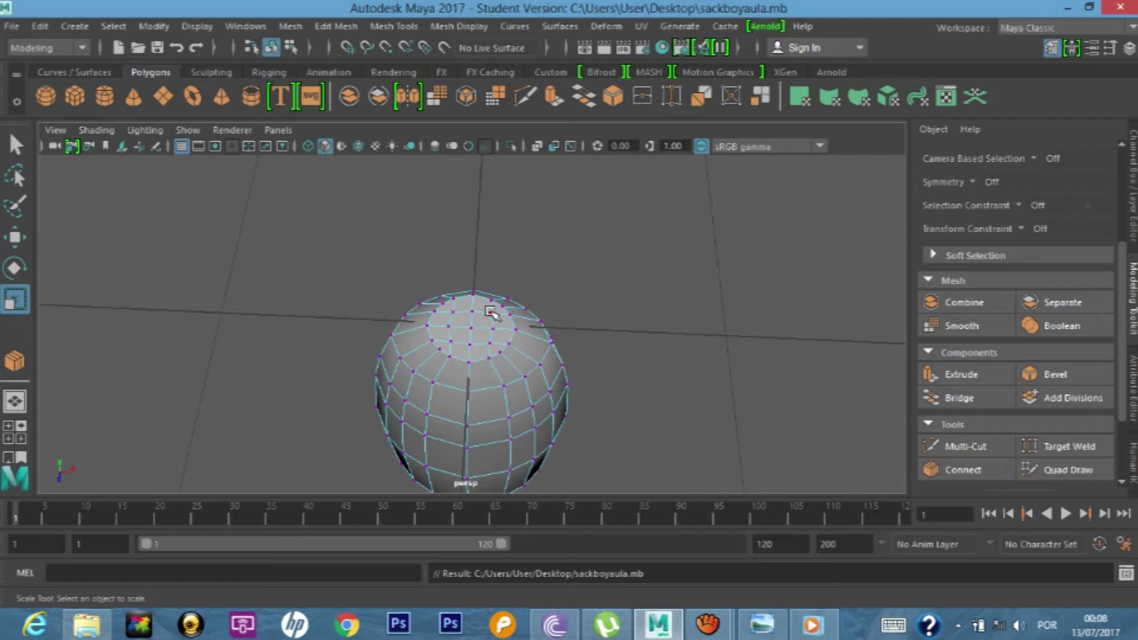
left_click(490, 313)
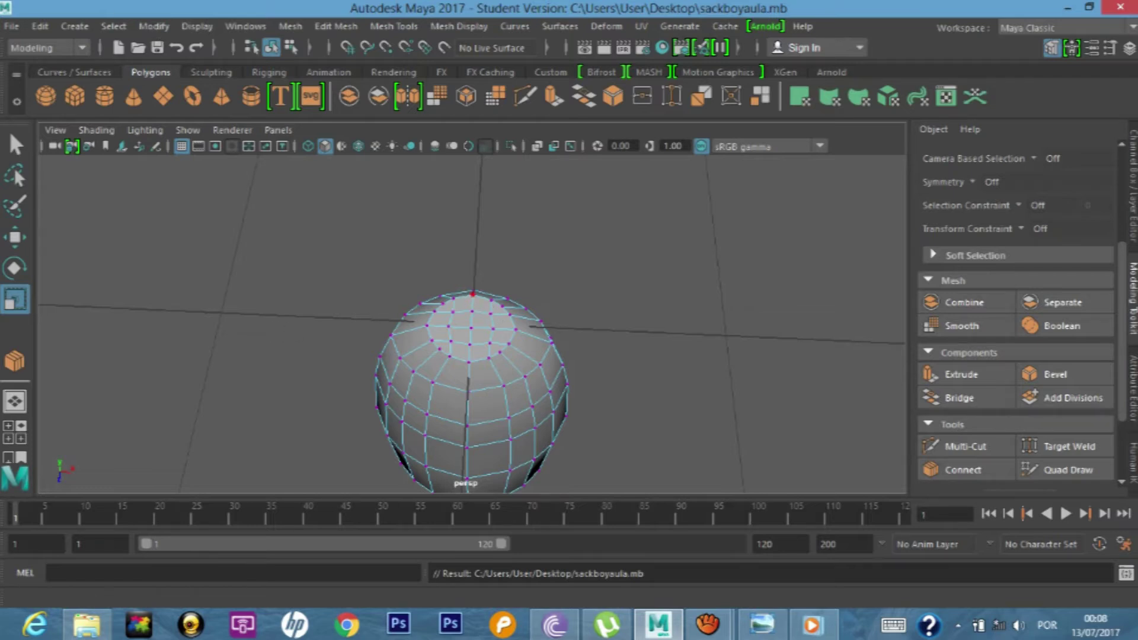
- Deselect, maximize the top view and switch the body mesh to face selection
left_click(339, 365)
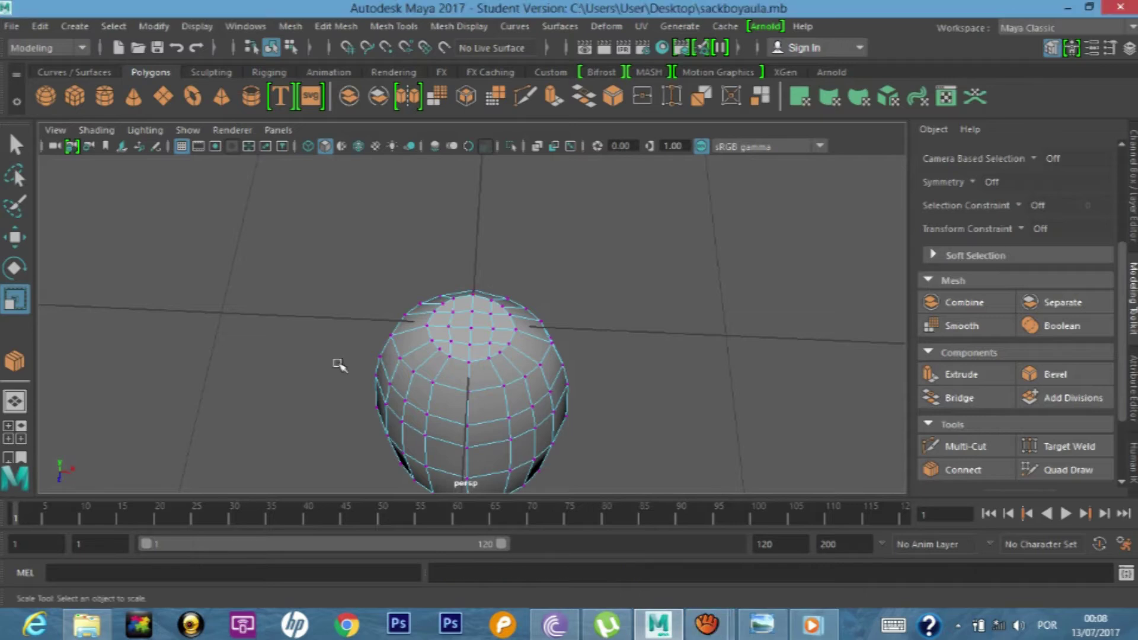
key("space")
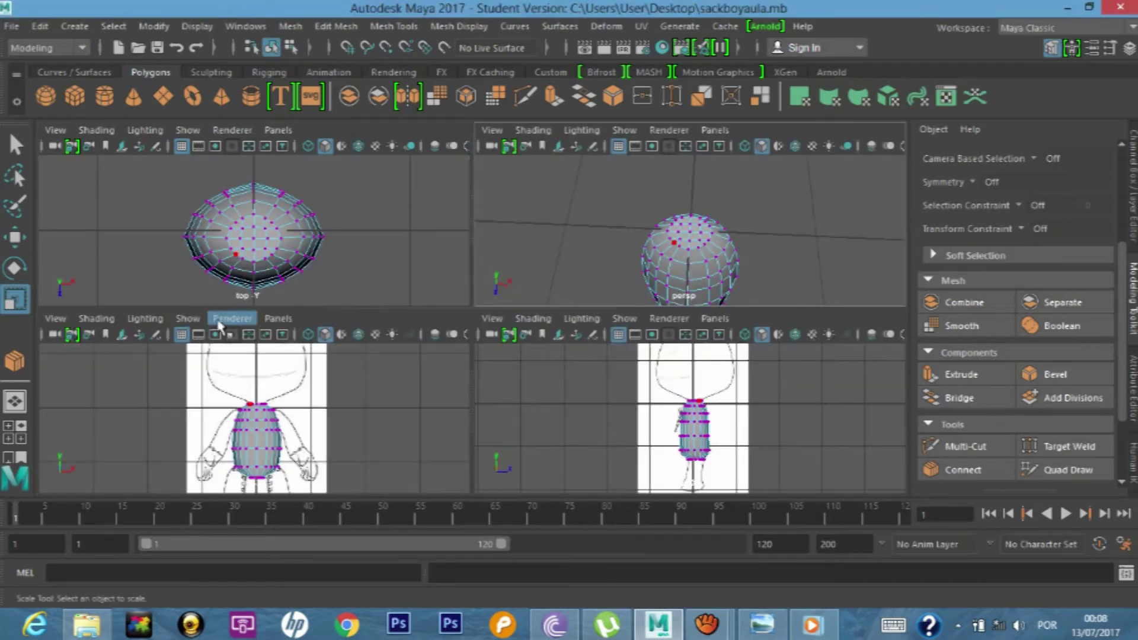
key("space")
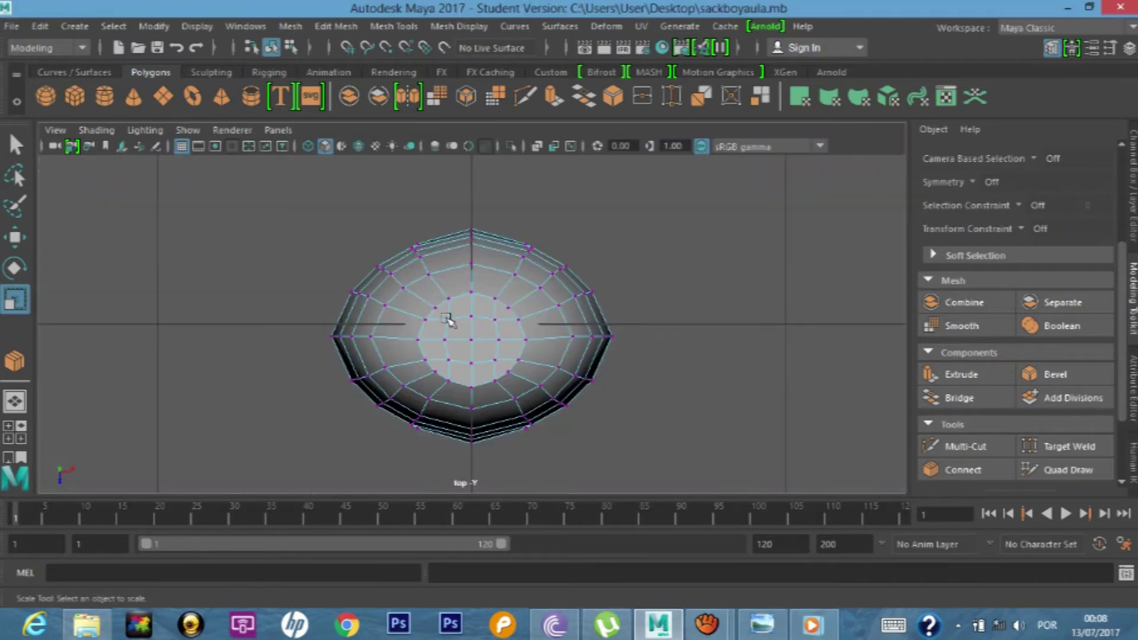
right_click(461, 329)
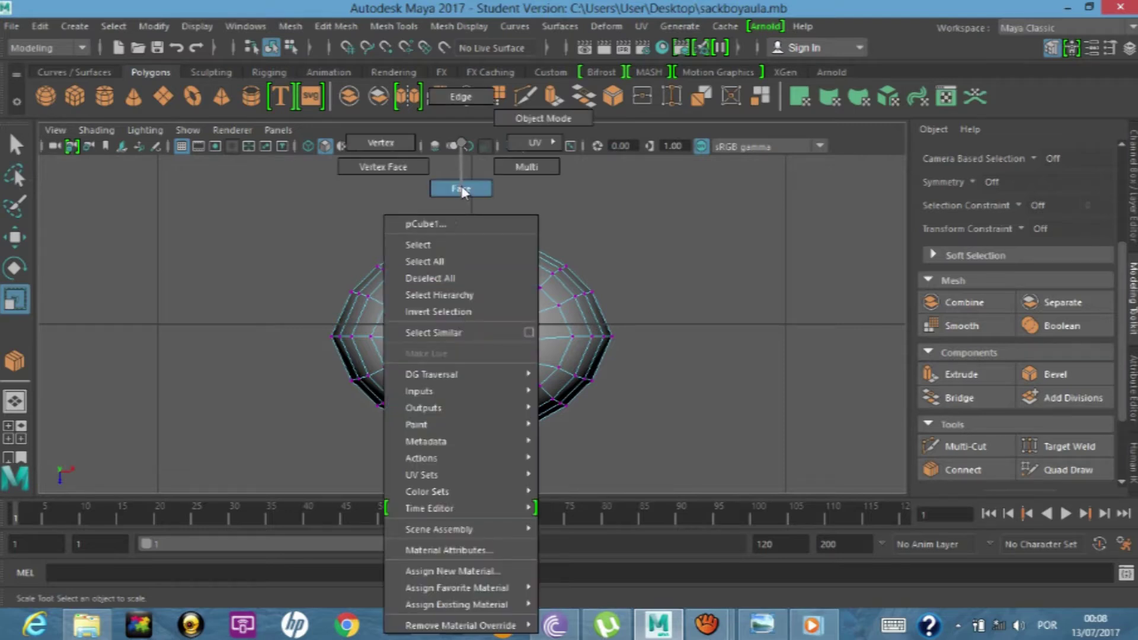
left_click(461, 188)
left_click(477, 323)
scroll(478, 322, "up", 3)
scroll(477, 322, "up", 2)
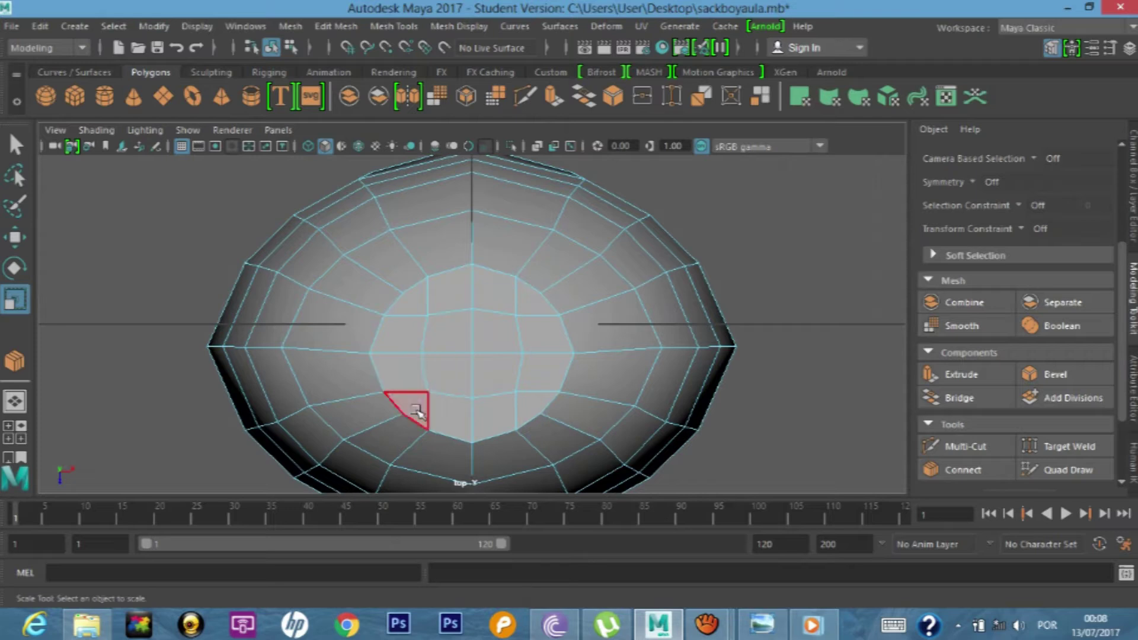
- Select a block of eleven adjacent body faces spanning several rows
left_click(412, 403)
left_click(448, 406, "shift")
left_click(537, 408, "shift")
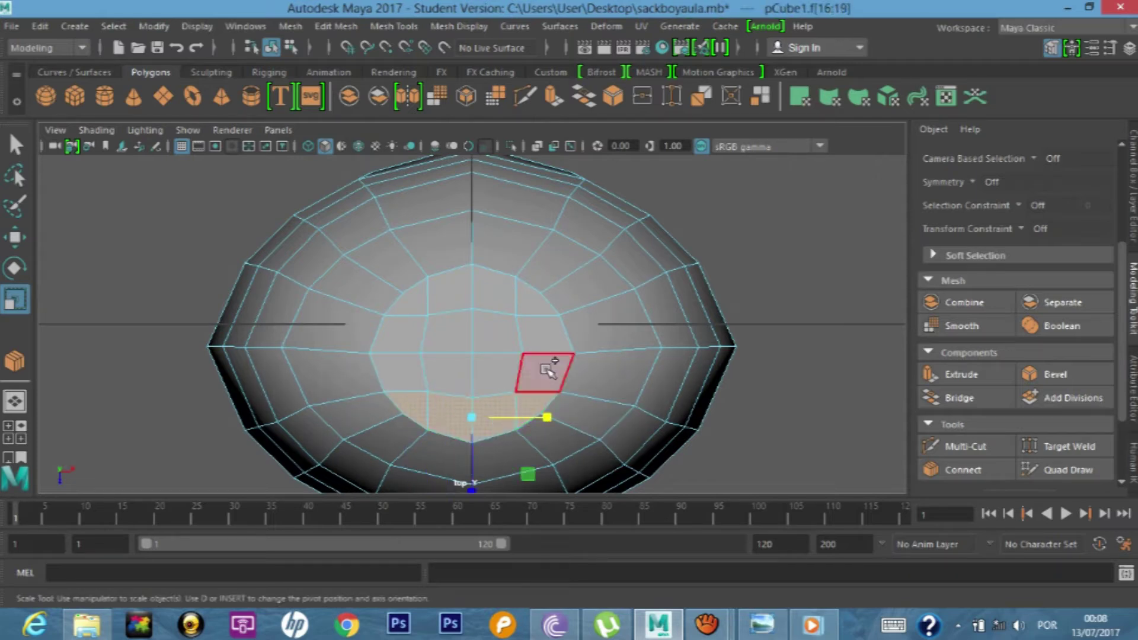
left_click(542, 371, "shift")
left_click(497, 373, "shift")
left_click(442, 373, "shift")
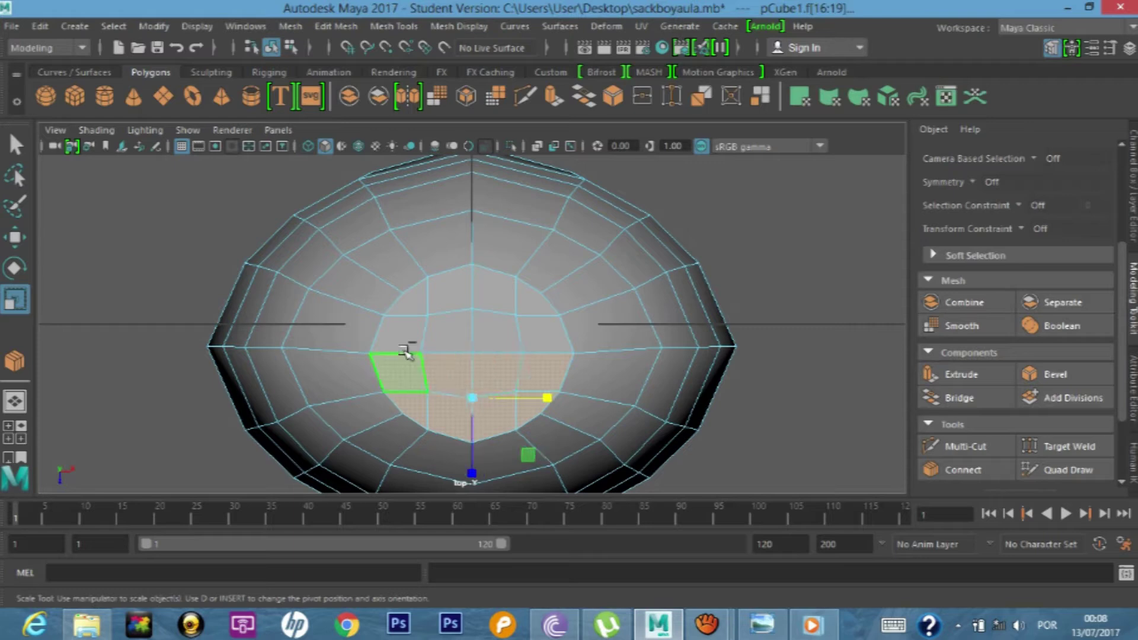
left_click(417, 330, "shift")
left_click(460, 332, "shift")
left_click(500, 335, "shift")
left_click(539, 330, "shift")
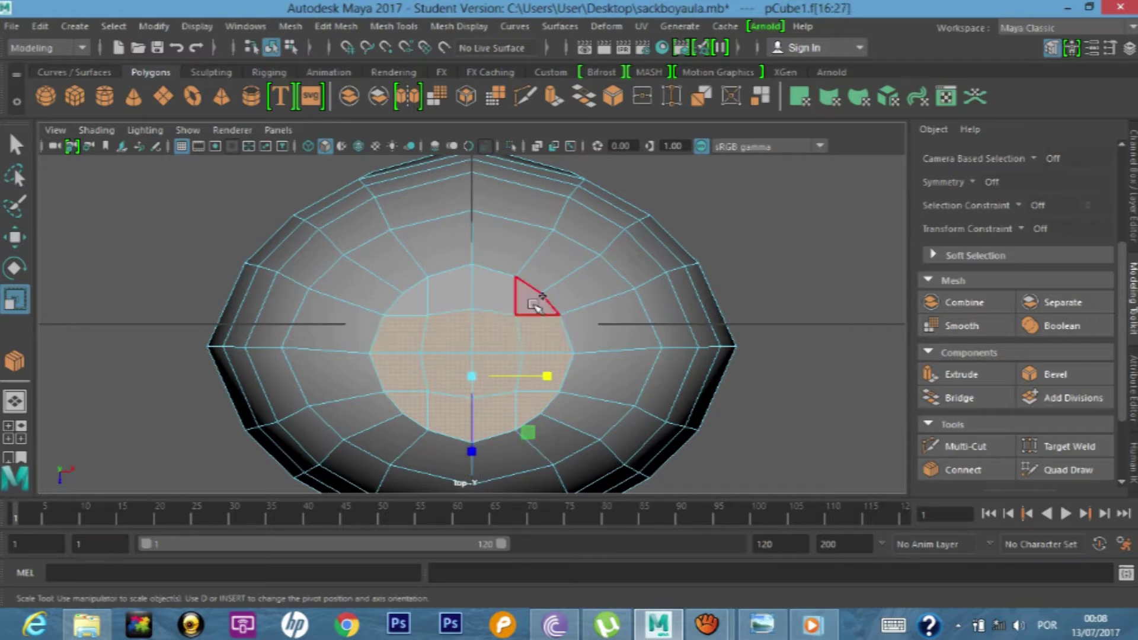
left_click(447, 289, "shift")
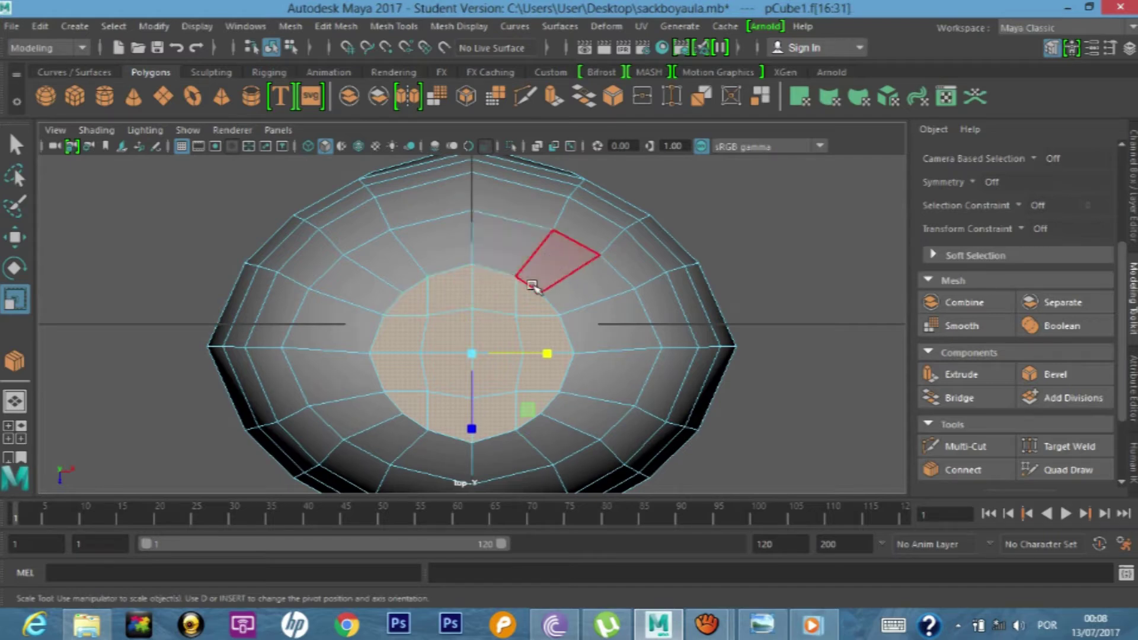
key("space")
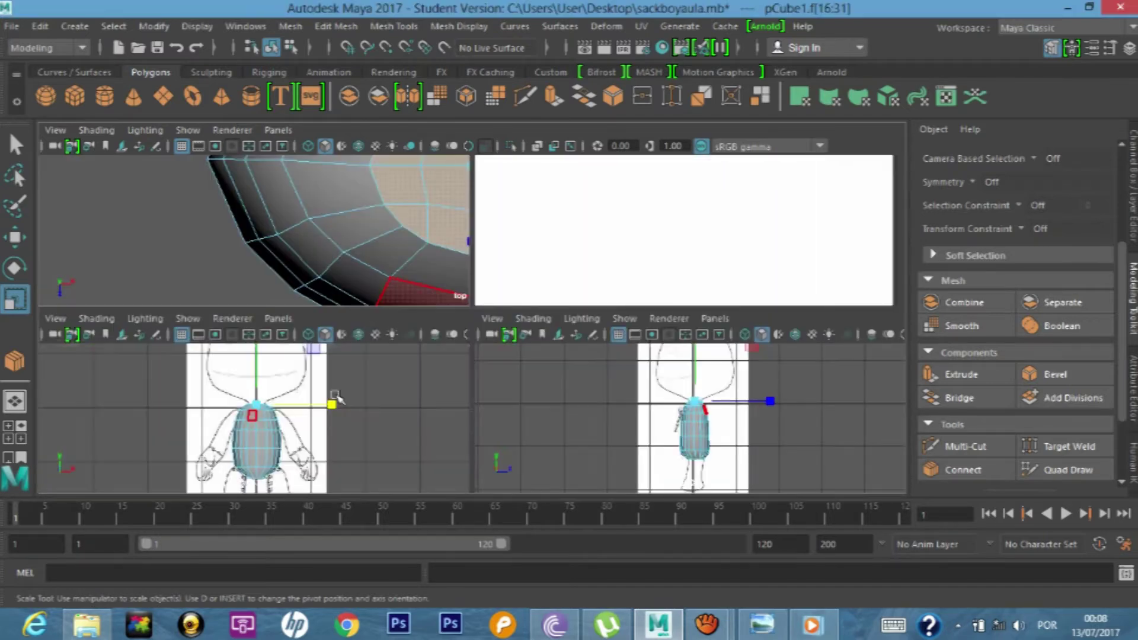
- Frame the front view on the body's top, browsing the Edit Mesh, Curves and Surfaces menus
key("space")
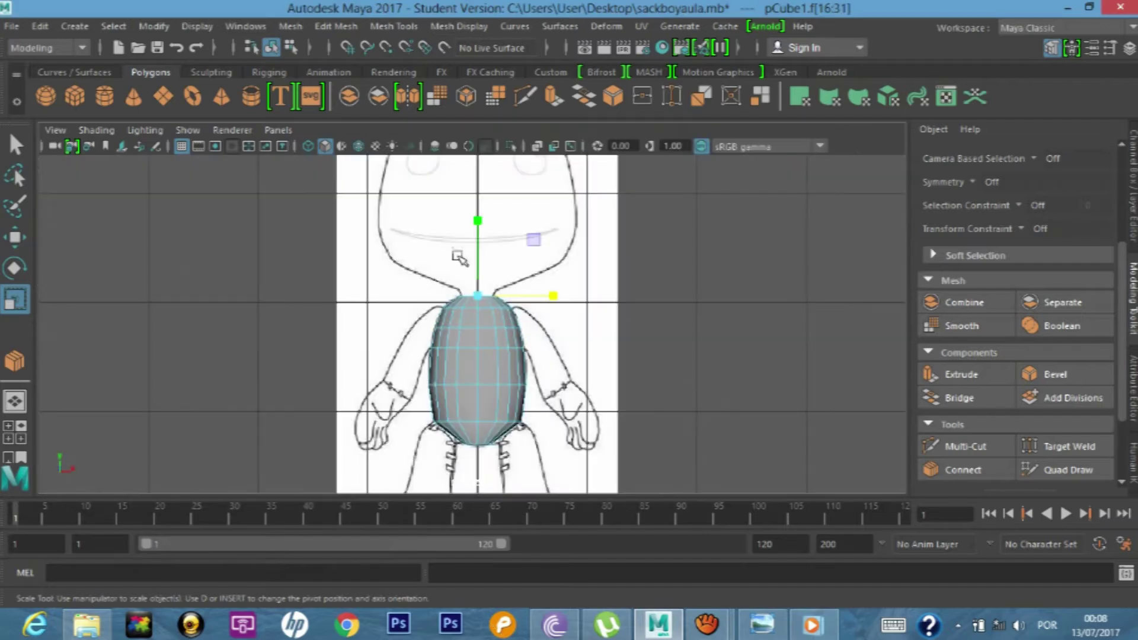
scroll(476, 239, "up", 2)
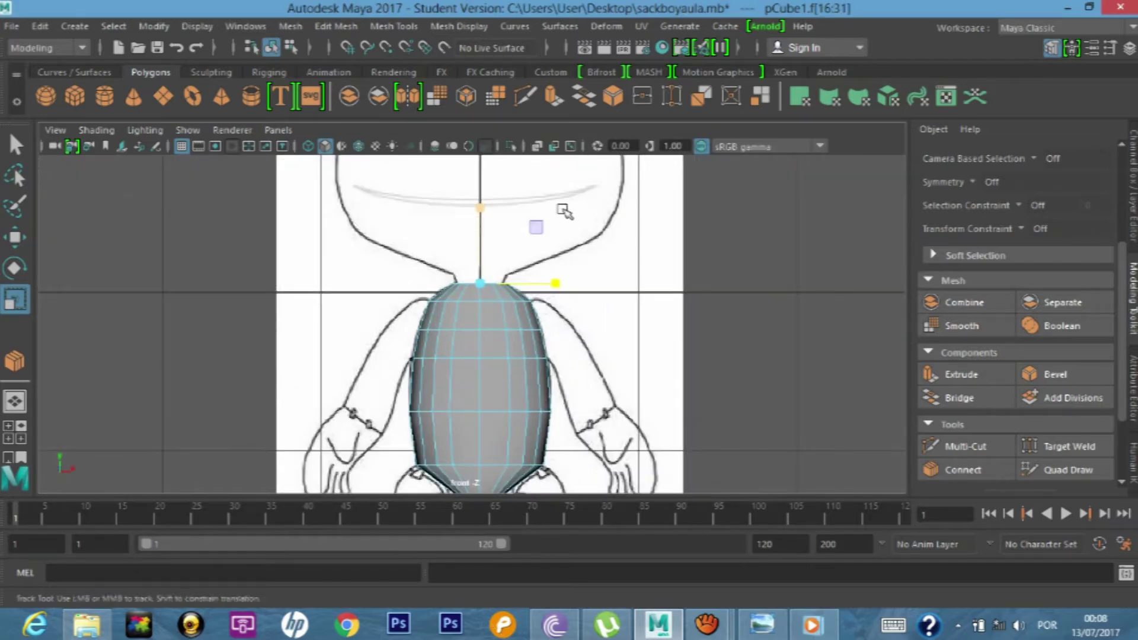
middle_click_drag(563, 211, 571, 279, "alt")
left_click(346, 28)
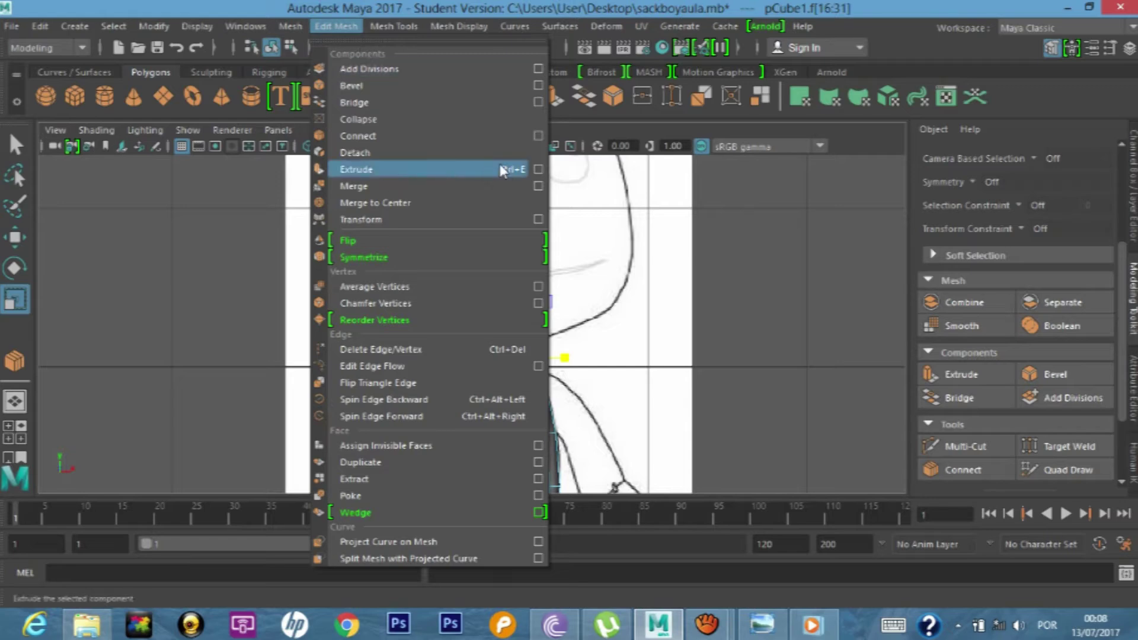
left_click(606, 26)
left_click(514, 26)
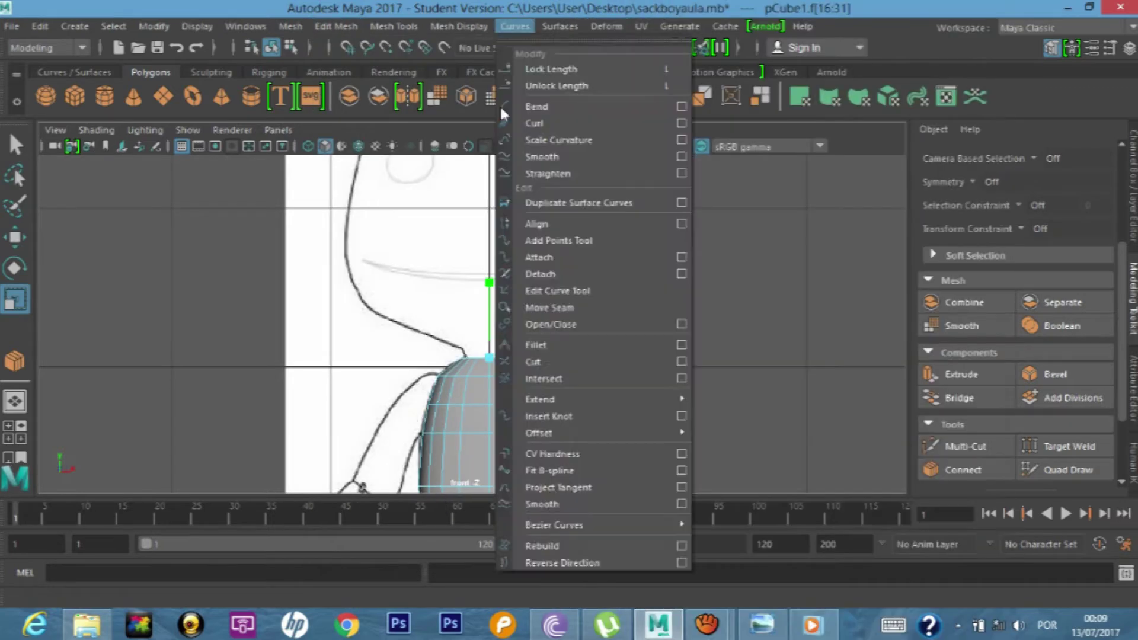
left_click(976, 5)
scroll(477, 358, "up", 2)
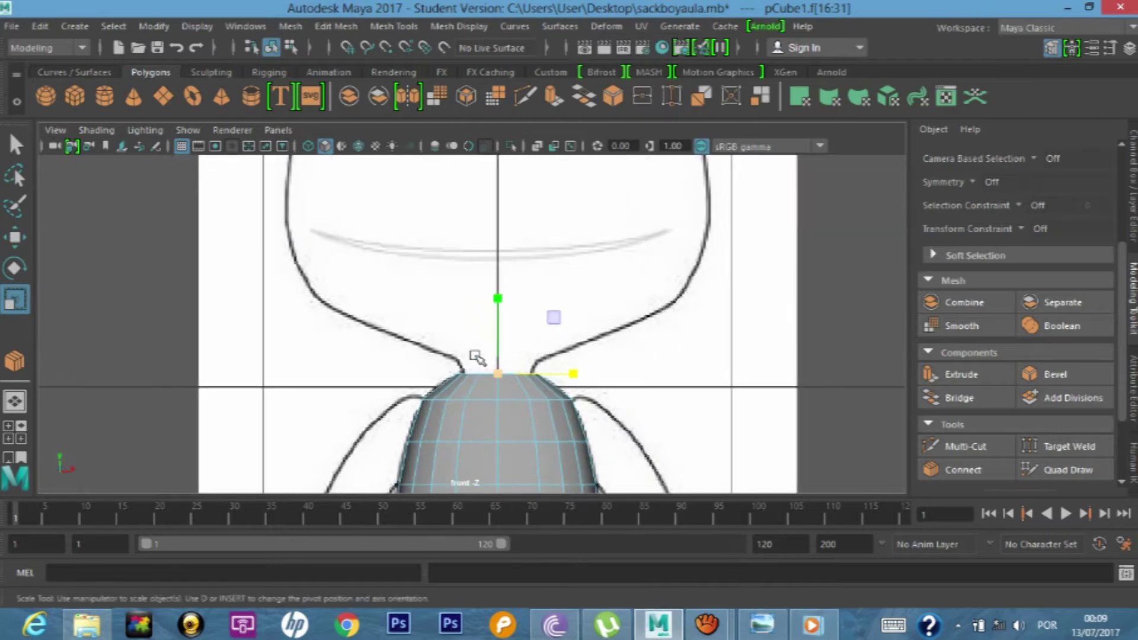
scroll(490, 391, "up", 2)
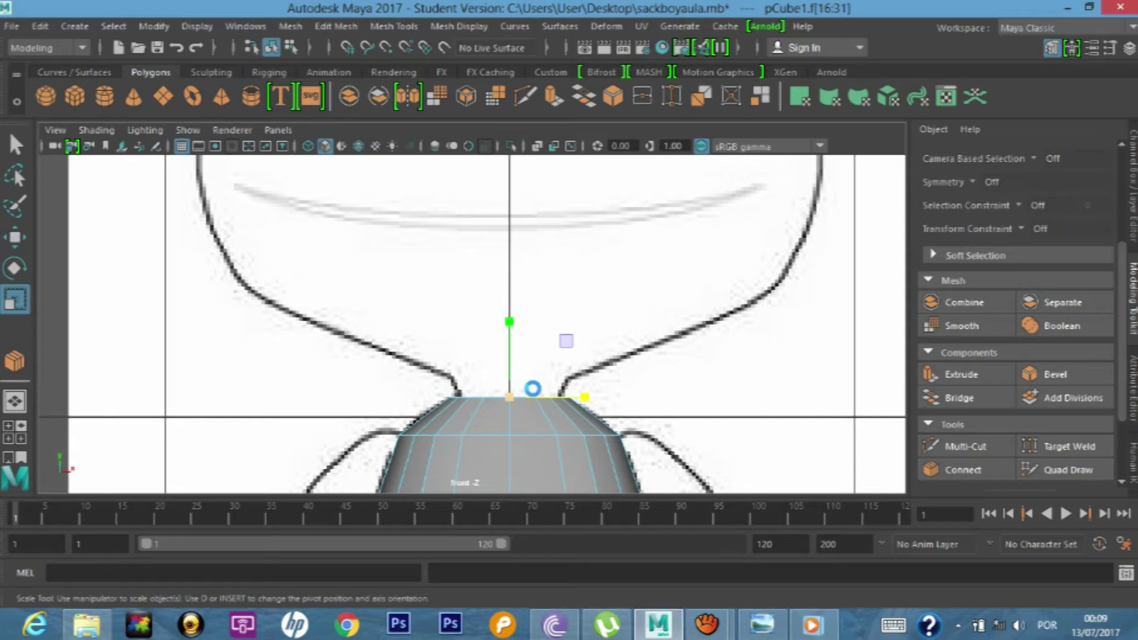
- Extrude the top face up in world space into a short neck, widened slightly on X
key("ctrl+e")
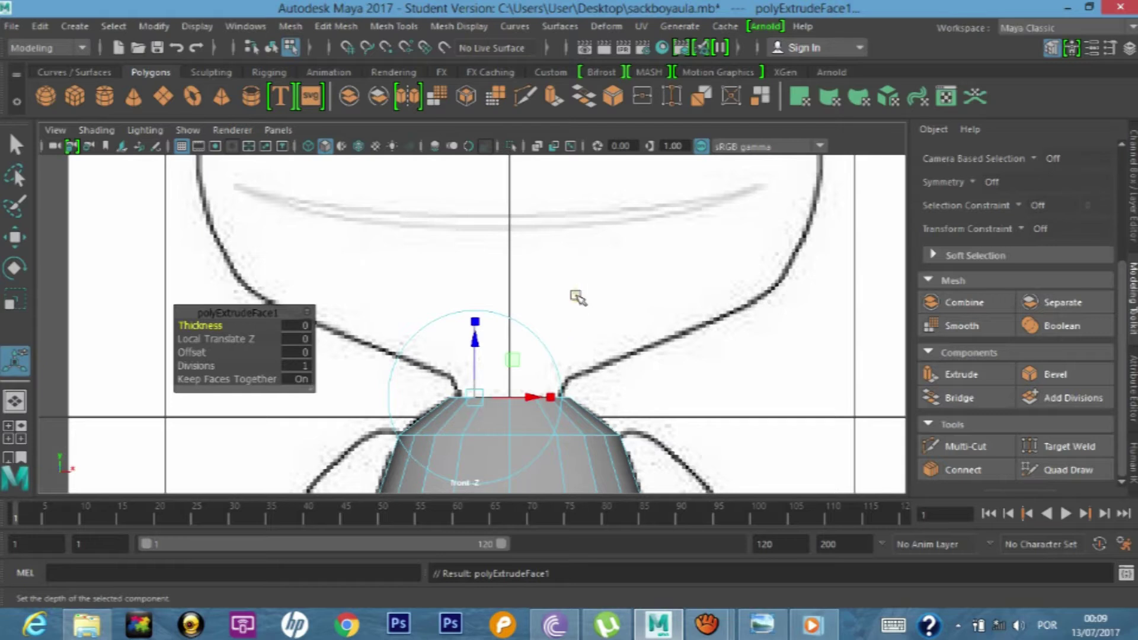
left_click(578, 296)
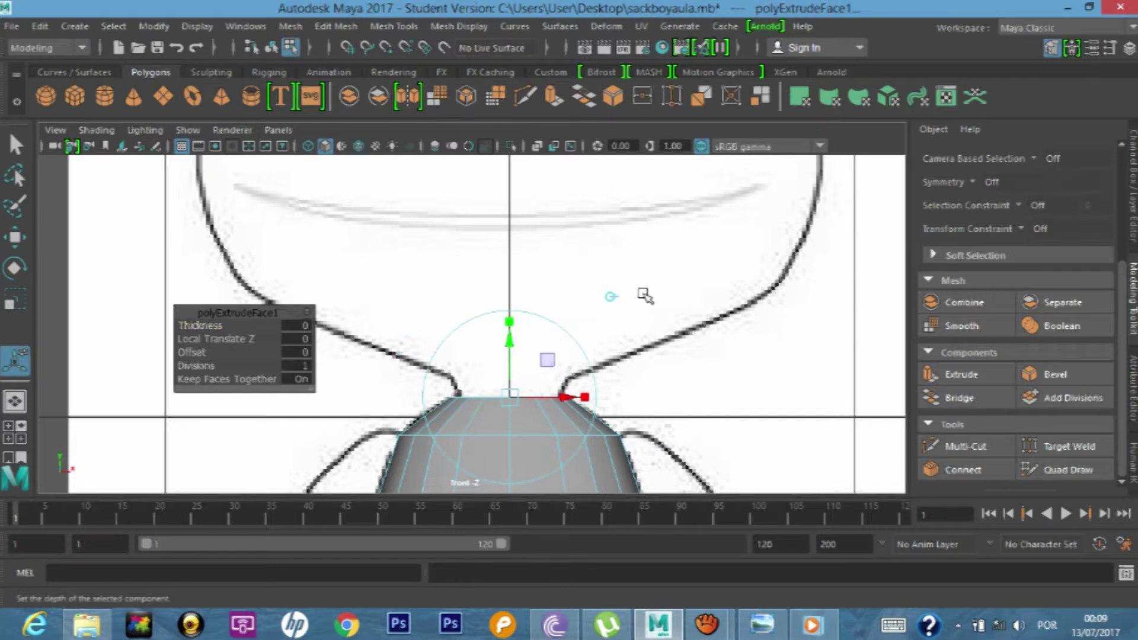
left_click_drag(511, 345, 513, 322)
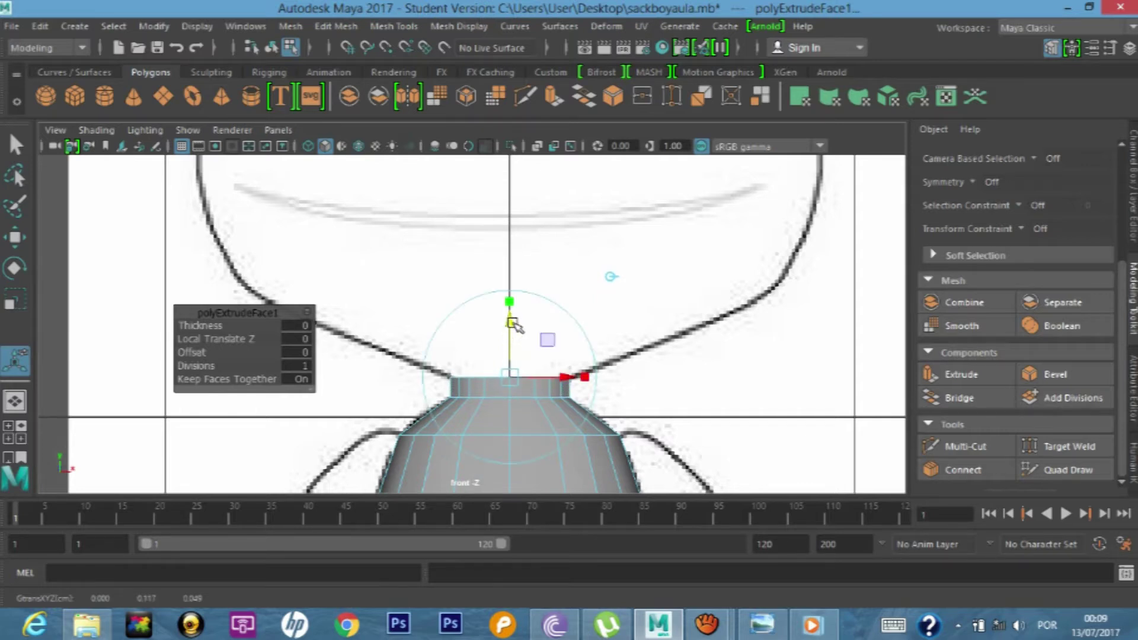
key("w")
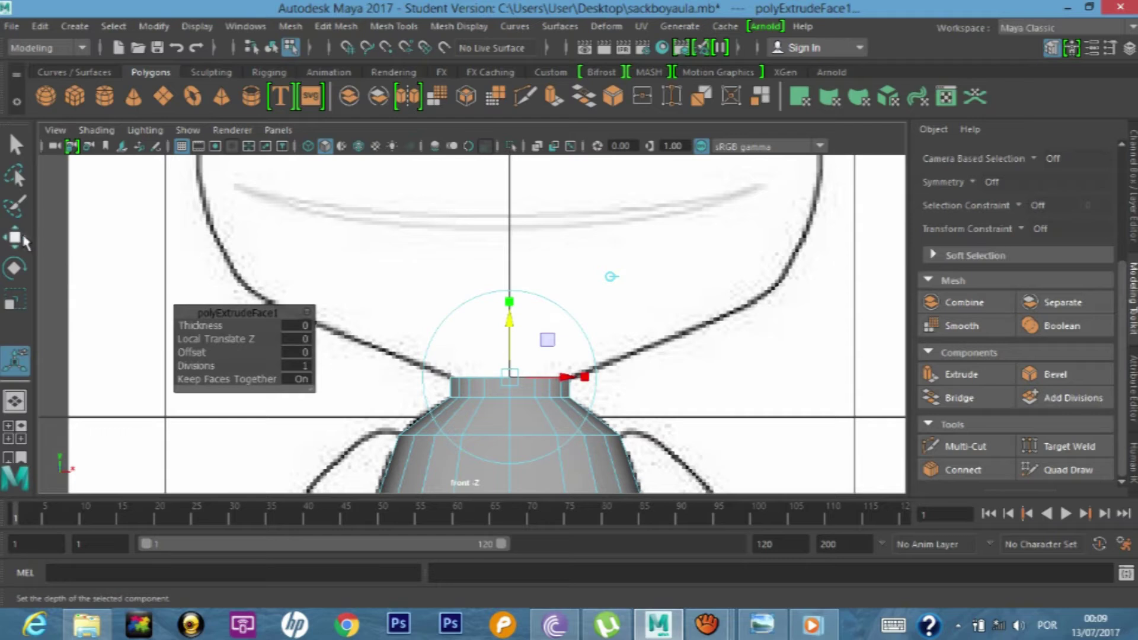
left_click(14, 301)
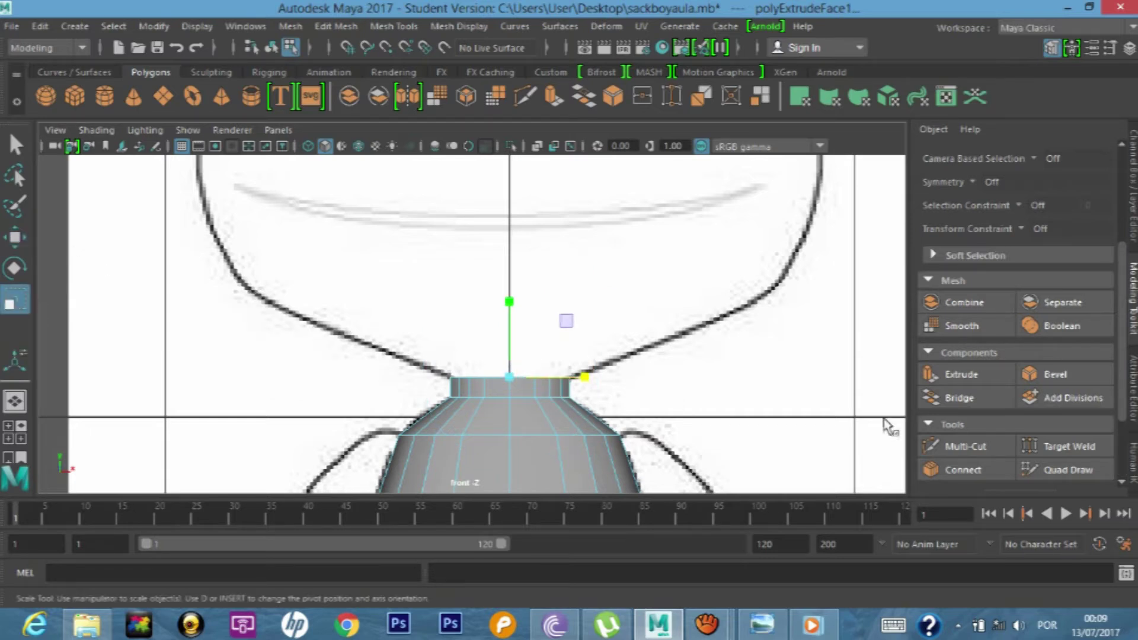
left_click_drag(581, 379, 595, 378)
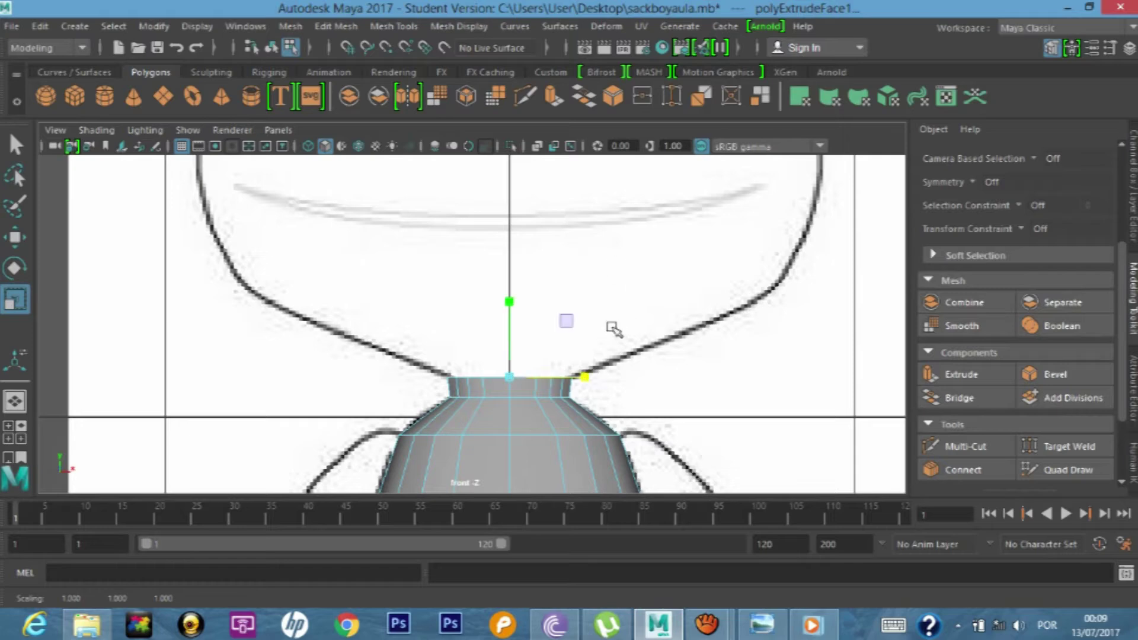
key("space")
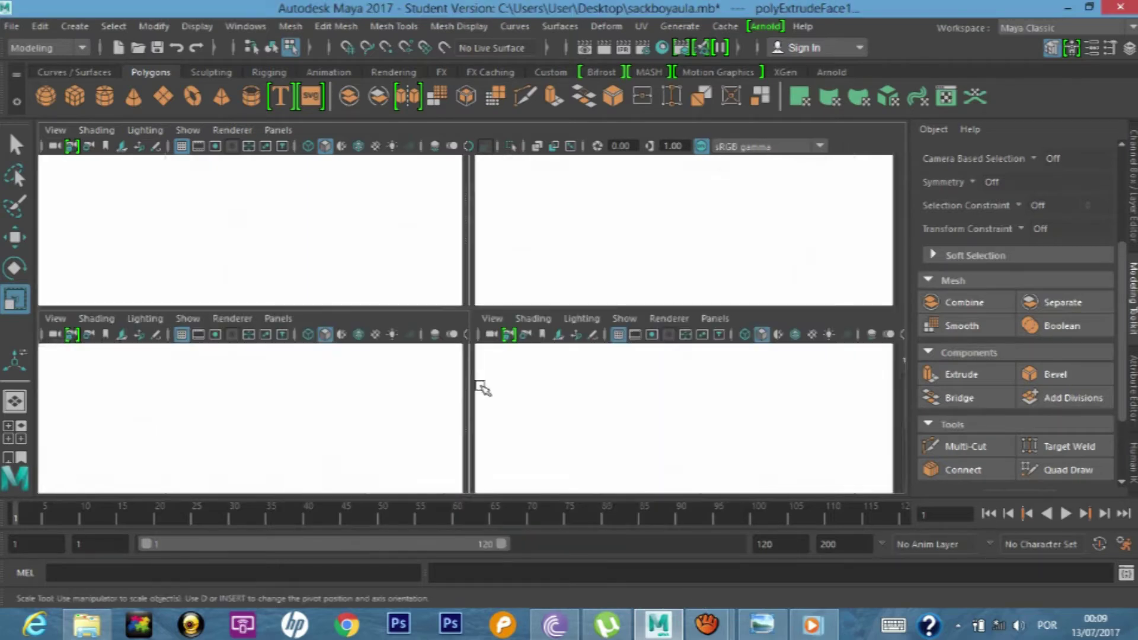
- In the side view, scale the neck ring wider on Z to match the drawing
key("space")
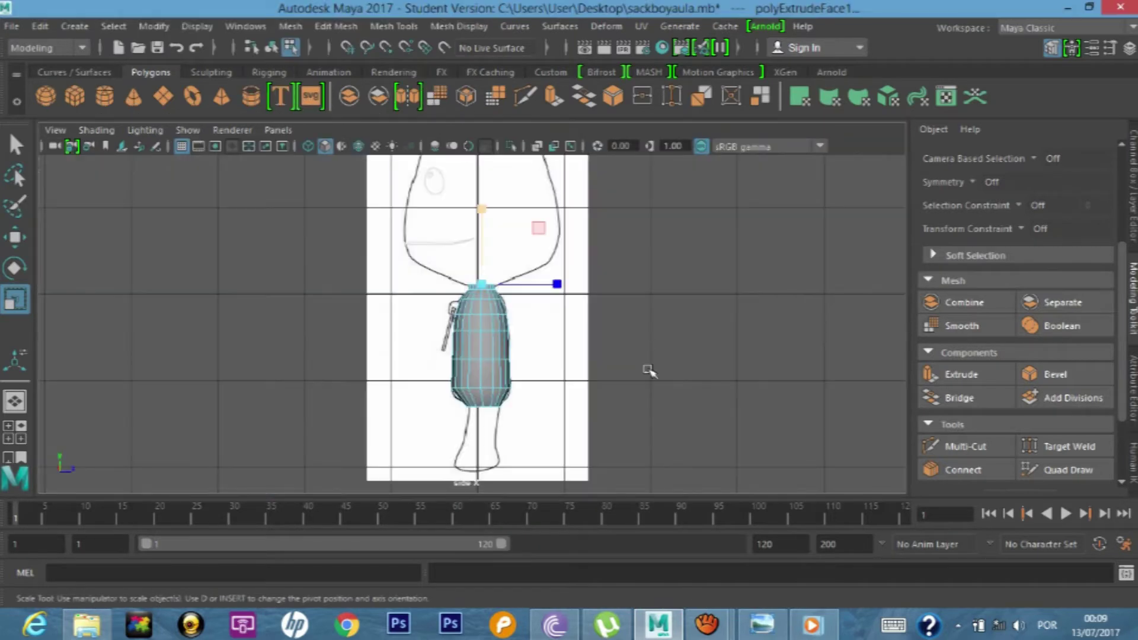
scroll(490, 214, "up", 5)
scroll(533, 214, "up", 2)
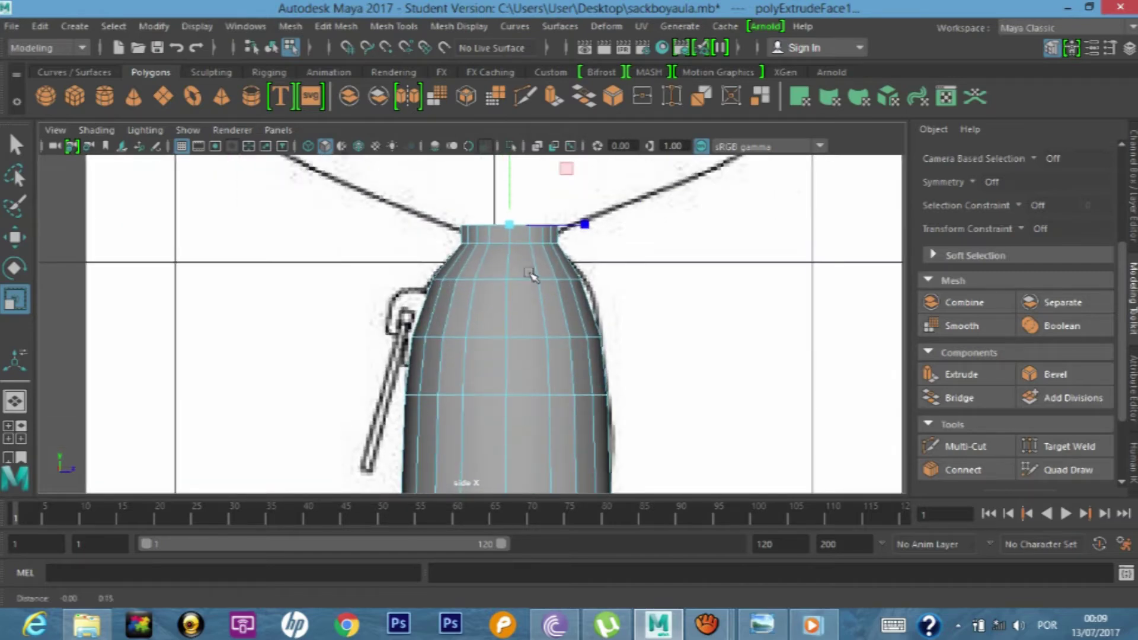
scroll(533, 231, "up", 2)
scroll(532, 227, "up", 2)
left_click_drag(616, 254, 636, 250)
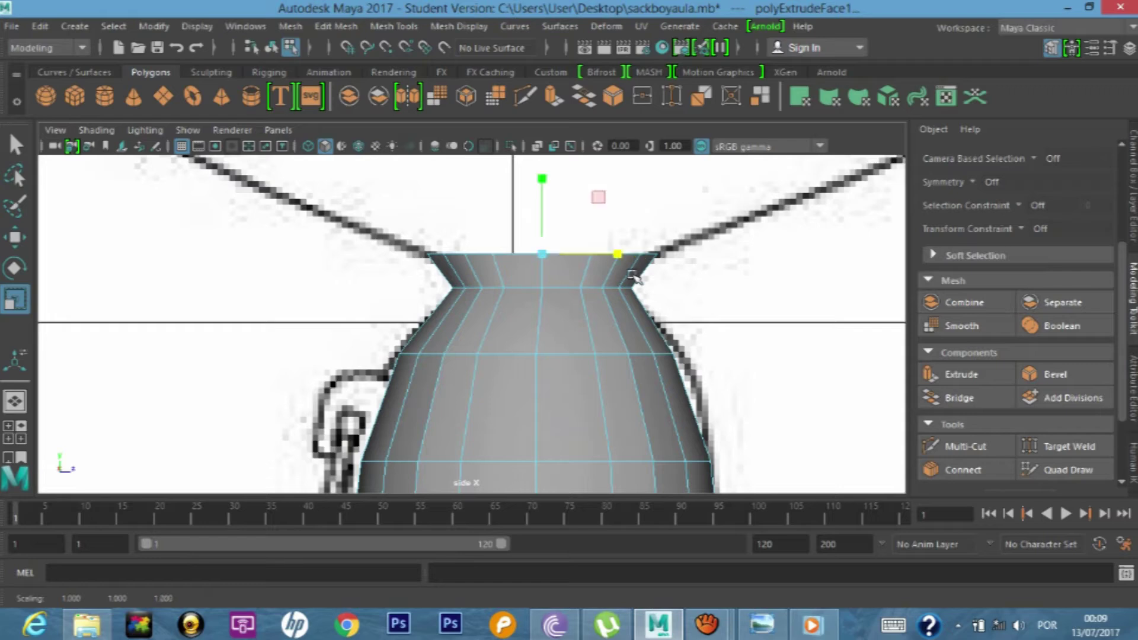
key("space")
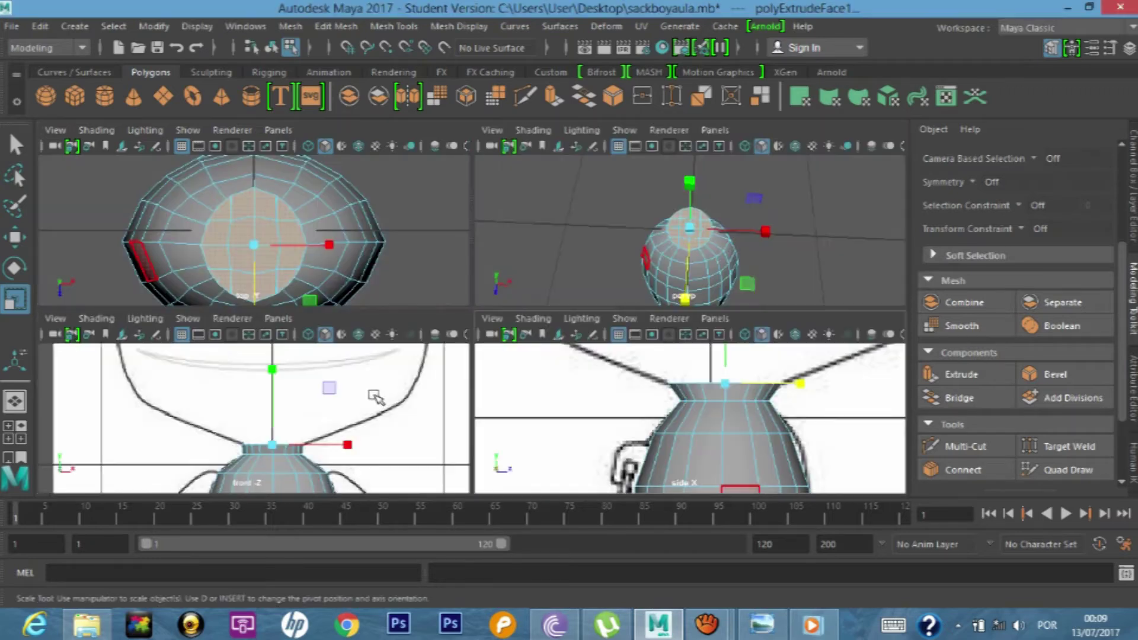
- Extrude the neck's top face up along world Y and flare it out to the head's width
key("space")
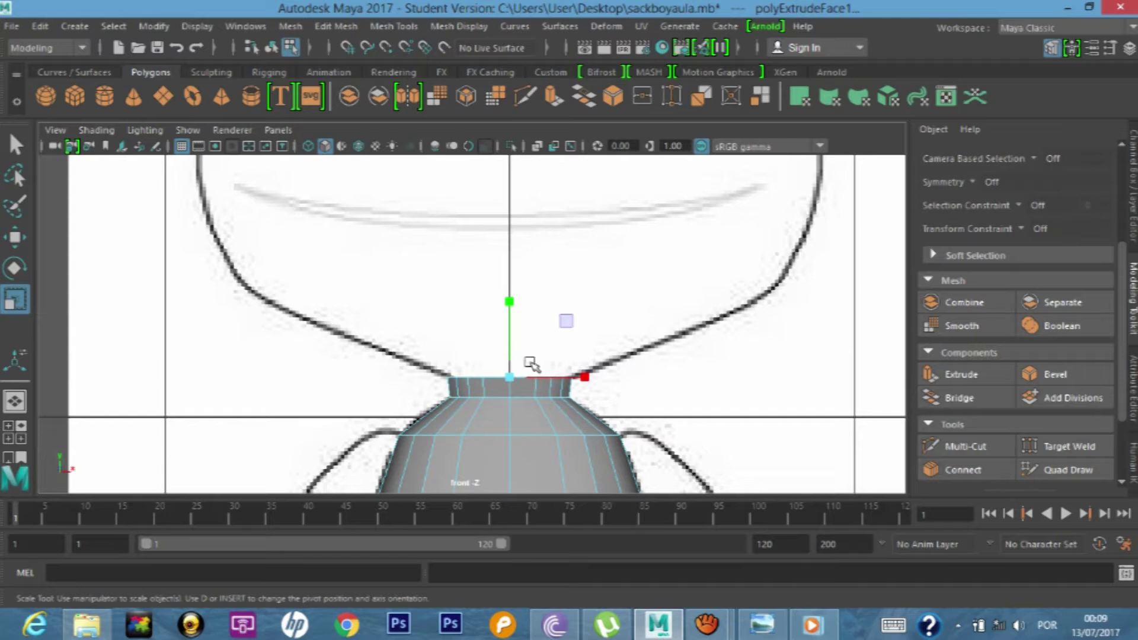
key("ctrl+e")
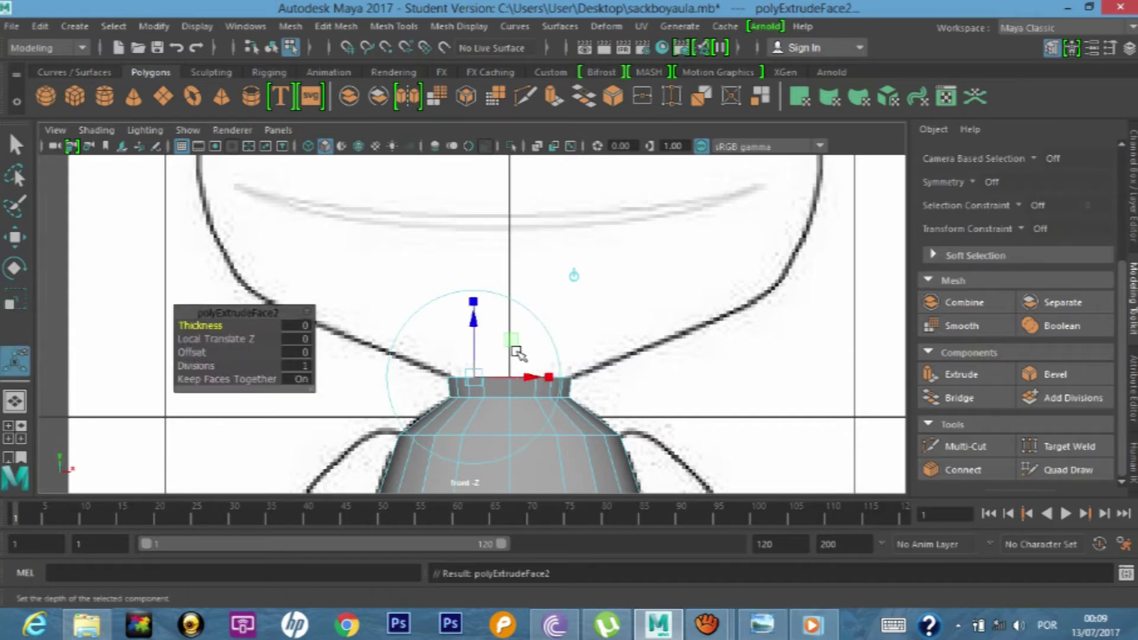
left_click(574, 275)
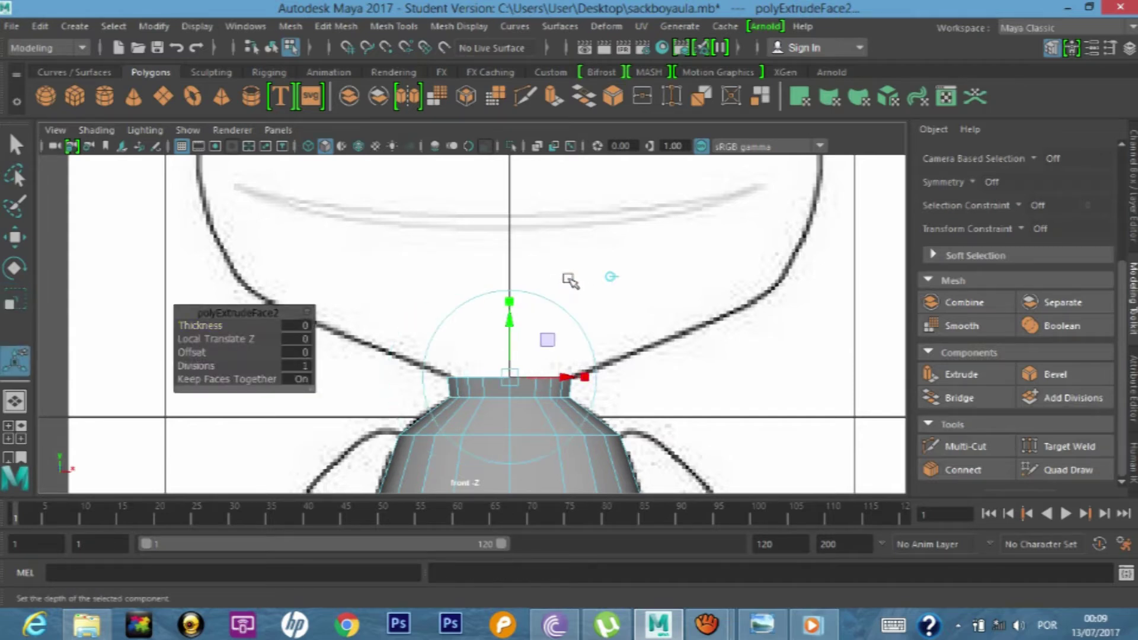
left_click(511, 300)
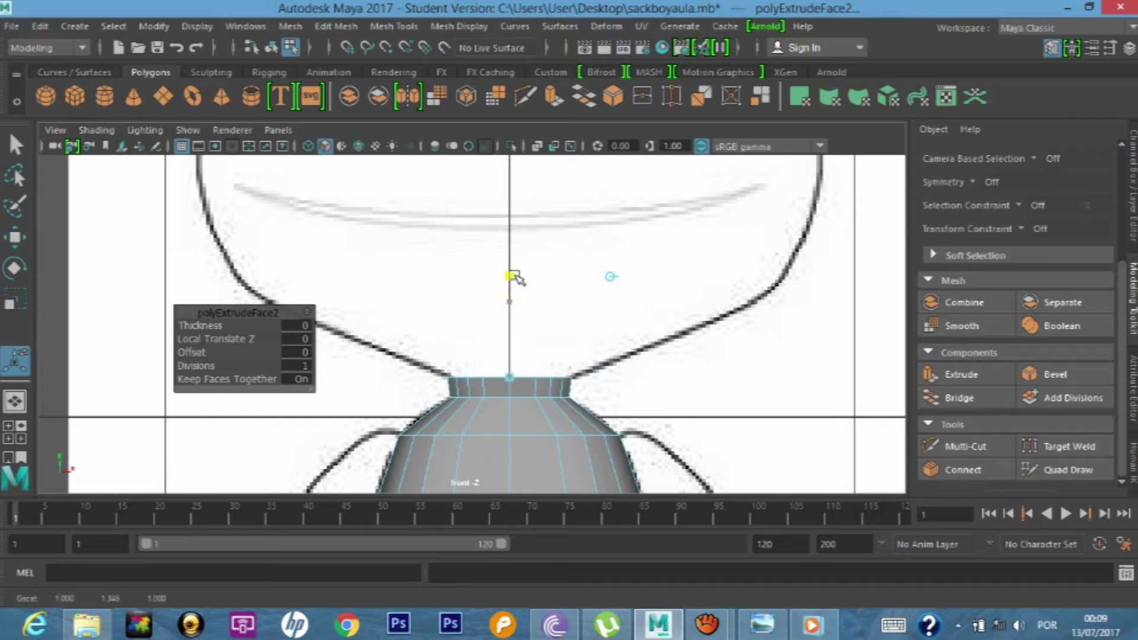
left_click_drag(509, 325, 509, 244)
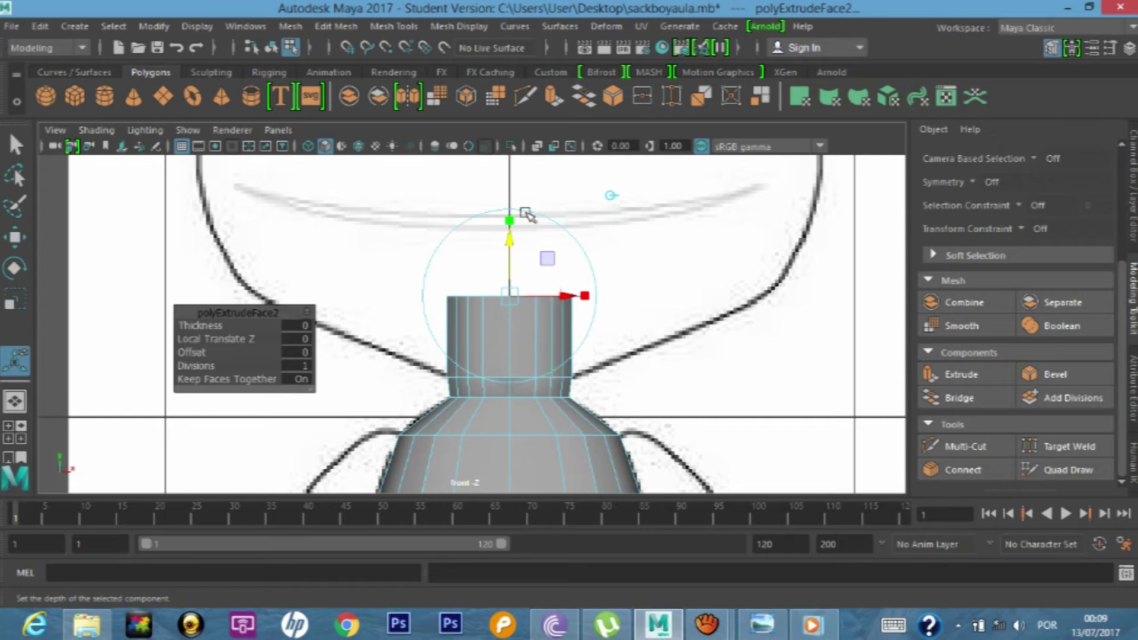
left_click_drag(508, 240, 507, 235)
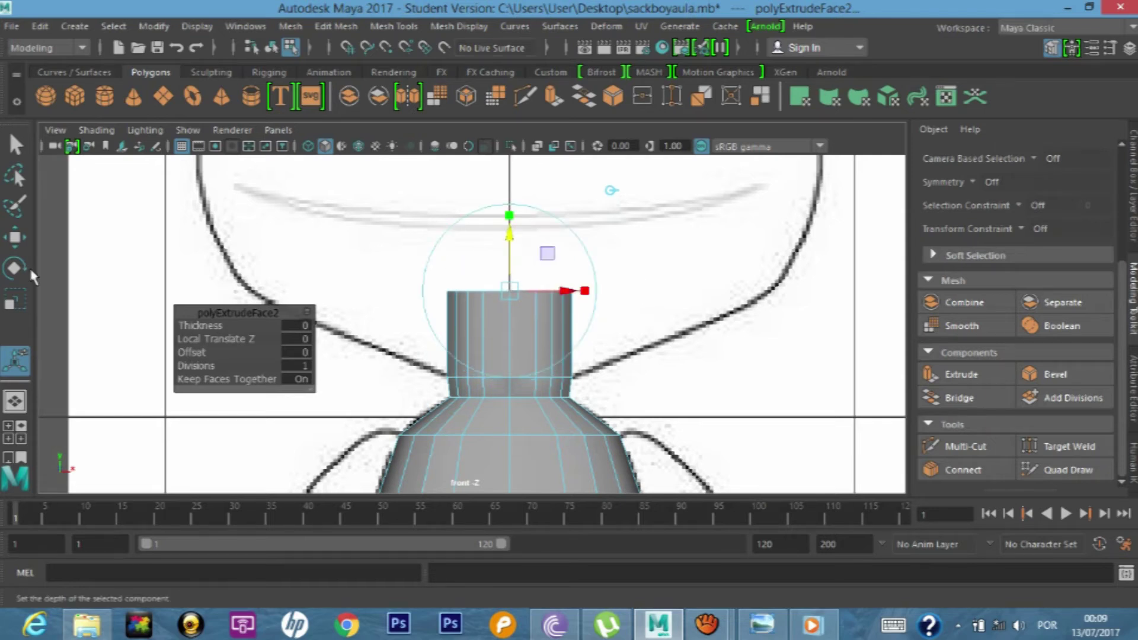
key("r")
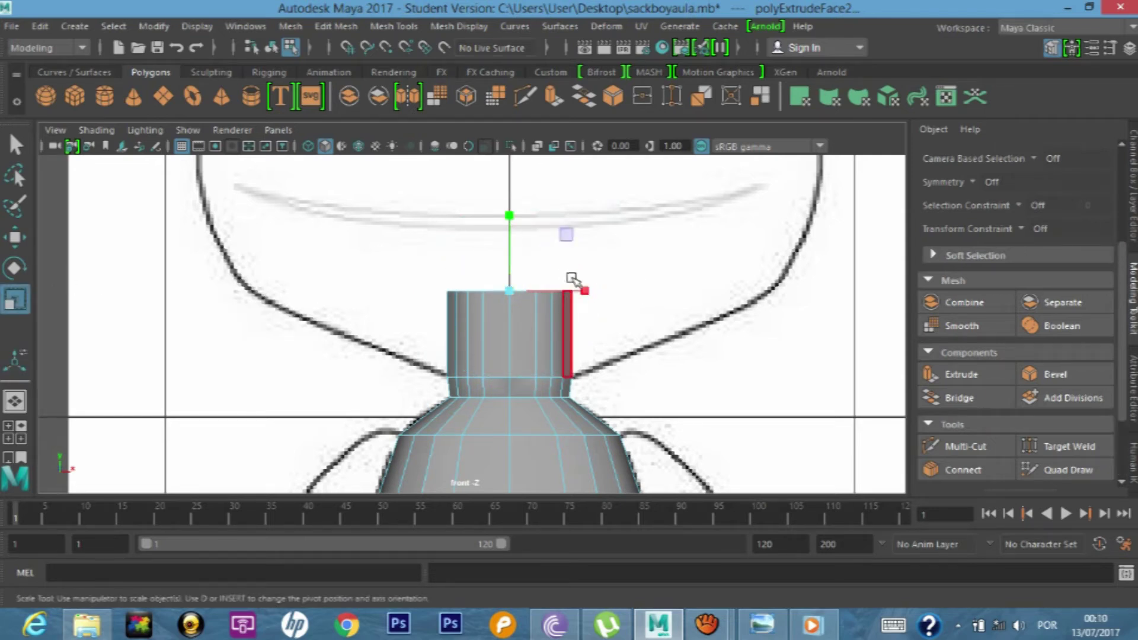
mouse_move(584, 290)
left_mouse_down()
mouse_move(838, 292)
mouse_move(800, 292)
mouse_move(824, 289)
left_mouse_up()
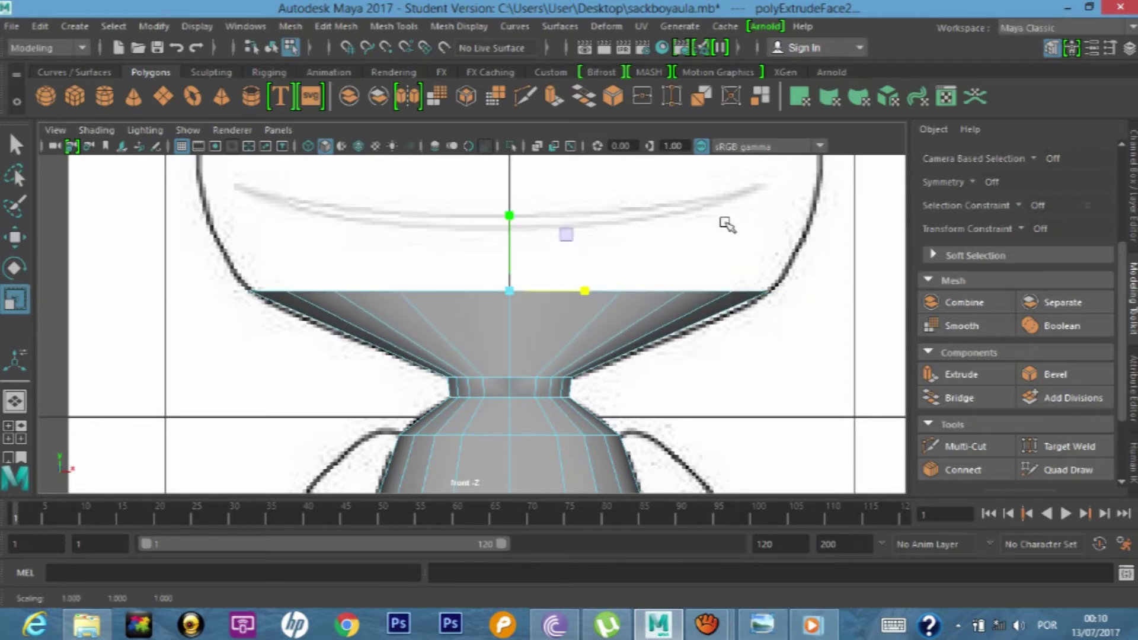
middle_click_drag(728, 225, 728, 321, "alt")
key("ctrl+e")
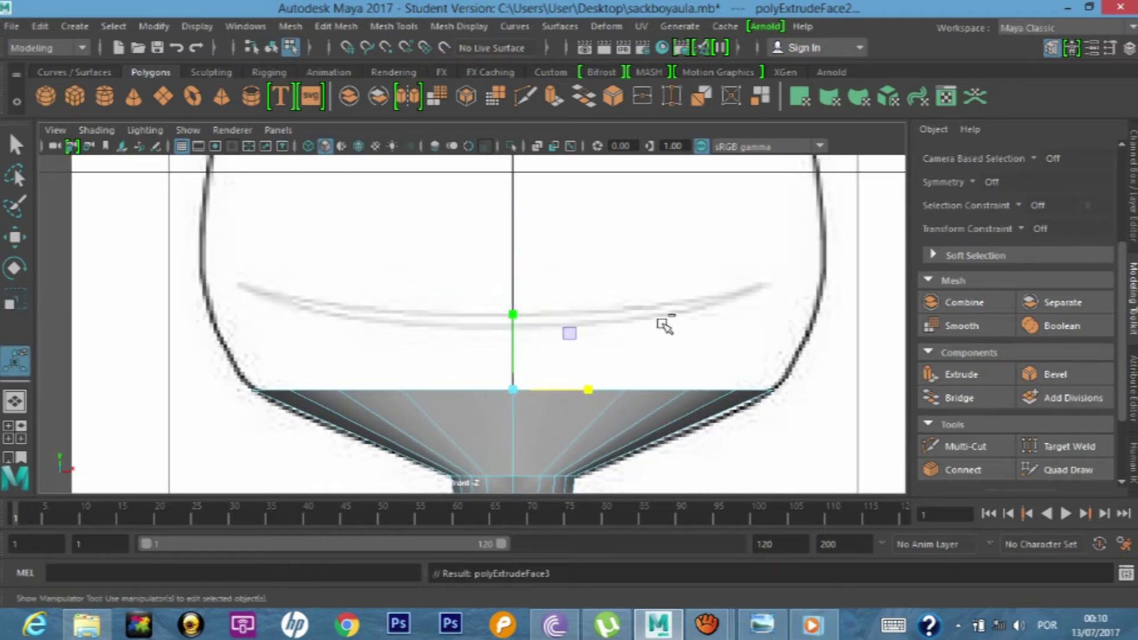
- Raise the extruded faces, widen the top ring to the head outline, and extrude a fourth ring
left_click(456, 288)
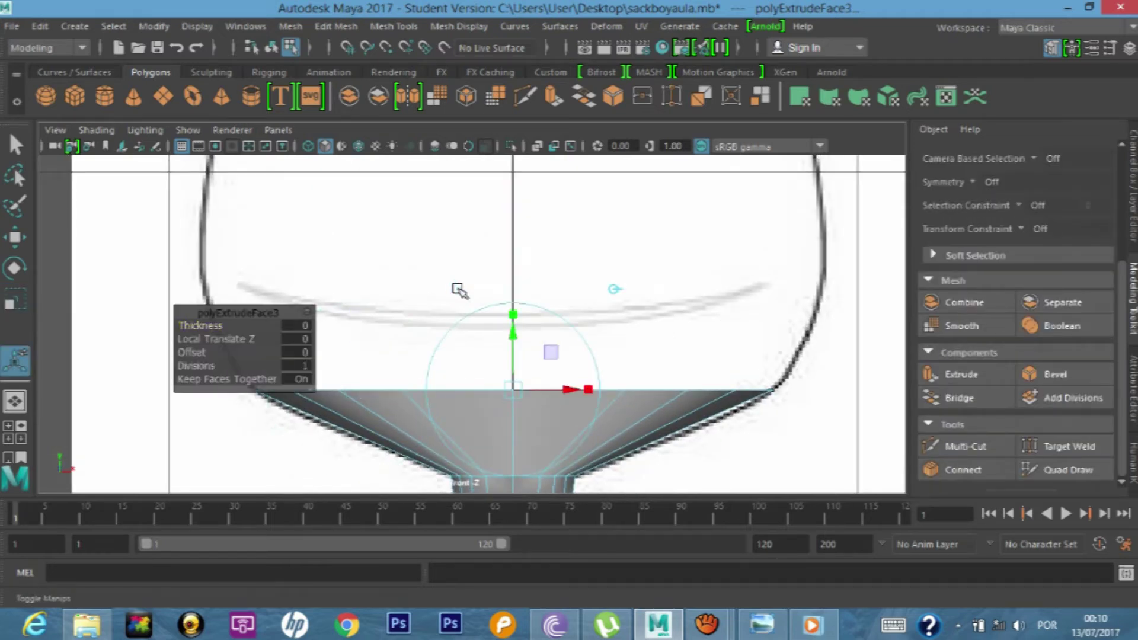
mouse_move(513, 336)
left_mouse_down()
mouse_move(522, 234)
mouse_move(521, 272)
left_mouse_up()
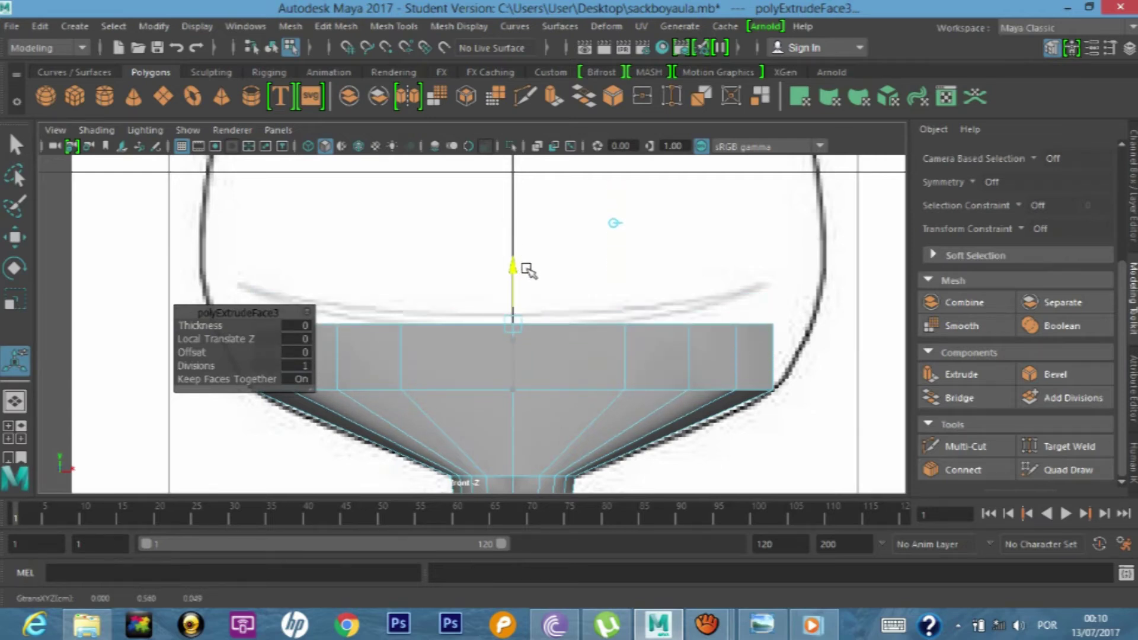
key("r")
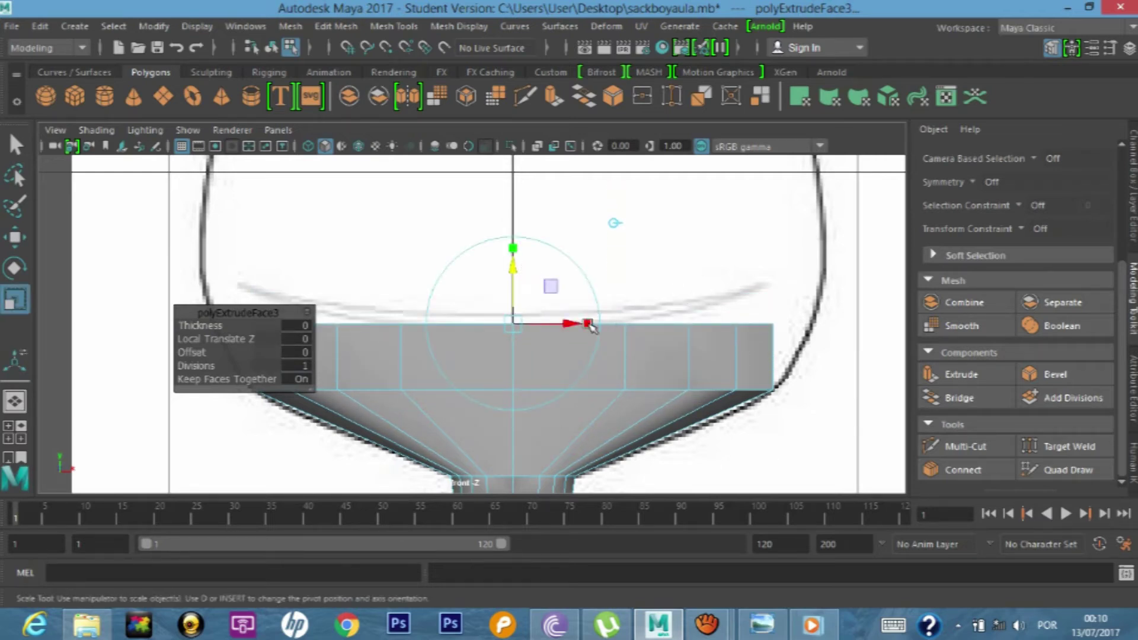
left_click_drag(592, 323, 602, 322)
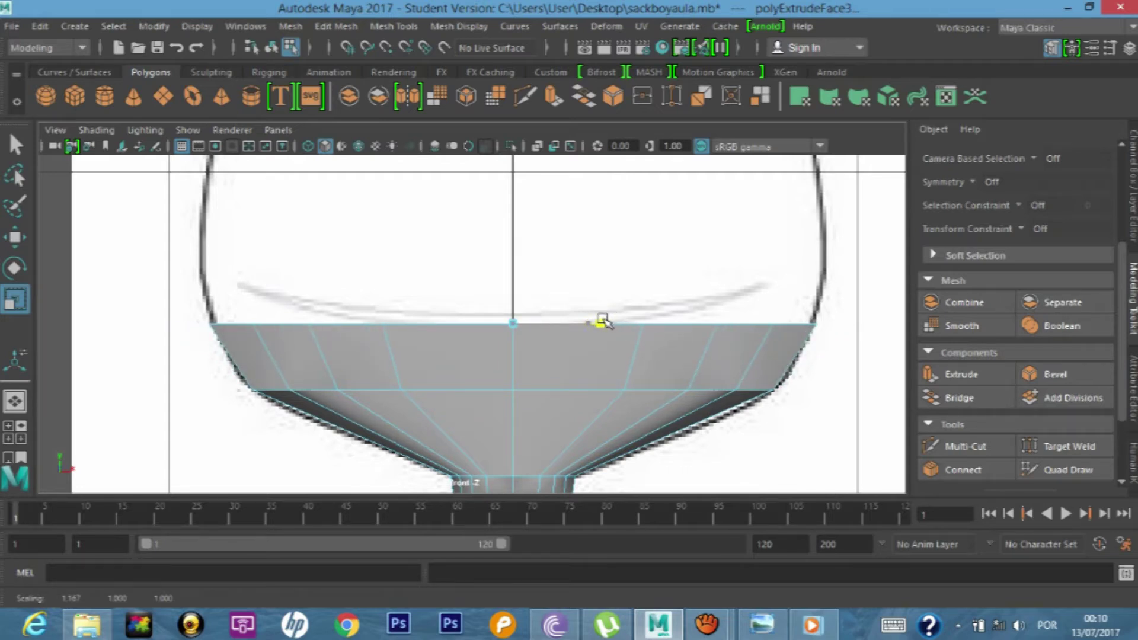
left_click_drag(602, 322, 604, 320)
left_click_drag(604, 318, 611, 317)
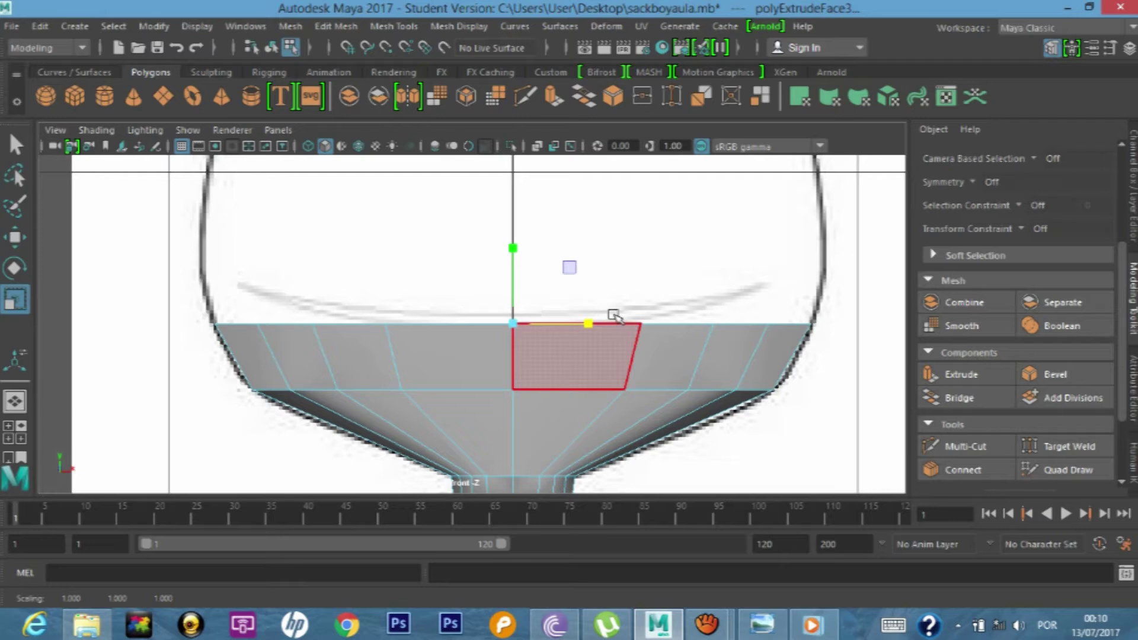
key("ctrl+e")
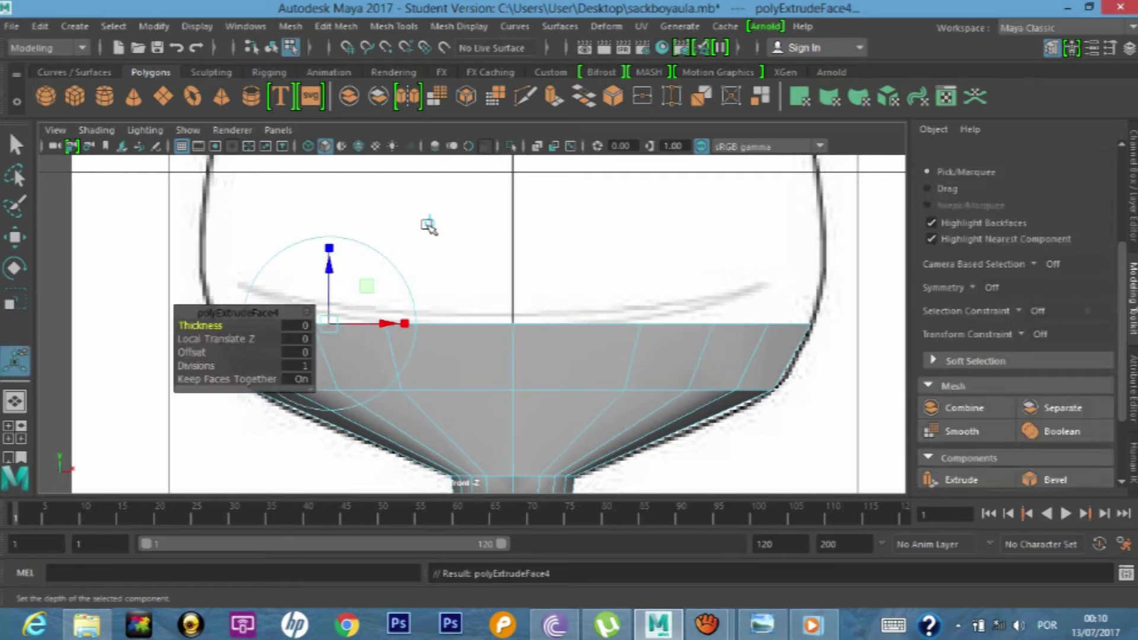
left_click(430, 224)
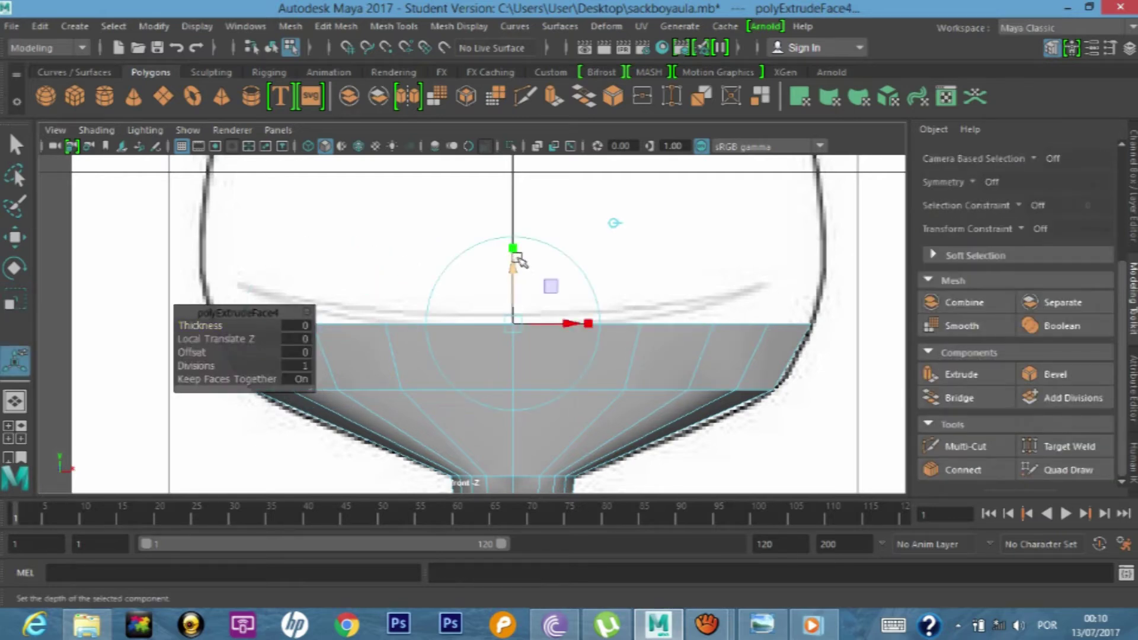
- Raise the new ring up the head outline and widen it to fit
left_click_drag(515, 256, 536, 207)
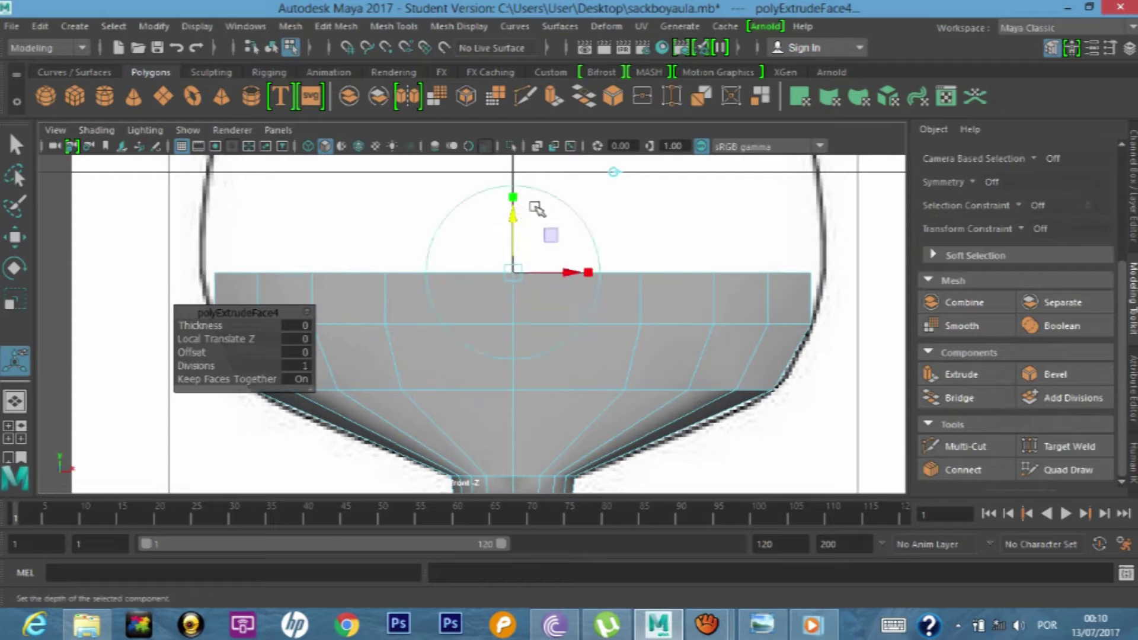
key("r")
left_click_drag(586, 273, 590, 271)
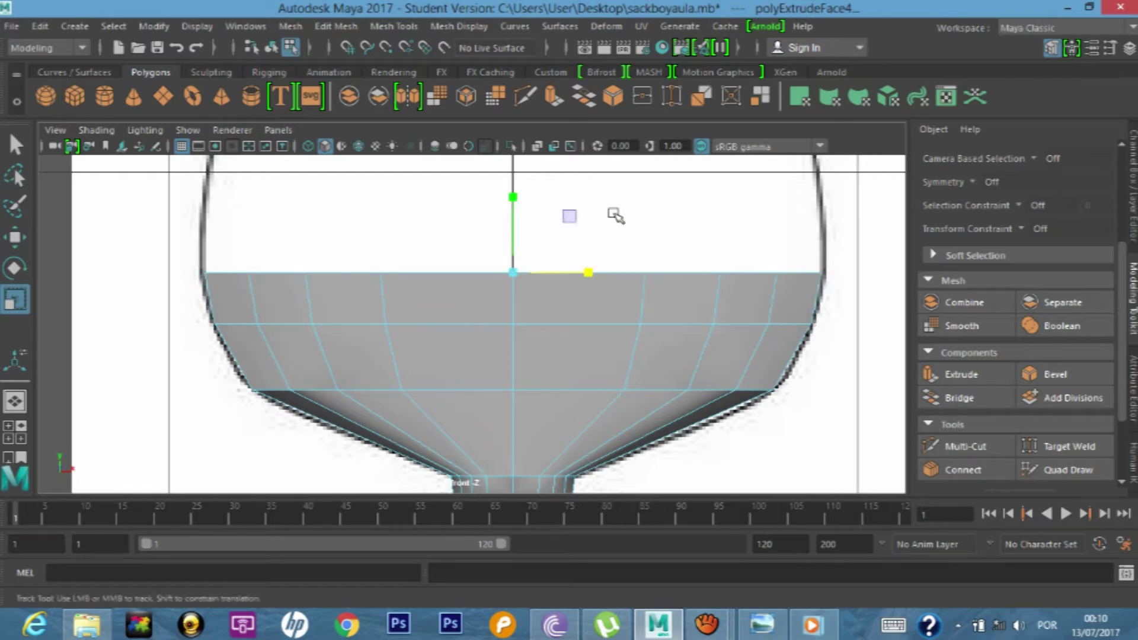
middle_click_drag(620, 216, 620, 322, "alt")
- Extrude another ring, raise it to eye level, and narrow it slightly to the outline
key("ctrl+e")
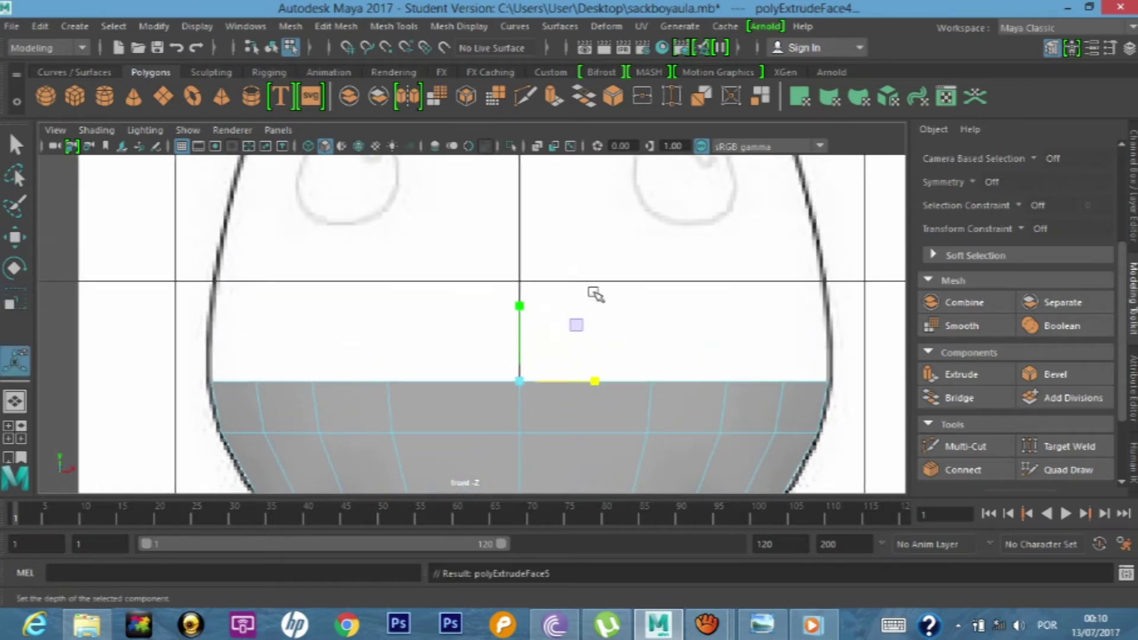
left_click(431, 280)
left_click_drag(518, 318, 510, 185)
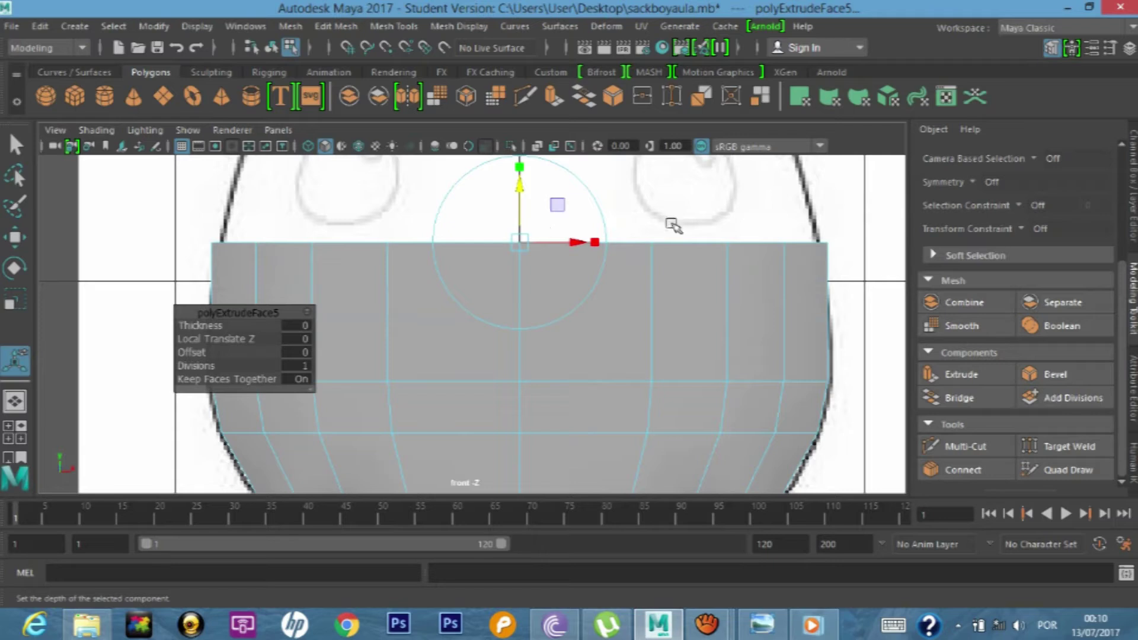
key("r")
left_click_drag(595, 243, 595, 244)
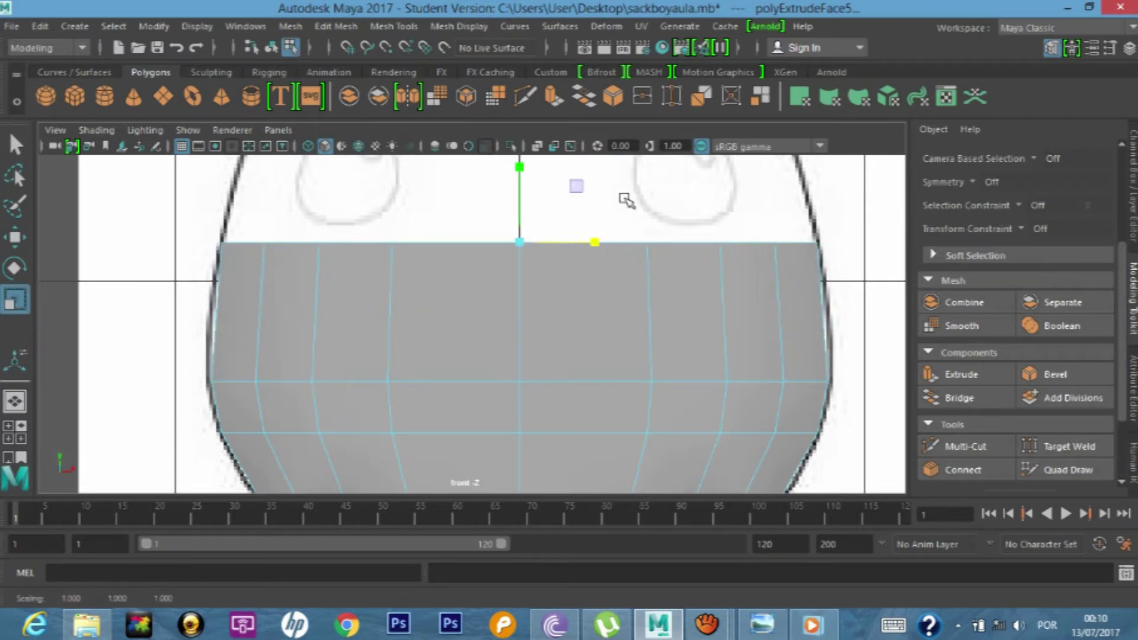
scroll(637, 201, "down", 5)
- Extrude two more rings, raising each toward the head top and narrowing it to the outline
scroll(468, 235, "up", 1)
scroll(468, 235, "up", 2)
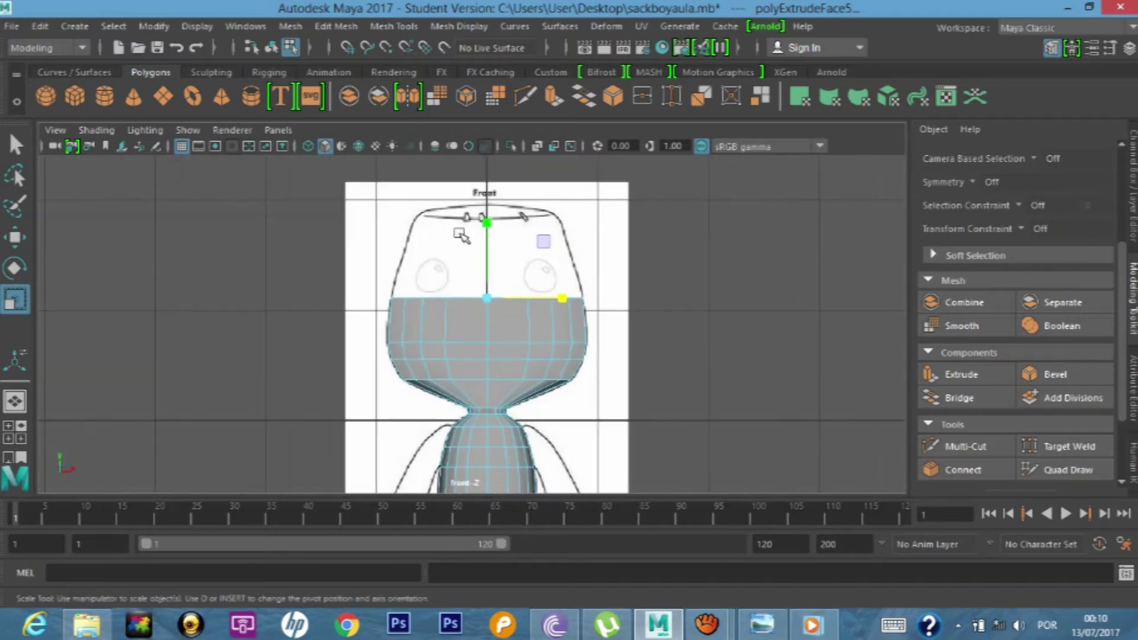
scroll(451, 237, "up", 1)
scroll(441, 243, "down", 1)
scroll(445, 267, "up", 2)
scroll(447, 285, "up", 2)
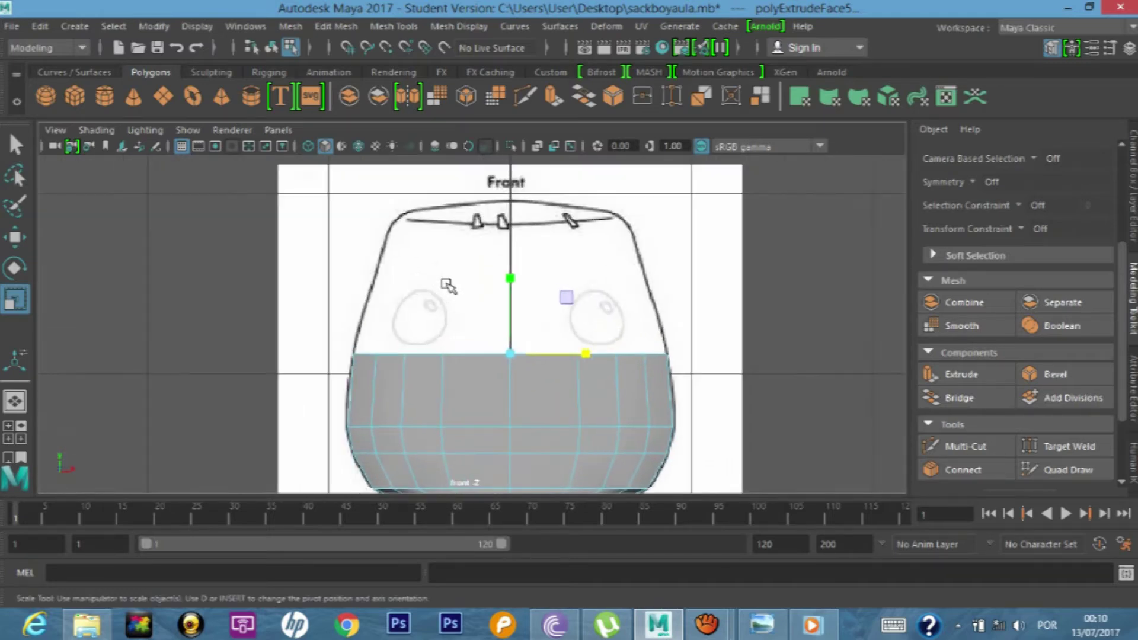
key("ctrl+e")
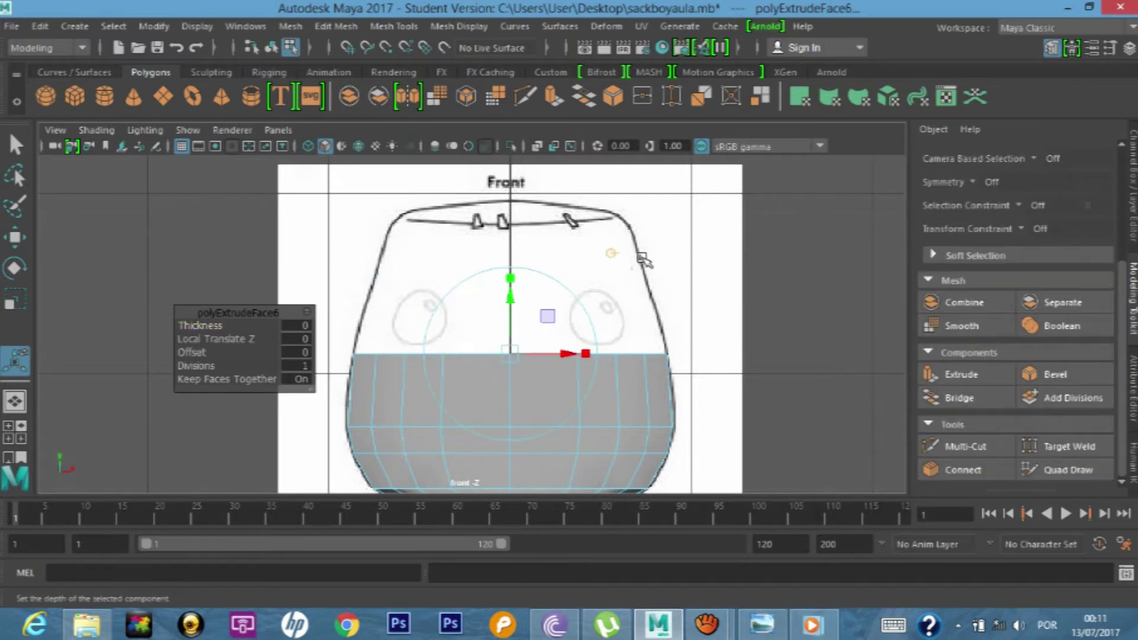
left_click_drag(510, 294, 508, 233)
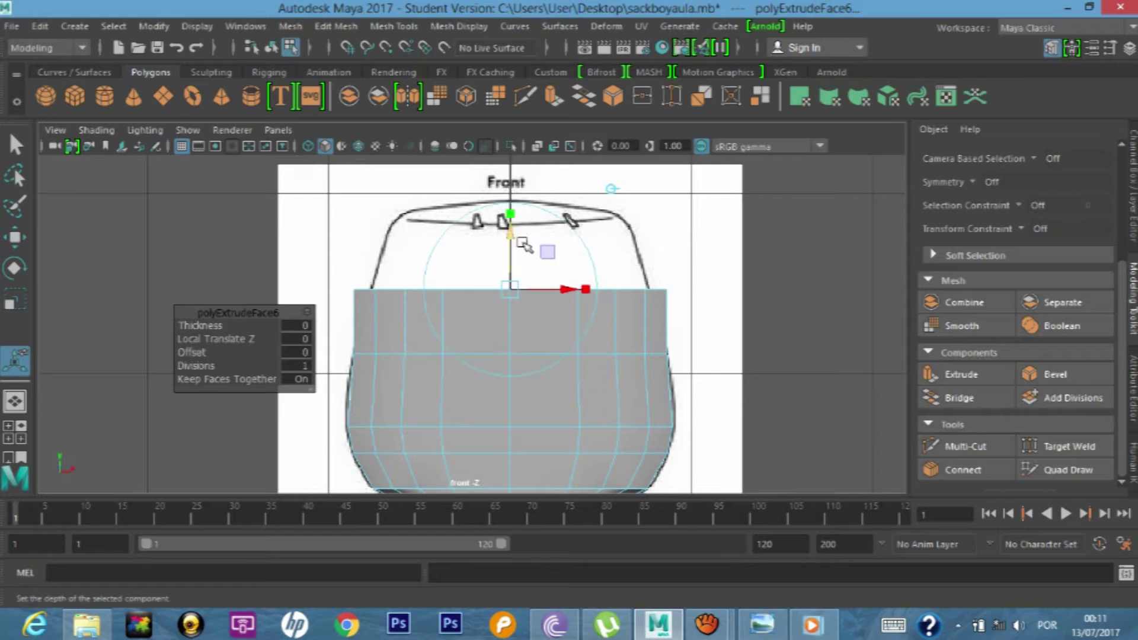
key("r")
left_click_drag(588, 289, 580, 291)
key("ctrl+e")
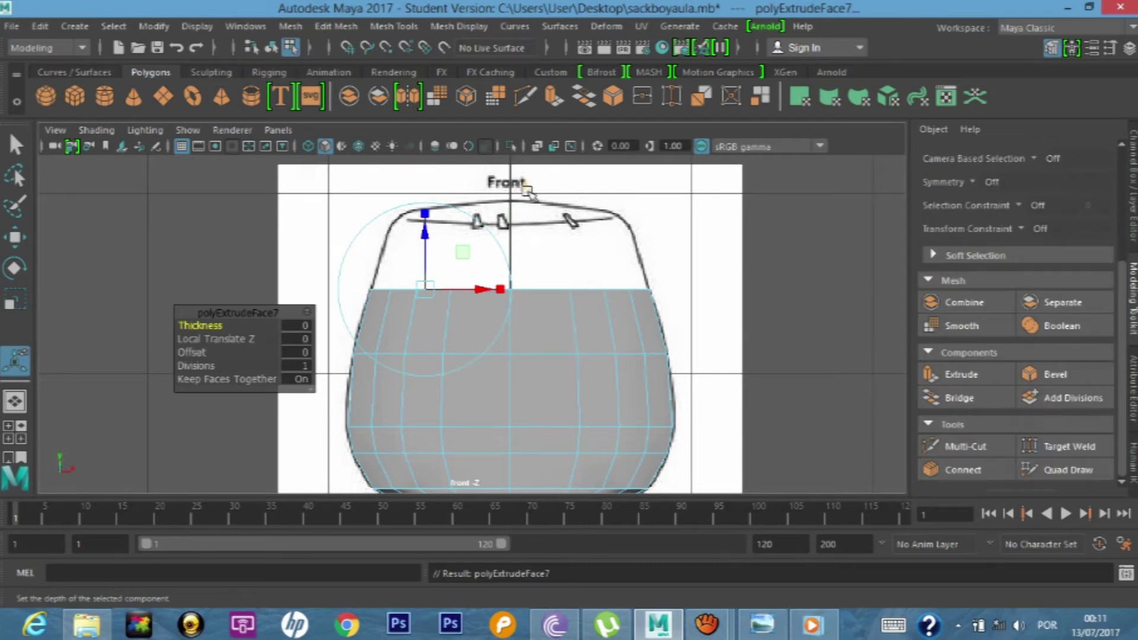
left_click_drag(510, 233, 514, 192)
key("r")
left_click_drag(584, 249, 579, 249)
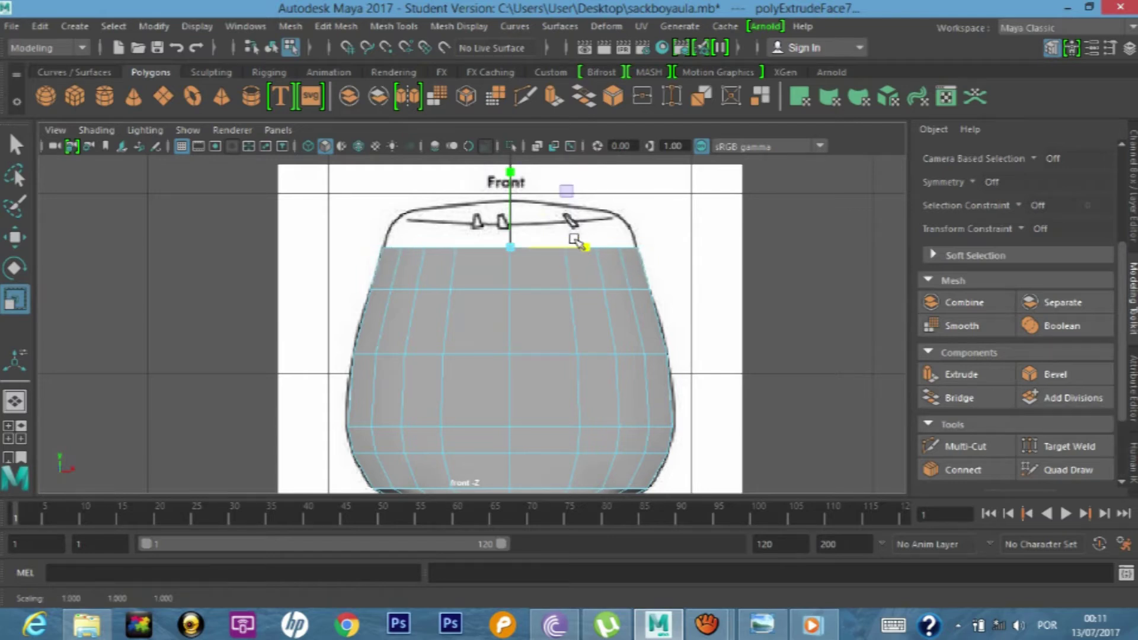
- Extrude the last two rings up to the outline's top, pulling them inward to round the crown
key("ctrl+e")
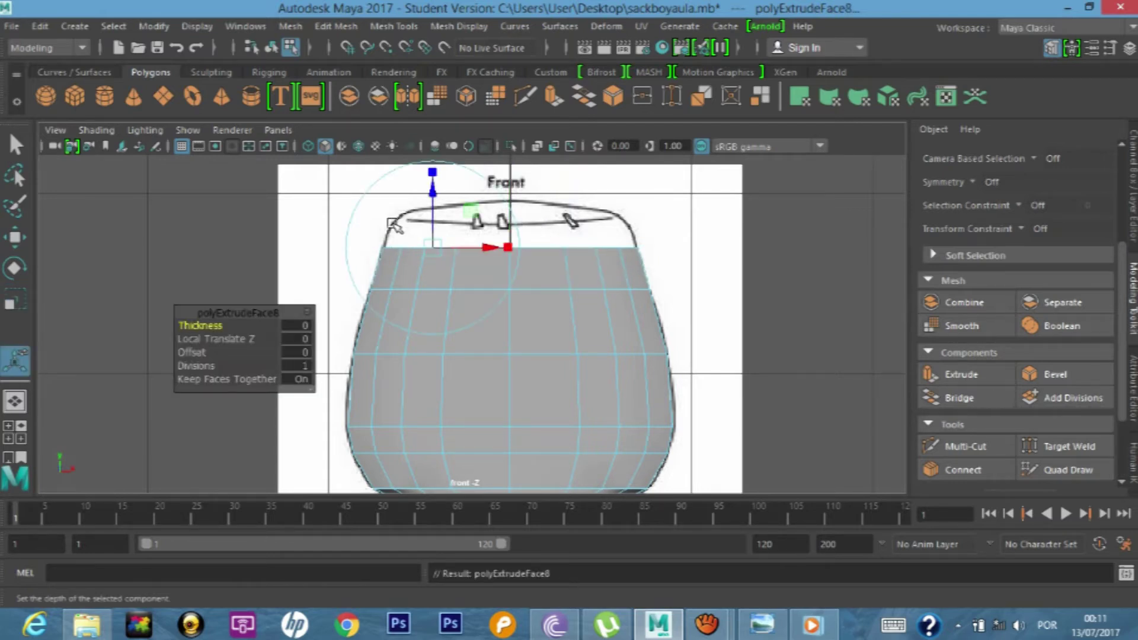
left_click_drag(435, 189, 439, 172)
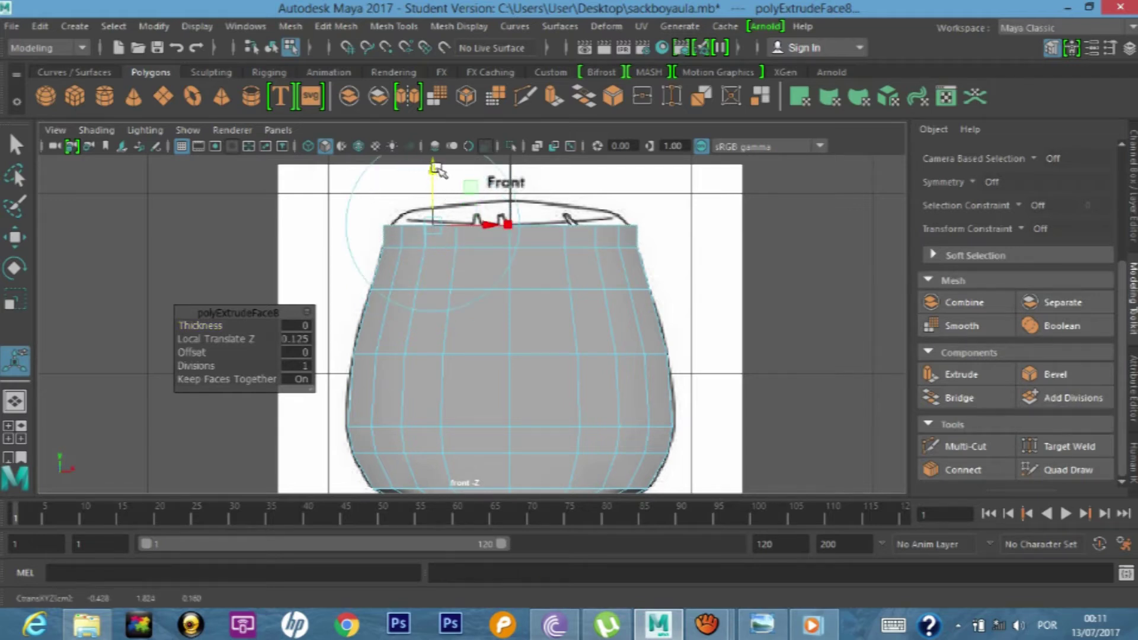
key("r")
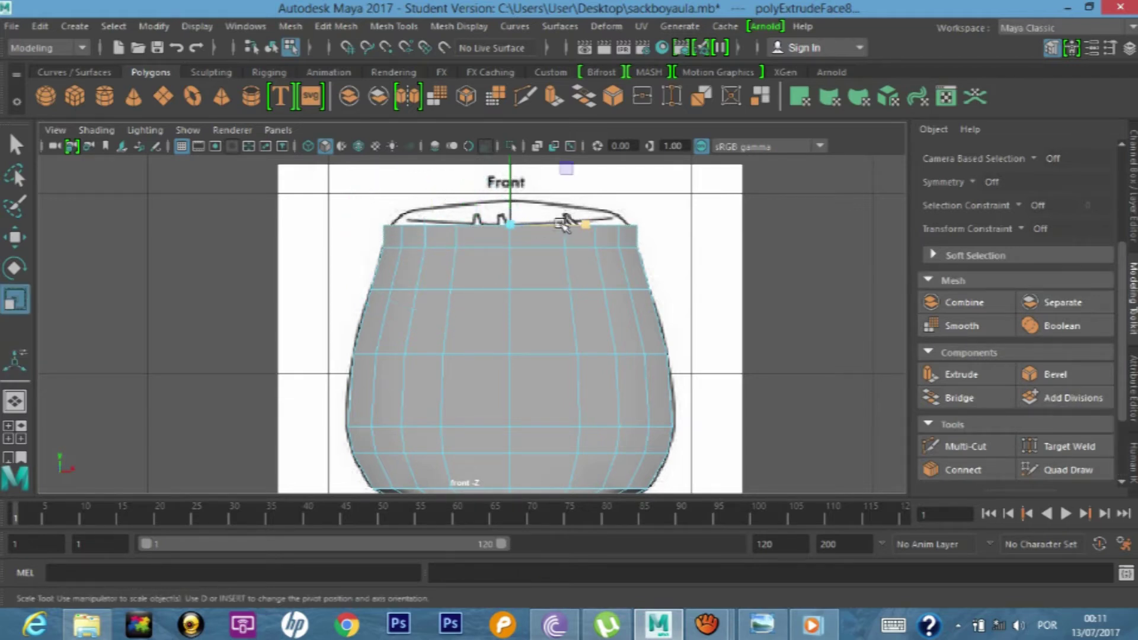
left_click_drag(584, 225, 582, 225)
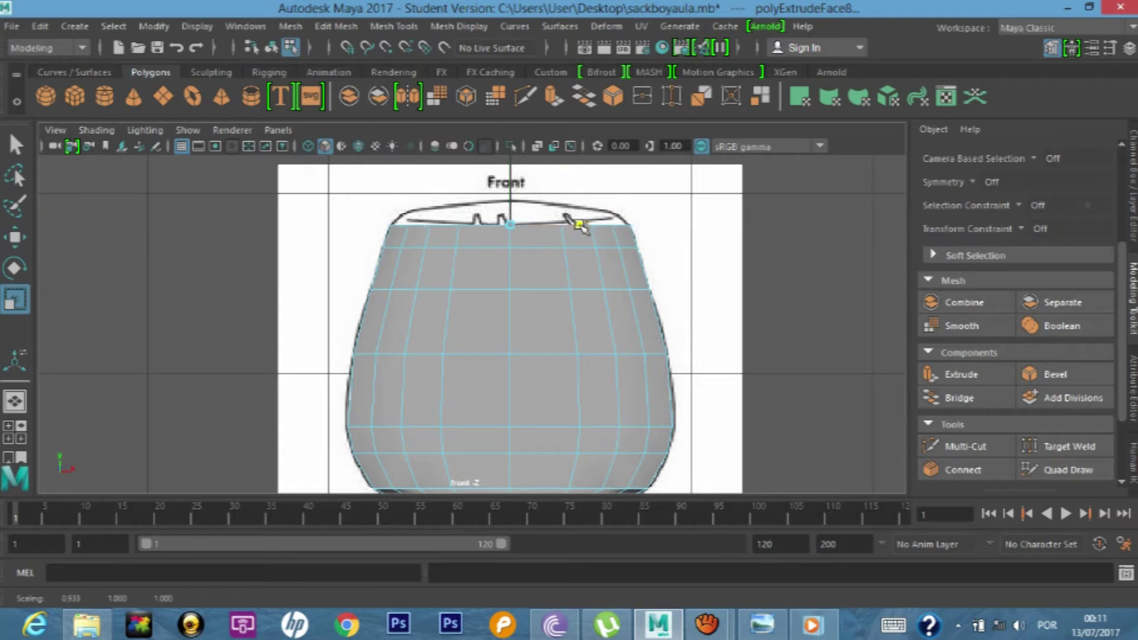
left_click_drag(581, 225, 583, 227)
key("ctrl+e")
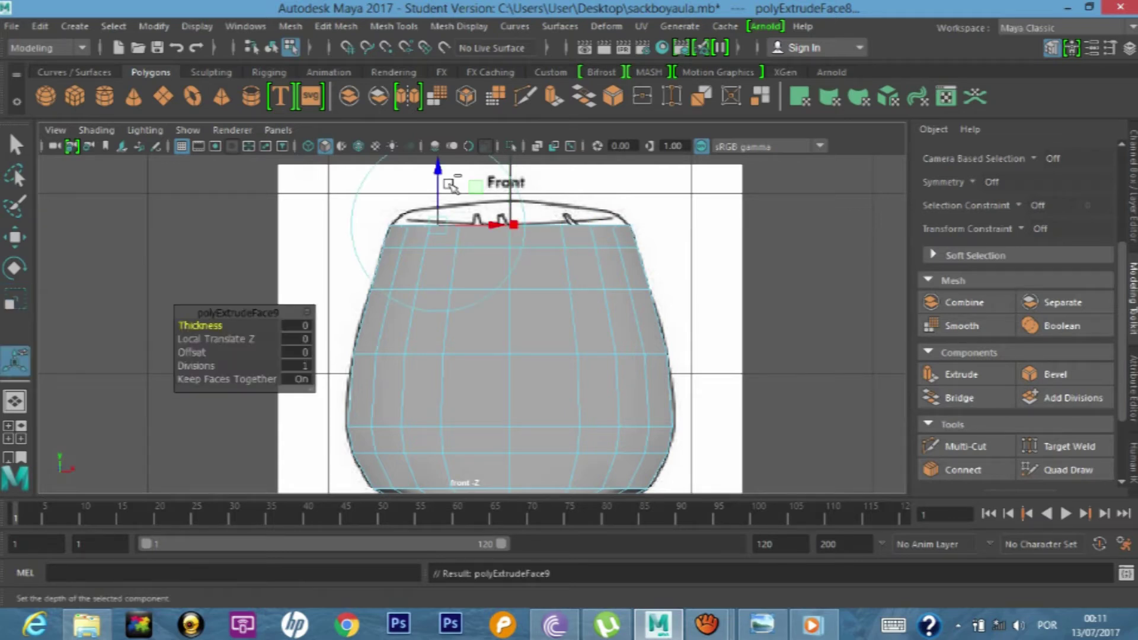
left_click_drag(436, 169, 436, 154)
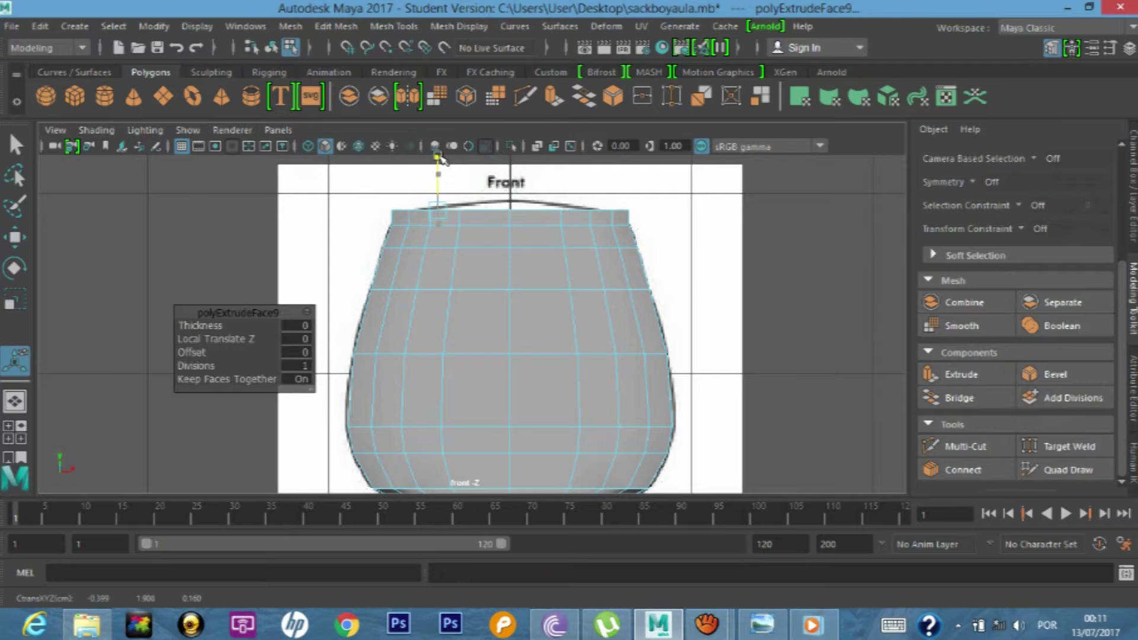
key("r")
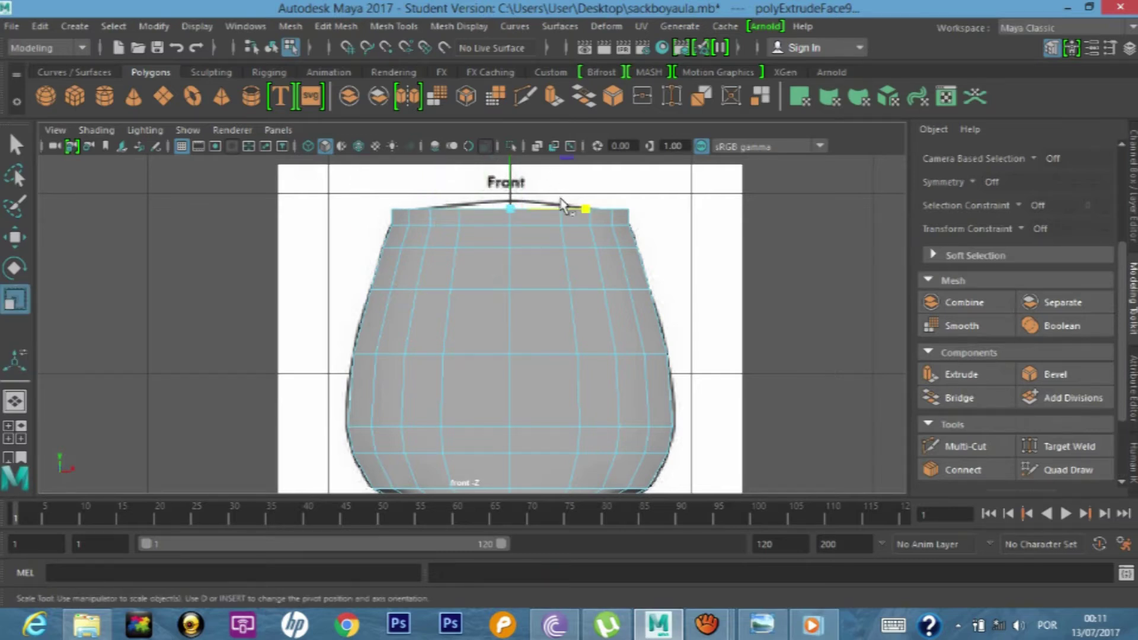
left_click_drag(591, 211, 583, 213)
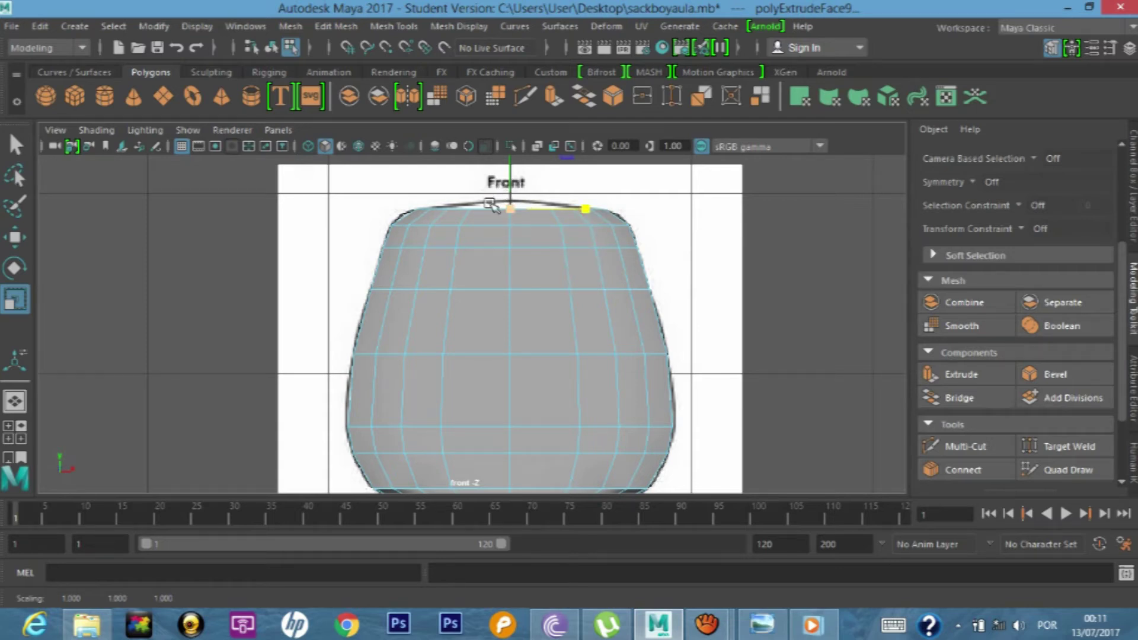
key("space")
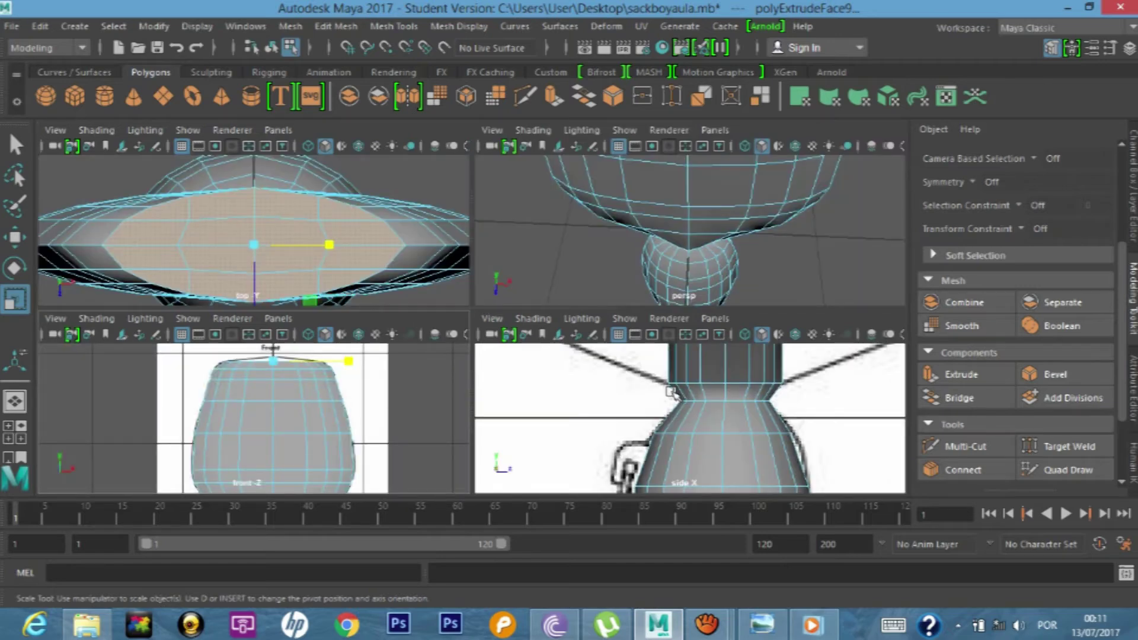
key("space")
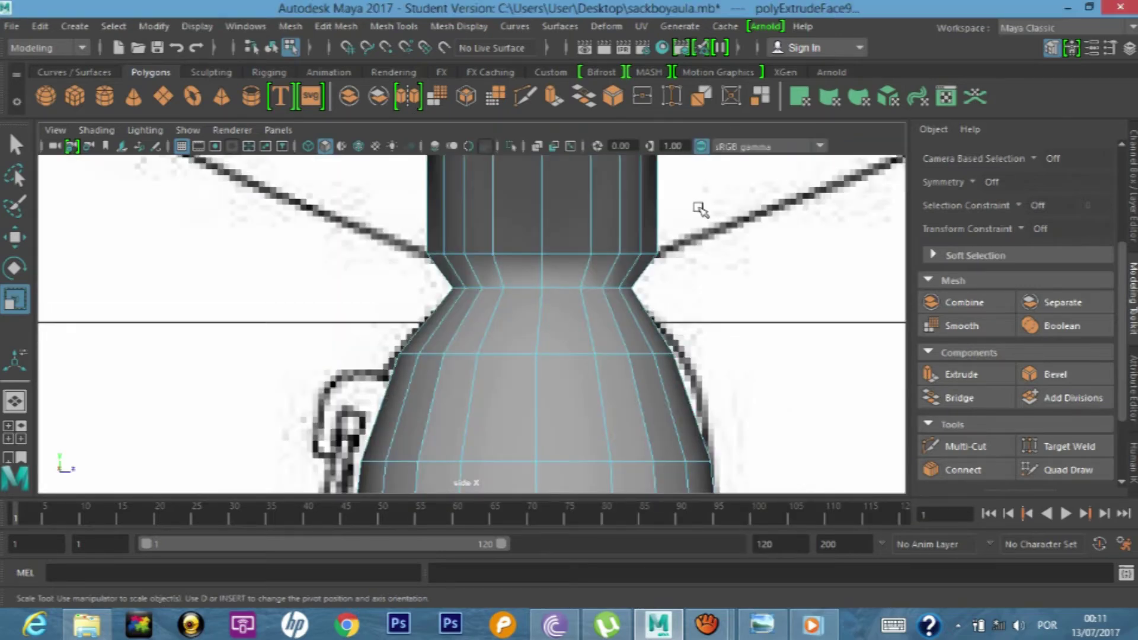
scroll(699, 209, "down", 10)
scroll(555, 215, "up", 2)
scroll(476, 257, "up", 5)
scroll(566, 231, "up", 3)
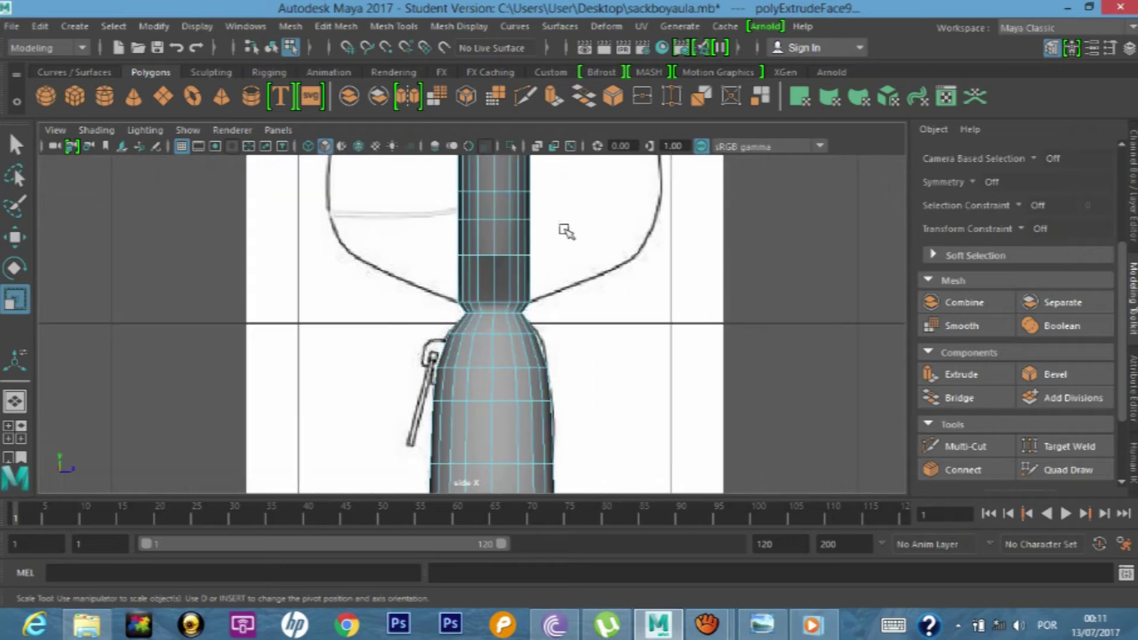
middle_click_drag(579, 237, 579, 308, "alt")
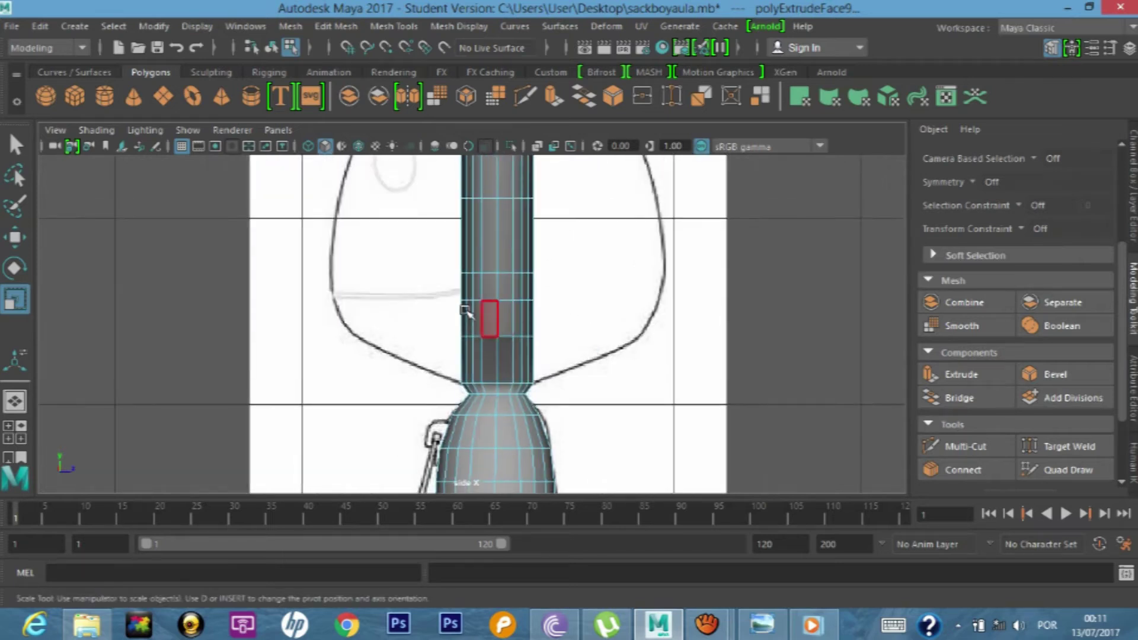
right_click_drag(499, 289, 474, 138)
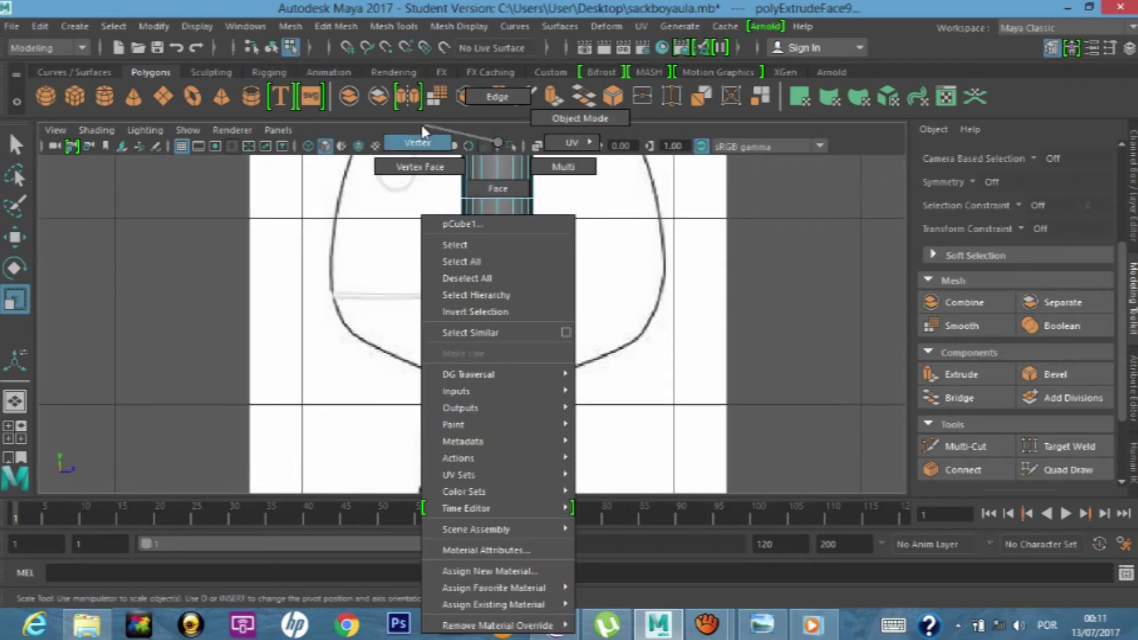
key("F9")
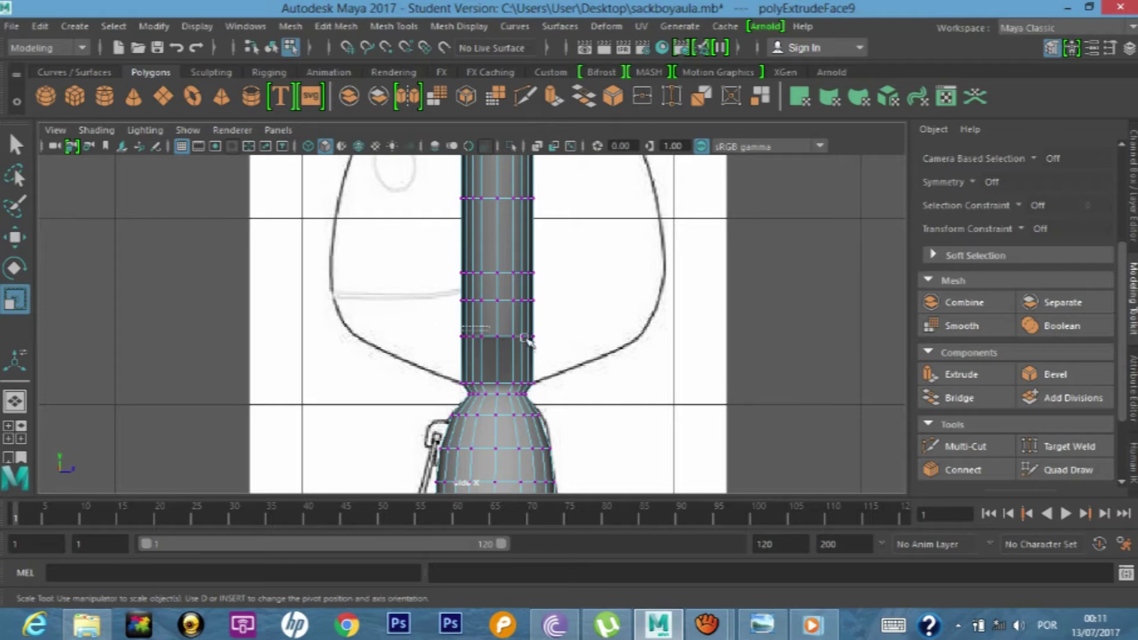
mouse_move(525, 339)
left_mouse_down()
mouse_move(561, 350)
mouse_move(807, 330)
left_mouse_up()
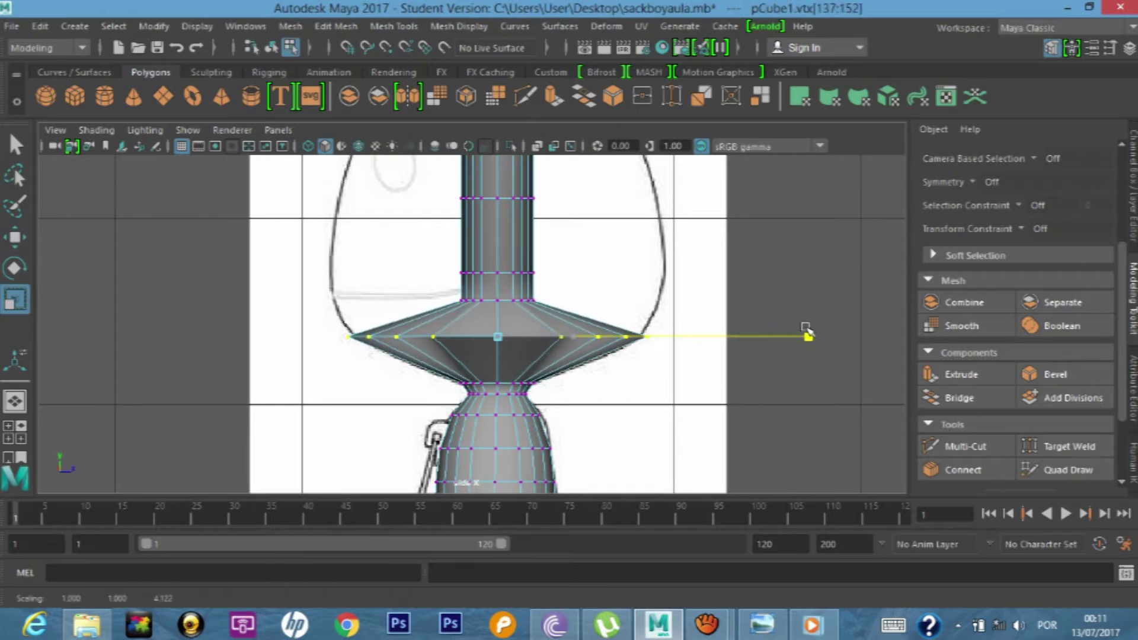
left_click_drag(800, 330, 791, 323)
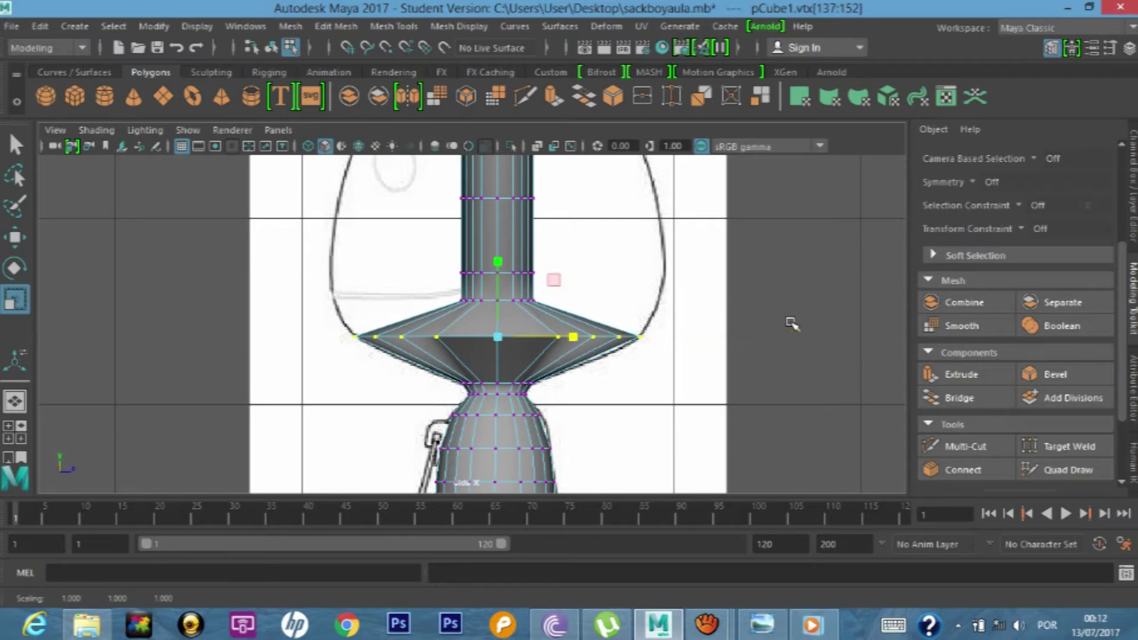
key("t")
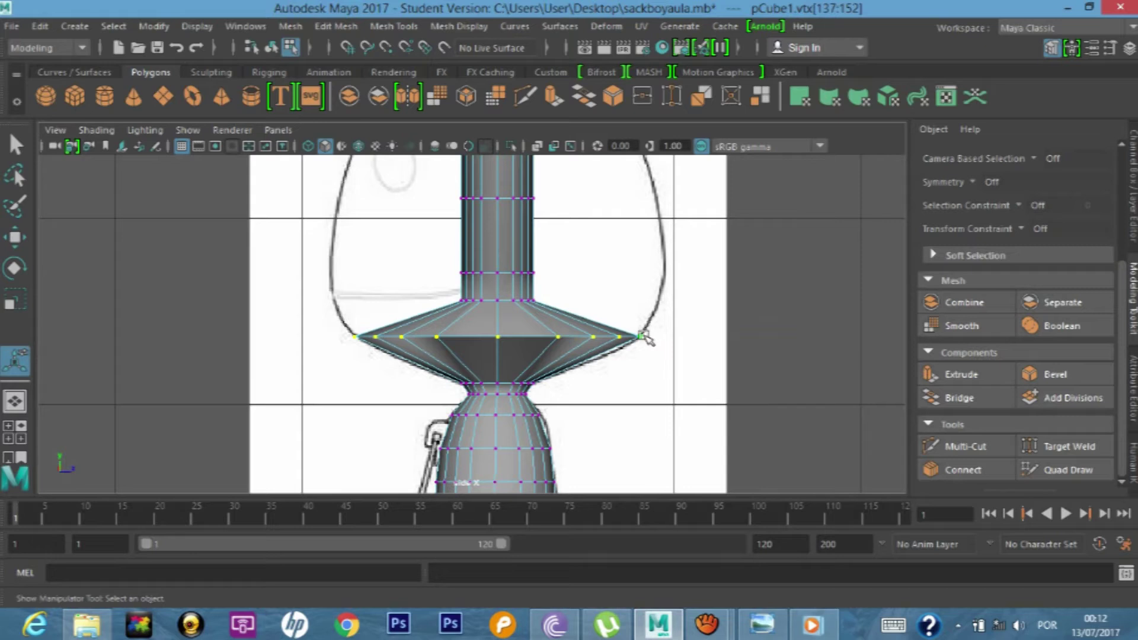
key("ctrl+z")
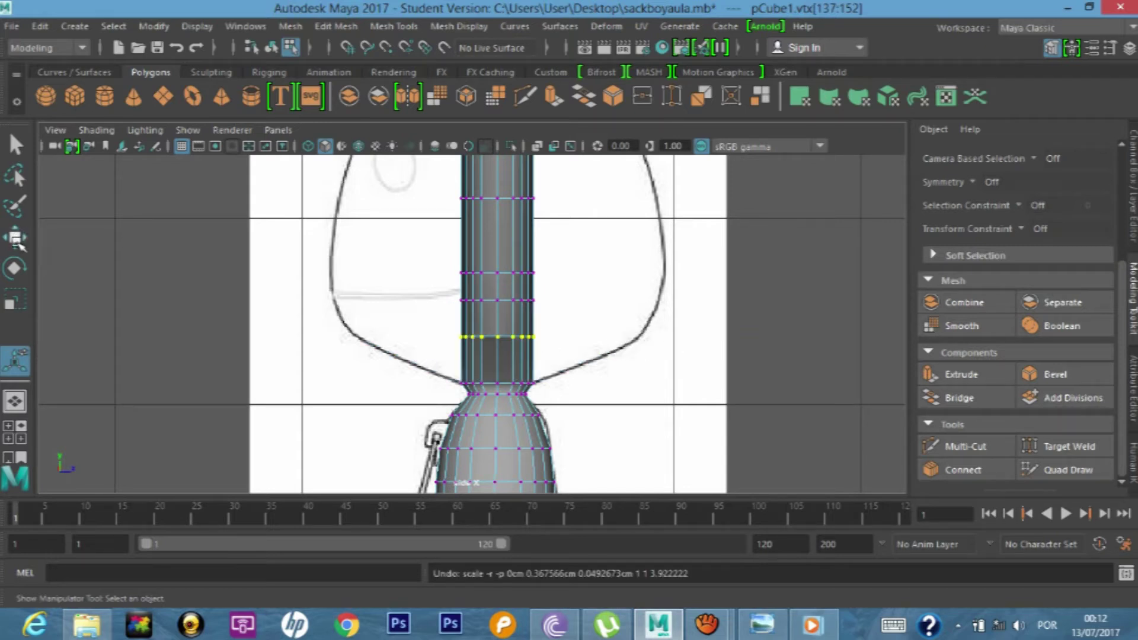
left_click(14, 301)
- Widen the neck vertex ring into a wide flange
left_click_drag(573, 334, 798, 304)
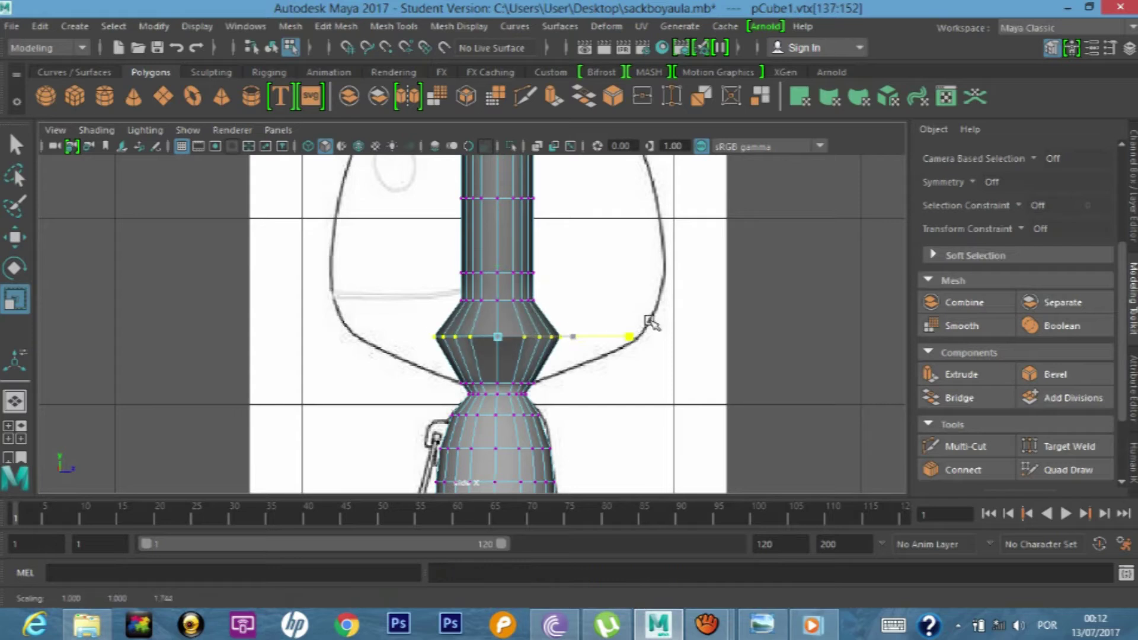
left_click_drag(798, 302, 798, 303)
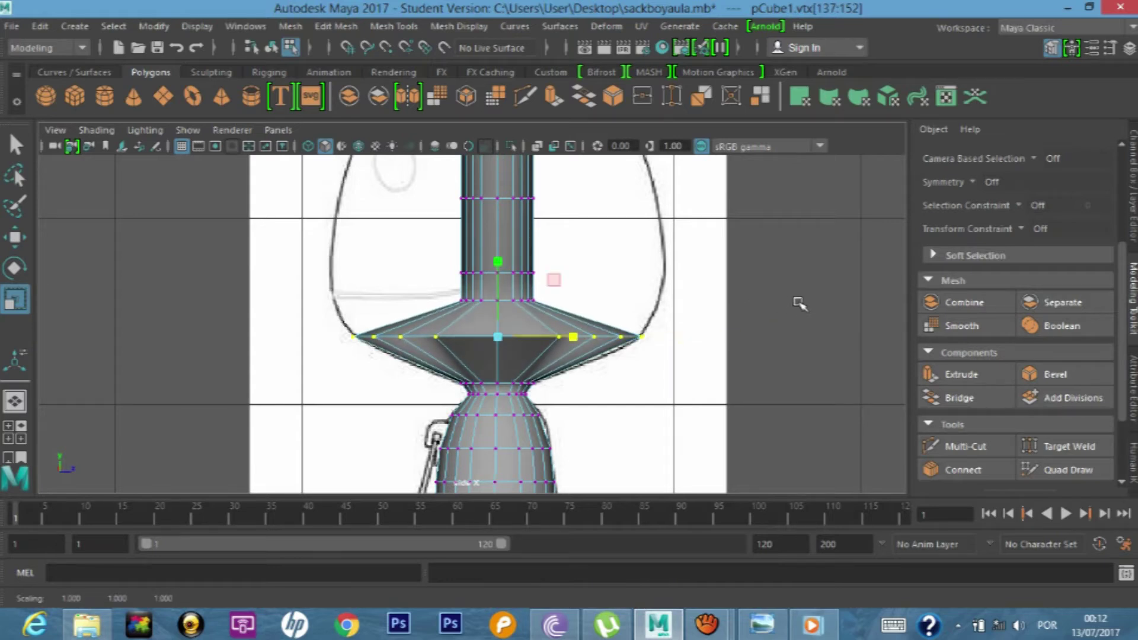
left_click(16, 239)
middle_click(582, 336)
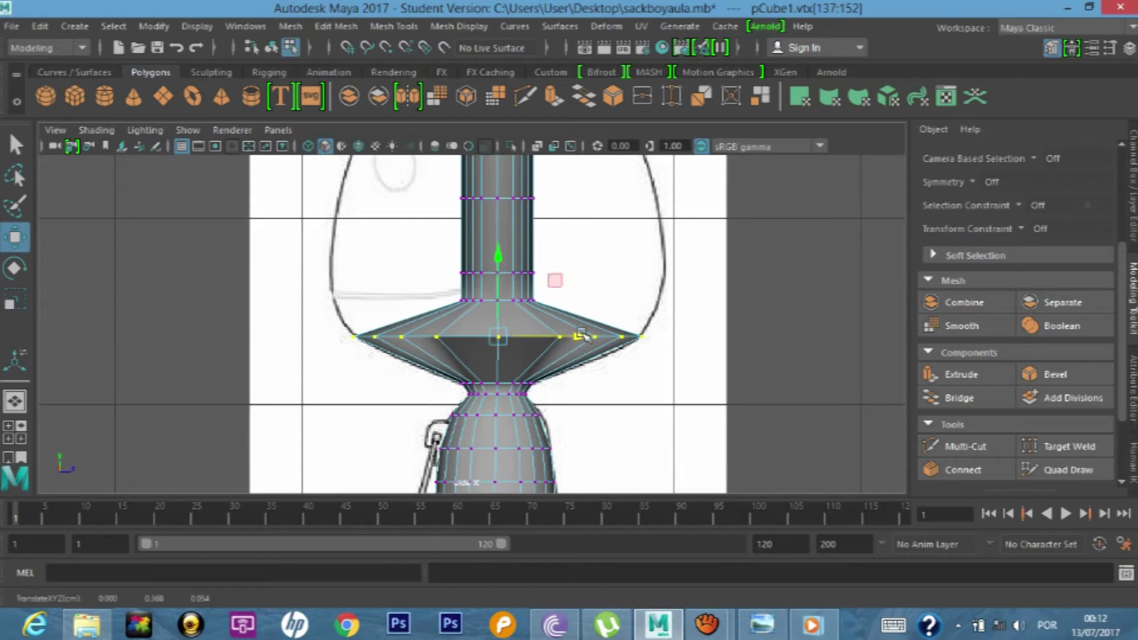
left_click(618, 276)
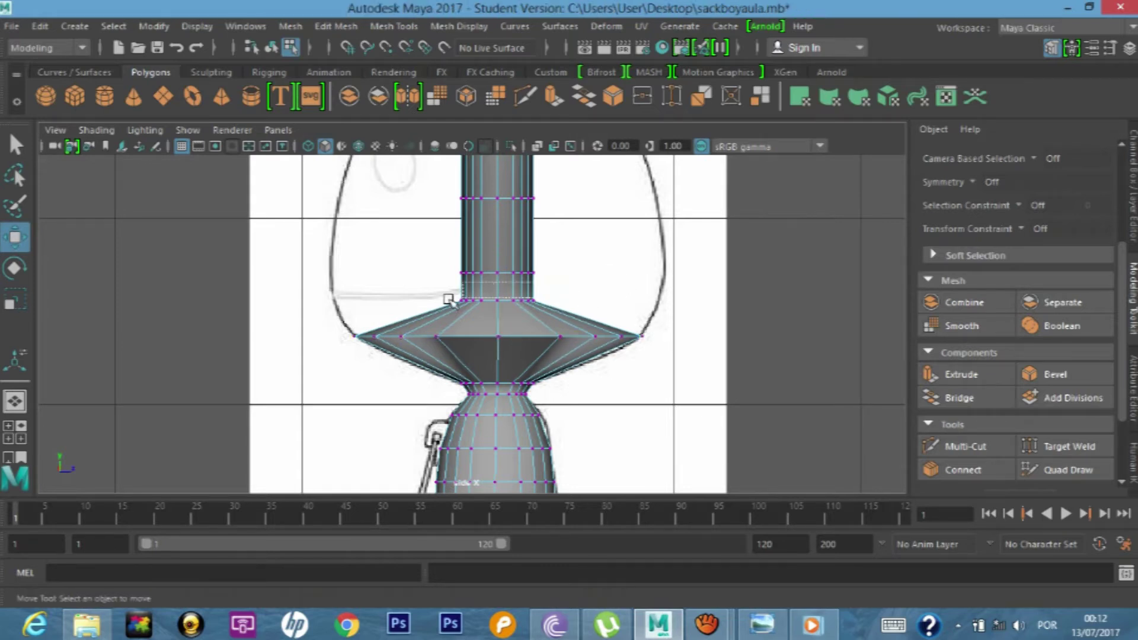
- Select and widen the next two vertex rings up to the head outline
left_click_drag(540, 293, 429, 311)
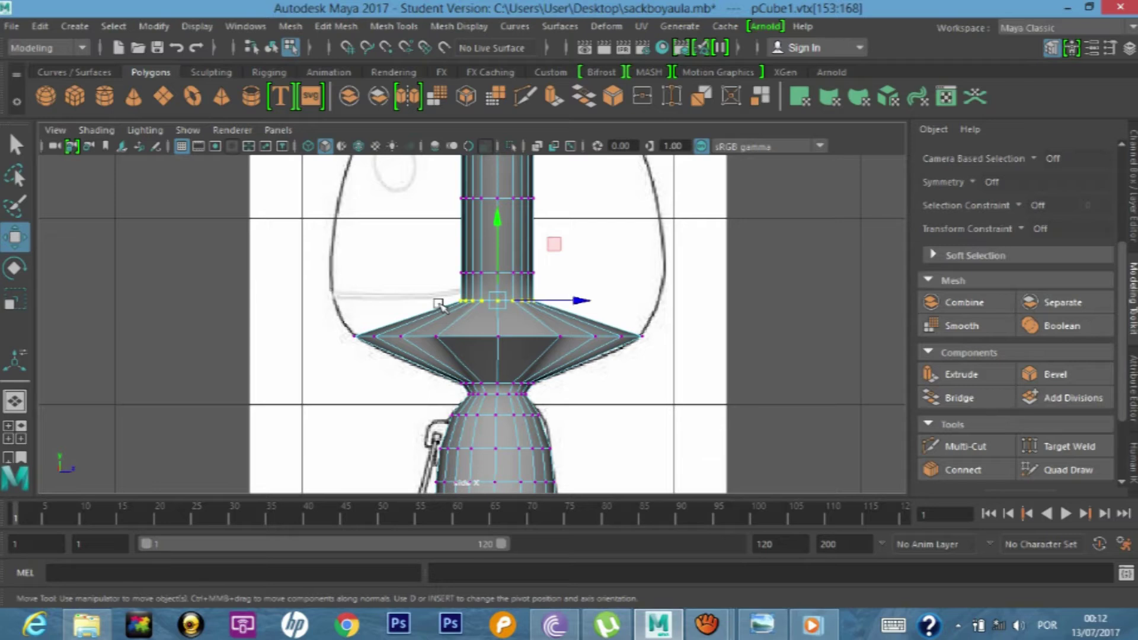
key("r")
mouse_move(569, 301)
left_mouse_down()
mouse_move(848, 281)
mouse_move(837, 284)
left_mouse_up()
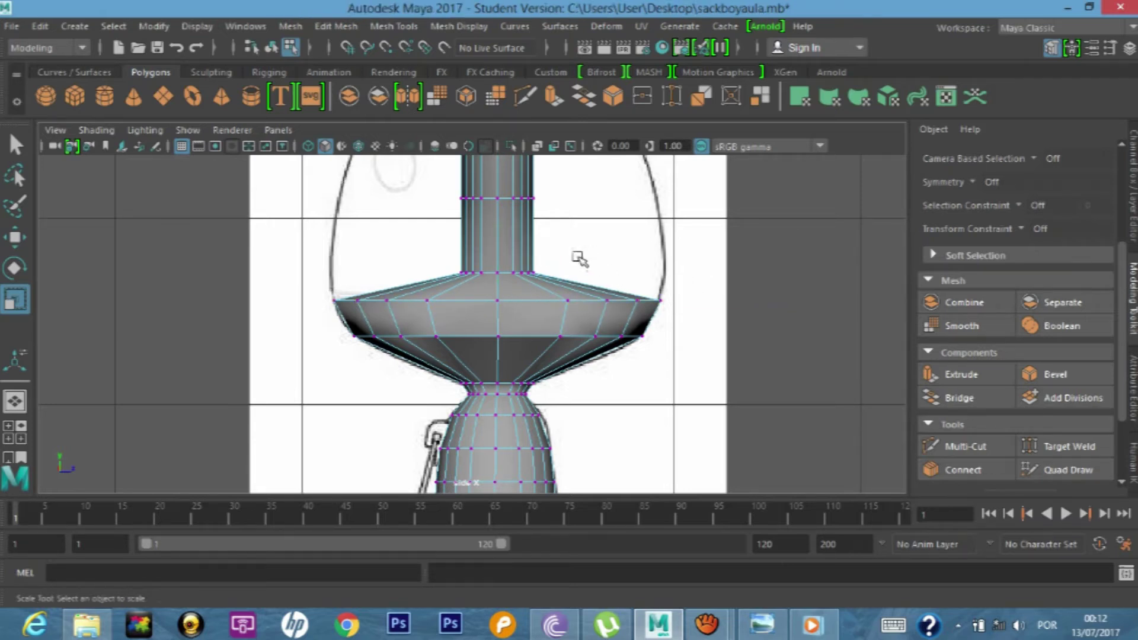
left_click_drag(567, 266, 427, 290)
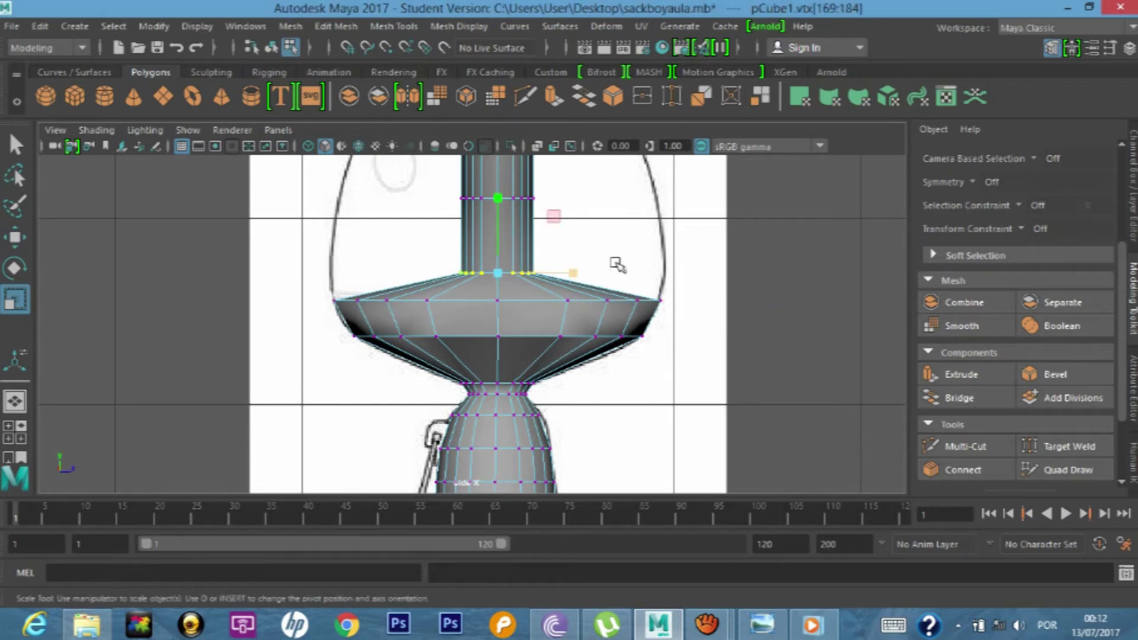
mouse_move(574, 273)
left_mouse_down()
mouse_move(649, 260)
mouse_move(863, 260)
mouse_move(842, 261)
left_mouse_up()
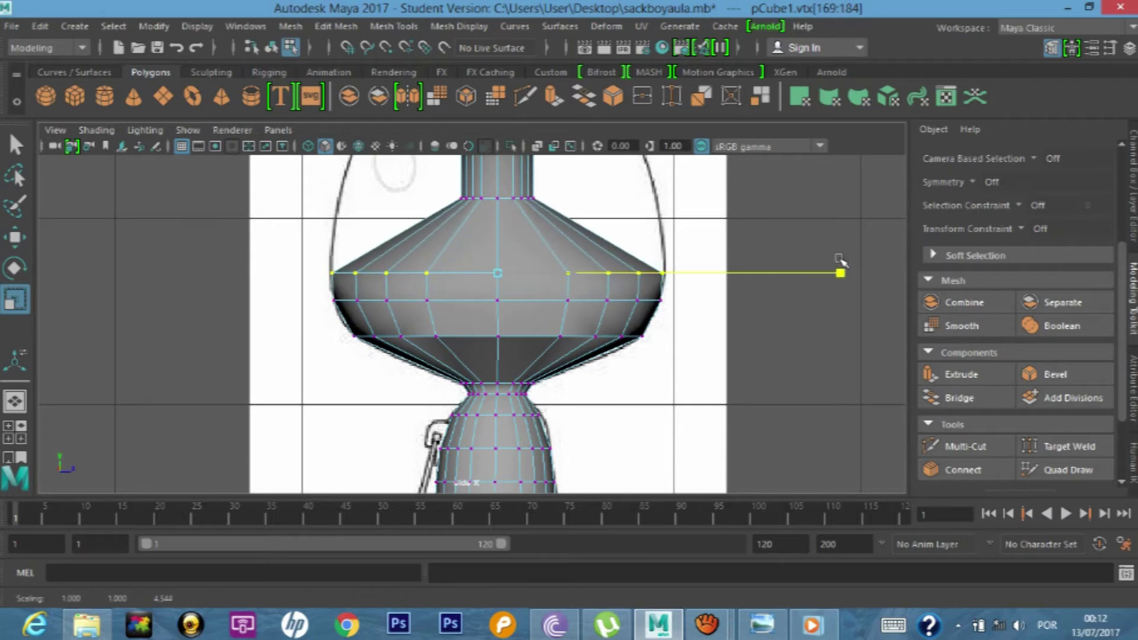
left_click_drag(844, 258, 844, 259)
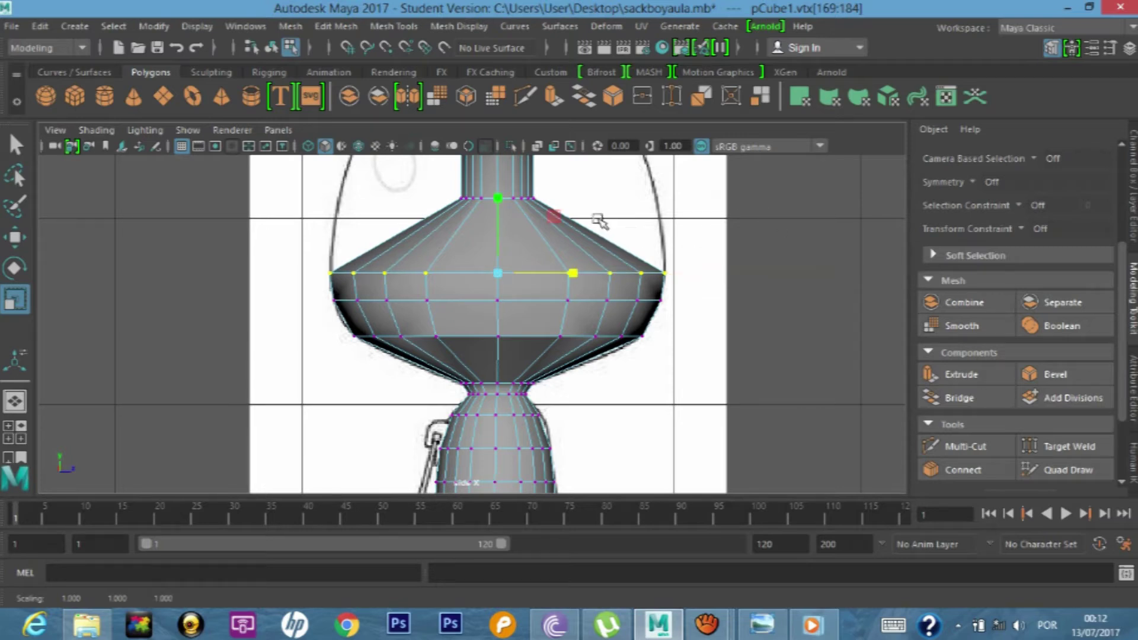
- Undo the last widening, then reselect the next ring up and widen it to the outline
middle_click_drag(599, 220, 580, 310, "alt")
left_click(539, 323)
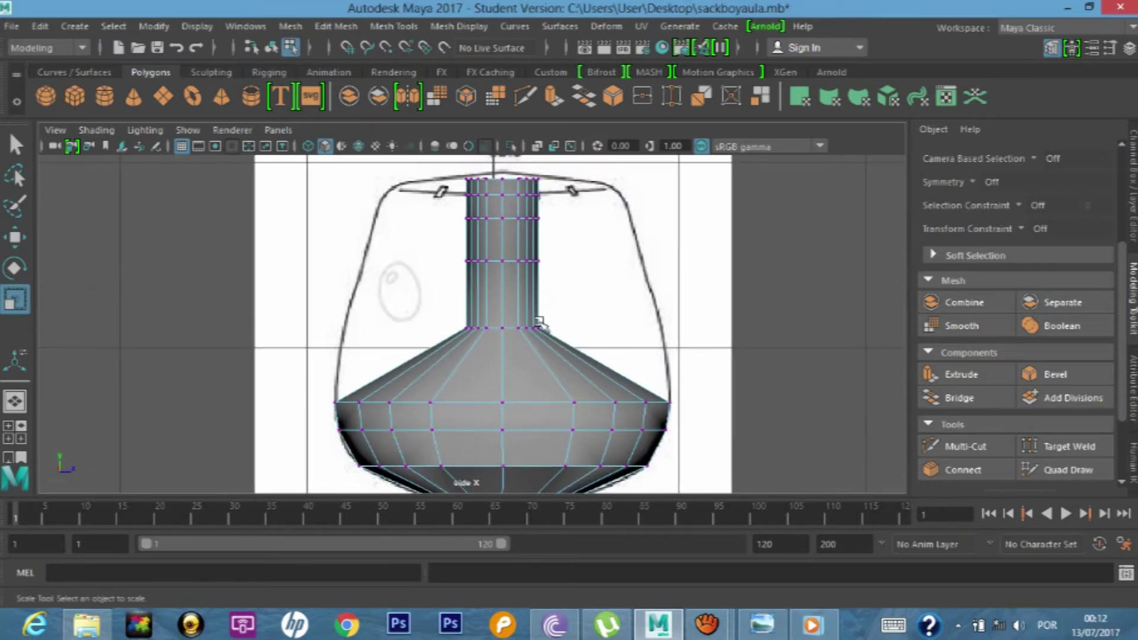
mouse_move(436, 314)
left_mouse_down()
mouse_move(587, 350)
mouse_move(831, 299)
left_mouse_up()
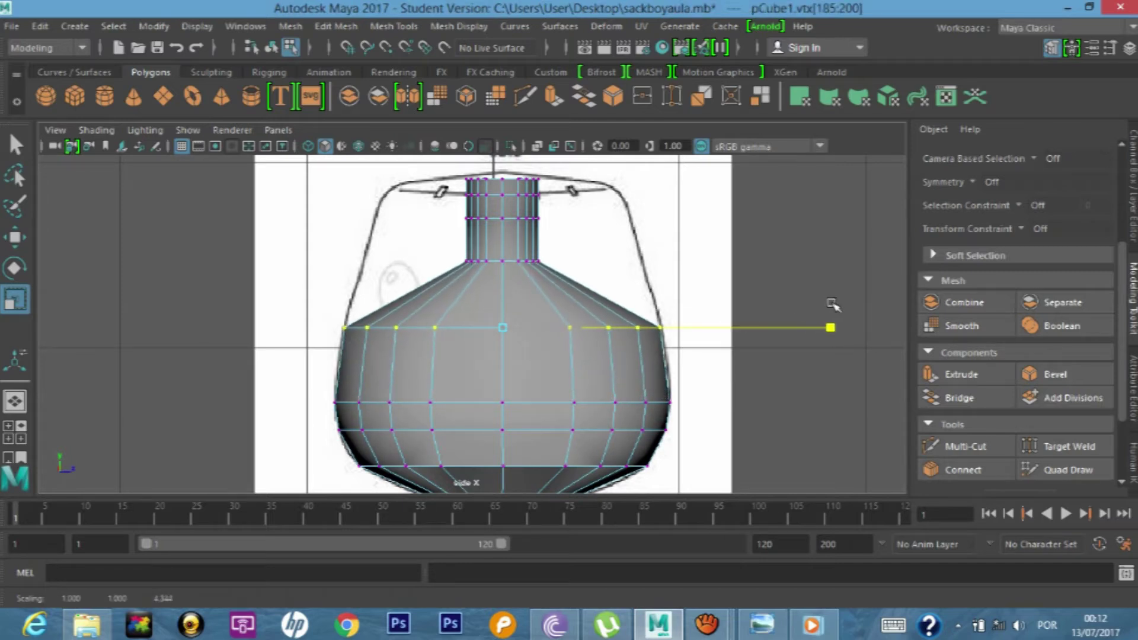
key("ctrl+z")
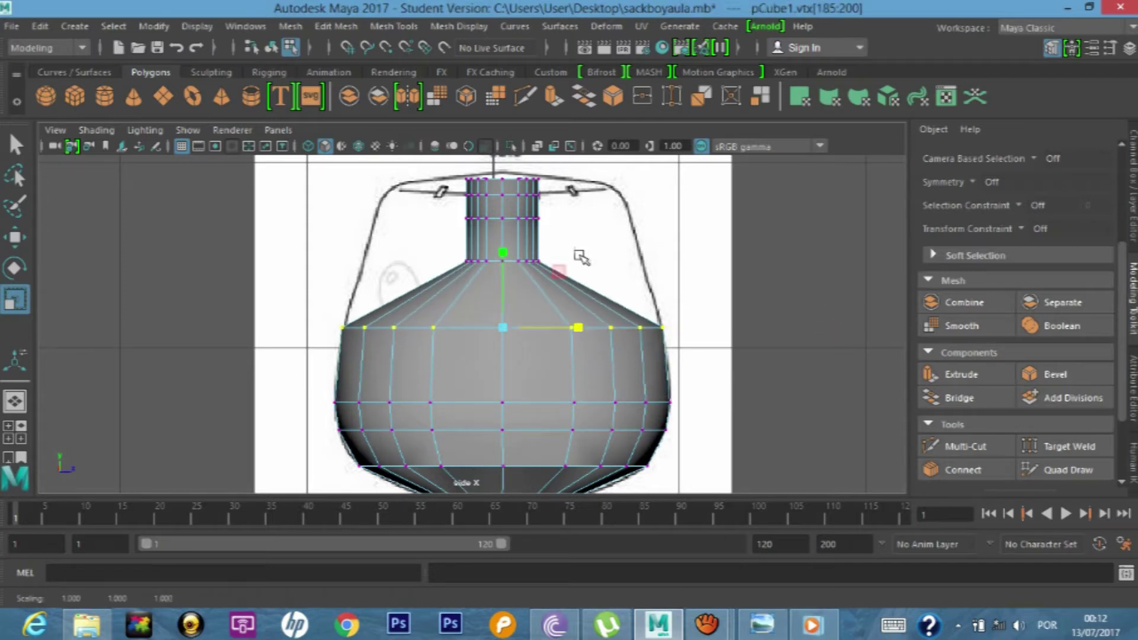
left_click(578, 251)
left_click_drag(578, 251, 435, 271)
left_click_drag(578, 261, 741, 261)
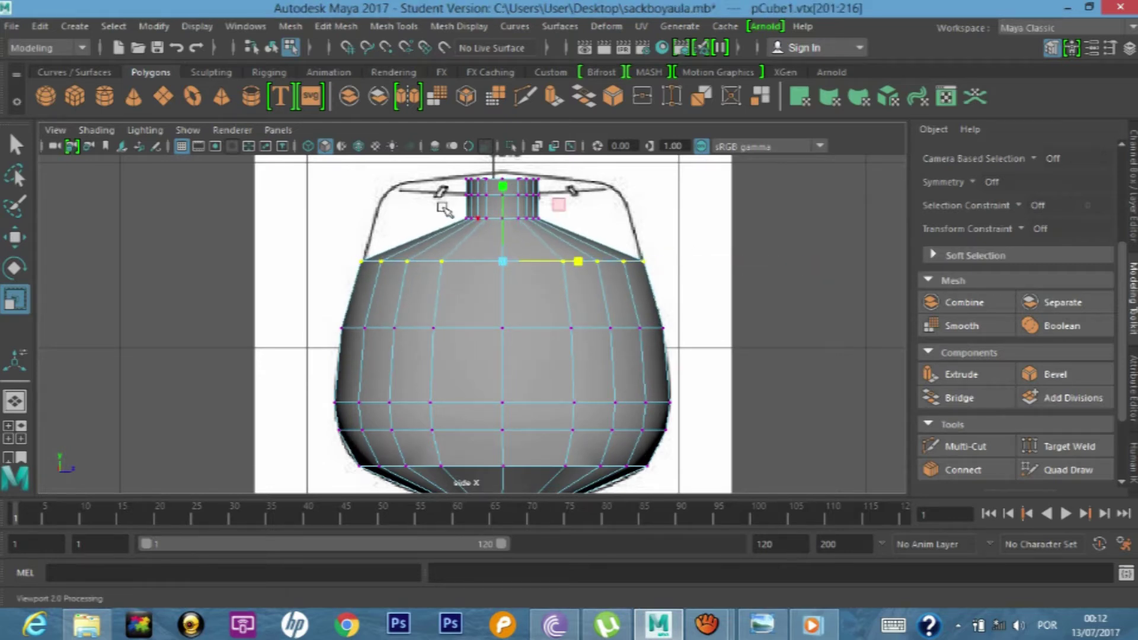
- Widen the upper rings and the topmost vertex row to fit the crown outline
mouse_move(456, 231)
left_mouse_down()
mouse_move(560, 208)
mouse_move(593, 216)
mouse_move(769, 203)
left_mouse_up()
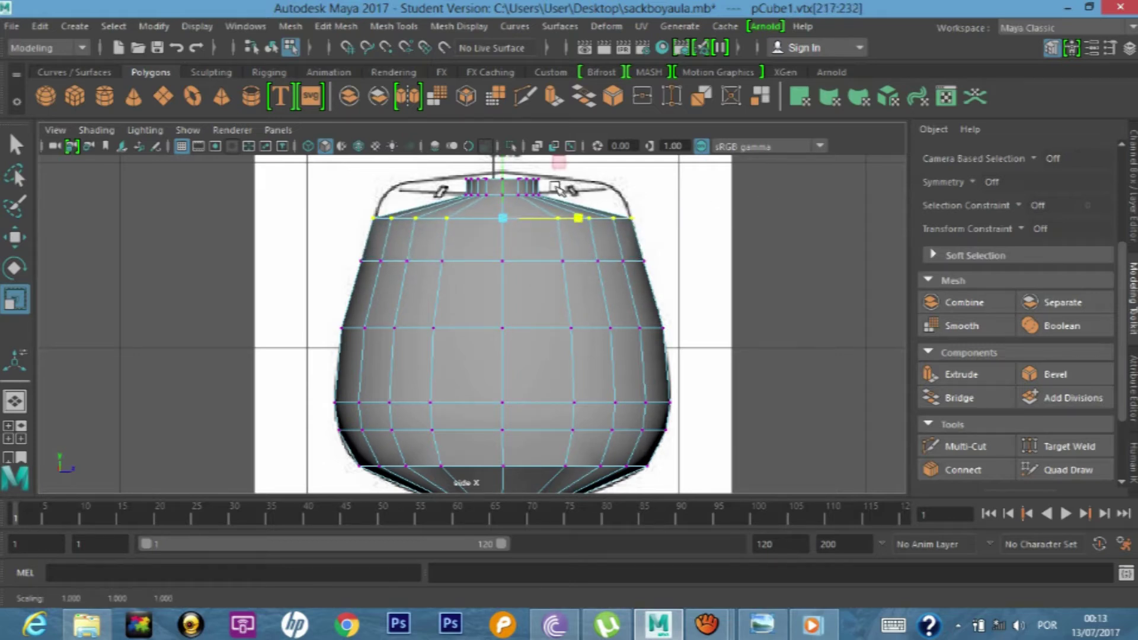
scroll(521, 207, "down", 3)
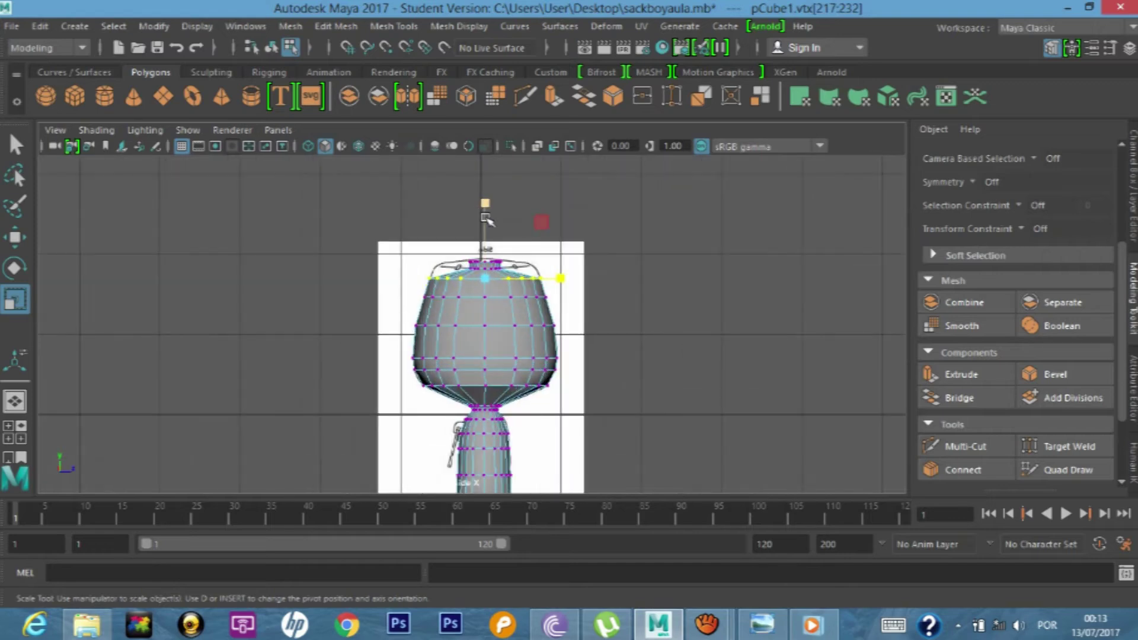
scroll(486, 227, "up", 3)
scroll(480, 249, "up", 3)
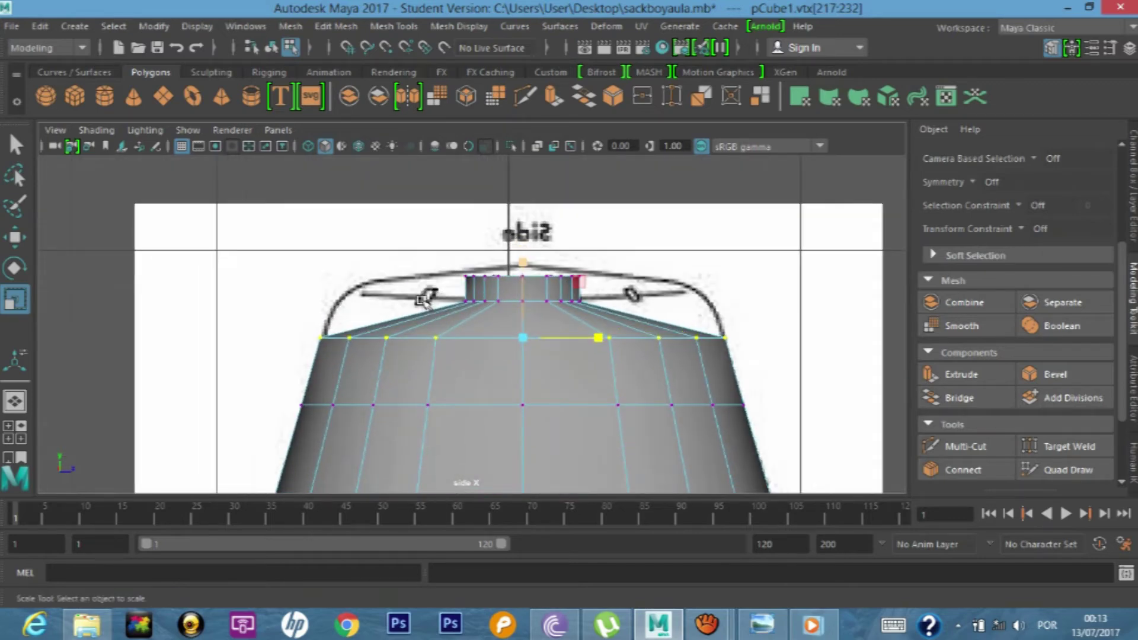
left_click(438, 296)
mouse_move(438, 296)
left_mouse_down()
mouse_move(601, 314)
mouse_move(655, 300)
mouse_move(782, 298)
mouse_move(770, 302)
left_mouse_up()
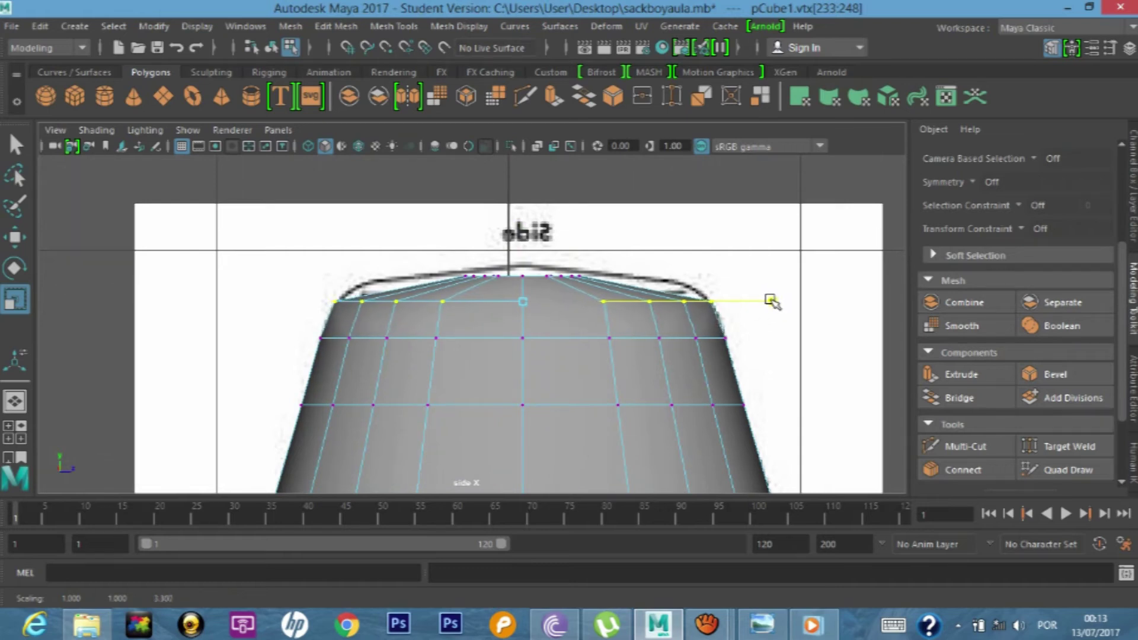
mouse_move(427, 287)
left_mouse_down()
mouse_move(600, 267)
mouse_move(733, 283)
mouse_move(692, 284)
left_mouse_up()
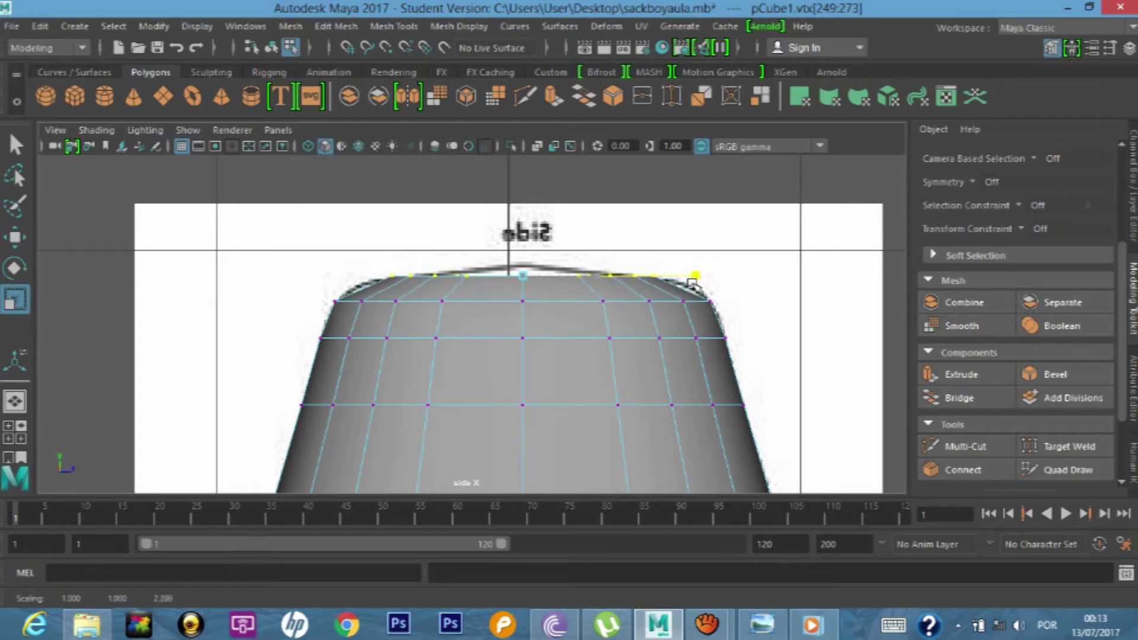
left_click_drag(700, 285, 700, 284)
key("space")
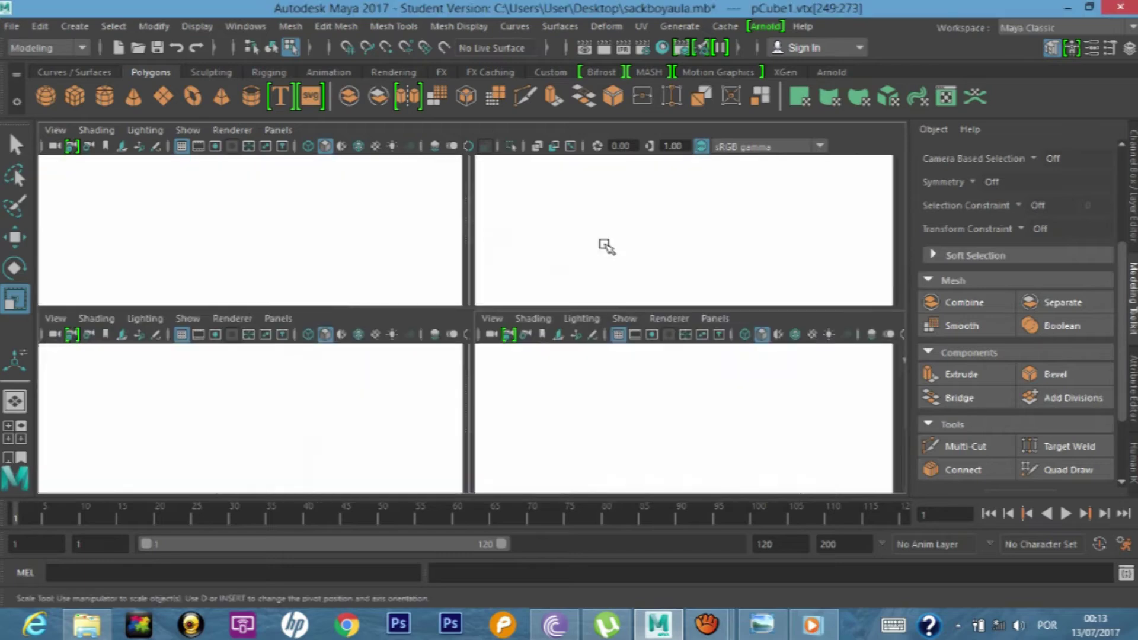
- Tumble the perspective view to look down on the head's cap, then switch to face selection
key("space")
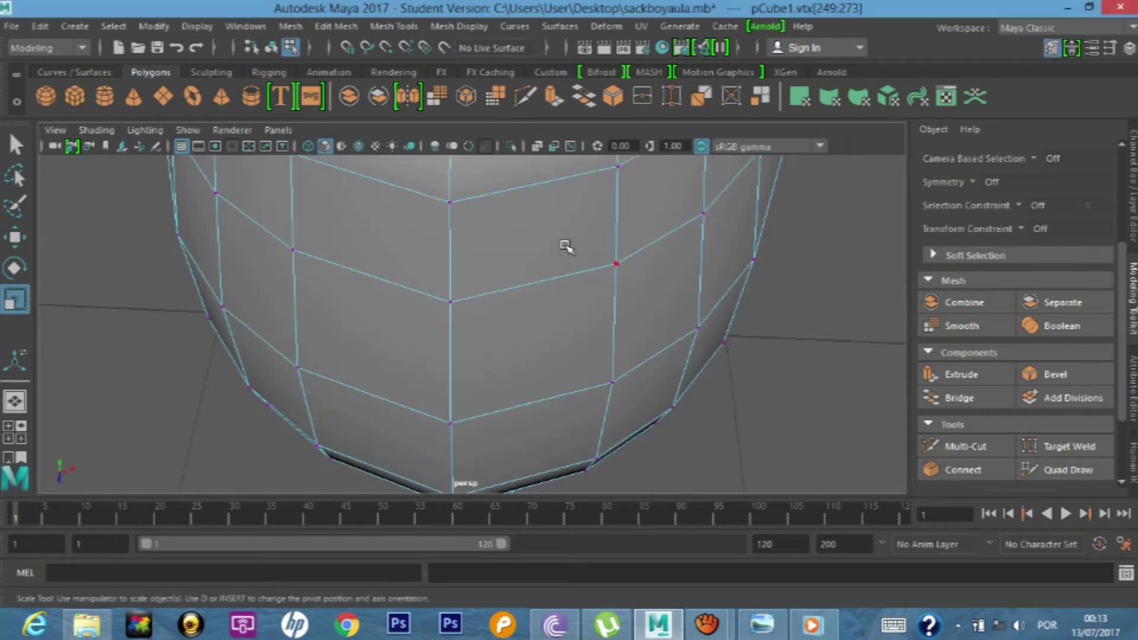
scroll(566, 247, "down", 10)
scroll(546, 254, "up", 5)
mouse_move(571, 350)
left_mouse_down("alt")
mouse_move(509, 274)
mouse_move(605, 259)
mouse_move(655, 338)
mouse_move(655, 365)
mouse_move(615, 338)
left_mouse_up("alt")
scroll(499, 241, "up", 3)
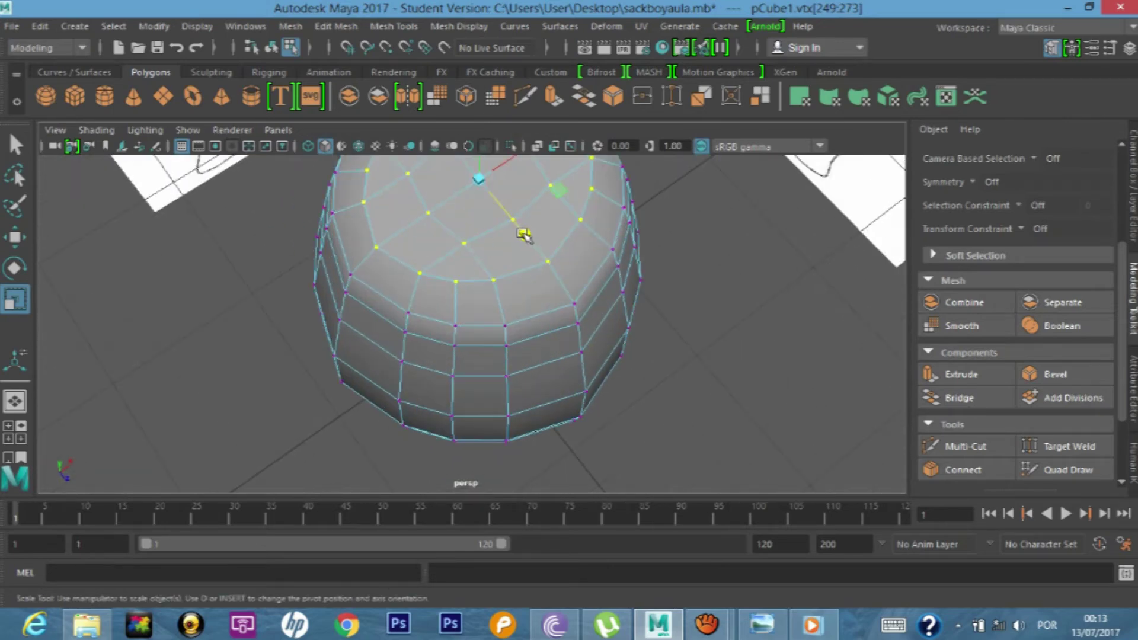
mouse_move(472, 242)
left_mouse_down("alt")
mouse_move(508, 325)
mouse_move(201, 191)
left_mouse_up("alt")
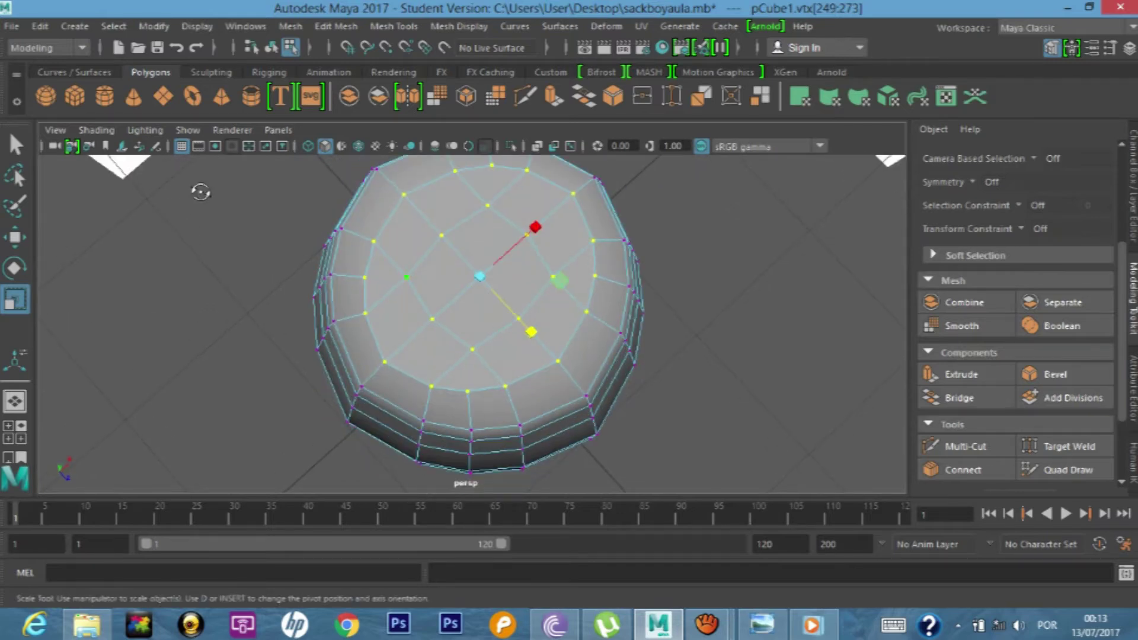
right_click_drag(403, 231, 404, 200)
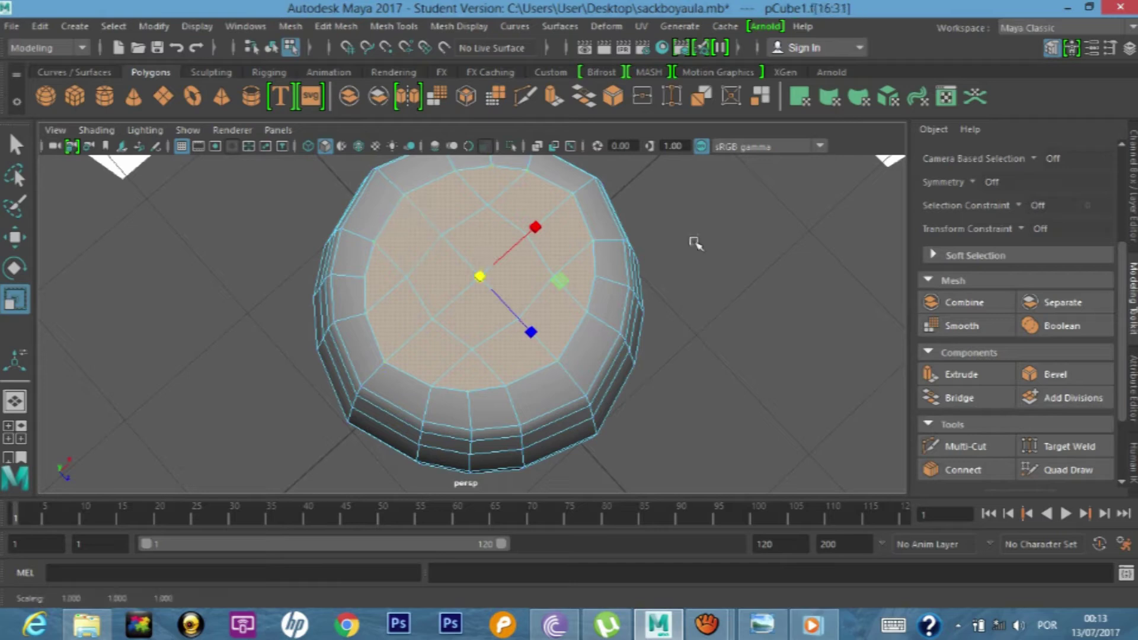
- Select the two top faces of the head and maximise the front view
left_click(703, 241)
left_click(481, 236)
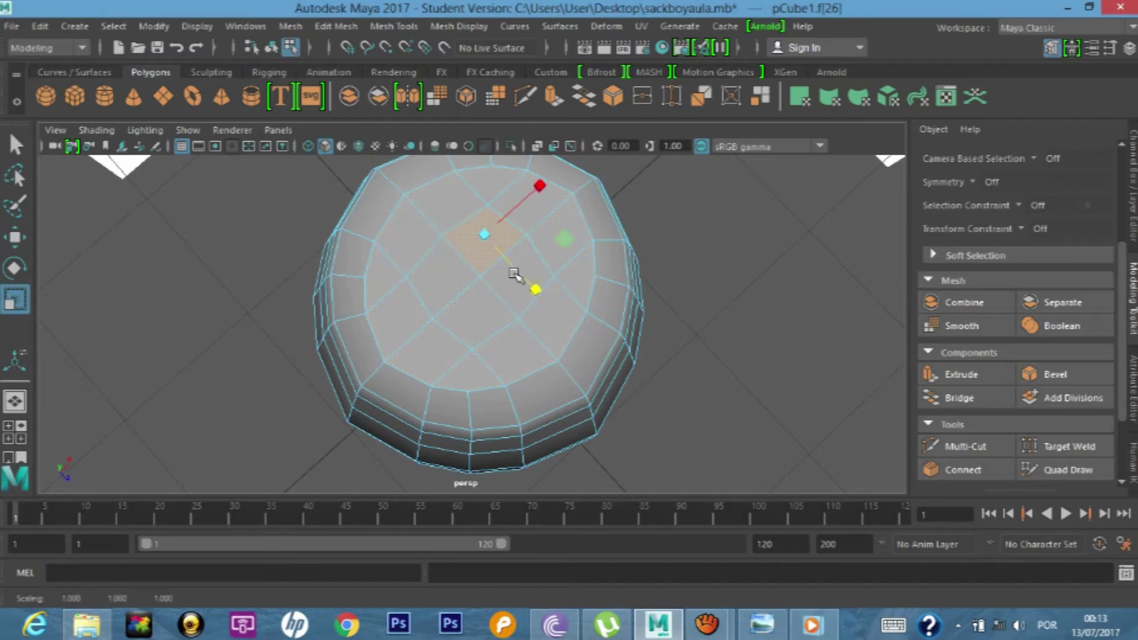
left_click(483, 306, "shift")
left_click(445, 279, "shift")
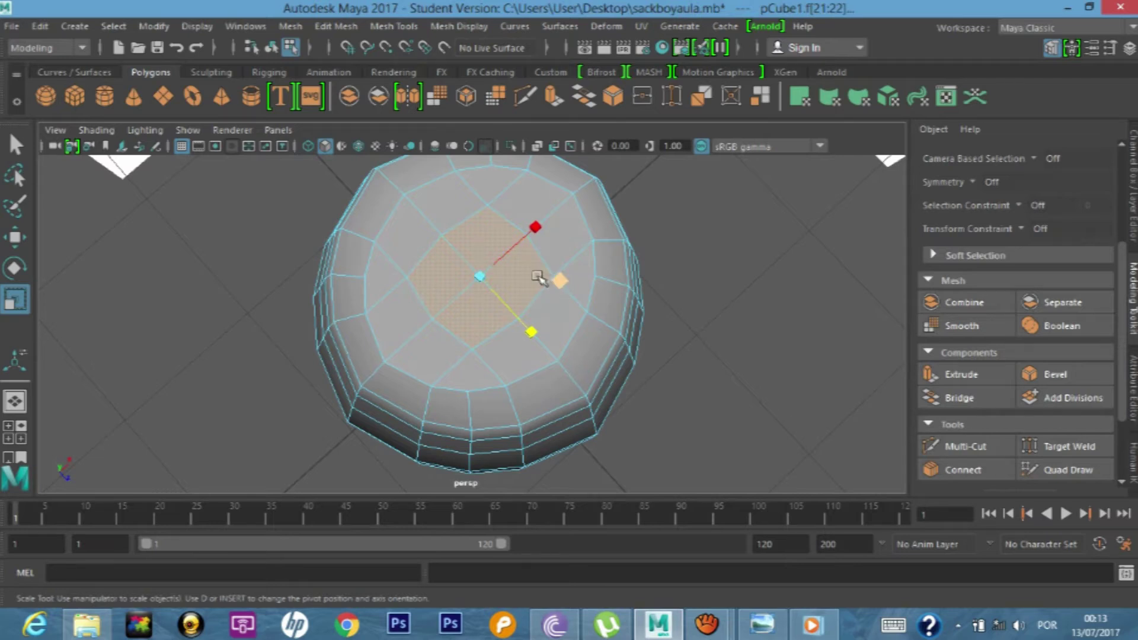
key("space")
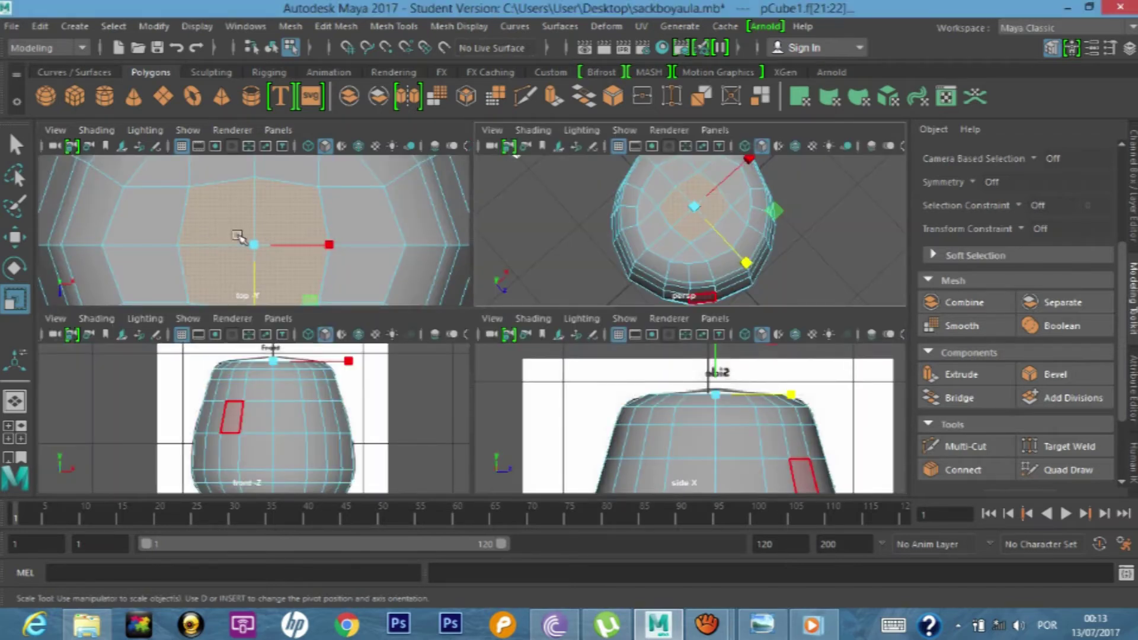
key("space")
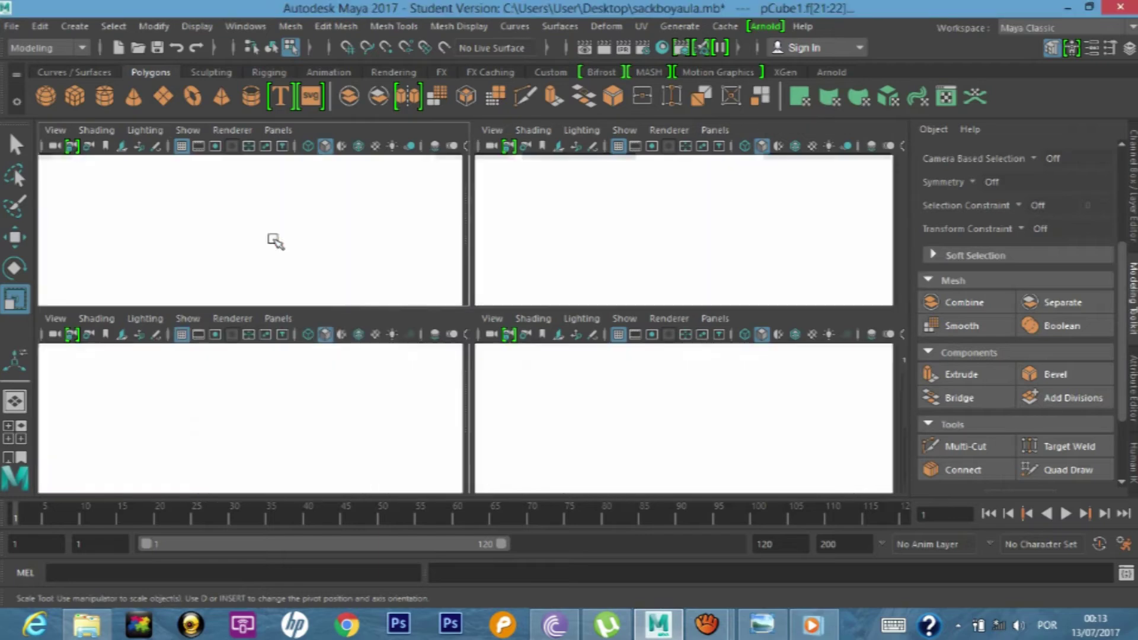
key("space")
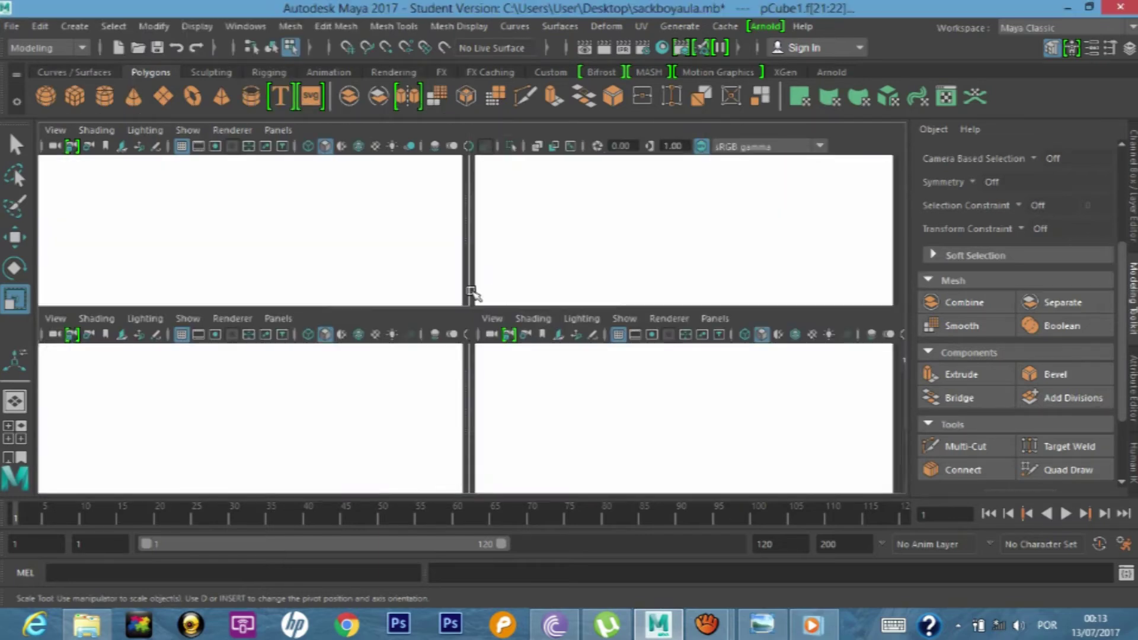
key("space")
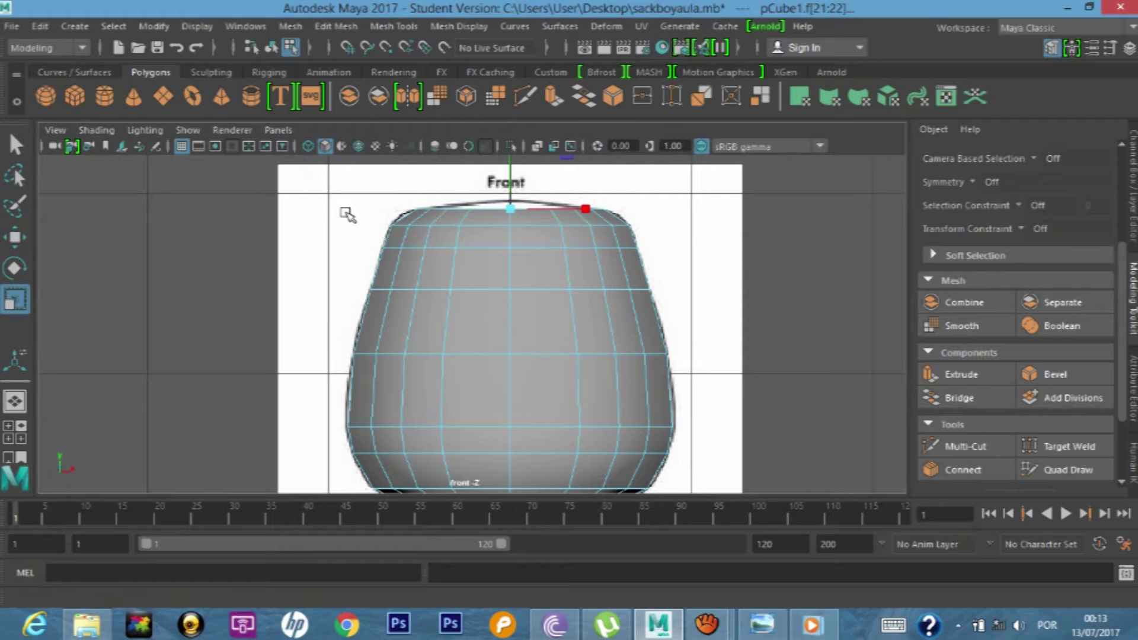
- Raise the two top faces slightly to the front drawing's top outline
middle_click_drag(341, 214, 348, 274, "alt")
key("w")
left_click(17, 237)
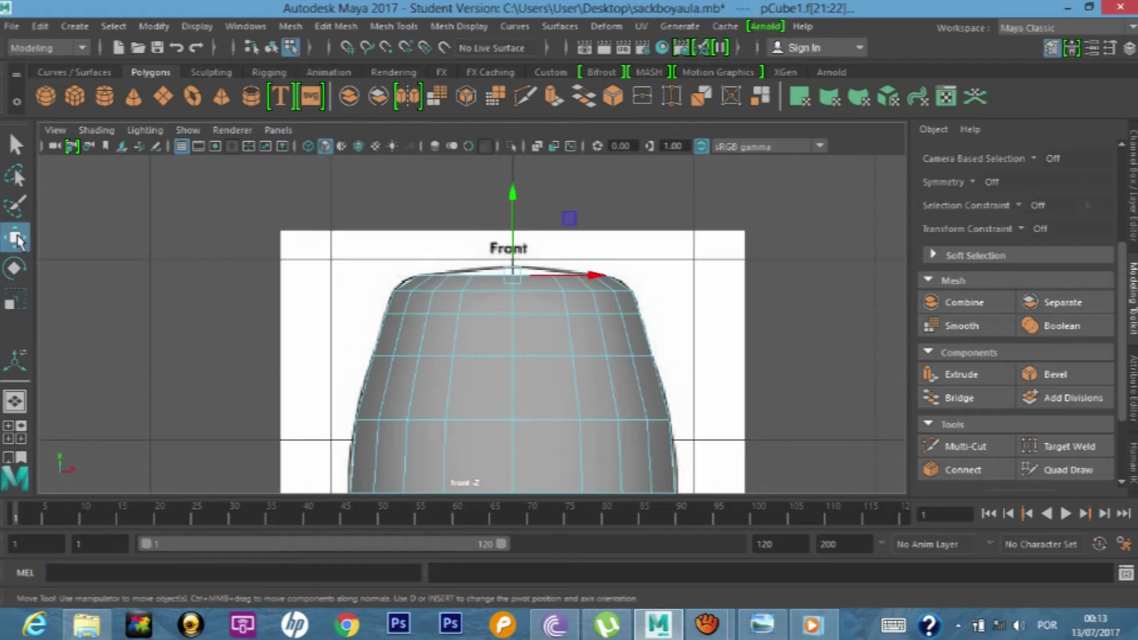
left_click_drag(517, 193, 517, 186)
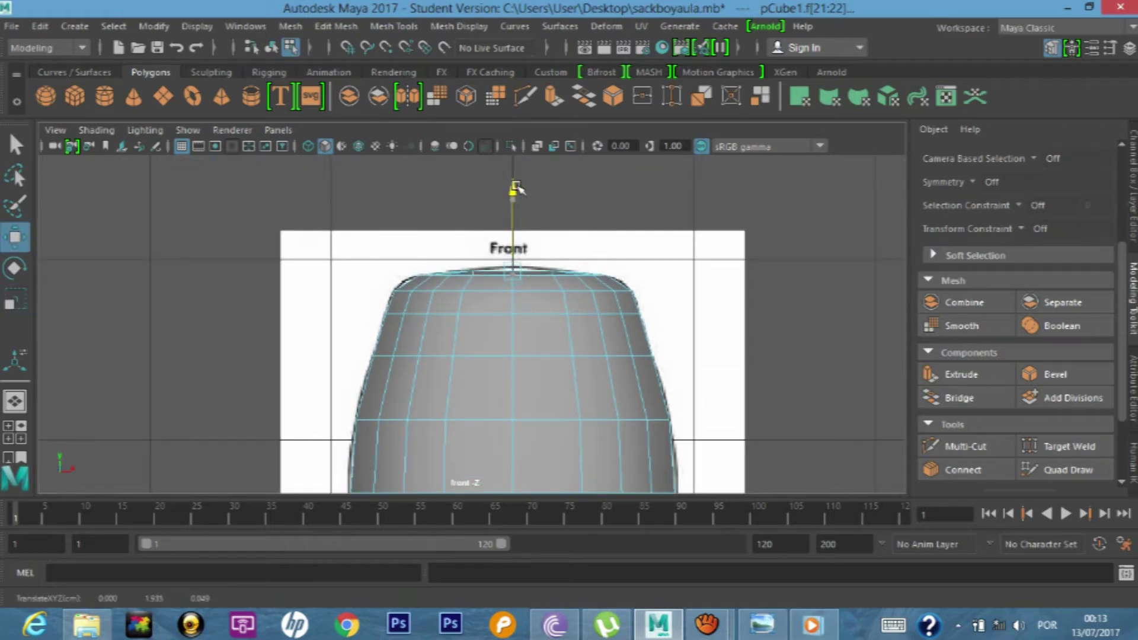
left_click_drag(517, 186, 520, 182)
key("space")
key("space")
scroll(584, 249, "down", 3)
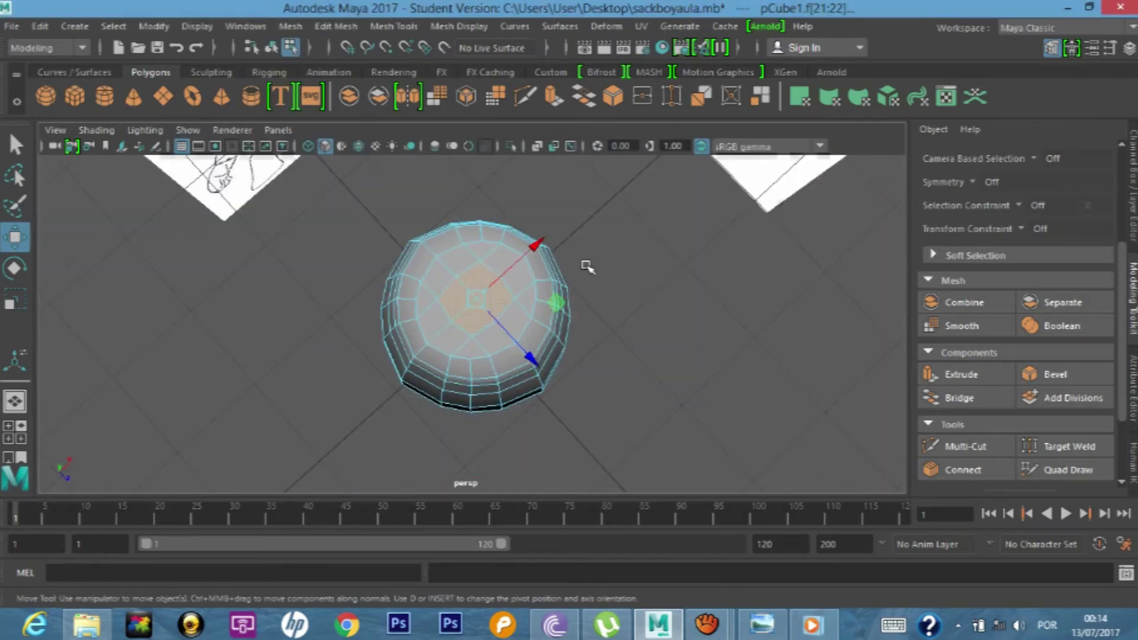
mouse_move(622, 305)
left_mouse_down("alt")
mouse_move(568, 236)
mouse_move(596, 254)
mouse_move(752, 233)
mouse_move(704, 235)
left_mouse_up("alt")
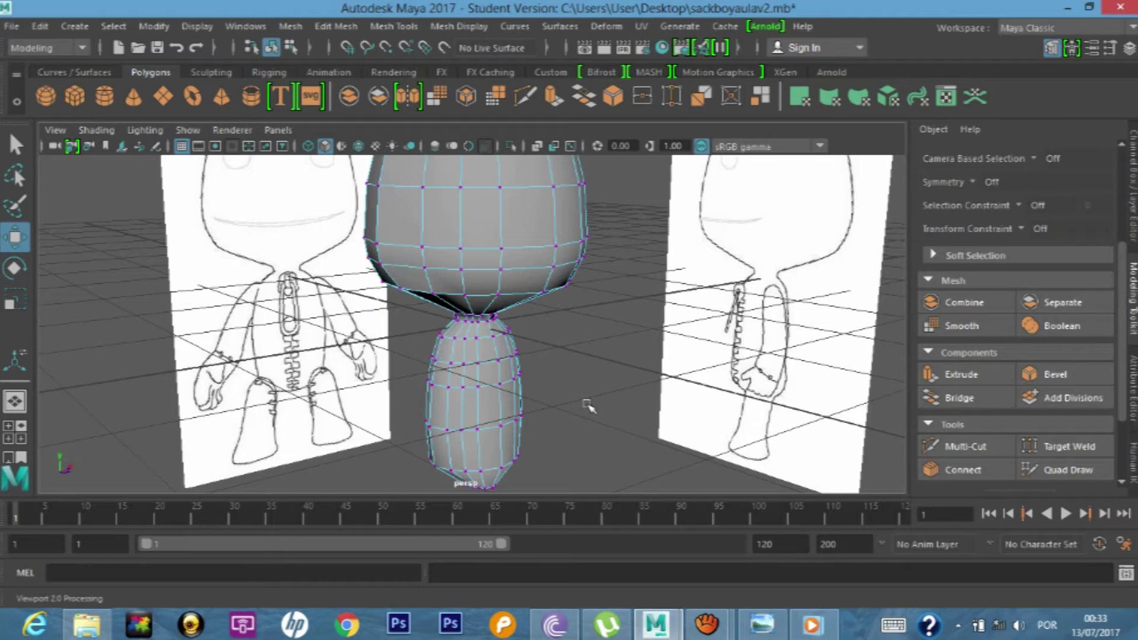
- Return to Object Mode and zoom in on the body in the maximised side view
scroll(574, 423, "down", 2)
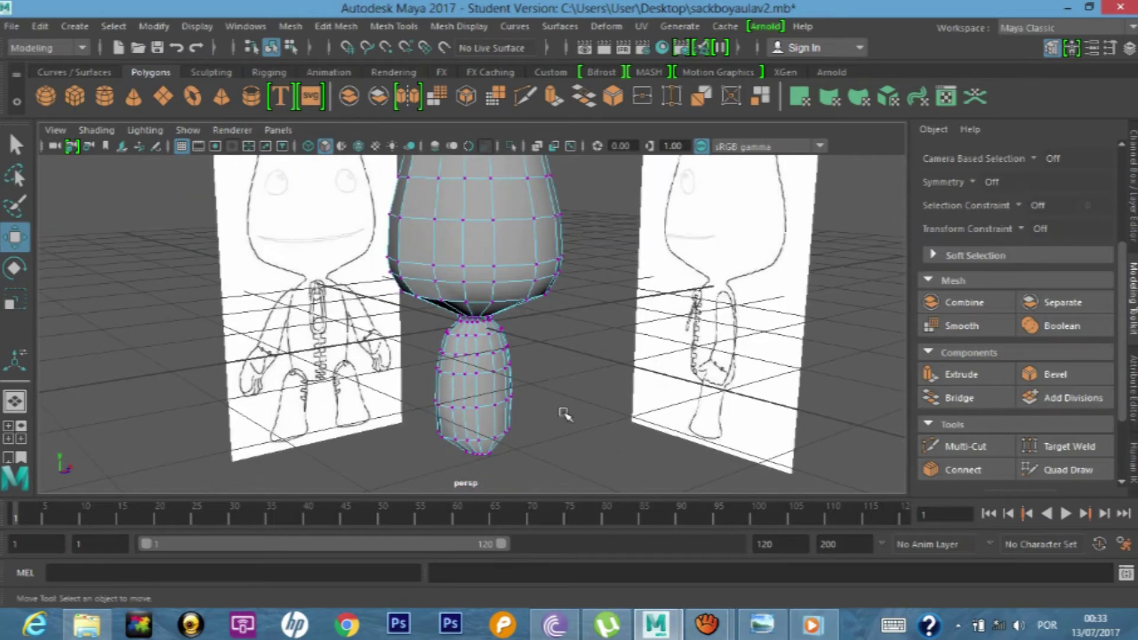
right_click_drag(563, 411, 592, 115)
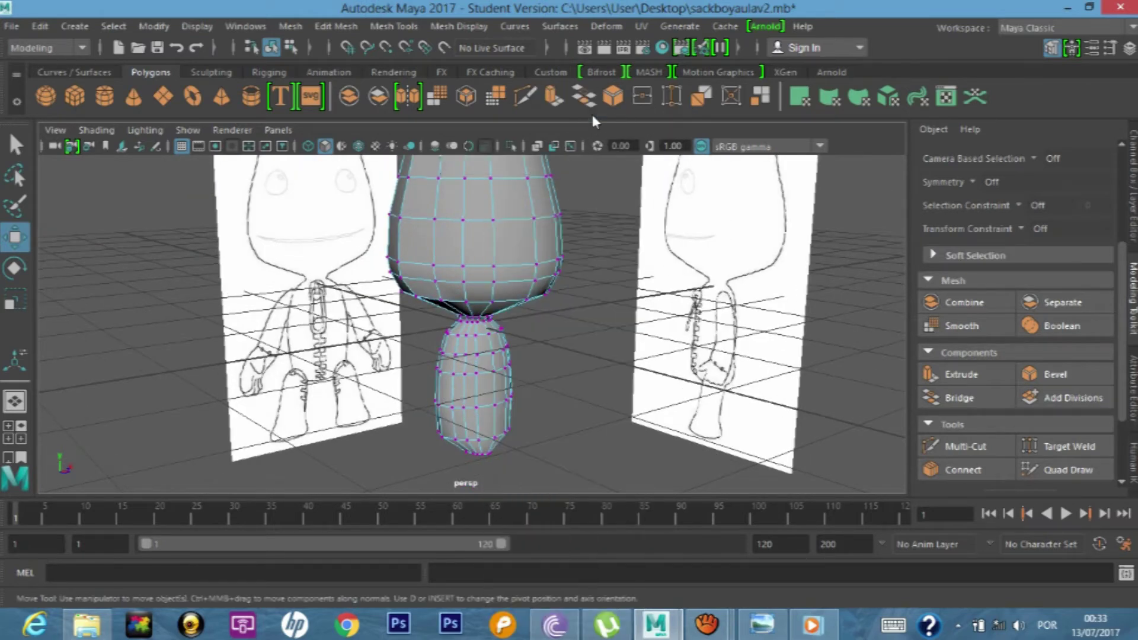
key("space")
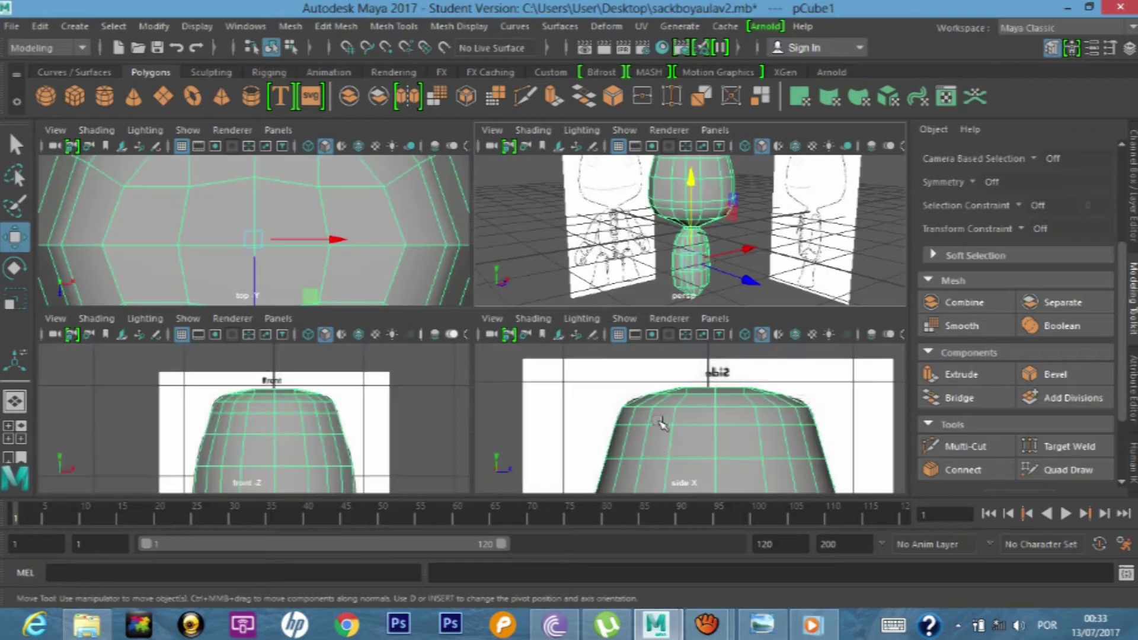
key("space")
scroll(602, 381, "down", 3)
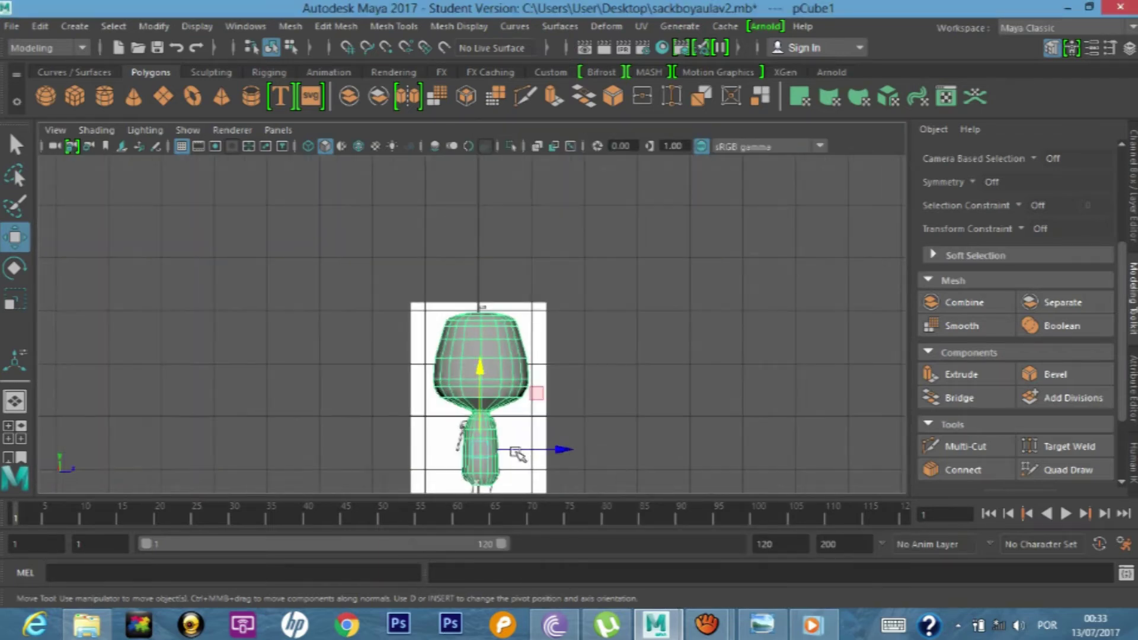
scroll(518, 453, "up", 2)
scroll(517, 433, "up", 2)
scroll(518, 396, "up", 3)
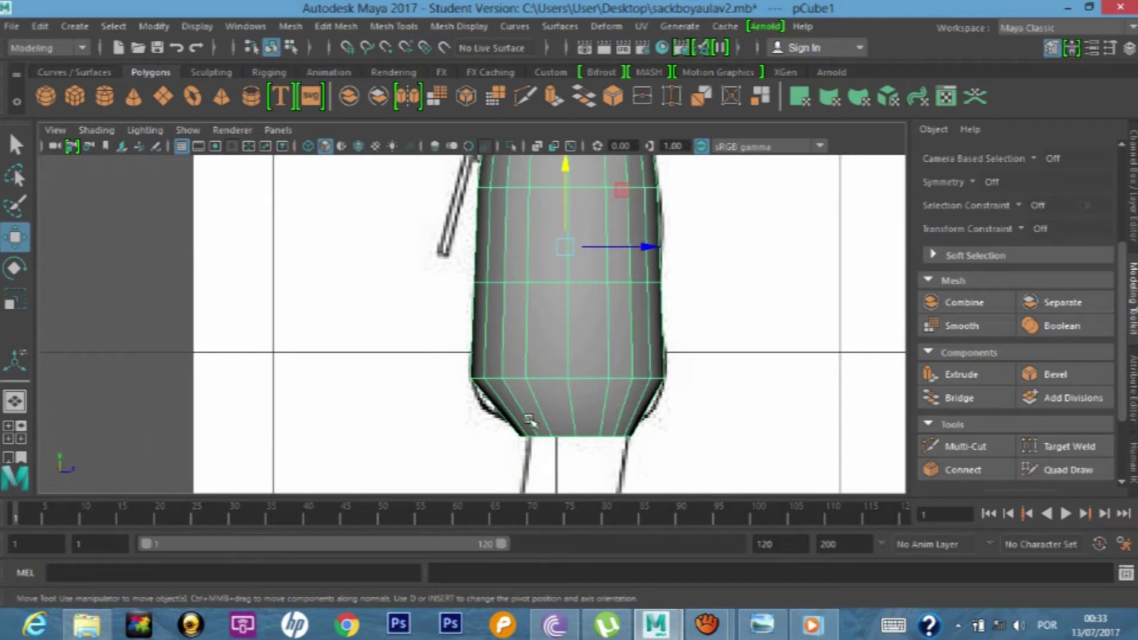
key("space")
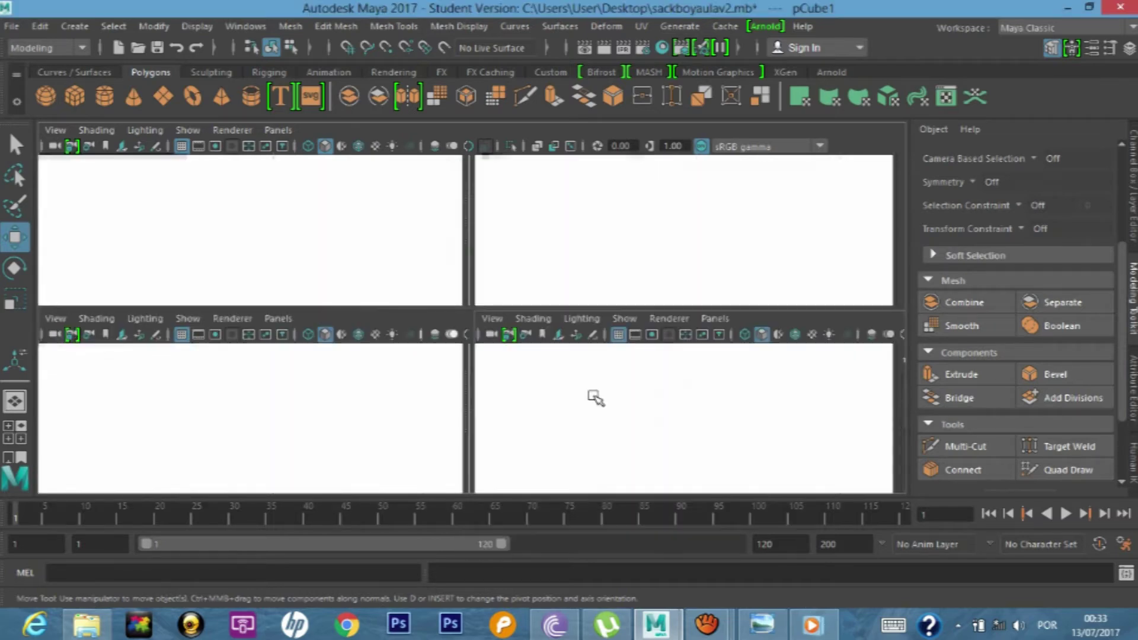
key("space")
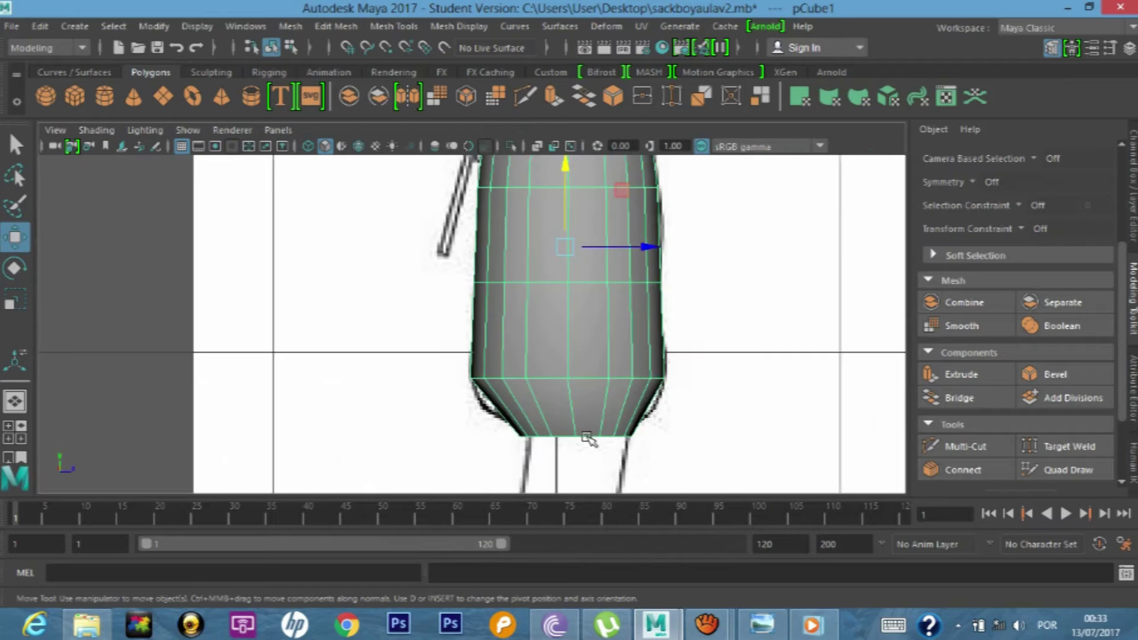
- Switch to face mode, select a face near the body's bottom, and maximise the front view
right_click(587, 142)
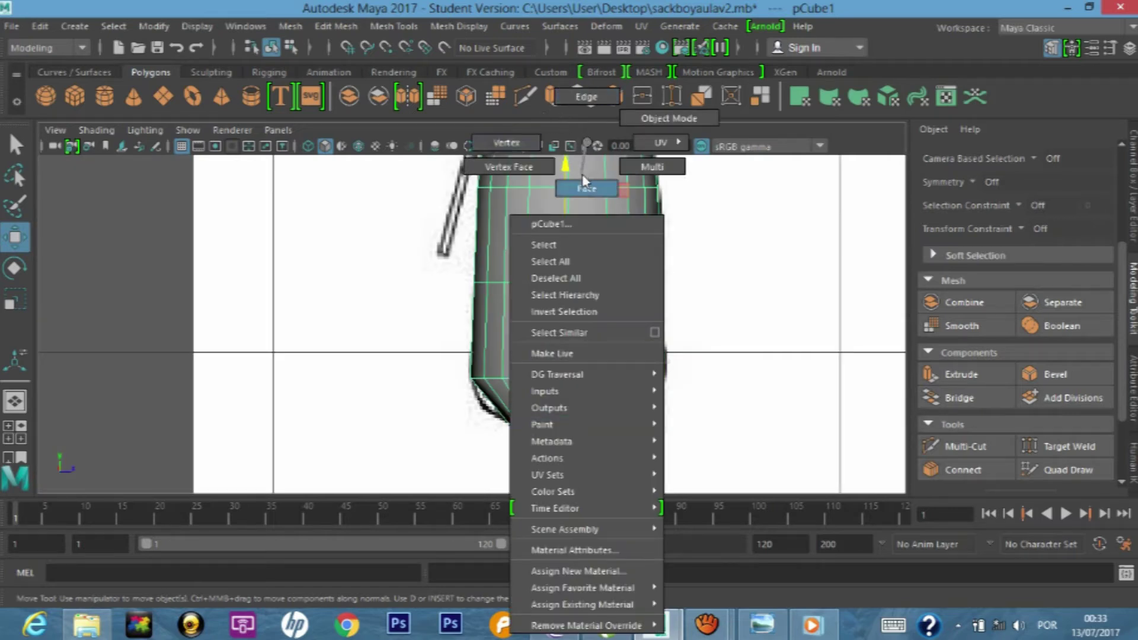
right_click_drag(589, 145, 585, 188)
left_click(541, 418)
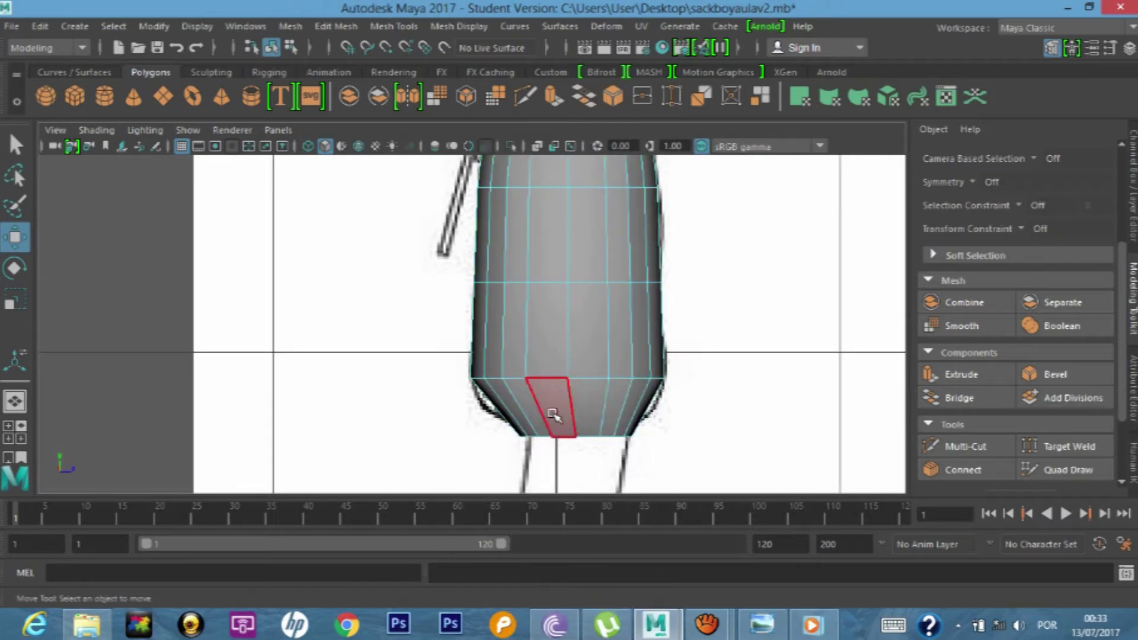
key("space")
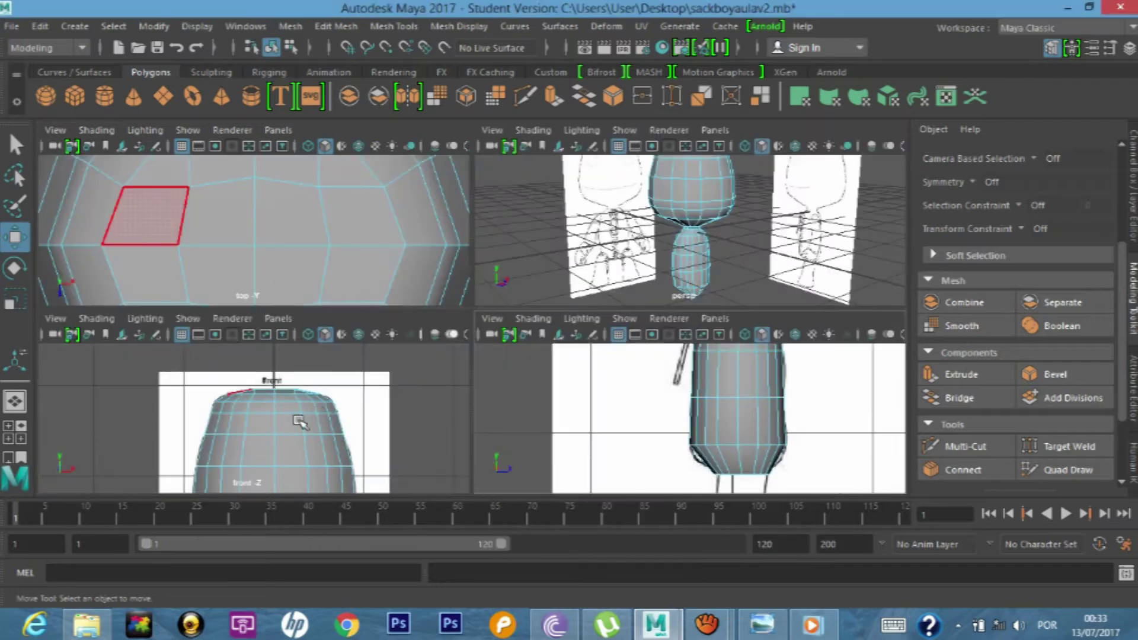
key("space")
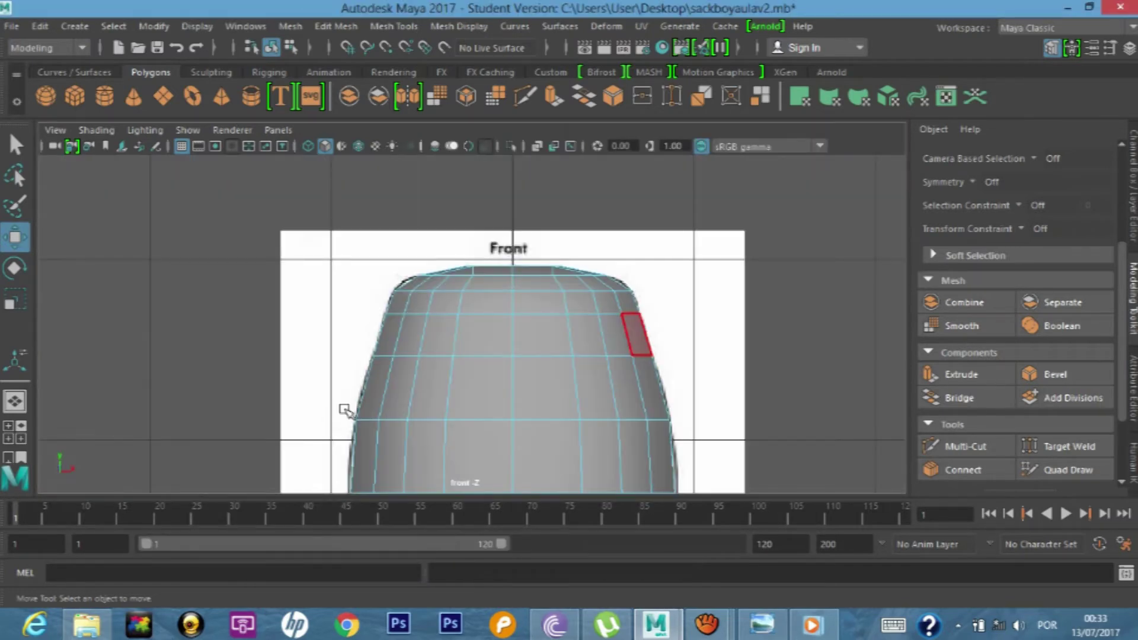
scroll(343, 417, "down", 5)
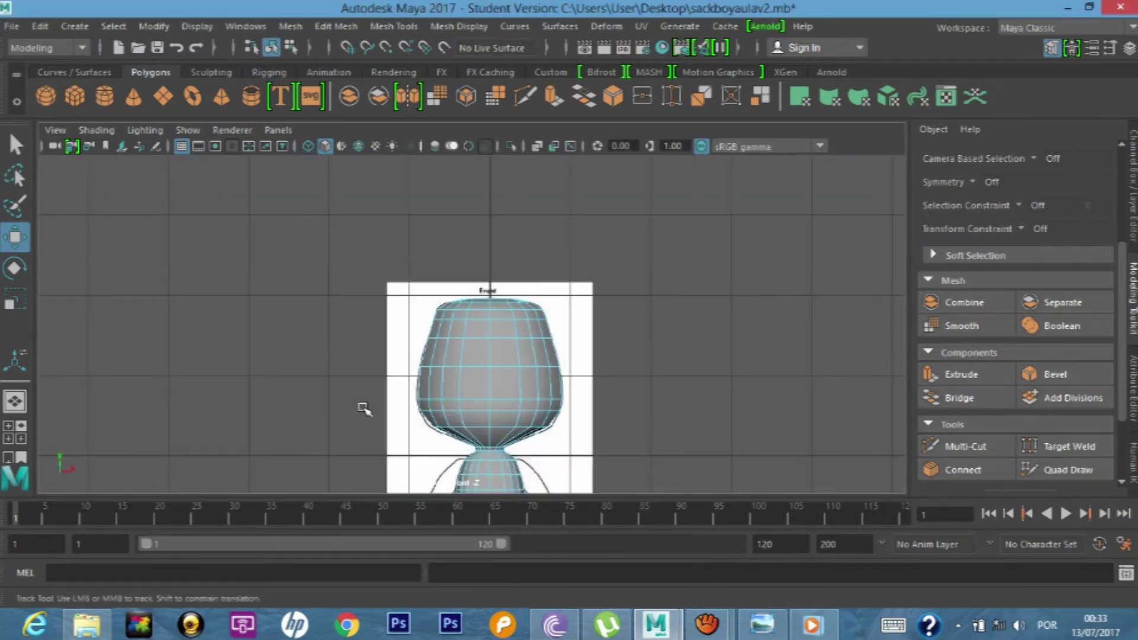
- Scale the body's bottom vertex row in X to 1.422 to match the hips
middle_click_drag(363, 406, 386, 254, "alt")
scroll(386, 255, "up", 3)
scroll(482, 355, "up", 2)
scroll(482, 356, "up", 5)
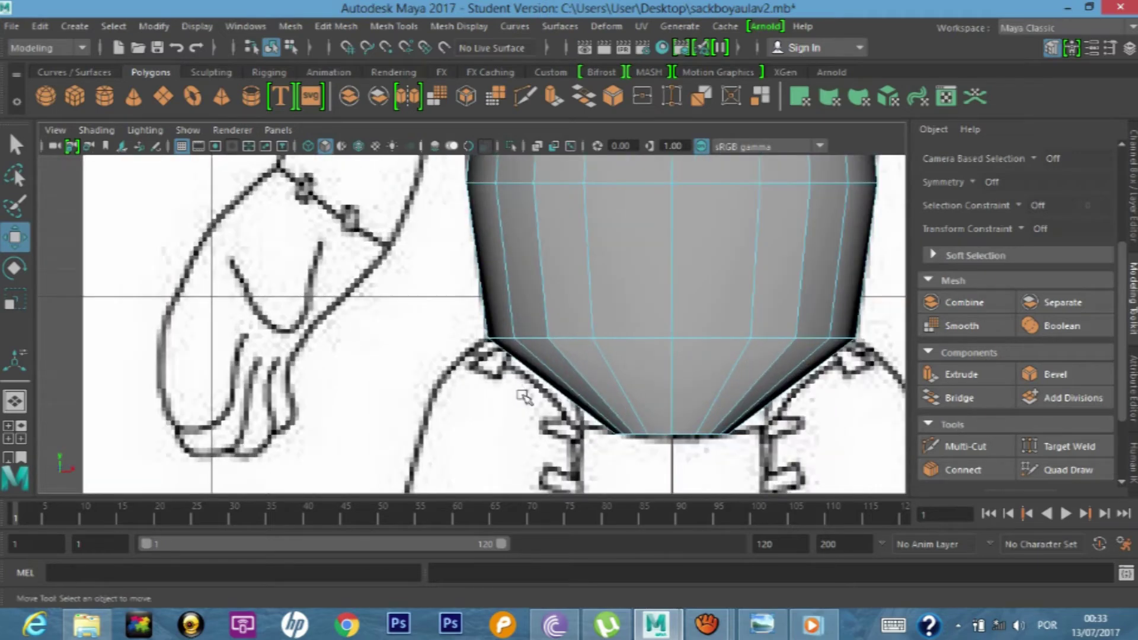
scroll(524, 398, "down", 8)
scroll(523, 397, "up", 2)
scroll(524, 397, "up", 3)
scroll(515, 389, "up", 2)
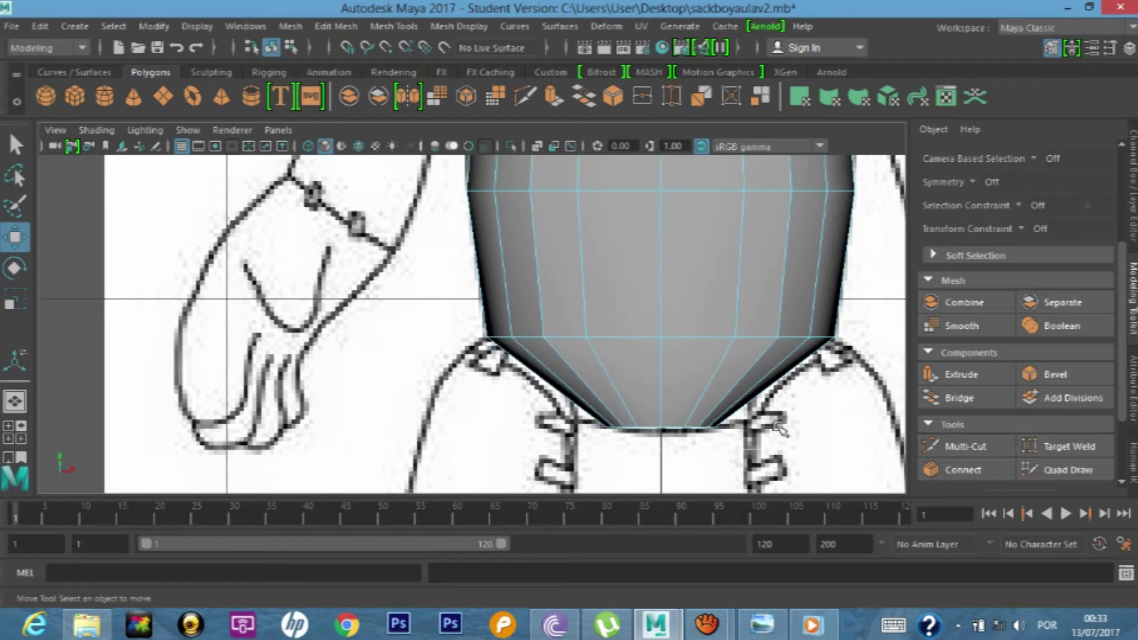
left_click_drag(599, 427, 778, 419)
right_click_drag(567, 142, 513, 145)
left_click_drag(622, 445, 818, 422)
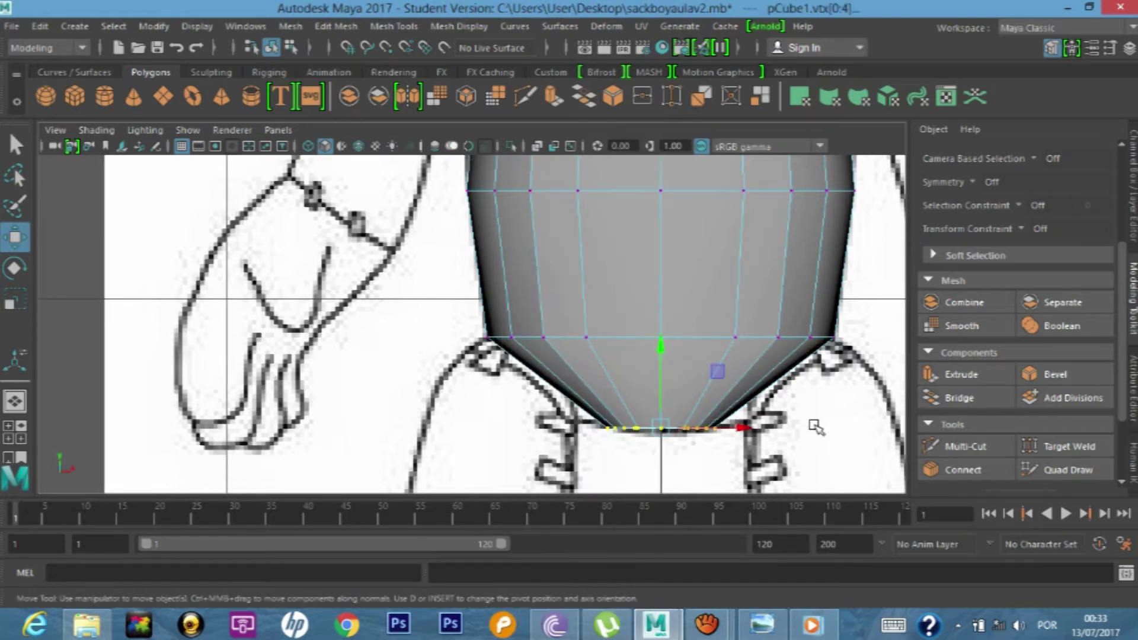
left_click(15, 300)
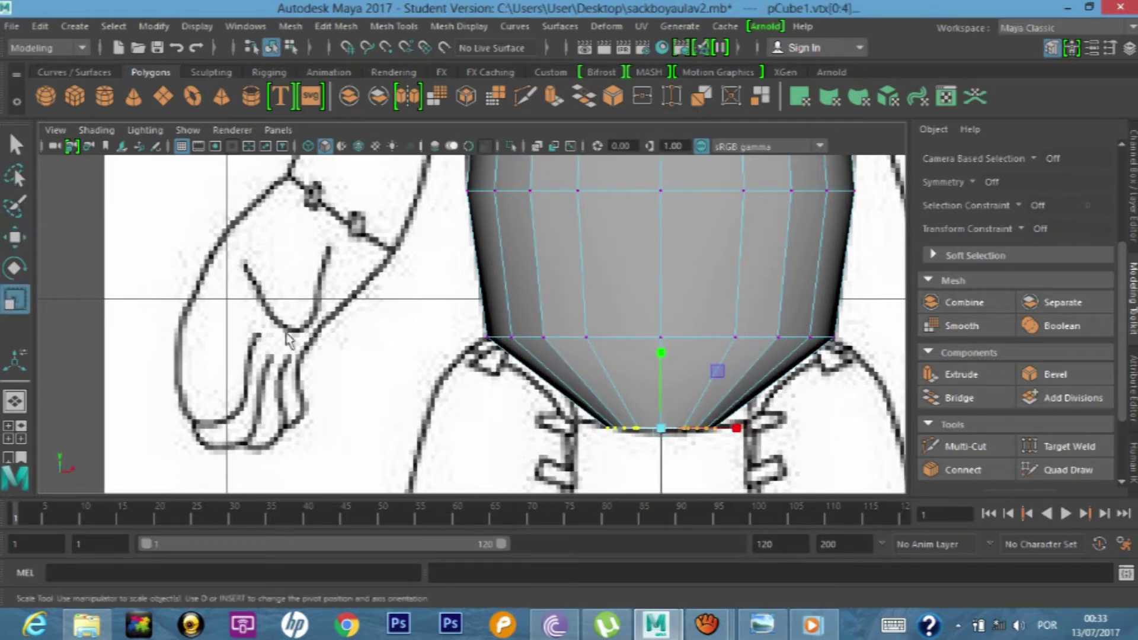
left_click_drag(733, 427, 769, 422)
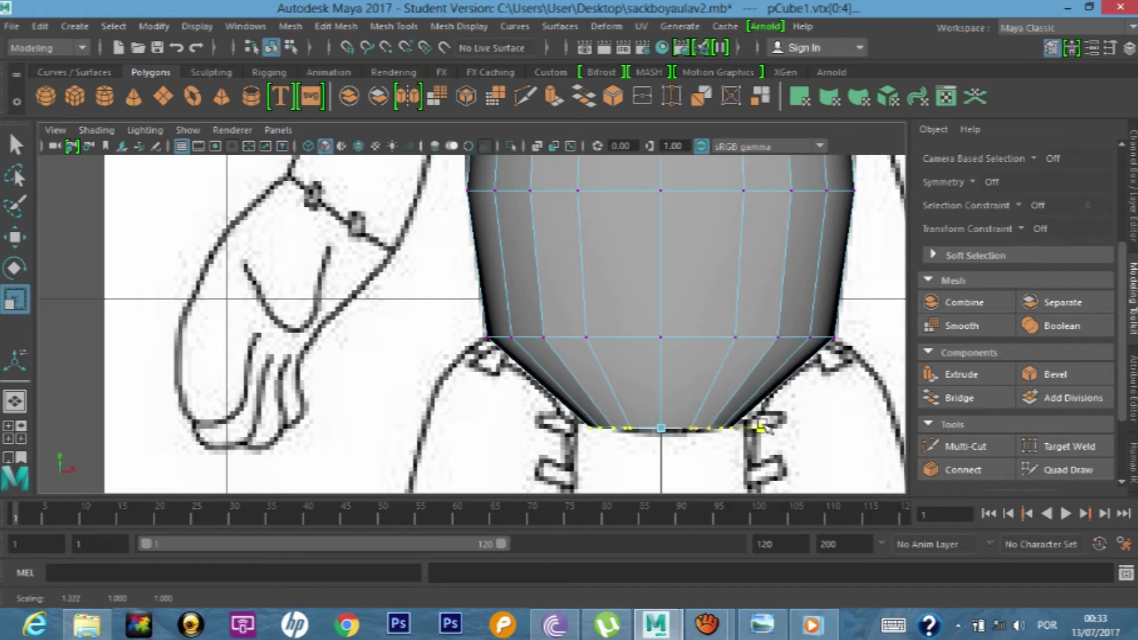
- Raise a lower side vertex slightly toward the drawn outline
left_click(391, 408)
left_click(574, 380)
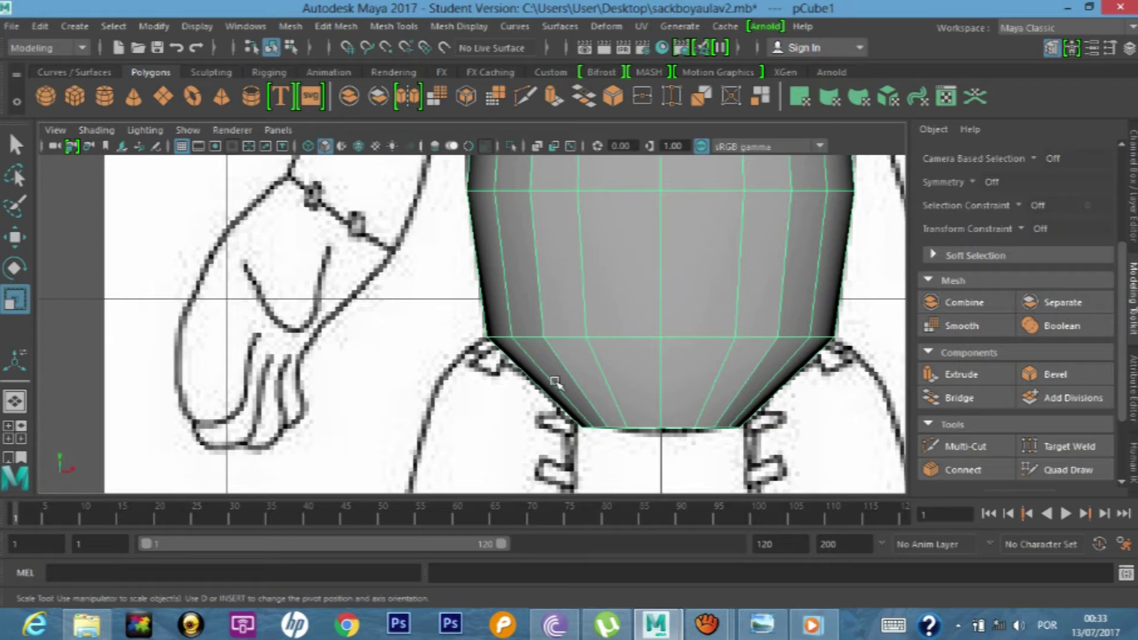
right_click_drag(531, 148, 480, 137)
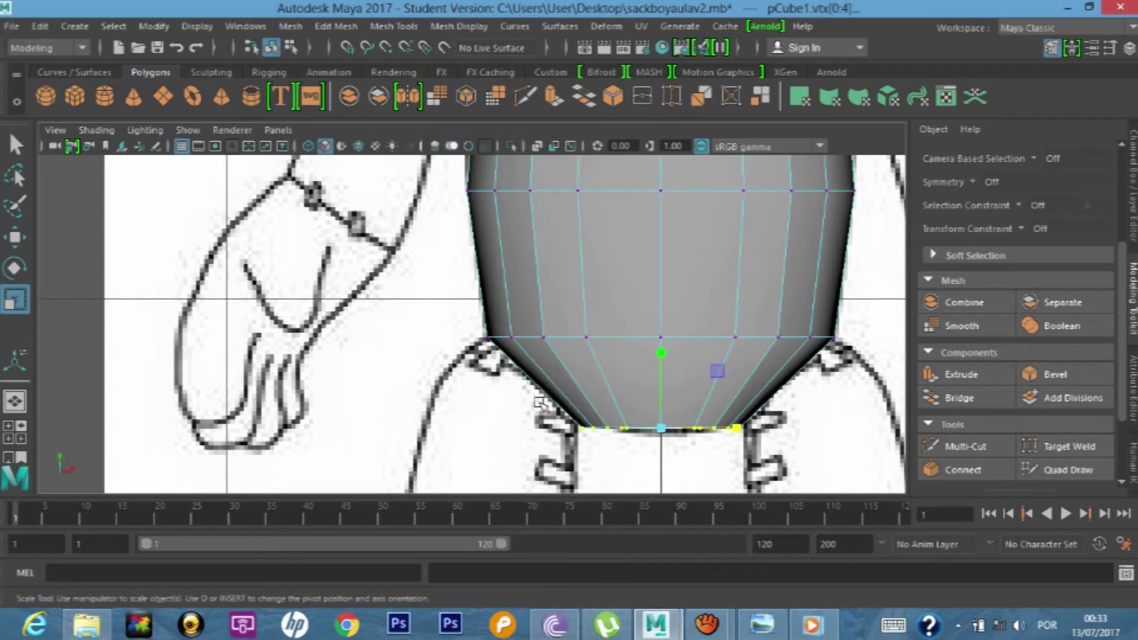
left_click(515, 337)
left_click(16, 238)
left_click_drag(517, 256, 516, 235)
- In vertex mode, pull the lower-left body vertices toward the reference outline
left_click(457, 292)
left_click(539, 283)
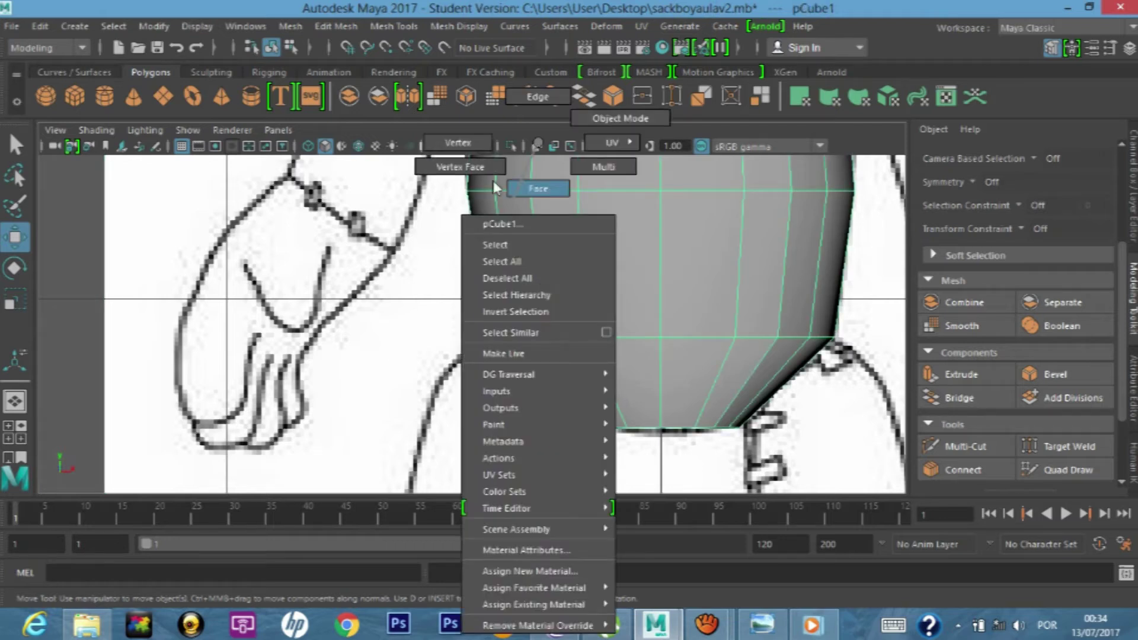
right_click_drag(539, 283, 536, 185)
left_click(518, 316)
left_click_drag(530, 332, 482, 301)
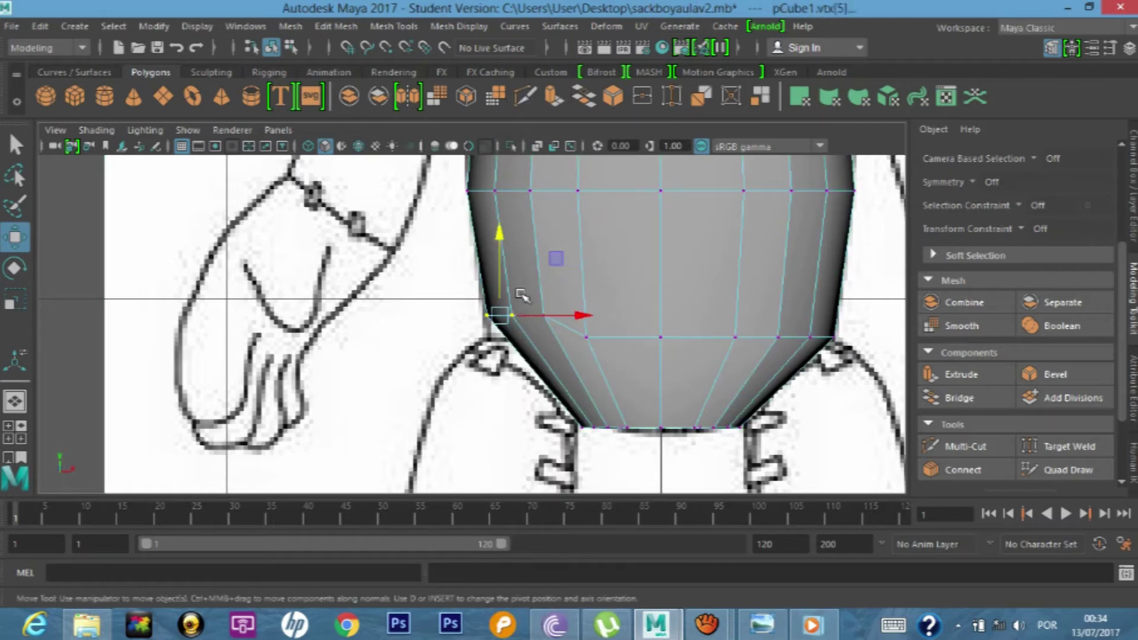
left_click_drag(502, 237, 504, 223)
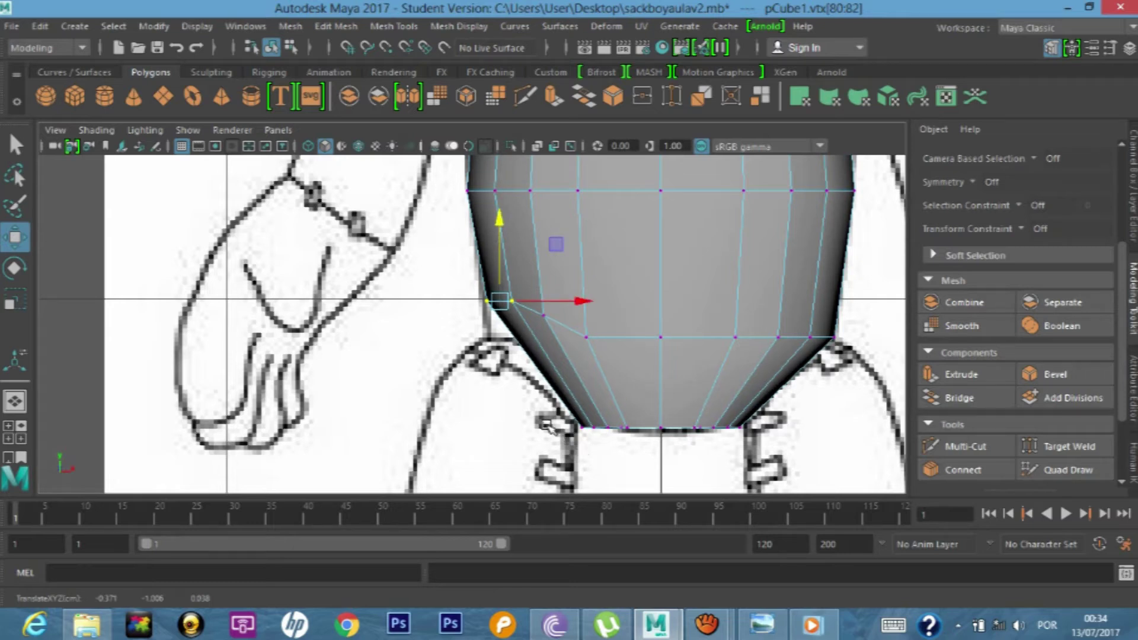
- Slide the bottom row's corner vertex left along the reference outline
left_click_drag(572, 418, 617, 450)
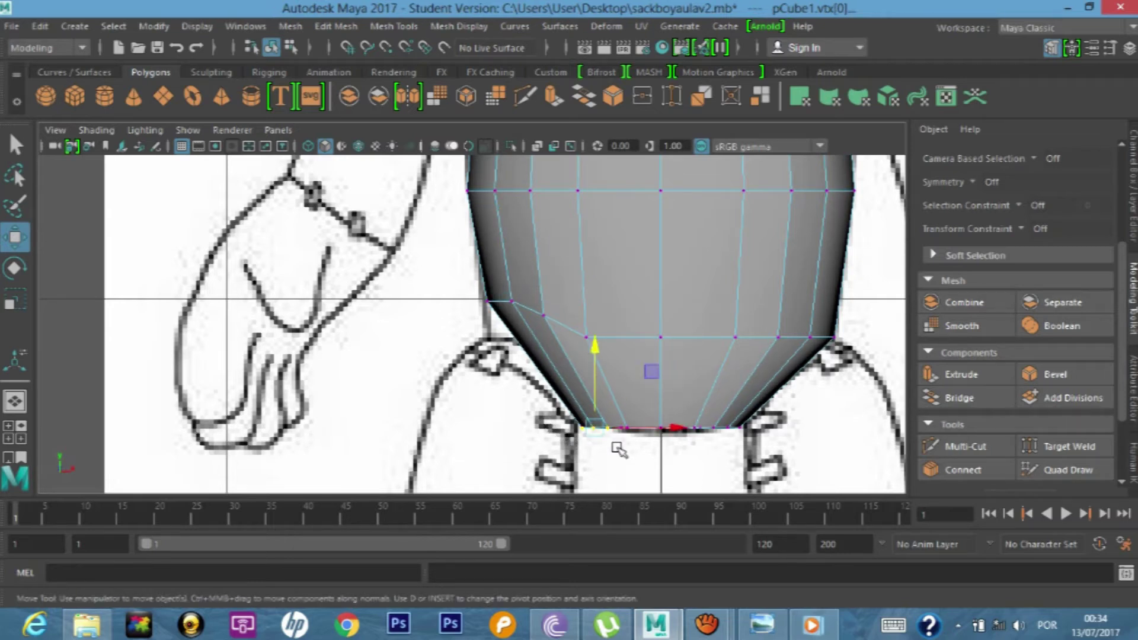
scroll(617, 449, "up", 2)
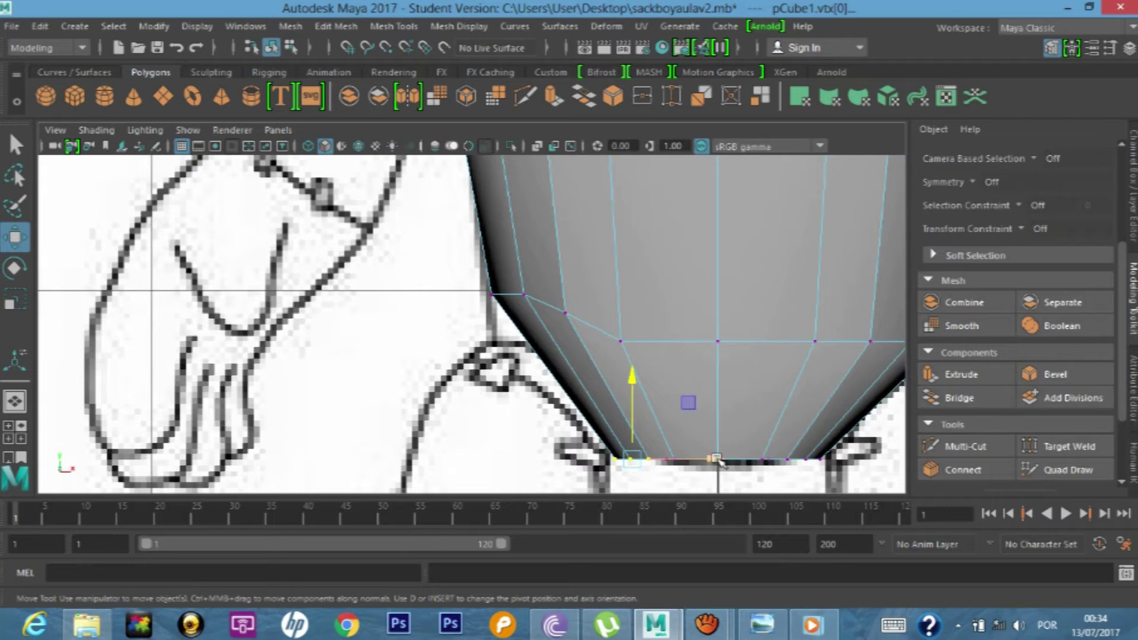
left_click_drag(715, 459, 681, 462)
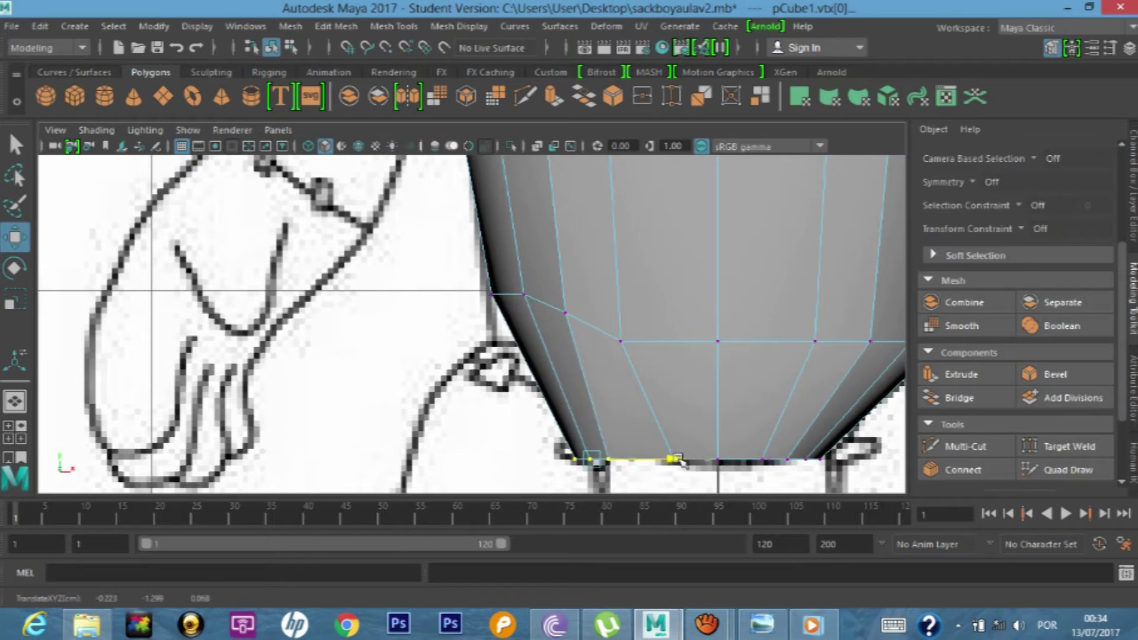
- Raise the bottom-left corner vertex up the side and shift it left onto the outline
left_click(539, 460)
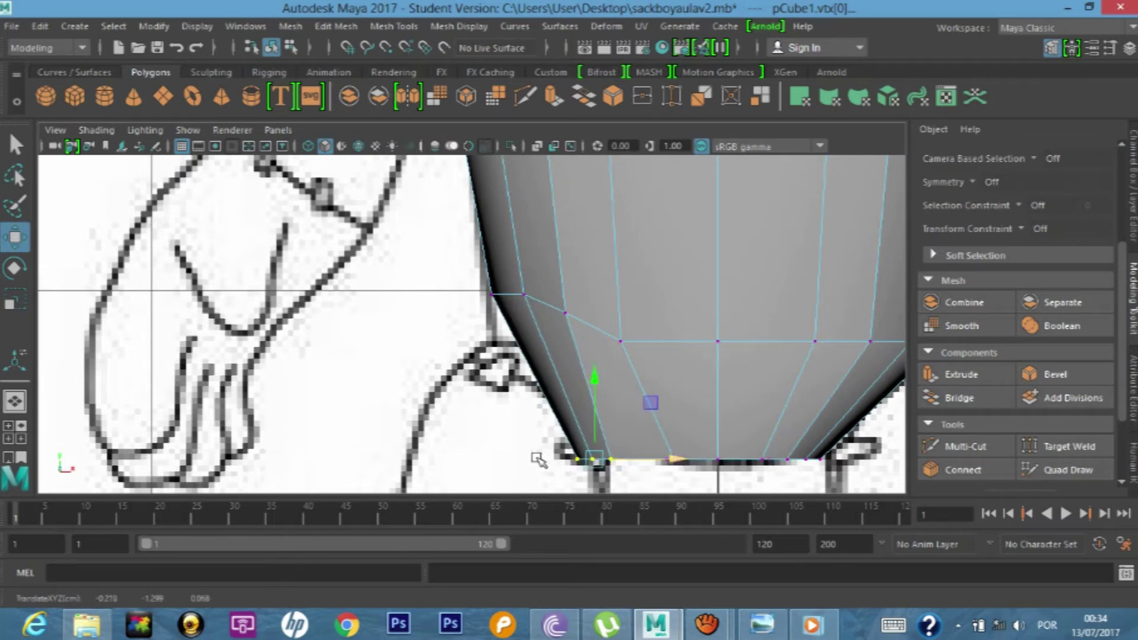
left_click(579, 428)
right_click_drag(579, 143, 511, 144)
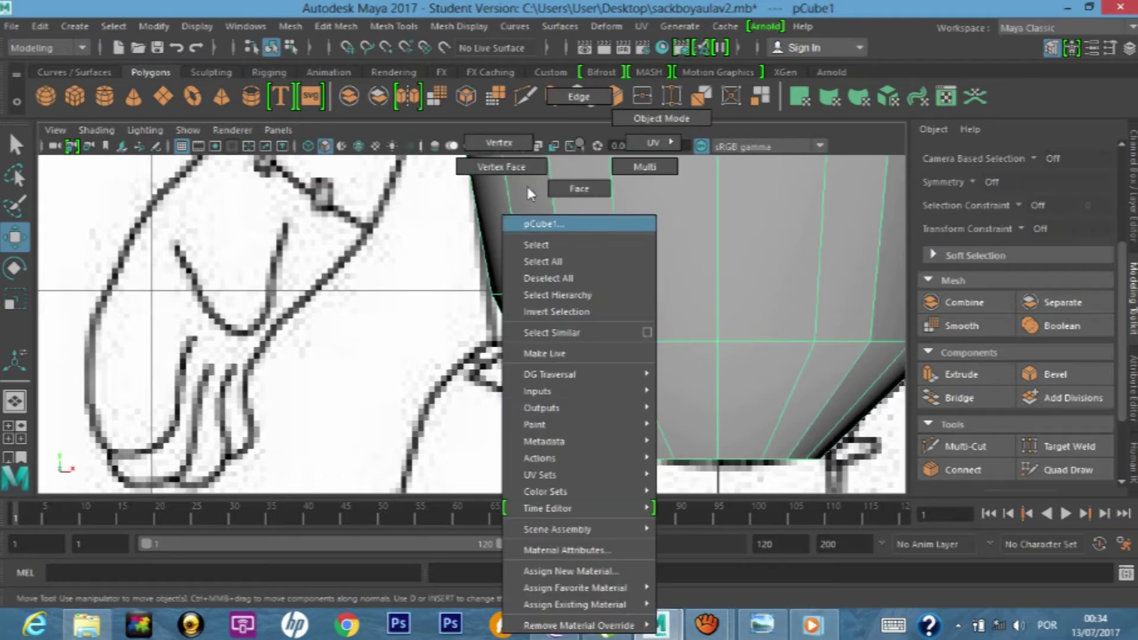
left_click(510, 144)
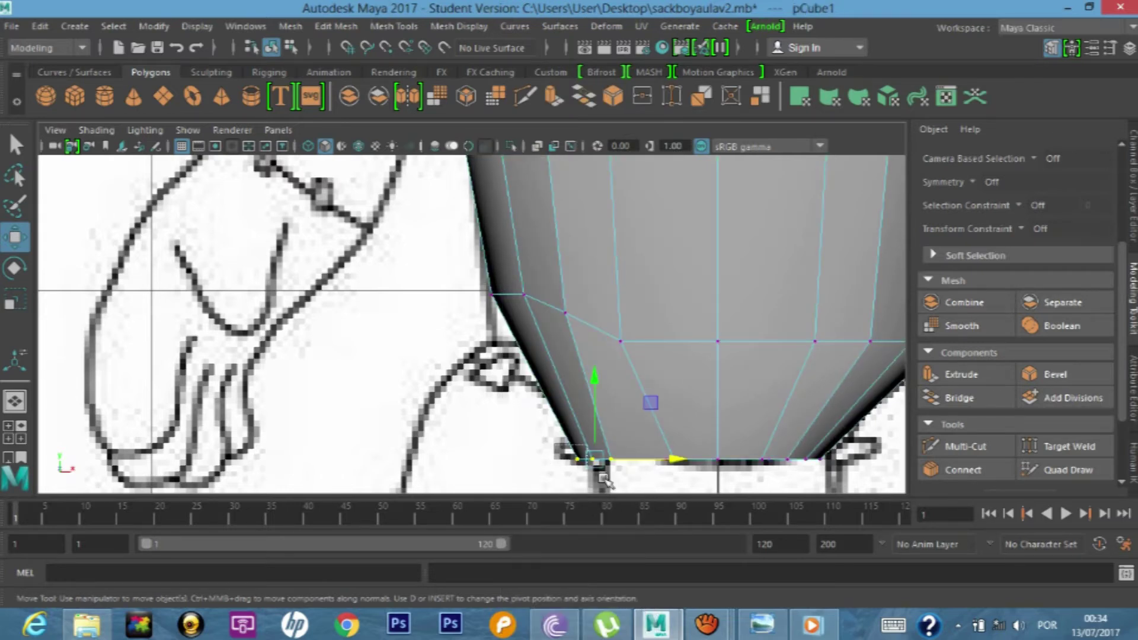
left_click(585, 457)
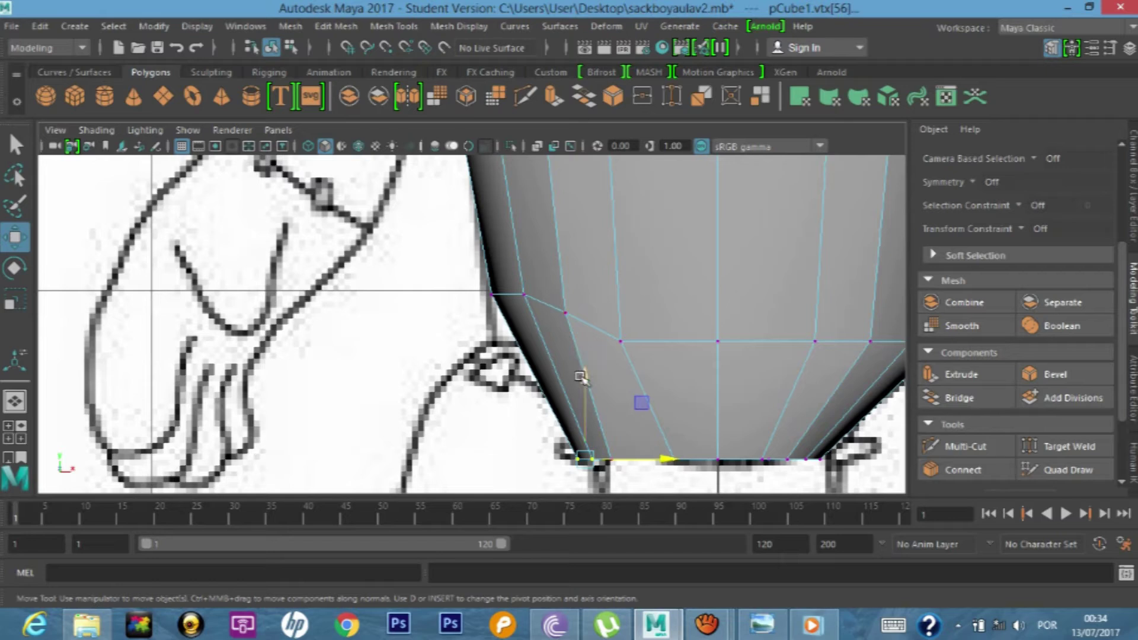
left_click_drag(582, 378, 582, 305)
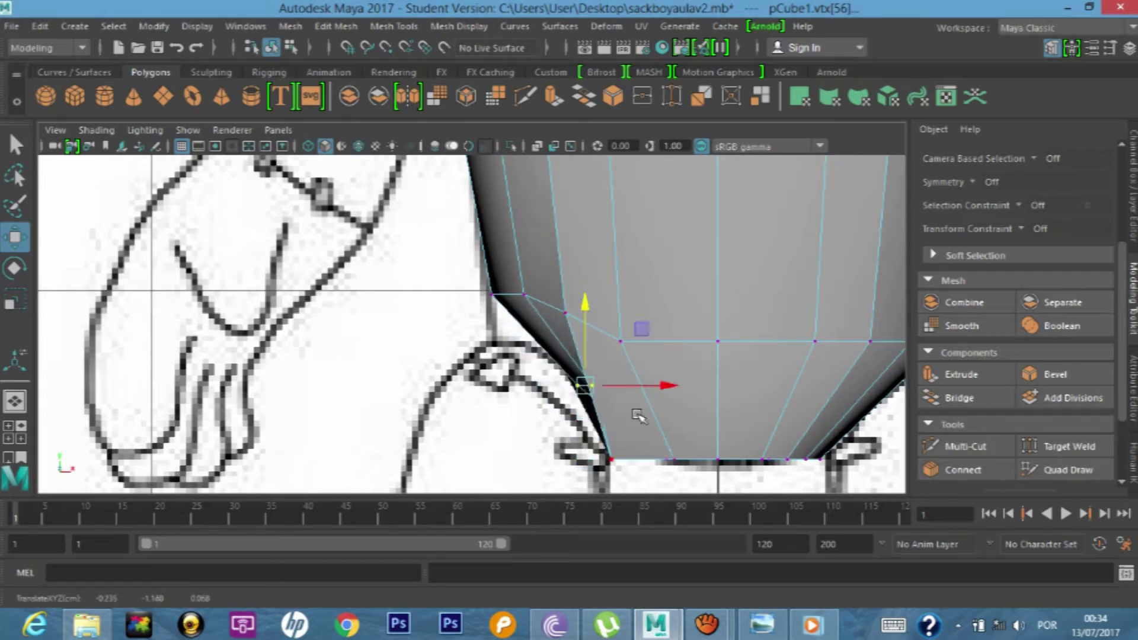
left_click_drag(657, 385, 634, 386)
mouse_move(569, 305)
left_mouse_down()
mouse_move(562, 261)
mouse_move(559, 292)
left_mouse_up()
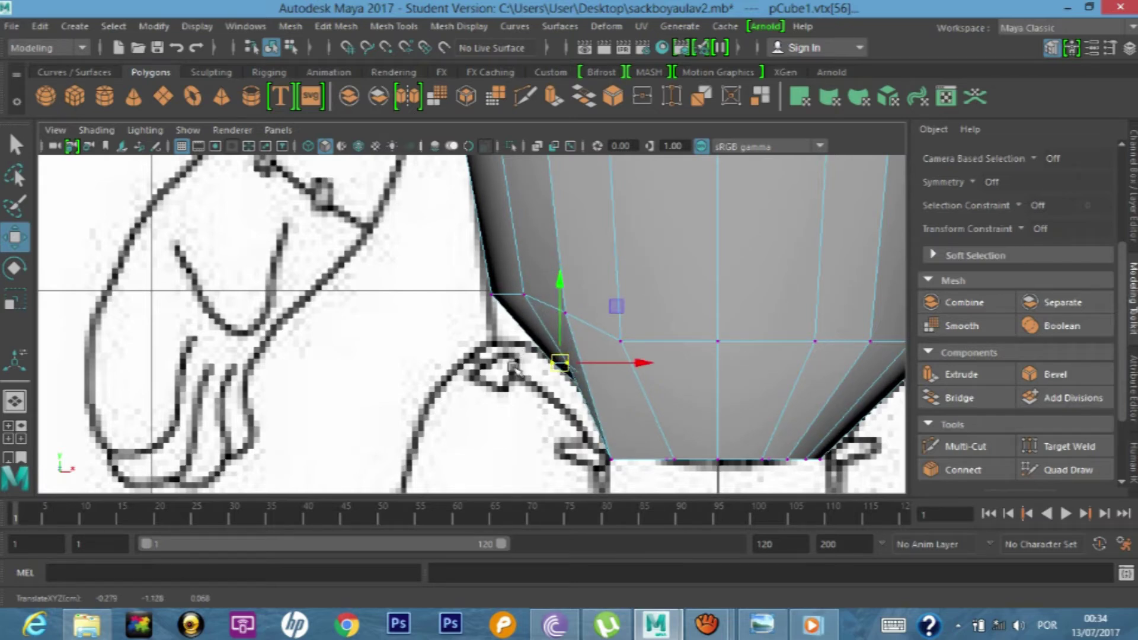
- Move the vertex at the body's left bend onto the outline, then show four views
left_click(514, 368)
right_click_drag(551, 356, 498, 172)
left_click(557, 363)
left_click(553, 363)
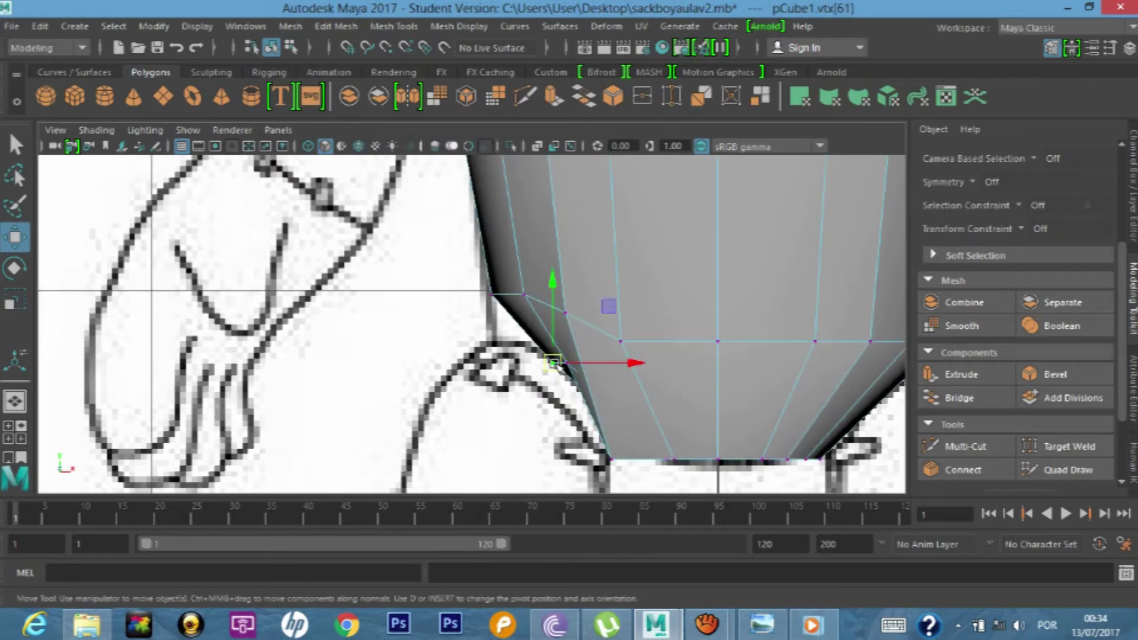
left_click_drag(640, 360, 579, 362)
left_click_drag(496, 284, 497, 262)
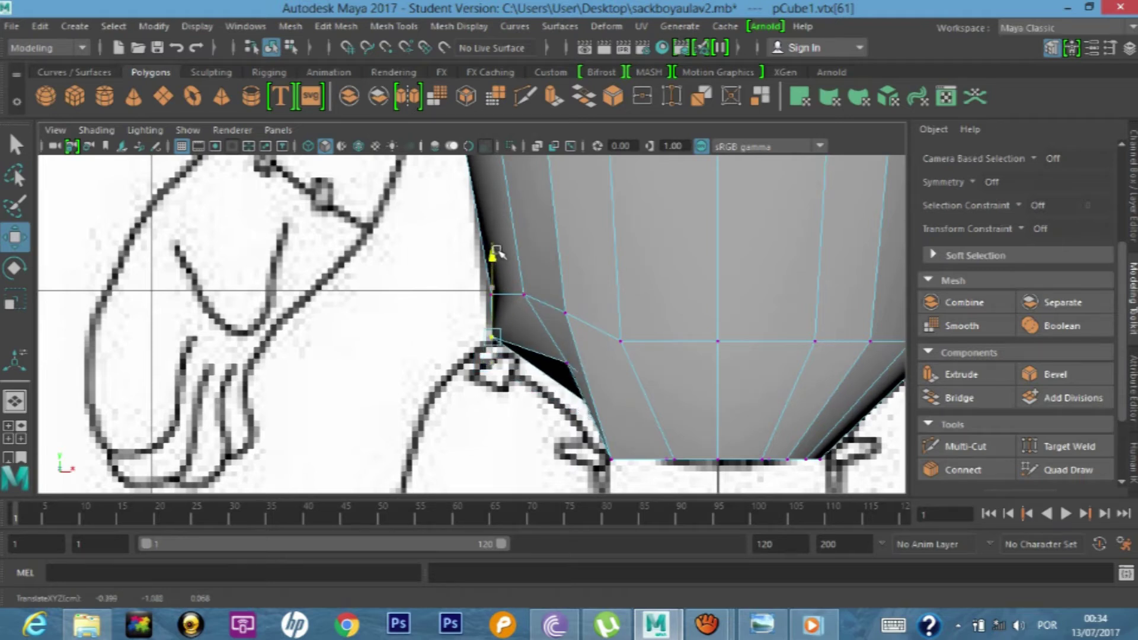
left_click_drag(578, 342, 584, 343)
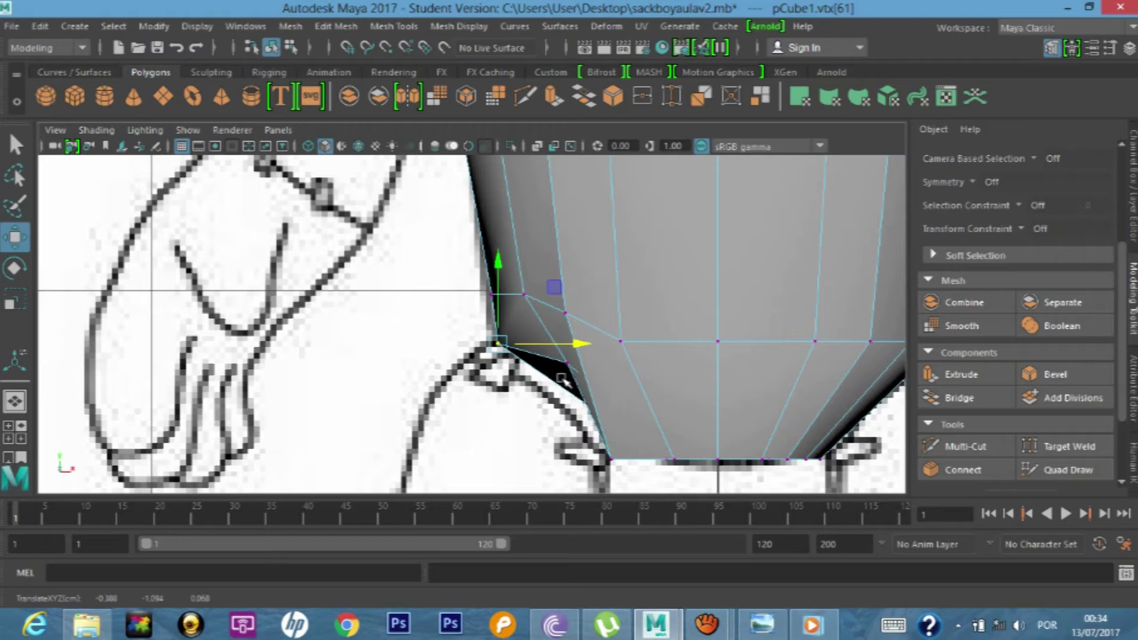
key("space")
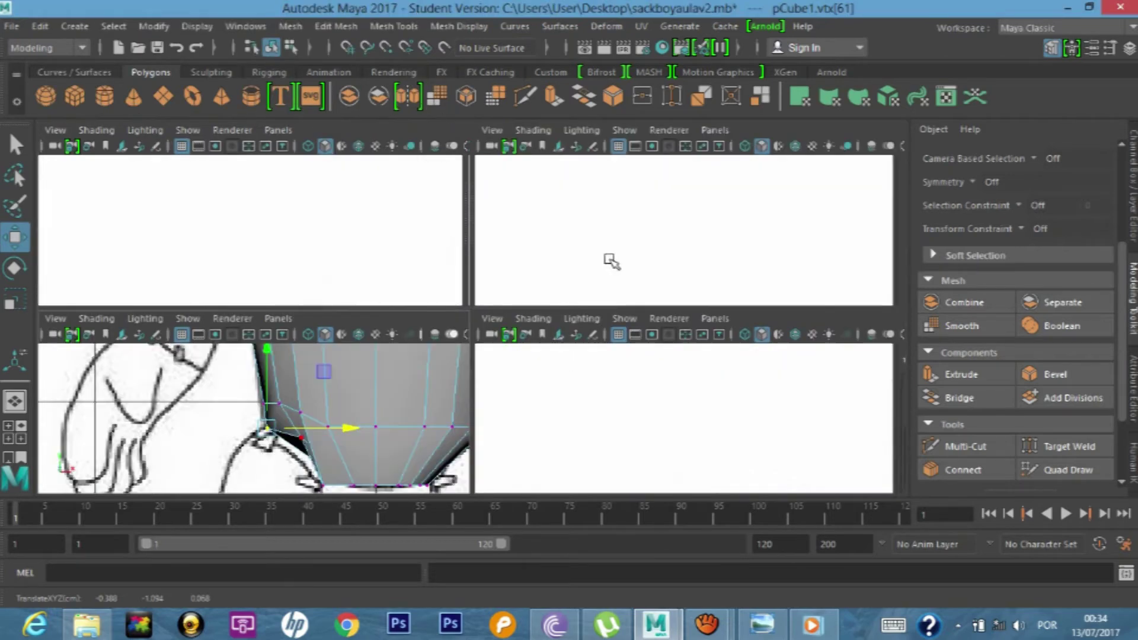
- Return to the single perspective view and orbit to the body's underside
key("space")
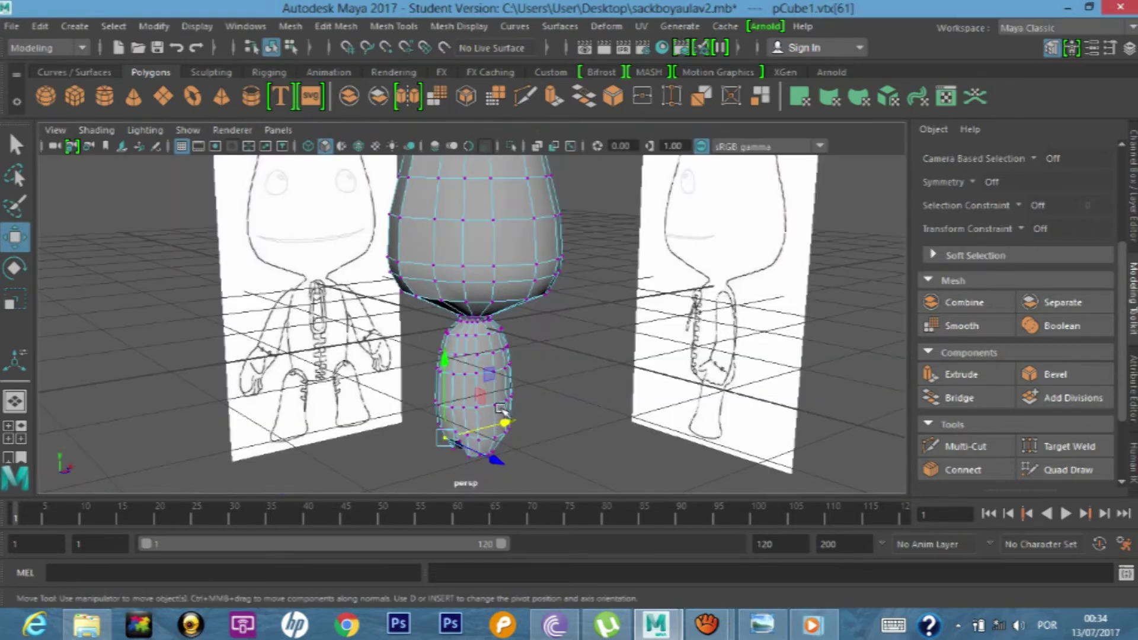
mouse_move(490, 422)
left_mouse_down("alt")
mouse_move(498, 429)
mouse_move(500, 253)
mouse_move(487, 394)
mouse_move(523, 406)
mouse_move(516, 457)
left_mouse_up("alt")
scroll(496, 432, "up", 3)
scroll(496, 437, "up", 3)
scroll(488, 394, "up", 3)
scroll(515, 415, "up", 3)
scroll(514, 415, "down", 3)
scroll(513, 361, "up", 2)
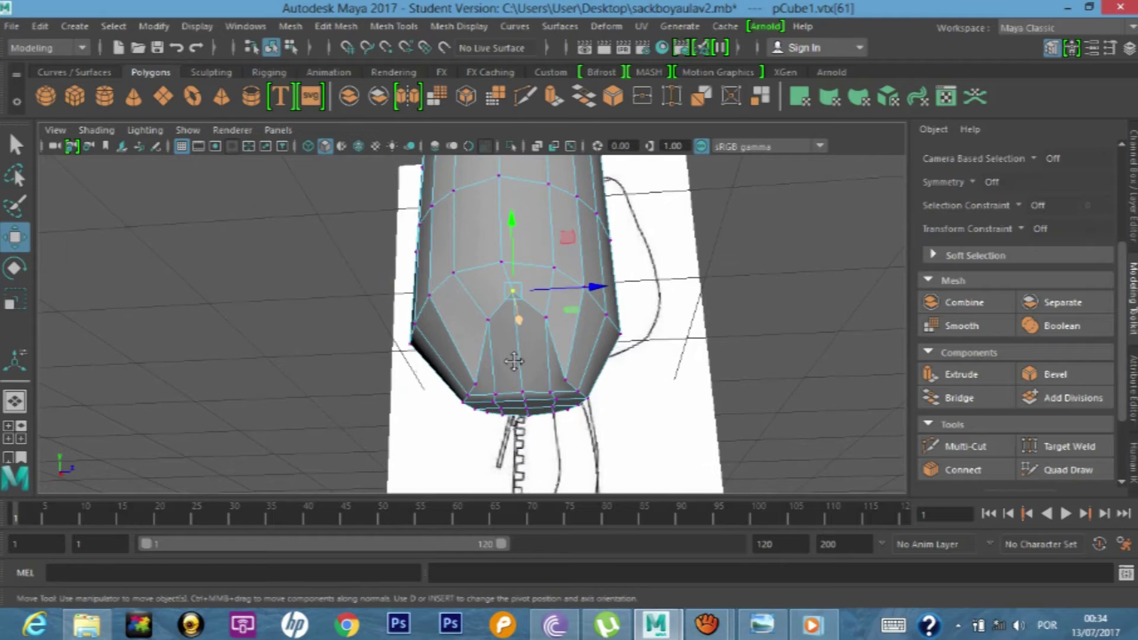
scroll(514, 362, "up", 3)
mouse_move(513, 361)
left_mouse_down("alt")
mouse_move(508, 411)
mouse_move(493, 384)
mouse_move(518, 407)
mouse_move(503, 403)
mouse_move(522, 297)
left_mouse_up("alt")
mouse_move(583, 406)
left_mouse_down("alt")
mouse_move(599, 381)
mouse_move(634, 406)
mouse_move(571, 393)
mouse_move(528, 347)
mouse_move(534, 265)
left_mouse_up("alt")
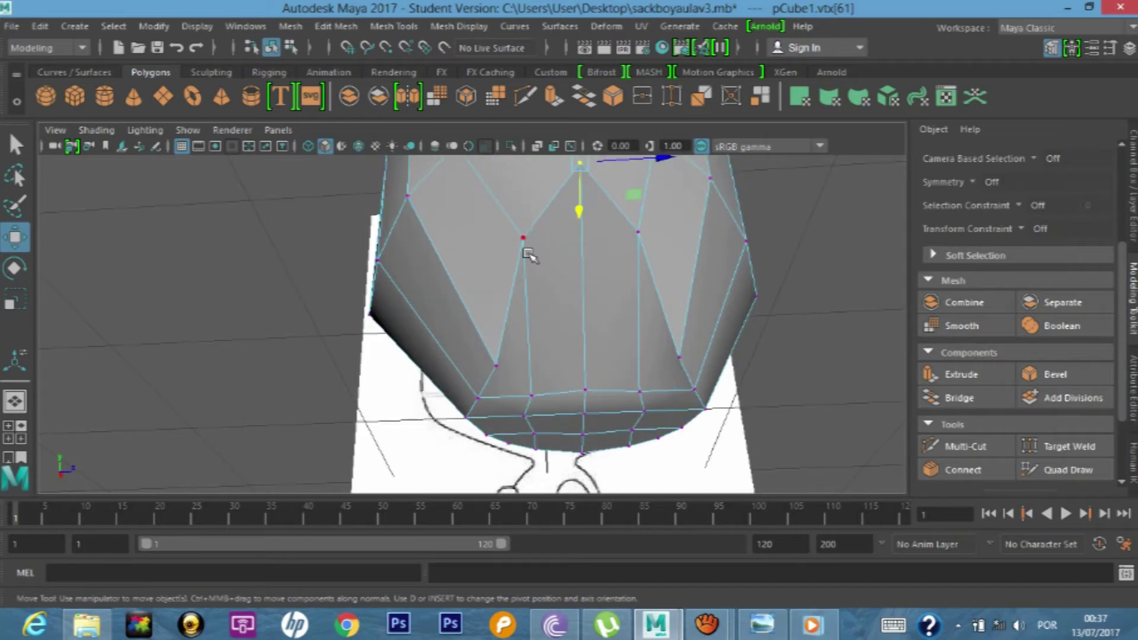
- Select the bottom centre vertices on the body's underside
left_click(497, 366)
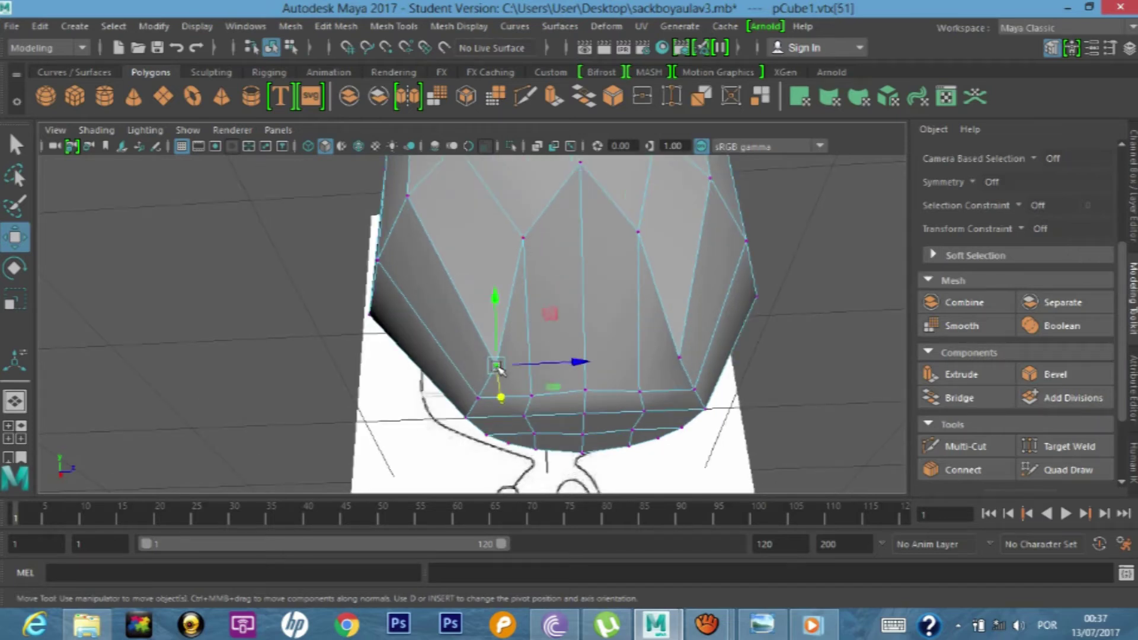
left_click(678, 357)
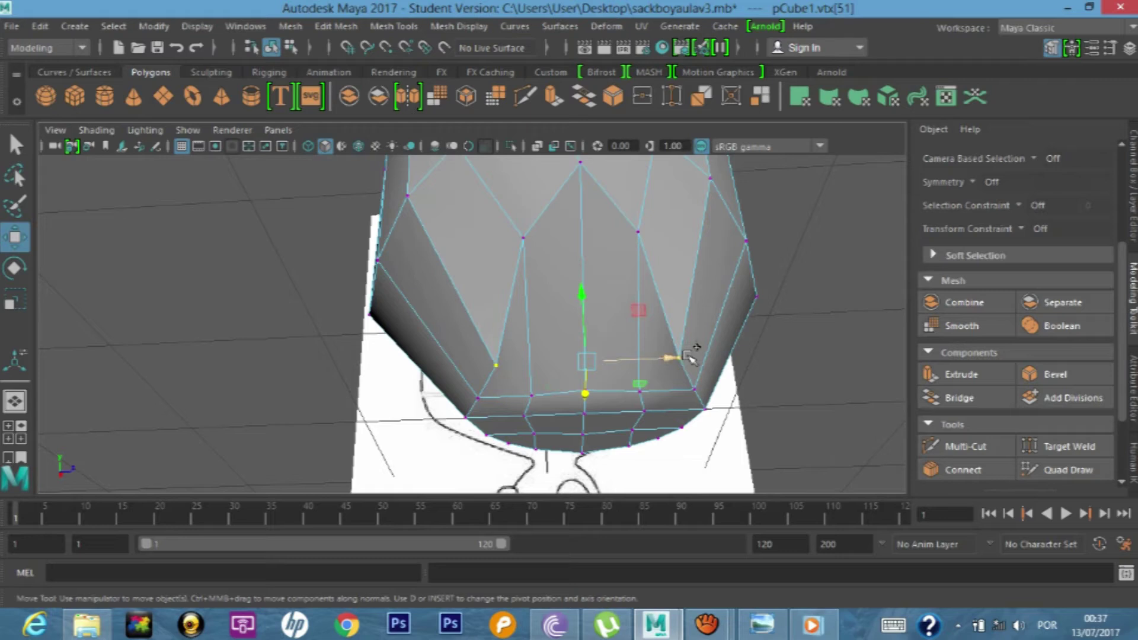
scroll(614, 350, "down", 2)
scroll(614, 349, "down", 1)
scroll(614, 350, "down", 1)
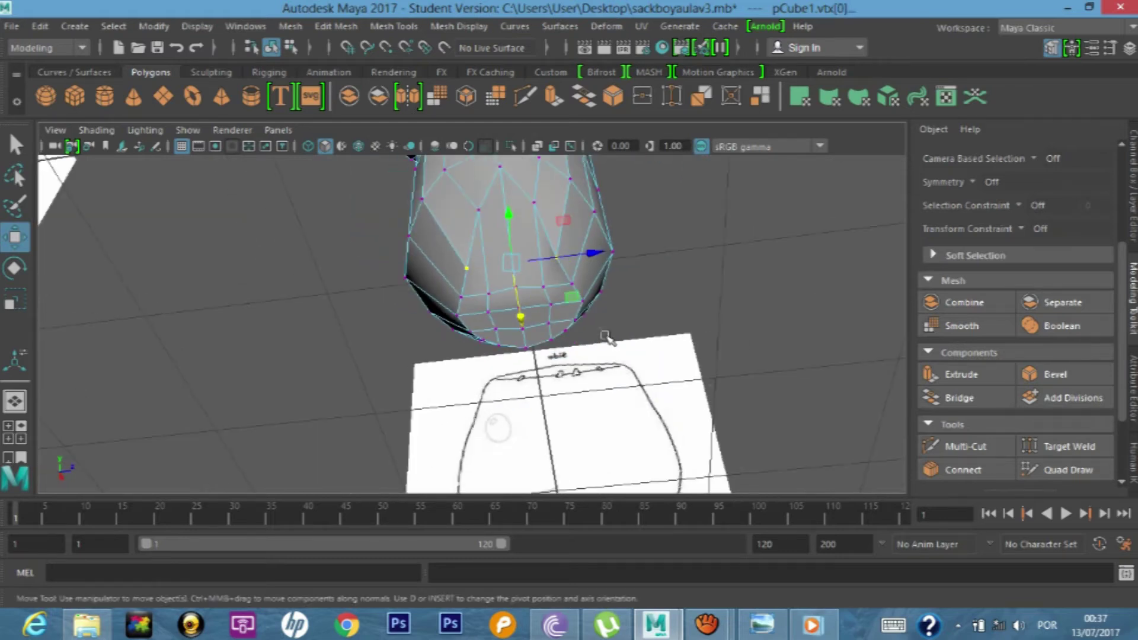
- Scale the selected underside vertices outward sideways
left_click(15, 301)
left_click_drag(587, 255, 627, 250)
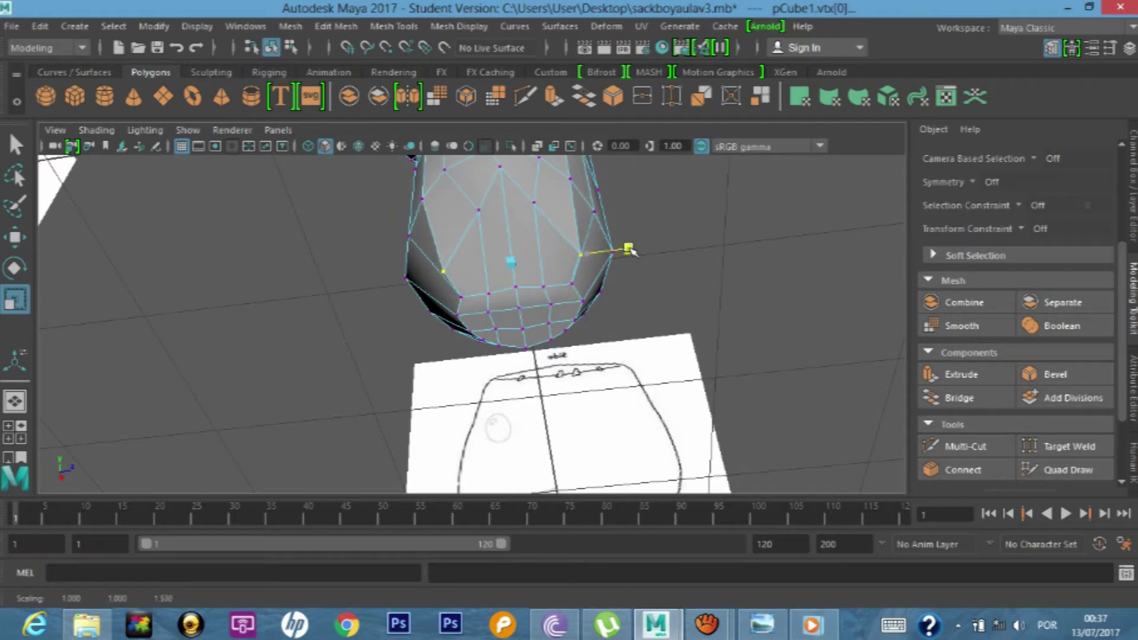
left_click_drag(593, 252, 563, 284, "alt")
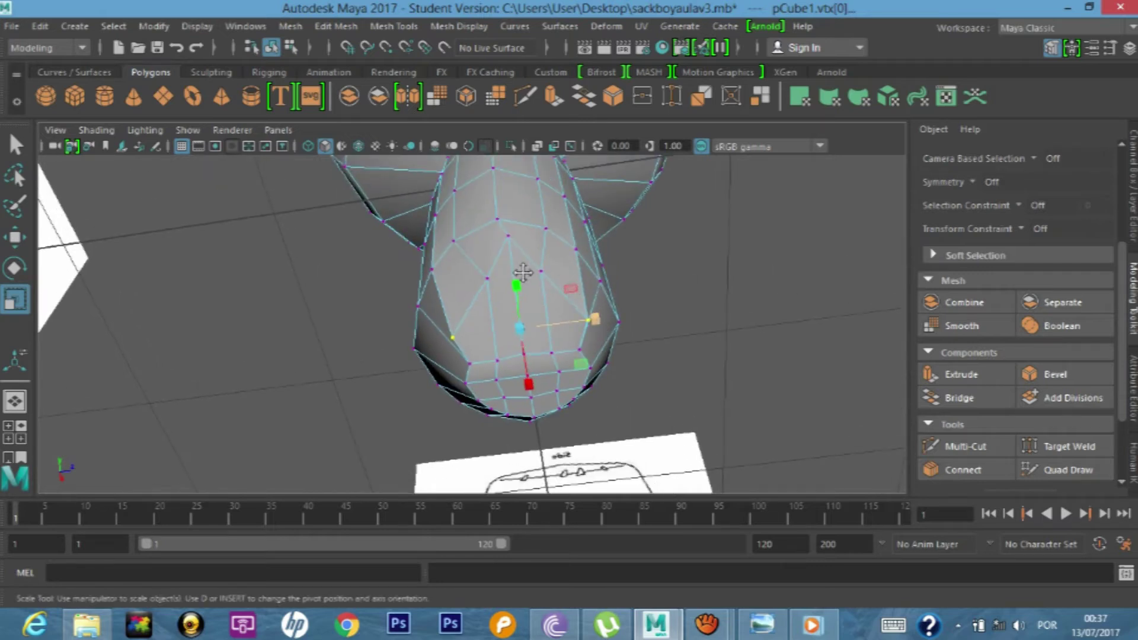
left_click(487, 277)
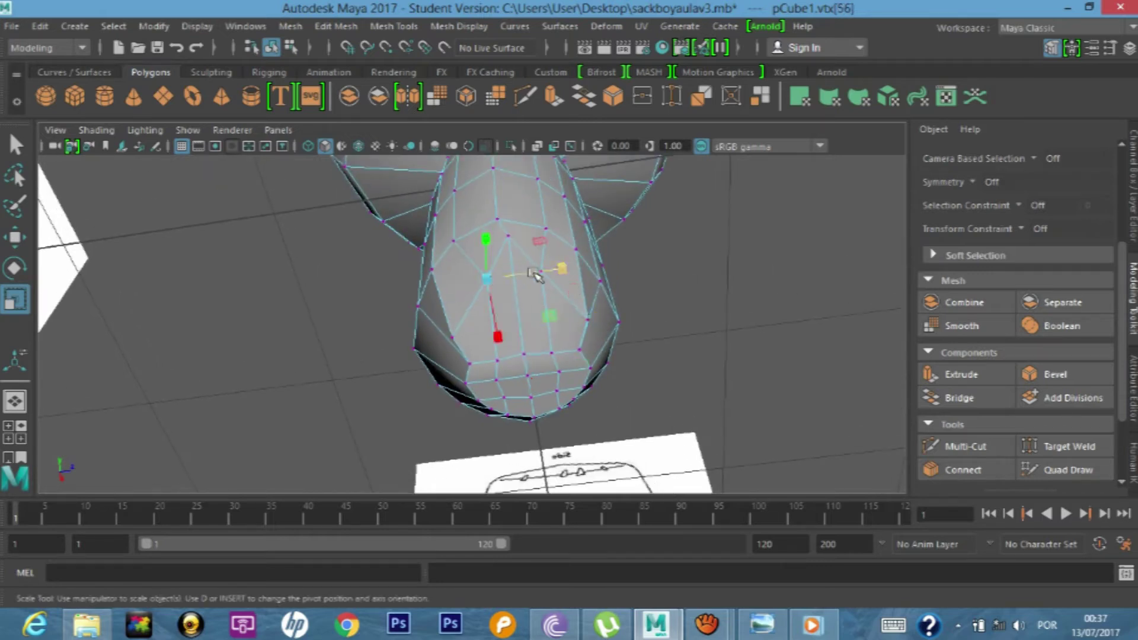
scroll(545, 268, "up", 5)
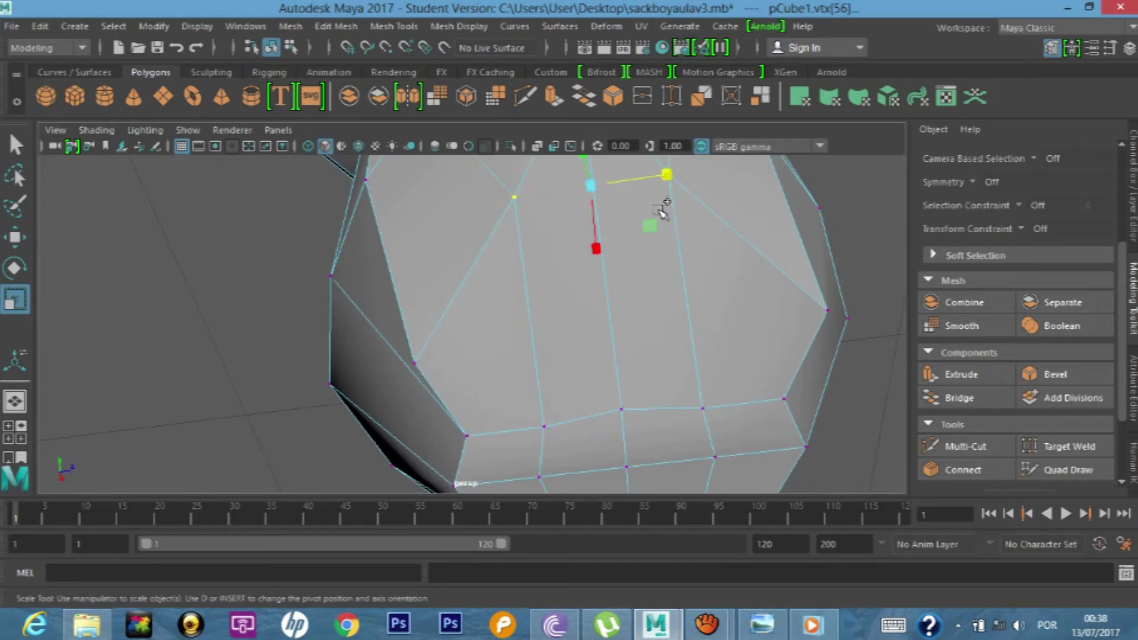
scroll(657, 211, "down", 4)
left_click_drag(605, 246, 670, 237)
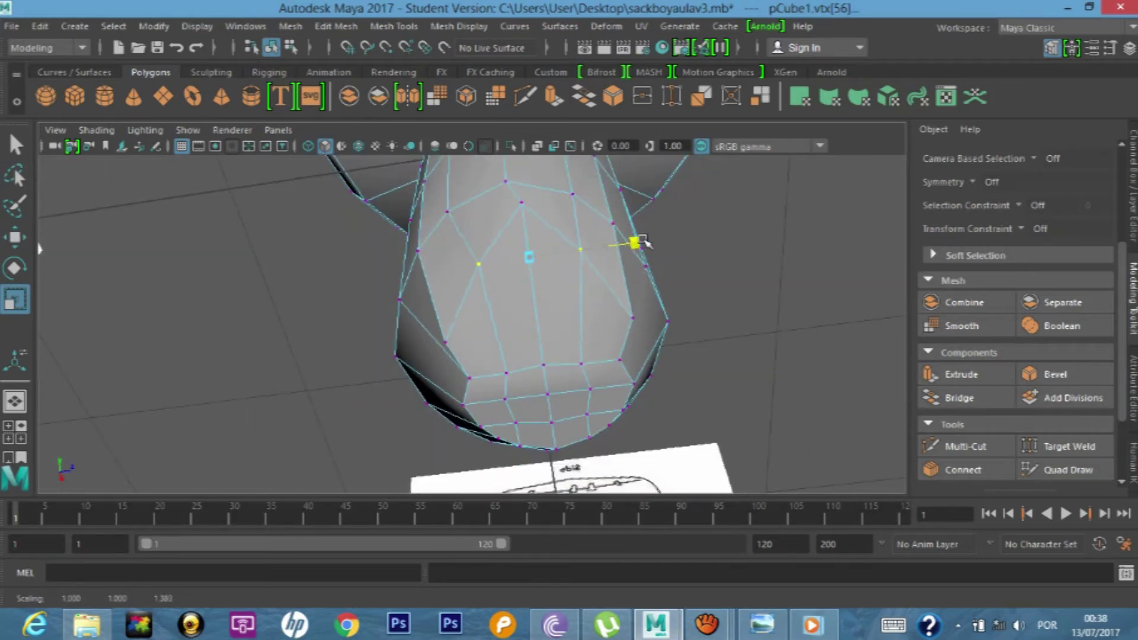
left_click_drag(679, 237, 679, 238)
- Select another underside vertex and move it down and left
left_click(545, 364)
mouse_move(555, 422)
left_mouse_down("alt")
mouse_move(626, 416)
mouse_move(541, 374)
mouse_move(570, 398)
mouse_move(140, 283)
left_mouse_up("alt")
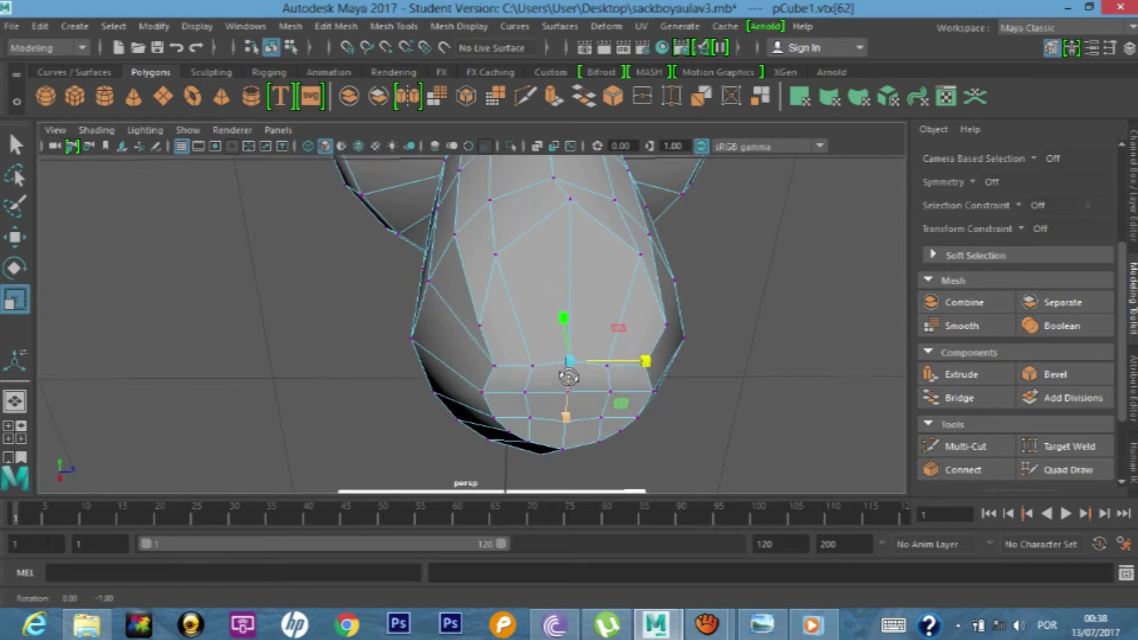
left_click(13, 238)
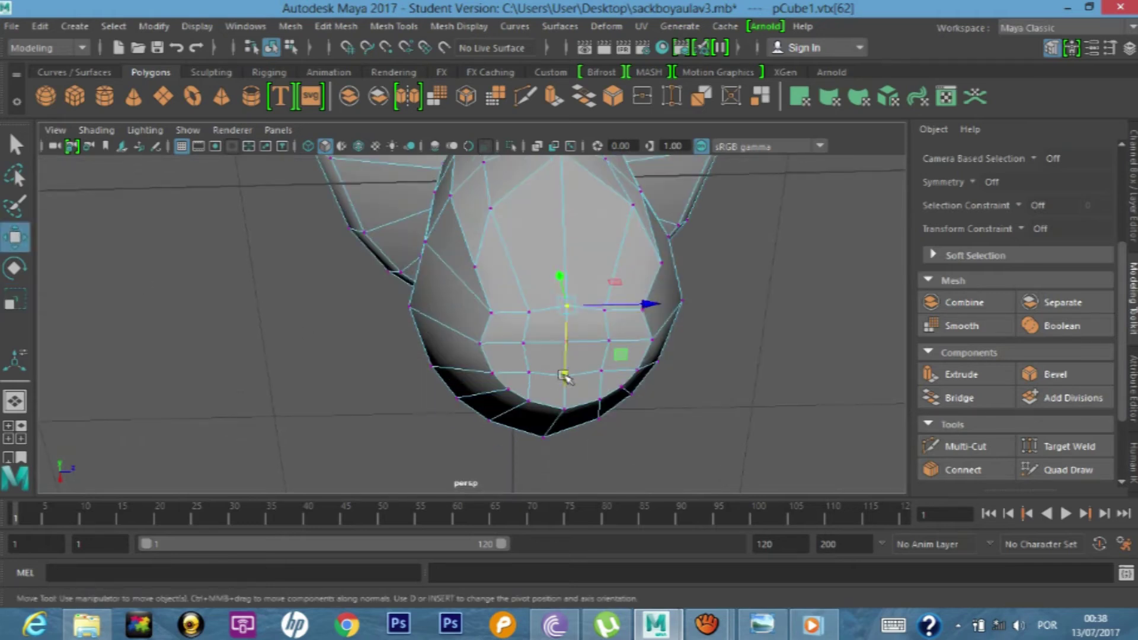
left_click_drag(594, 392, 583, 455, "alt")
middle_click_drag(578, 466, 572, 474)
left_click_drag(572, 478, 527, 266, "alt")
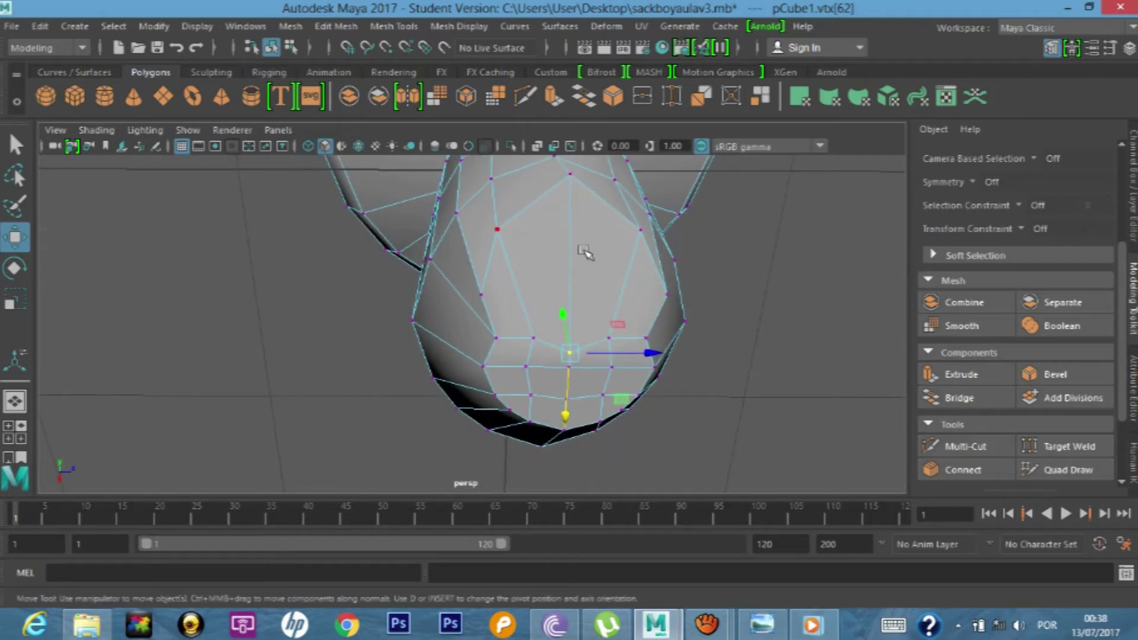
key("Left")
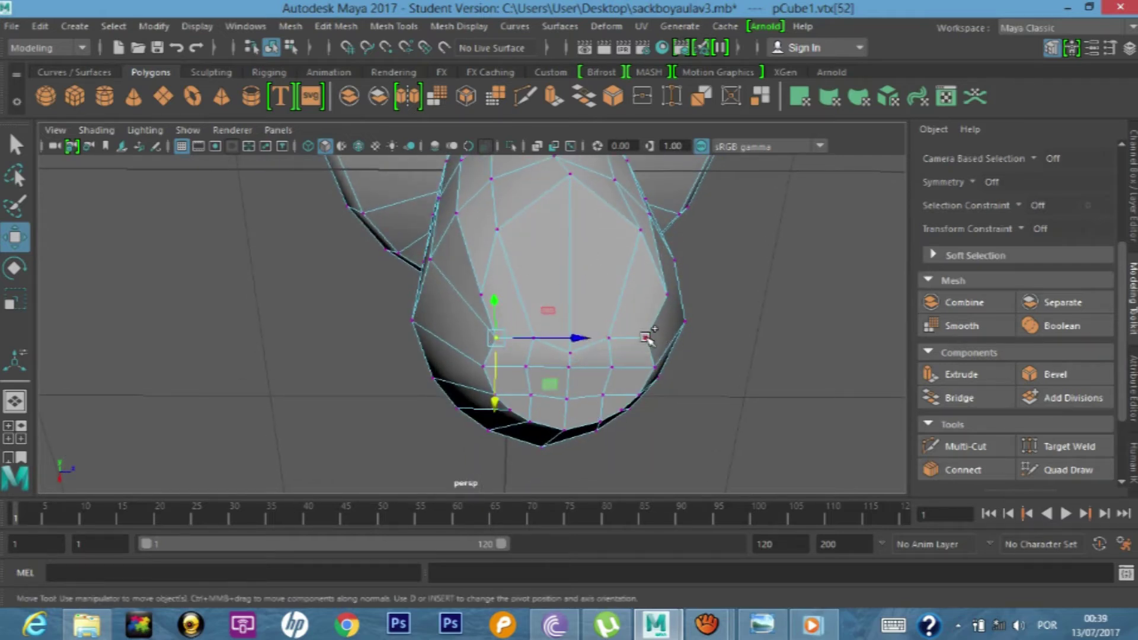
- Scale the two bottom vertices inward horizontally
left_click(645, 337, "shift")
scroll(694, 367, "up", 2)
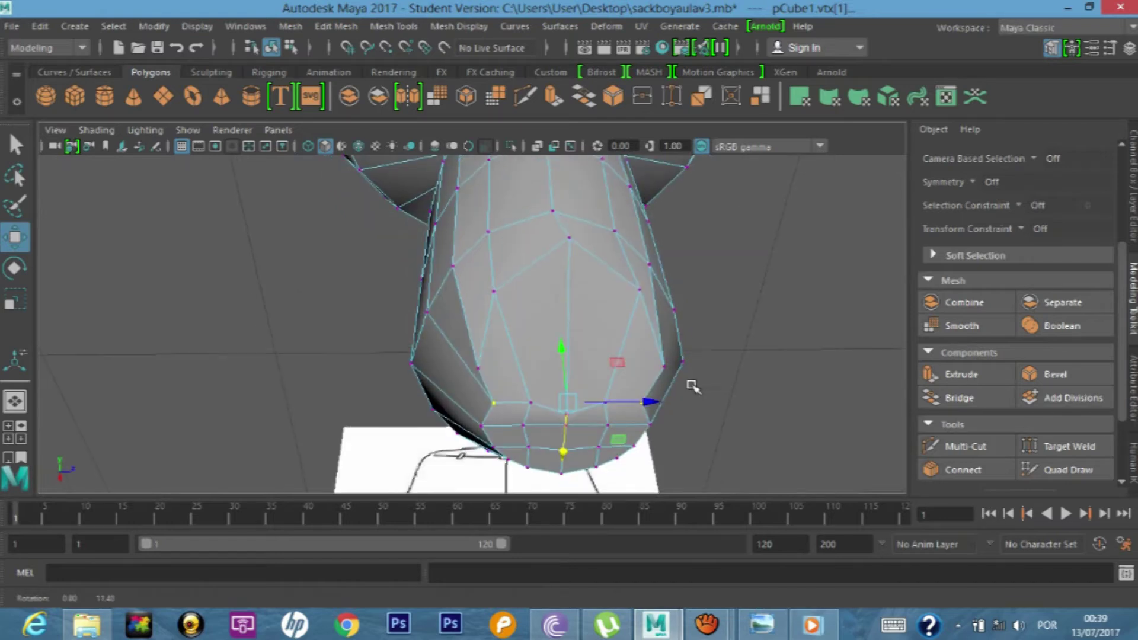
scroll(691, 386, "up", 1)
scroll(721, 472, "up", 1)
key("r")
left_click_drag(687, 448, 554, 368)
- Lower the inner pair of bottom vertices slightly
left_click(554, 368)
left_click(664, 368, "shift")
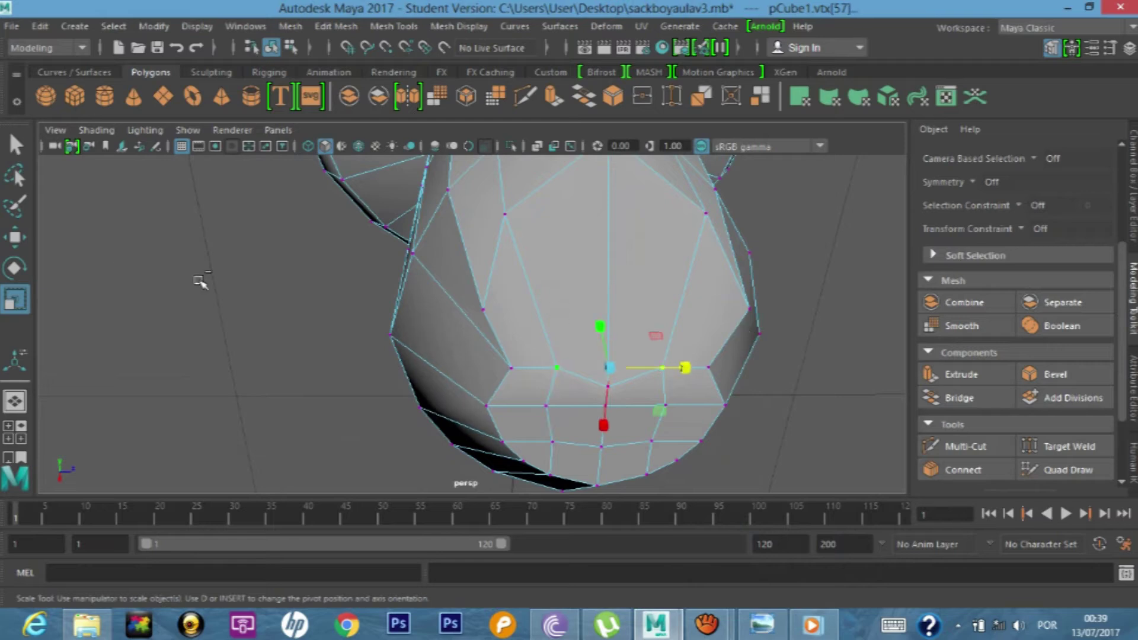
key("w")
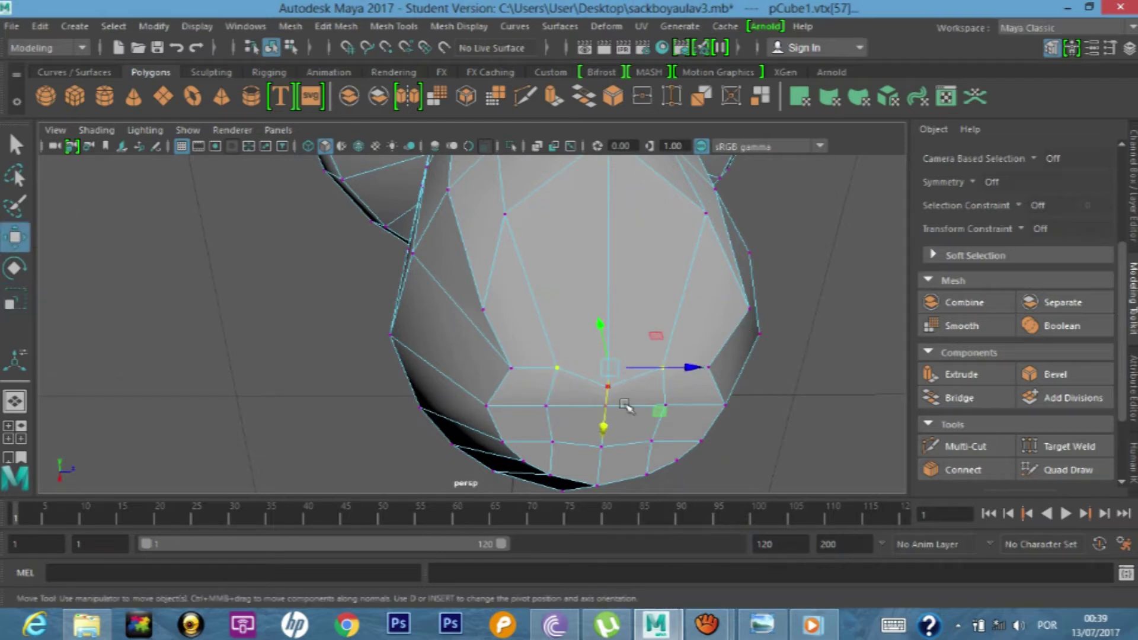
left_click_drag(606, 436, 606, 441)
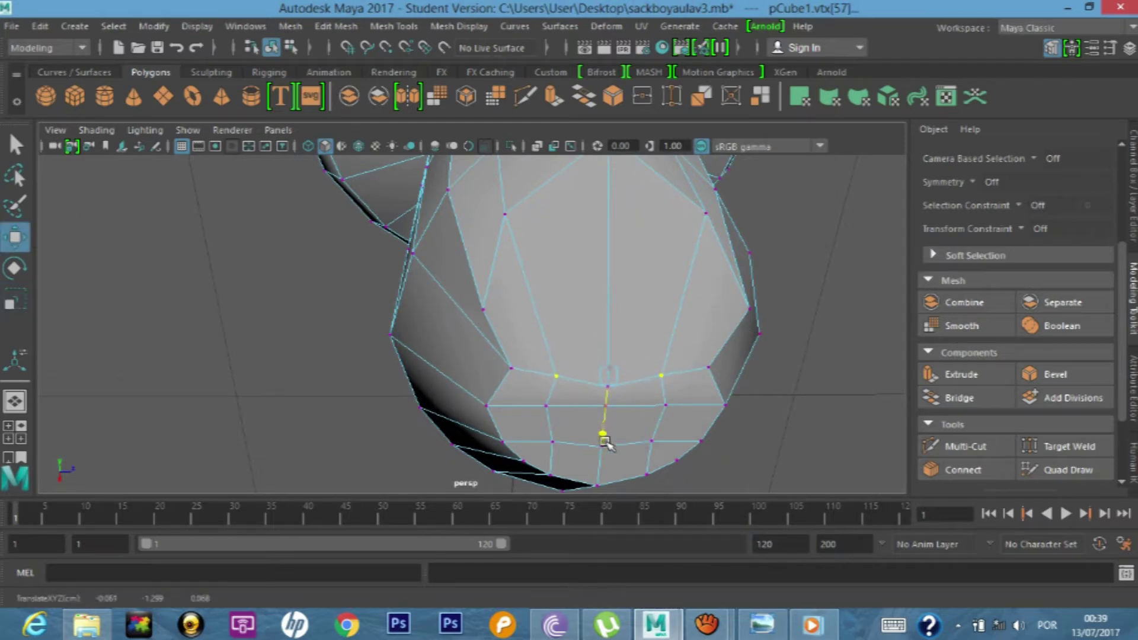
scroll(625, 245, "down", 2)
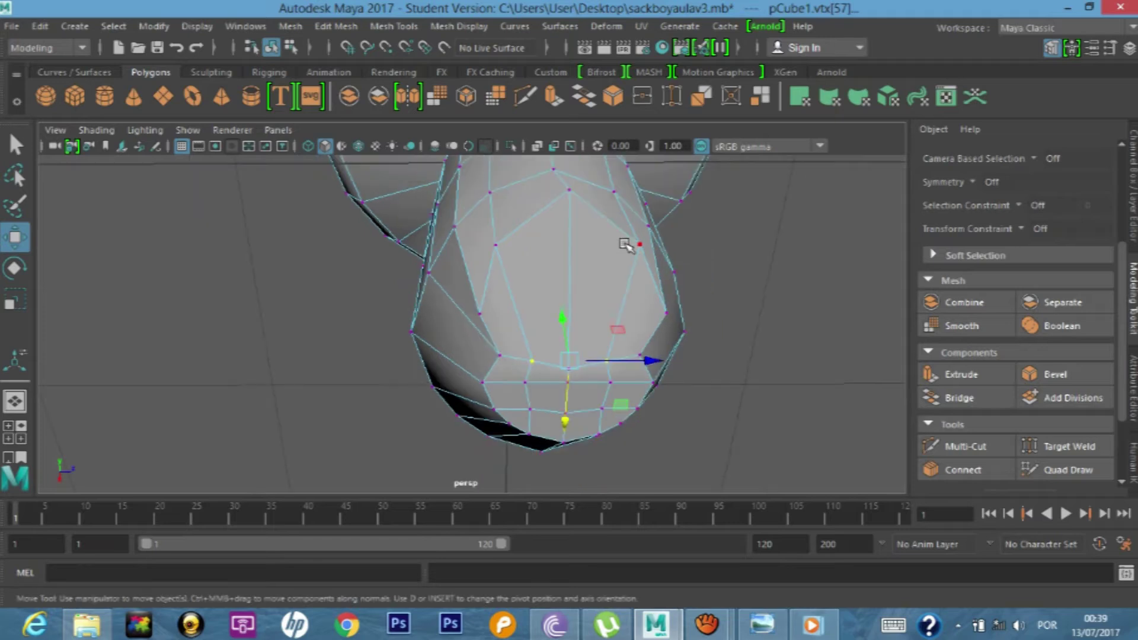
- Select the four corner underside vertices, check the shape, and leave vertex editing
left_click(495, 245)
left_click(478, 313, "shift")
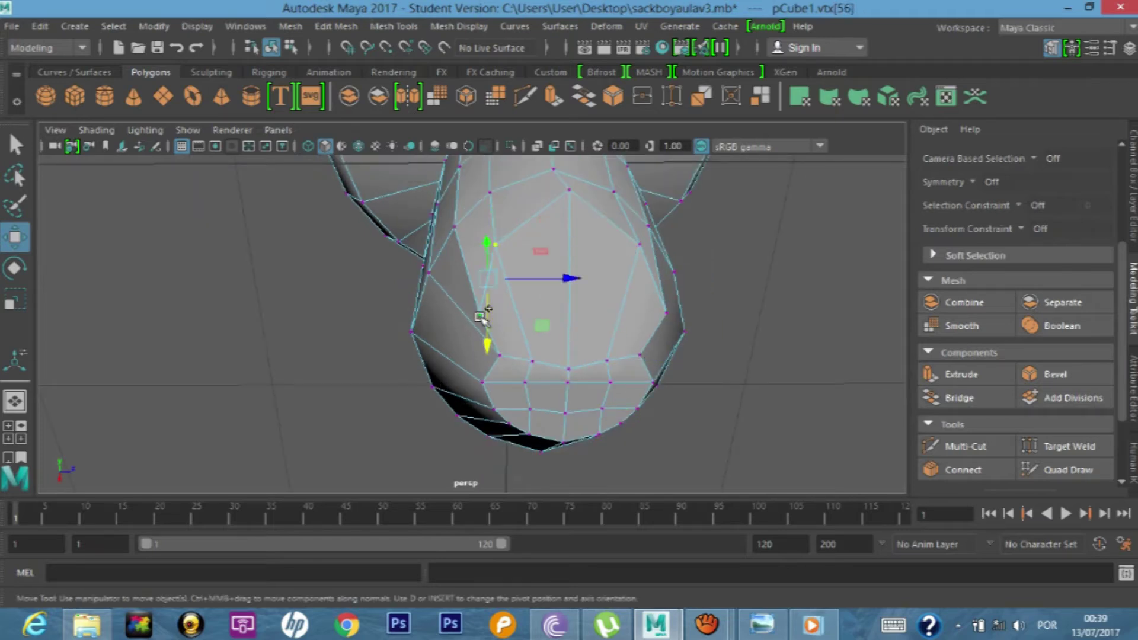
left_click(641, 244, "shift")
left_click(668, 312, "shift")
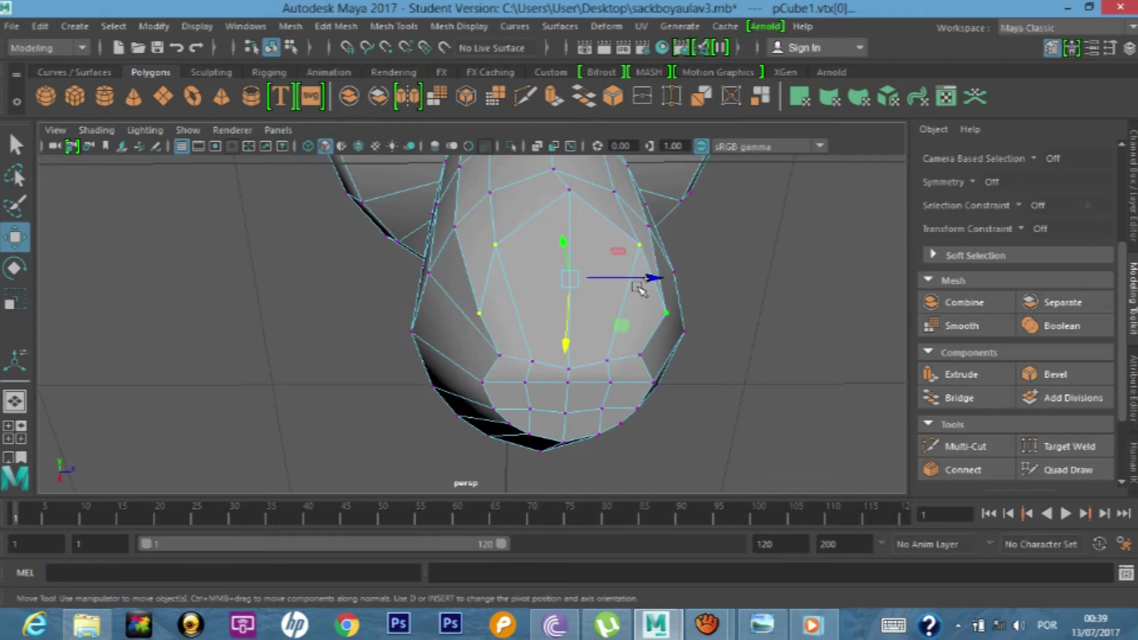
mouse_move(602, 266)
left_mouse_down("alt")
mouse_move(604, 292)
mouse_move(645, 287)
mouse_move(627, 330)
mouse_move(645, 364)
mouse_move(688, 333)
mouse_move(661, 313)
mouse_move(594, 318)
mouse_move(551, 343)
mouse_move(475, 353)
mouse_move(564, 325)
left_mouse_up("alt")
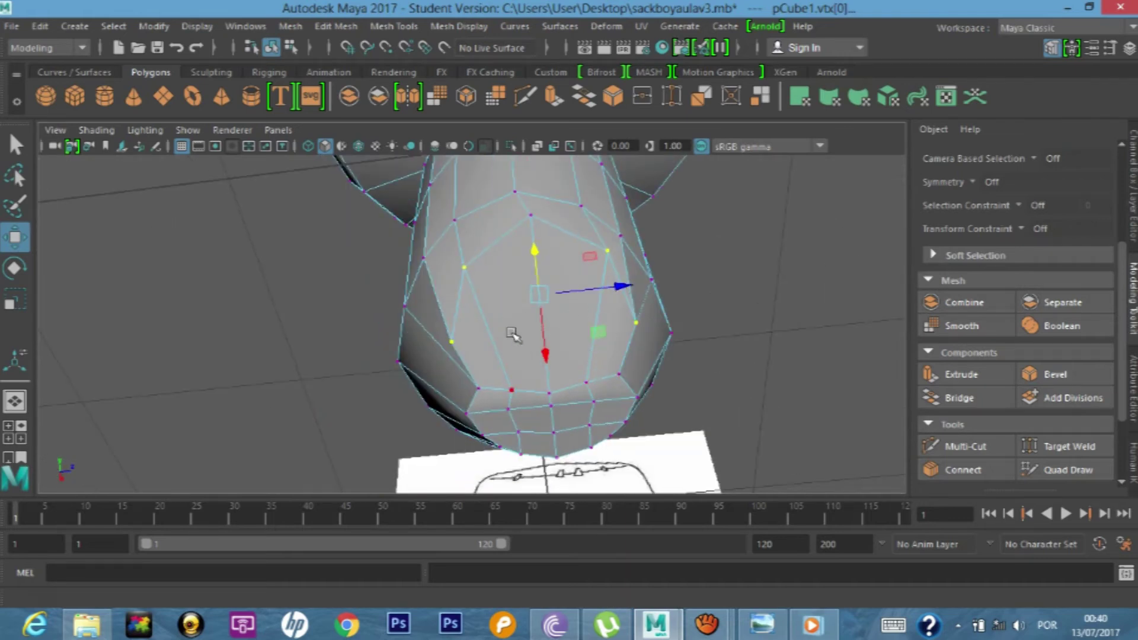
mouse_move(514, 326)
right_mouse_down()
mouse_move(468, 144)
mouse_move(522, 155)
mouse_move(457, 234)
mouse_move(490, 188)
right_mouse_up()
key("F8")
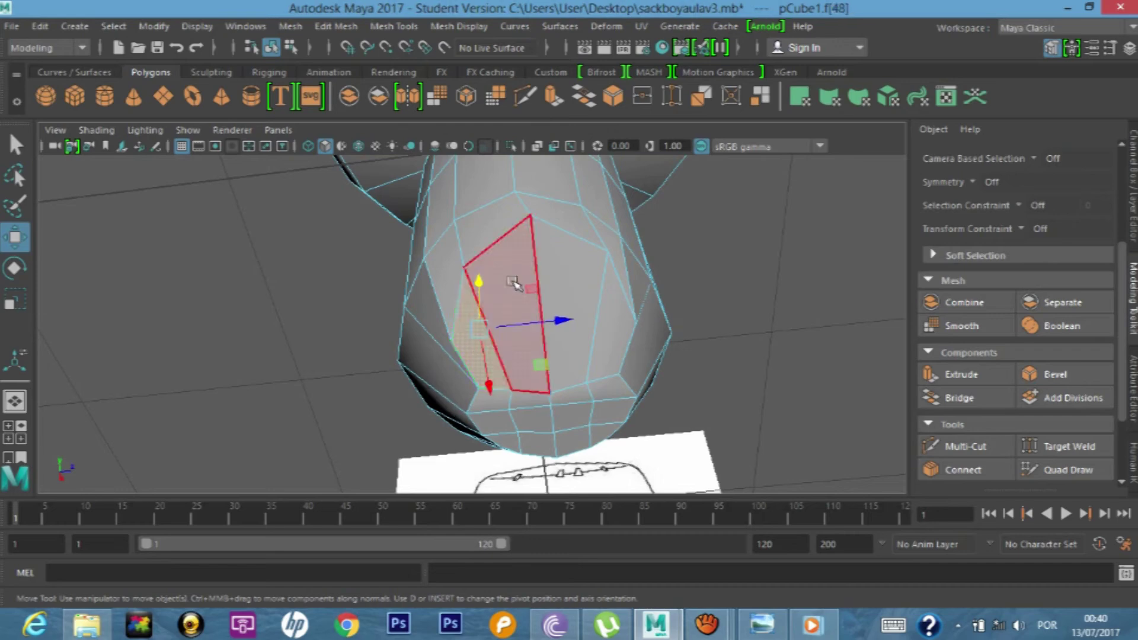
- Shift a bottom face of the body slightly sideways in the side view
left_click(592, 279)
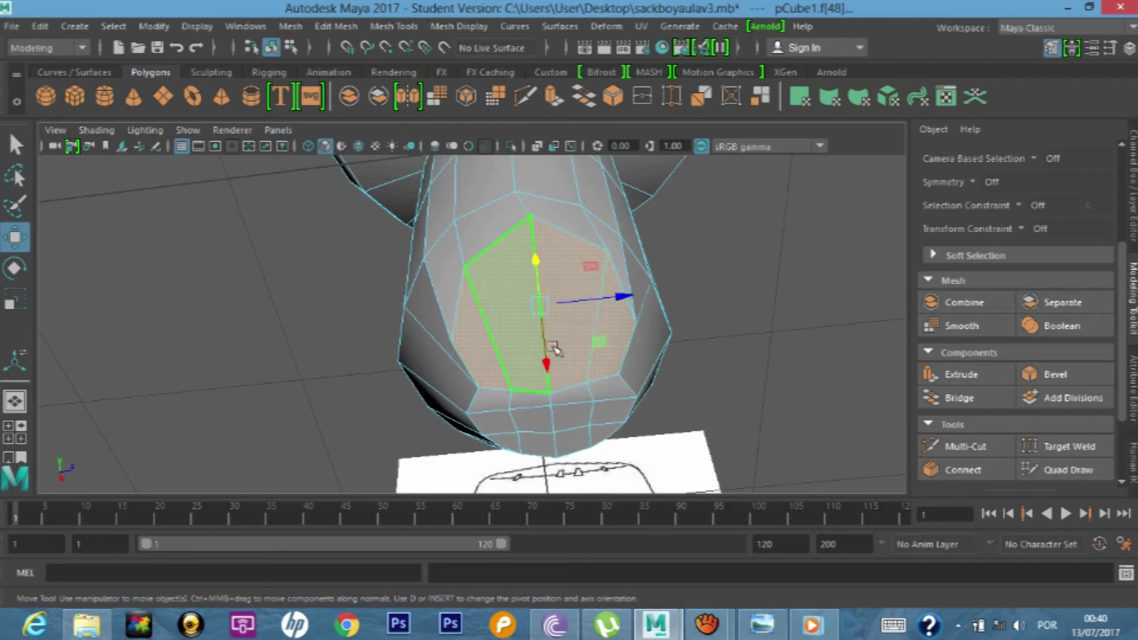
key("space")
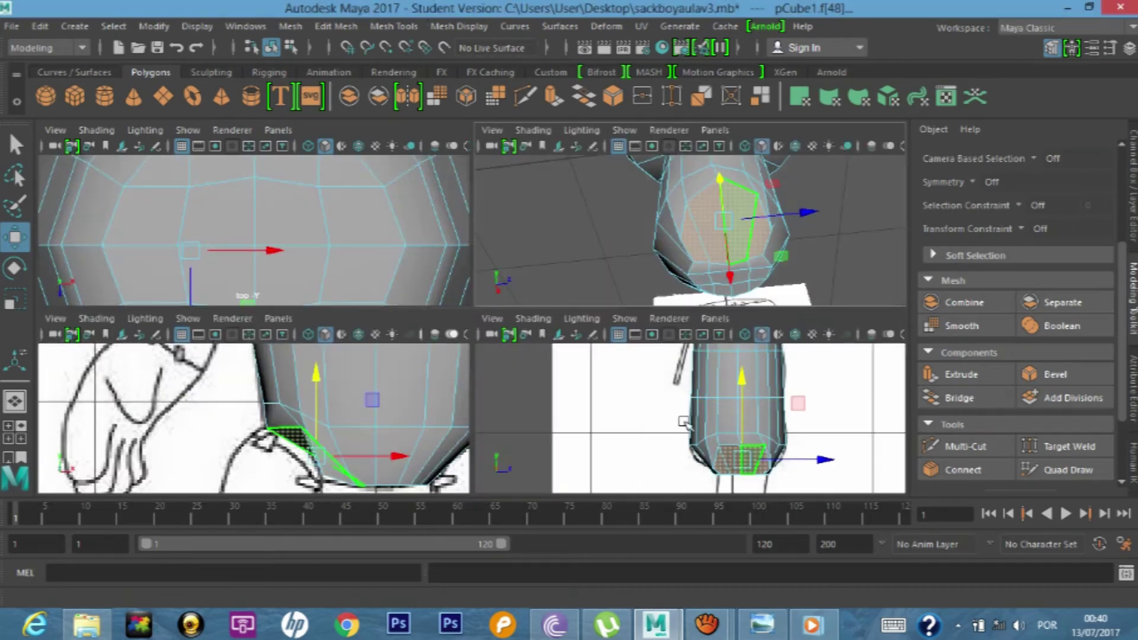
key("space")
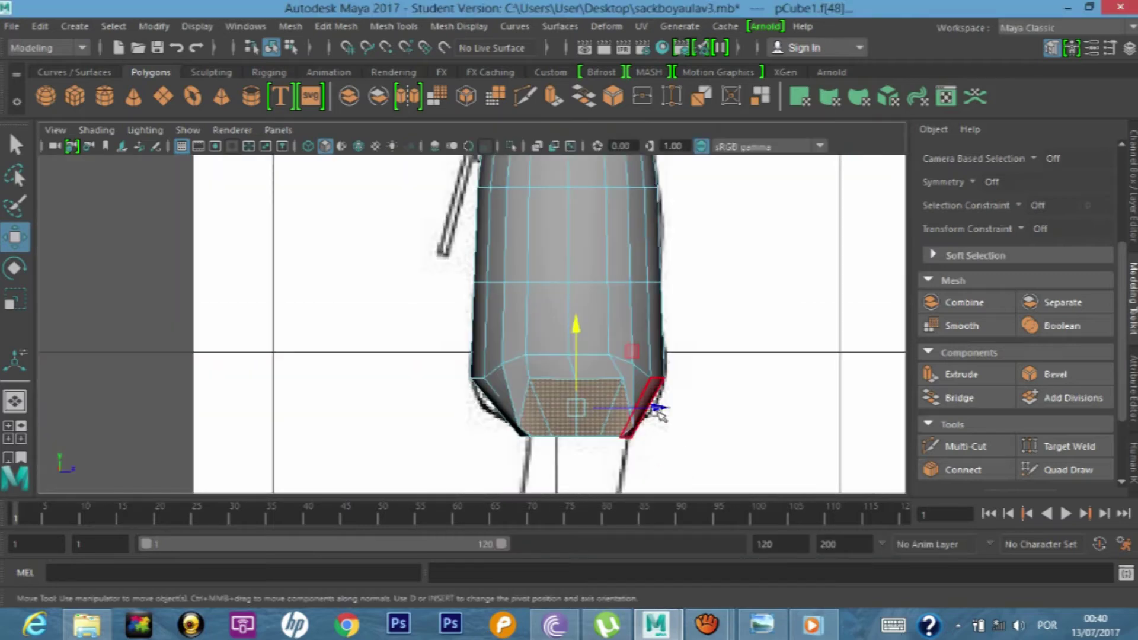
scroll(633, 438, "up", 2)
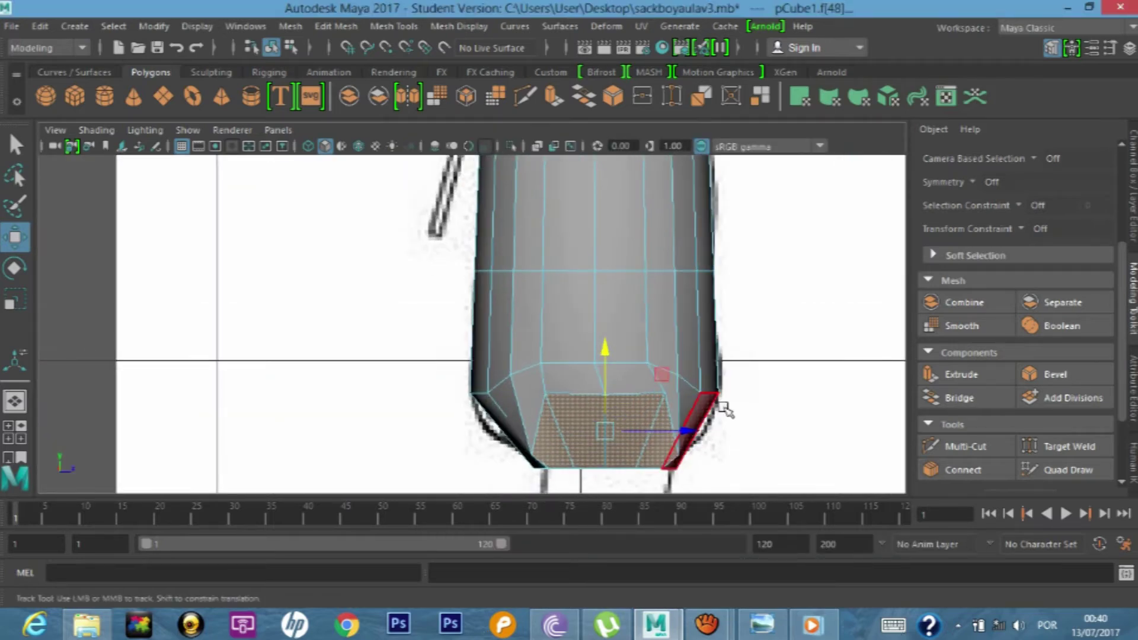
middle_click_drag(687, 427, 678, 376, "alt")
left_click_drag(682, 380, 688, 382)
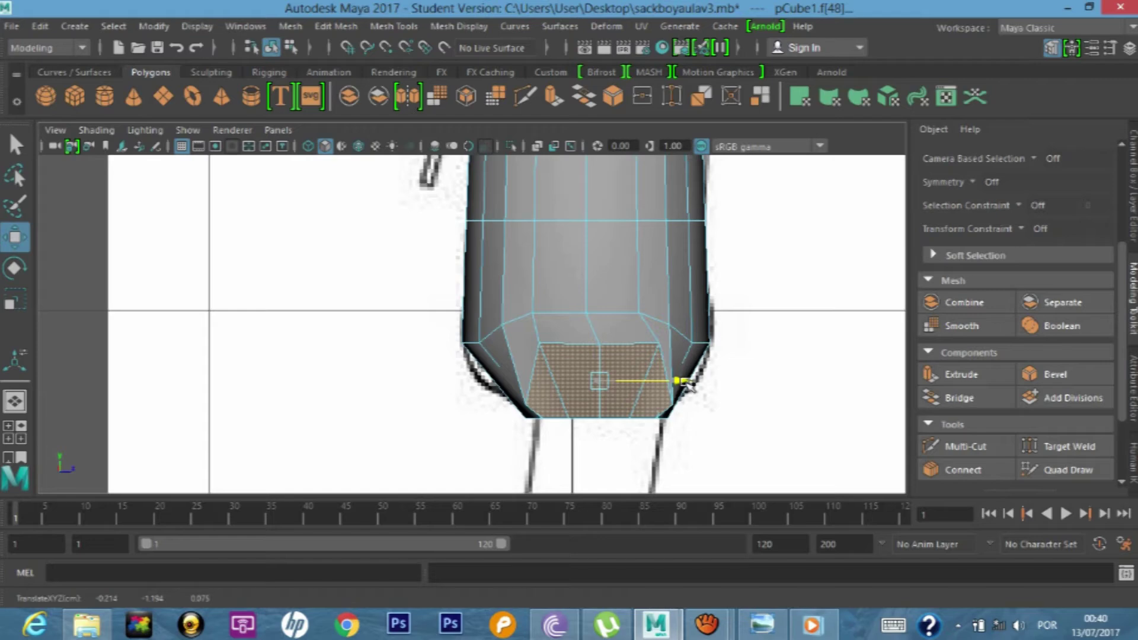
- Frame the whole character in the front view and extrude the selected bottom face
key("space")
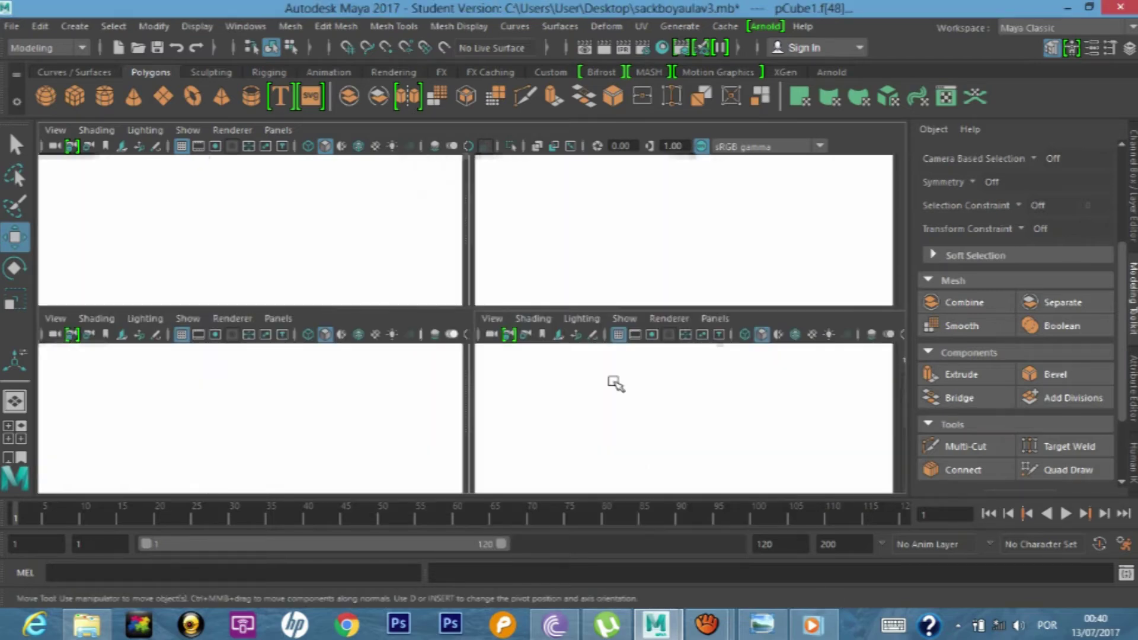
key("space")
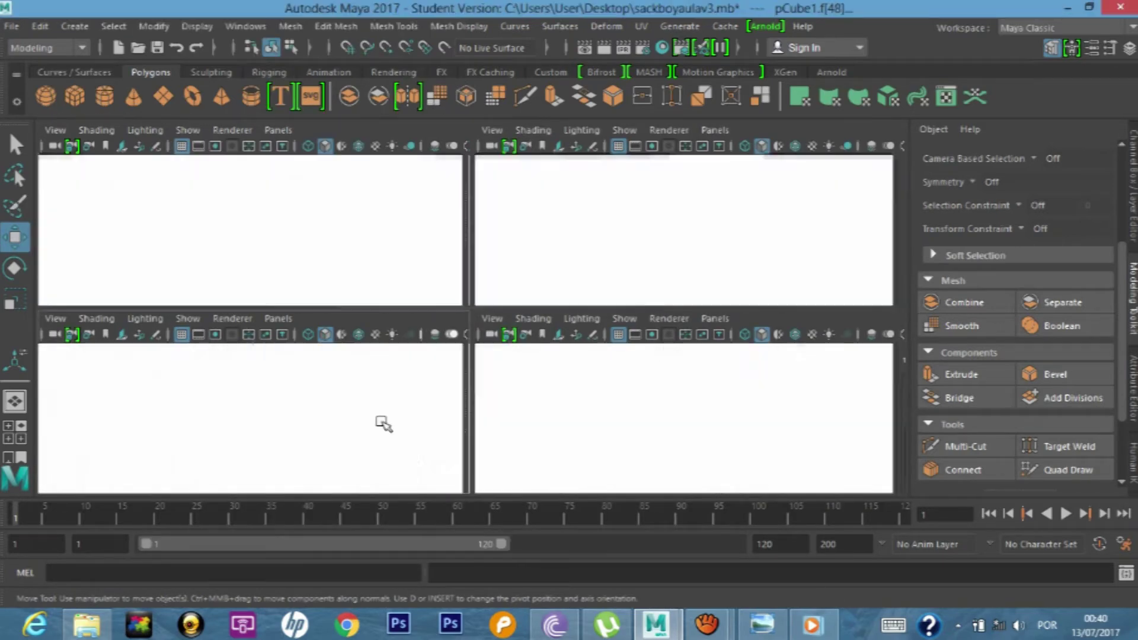
key("a")
scroll(455, 339, "up", 2)
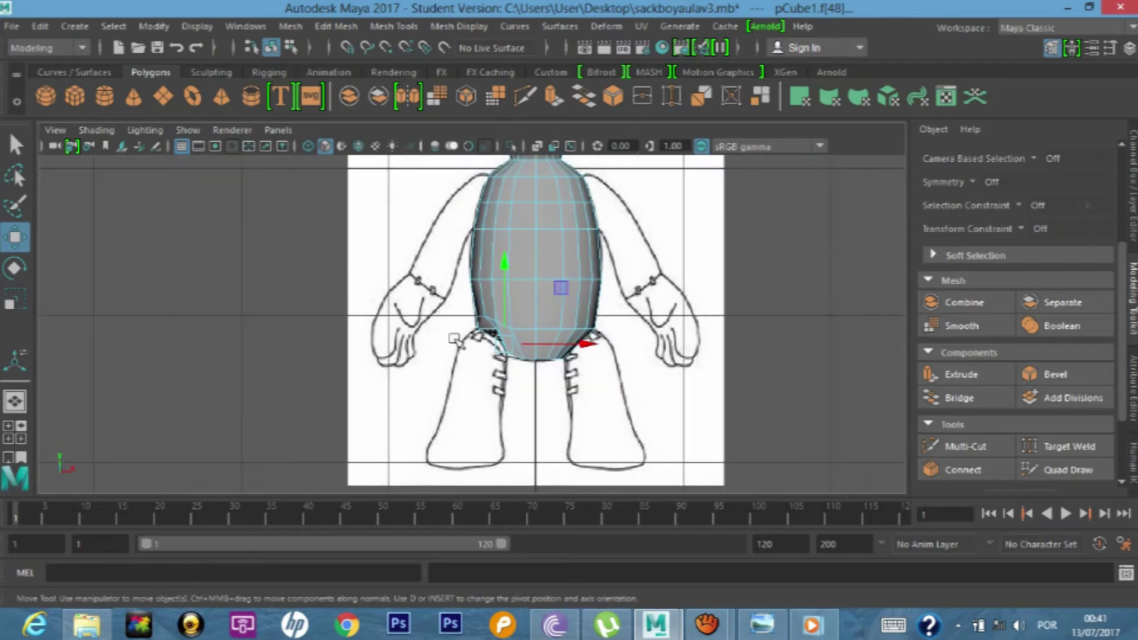
scroll(456, 339, "up", 2)
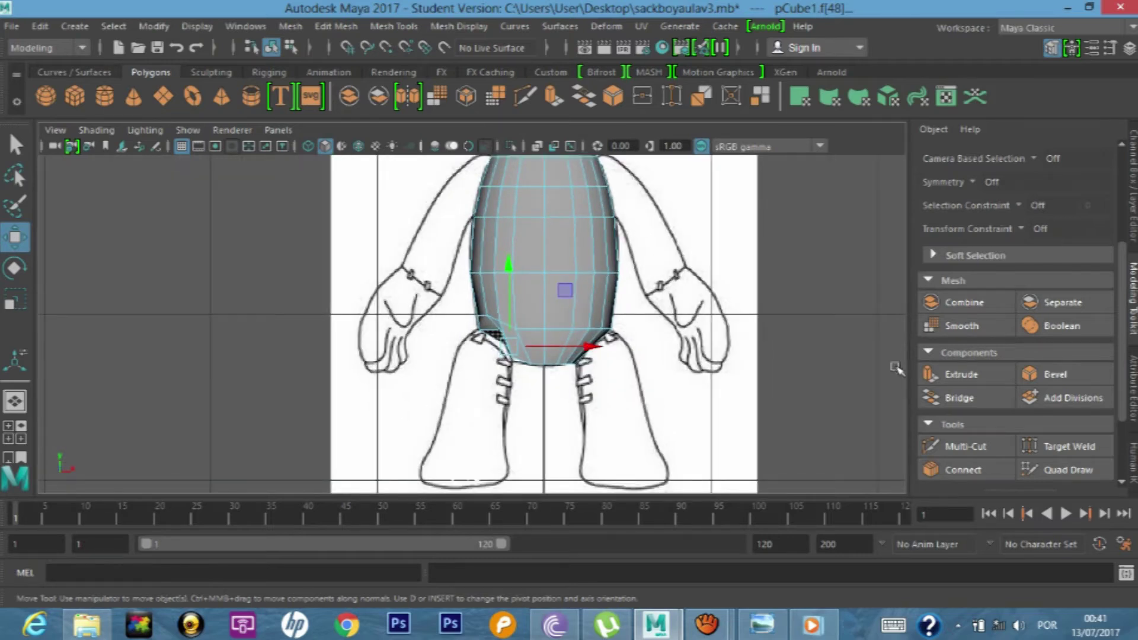
left_click(948, 374)
- Pull the extruded bottom face down and left toward the left leg
key("w")
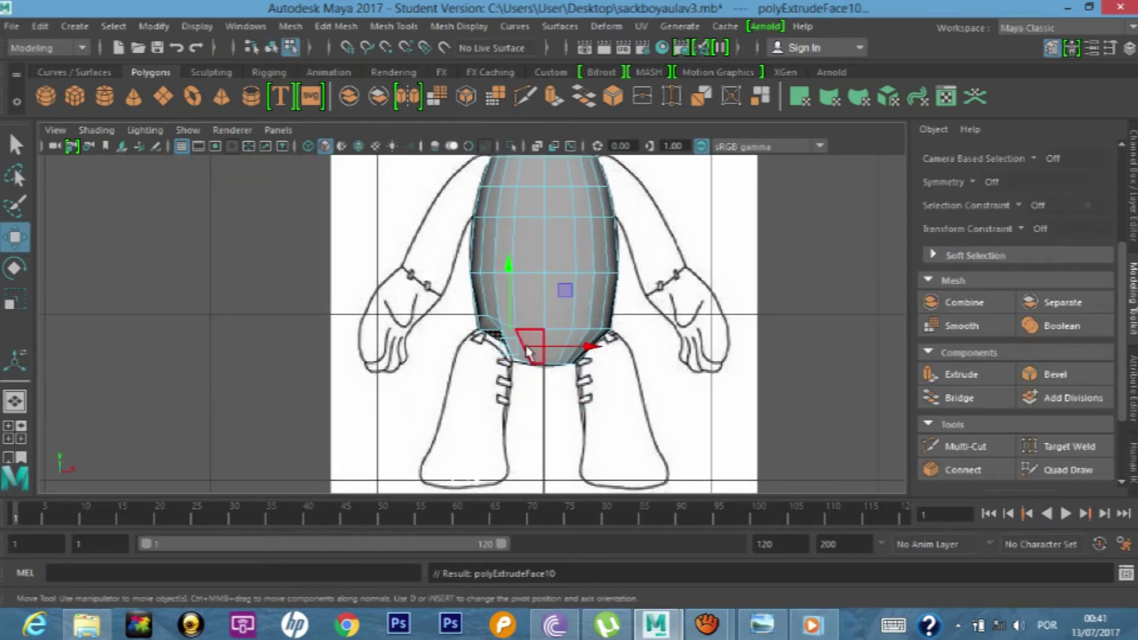
mouse_move(498, 360)
left_mouse_down()
mouse_move(508, 353)
mouse_move(479, 371)
left_mouse_up()
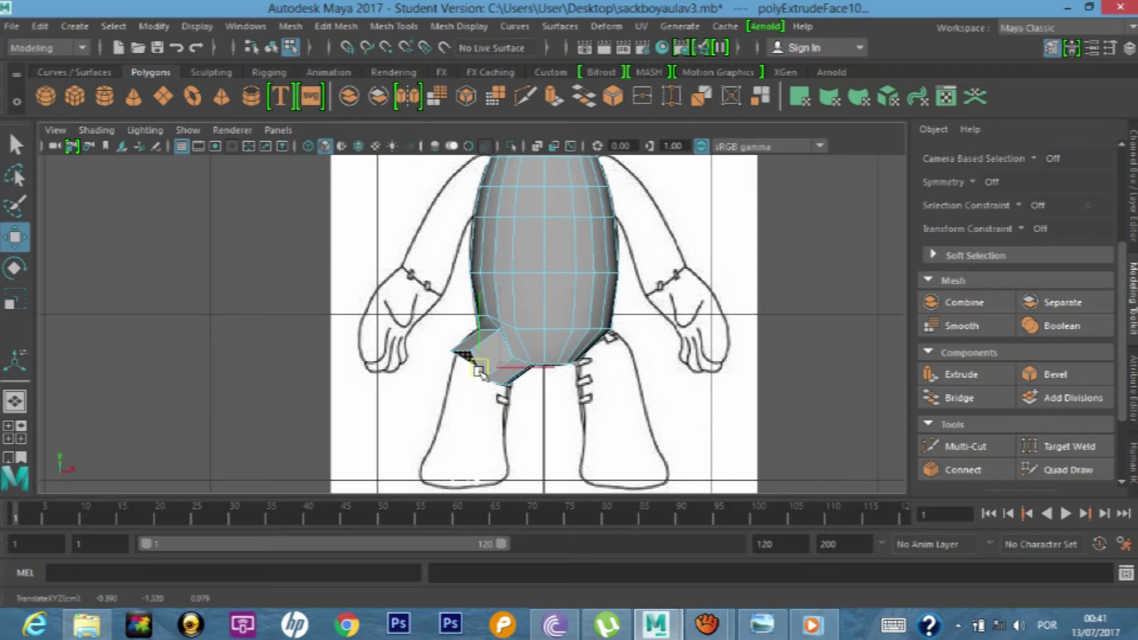
scroll(512, 354, "up", 2)
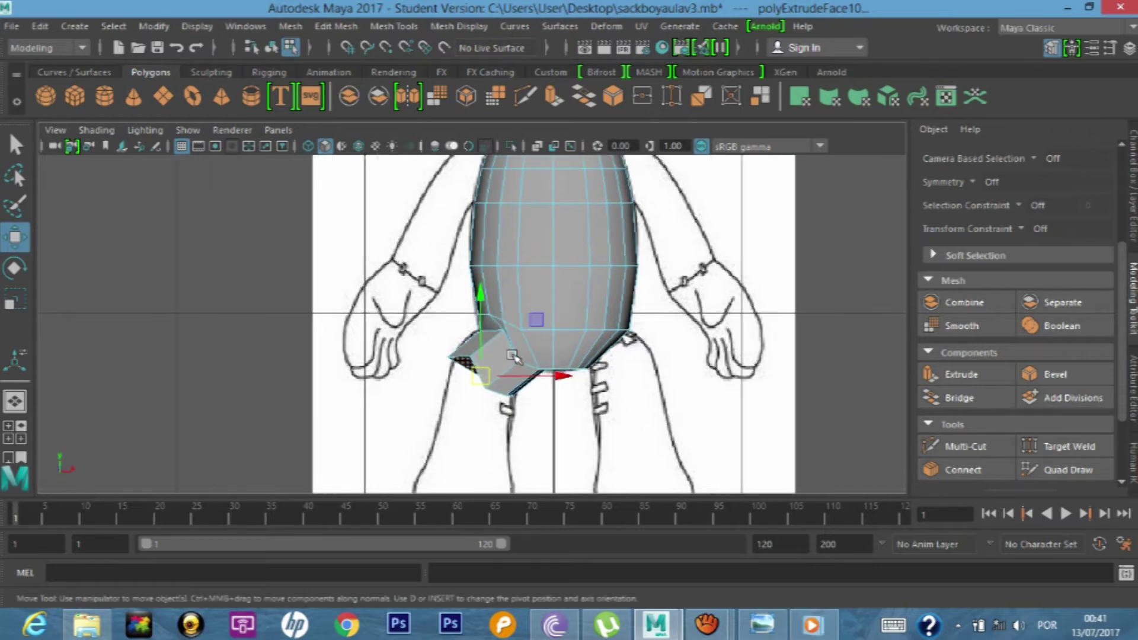
scroll(496, 379, "up", 2)
left_click_drag(484, 392, 483, 394)
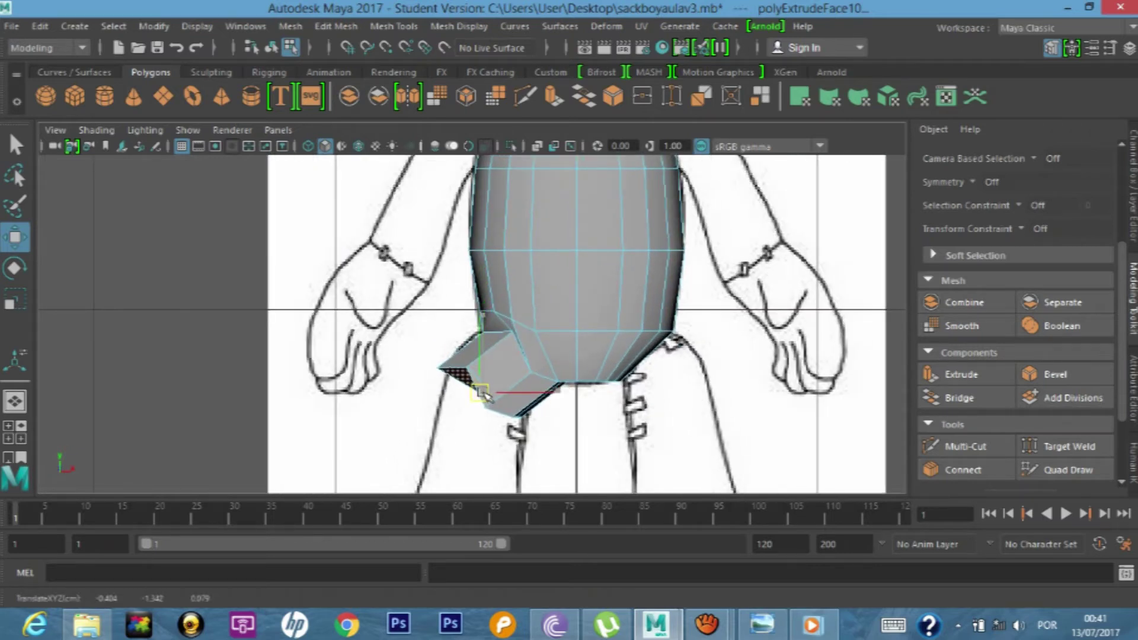
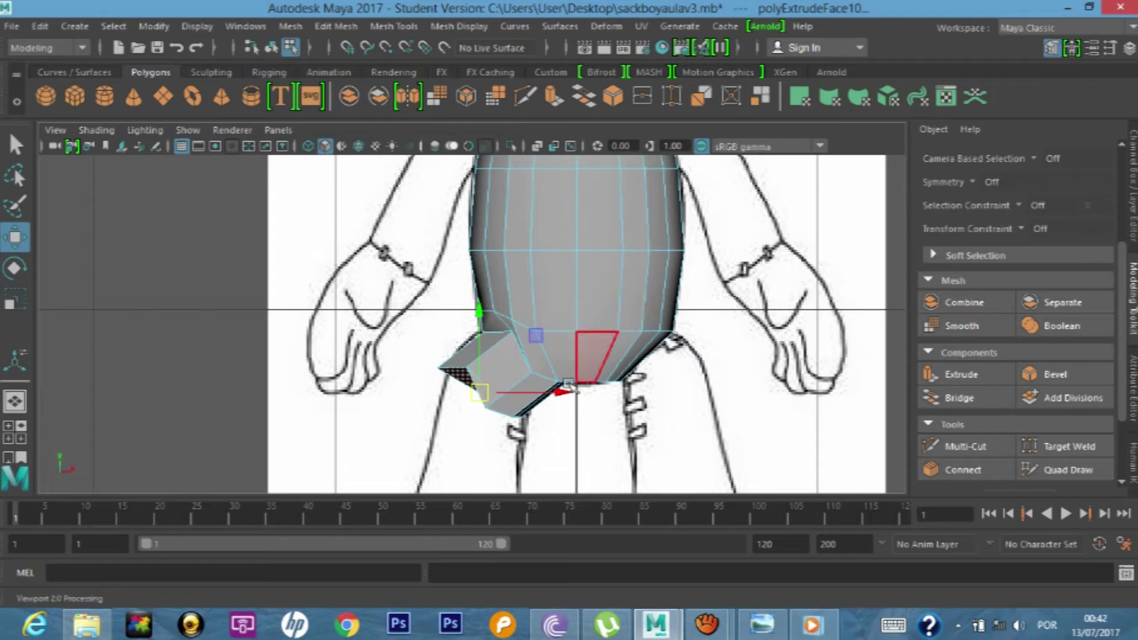
- Move the extruded block down and left, then tilt it around its pivot
scroll(566, 389, "up", 2)
scroll(564, 393, "up", 2)
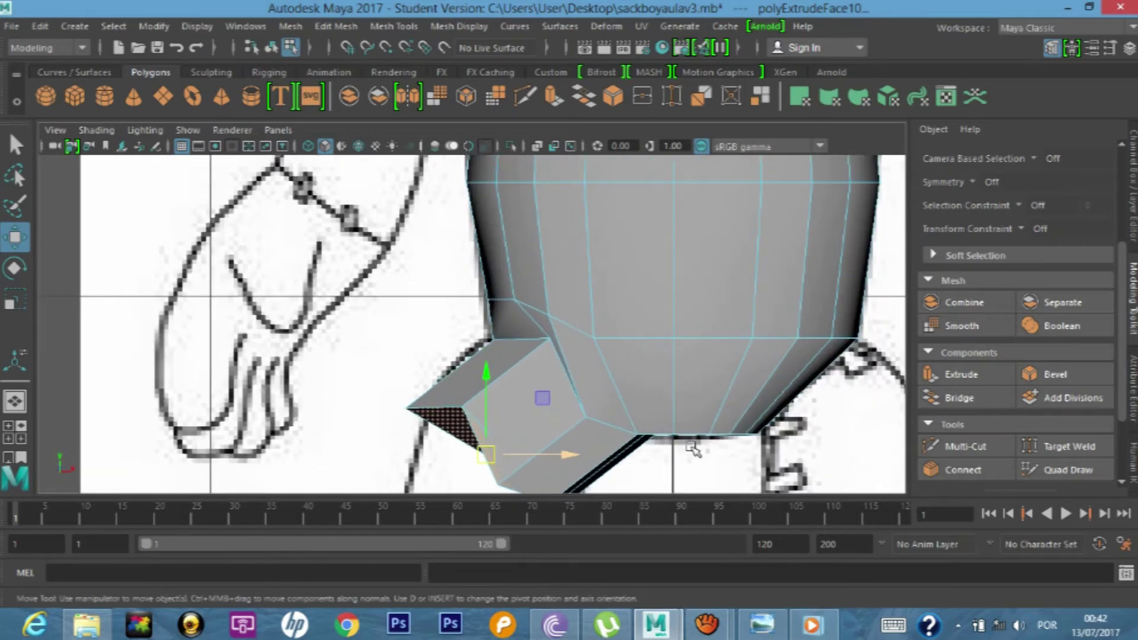
scroll(681, 433, "down", 5)
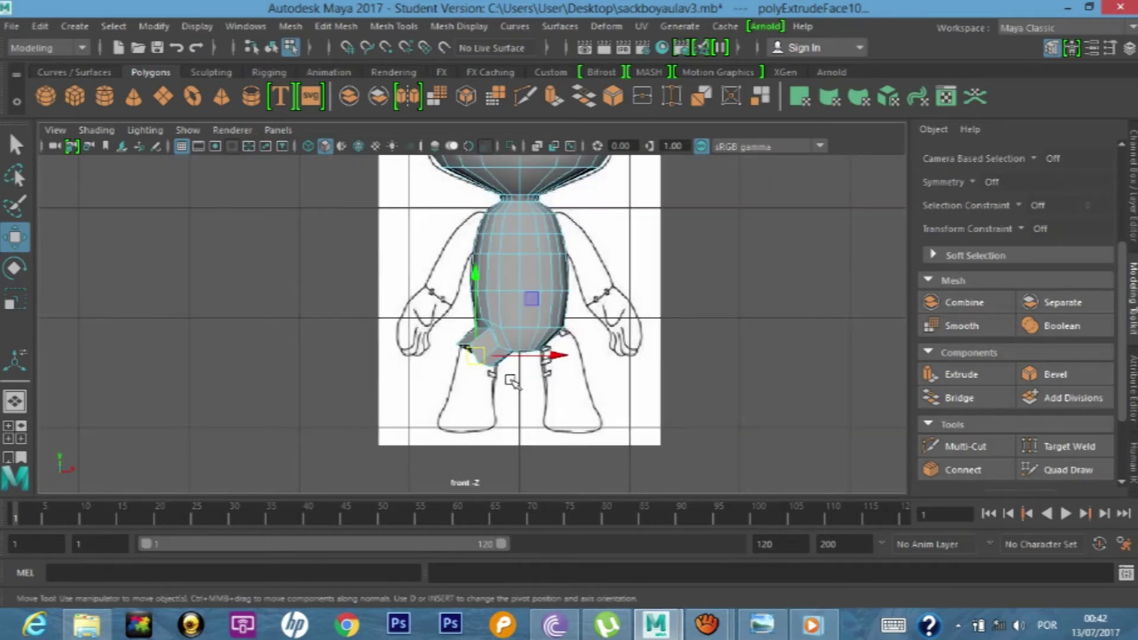
scroll(510, 381, "up", 1)
scroll(498, 384, "up", 1)
scroll(486, 388, "up", 1)
scroll(483, 387, "up", 1)
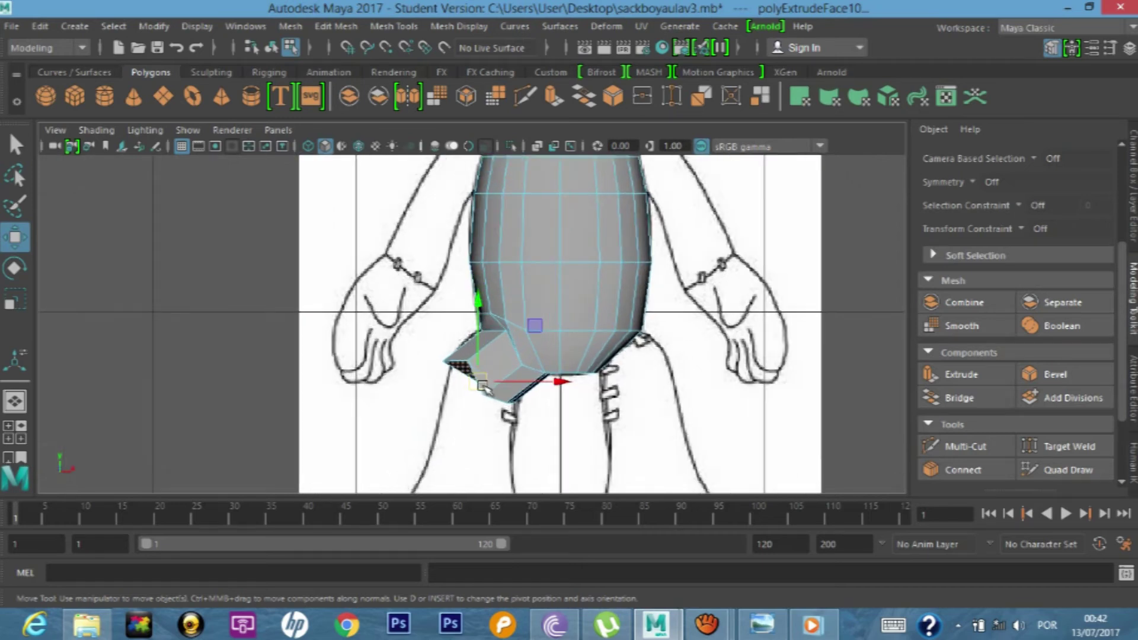
middle_click_drag(469, 403, 422, 417)
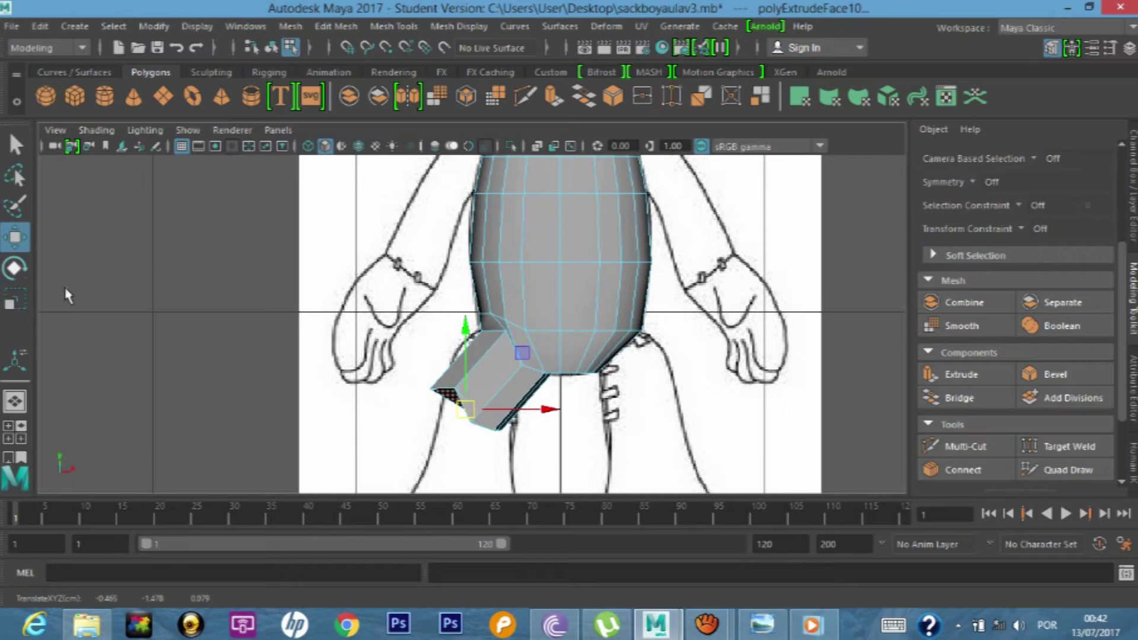
left_click(15, 268)
left_click_drag(492, 341, 455, 342)
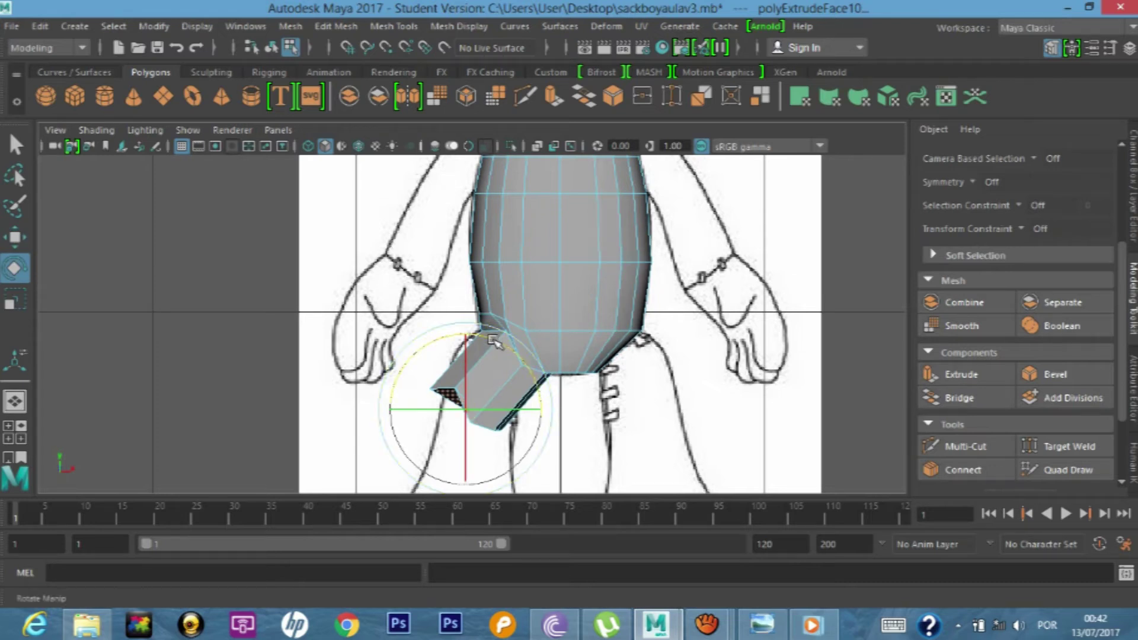
left_click_drag(455, 342, 470, 342)
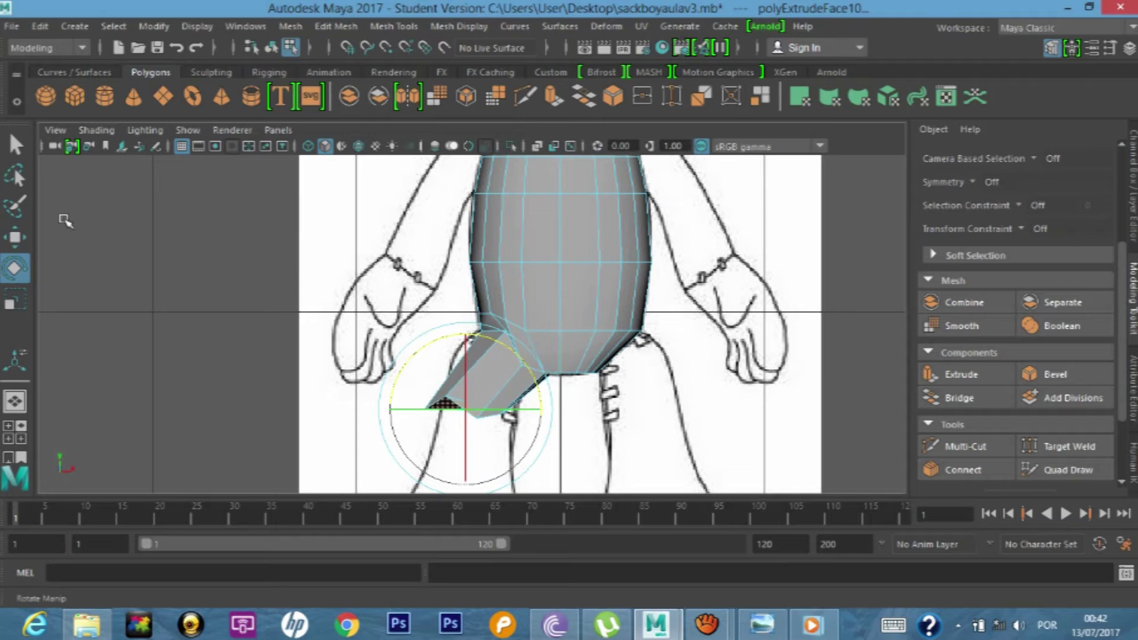
- Flatten the extruded face vertically with Scale and save the scene
left_click(22, 300)
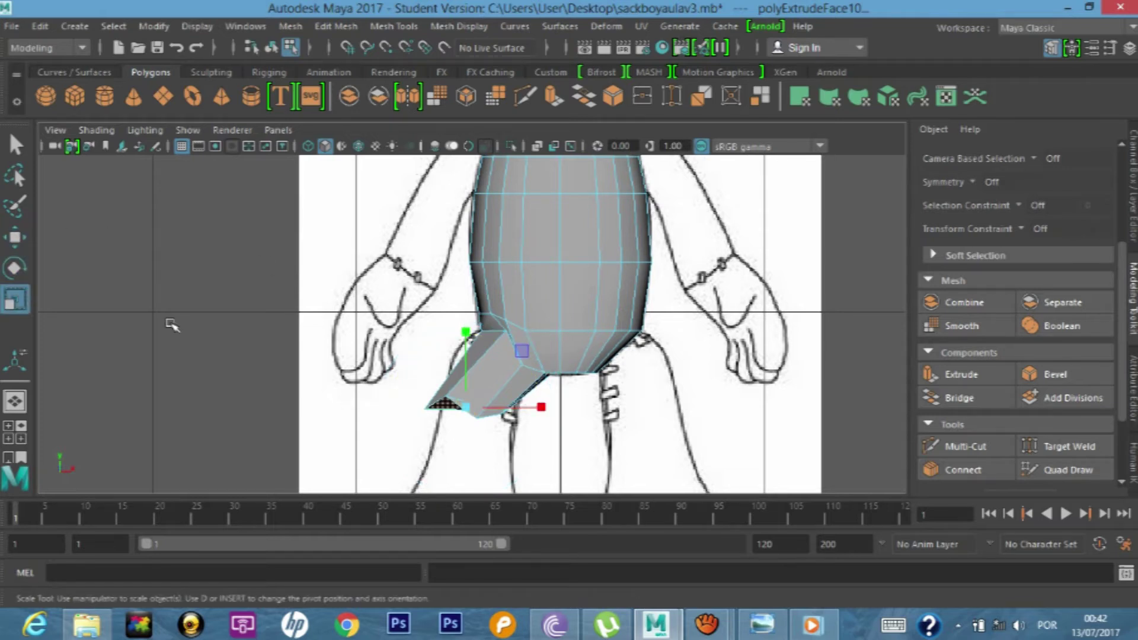
left_click_drag(462, 330, 464, 395)
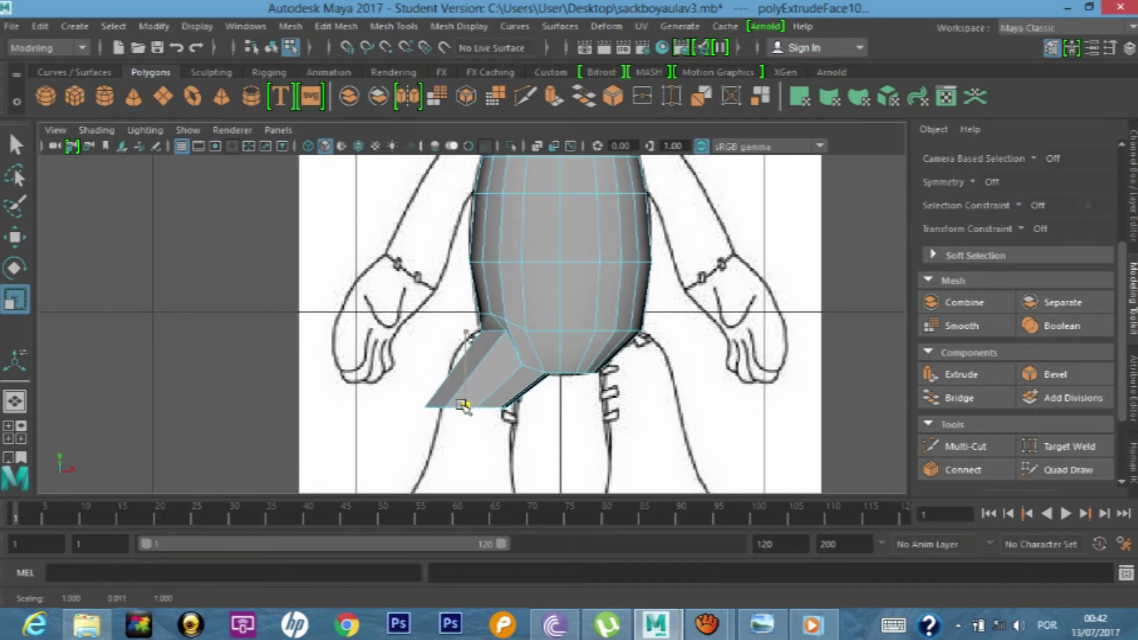
left_click_drag(464, 408, 464, 408)
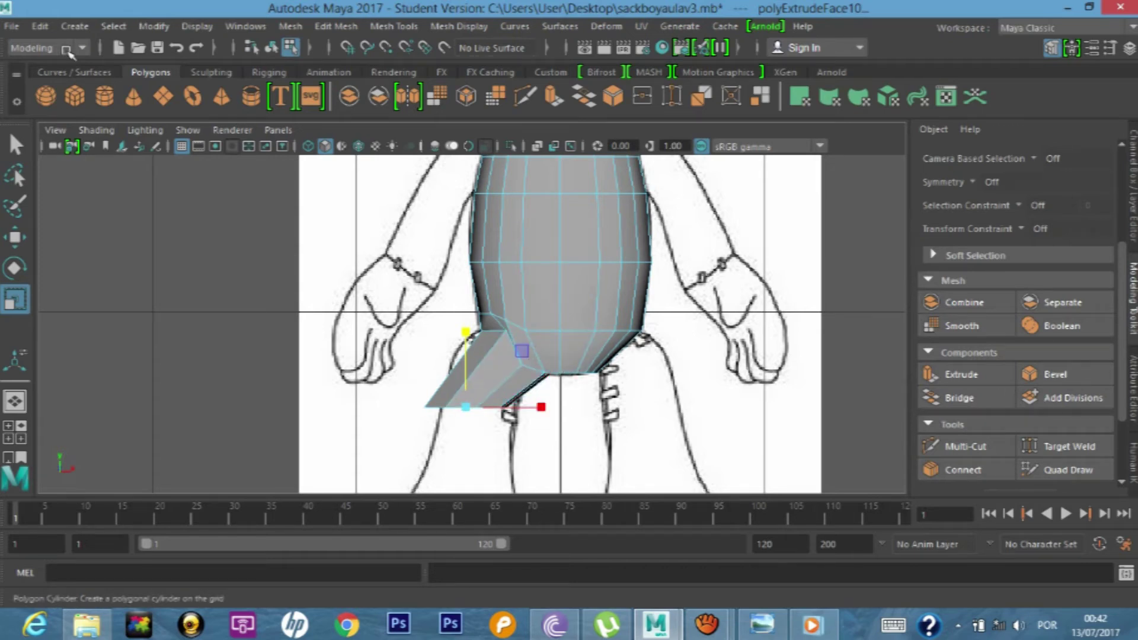
key("ctrl+s")
- Angle the extruded face toward the leg outline and shift it up and right
left_click(14, 268)
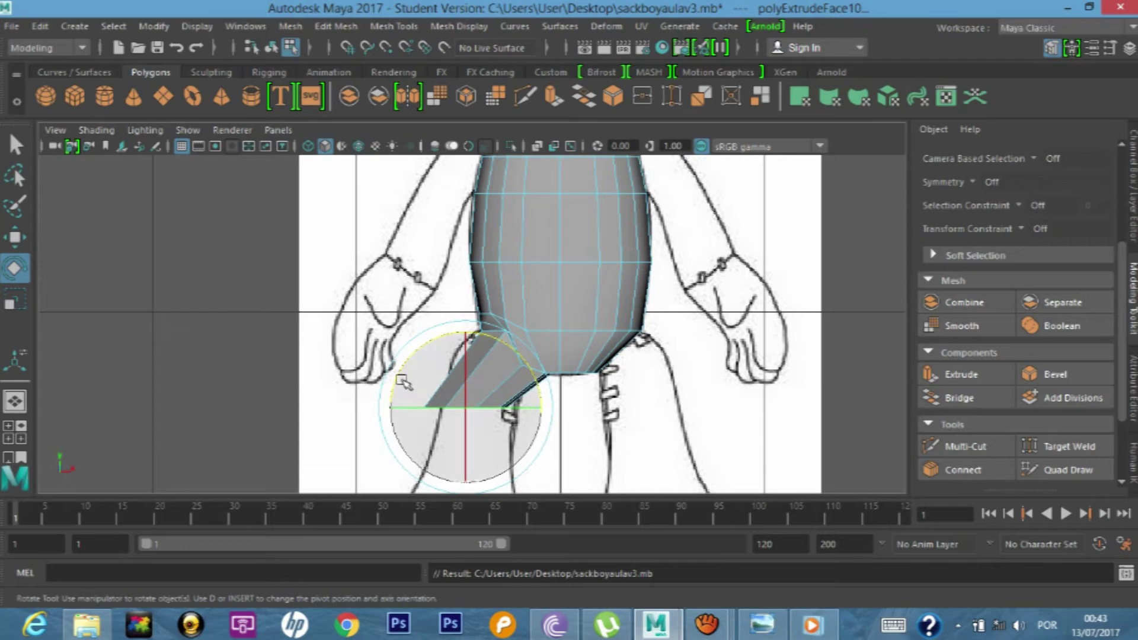
left_click_drag(397, 380, 434, 340)
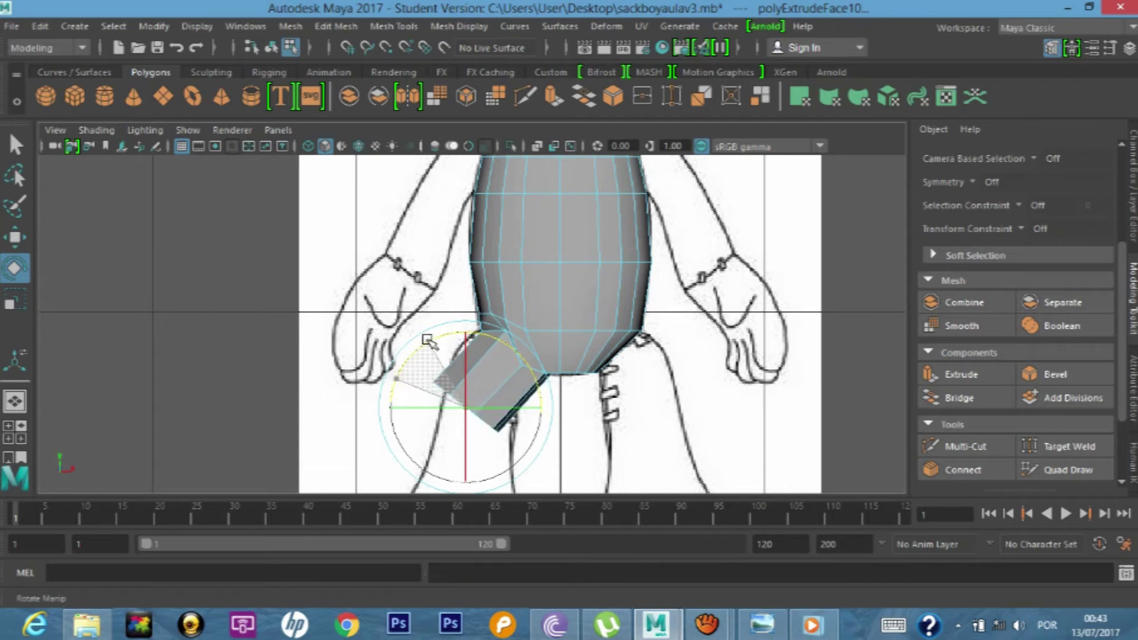
left_click_drag(433, 339, 431, 342)
left_click(15, 238)
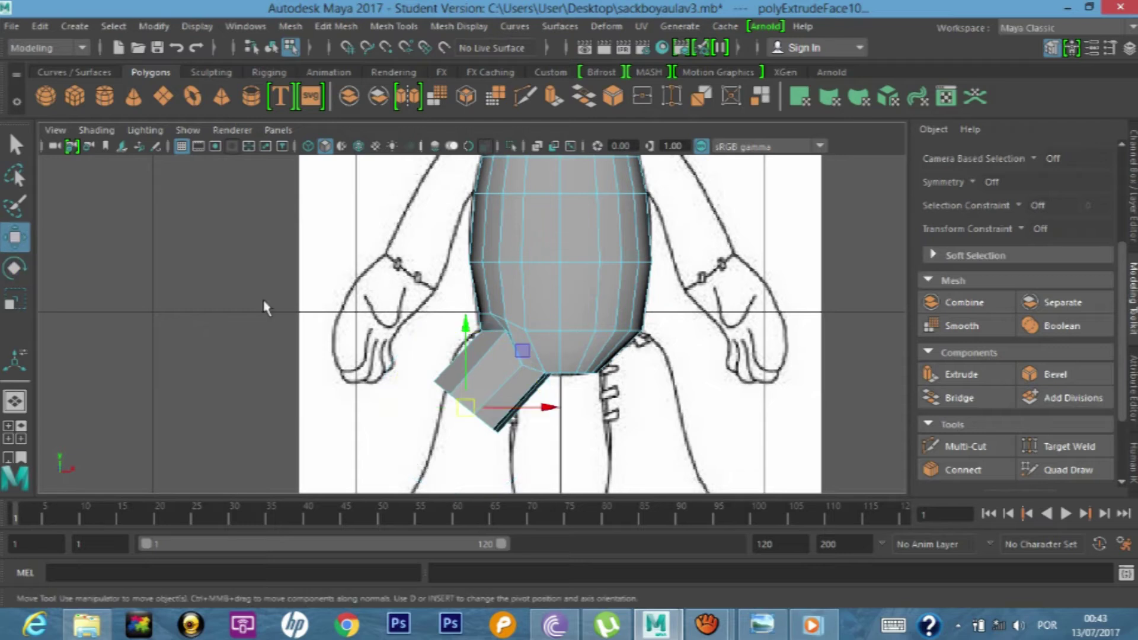
left_click_drag(473, 399, 489, 372)
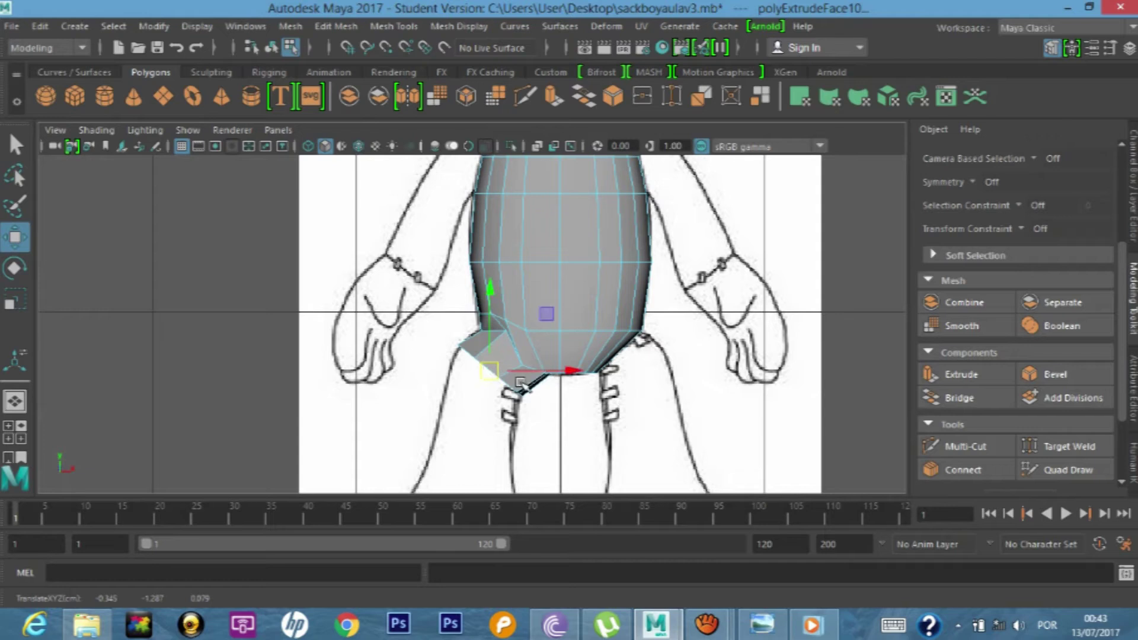
scroll(516, 391, "up", 3)
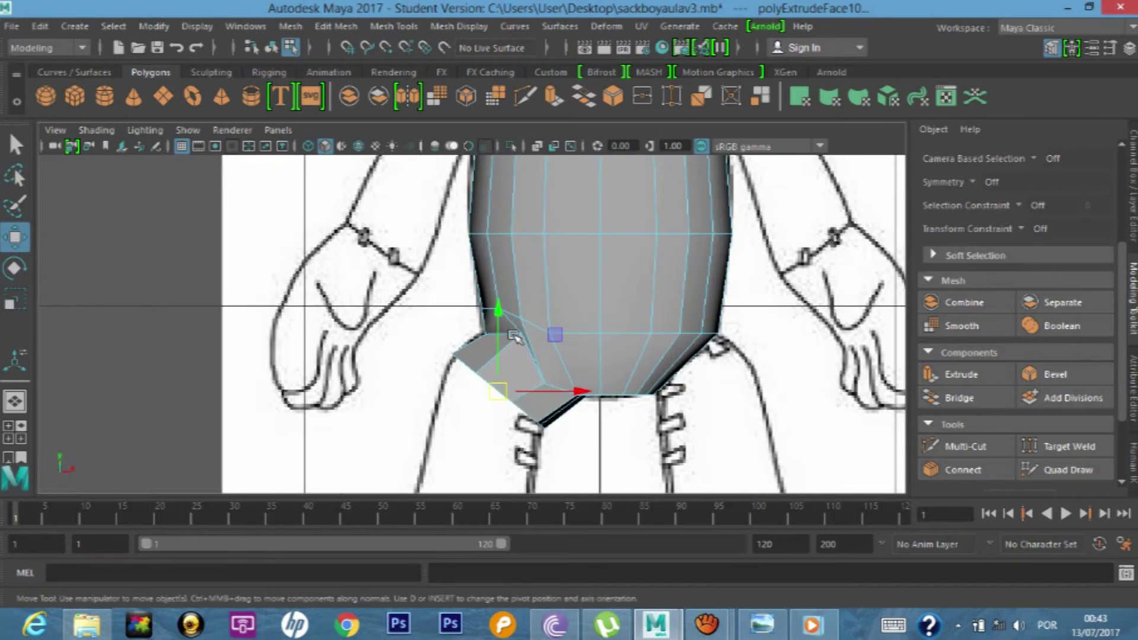
- Scale the bottom vertices slightly closer together, then extrude a new leg segment
key("e")
key("r")
left_click_drag(575, 390, 579, 397)
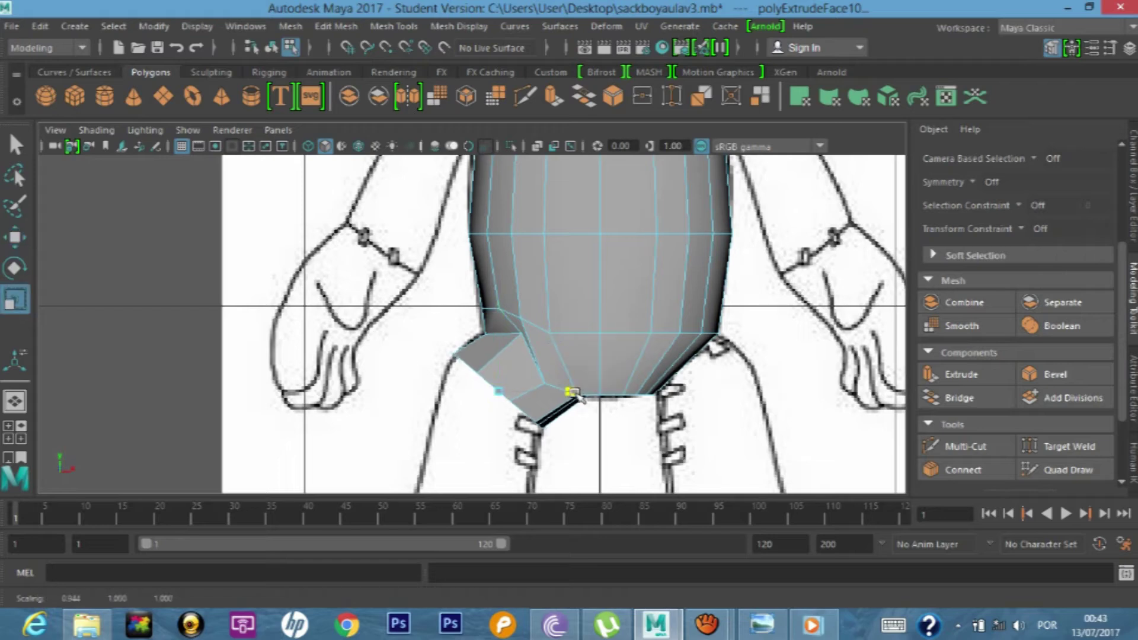
key("w")
scroll(526, 299, "down", 3)
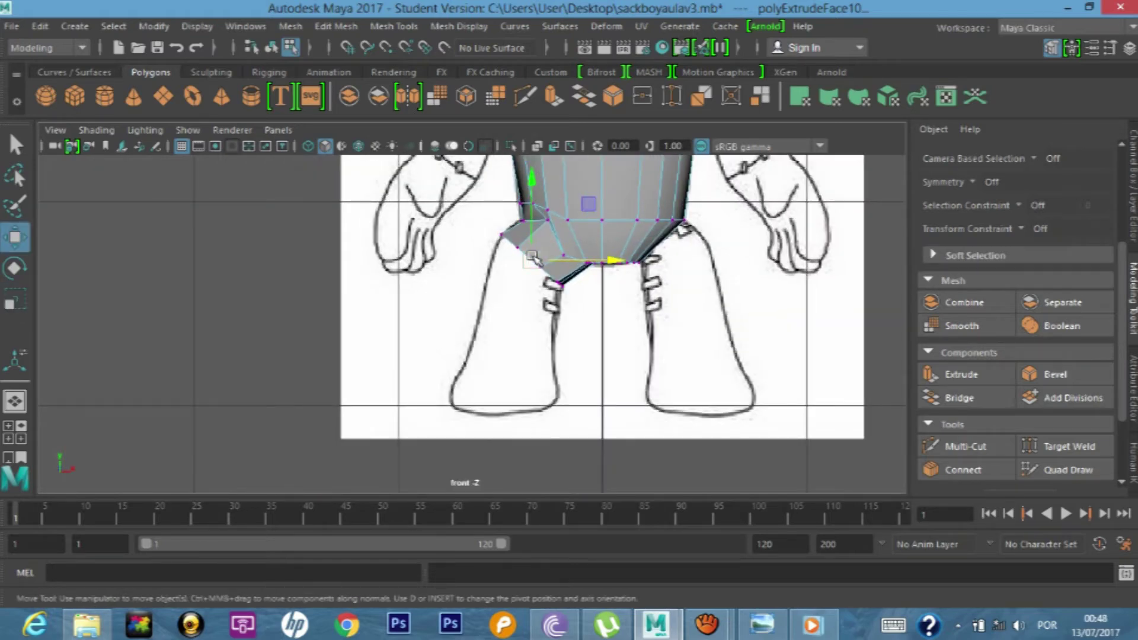
scroll(533, 256, "up", 1)
key("ctrl+e")
- Pull the new extrusion down, shift it left and tilt it to follow the leg
left_click_drag(539, 243, 540, 278)
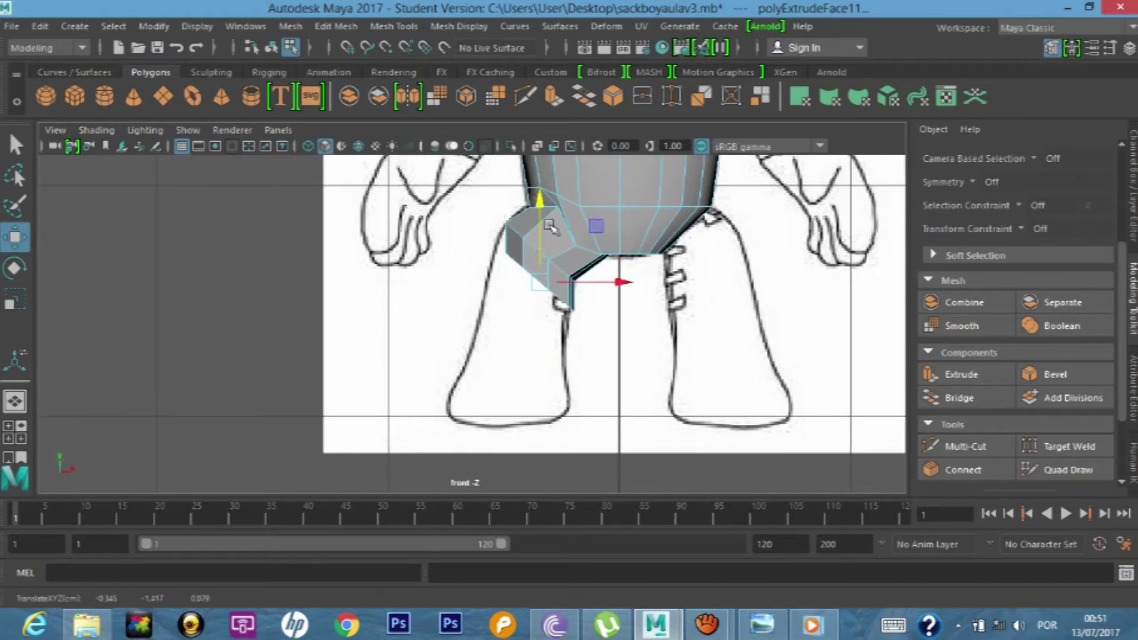
left_click_drag(626, 283, 614, 284)
left_click(15, 268)
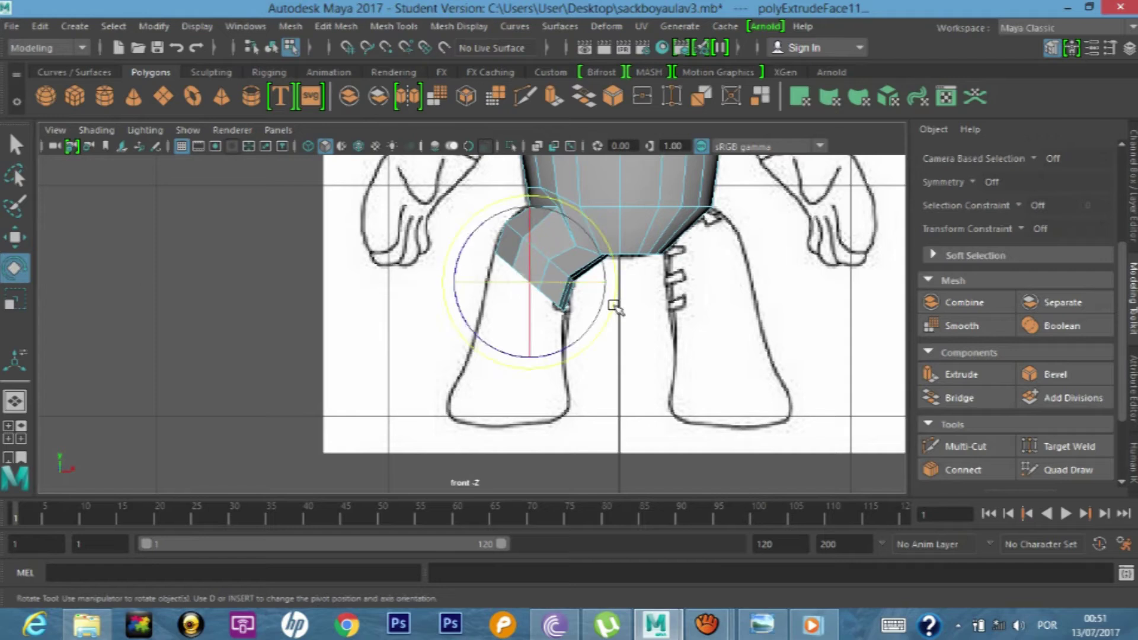
left_click_drag(609, 315, 630, 269)
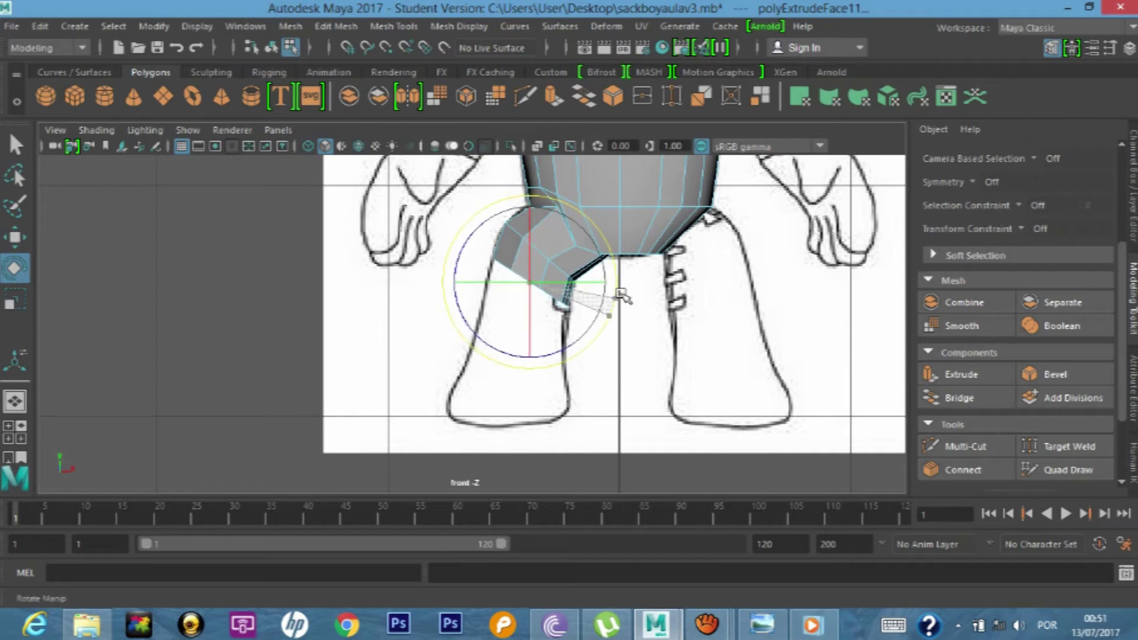
key("w")
left_click_drag(529, 203, 528, 212)
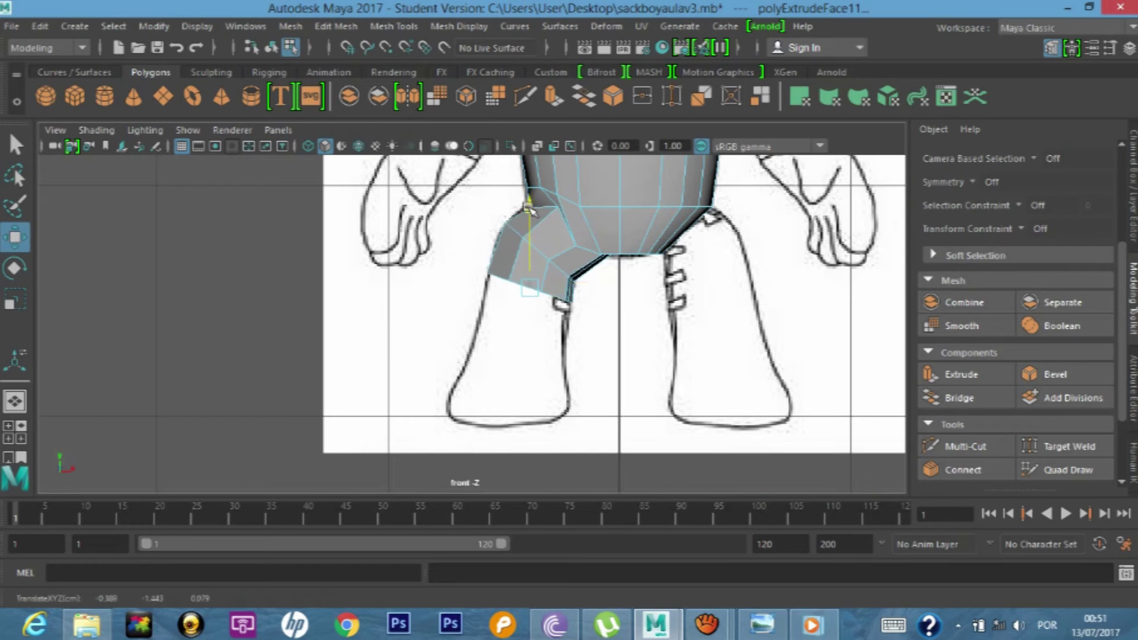
left_click_drag(617, 293, 616, 292)
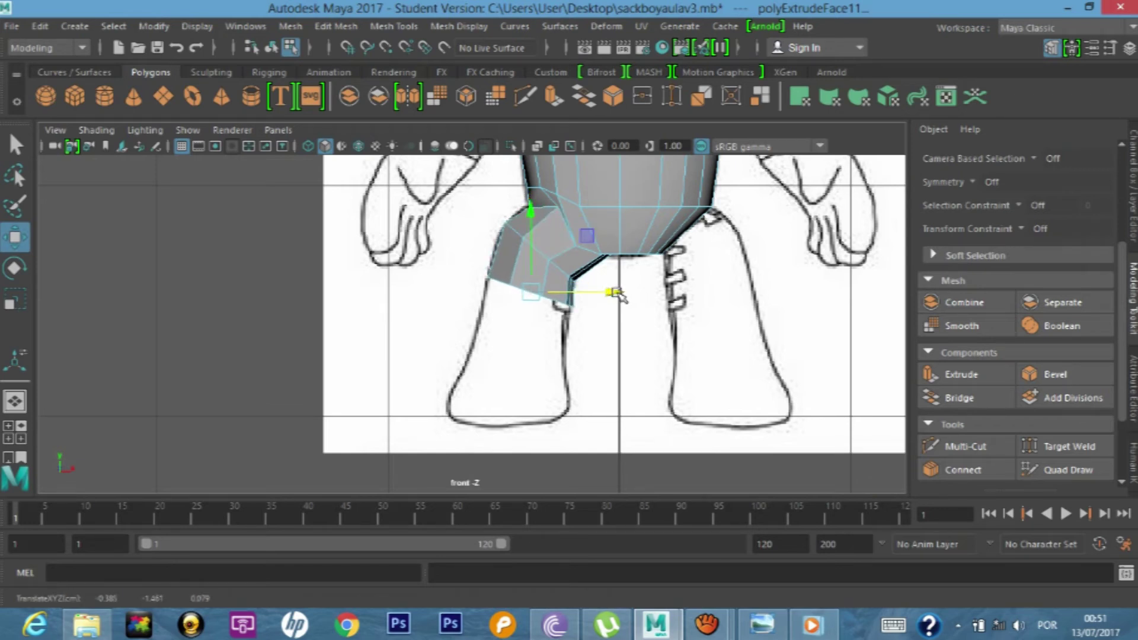
- Extrude another leg segment, pull it down, shift it left and tilt it
key("ctrl+e")
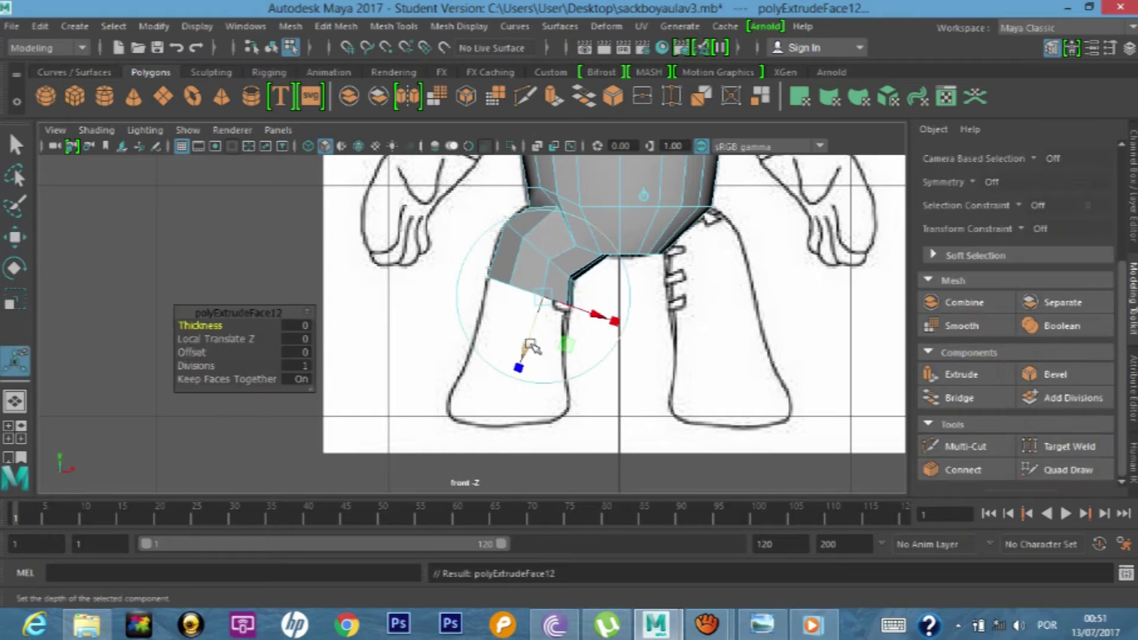
left_click(15, 237)
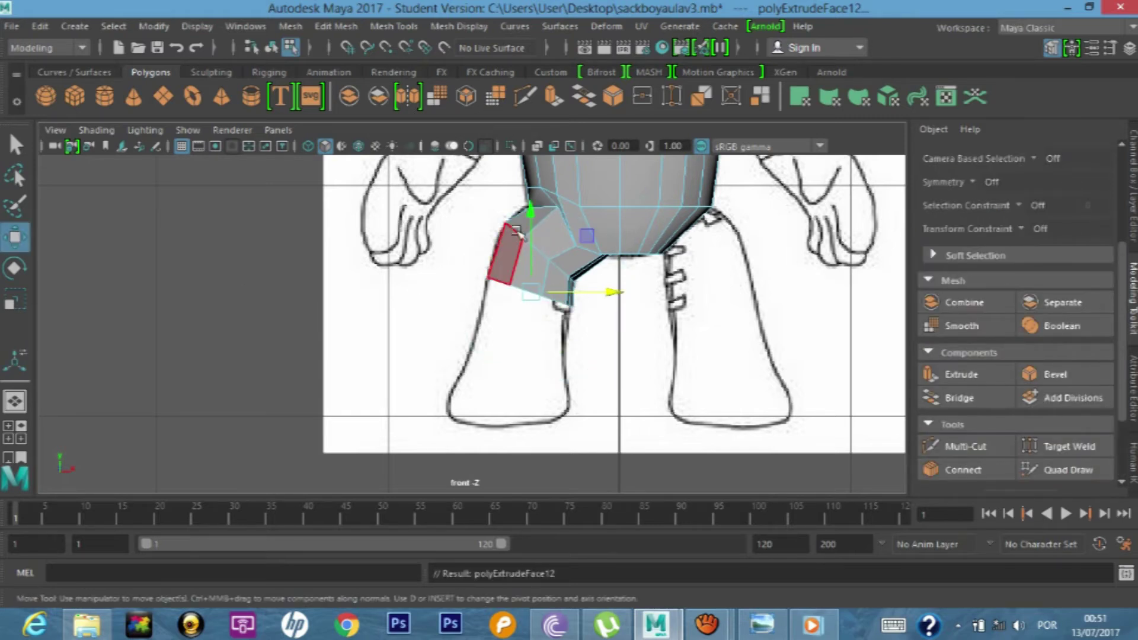
left_click_drag(530, 209, 529, 256)
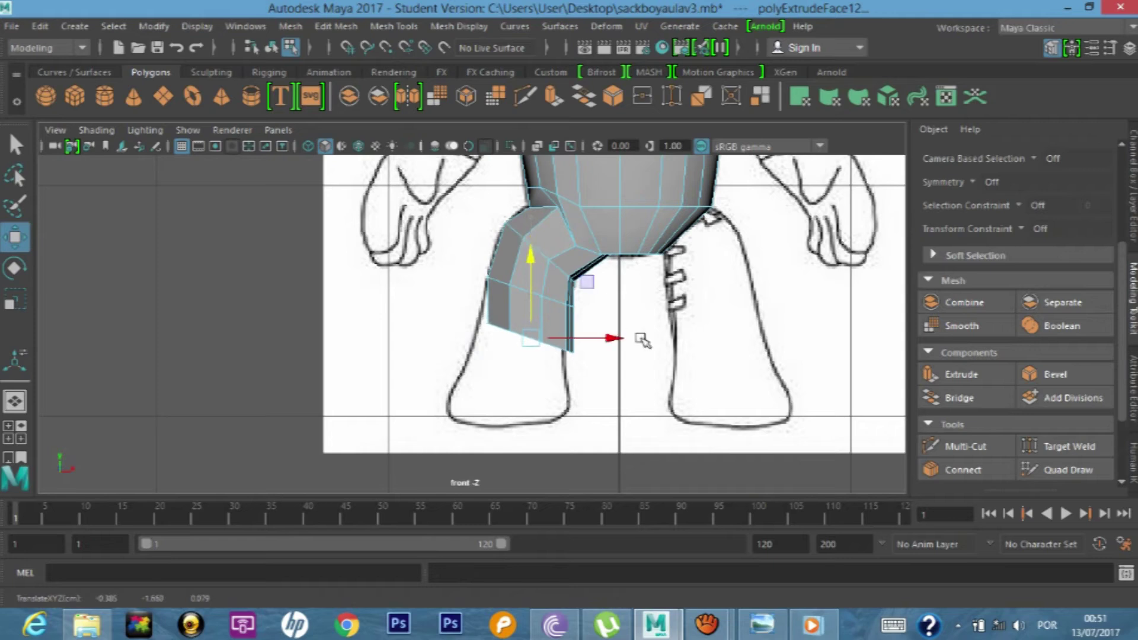
left_click_drag(614, 340, 605, 340)
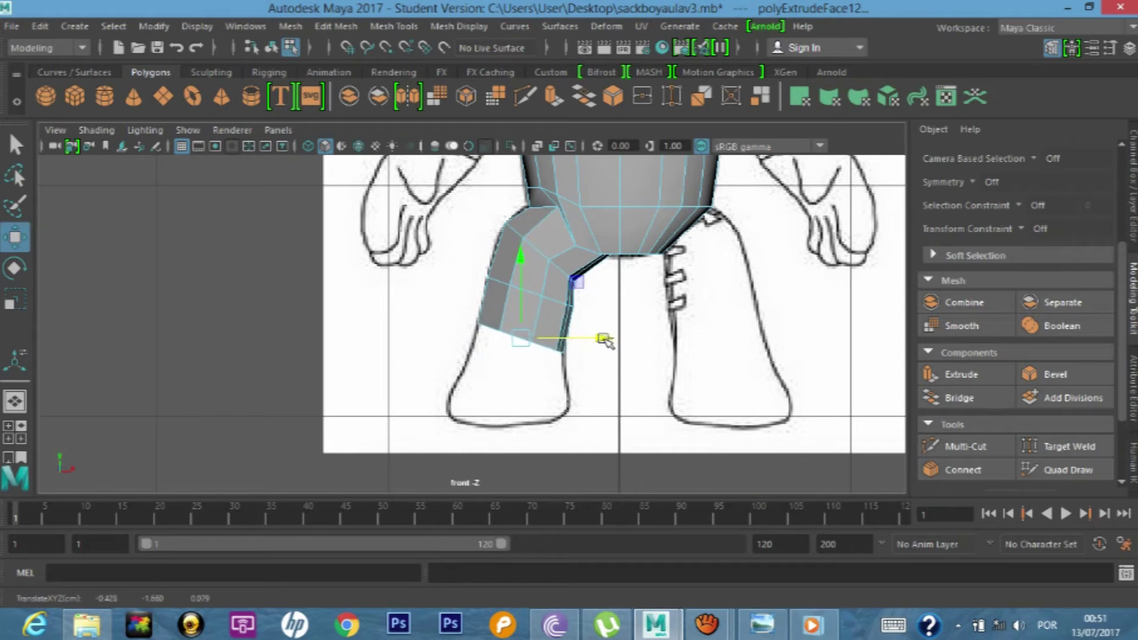
left_click(15, 268)
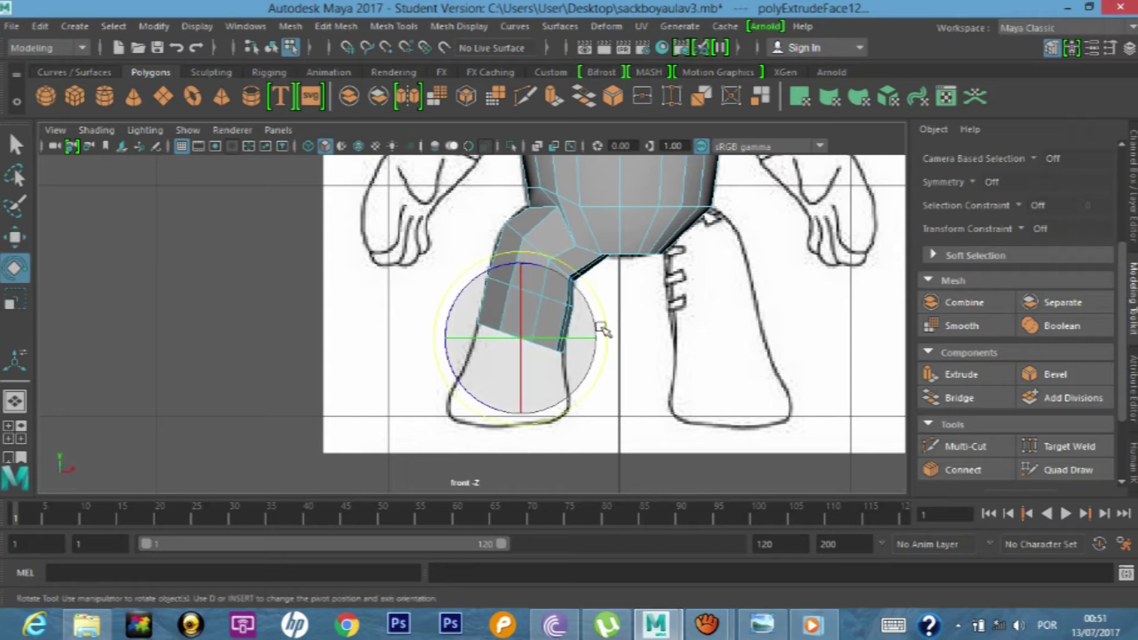
left_click_drag(600, 328, 606, 309)
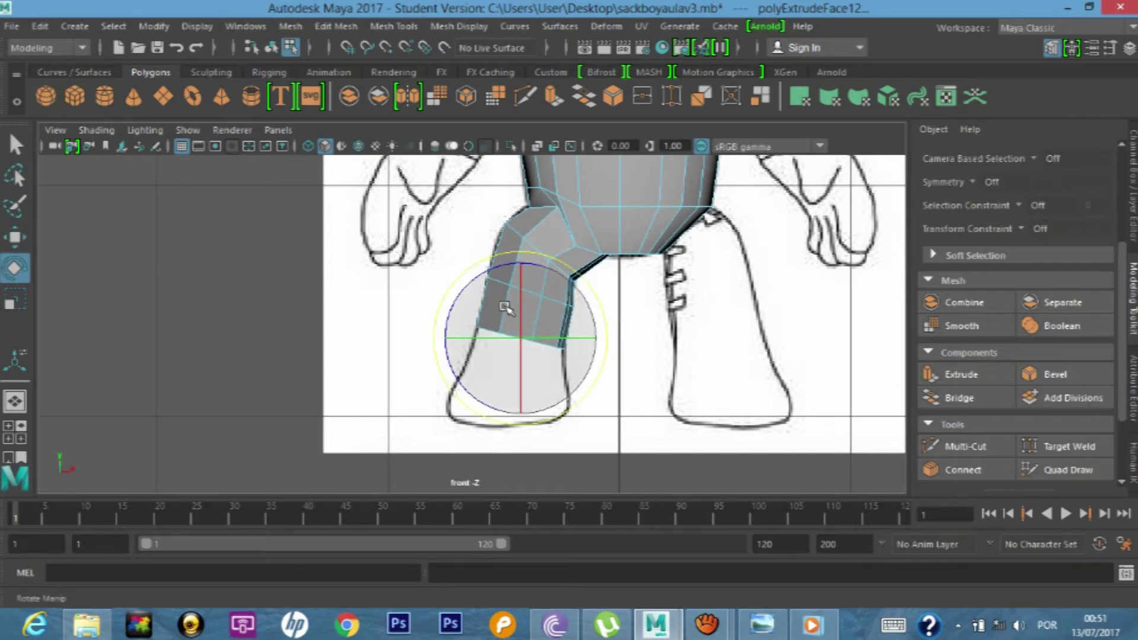
- Extrude a segment down toward the foot and rotate its bottom face flat
key("ctrl+e")
left_click_drag(516, 407, 516, 440)
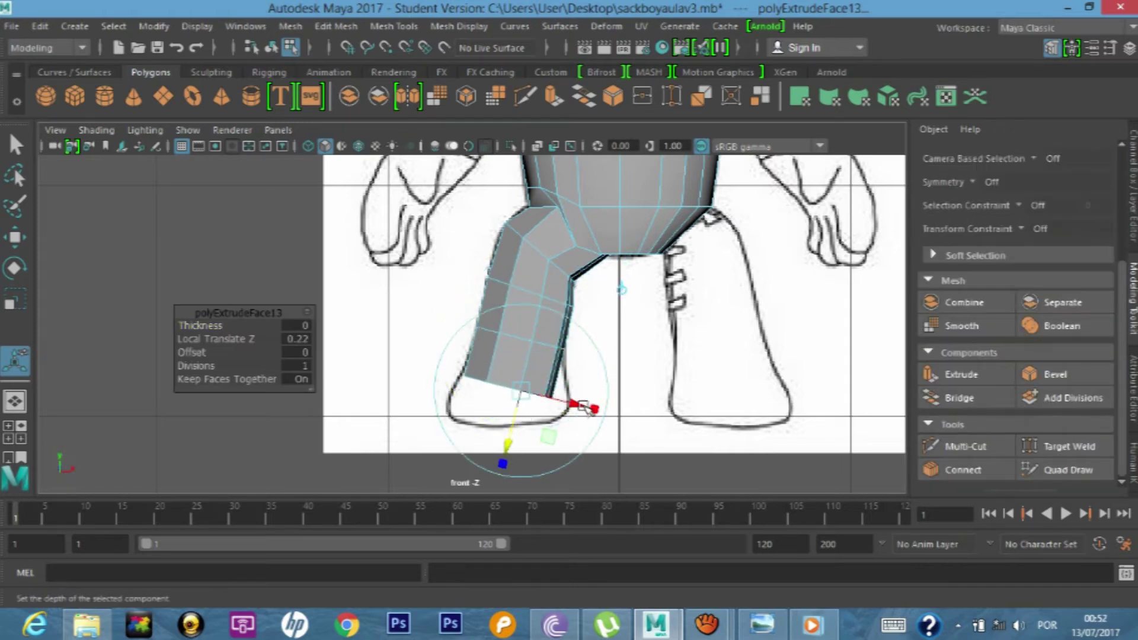
left_click_drag(587, 408, 601, 409)
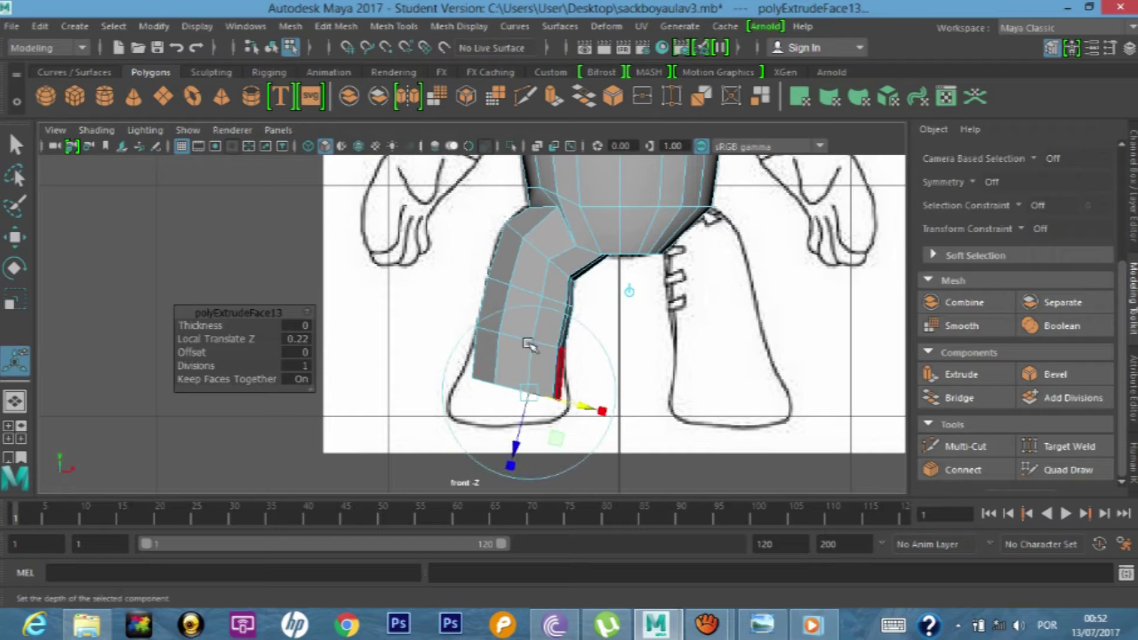
left_click(14, 268)
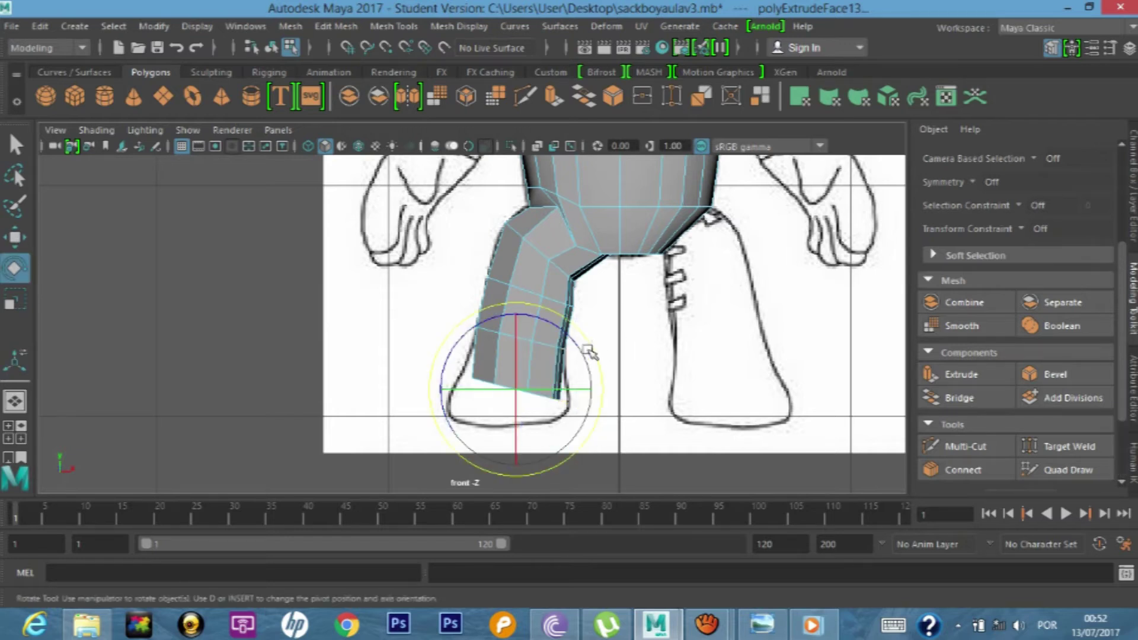
left_click_drag(586, 355, 577, 347)
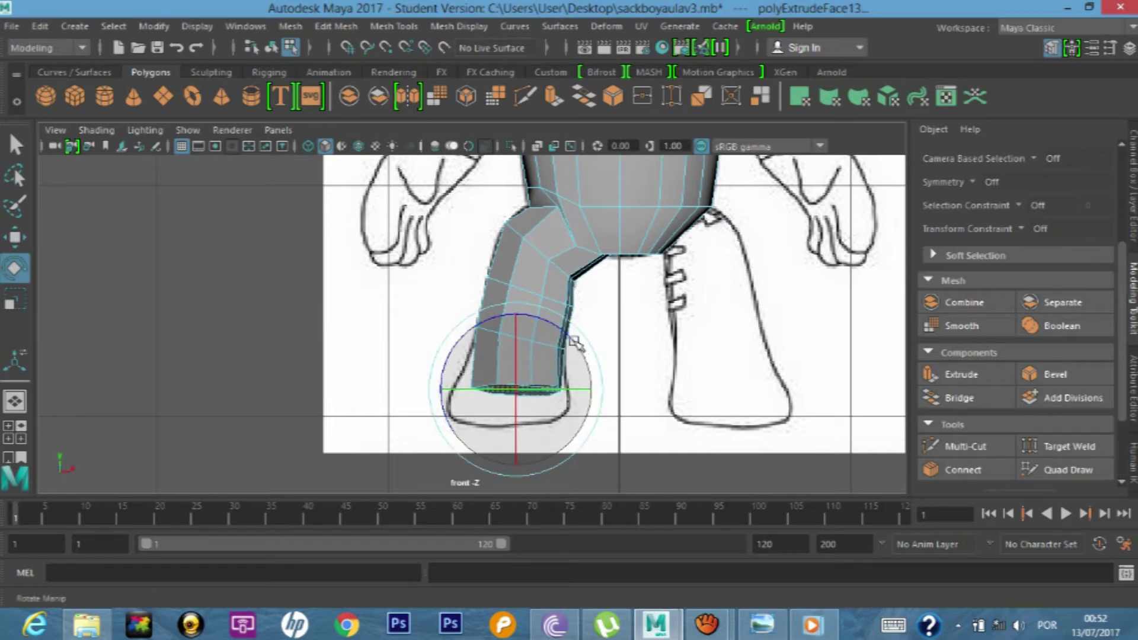
left_click_drag(576, 347, 593, 347)
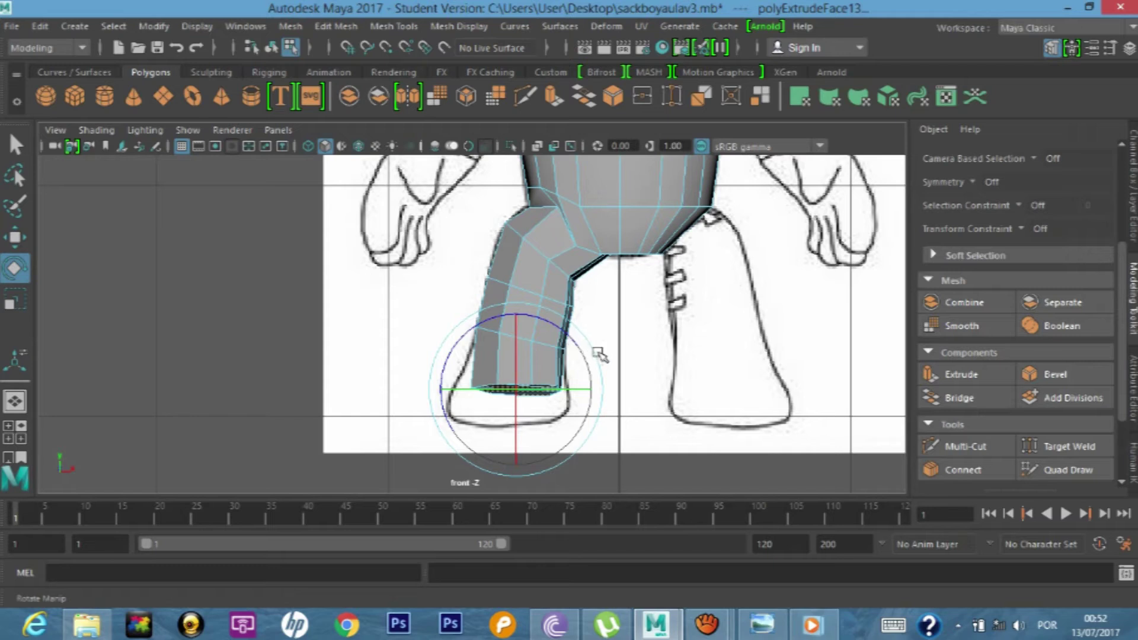
key("ctrl+z")
left_click_drag(596, 352, 587, 332)
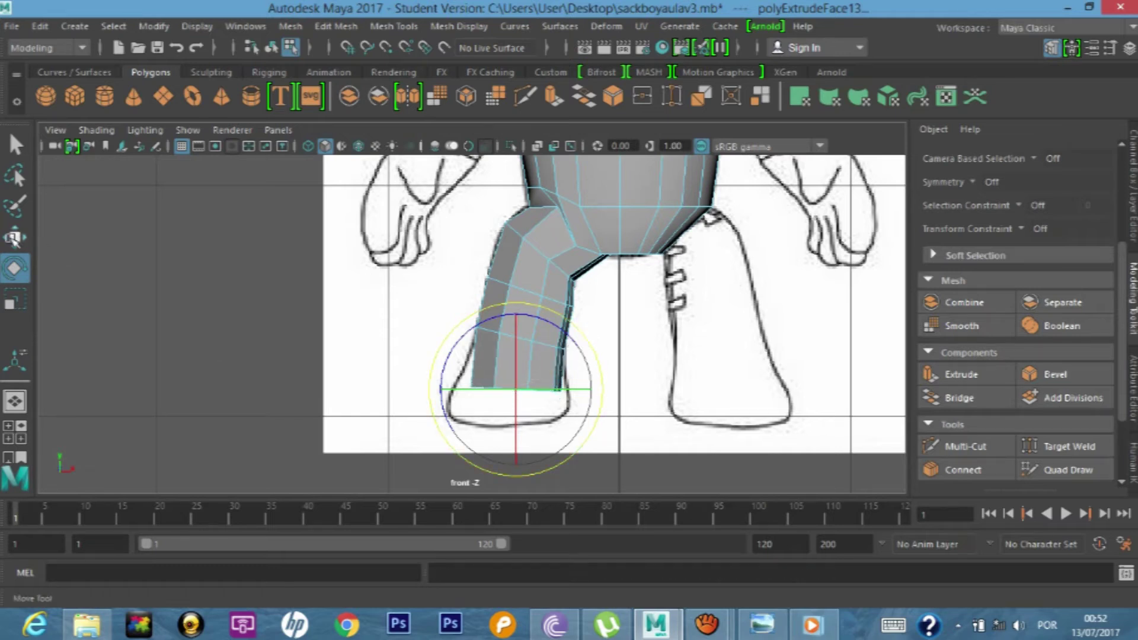
- Widen the leg's bottom face horizontally, then extrude it again
left_click(15, 303)
left_click_drag(591, 389, 610, 386)
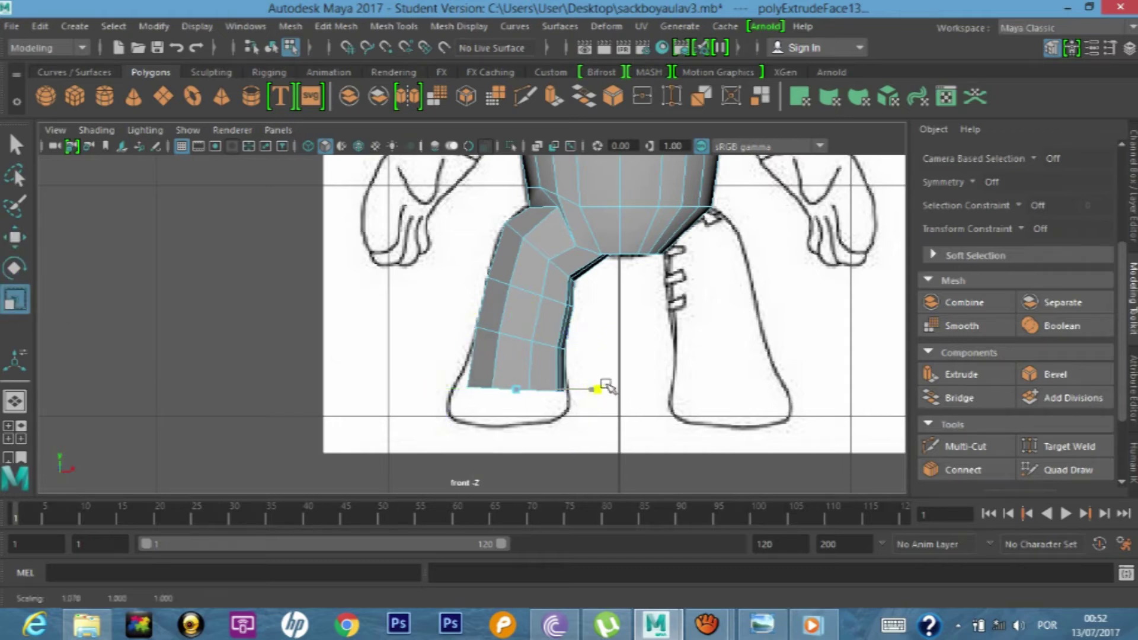
left_click_drag(611, 387, 614, 386)
left_click(15, 237)
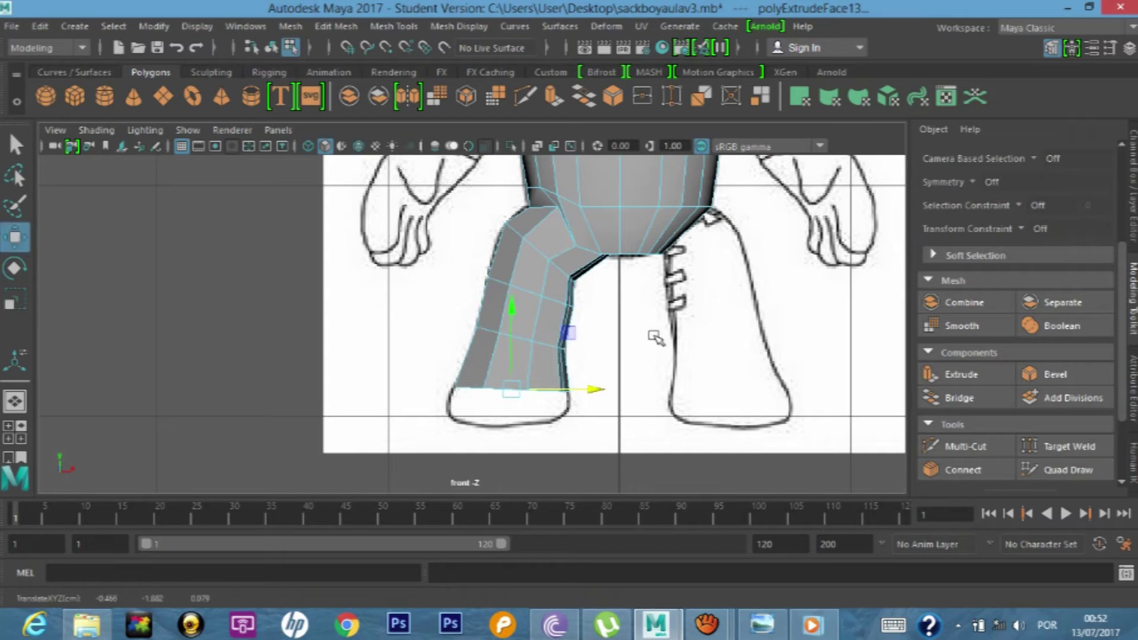
scroll(580, 315, "up", 2)
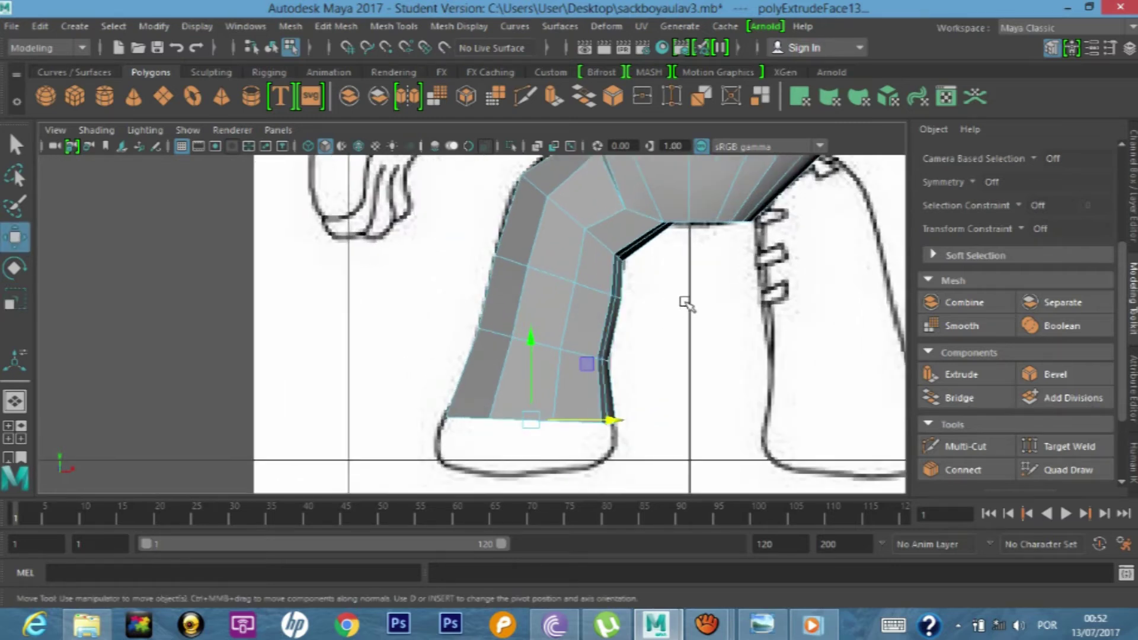
scroll(634, 299, "up", 2)
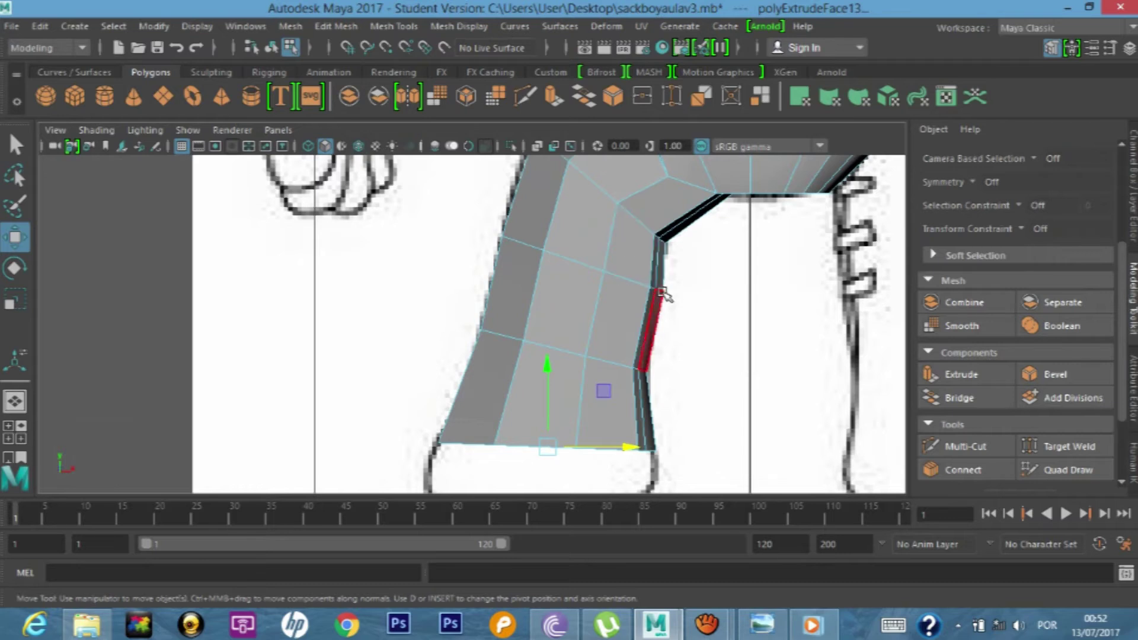
scroll(669, 332, "down", 4)
scroll(506, 365, "up", 1)
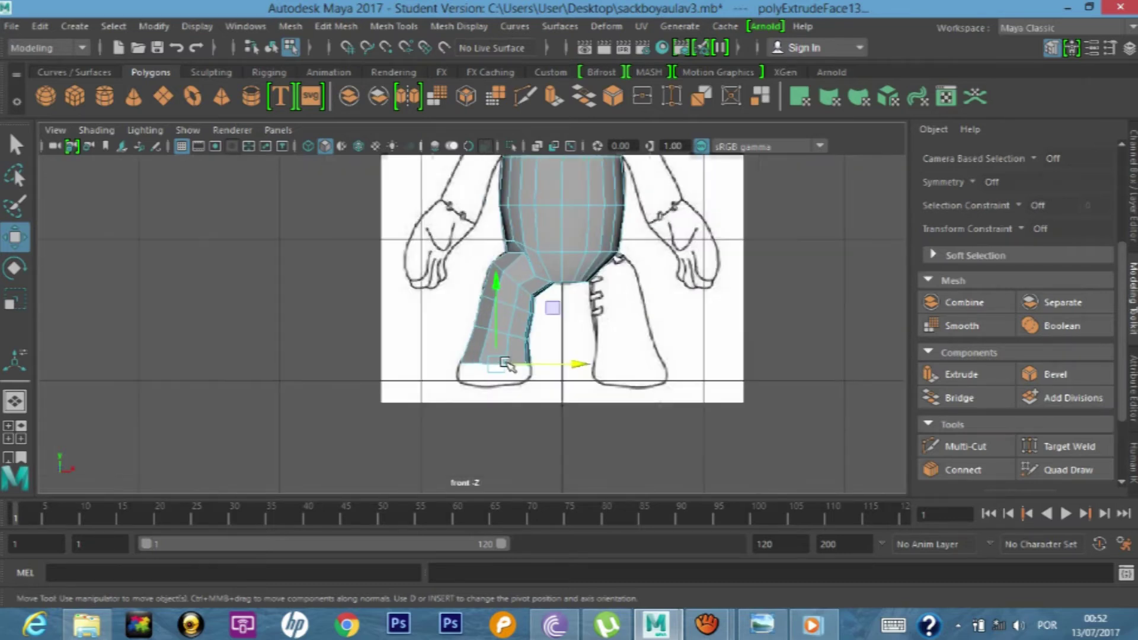
key("ctrl+e")
- Pull the extruded face down and adjust its horizontal scale
left_click_drag(505, 435, 506, 428)
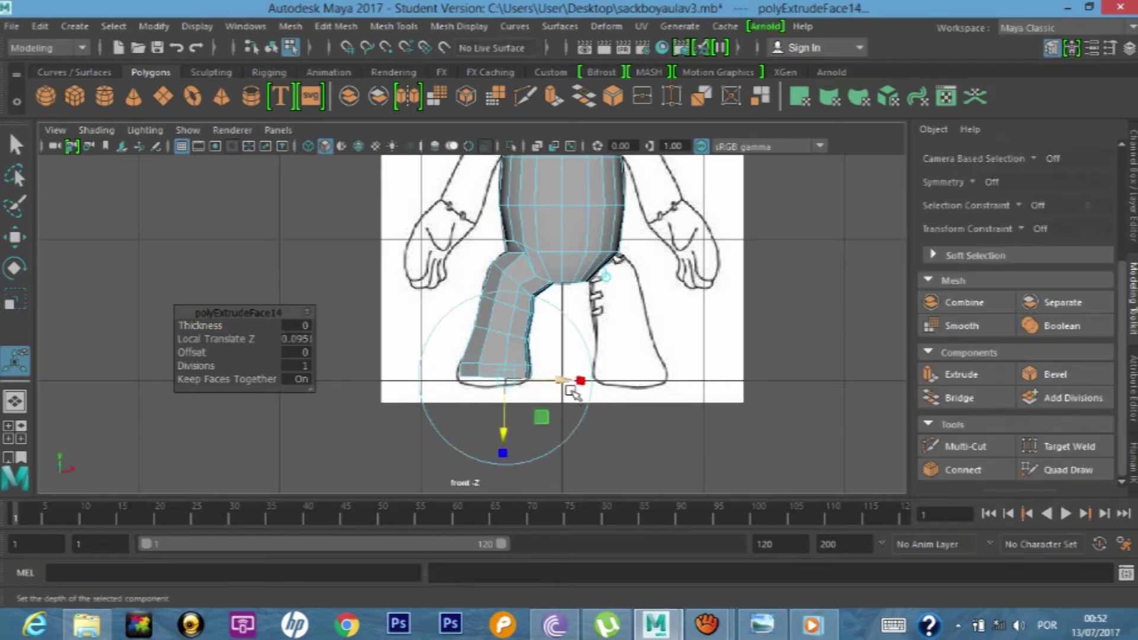
left_click_drag(581, 382, 555, 381)
scroll(524, 378, "up", 2)
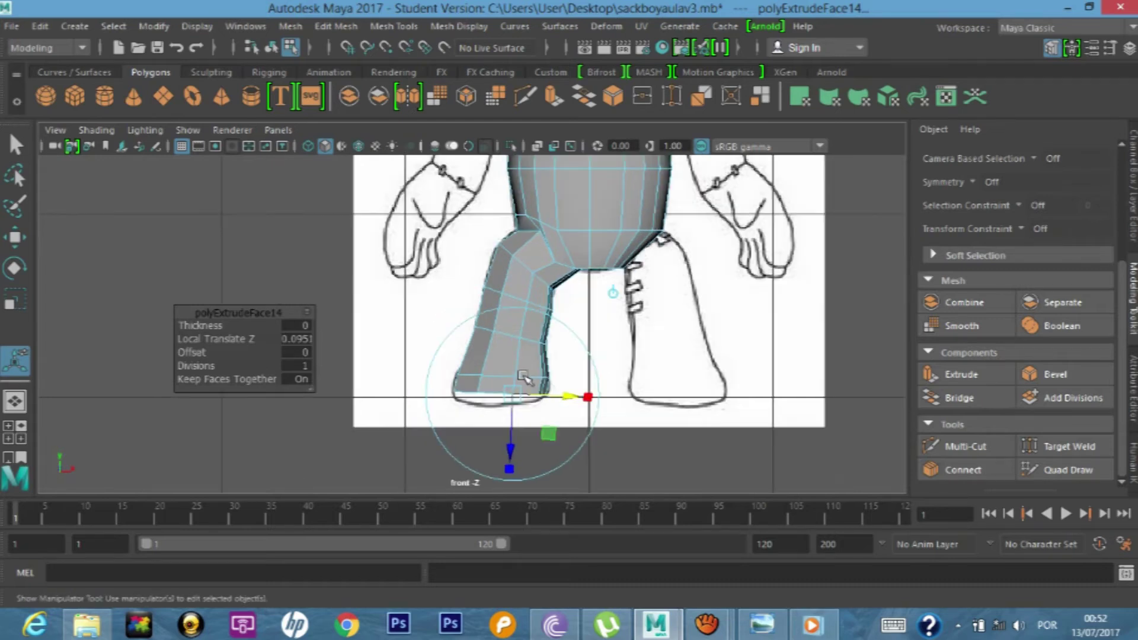
left_click(588, 397)
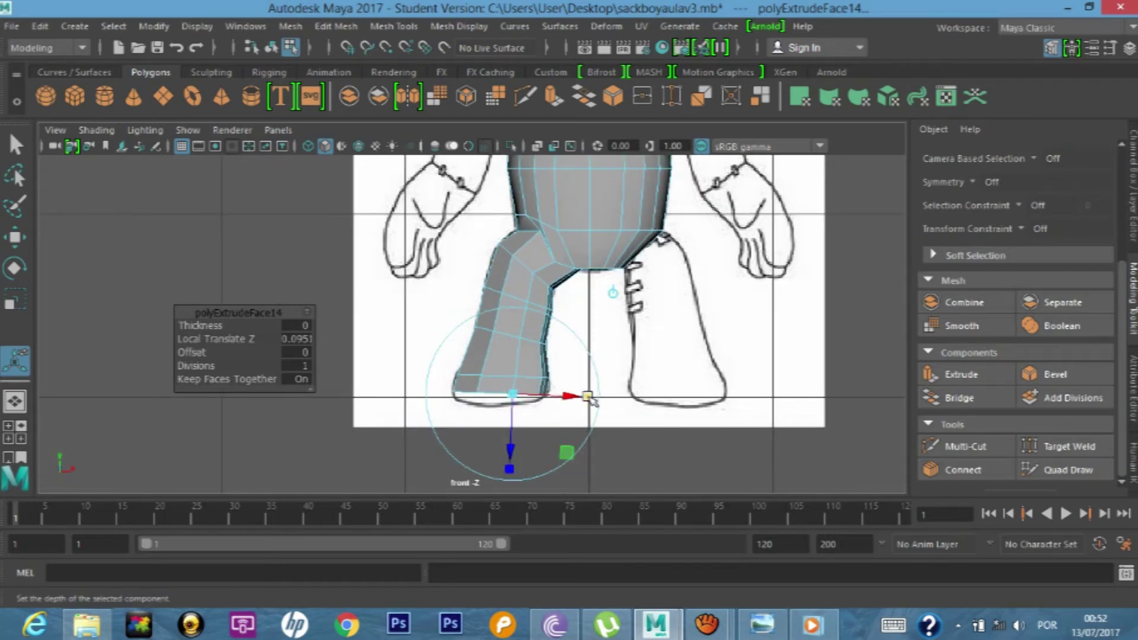
left_click(589, 397)
key("e")
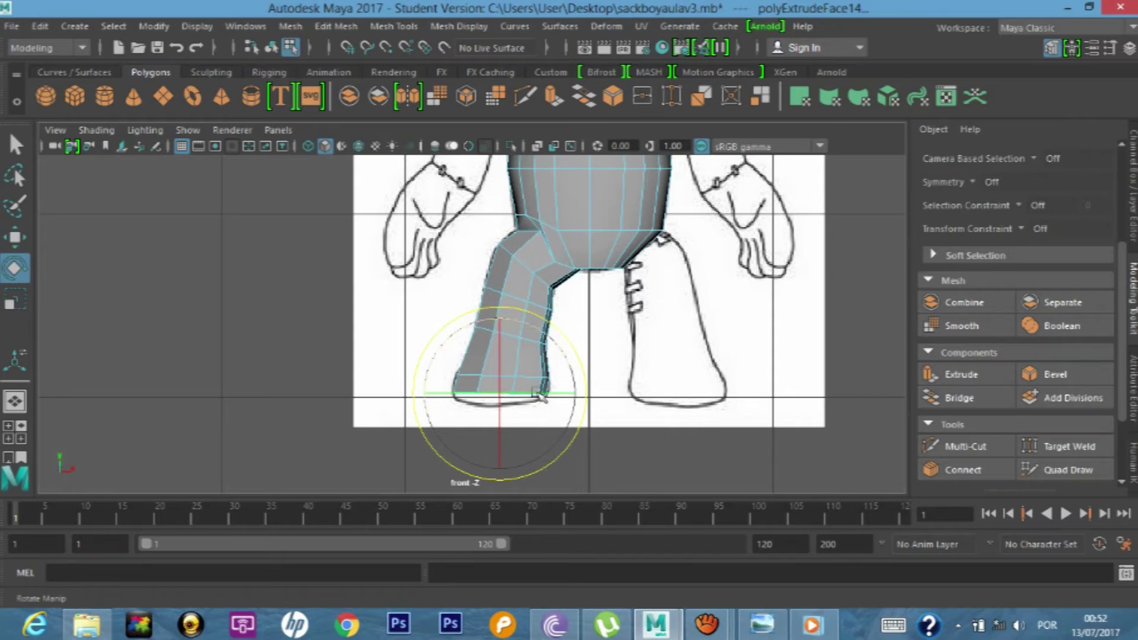
- Extrude the bottom face once more, push it down and narrow it horizontally
key("ctrl+e")
left_click_drag(513, 451, 513, 459)
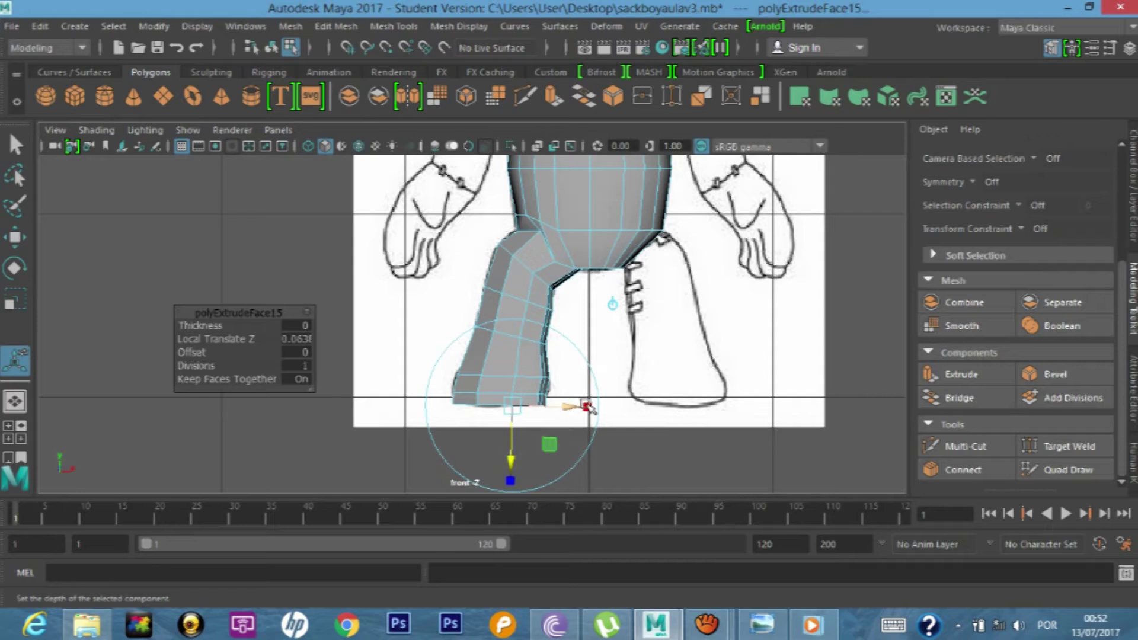
left_click_drag(581, 407, 565, 409)
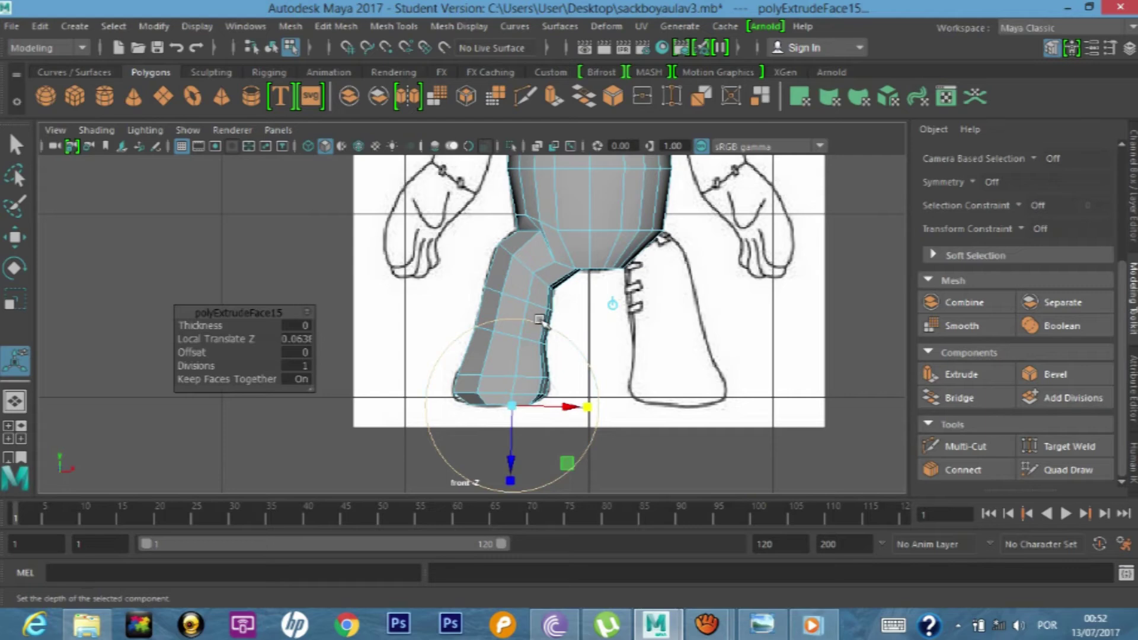
scroll(548, 325, "up", 2)
scroll(545, 320, "up", 2)
scroll(646, 301, "up", 2)
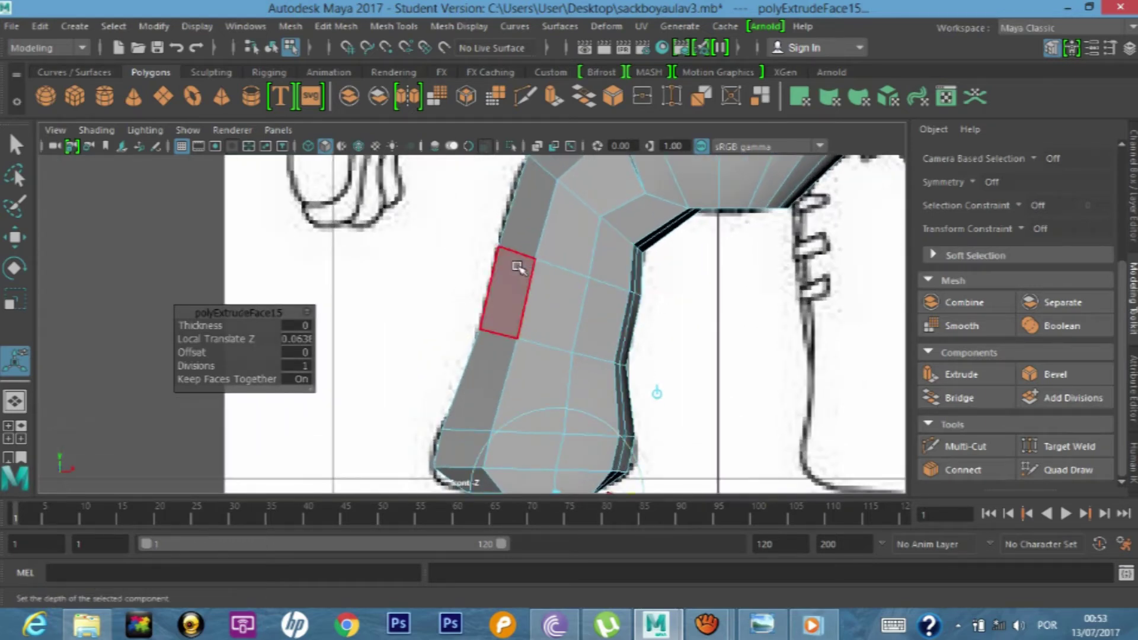
- In vertex mode, select the row near the leg's bend and scale it inward on X
right_click(519, 263)
left_click(437, 142)
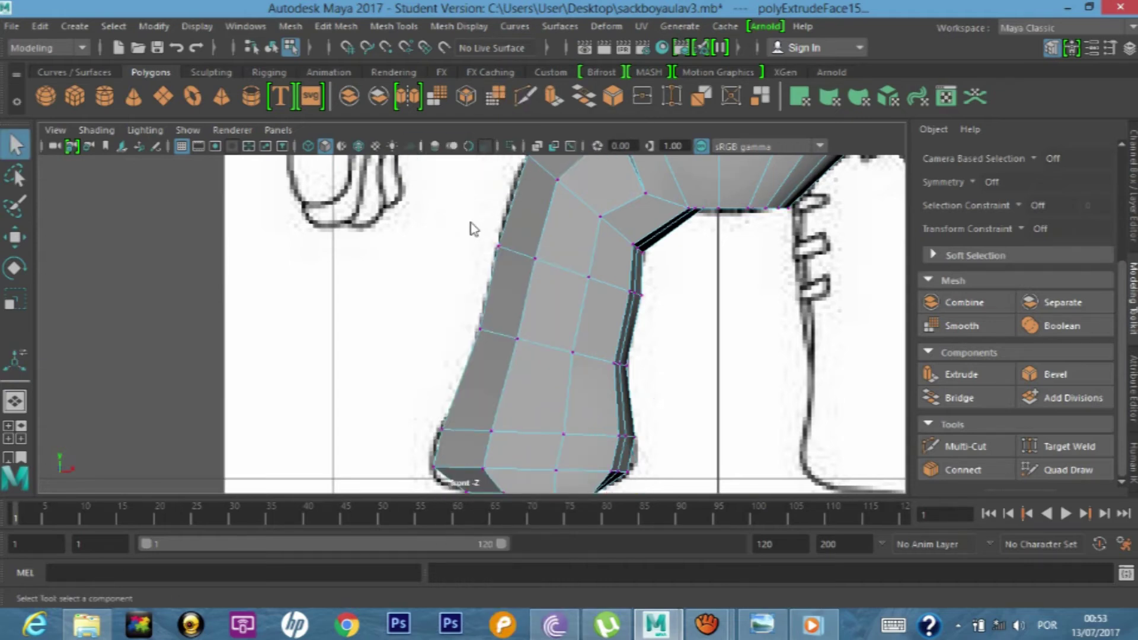
left_click_drag(644, 272, 466, 305)
left_click_drag(511, 208, 544, 279)
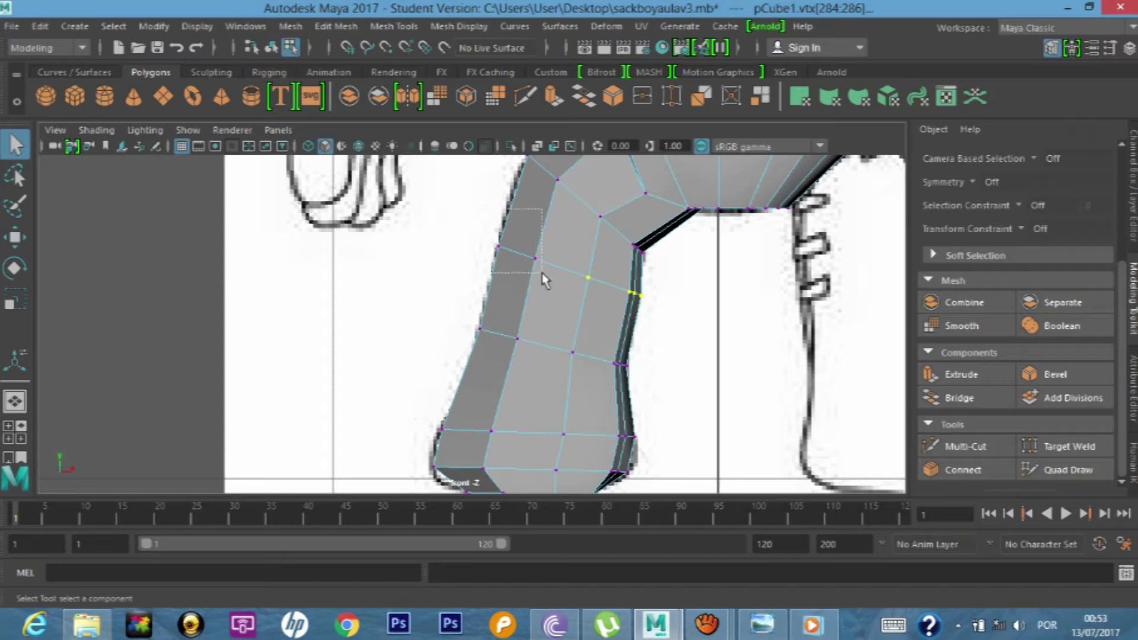
left_click(14, 238)
left_click(15, 296)
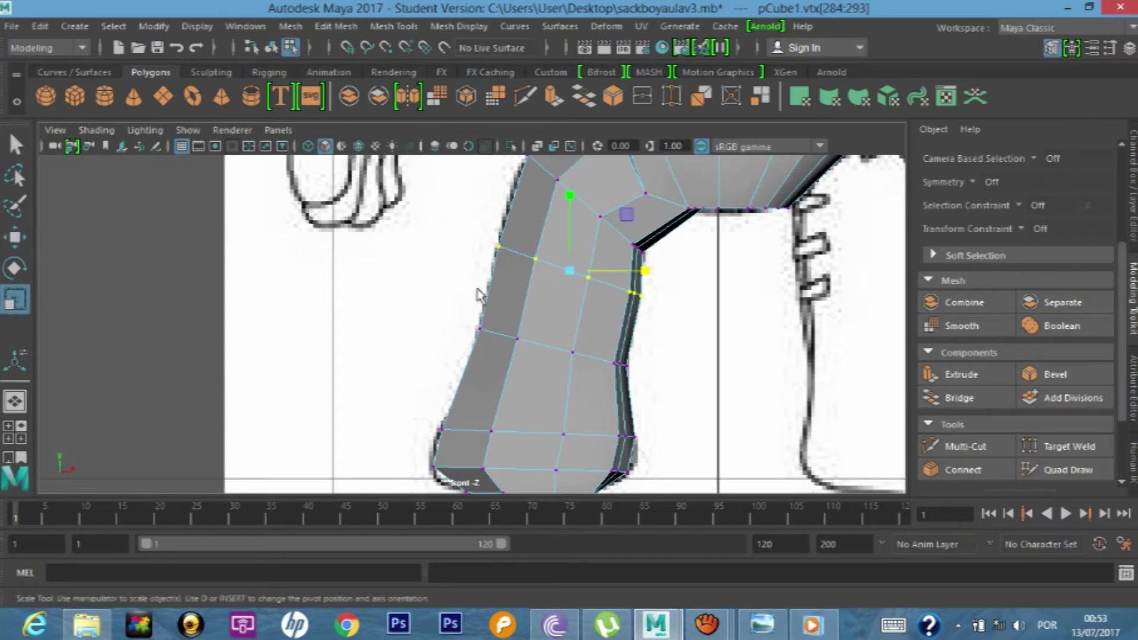
left_click_drag(645, 272, 640, 271)
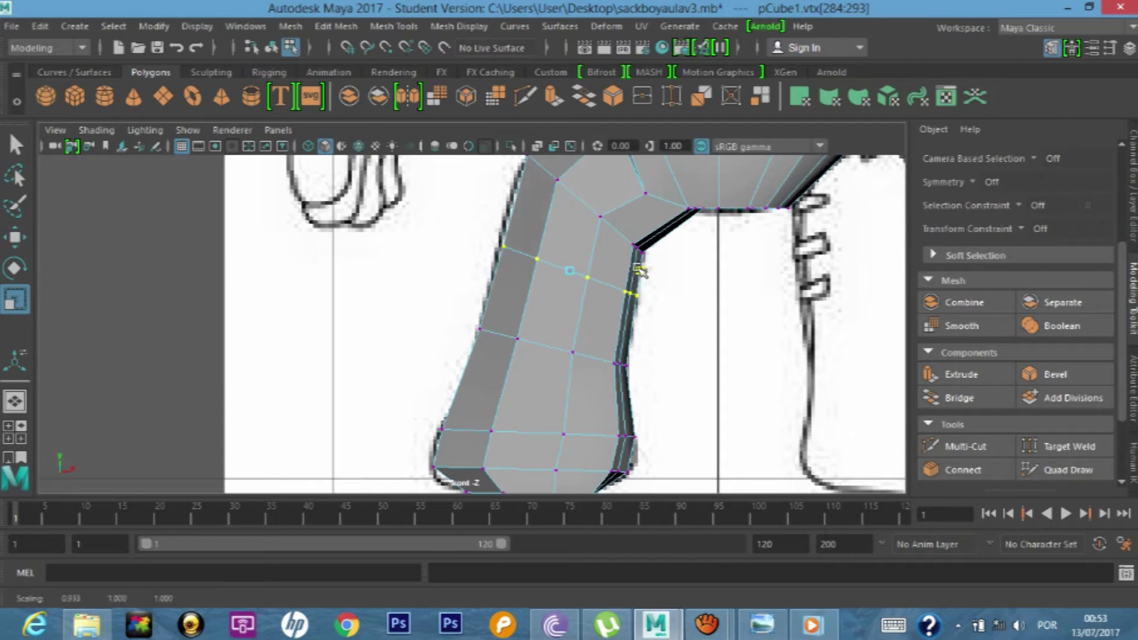
left_click_drag(640, 270, 638, 271)
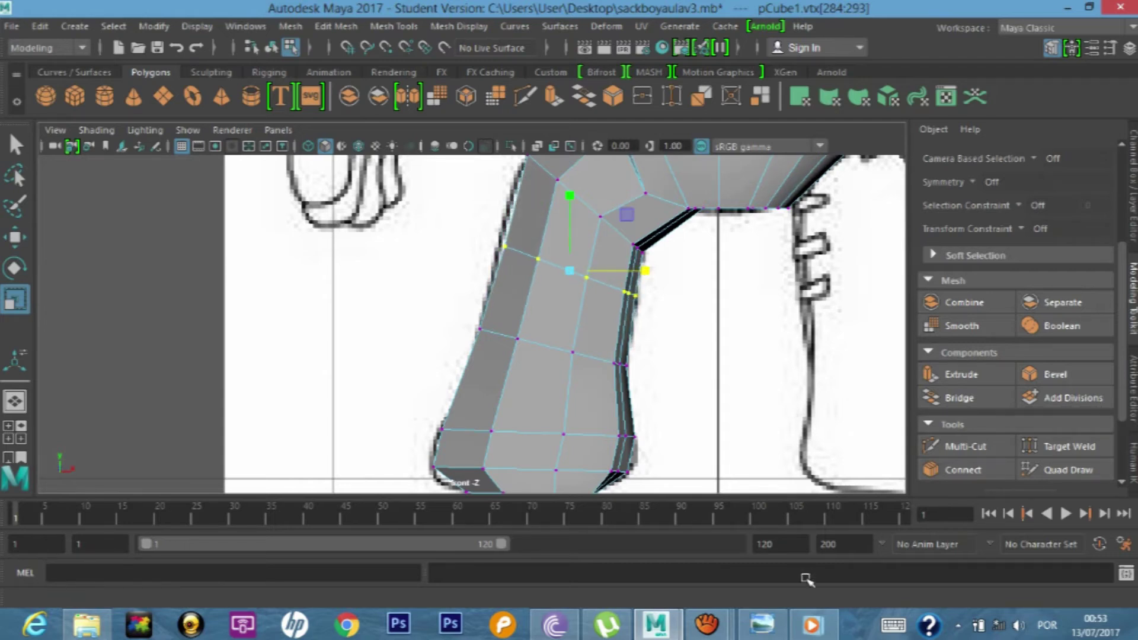
key("space")
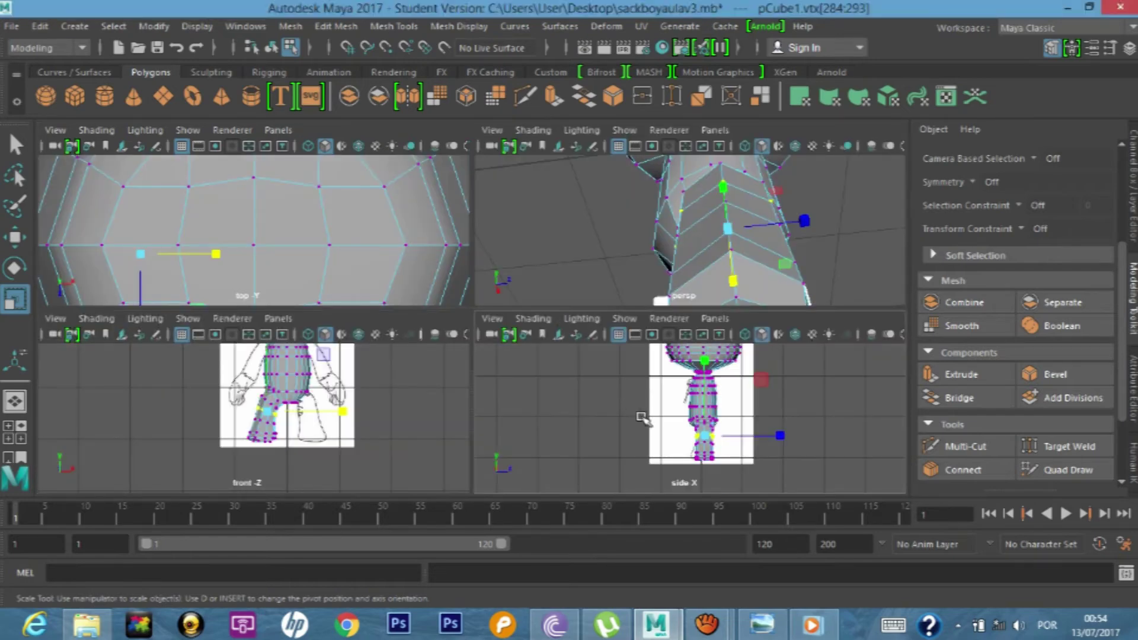
- In the wireframe side view, slide the next vertex ring left and squash it slightly
key("space")
scroll(556, 405, "up", 3)
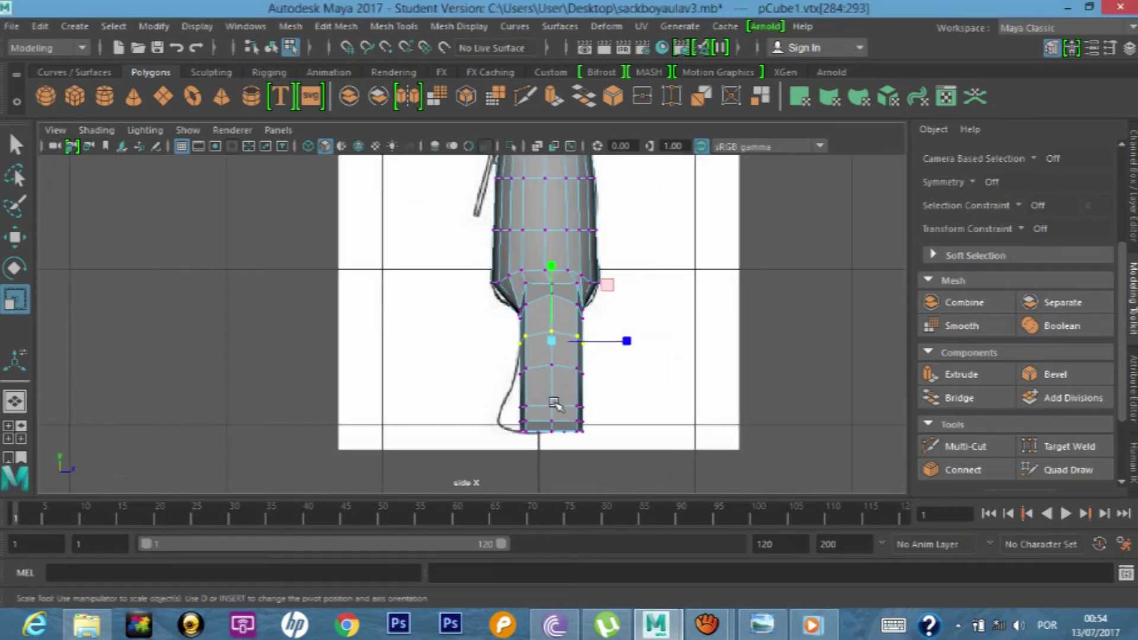
scroll(556, 405, "up", 1)
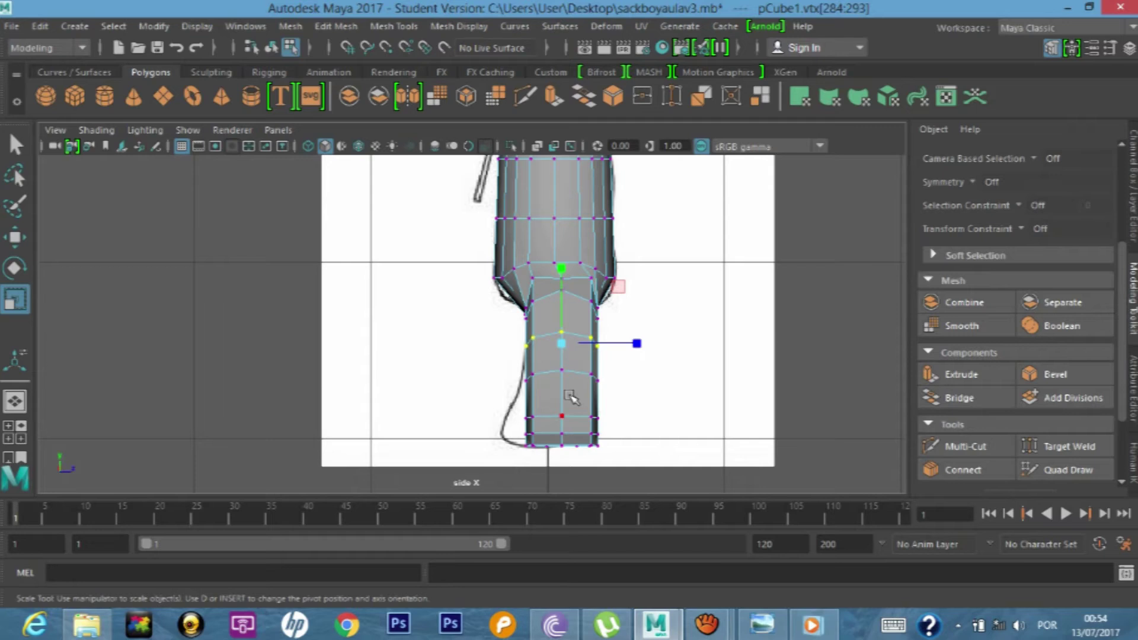
key("4")
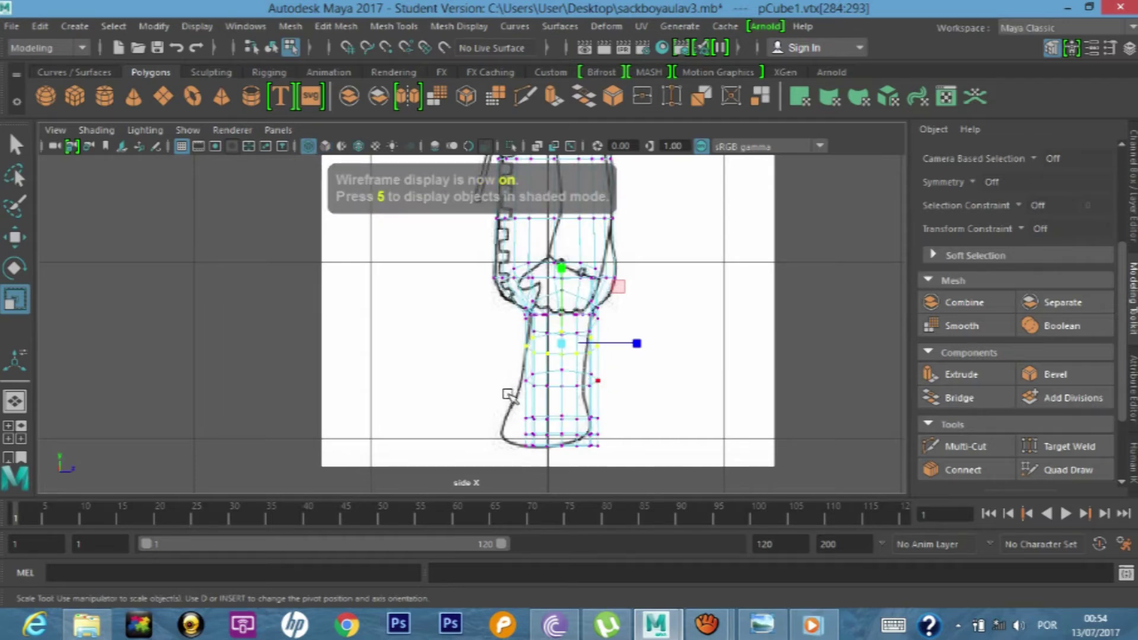
key("Down")
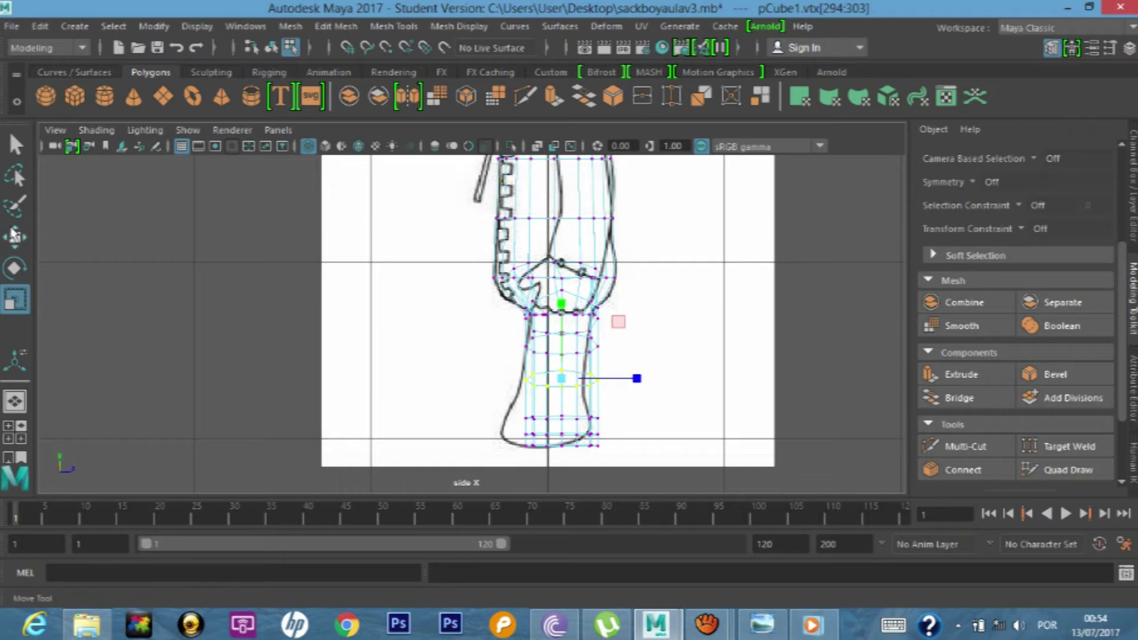
key("w")
left_click_drag(645, 380, 636, 380)
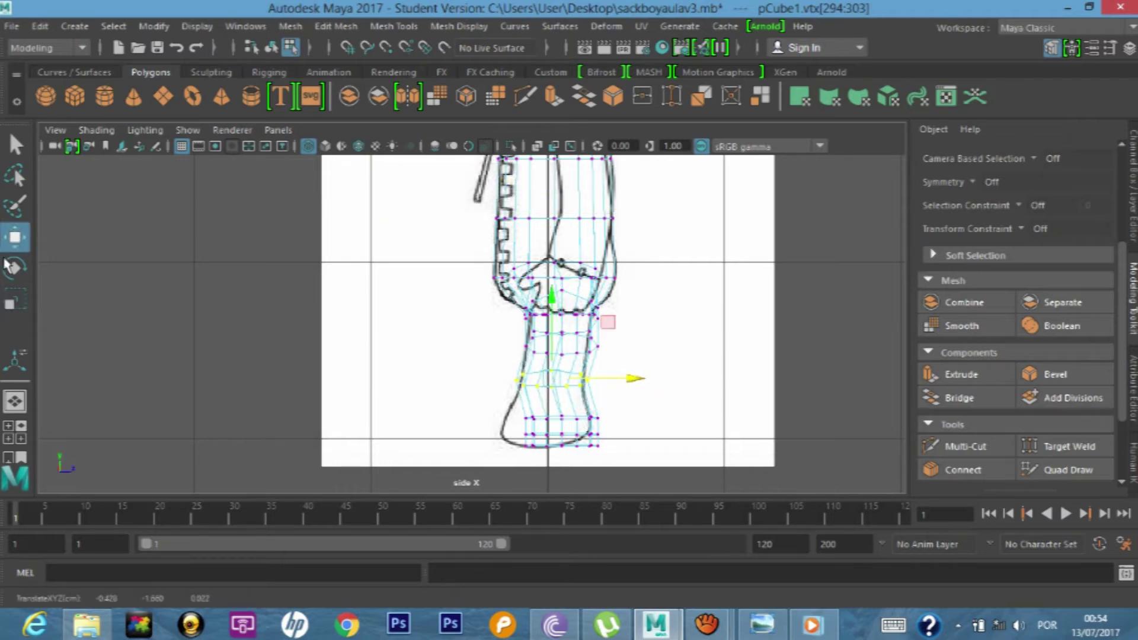
left_click(15, 300)
left_click_drag(630, 379, 629, 379)
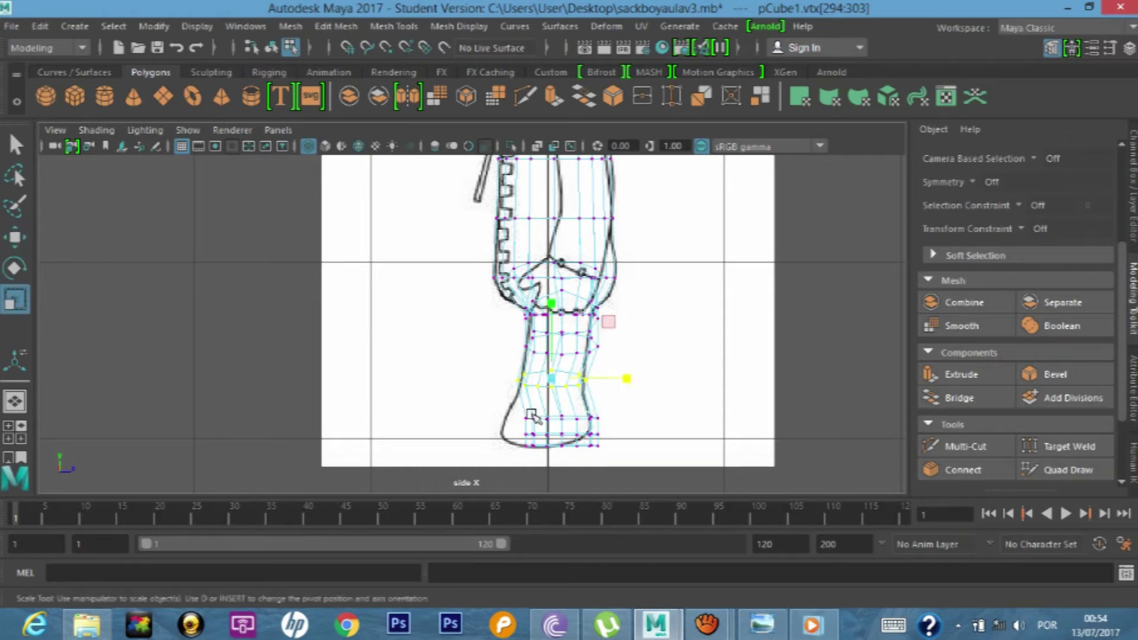
- Move the next vertex row left toward the outline and widen it near the lower end
key("Down")
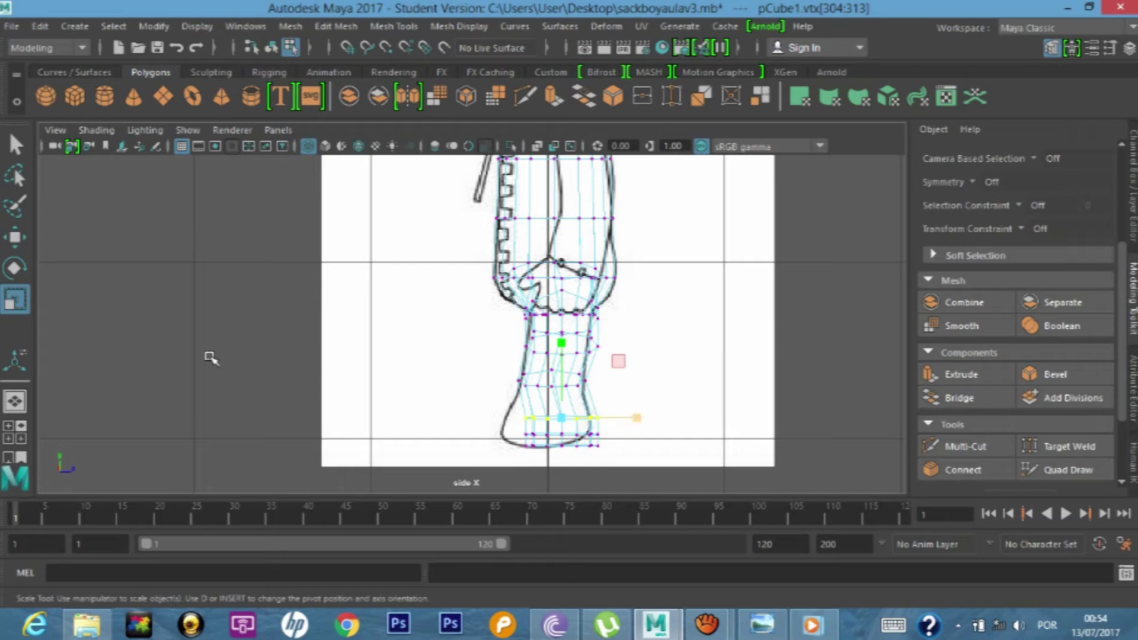
key("w")
left_click_drag(639, 419, 628, 420)
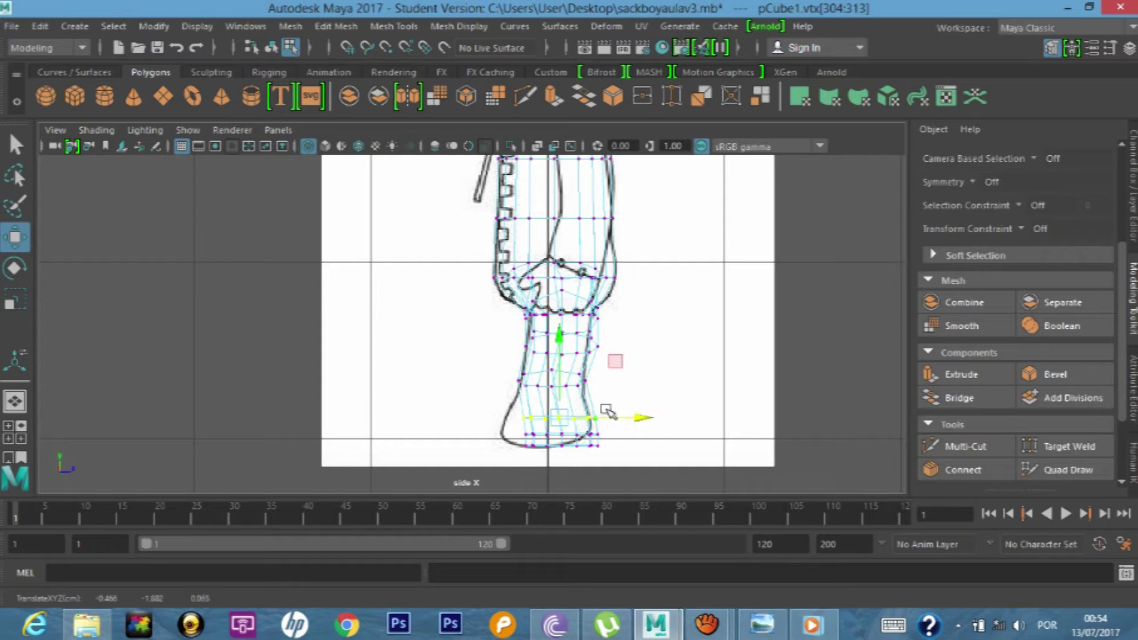
scroll(609, 412, "up", 2)
middle_click_drag(698, 431, 688, 368, "alt")
left_click_drag(688, 411, 659, 409)
left_click(20, 290)
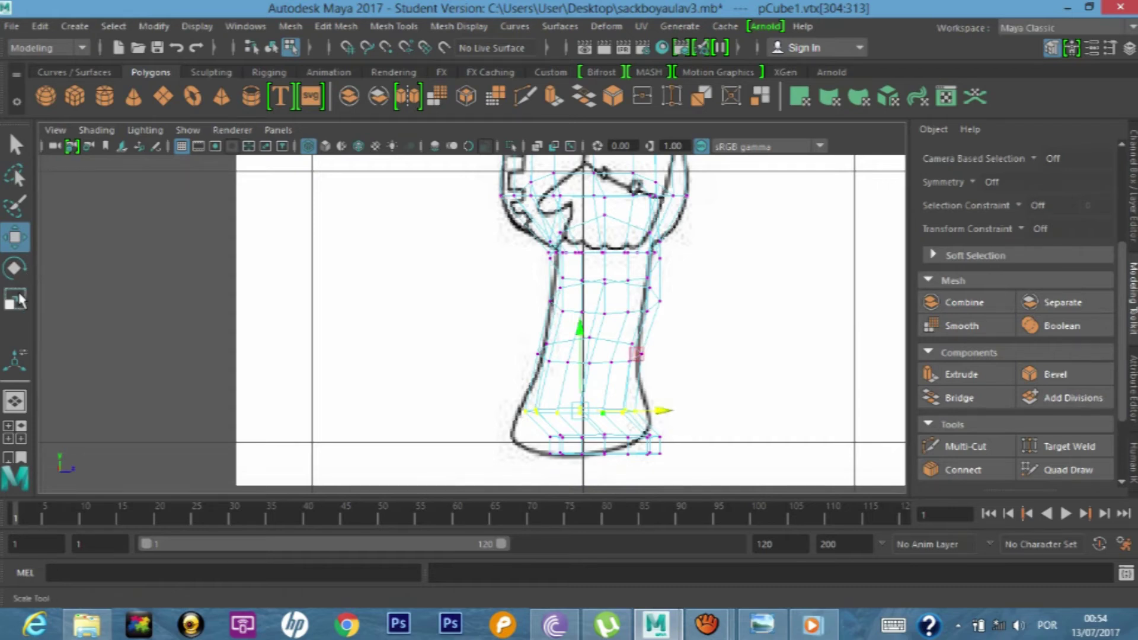
left_click_drag(659, 409, 671, 410)
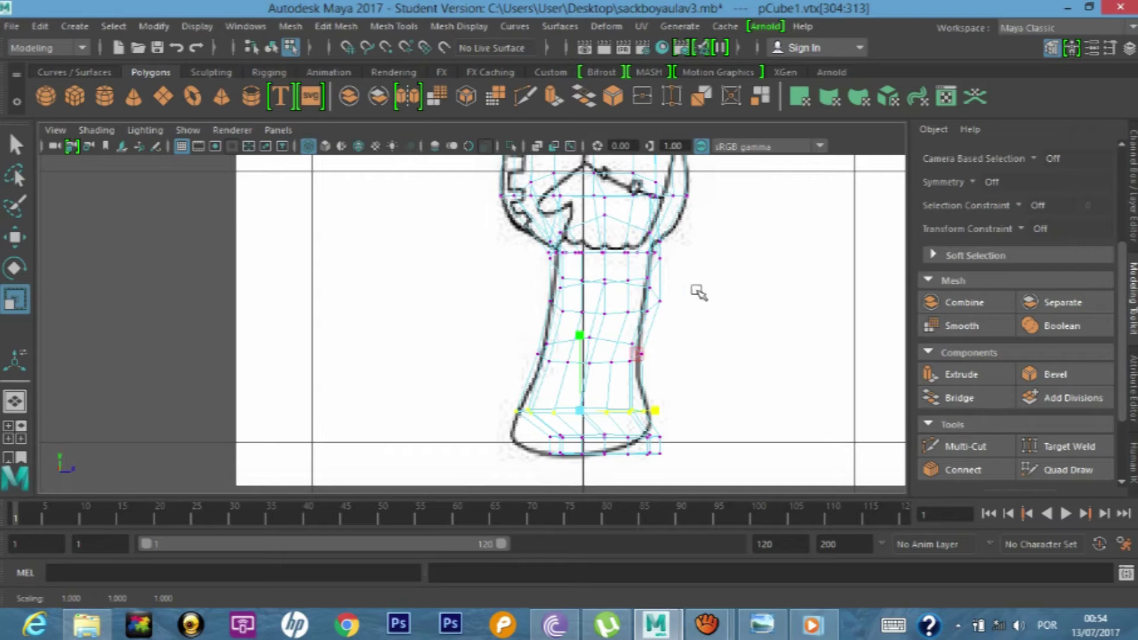
scroll(680, 306, "up", 2)
scroll(680, 306, "up", 2)
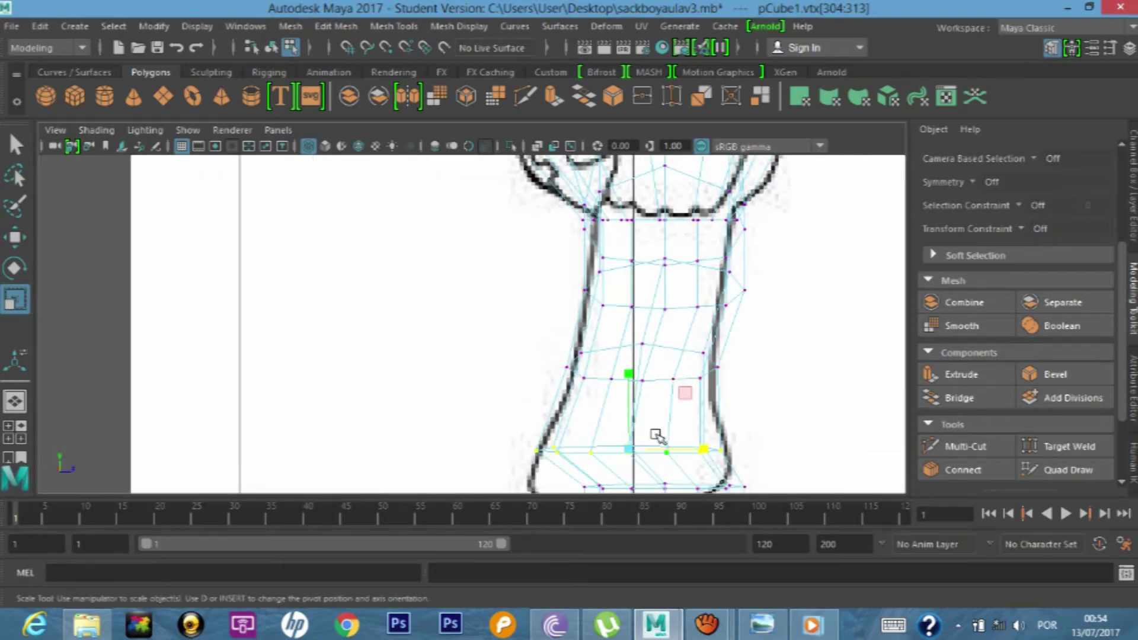
key("space")
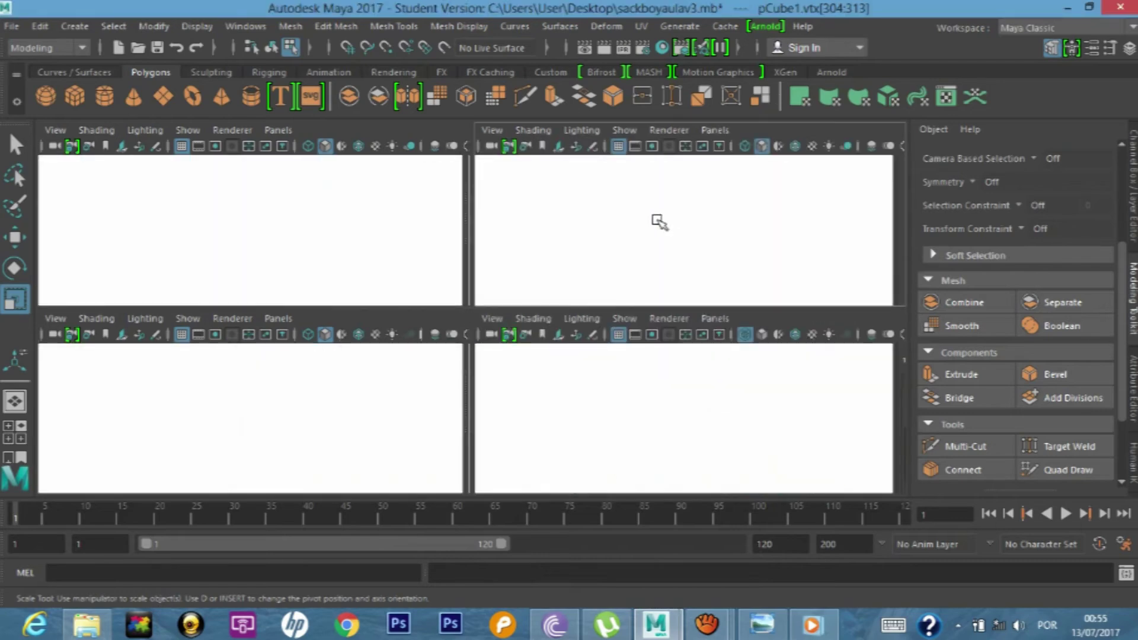
- Maximize the side view and marquee-select the limb's bottom vertex row
key("space")
scroll(673, 313, "down", 3)
scroll(673, 313, "down", 2)
mouse_move(664, 320)
left_mouse_down("alt")
mouse_move(529, 276)
mouse_move(541, 266)
mouse_move(533, 300)
left_mouse_up("alt")
key("space")
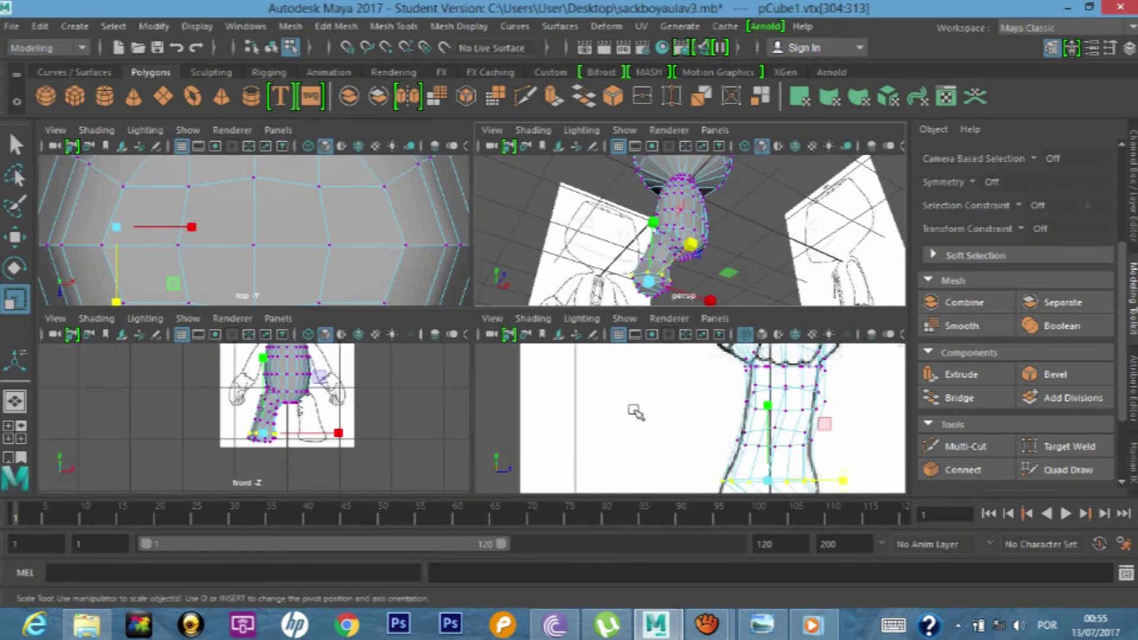
key("space")
middle_click_drag(730, 445, 722, 378, "alt")
left_click(738, 412)
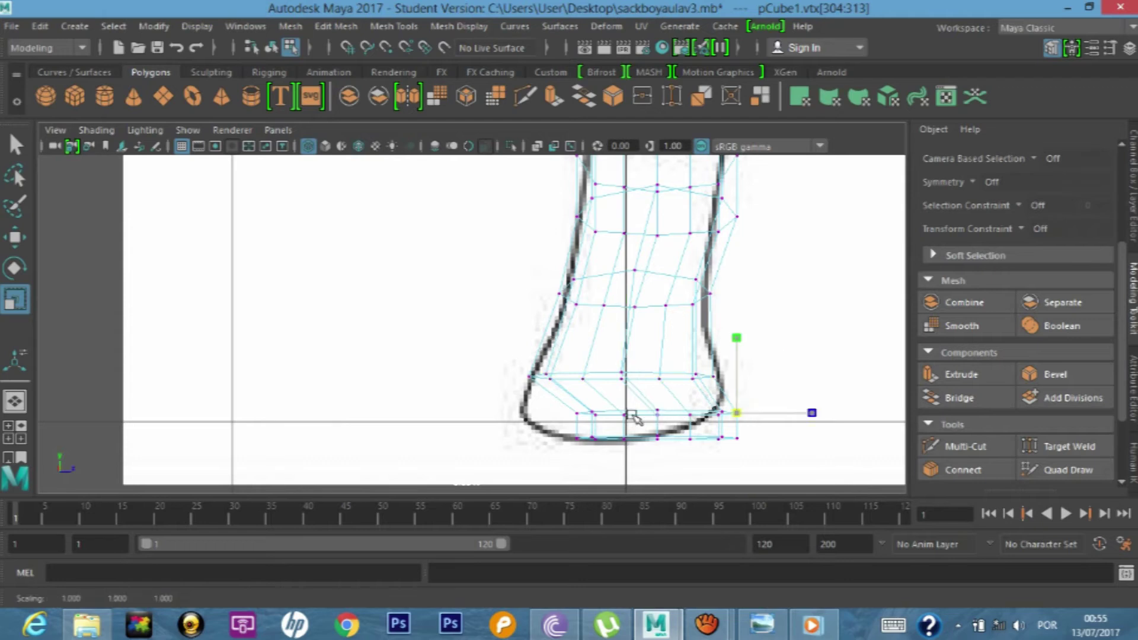
left_click(762, 403)
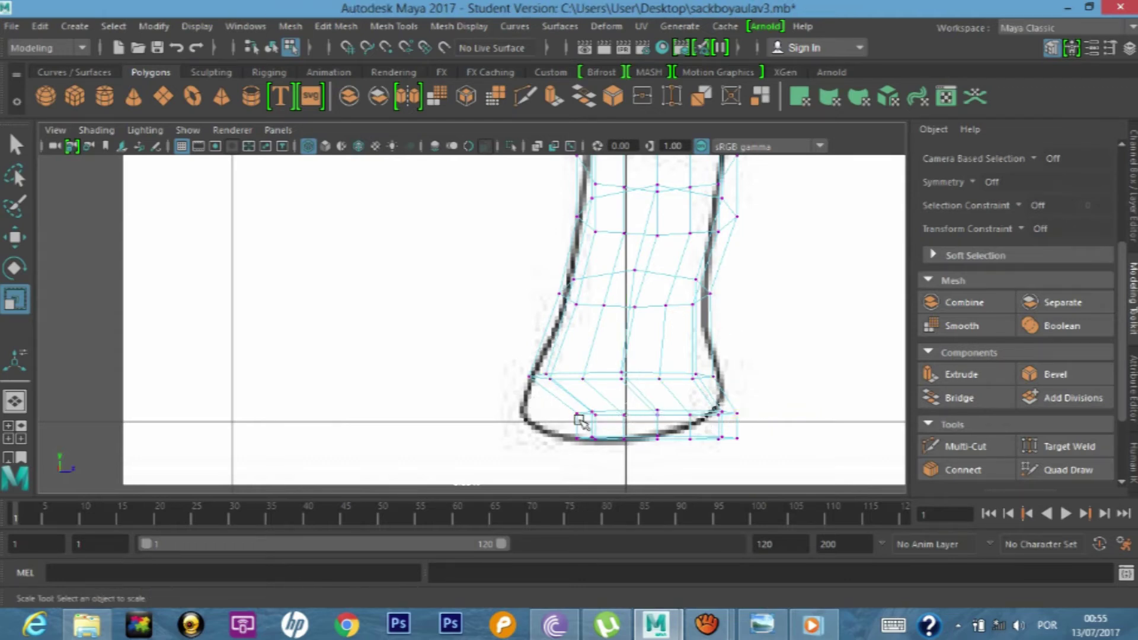
left_click_drag(756, 409, 557, 418)
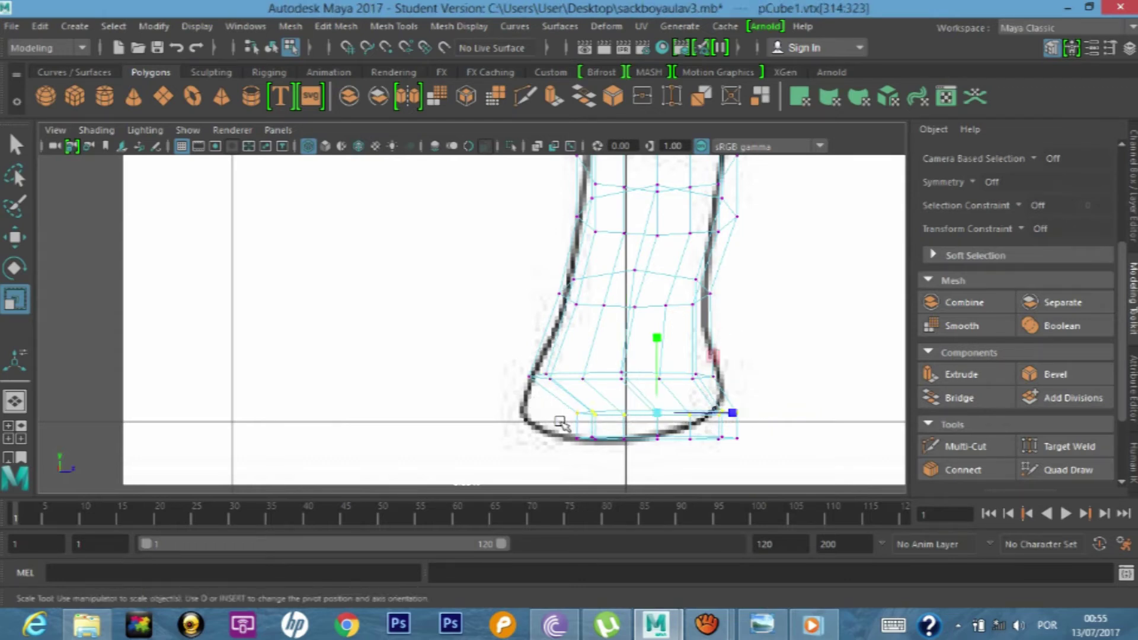
- Shift the bottom vertex row left and widen it to match the outline
left_click(14, 237)
left_click_drag(736, 409, 699, 413)
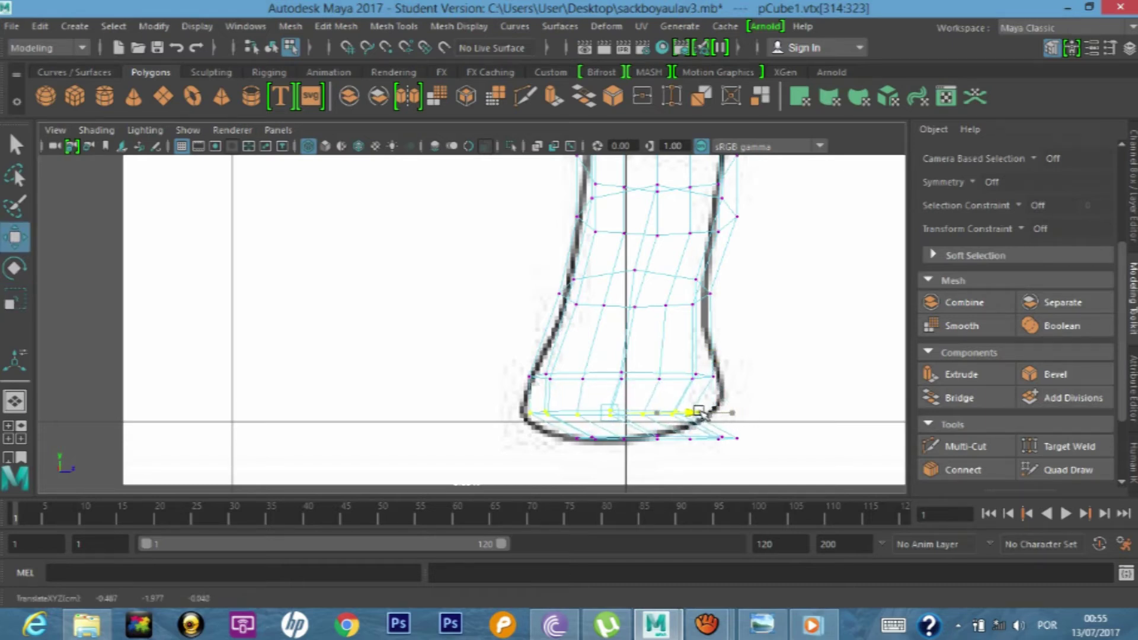
left_click_drag(700, 413, 705, 413)
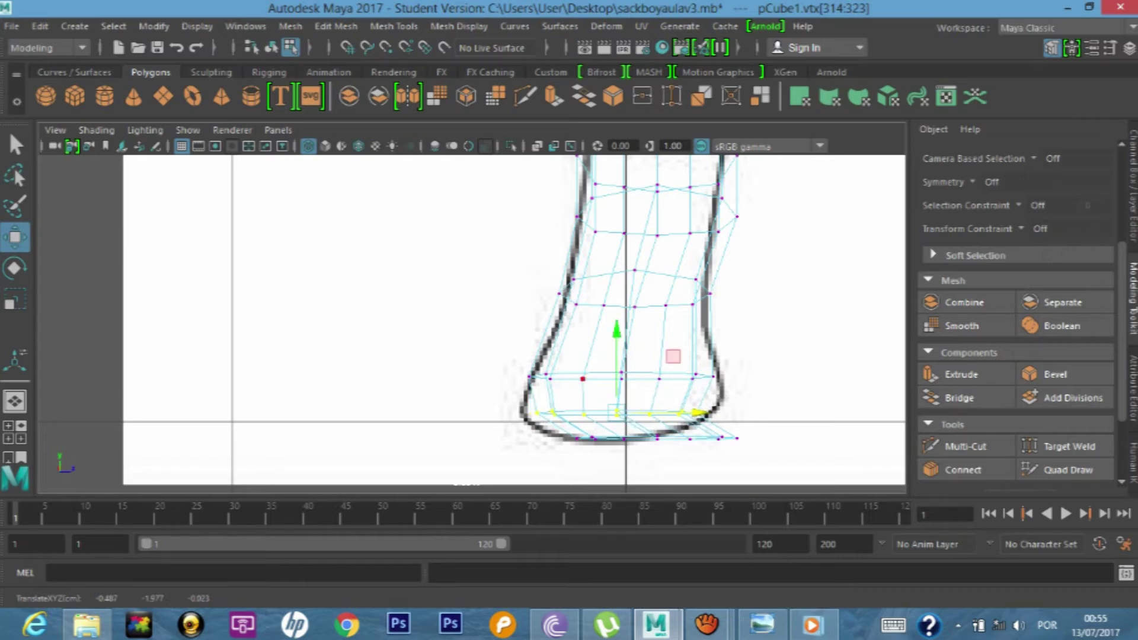
key("r")
left_click_drag(693, 408, 716, 410)
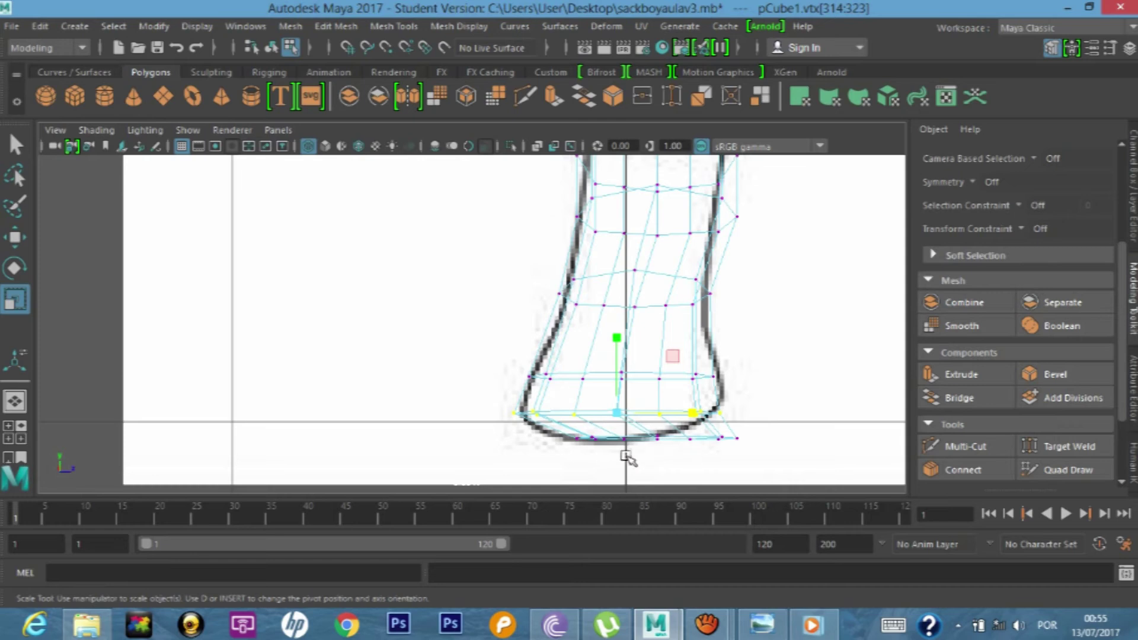
- Slide the lowest vertex row left onto the outline
key("Down")
key("w")
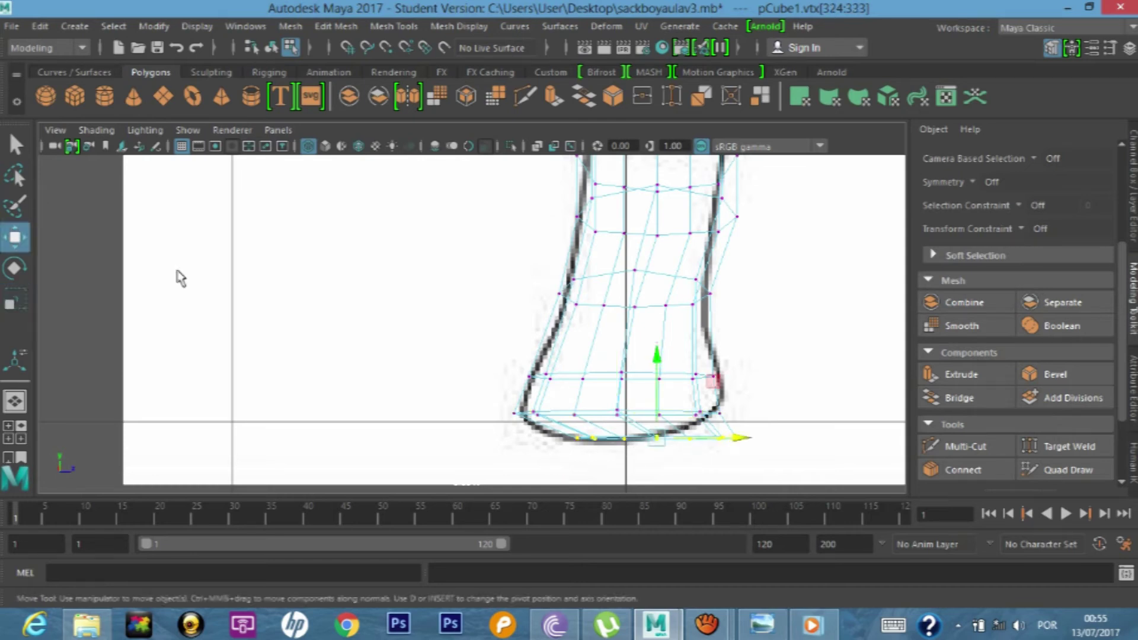
left_click_drag(748, 442, 705, 435)
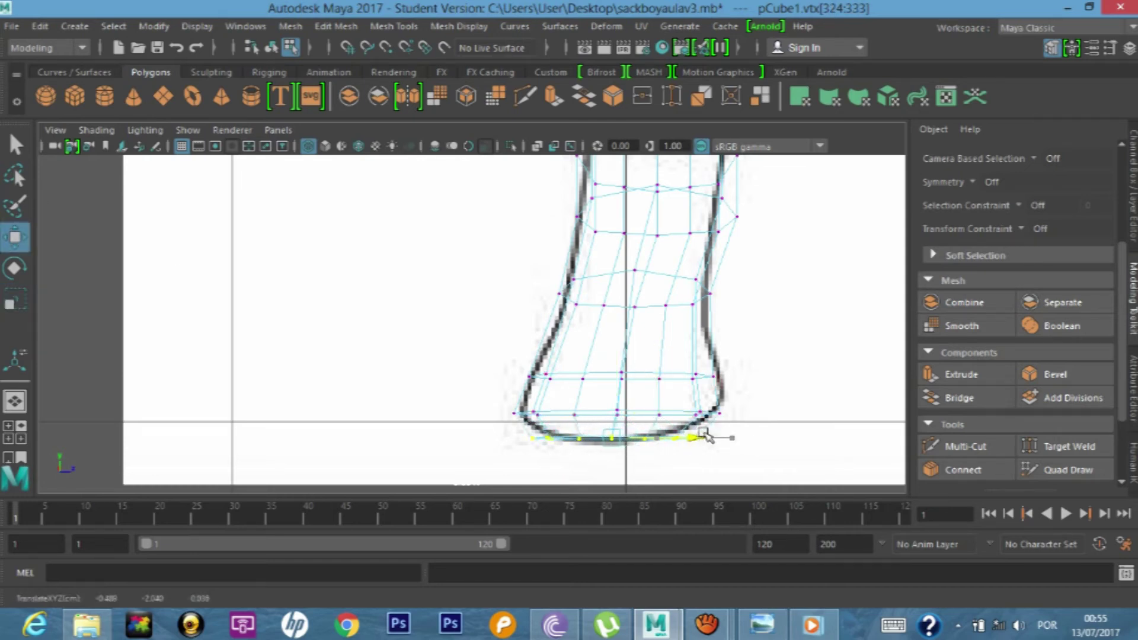
mouse_move(754, 207)
right_mouse_down("alt")
mouse_move(589, 216)
mouse_move(575, 262)
mouse_move(715, 224)
right_mouse_up("alt")
left_click(749, 213)
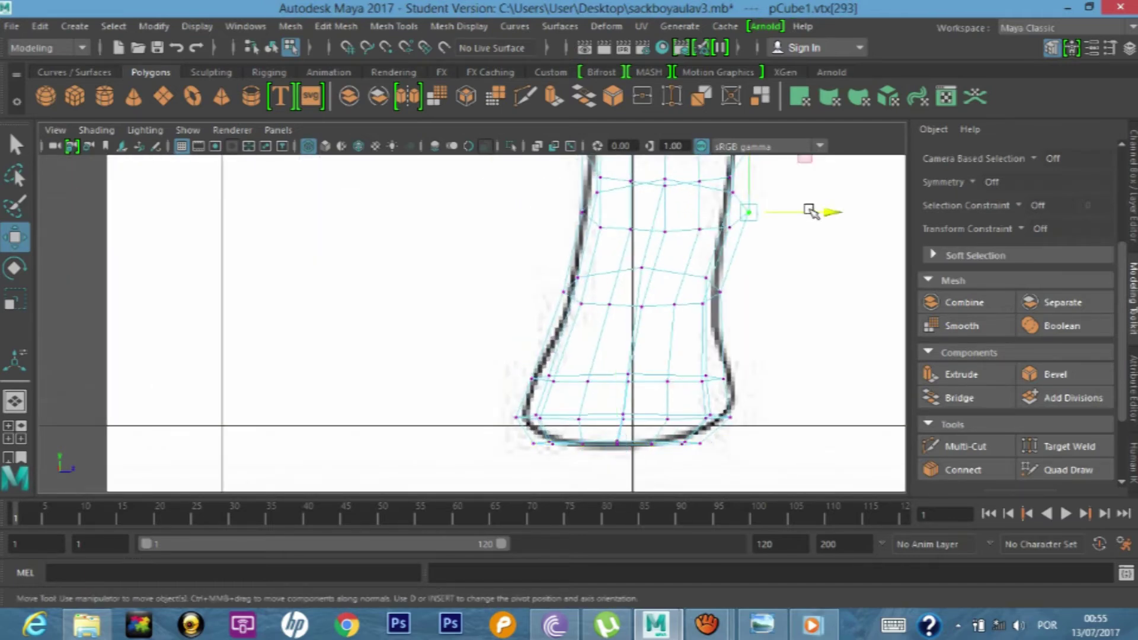
- Nudge the upper-right and top side vertices onto the outline
left_click_drag(818, 213, 809, 214)
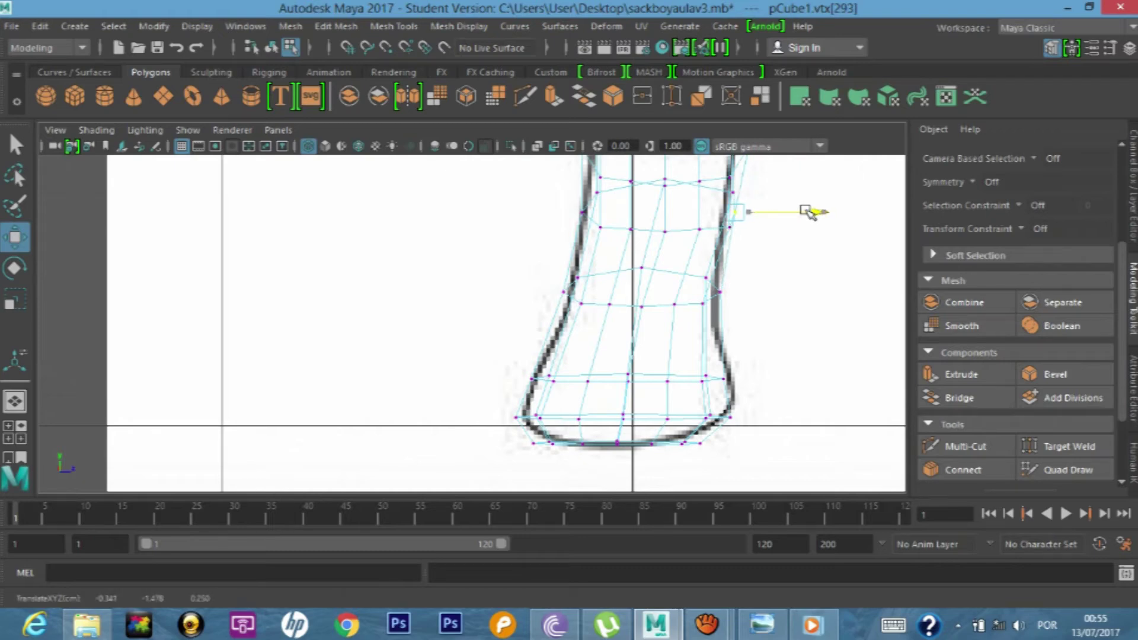
scroll(804, 237, "up", 2)
scroll(747, 196, "down", 5)
scroll(640, 213, "up", 3)
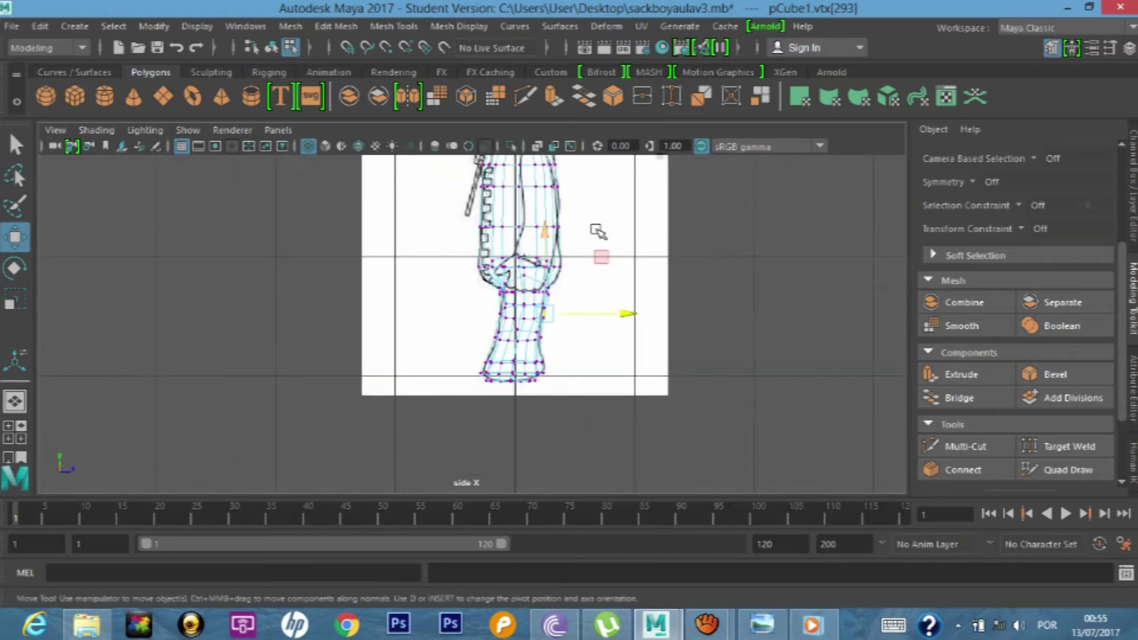
scroll(592, 227, "up", 3)
scroll(616, 245, "up", 2)
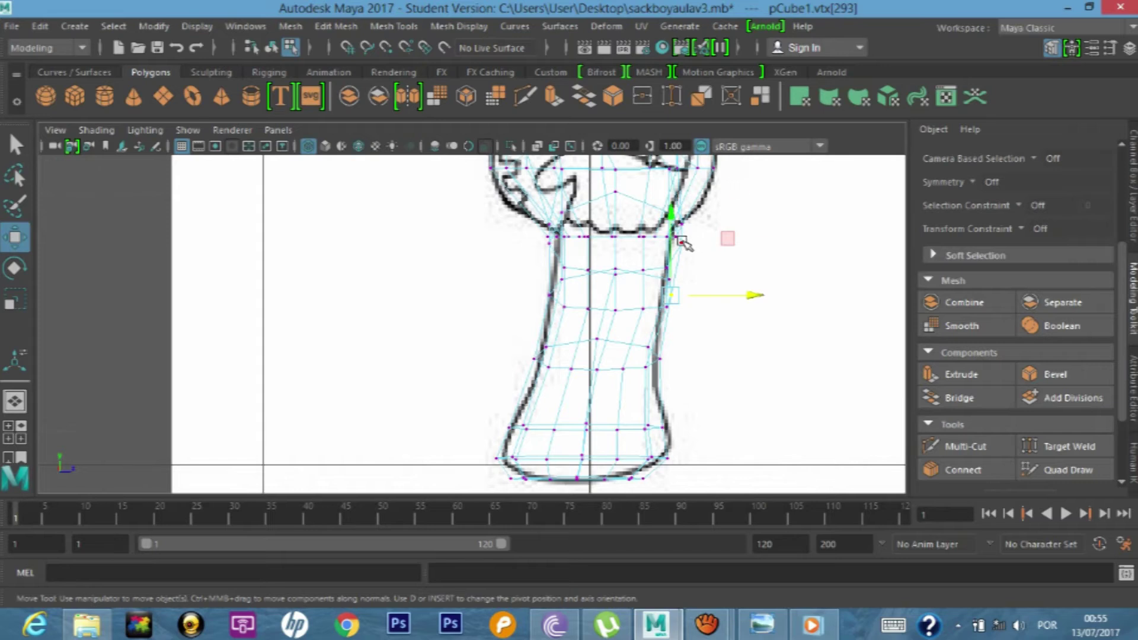
left_click(681, 240)
left_click_drag(766, 245, 761, 245)
mouse_move(549, 243)
left_mouse_down()
mouse_move(635, 246)
mouse_move(739, 298)
left_mouse_up()
left_click(674, 294)
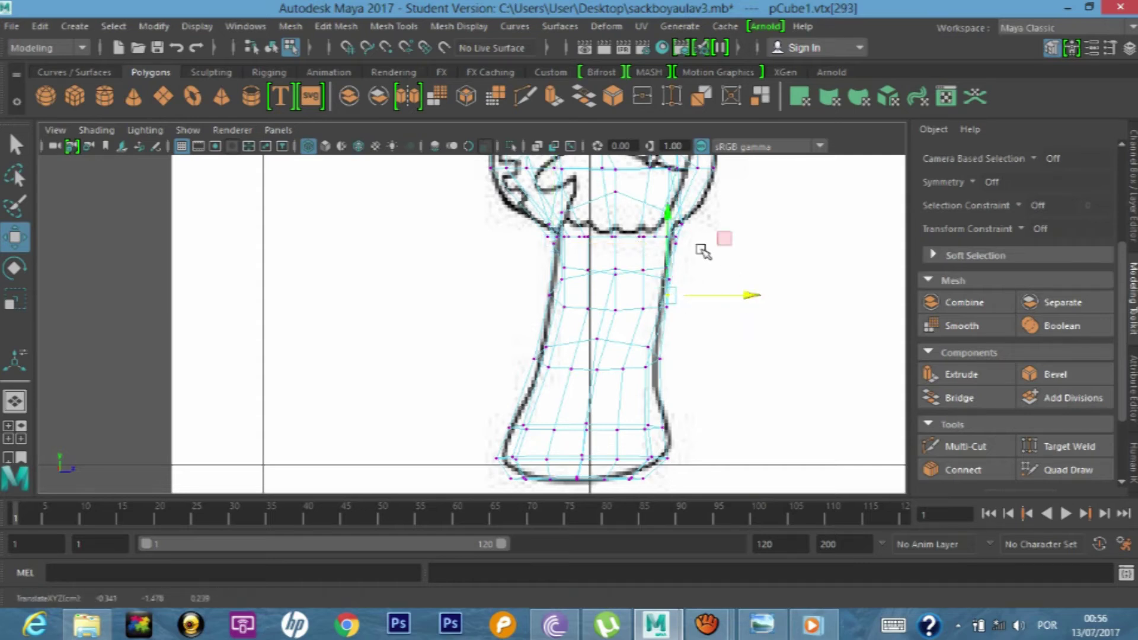
- Move the two bottom-left corner vertices right onto the outline's rounded base
scroll(500, 474, "up", 2)
scroll(501, 415, "up", 2)
left_click(528, 462)
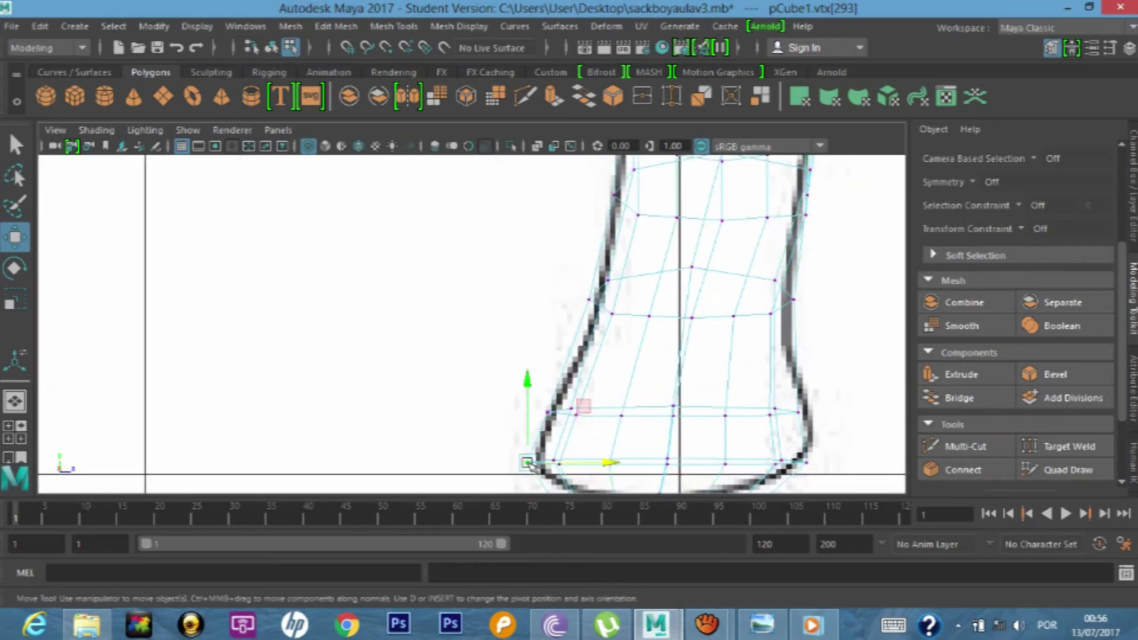
left_click_drag(616, 464, 629, 464)
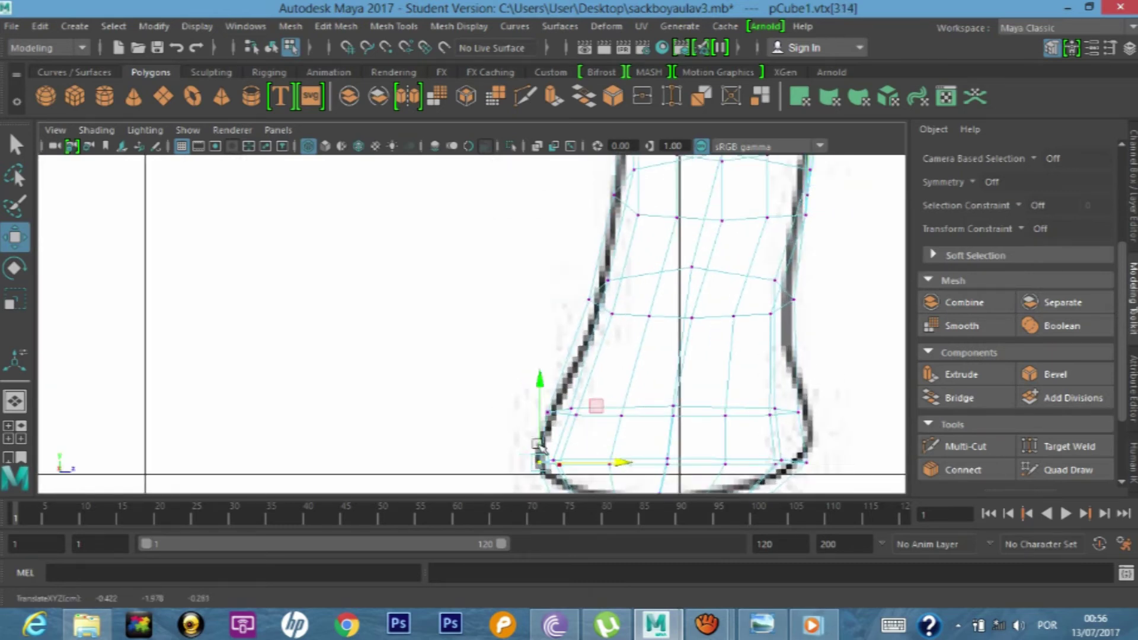
middle_click_drag(538, 440, 543, 389, "alt")
left_click(556, 443)
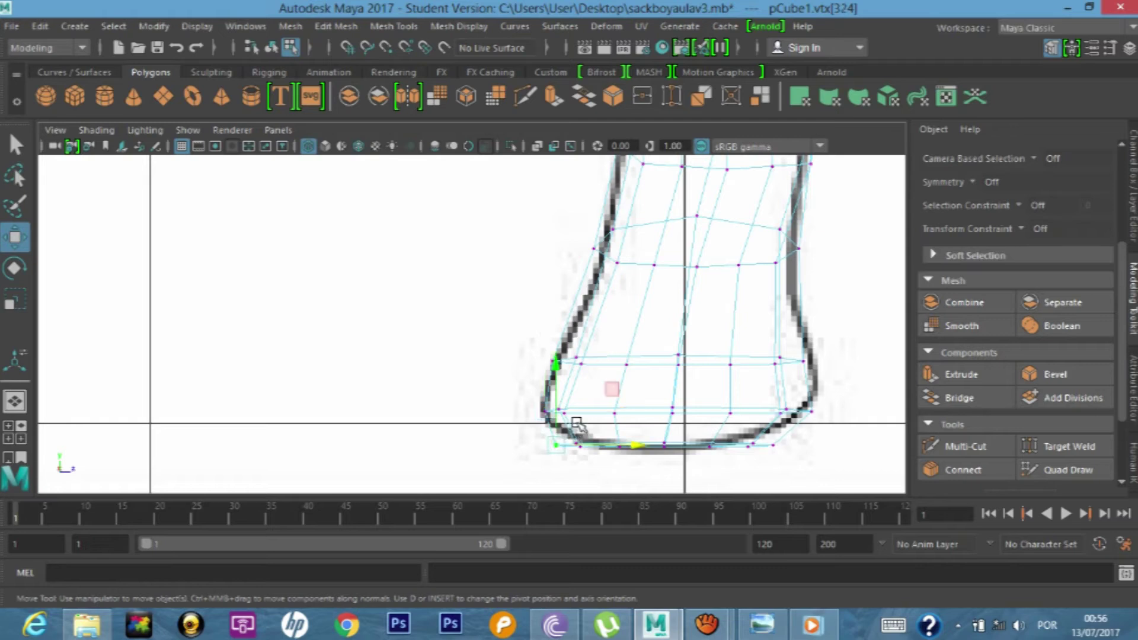
left_click_drag(639, 443, 650, 445)
- Select the bottom-right corner vertex and switch the display to shaded mode
left_click(765, 445)
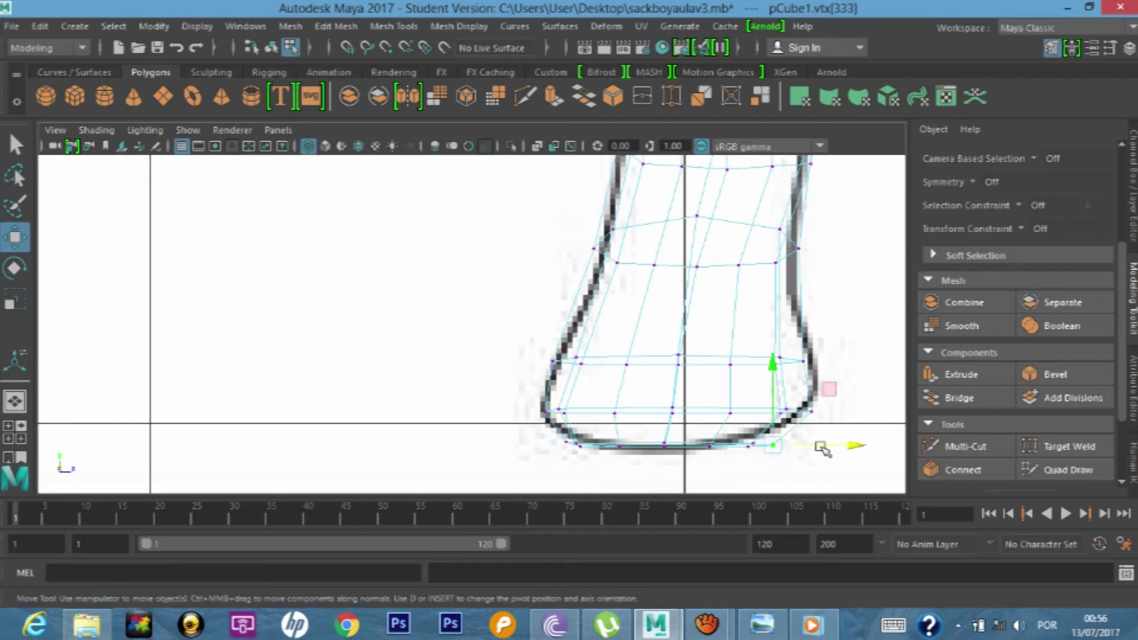
key("space")
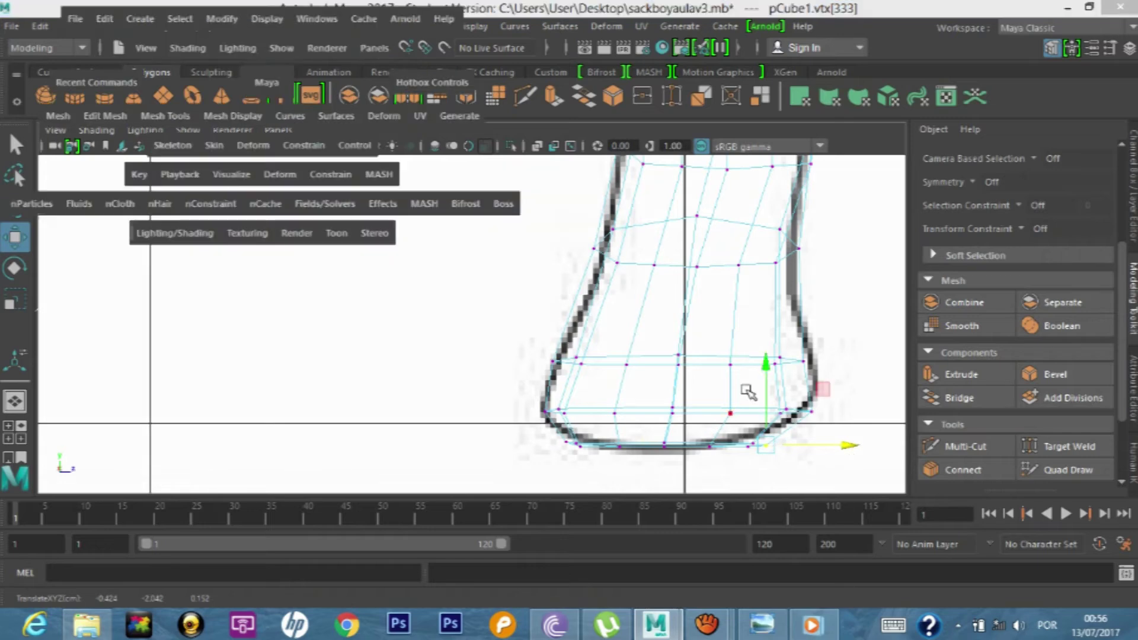
key("space")
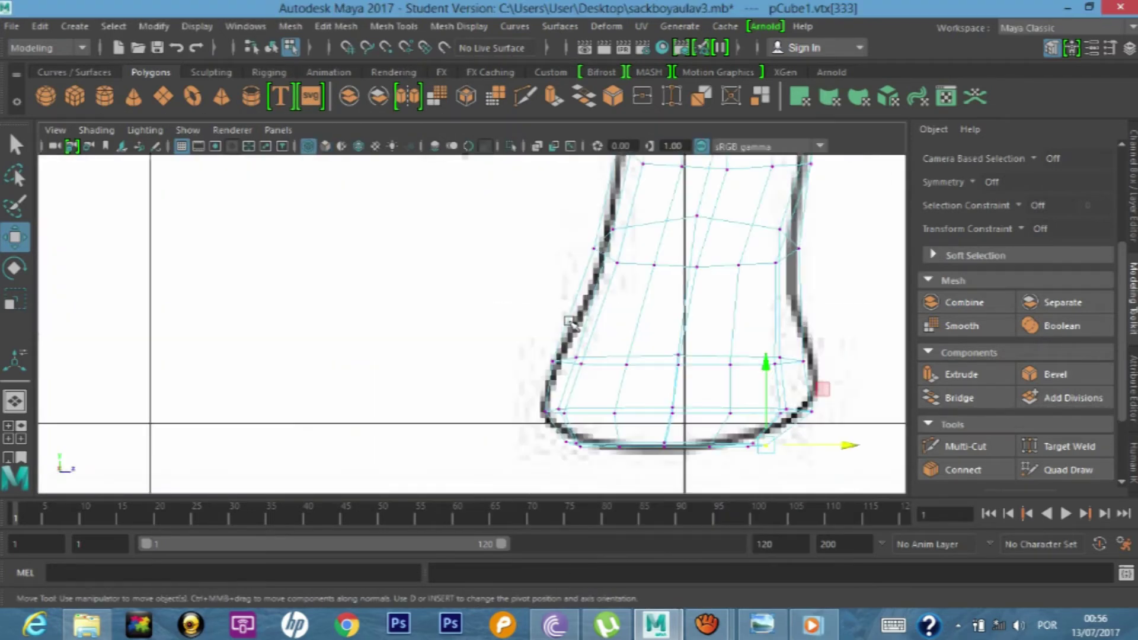
key("5")
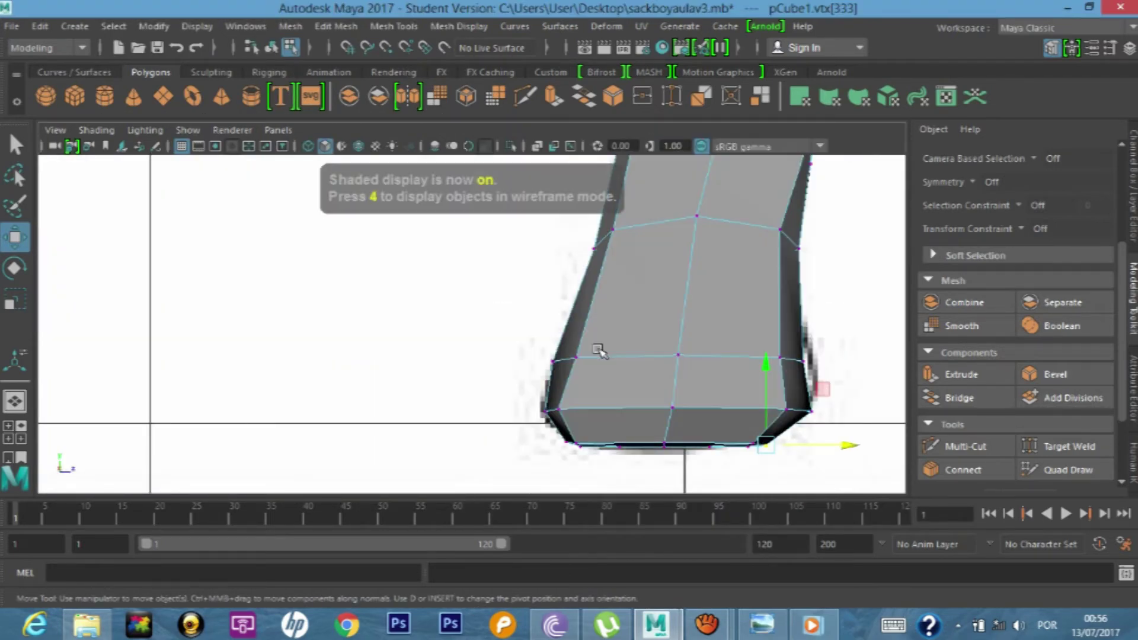
- Raise the vertex at the arm's end slightly along Y with the Move tool
scroll(540, 284, "down", 5)
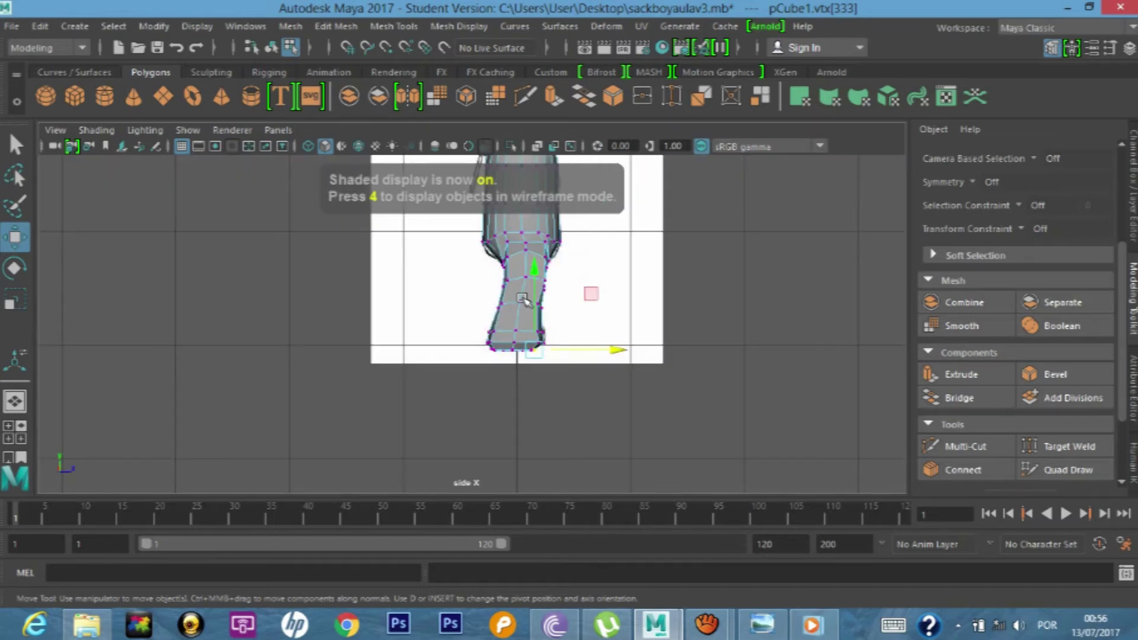
key("space")
key("space")
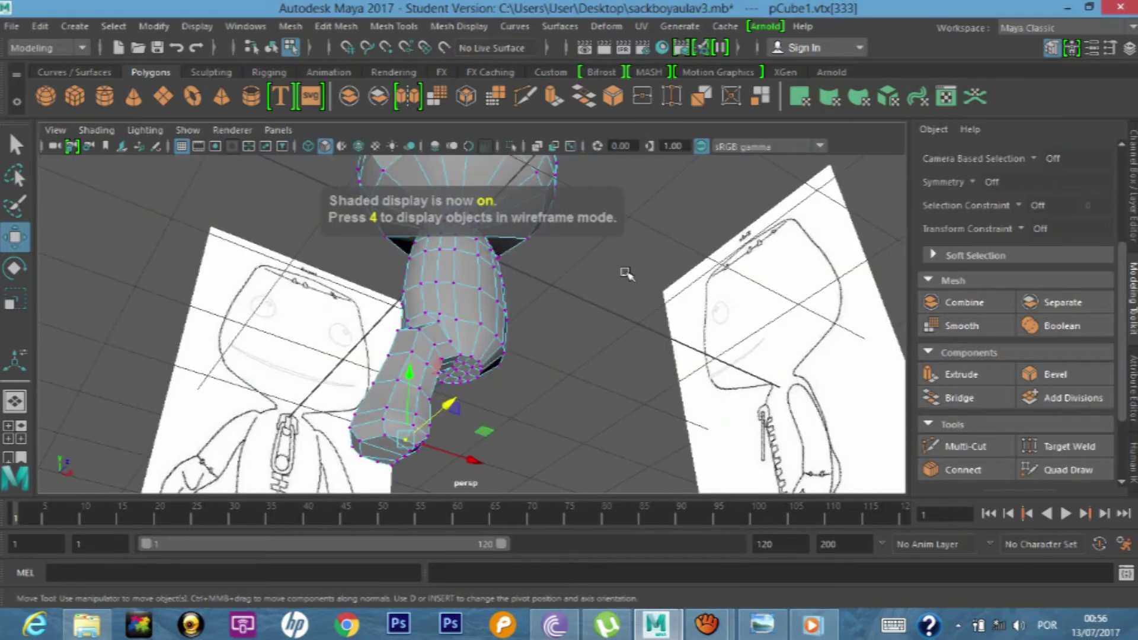
mouse_move(602, 310)
left_mouse_down("alt")
mouse_move(627, 388)
mouse_move(475, 374)
mouse_move(564, 314)
mouse_move(742, 348)
mouse_move(801, 380)
mouse_move(503, 358)
mouse_move(433, 373)
left_mouse_up("alt")
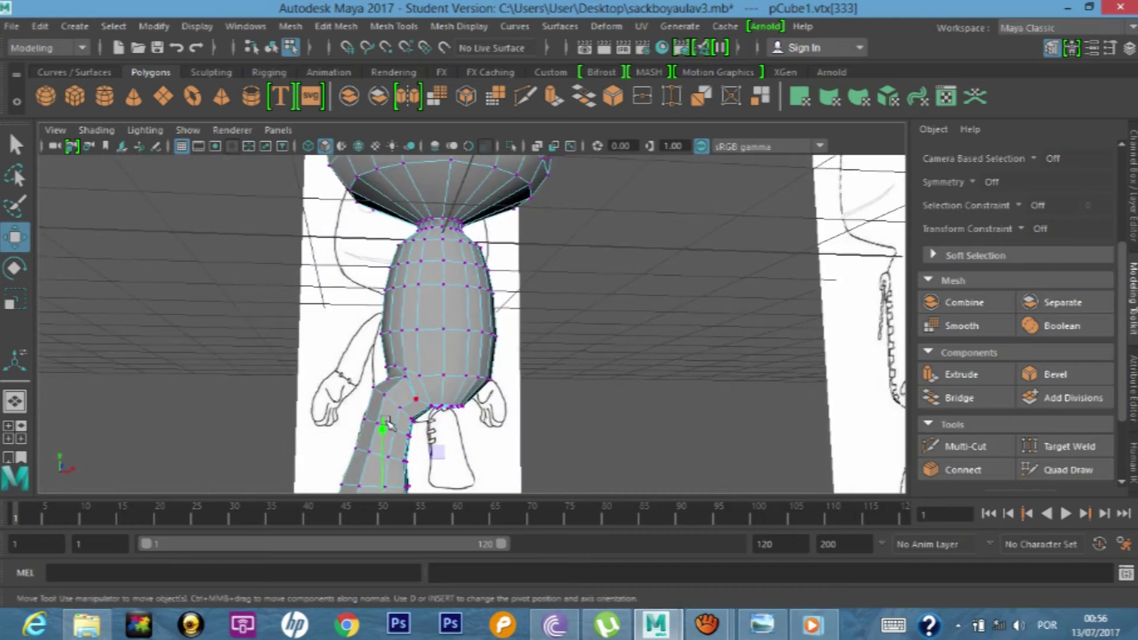
left_click_drag(389, 424, 484, 302, "alt")
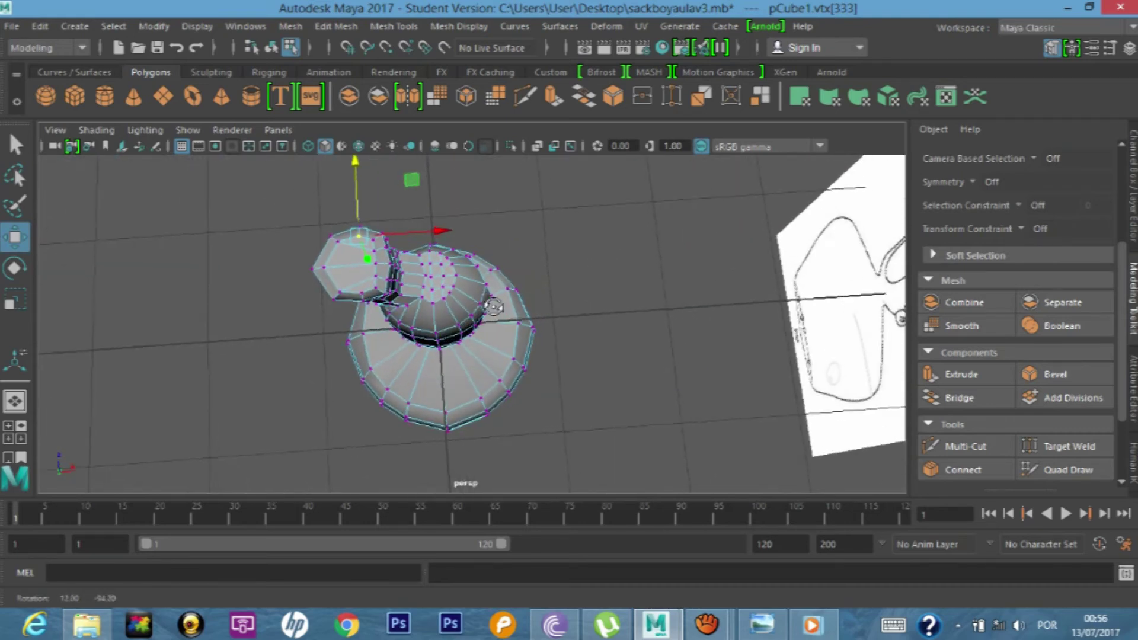
scroll(356, 278, "up", 4)
scroll(252, 320, "up", 1)
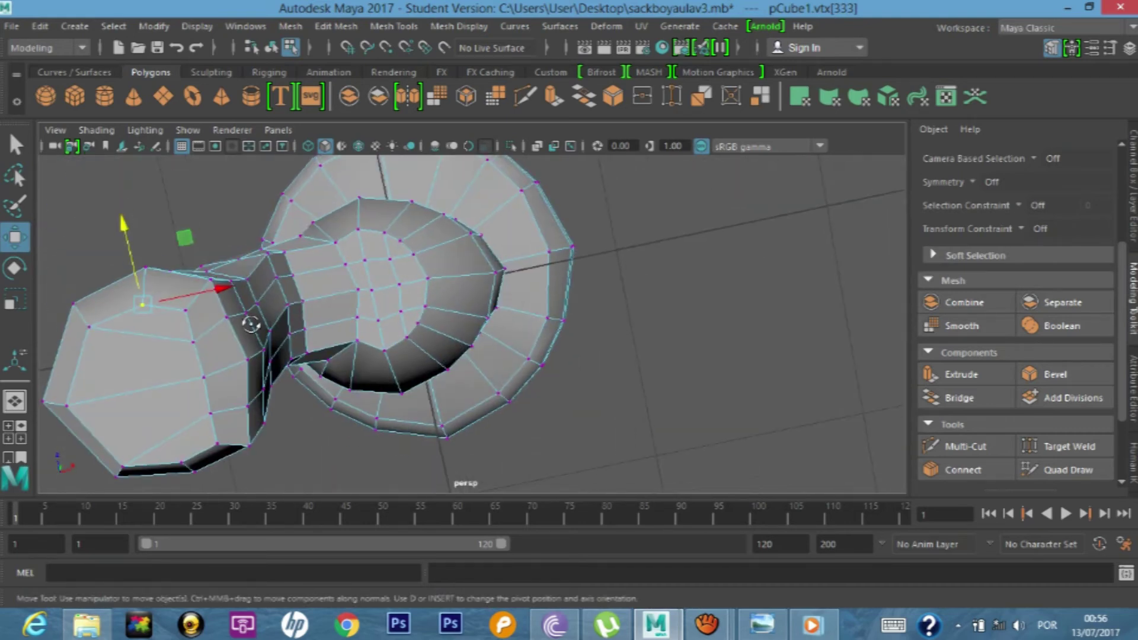
left_click(214, 445)
left_click_drag(198, 357, 193, 348)
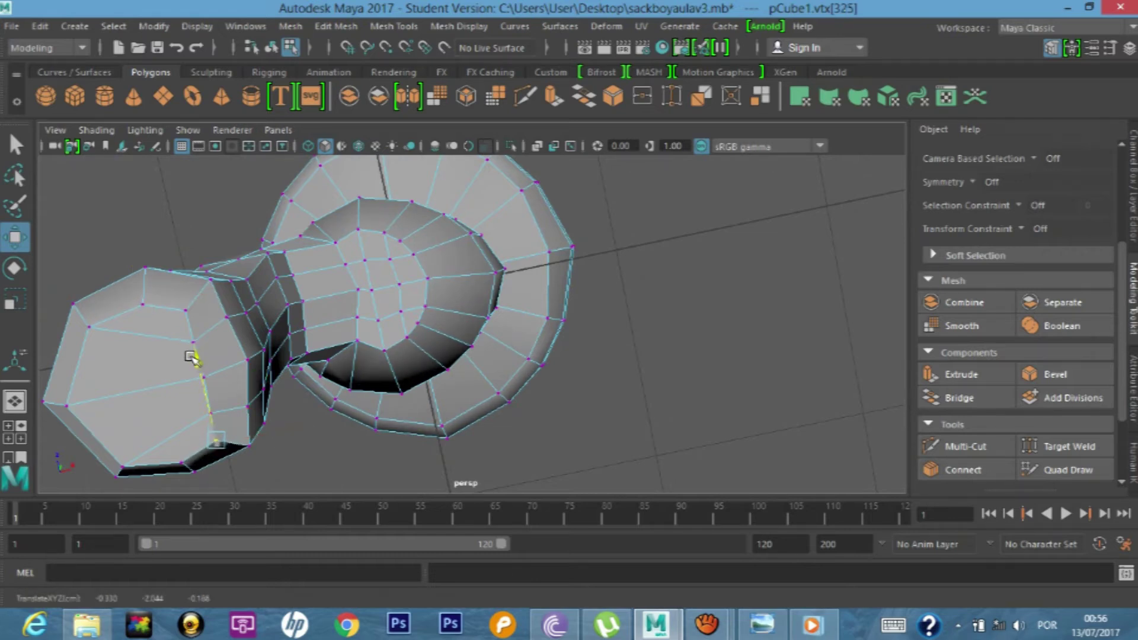
left_click_drag(193, 348, 356, 362)
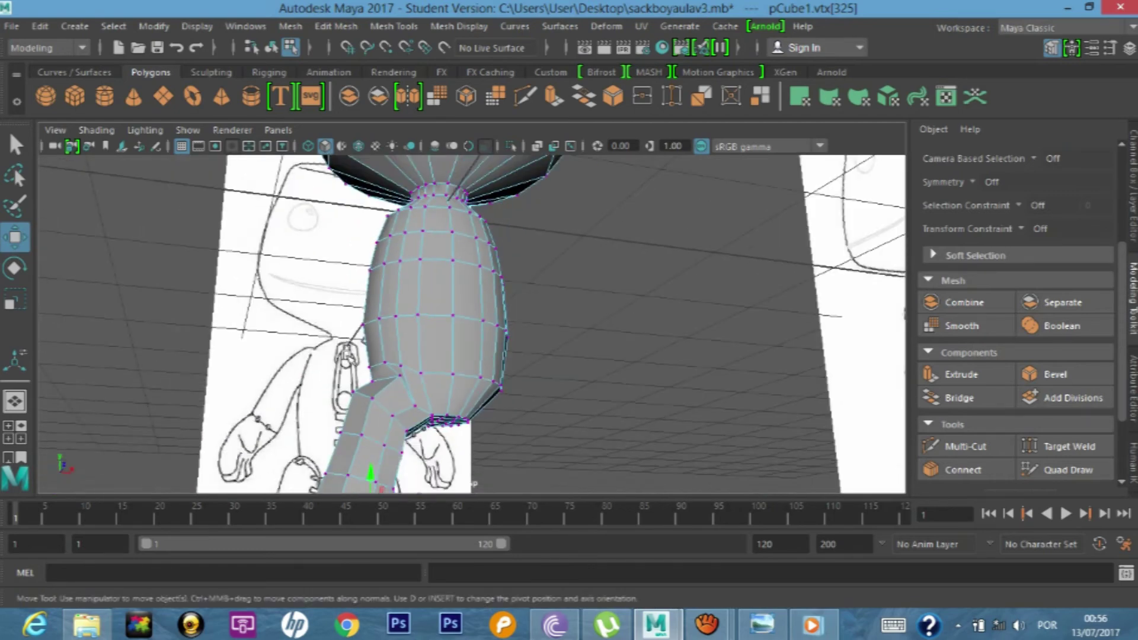
- Orbit and zoom around the character in perspective, ending in the four-view layout
scroll(438, 326, "down", 3)
left_click_drag(457, 317, 483, 335, "alt")
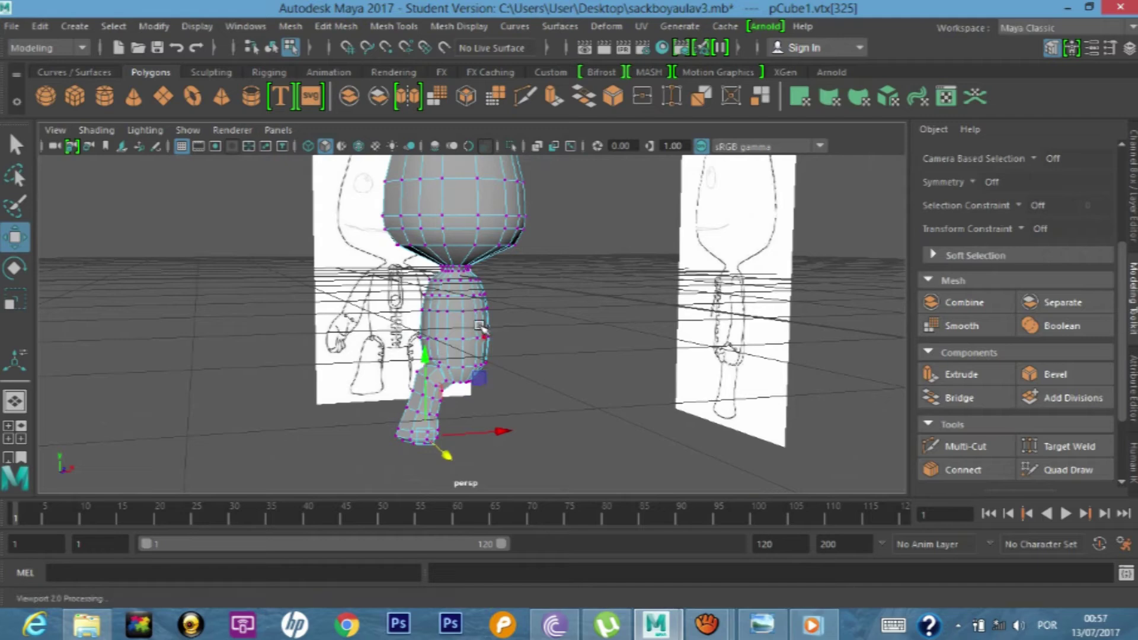
key("space")
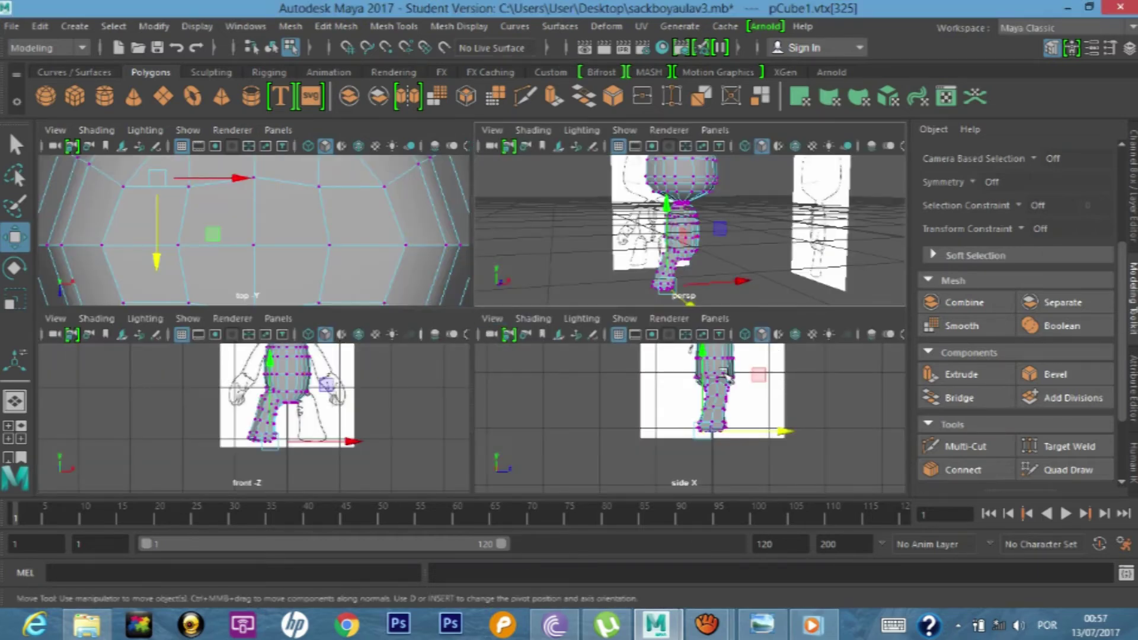
key("space")
mouse_move(501, 279)
left_mouse_down("alt")
mouse_move(562, 267)
mouse_move(548, 248)
left_mouse_up("alt")
scroll(563, 267, "up", 5)
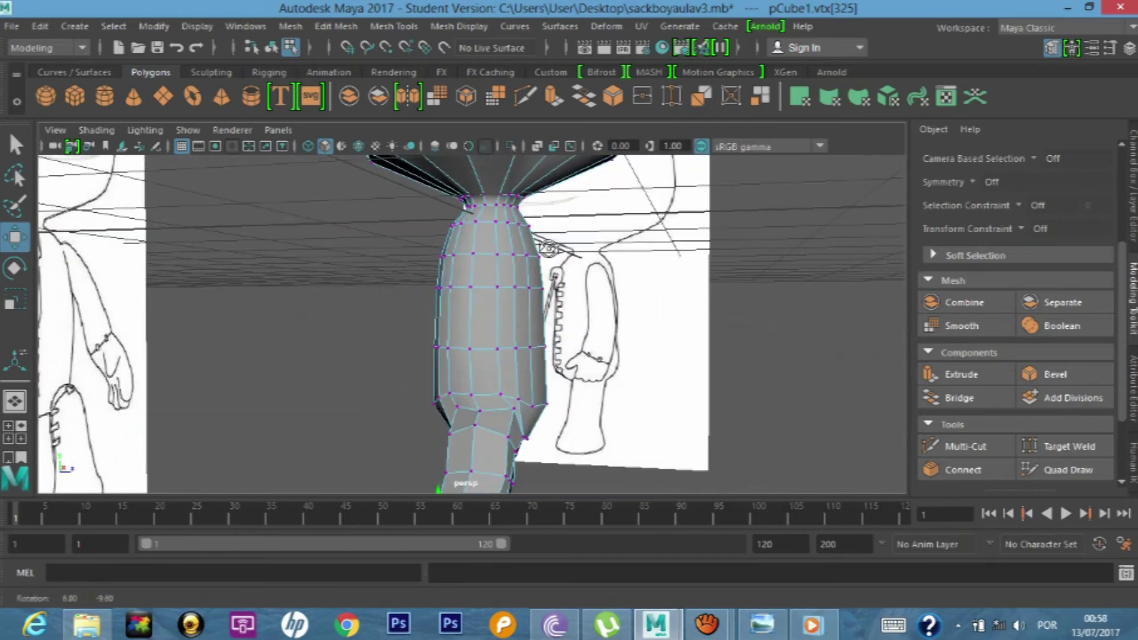
left_click_drag(548, 249, 280, 282, "alt")
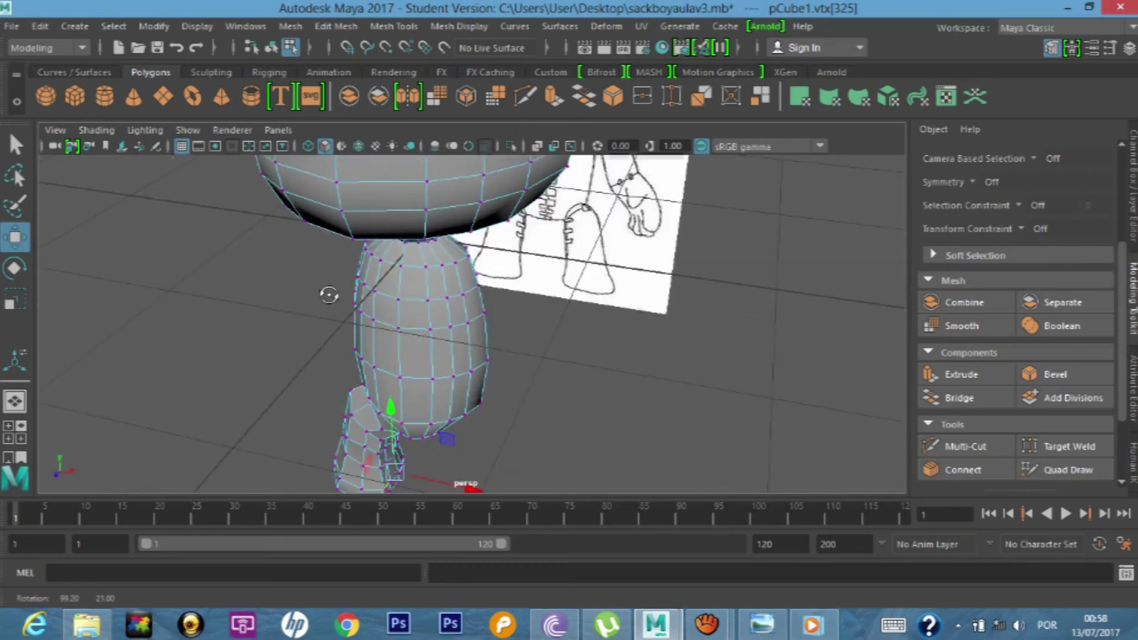
scroll(428, 276, "up", 5)
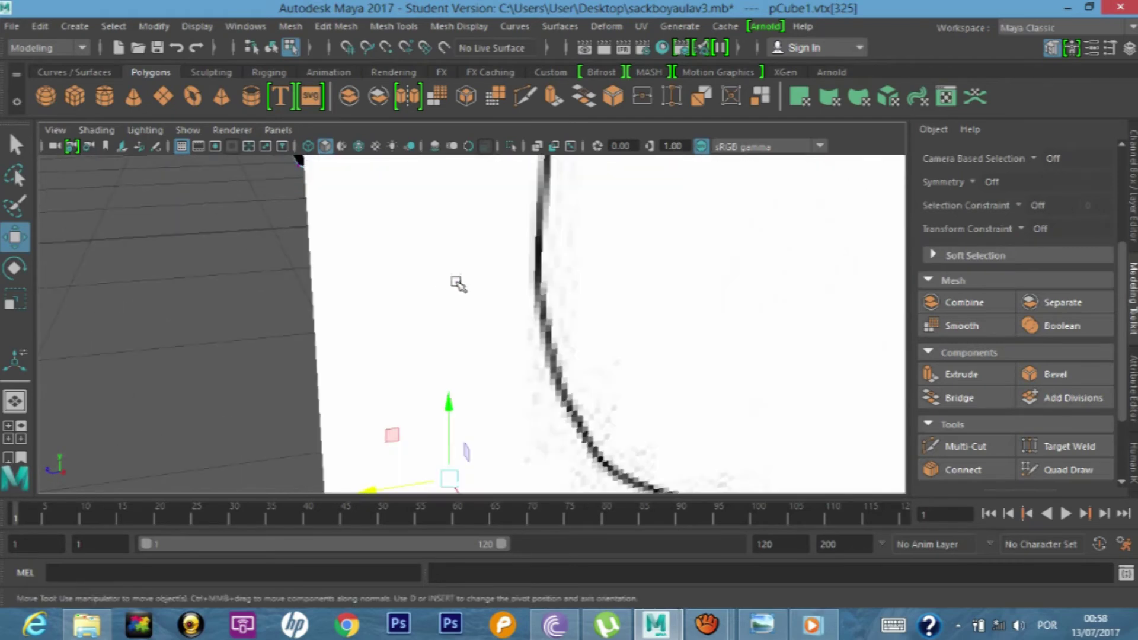
key("space")
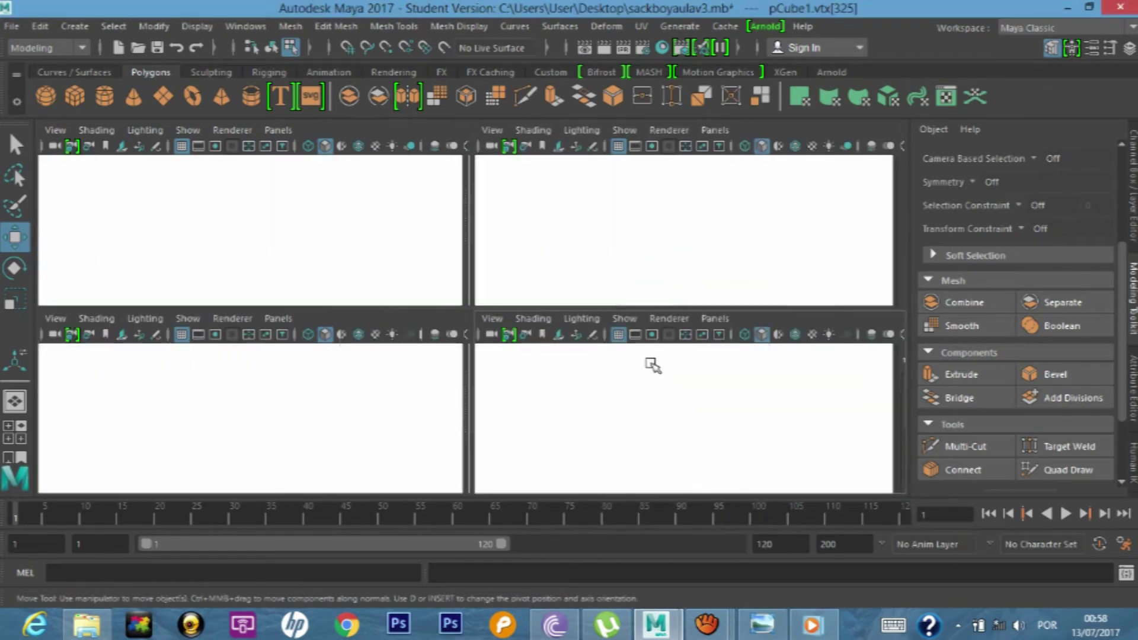
- Maximize the side view and zoom in on the head and torso
key("space")
middle_click_drag(572, 211, 569, 323, "alt")
scroll(552, 285, "up", 3)
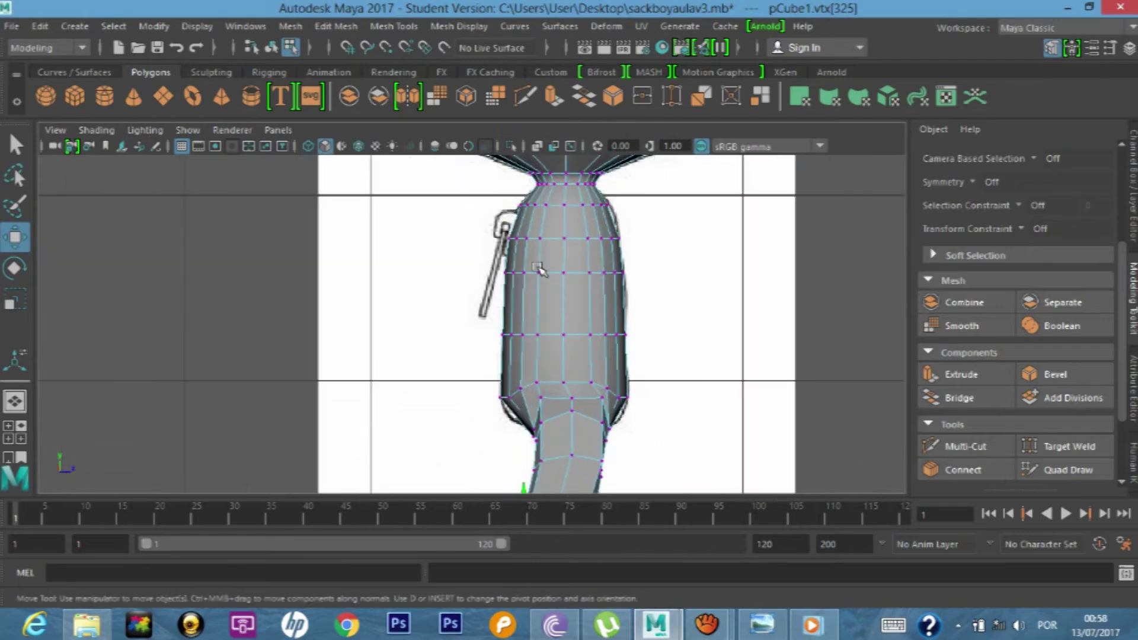
scroll(587, 231, "up", 2)
scroll(590, 267, "up", 2)
scroll(589, 274, "up", 2)
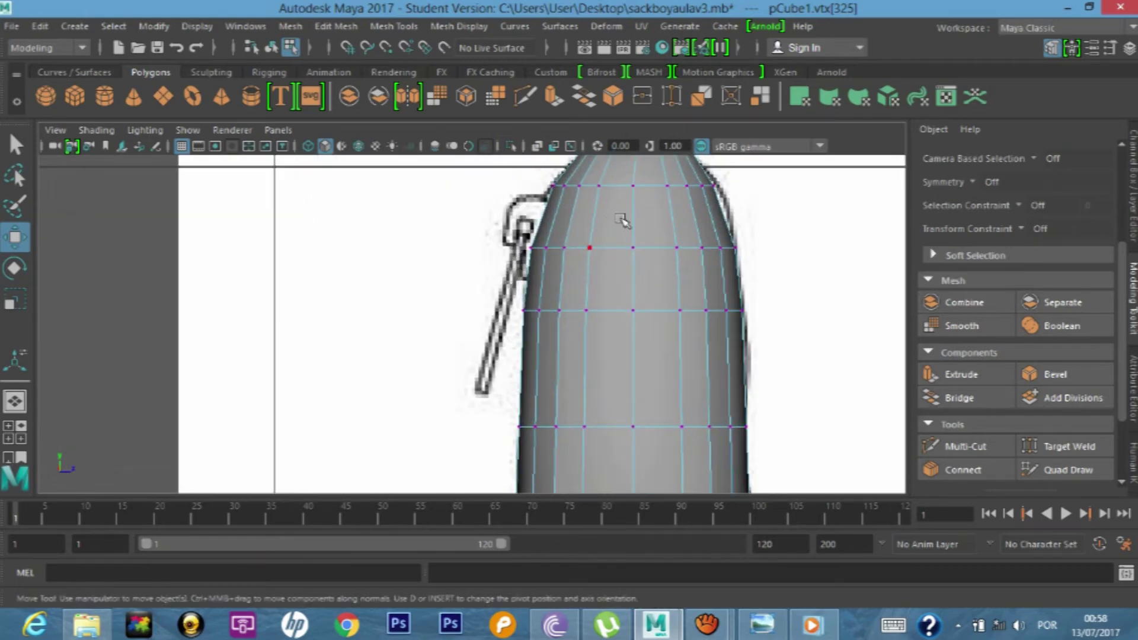
- Pick several upper-torso vertices, going through face mode into vertex mode
right_click_drag(632, 210, 699, 180)
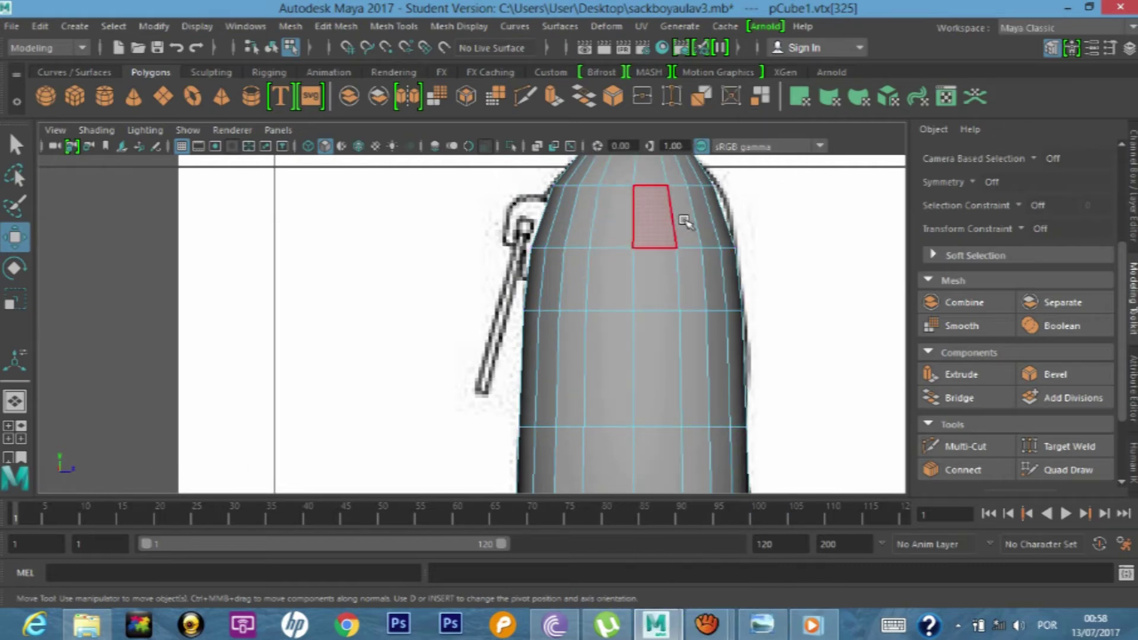
left_click(658, 270)
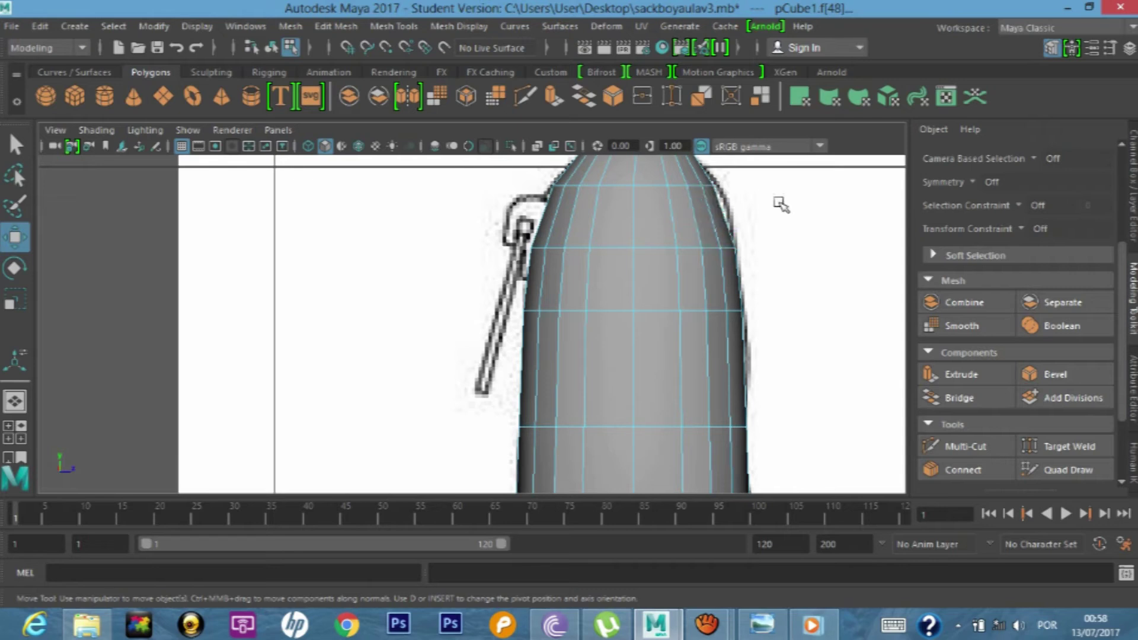
scroll(776, 204, "up", 1)
scroll(751, 229, "up", 1)
scroll(741, 239, "up", 1)
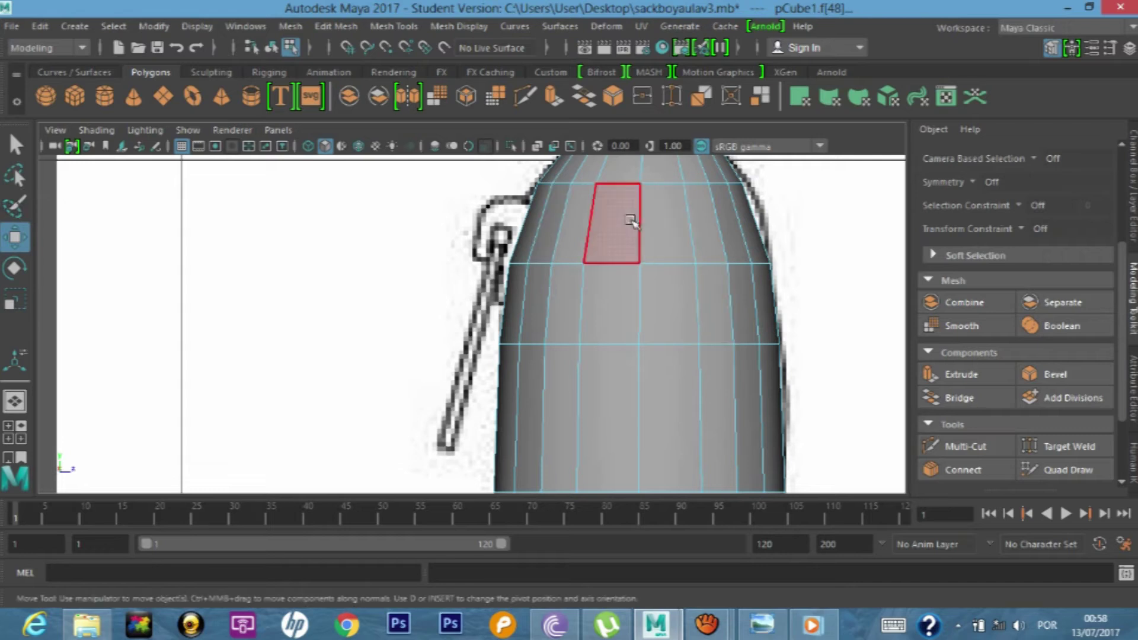
right_click(630, 224)
left_click(562, 144)
left_click(595, 184)
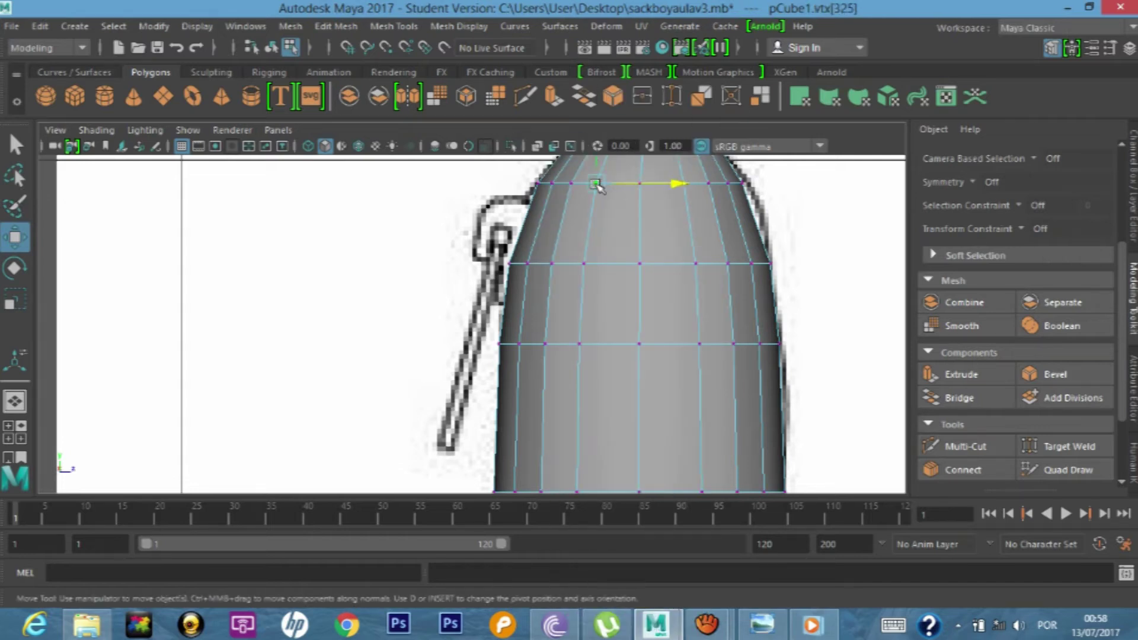
left_click(709, 183, "shift")
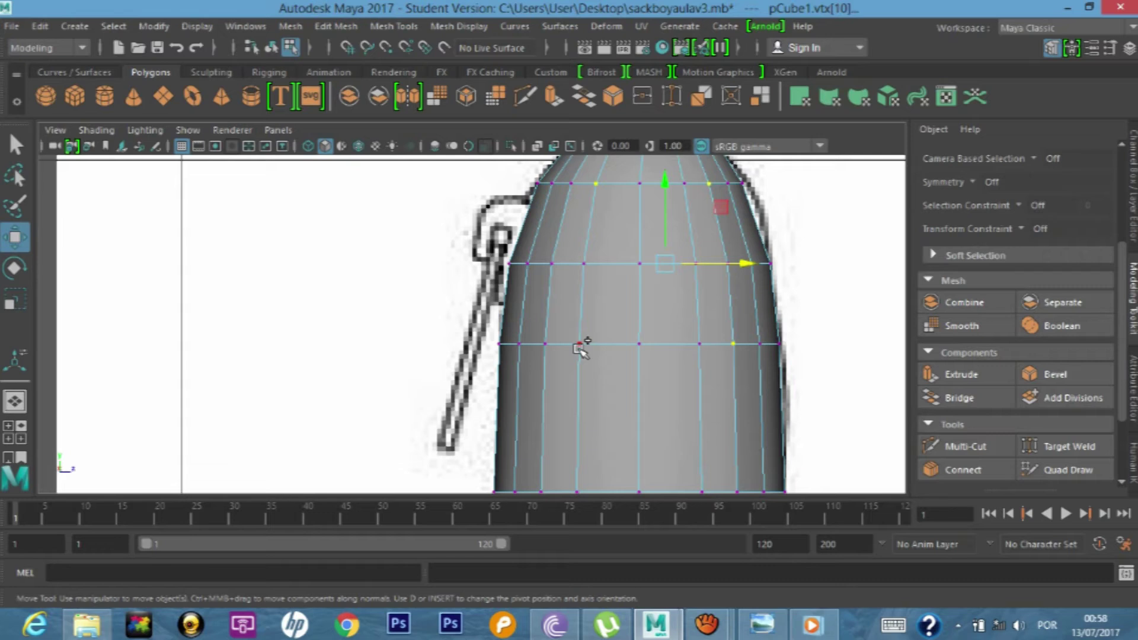
- Try scaling the selected vertices inward, then undo both scale attempts
key("r")
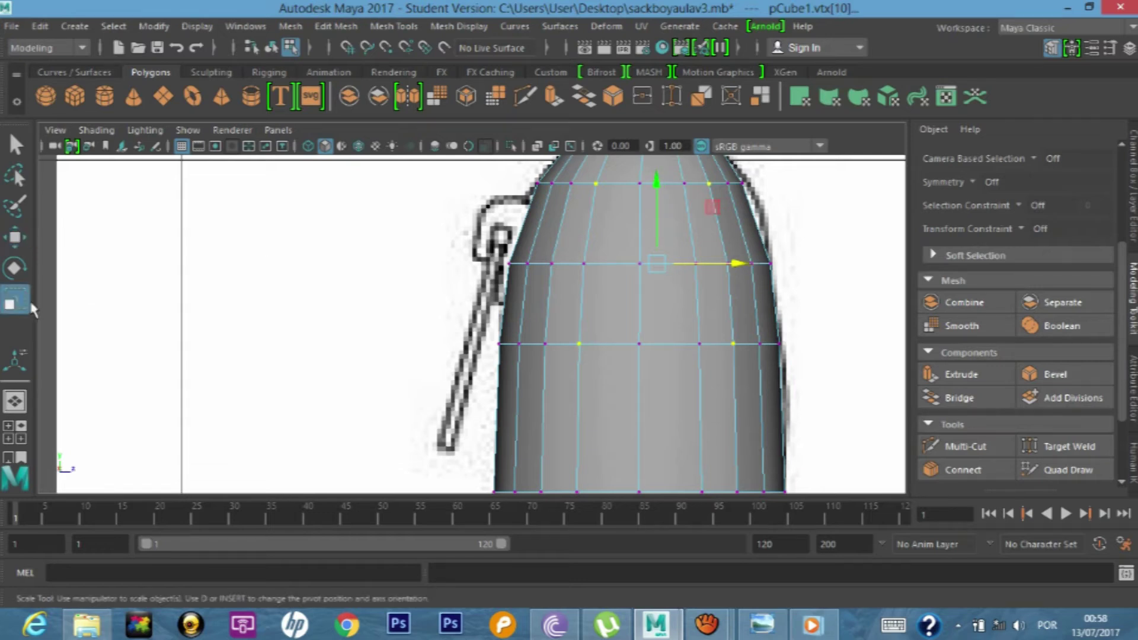
left_click_drag(734, 265, 718, 265)
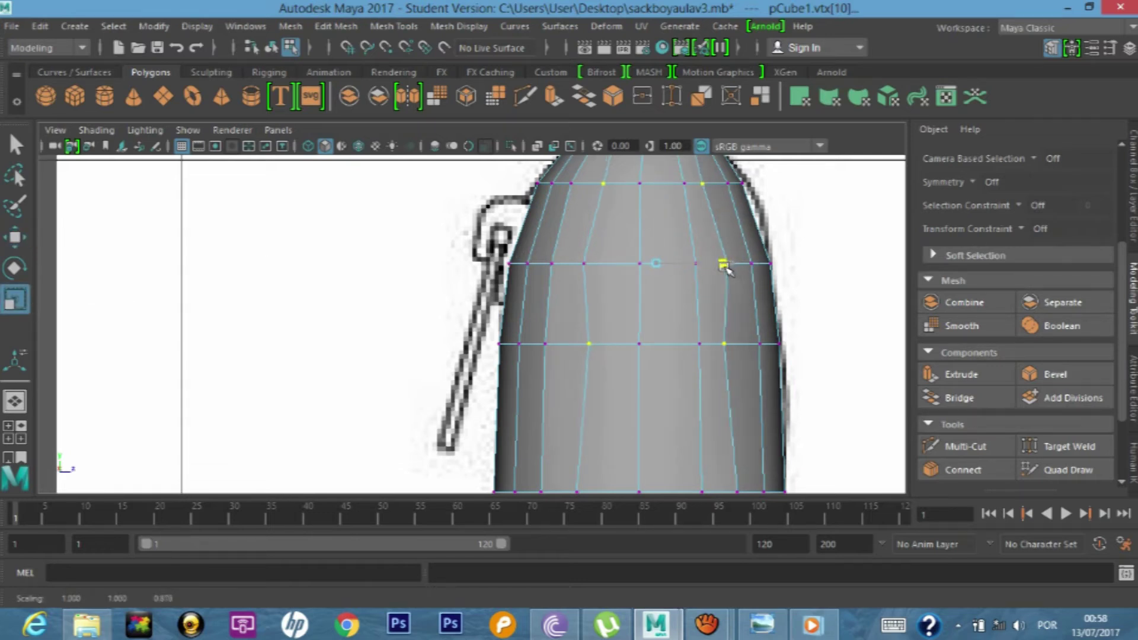
left_click_drag(719, 266, 719, 265)
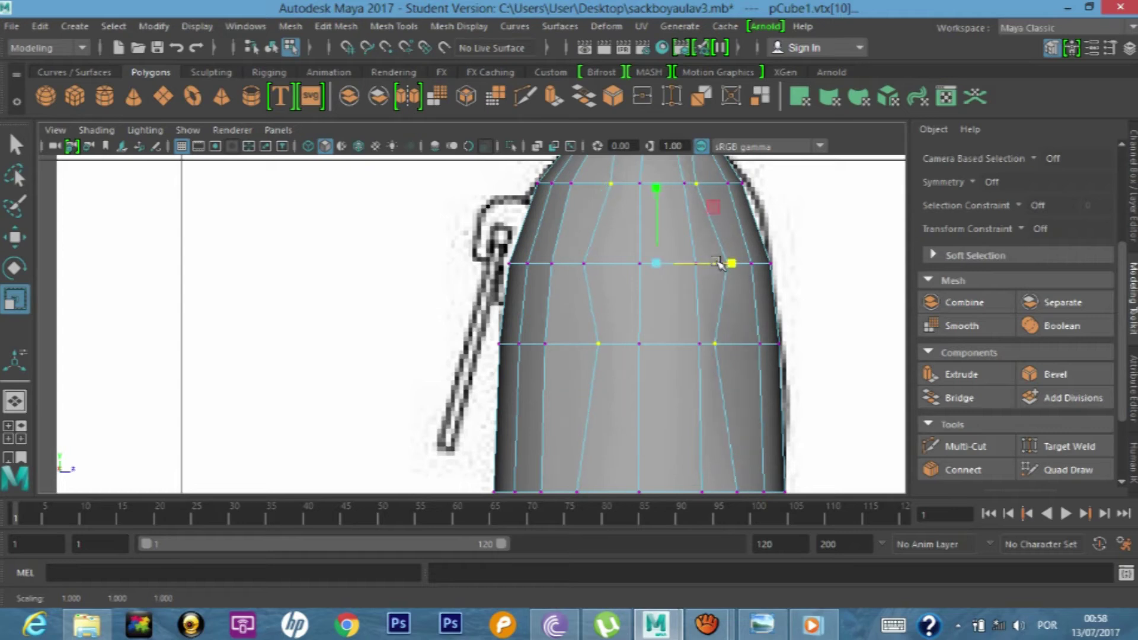
key("ctrl+z")
left_click_drag(714, 208, 712, 208)
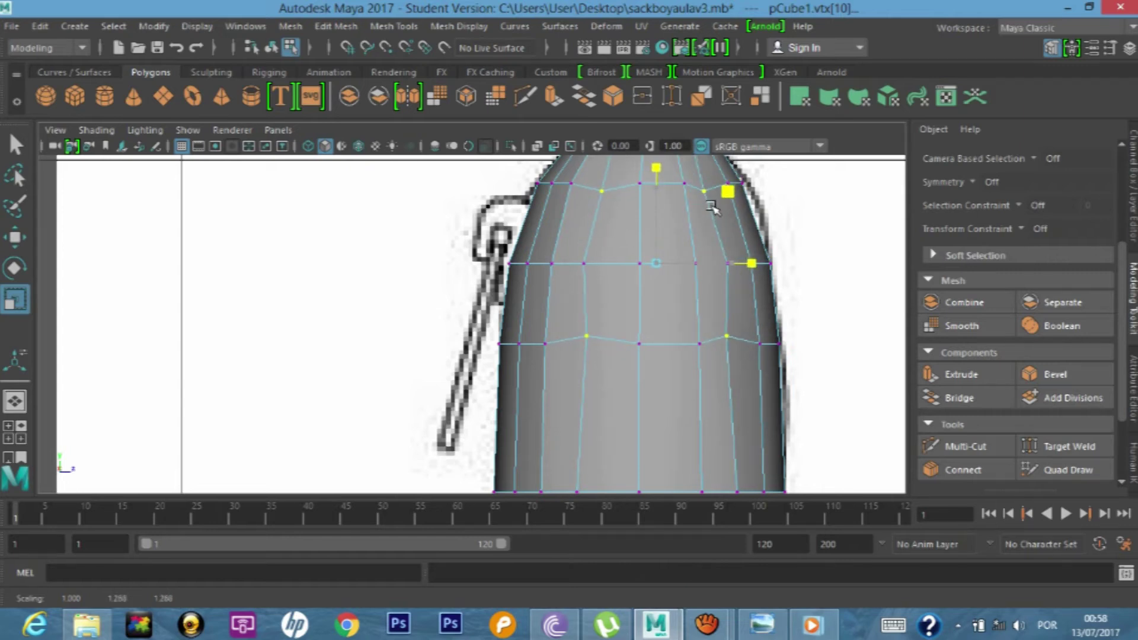
key("ctrl+z")
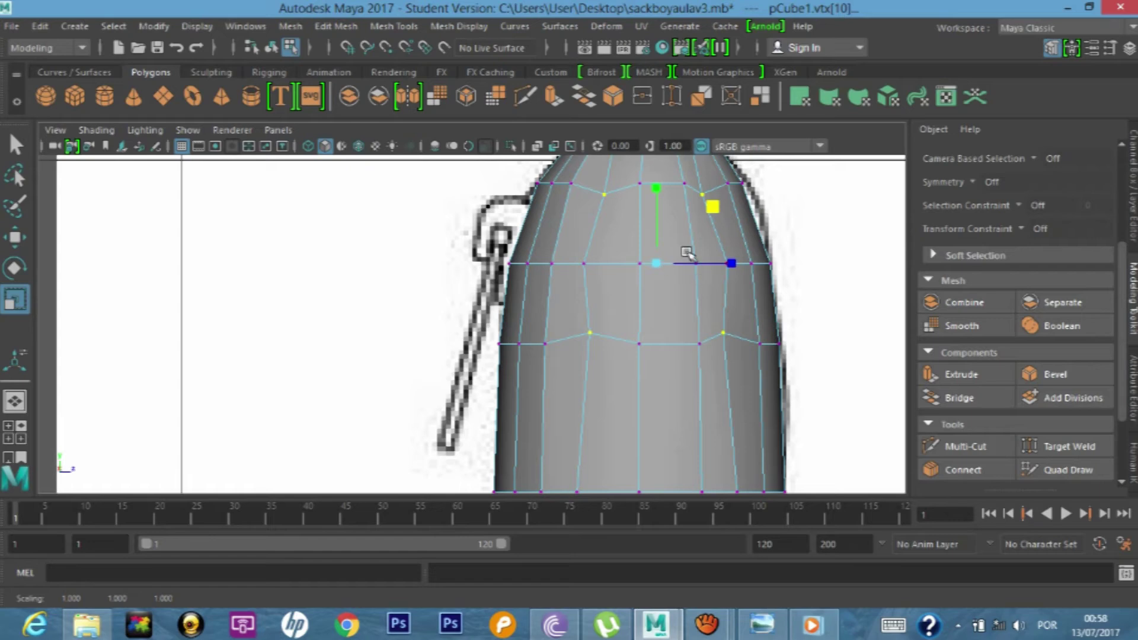
- Maximize the perspective view and orbit to see the mesh and reference plane
key("space")
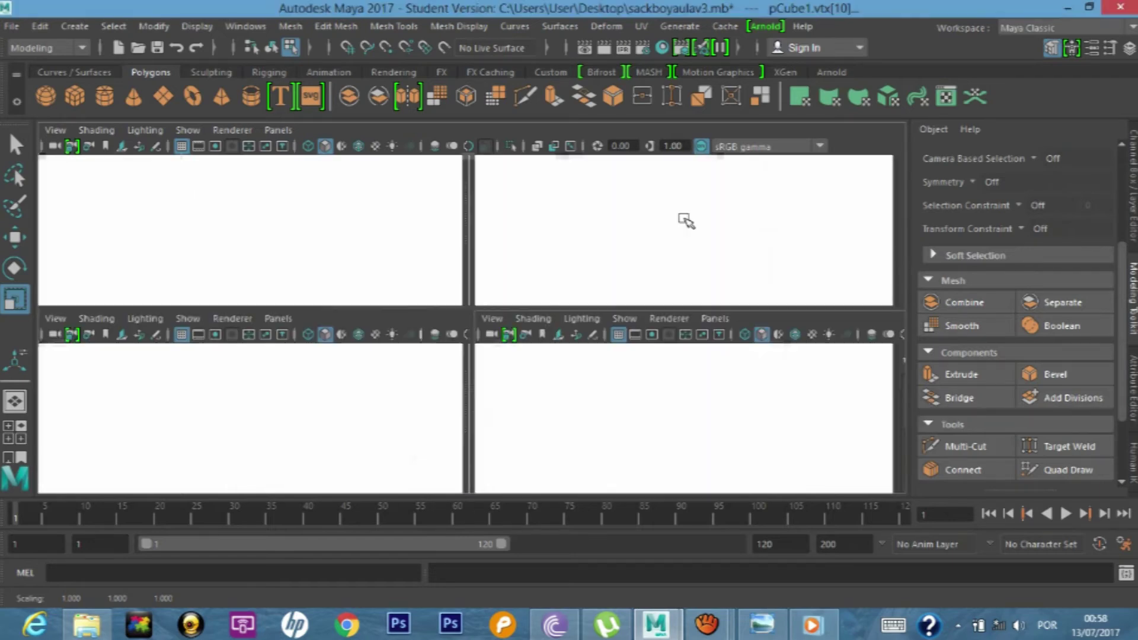
key("space")
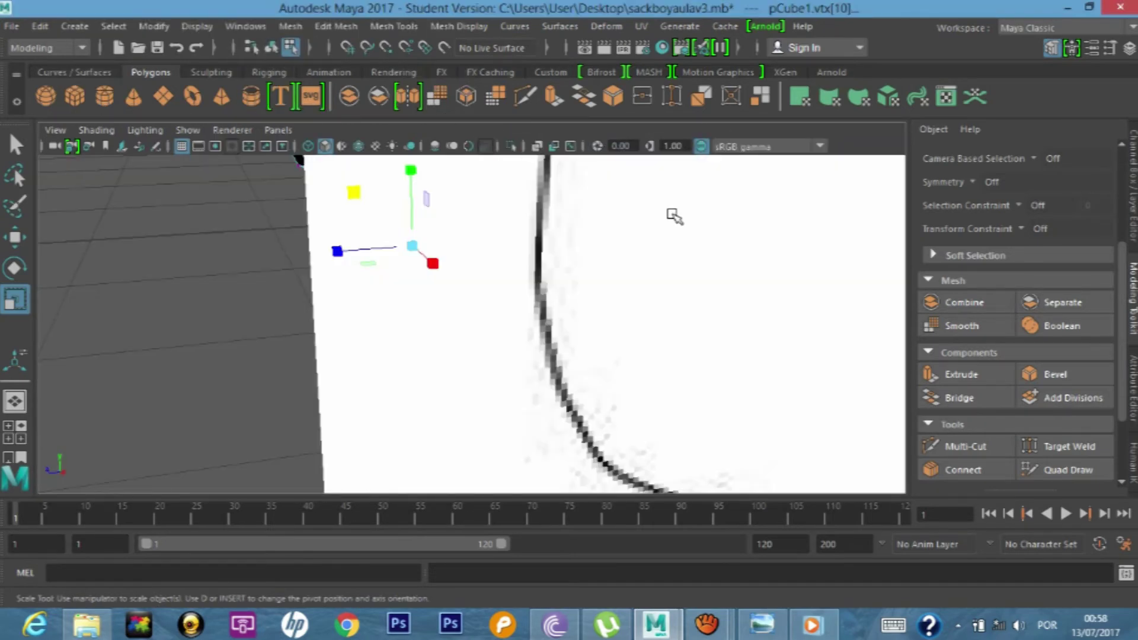
right_click_drag(673, 216, 449, 229, "alt")
mouse_move(449, 229)
left_mouse_down("alt")
mouse_move(469, 276)
mouse_move(705, 263)
mouse_move(538, 258)
left_mouse_up("alt")
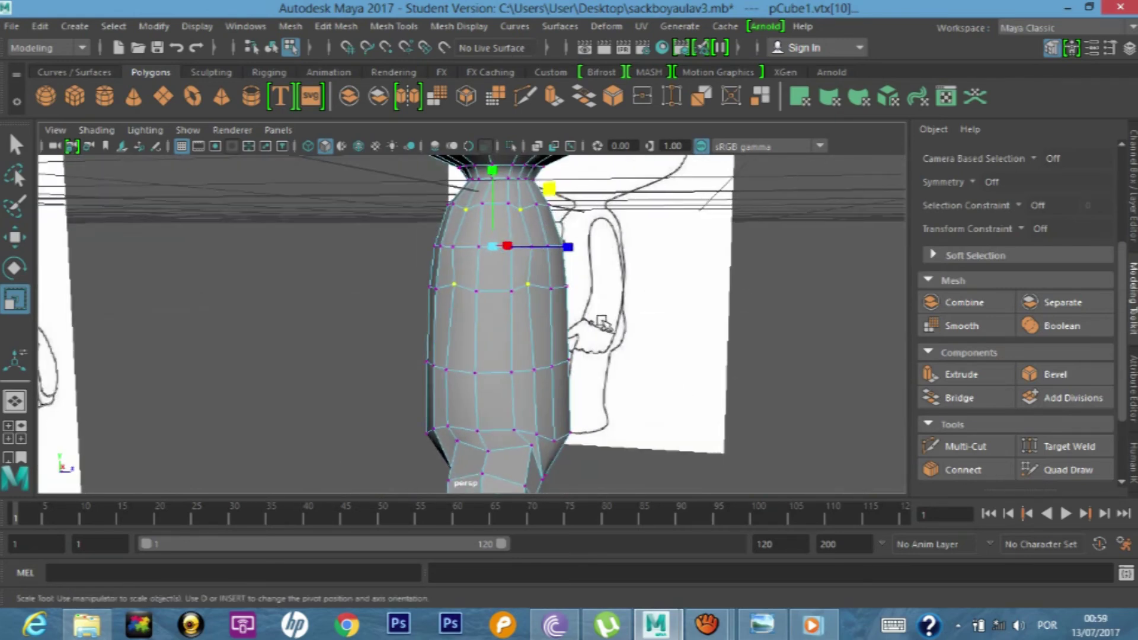
scroll(703, 175, "up", 3)
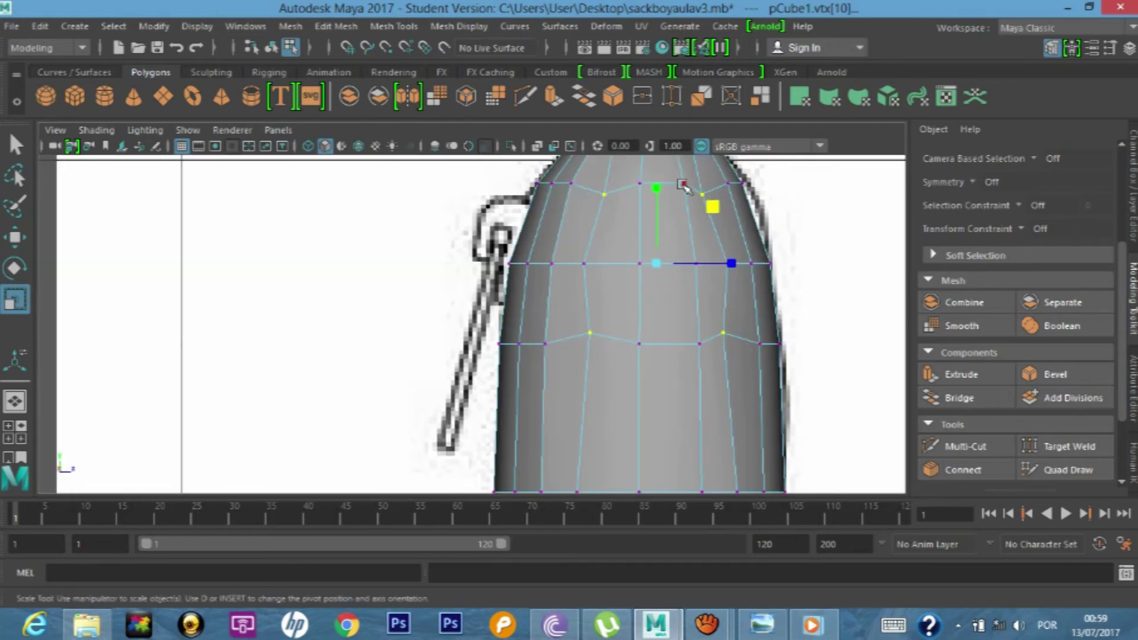
- Move single vertices on the top, middle and lower loops sideways along X
left_click(684, 184)
key("w")
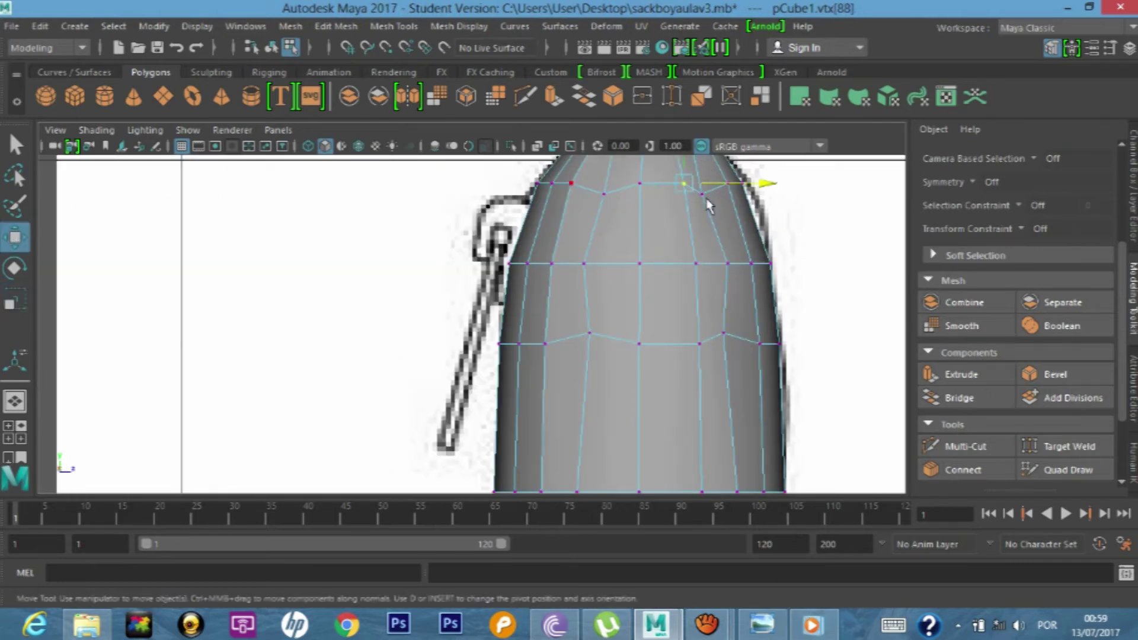
left_click_drag(765, 183, 759, 182)
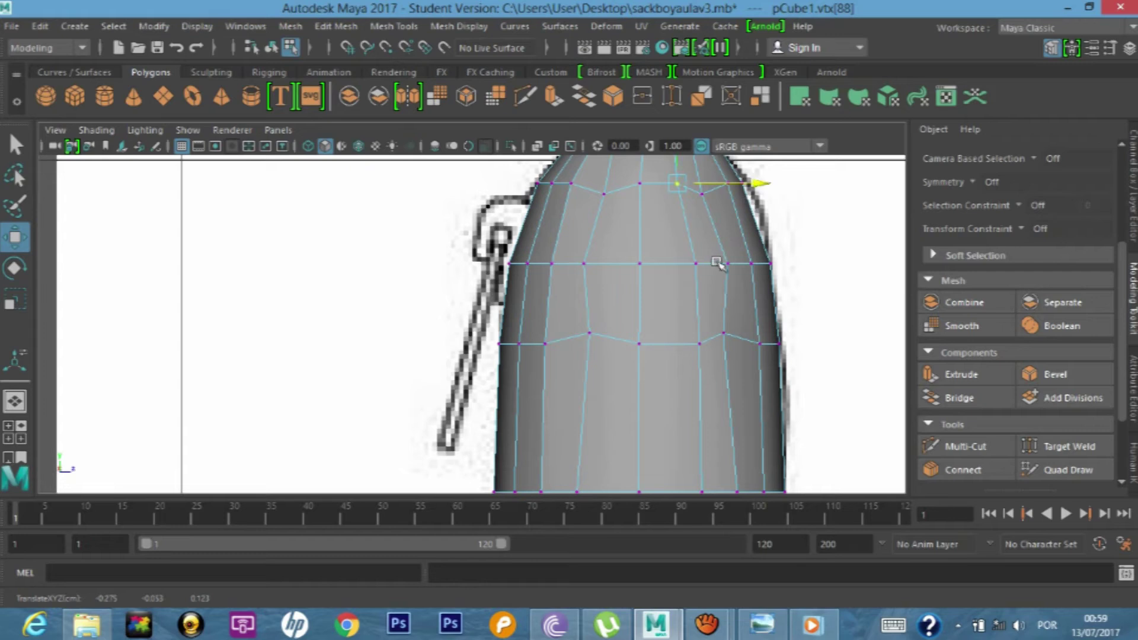
left_click(697, 262)
left_click_drag(774, 263, 769, 261)
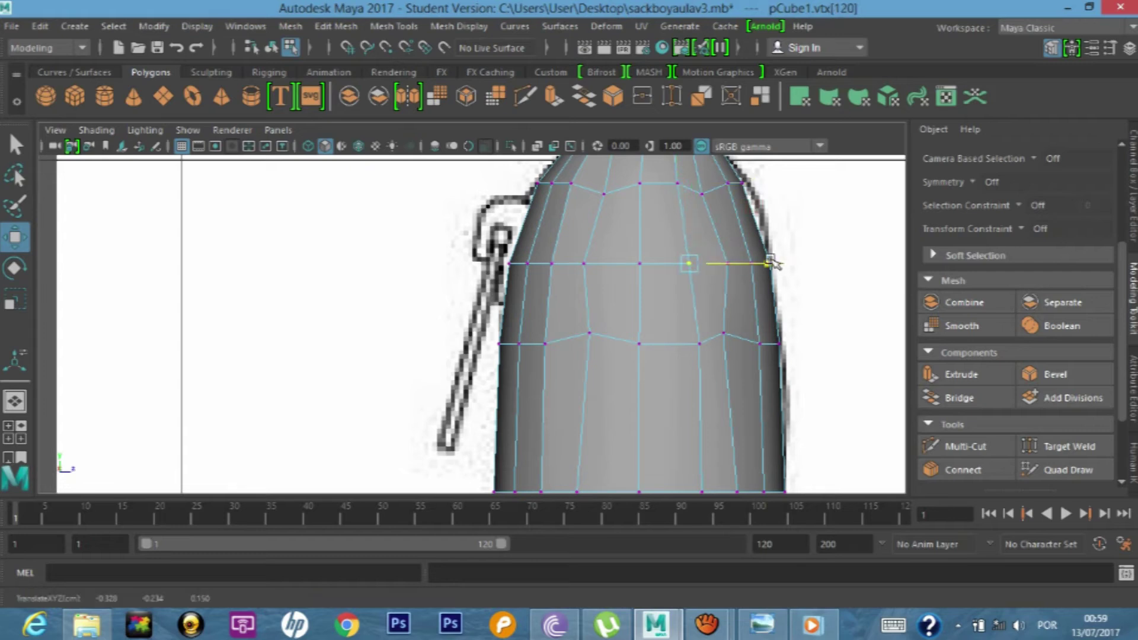
left_click(700, 344)
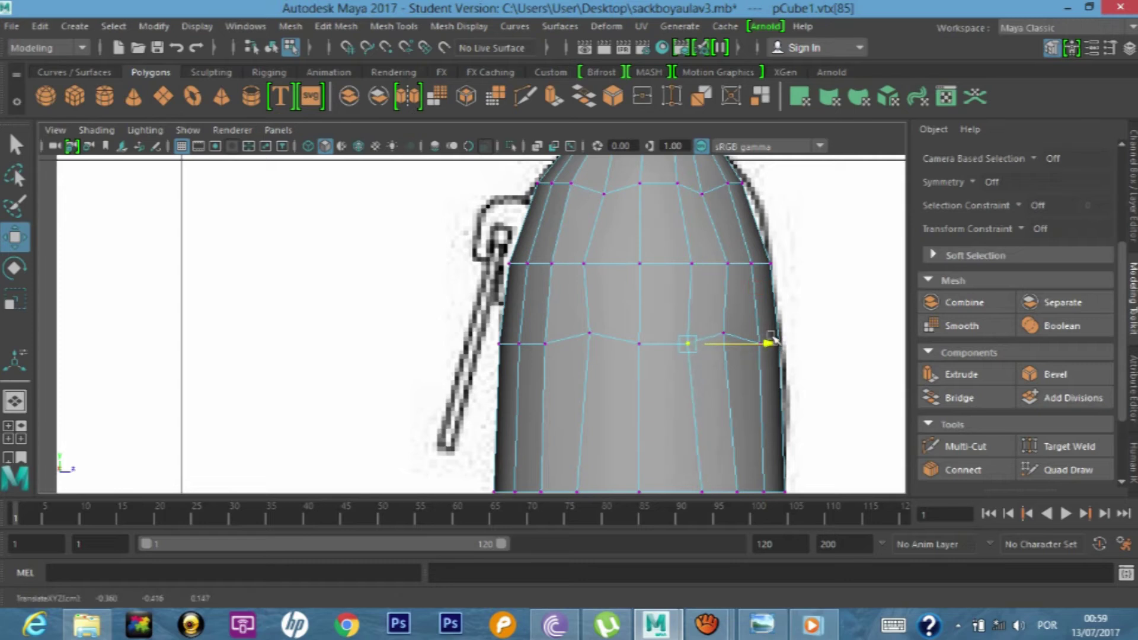
left_click(686, 263)
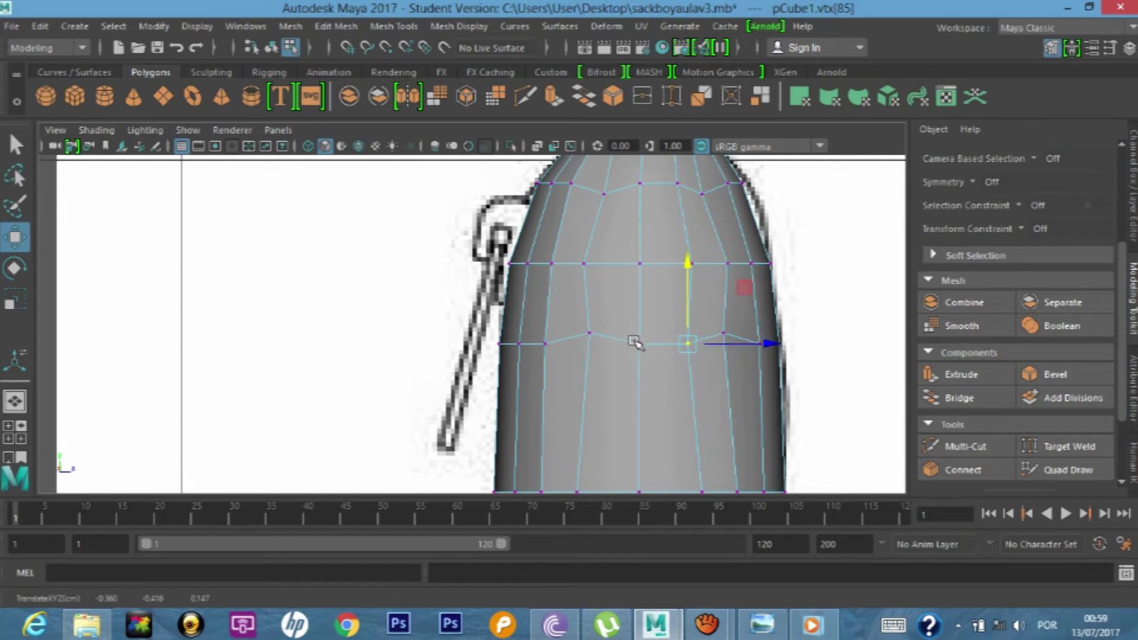
left_click_drag(764, 342, 714, 343)
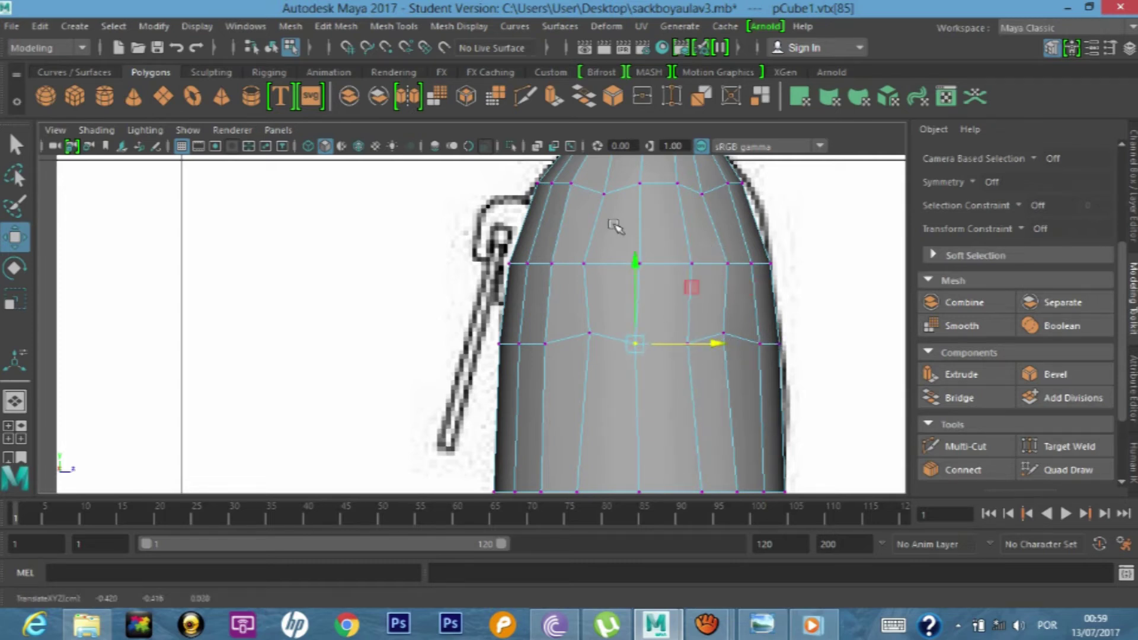
left_click(675, 179)
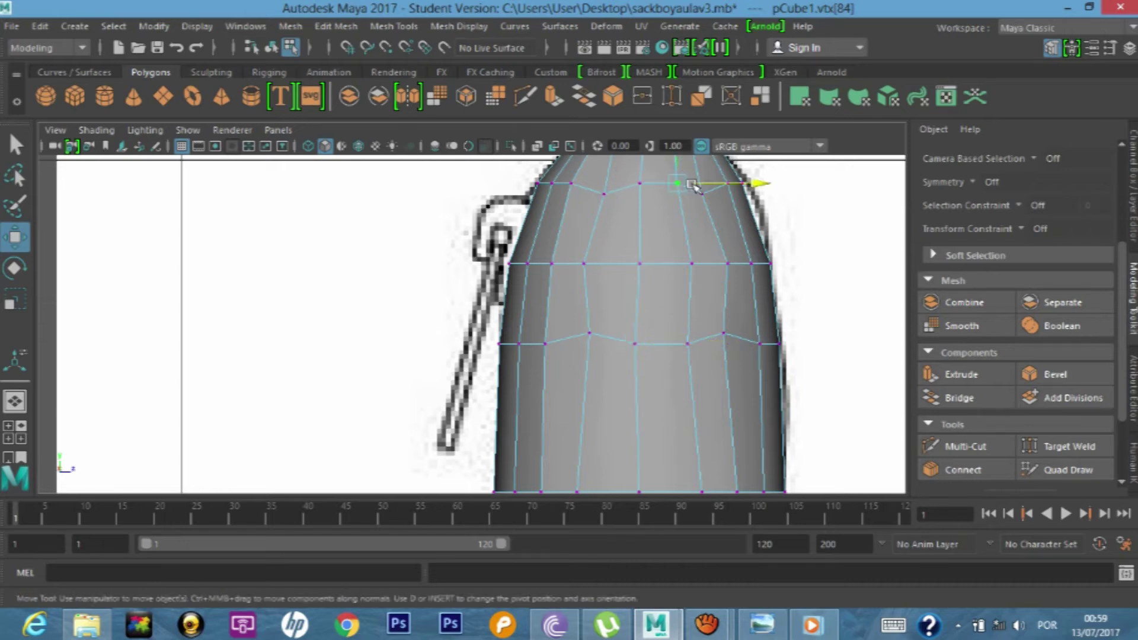
left_click(760, 187)
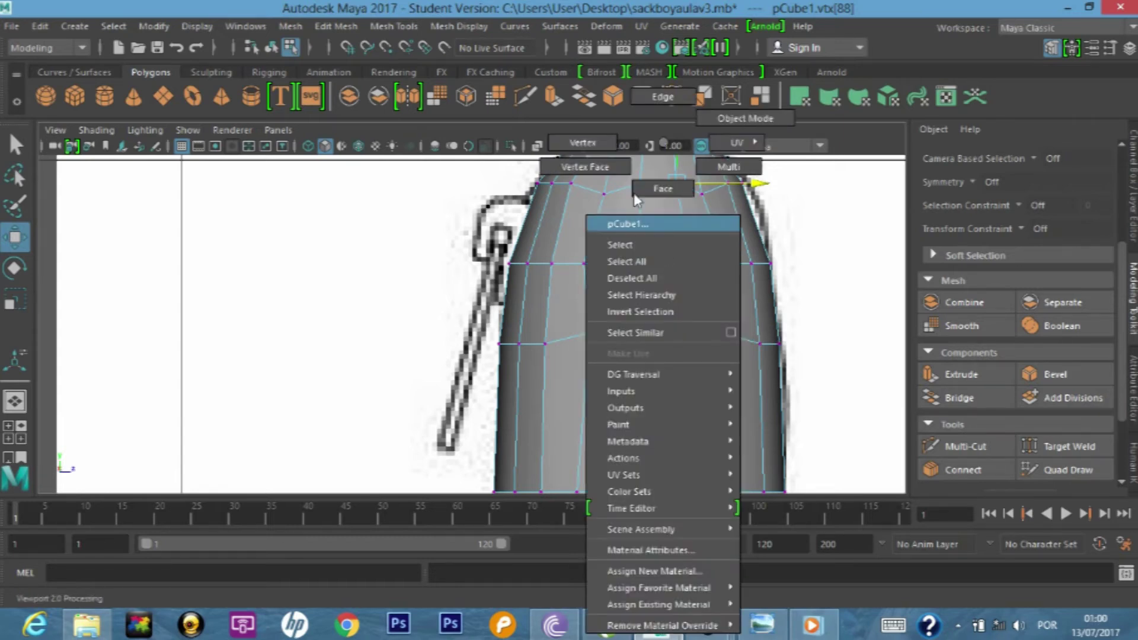
- Select the shoulder faces on the body's side and show the mesh as wireframe
right_click_drag(665, 253, 661, 189)
left_click(618, 238)
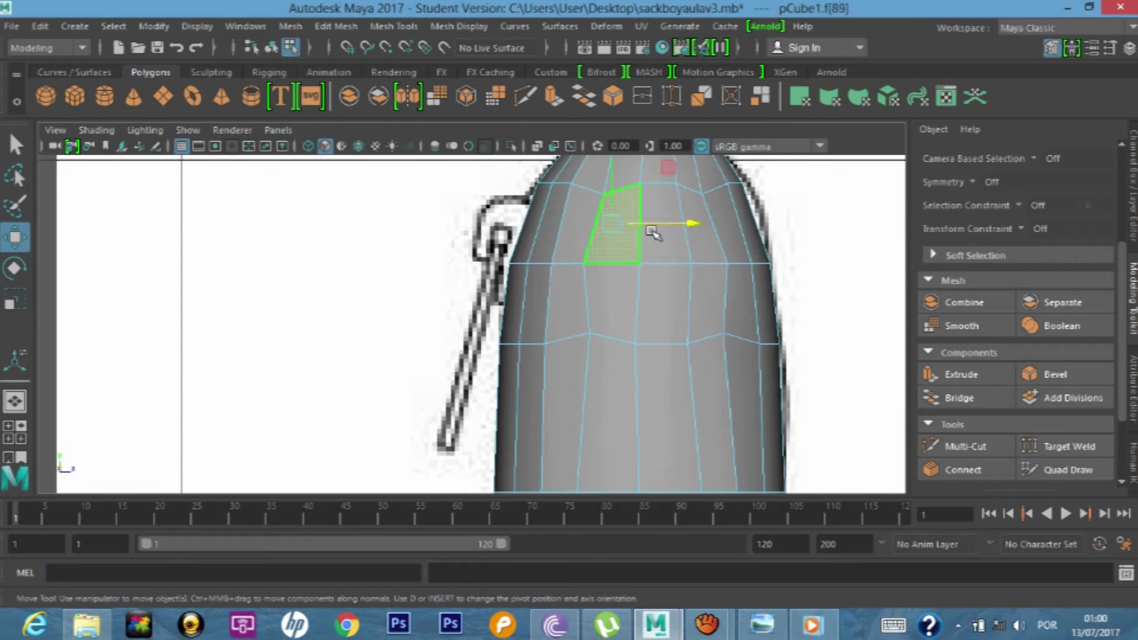
left_click(673, 240, "shift")
left_click(709, 252, "shift")
left_click(711, 291, "shift")
left_click(665, 300, "shift")
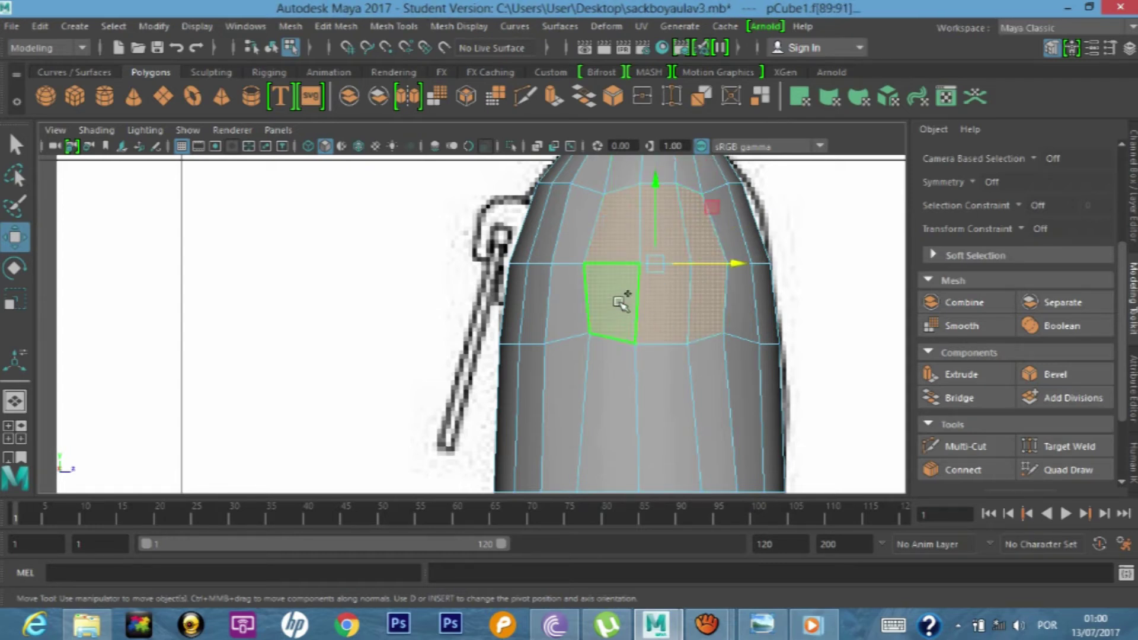
key("4")
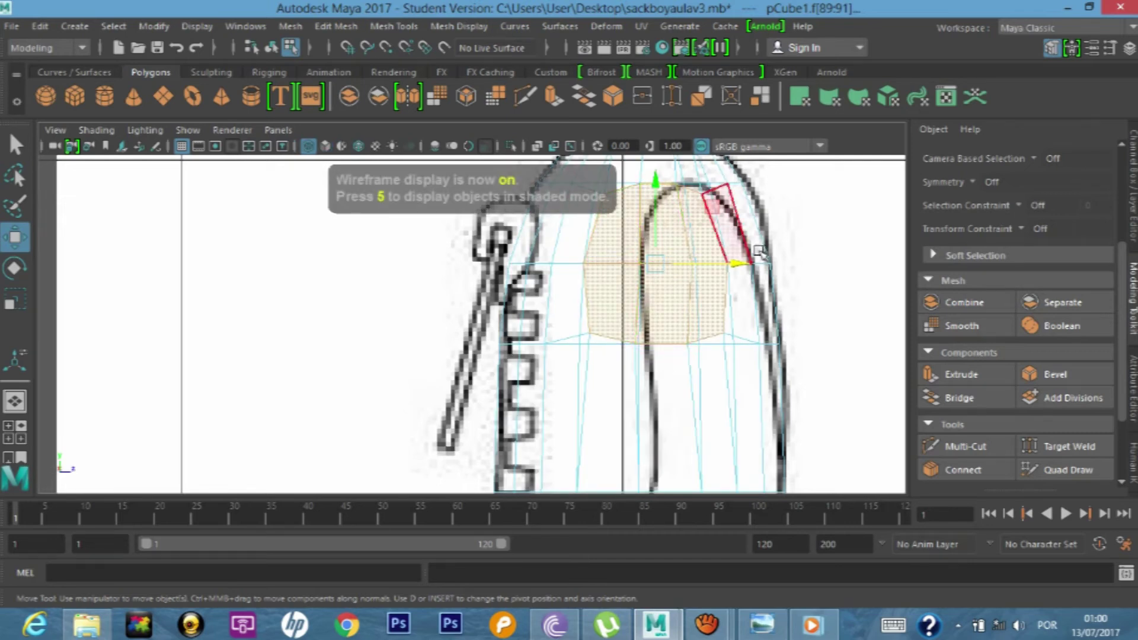
- Slide, narrow and shorten the shoulder faces to fit the reference arm outline
left_click_drag(740, 264, 775, 264)
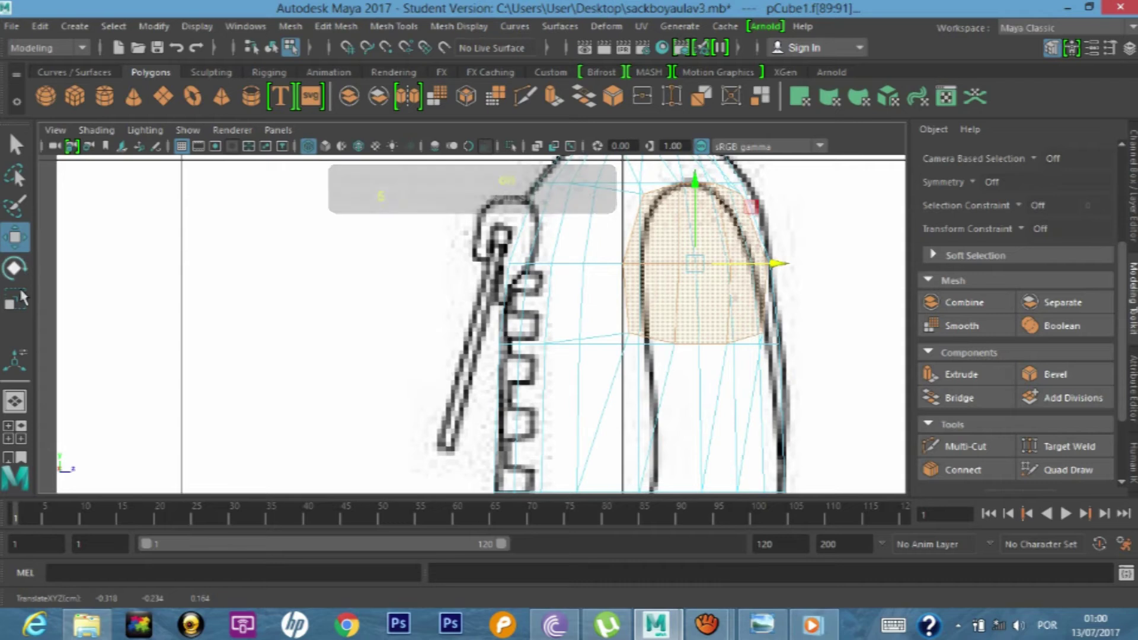
key("r")
left_click_drag(768, 262, 759, 262)
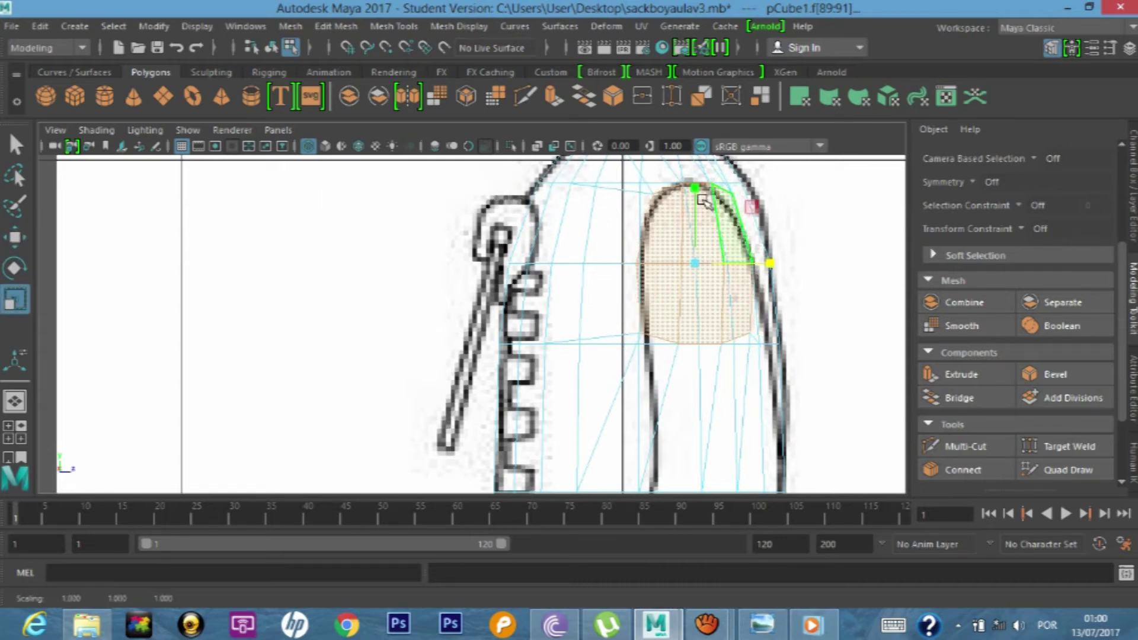
left_click_drag(701, 198, 697, 192)
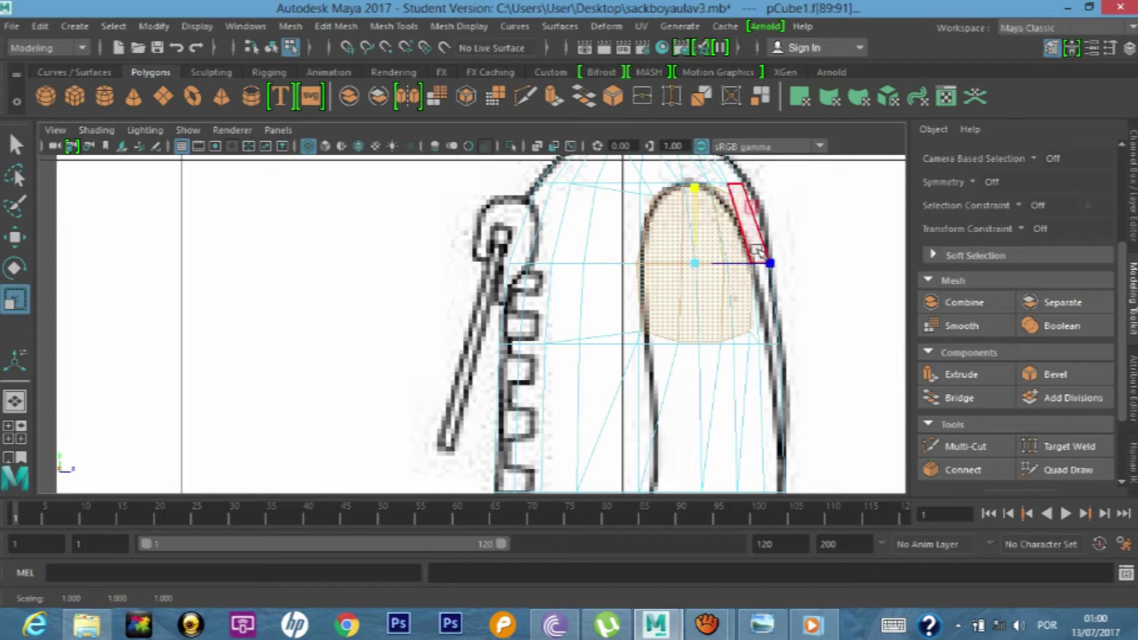
key("w")
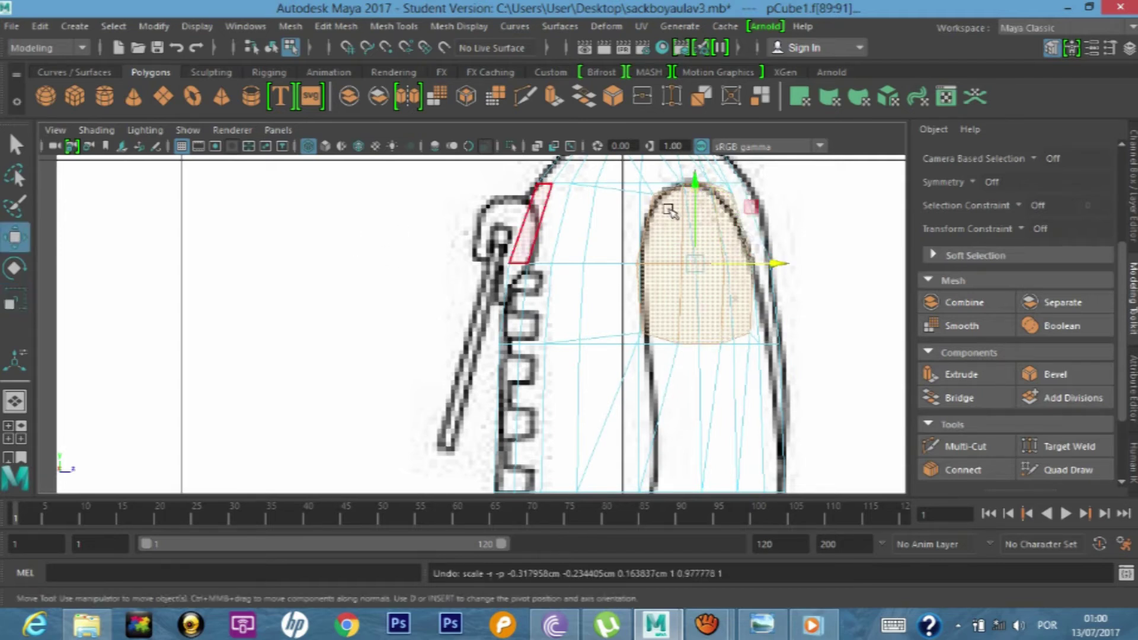
left_click_drag(696, 182, 697, 179)
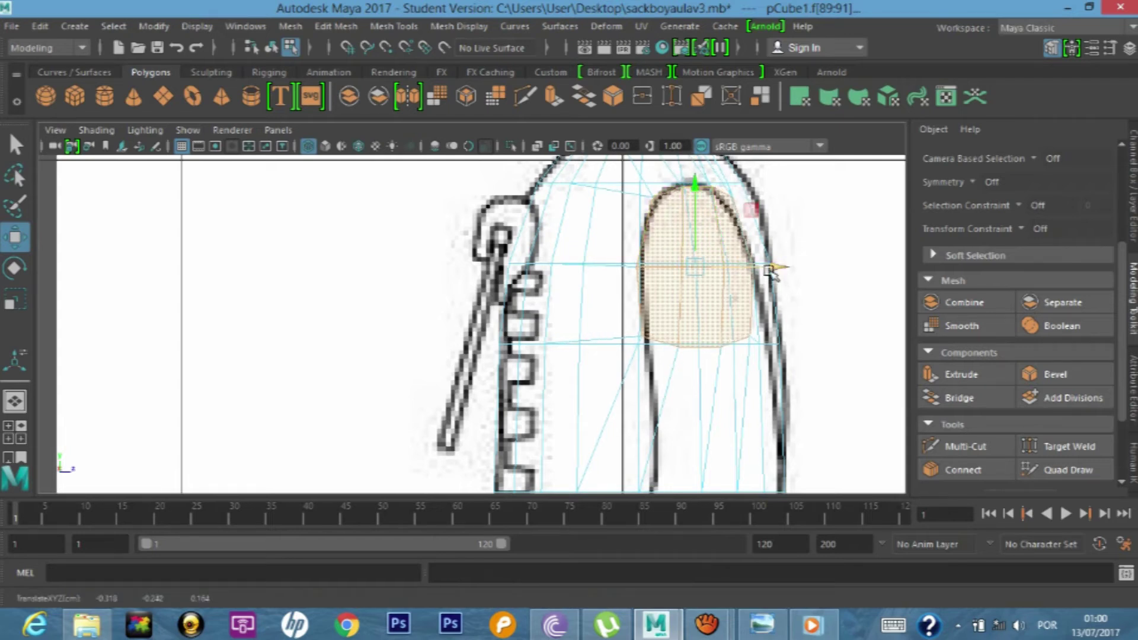
left_click_drag(784, 268, 784, 268)
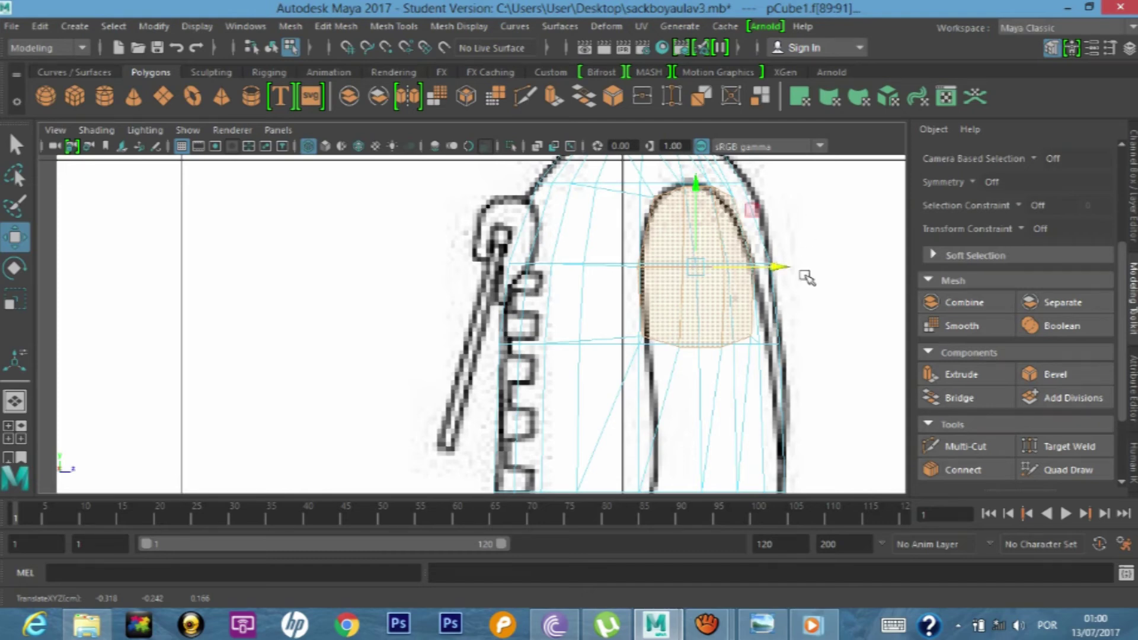
key("space")
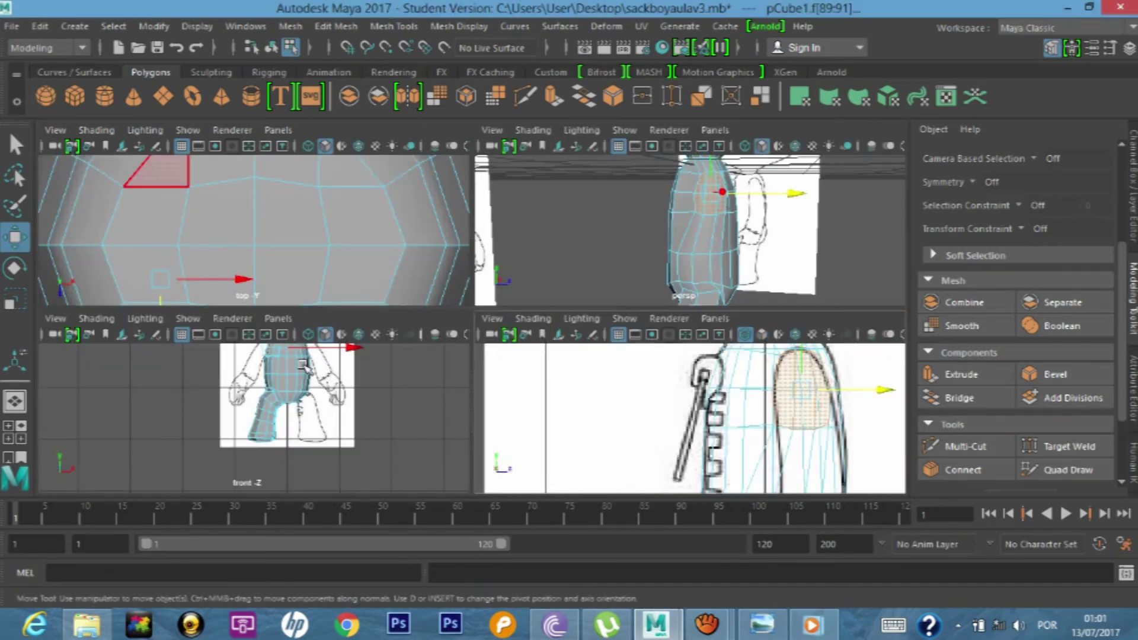
key("space")
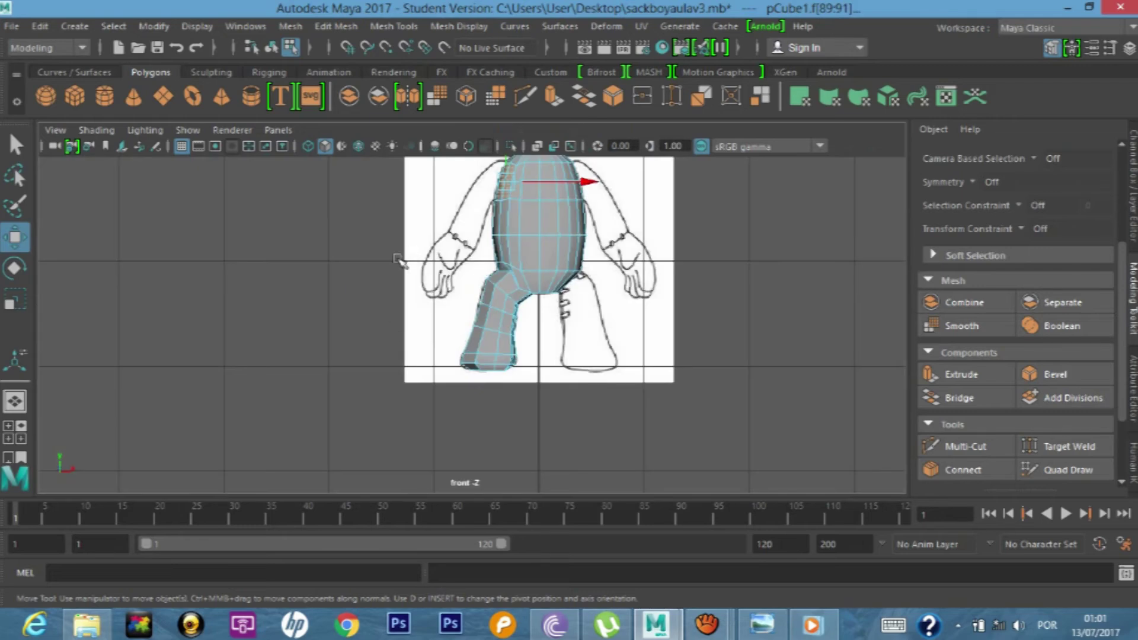
- Extrude the shoulder faces and pull them outward along X to start the arm
scroll(398, 265, "up", 2)
scroll(462, 292, "up", 1)
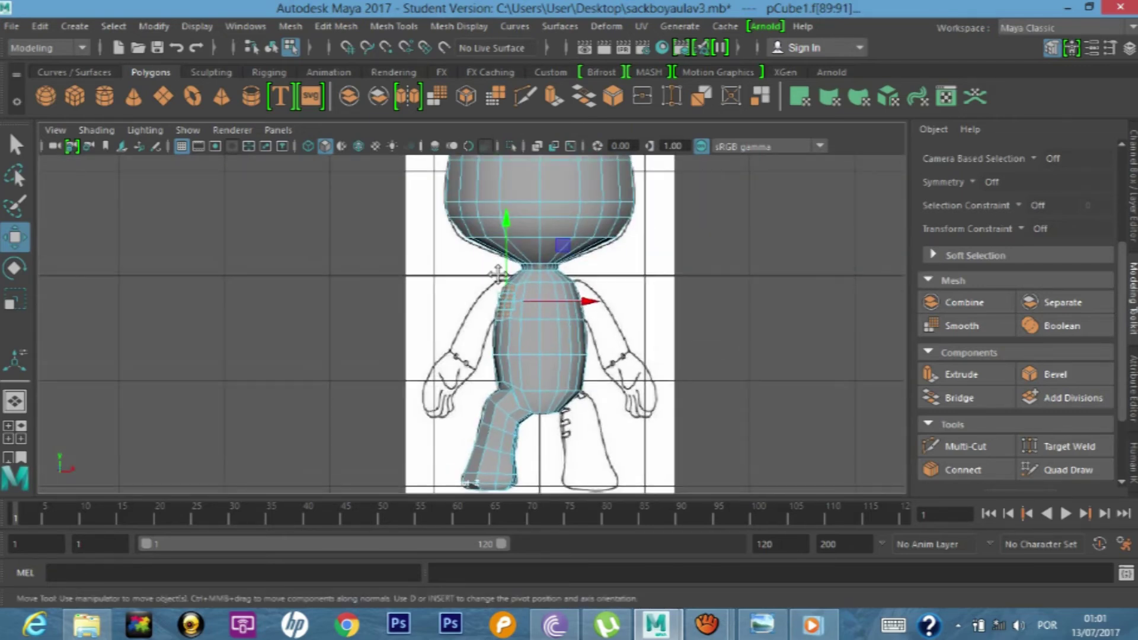
scroll(501, 276, "up", 2)
scroll(501, 276, "up", 1)
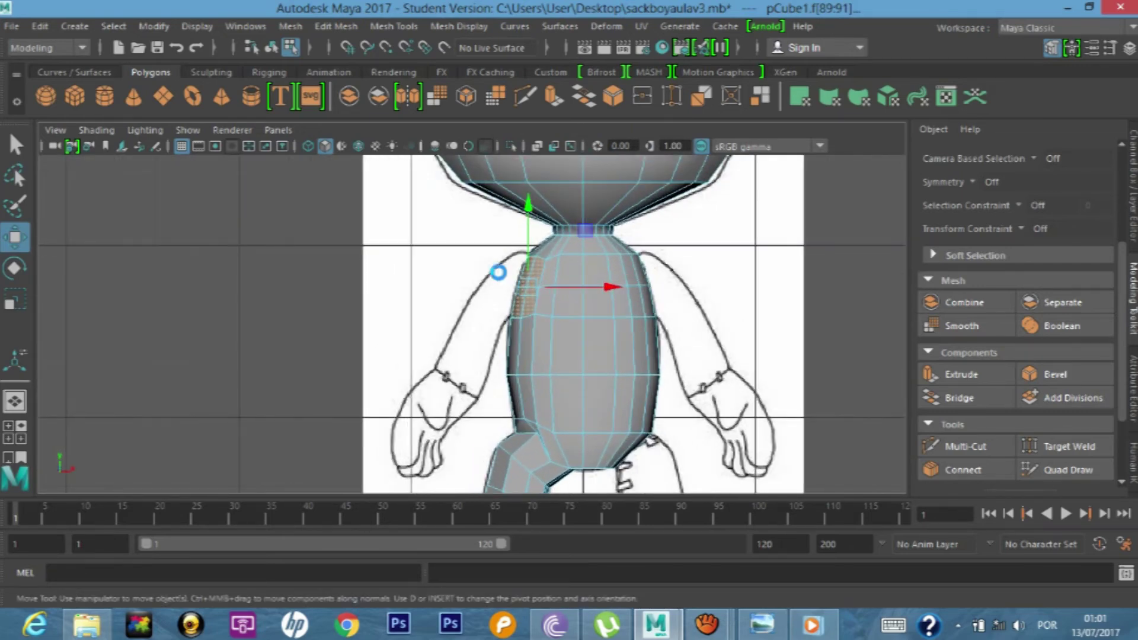
key("ctrl+e")
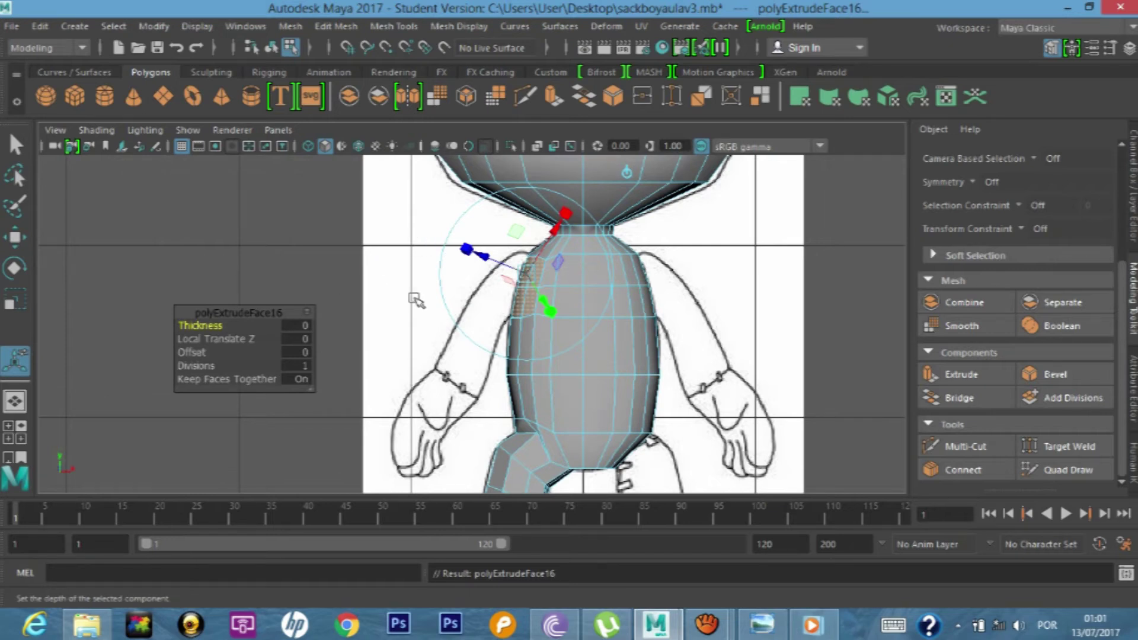
key("w")
key("ctrl+z")
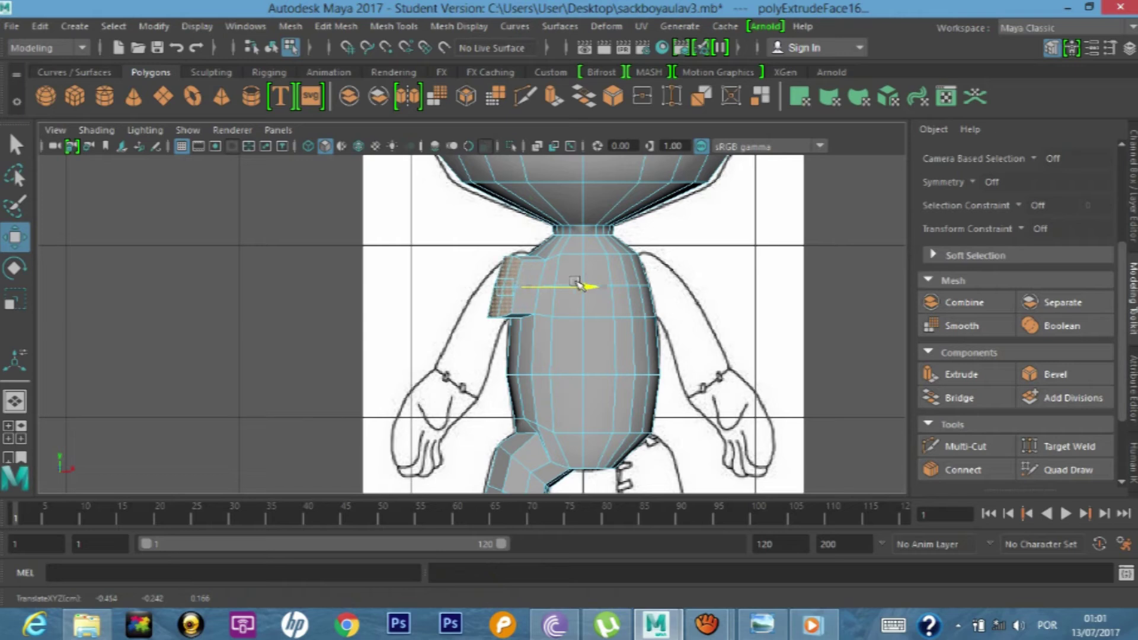
left_click_drag(602, 287, 531, 282)
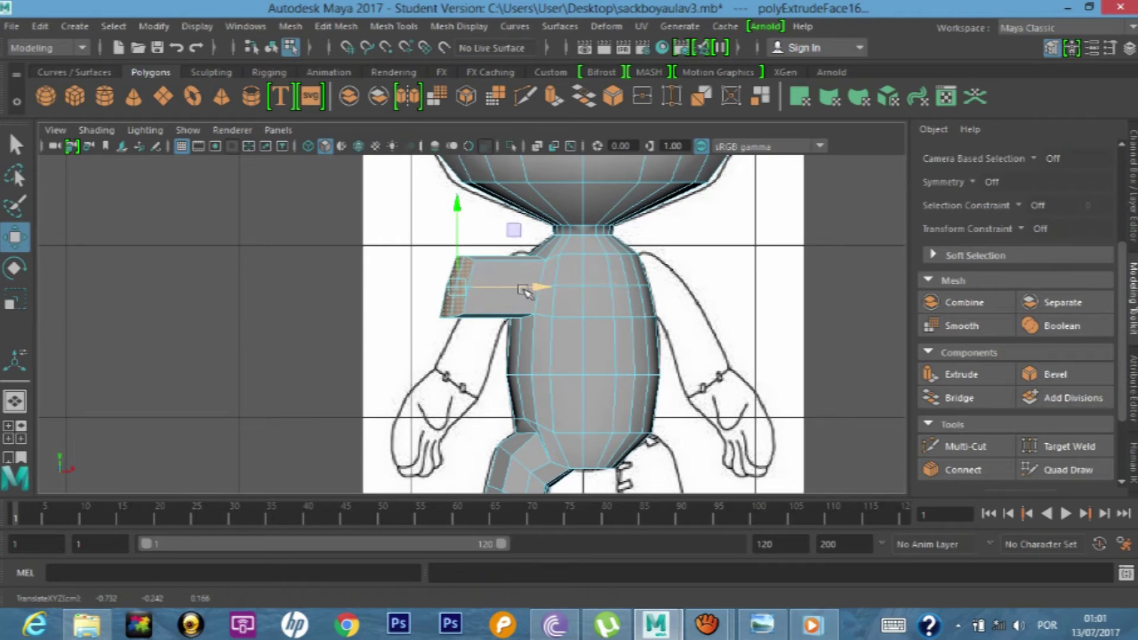
key("e")
key("ctrl+z")
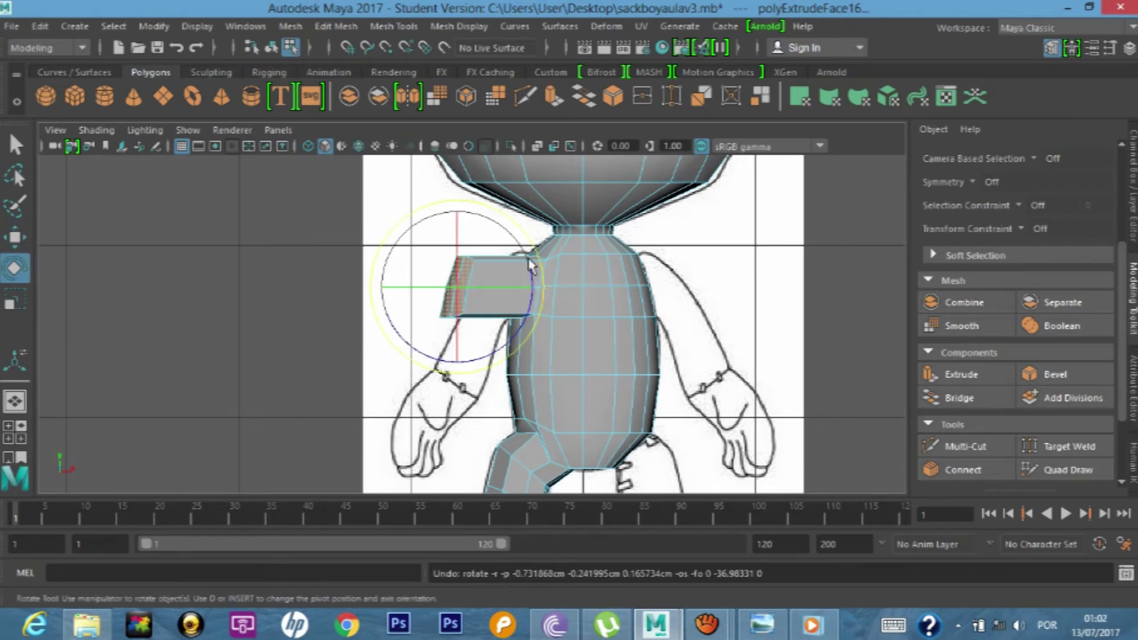
left_click_drag(521, 252, 509, 285)
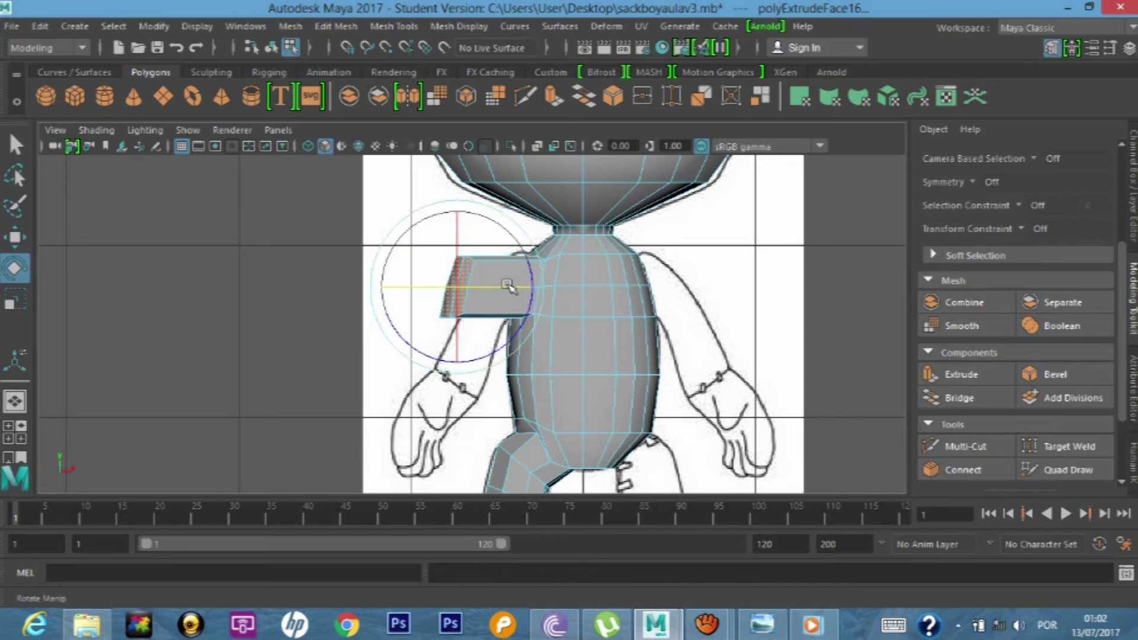
mouse_move(505, 286)
left_mouse_down()
mouse_move(462, 296)
mouse_move(374, 281)
mouse_move(392, 281)
left_mouse_up()
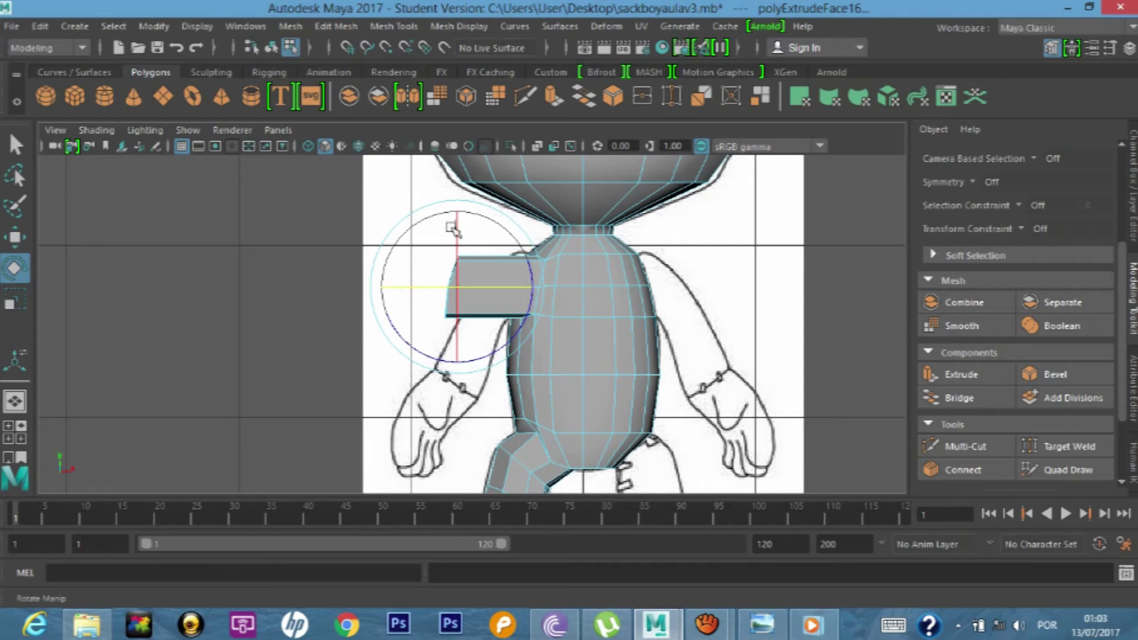
- Scale the arm end nearly flat along X and slightly taller in Y
left_click(15, 299)
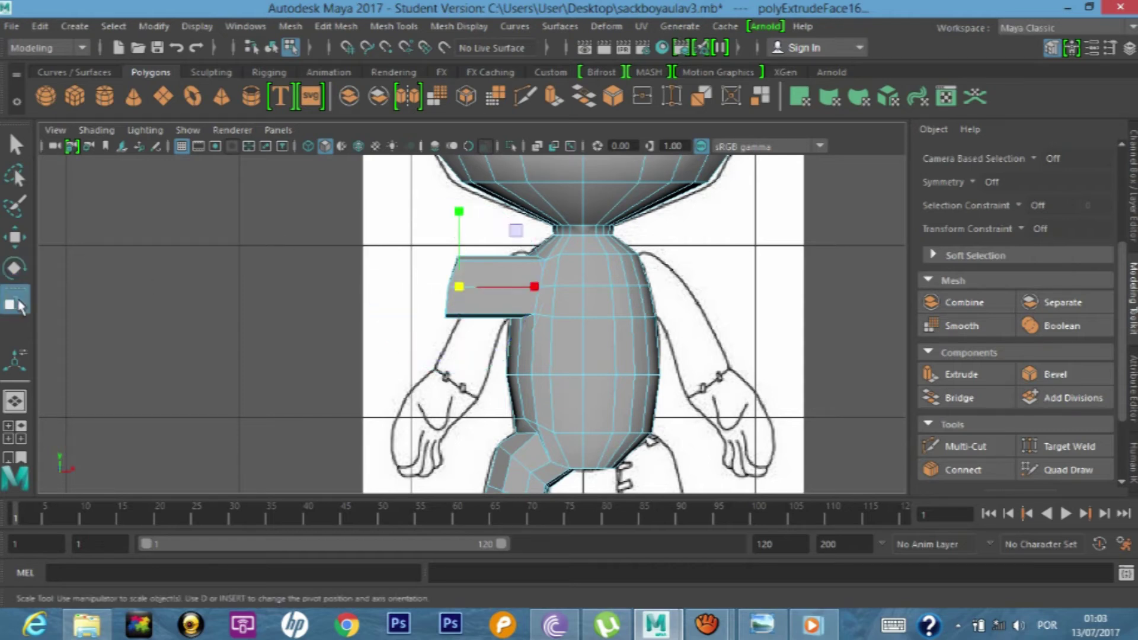
left_click_drag(536, 289, 476, 289)
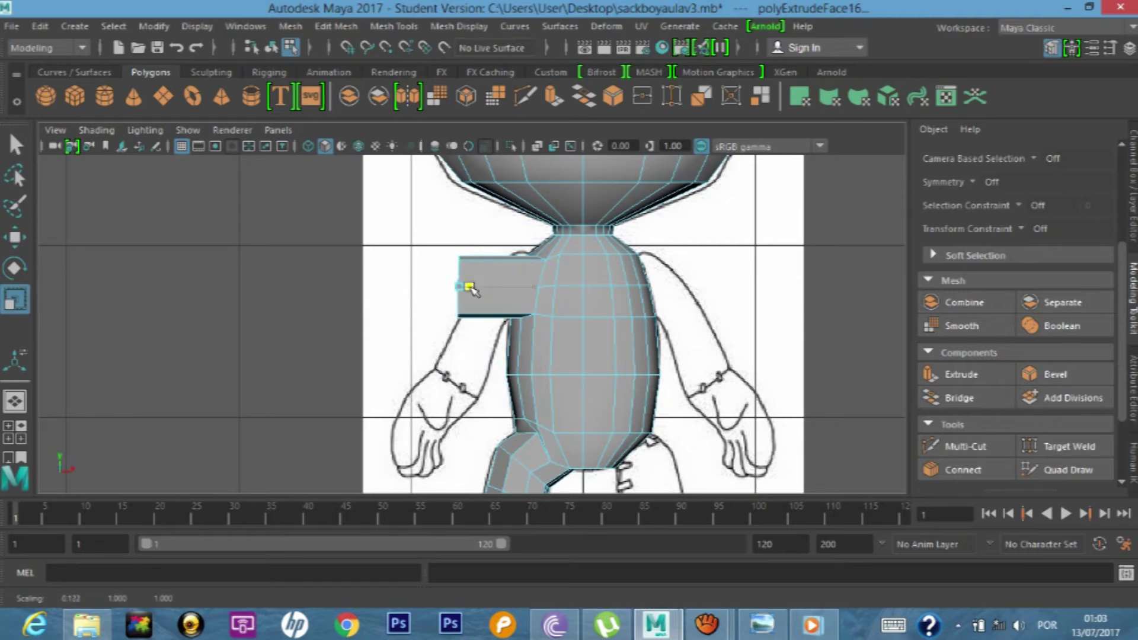
left_click_drag(474, 286, 463, 288)
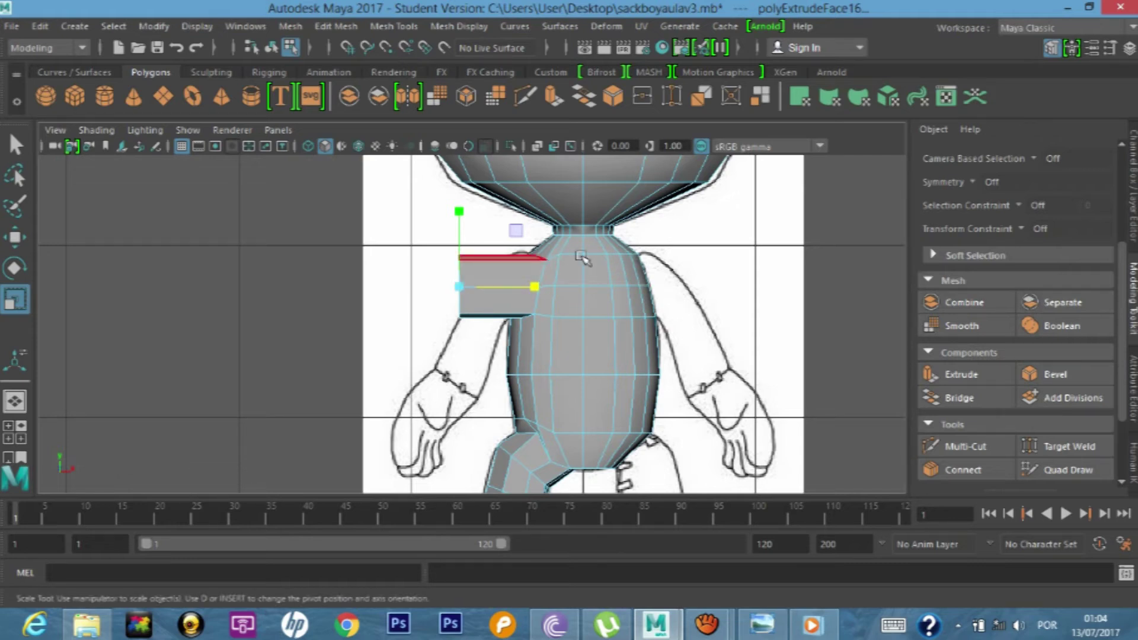
left_click_drag(457, 261, 462, 206)
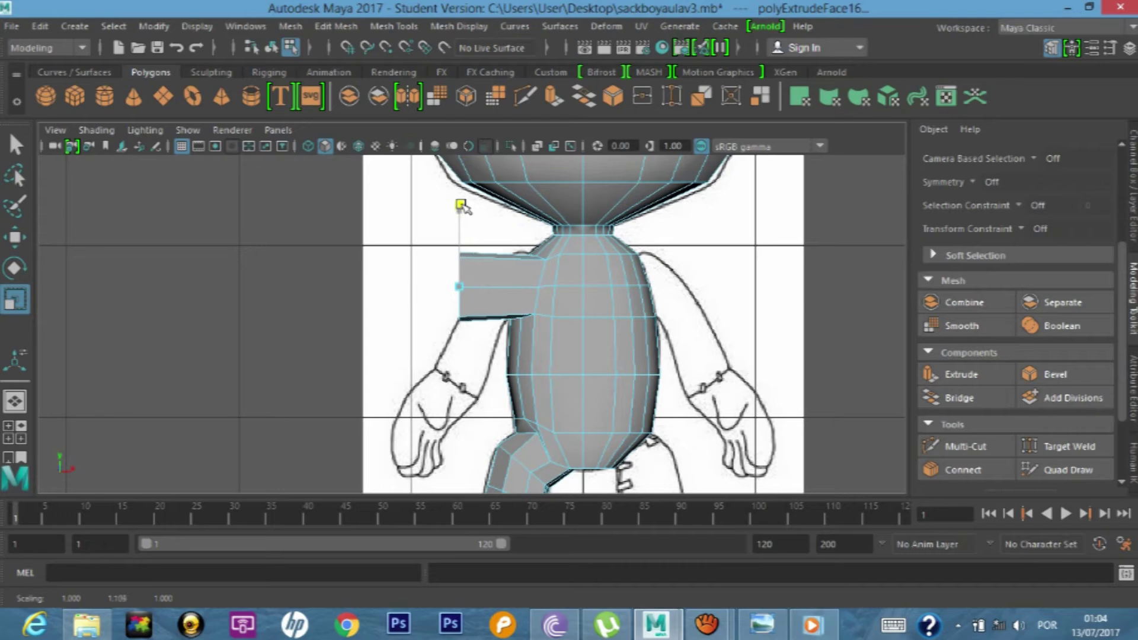
key("space")
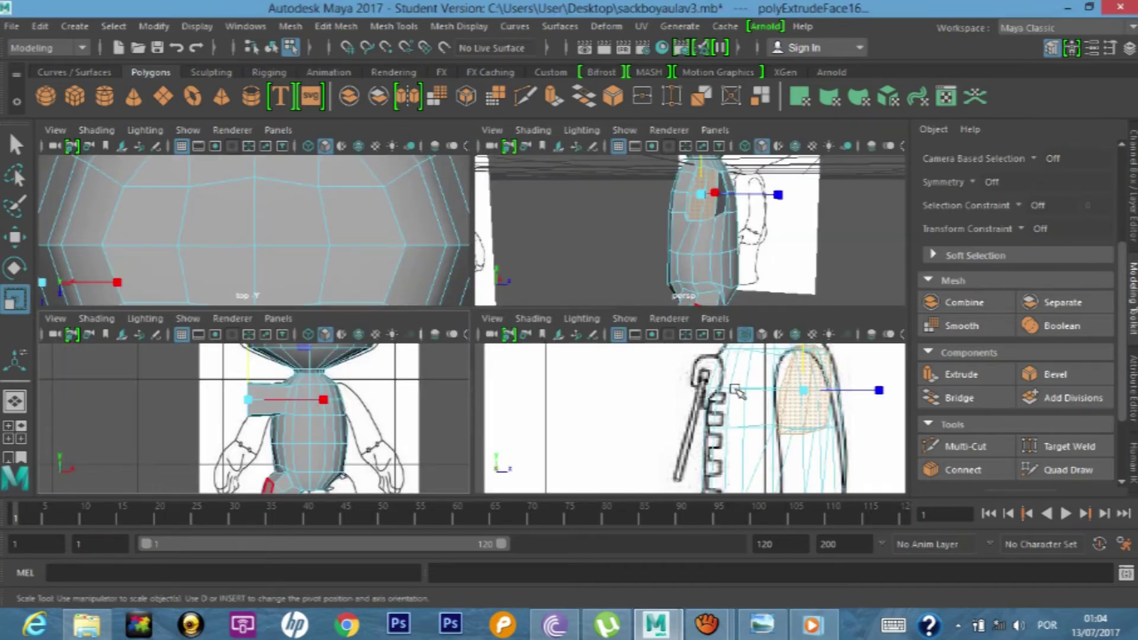
- Widen the selected faces front to back and squash the neck vertex slightly
left_click_drag(614, 305, 611, 204)
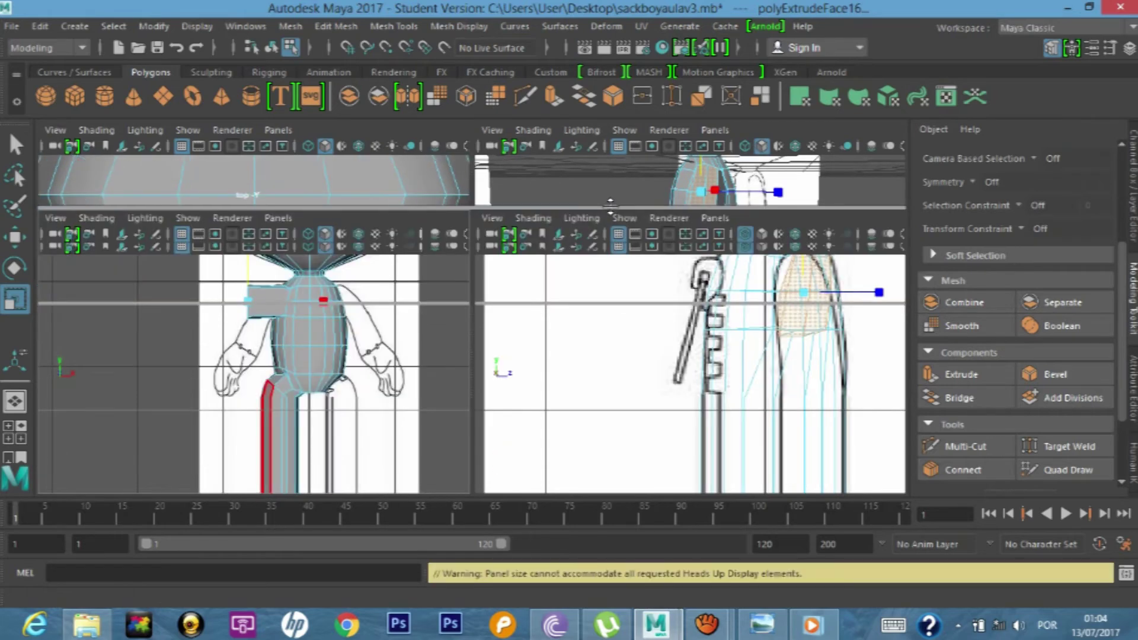
left_click_drag(879, 343, 913, 339)
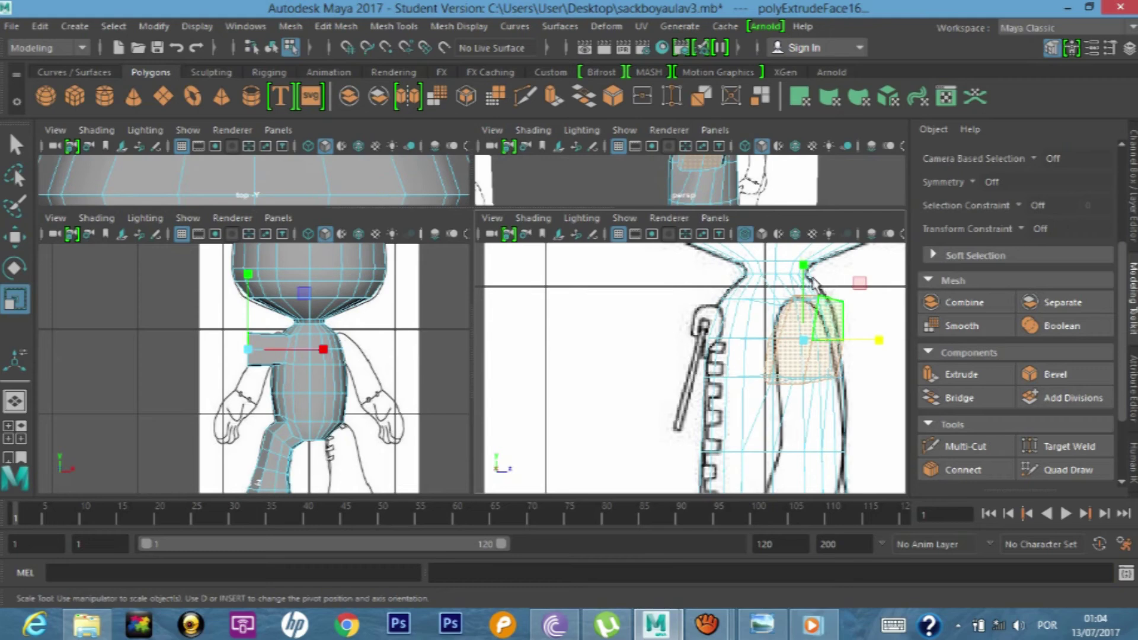
left_click(804, 275)
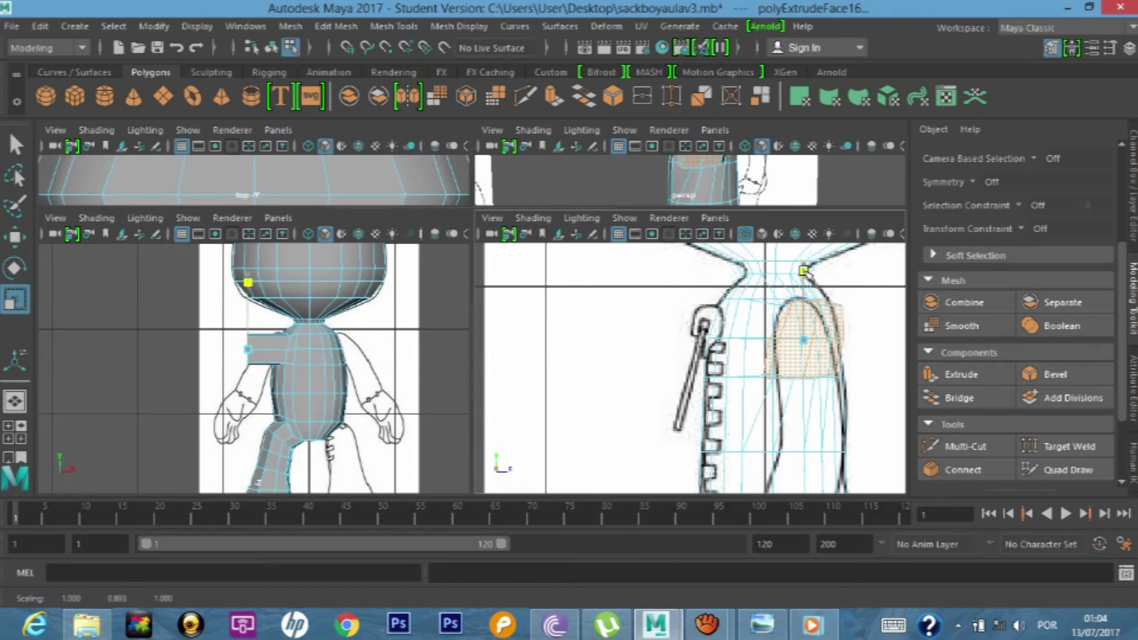
left_click_drag(804, 276, 804, 274)
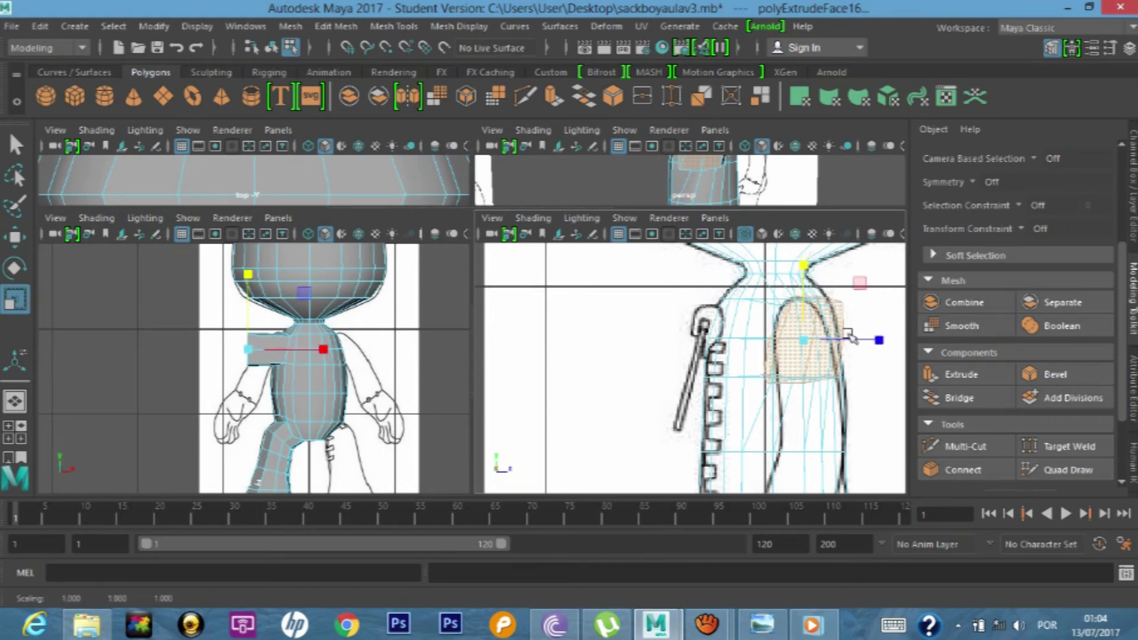
left_click(879, 339)
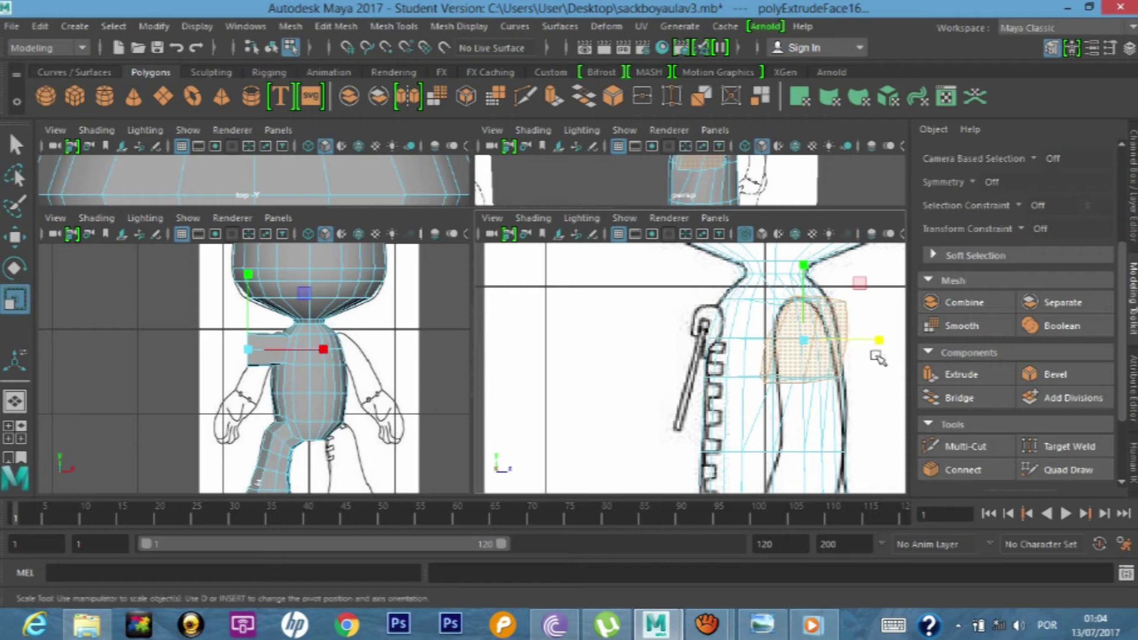
- Maximize the side view and switch the display from wireframe to shaded
key("space")
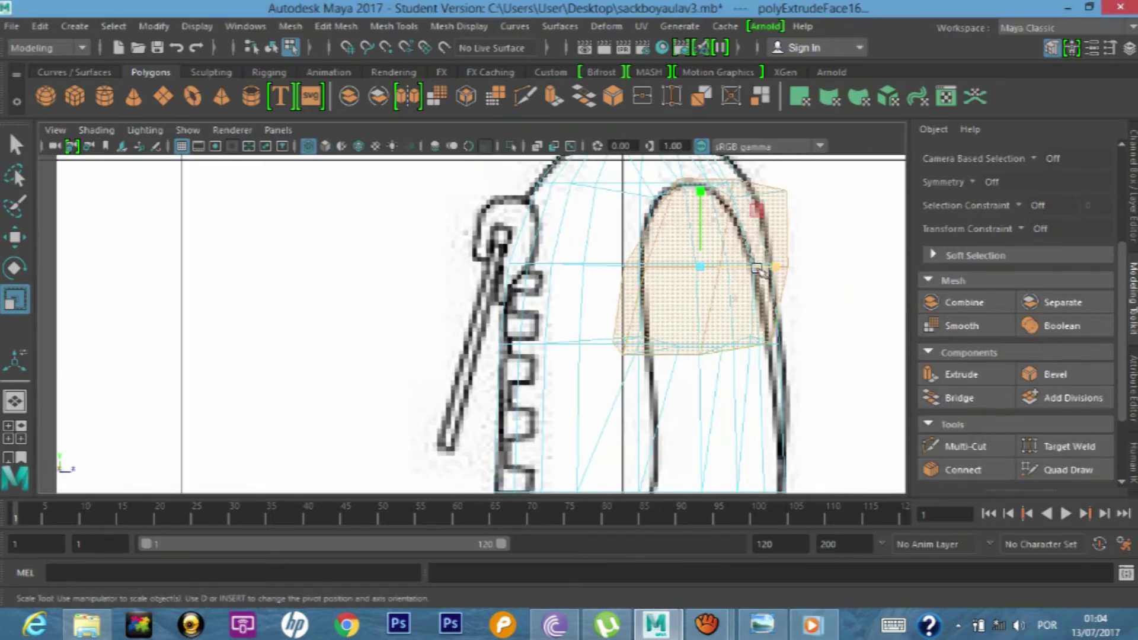
right_click(704, 285)
left_click(691, 293)
key("space")
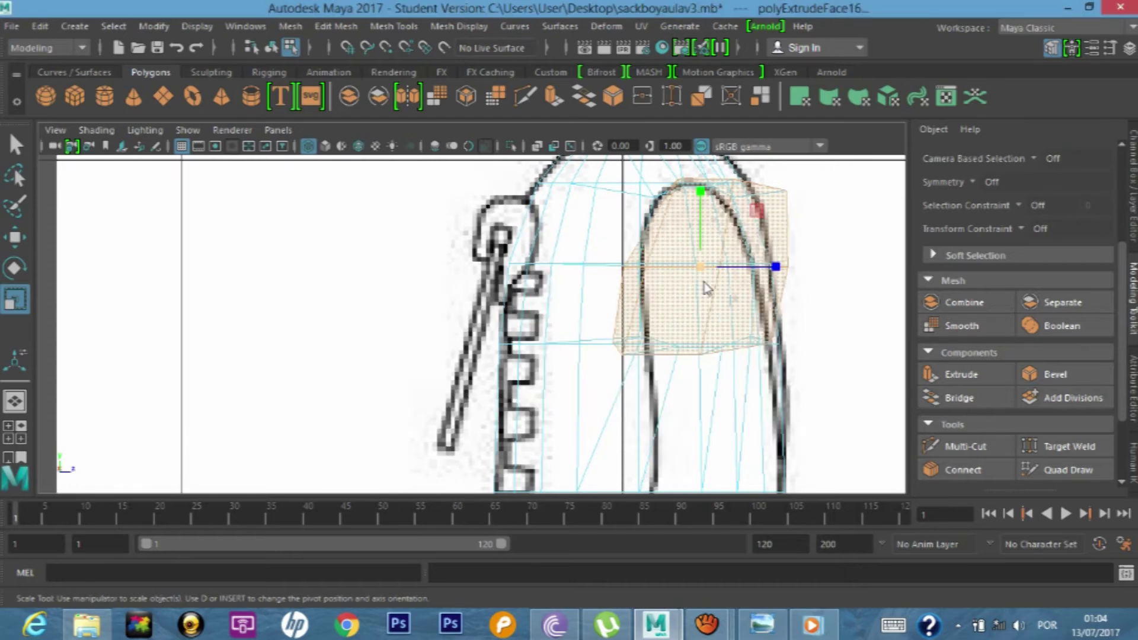
right_click(706, 288)
left_click(671, 291)
key("4")
key("5")
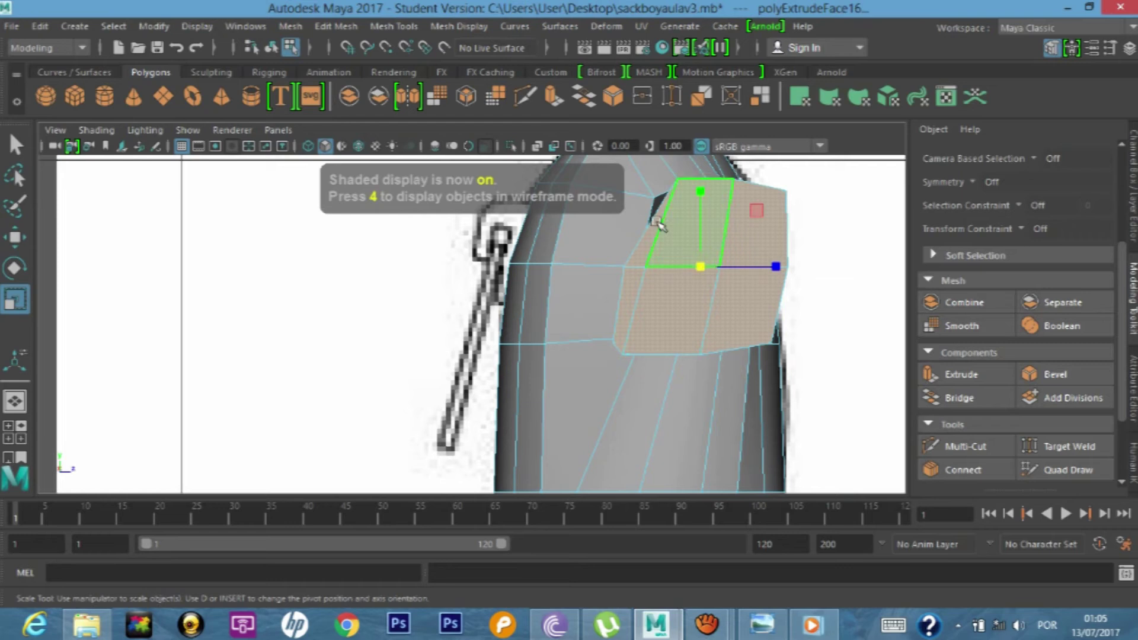
- Shift the shoulder patch's top, centre and lower vertices sideways to begin rounding it
left_click(647, 242)
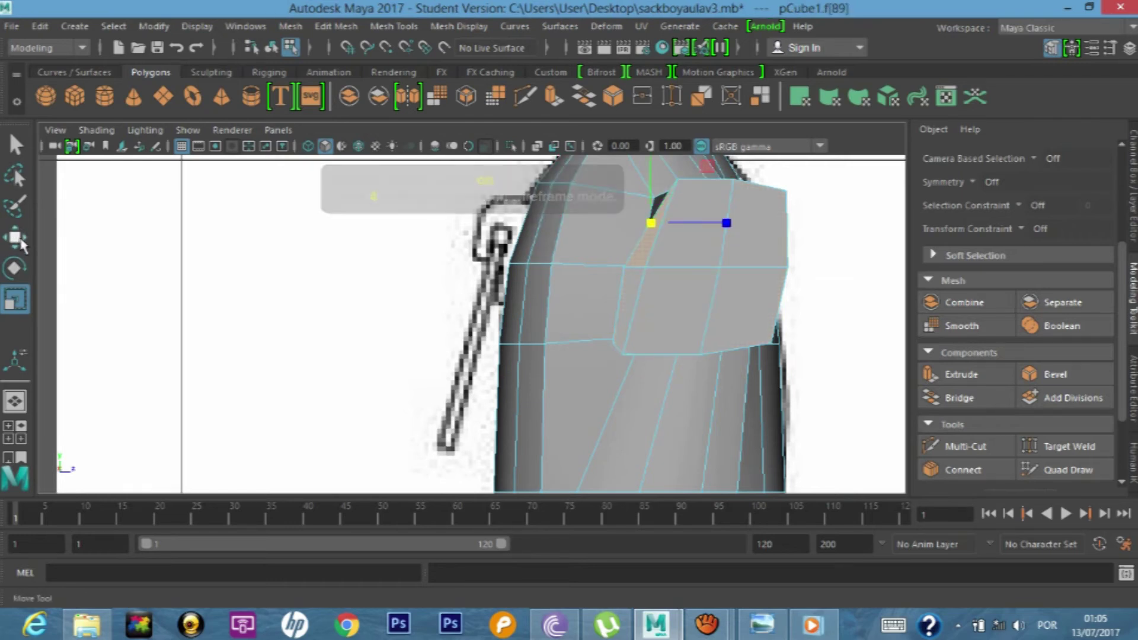
right_click_drag(666, 295, 598, 147)
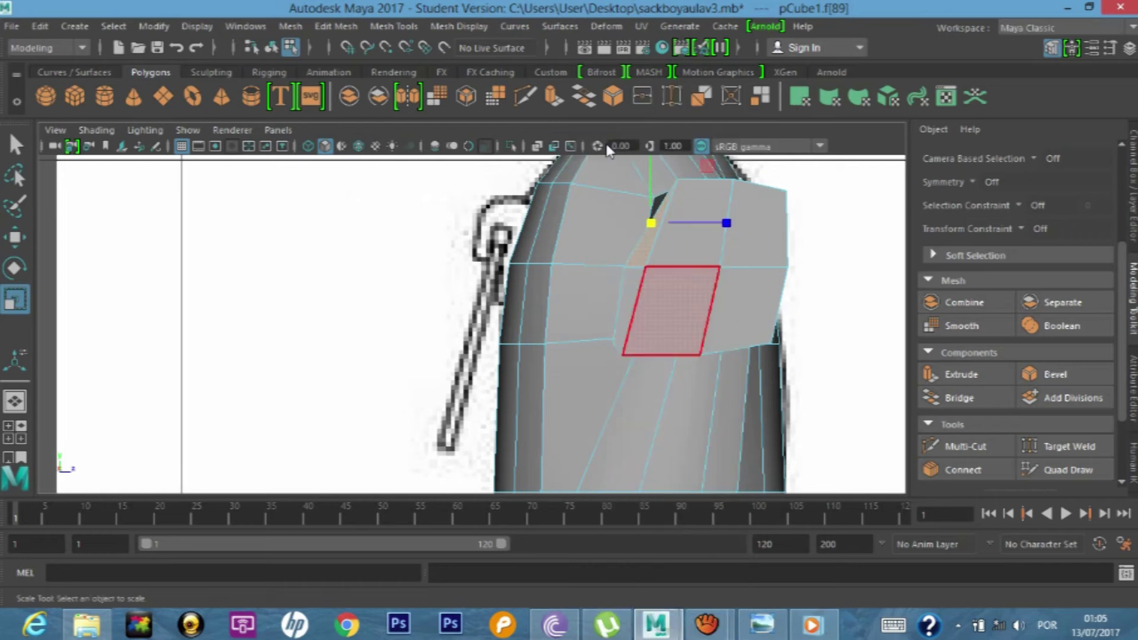
left_click(668, 190)
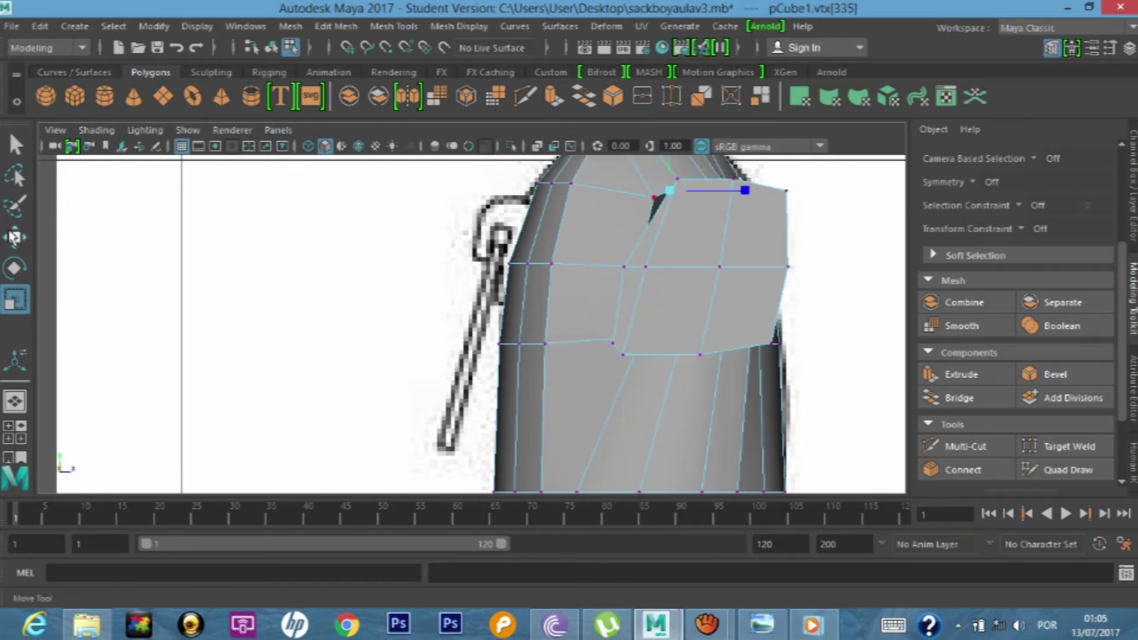
key("w")
left_click_drag(757, 190, 720, 189)
left_click(645, 267)
left_click_drag(729, 268, 760, 265)
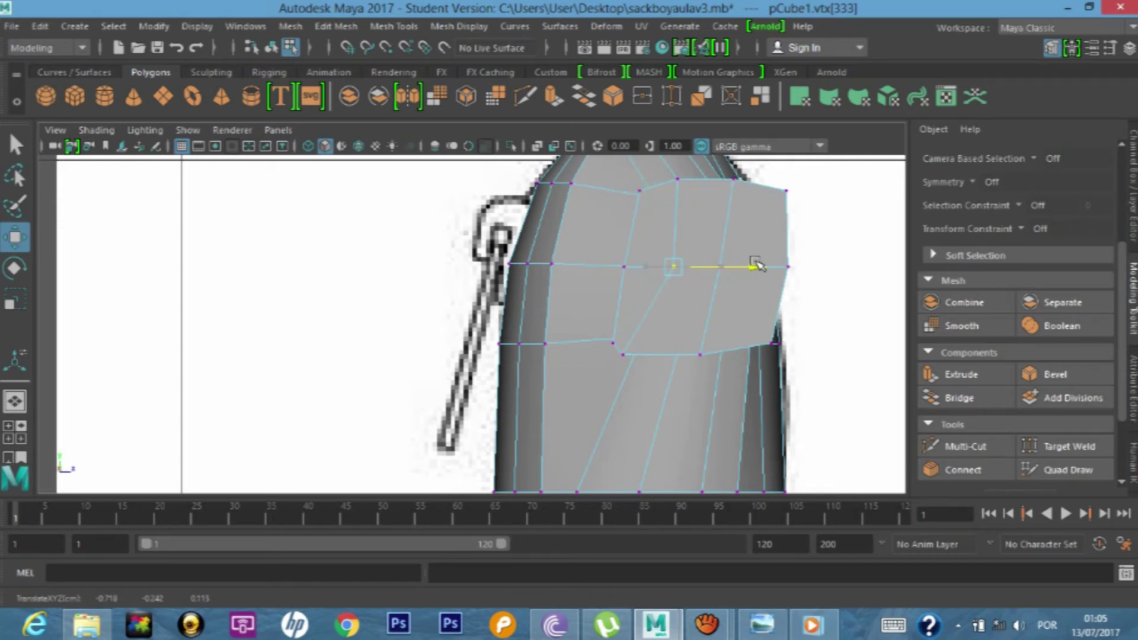
left_click(621, 354)
left_click_drag(701, 354, 744, 354)
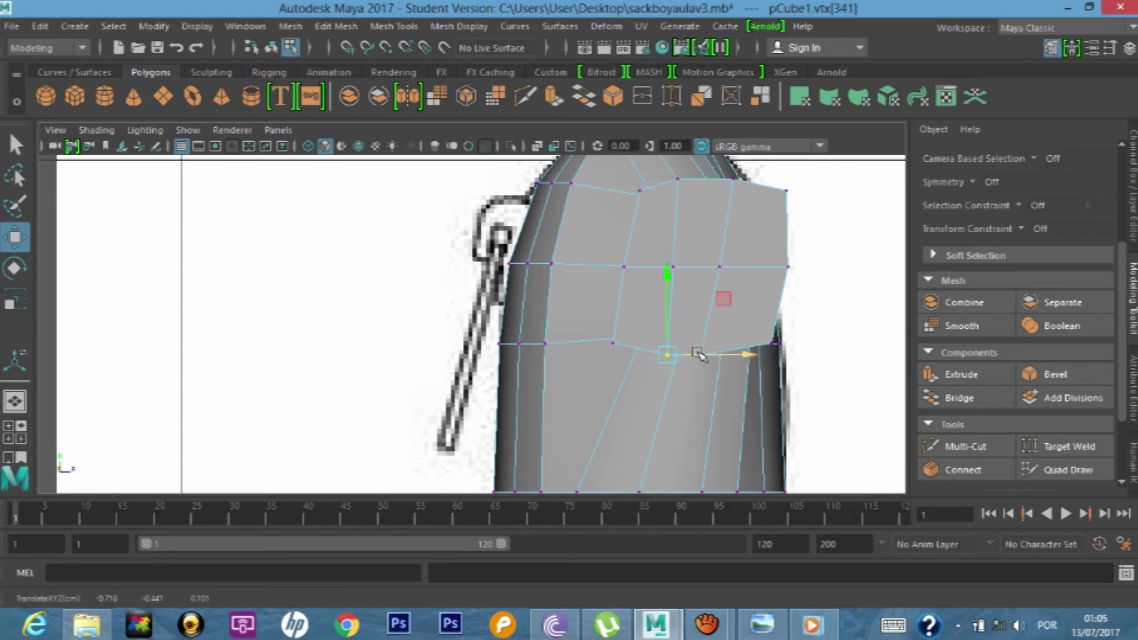
left_click_drag(748, 354, 752, 355)
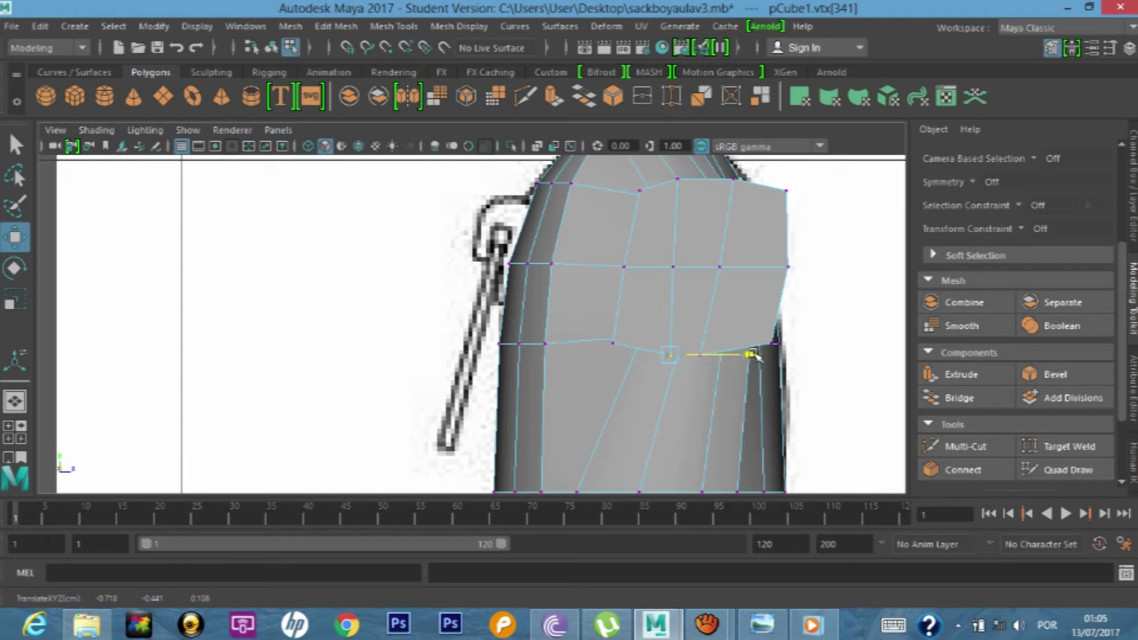
left_click(721, 266)
left_click_drag(803, 266, 807, 267)
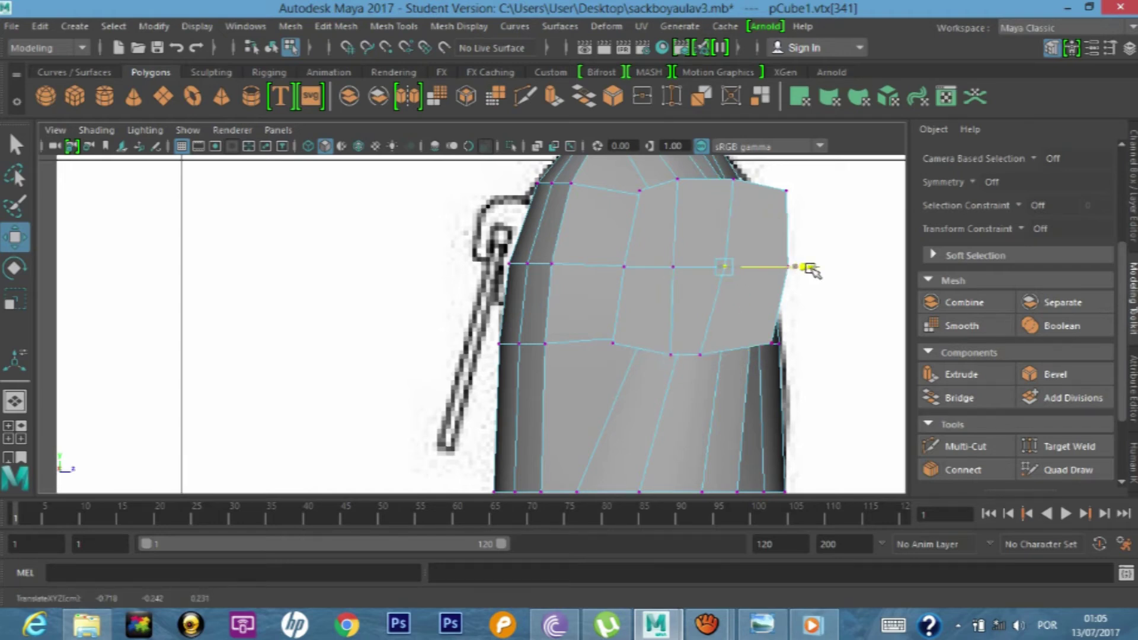
left_click(699, 354)
left_click_drag(783, 356, 801, 354)
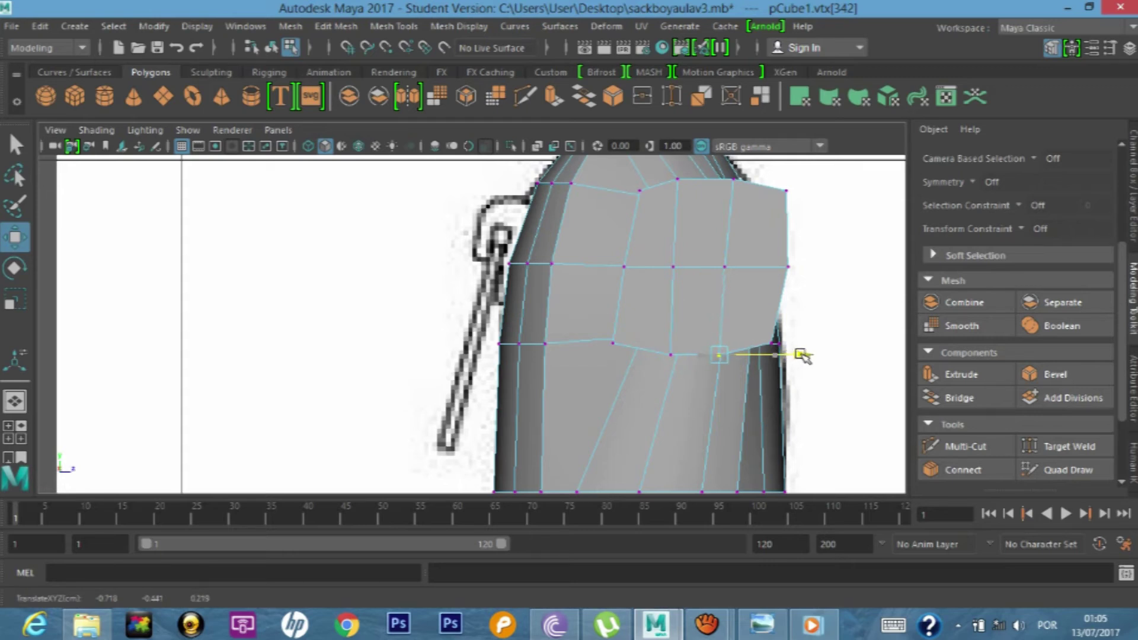
- Pull the patch's corner, left and top vertices inward into a circular outline
left_click(786, 189)
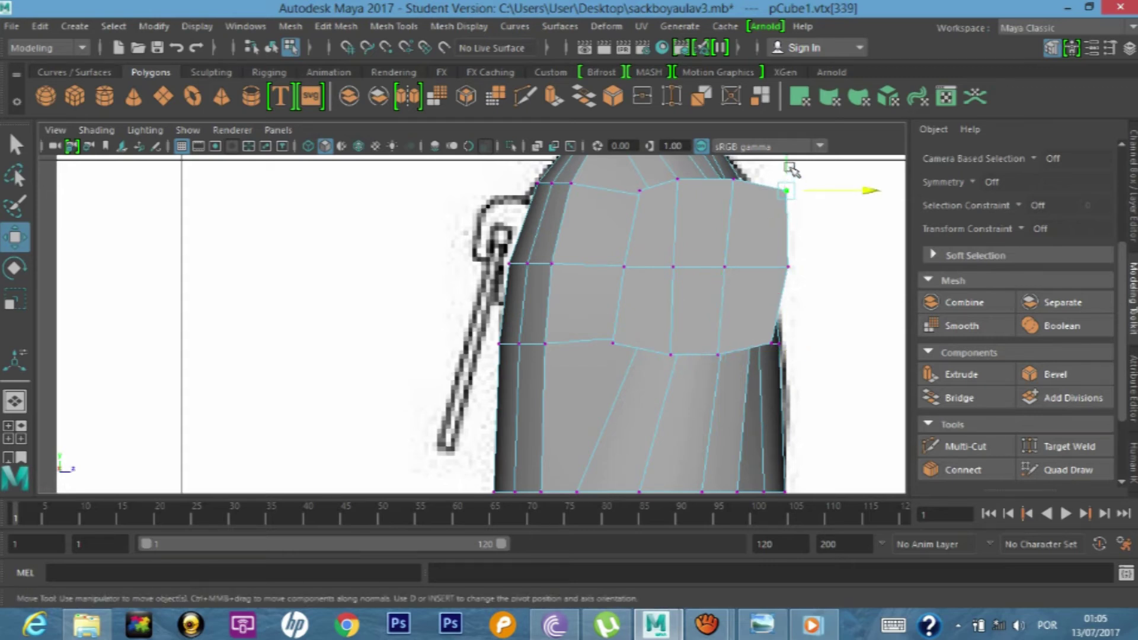
middle_click_drag(789, 165, 854, 210)
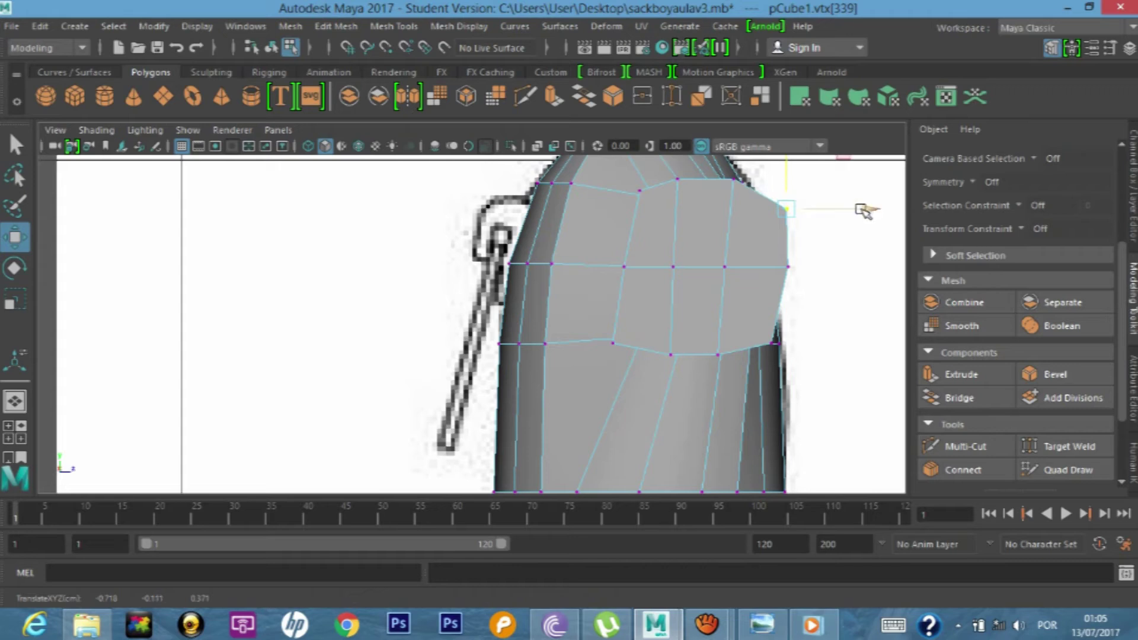
left_click(769, 340)
left_click_drag(860, 342, 846, 342)
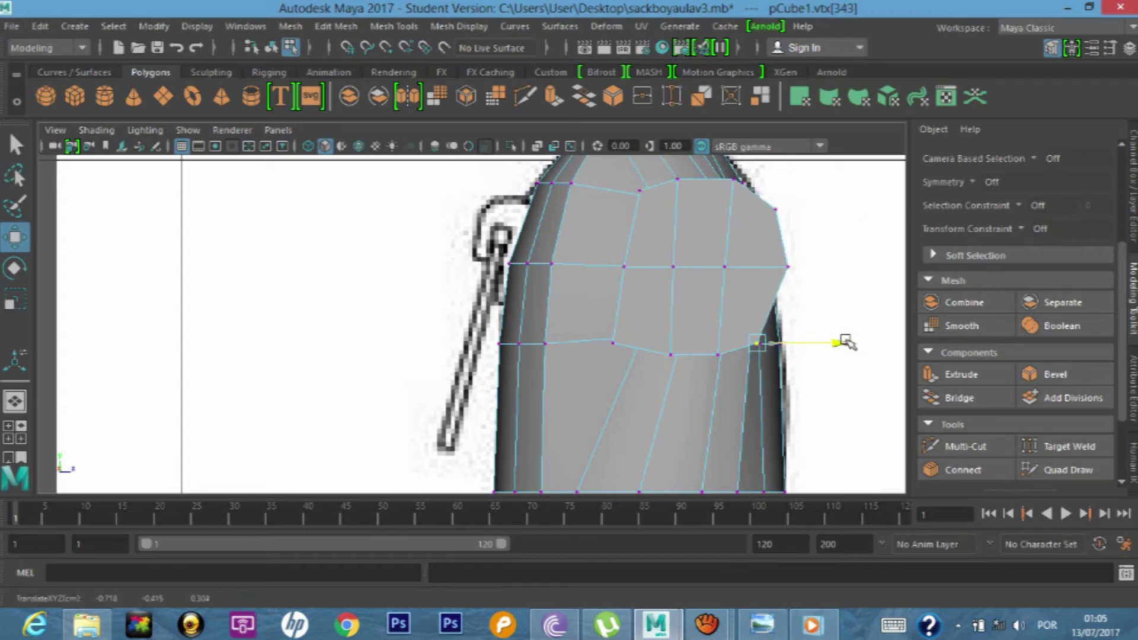
left_click_drag(756, 260, 757, 254)
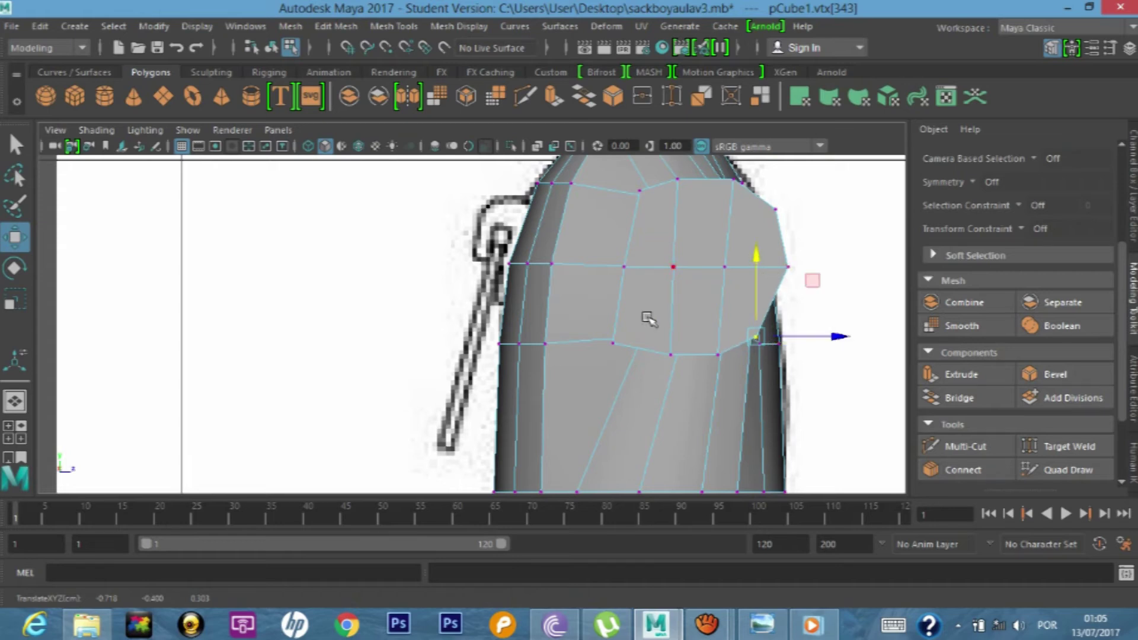
left_click(614, 342)
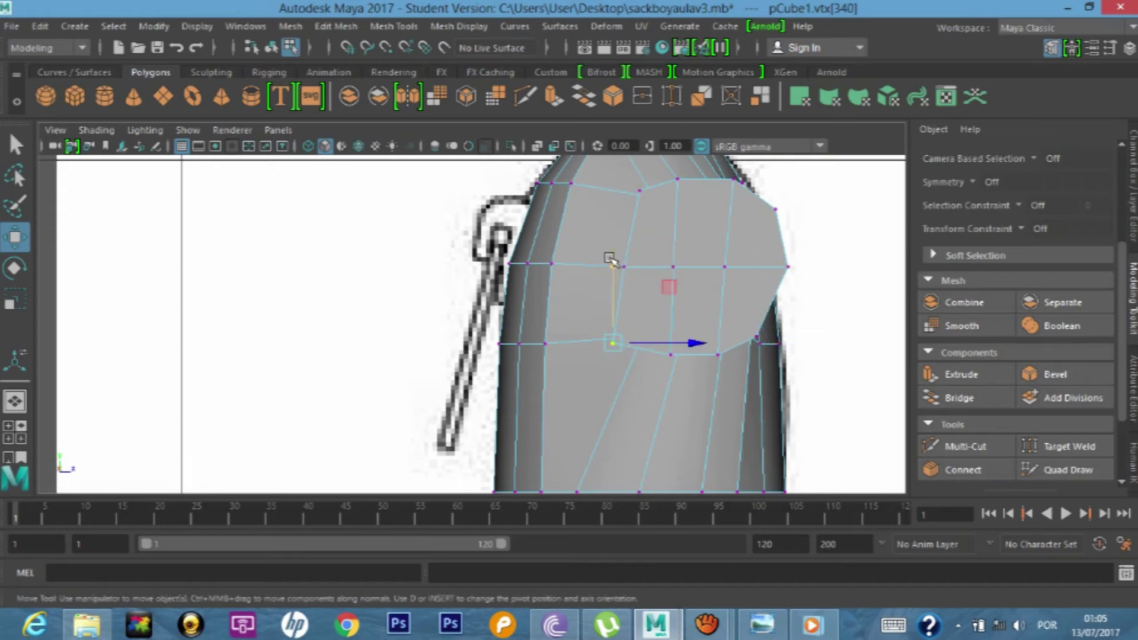
left_click_drag(613, 258, 612, 251)
left_click_drag(687, 334, 695, 334)
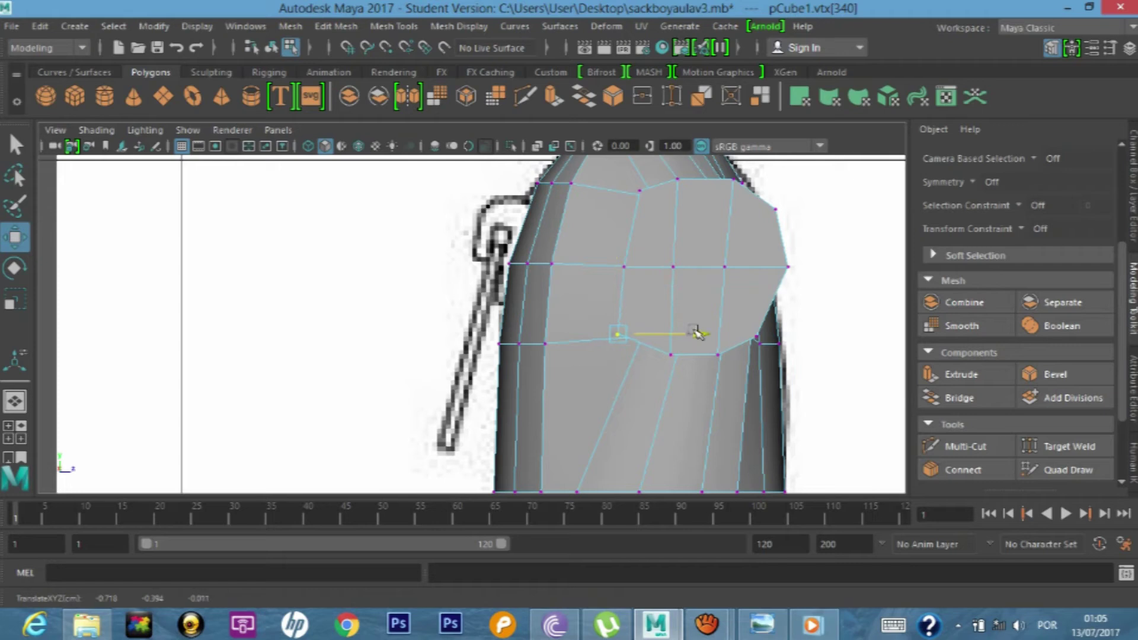
left_click(622, 265)
left_click(624, 268)
left_click_drag(695, 267, 677, 268)
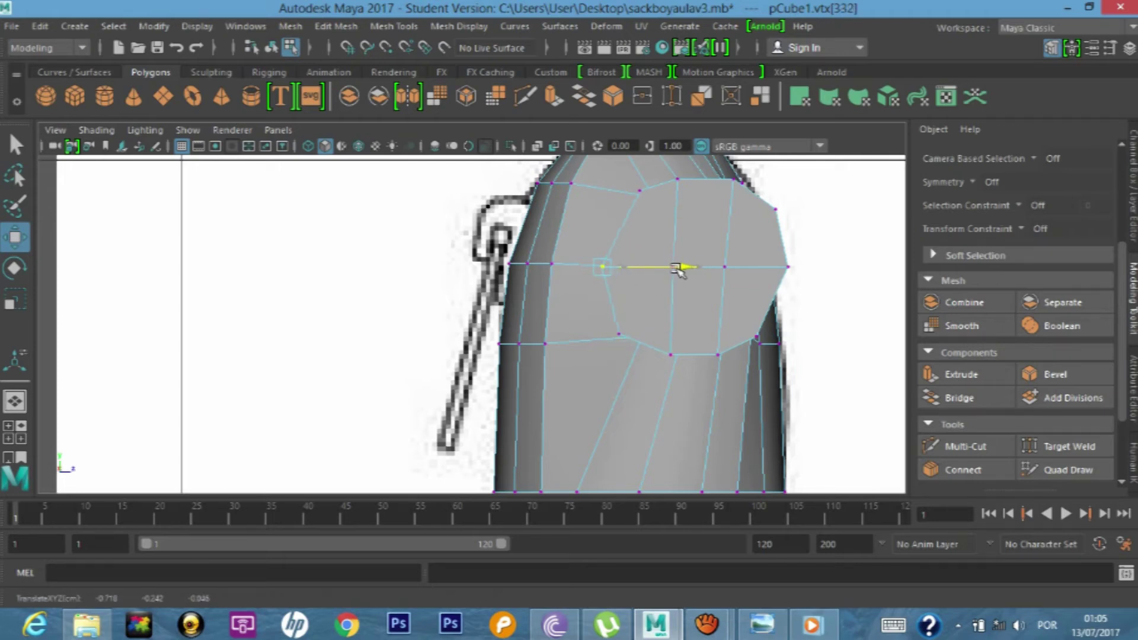
left_click(639, 188)
left_click_drag(718, 205, 706, 205)
key("Down")
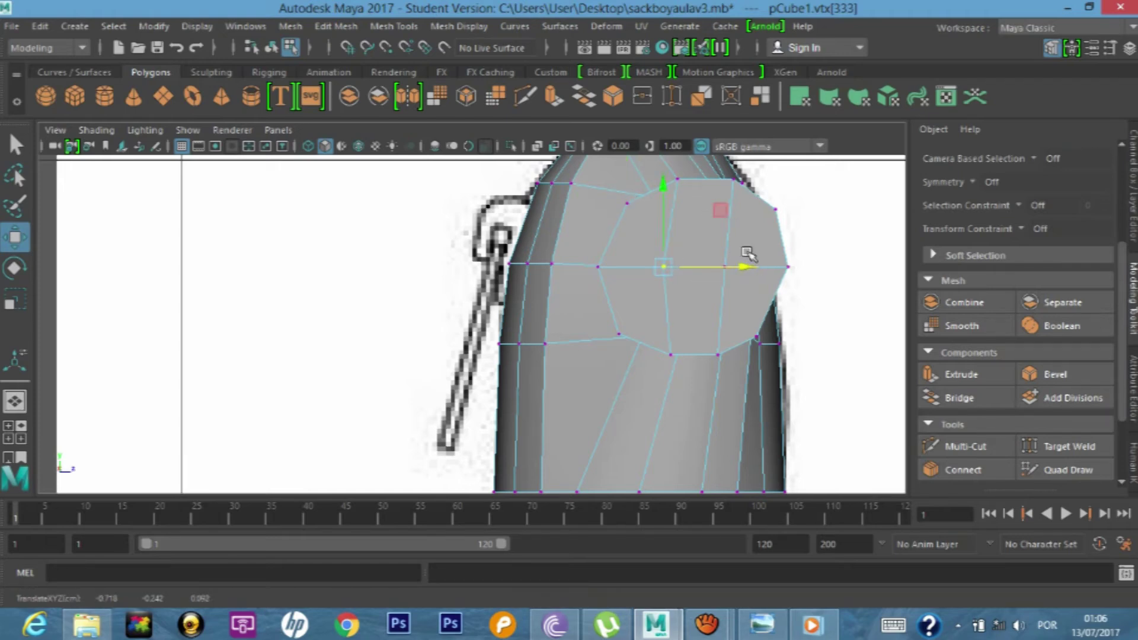
key("space")
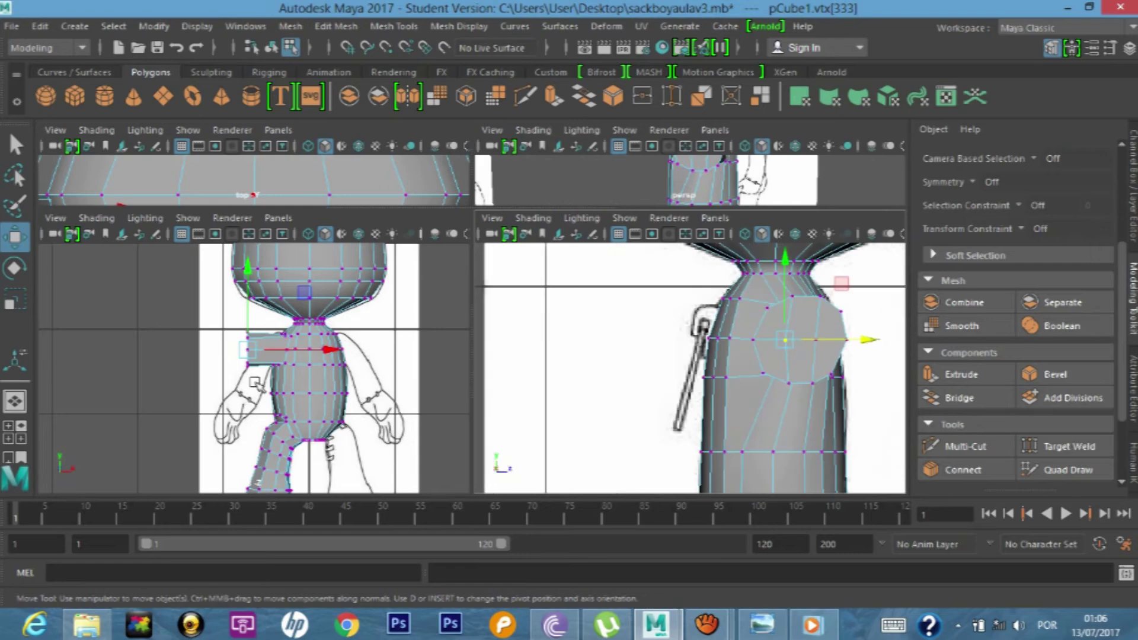
- Select the rounded shoulder faces f[89:91], squash them slightly in Y, and extrude them
key("space")
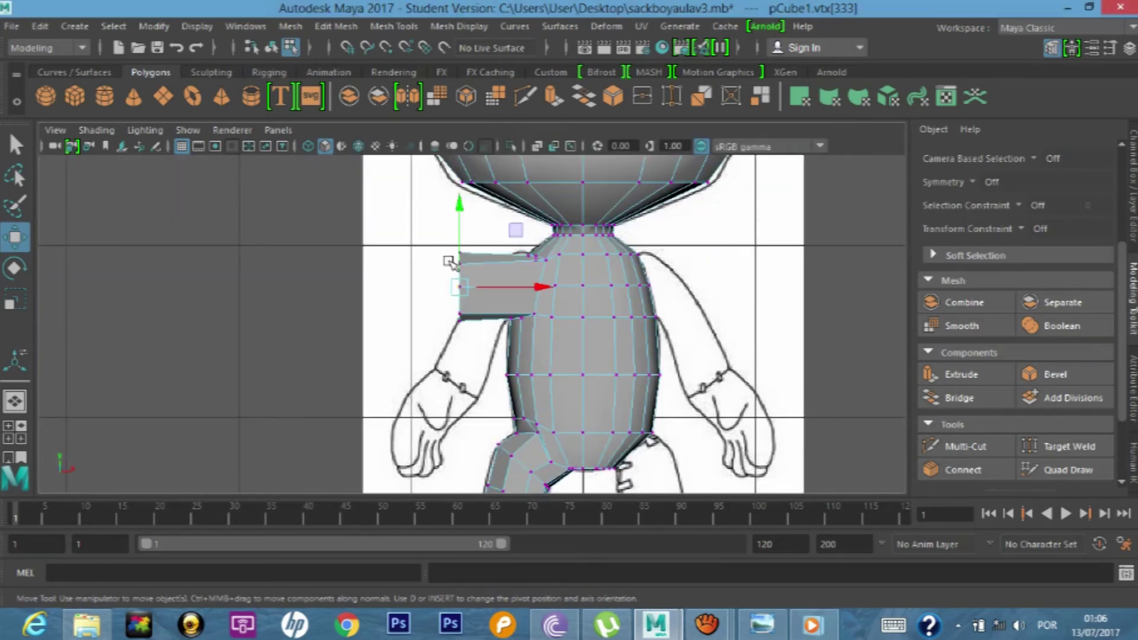
key("space")
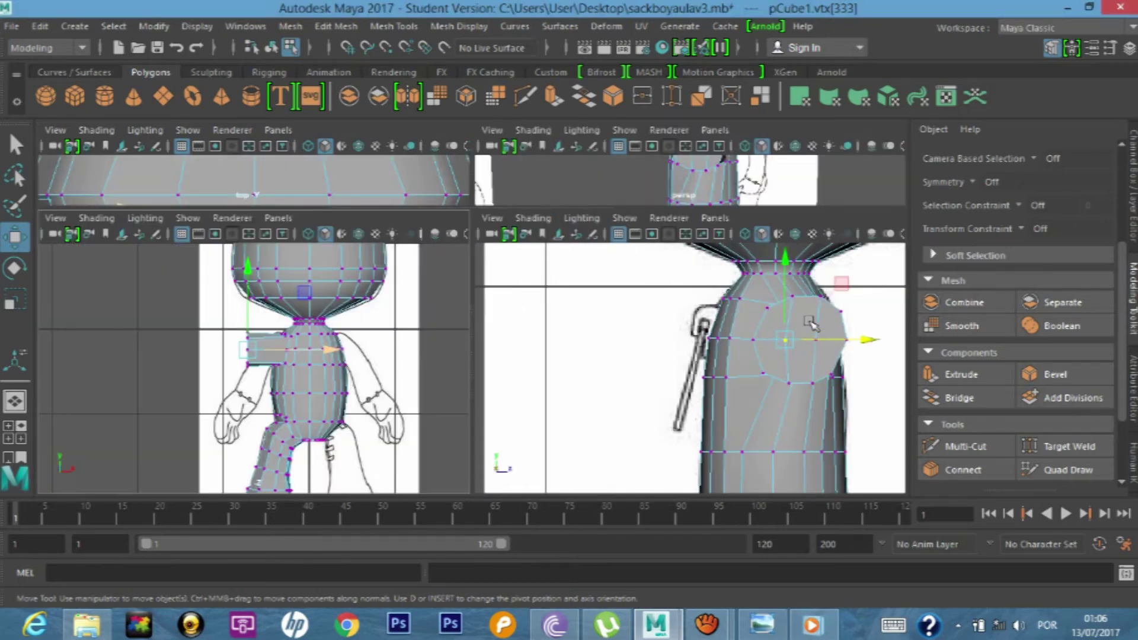
mouse_move(811, 323)
right_mouse_down()
mouse_move(807, 172)
mouse_move(808, 188)
right_mouse_up()
left_click(796, 330)
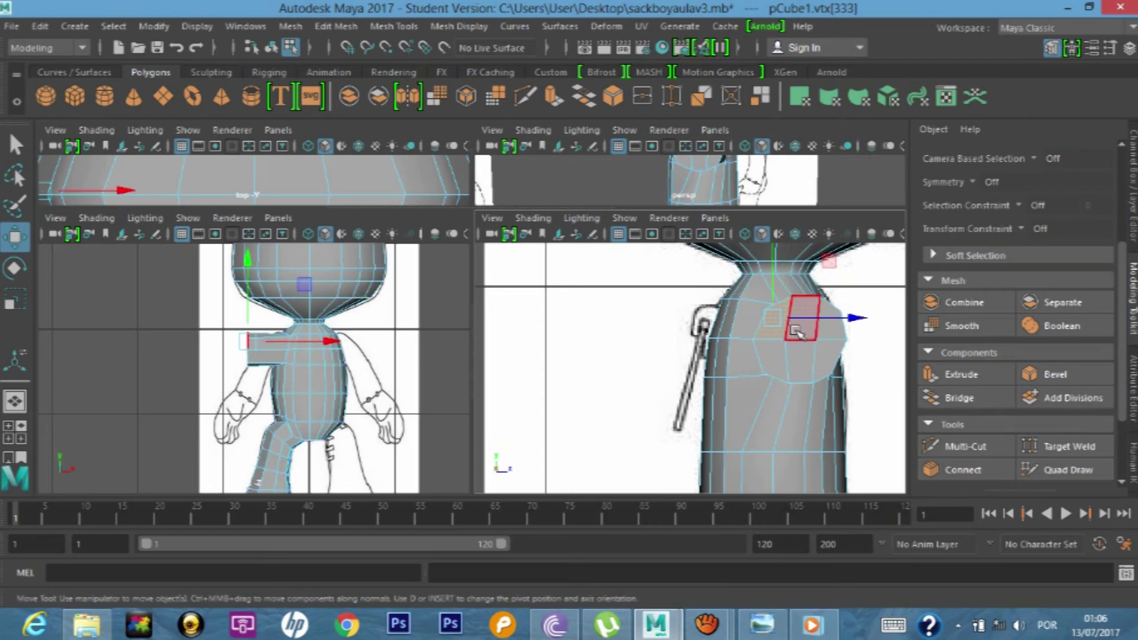
left_click(818, 359, "shift")
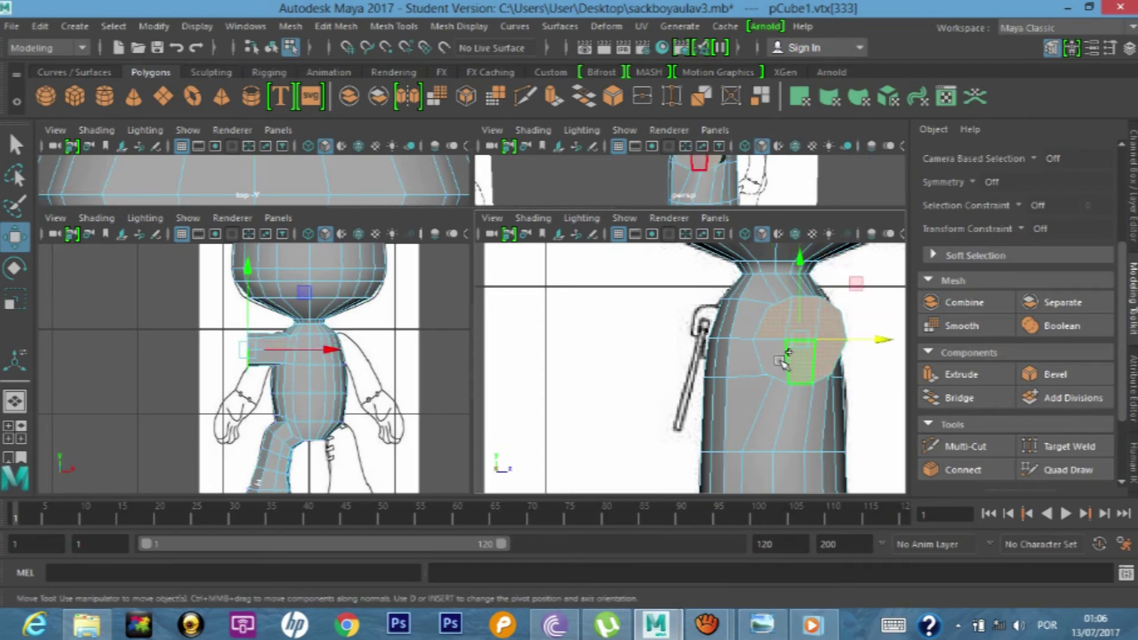
left_click(15, 303)
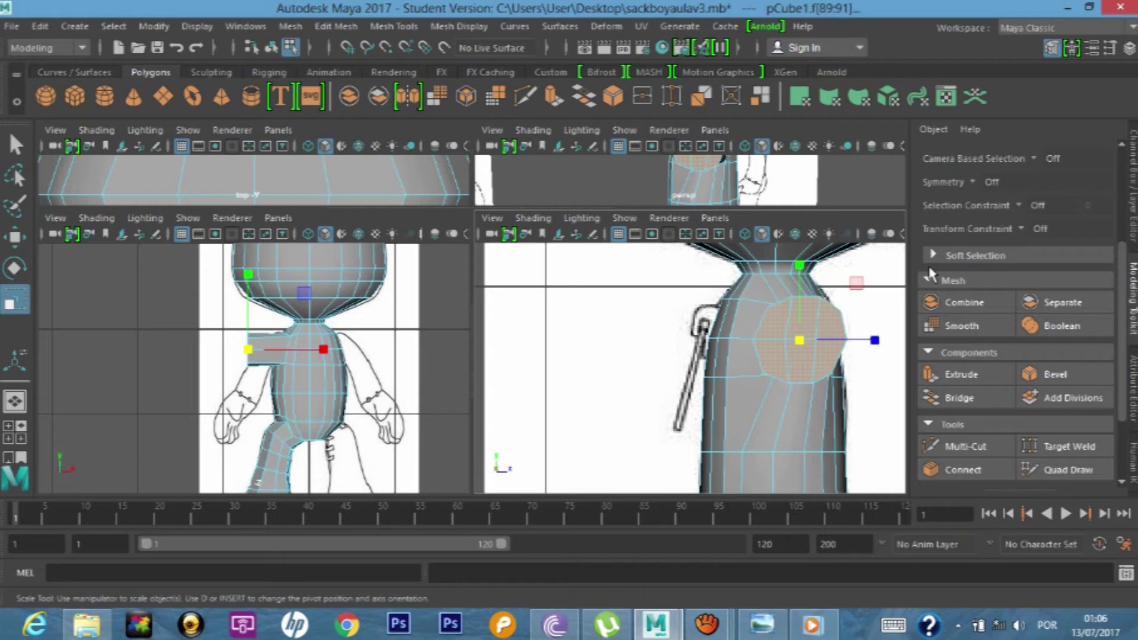
left_click_drag(800, 265, 803, 278)
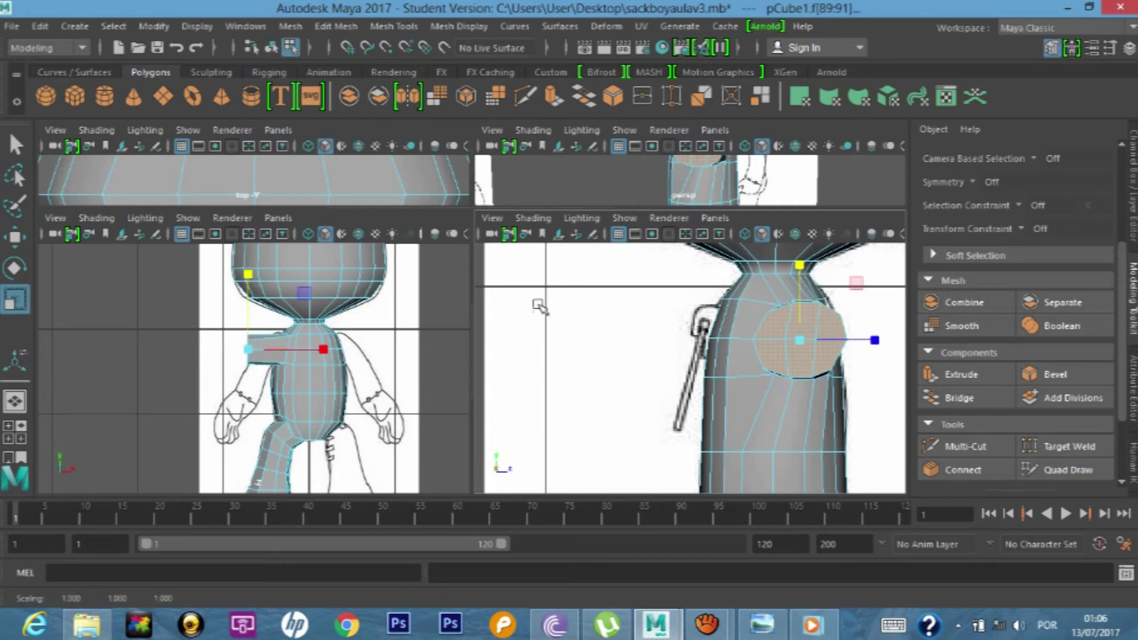
key("ctrl+e")
key("w")
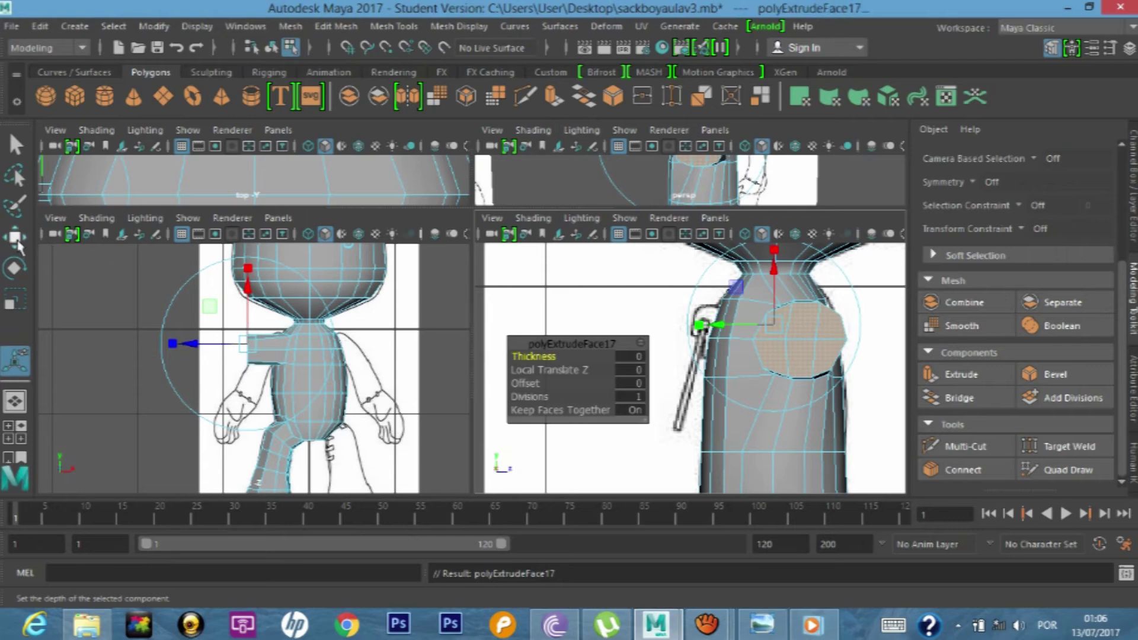
- Pull the shoulder extrusion out sideways into an arm and stretch its end taller
left_click_drag(330, 351, 272, 347)
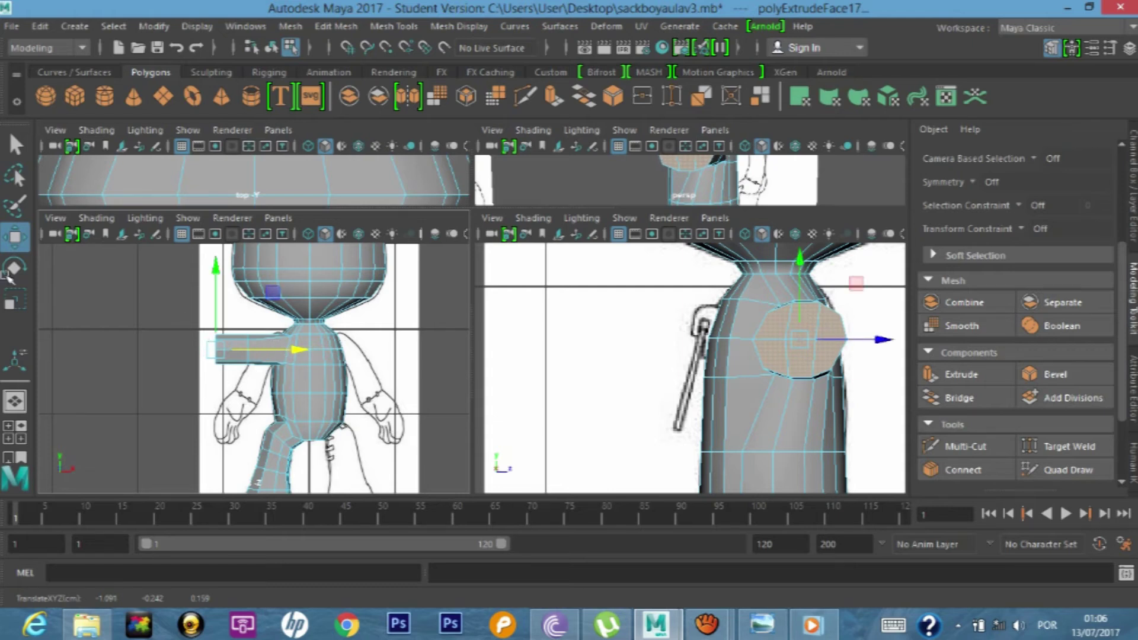
left_click(15, 300)
left_click_drag(217, 274, 220, 266)
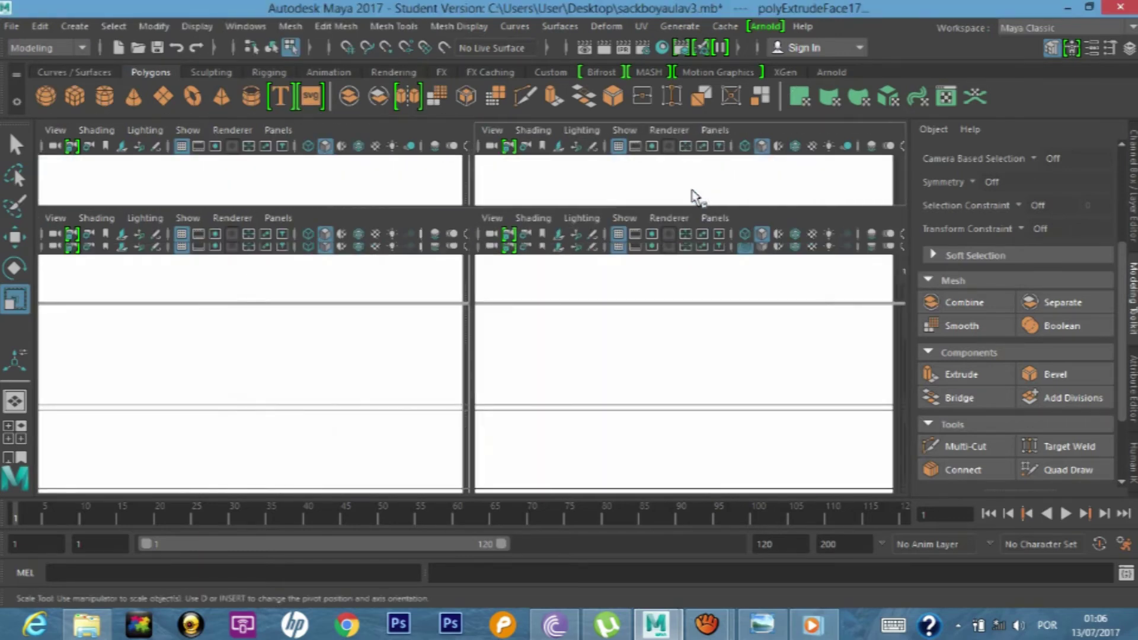
- Orbit to a level side view, then start a new extrusion on the arm-end faces
mouse_move(572, 249)
left_mouse_down("alt")
mouse_move(629, 279)
mouse_move(612, 240)
mouse_move(496, 266)
mouse_move(540, 311)
mouse_move(668, 239)
left_mouse_up("alt")
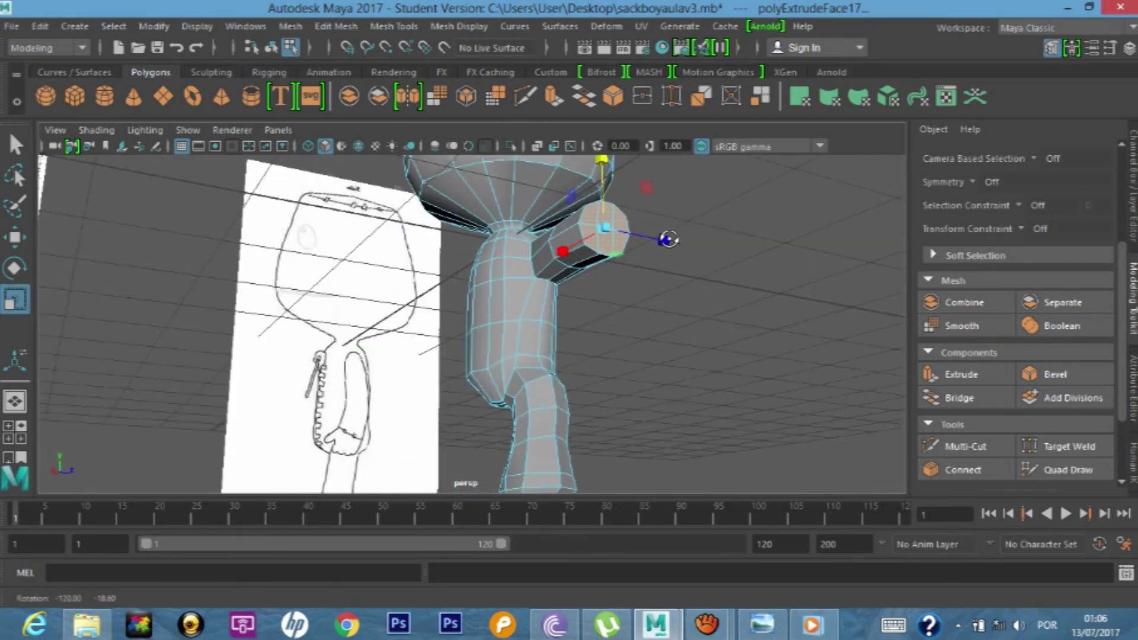
left_click_drag(669, 240, 621, 261, "alt")
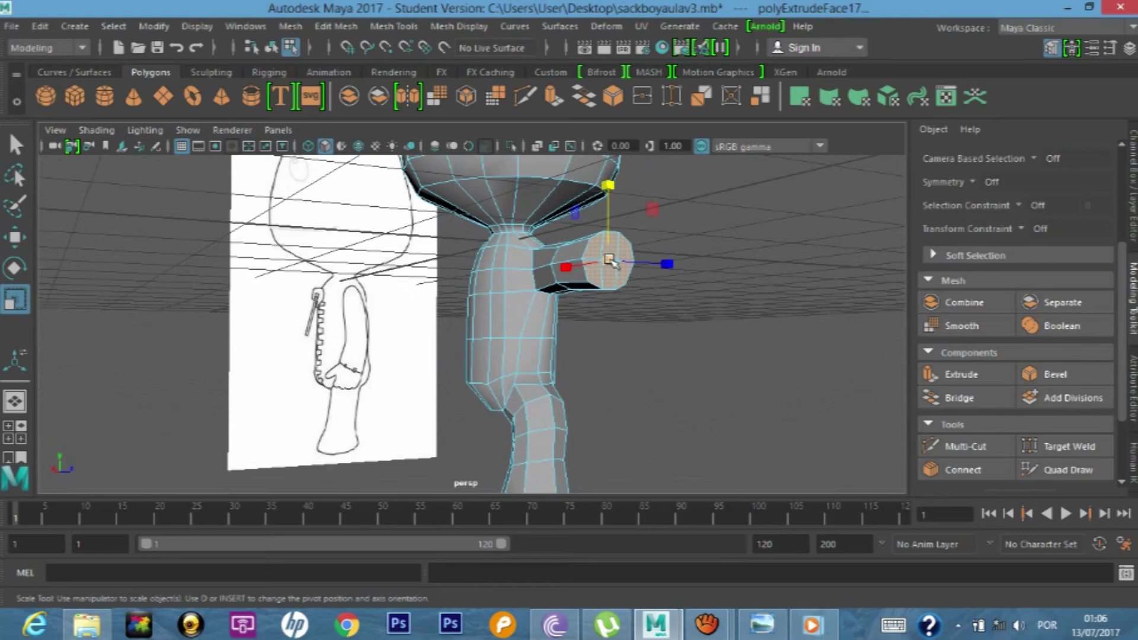
key("space")
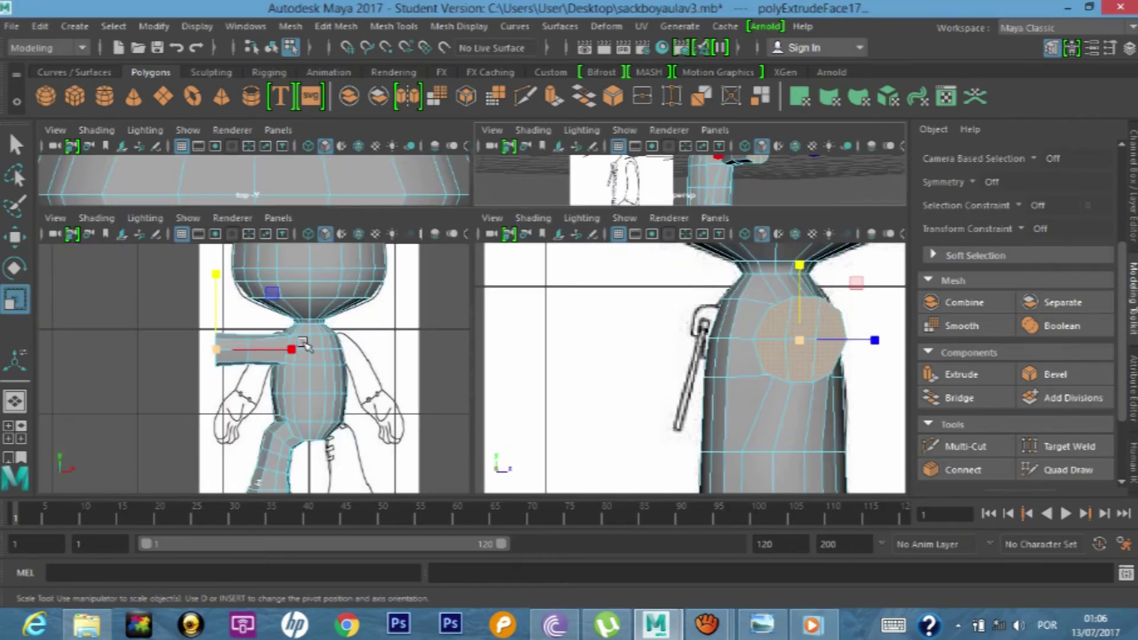
scroll(193, 354, "up", 3)
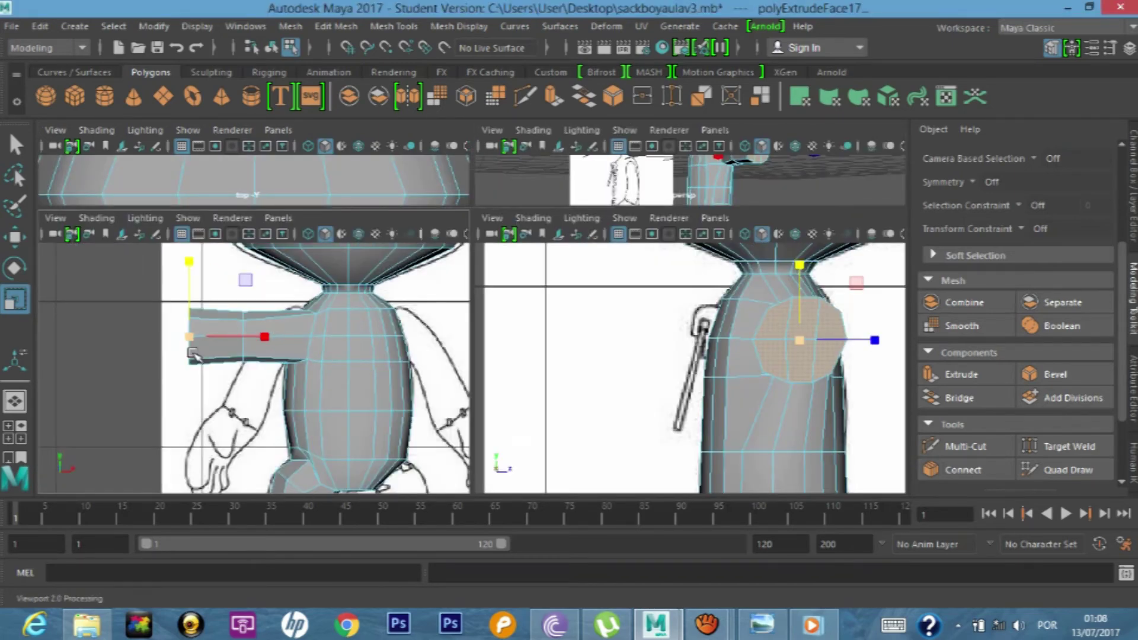
key("ctrl+e")
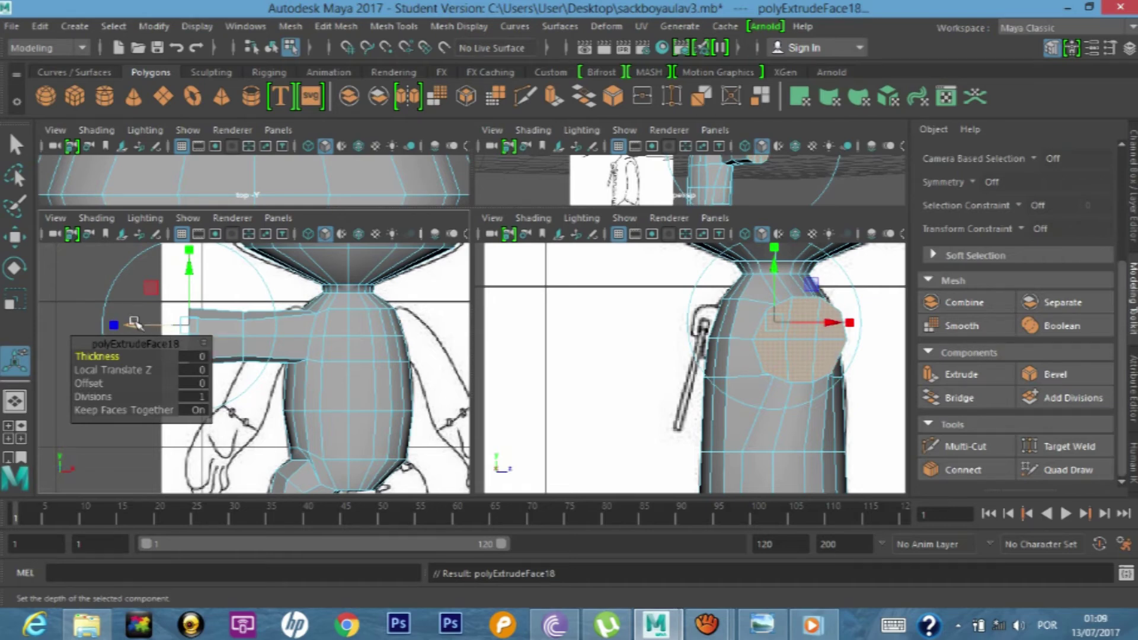
- Pull the new extrusion out 0.161 to lengthen the arm, viewed in top view
left_click_drag(134, 322, 114, 323)
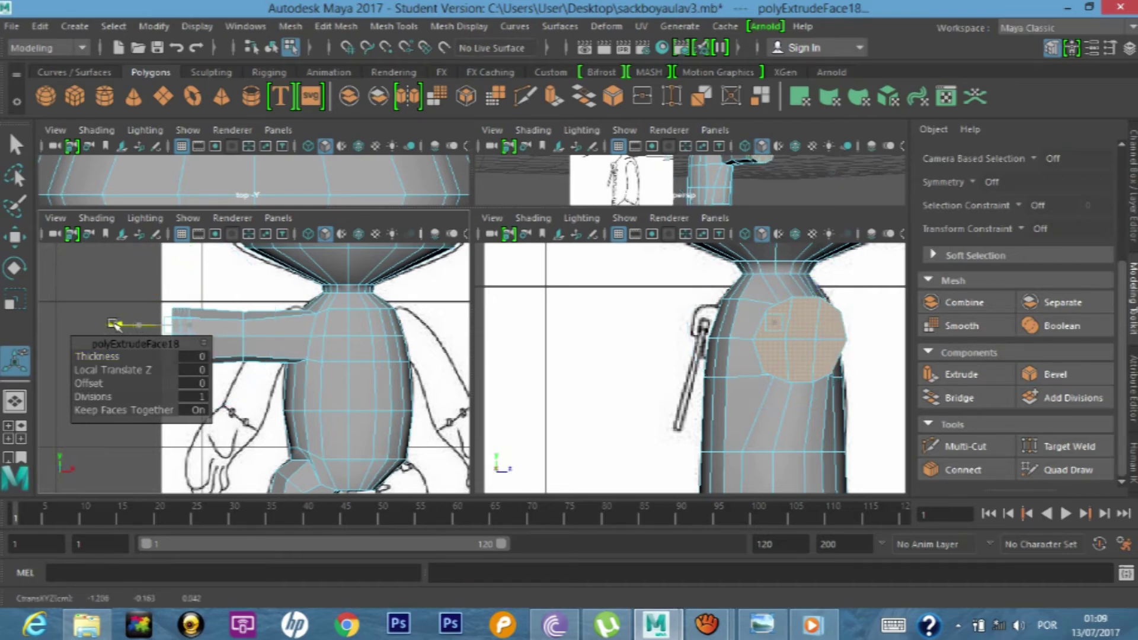
key("space")
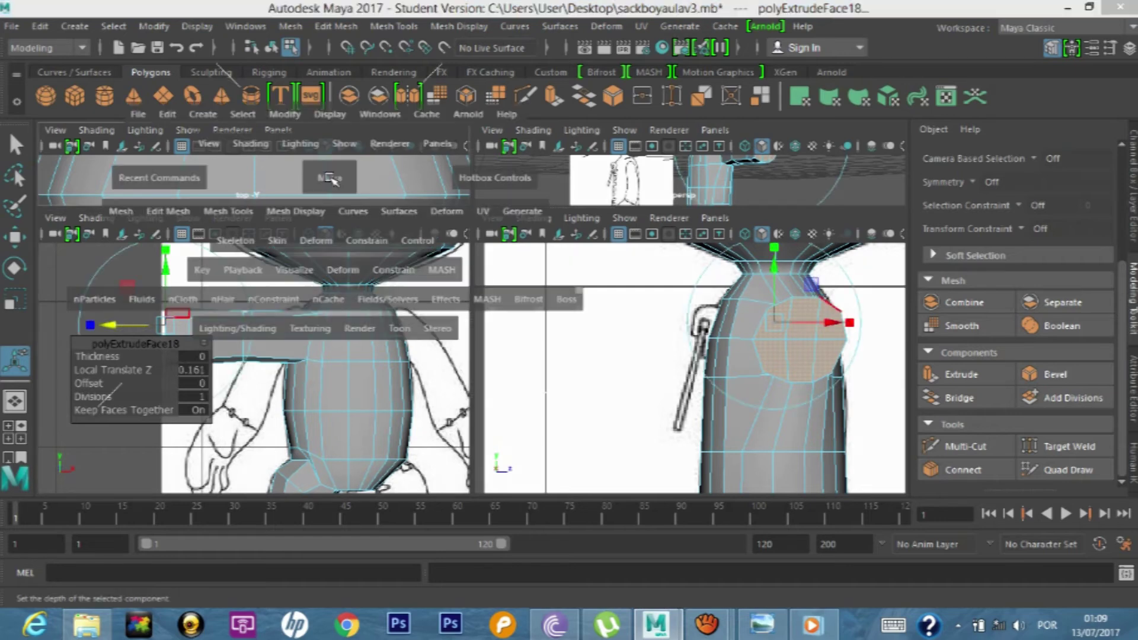
key("space")
scroll(363, 203, "down", 5)
scroll(355, 322, "down", 3)
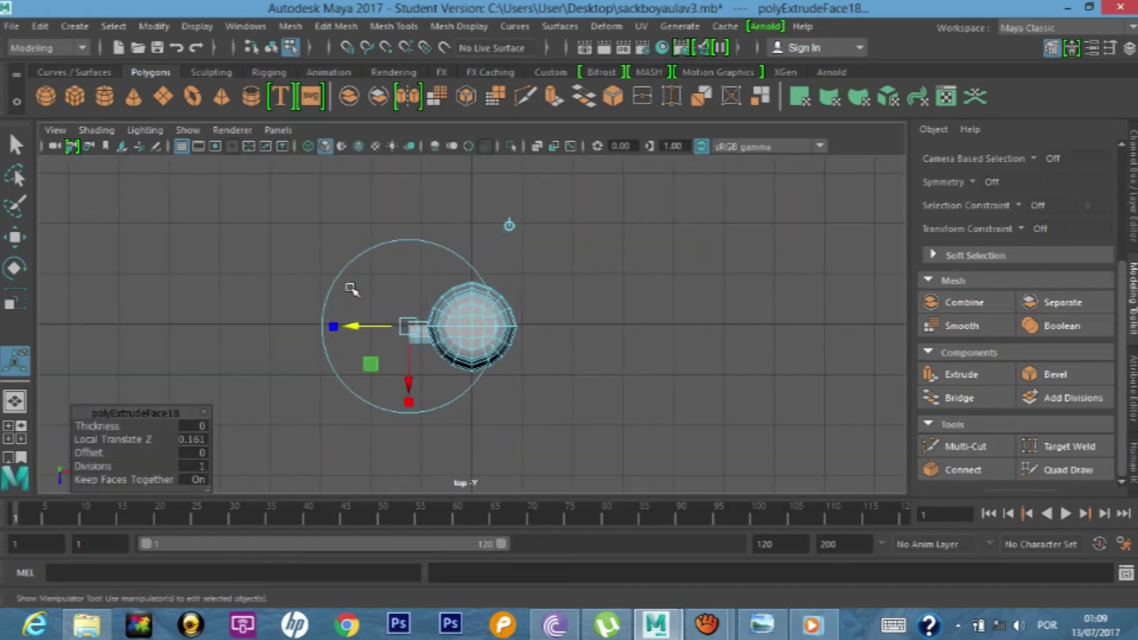
scroll(379, 338, "up", 2)
scroll(323, 344, "up", 2)
scroll(273, 350, "up", 2)
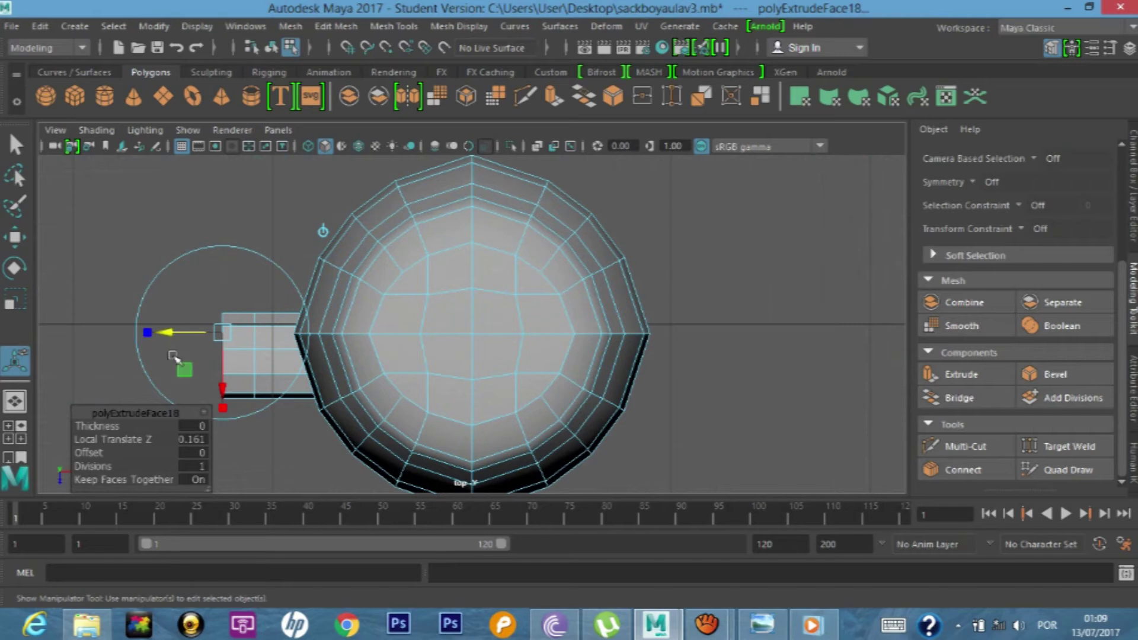
- Flare the new arm tip slightly wider and return to the perspective view
left_click(15, 301)
middle_click_drag(224, 428, 225, 448)
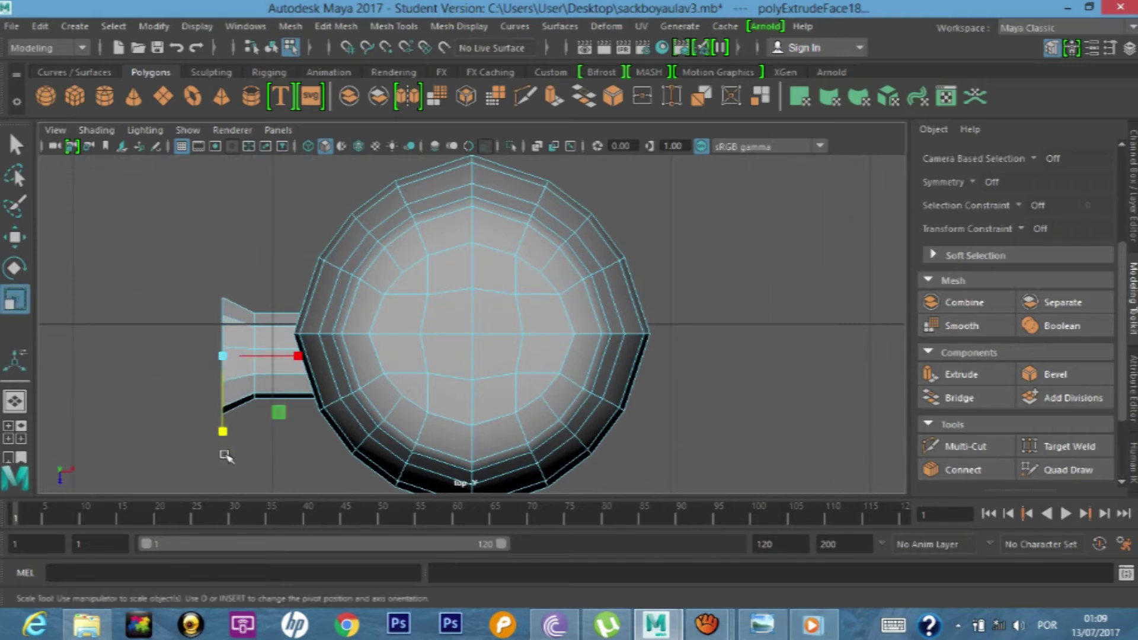
left_click(226, 447)
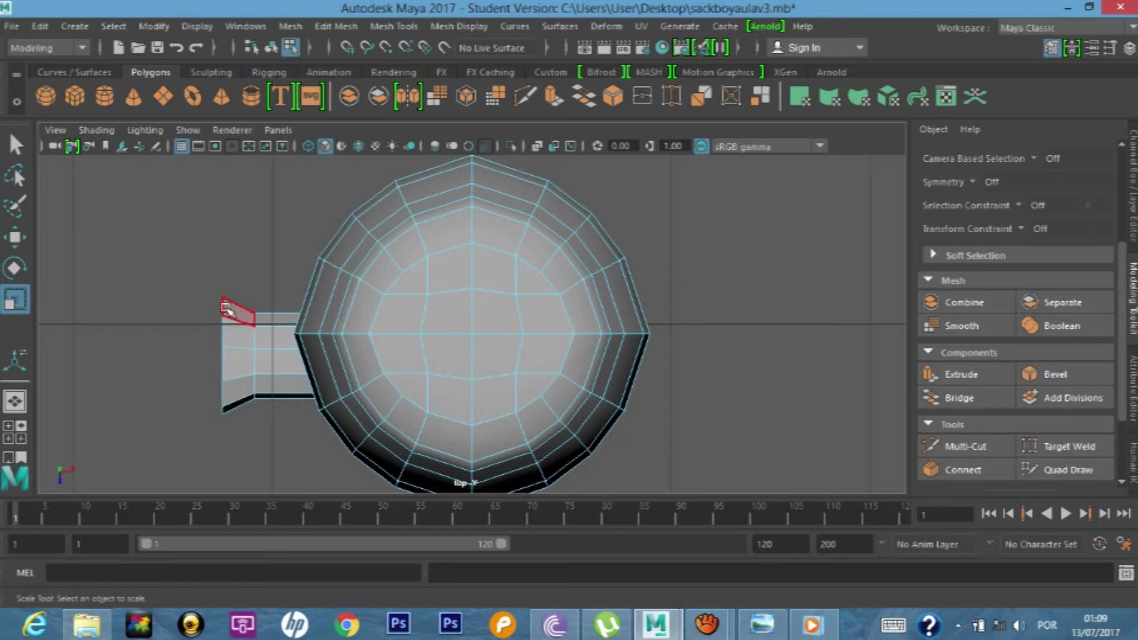
key("space")
key("space")
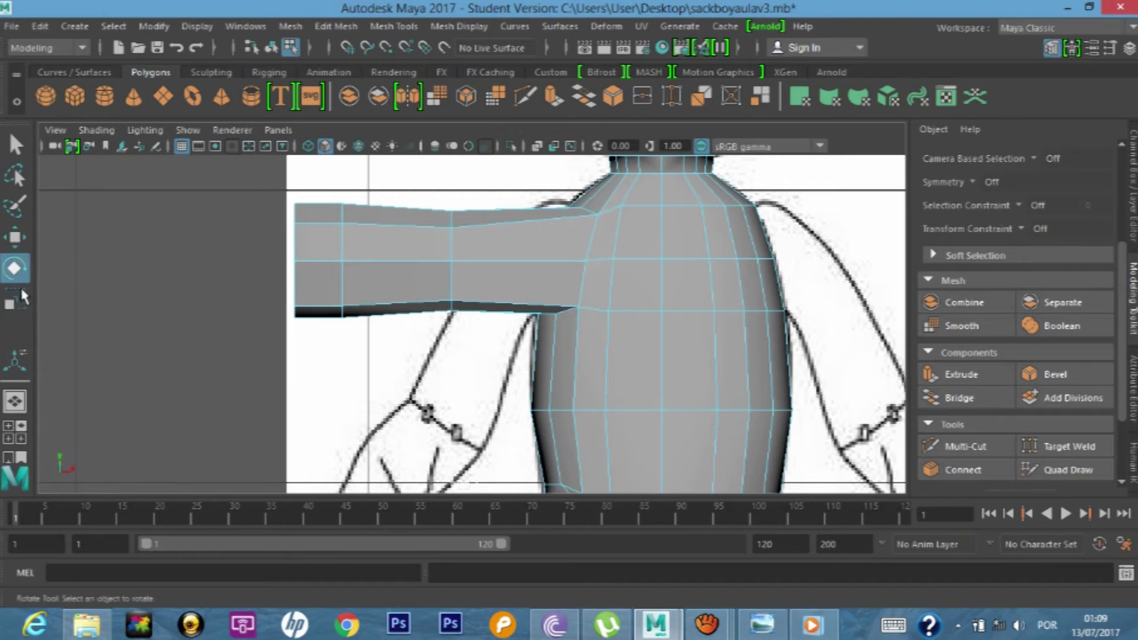
scroll(318, 242, "down", 5)
scroll(348, 272, "up", 3)
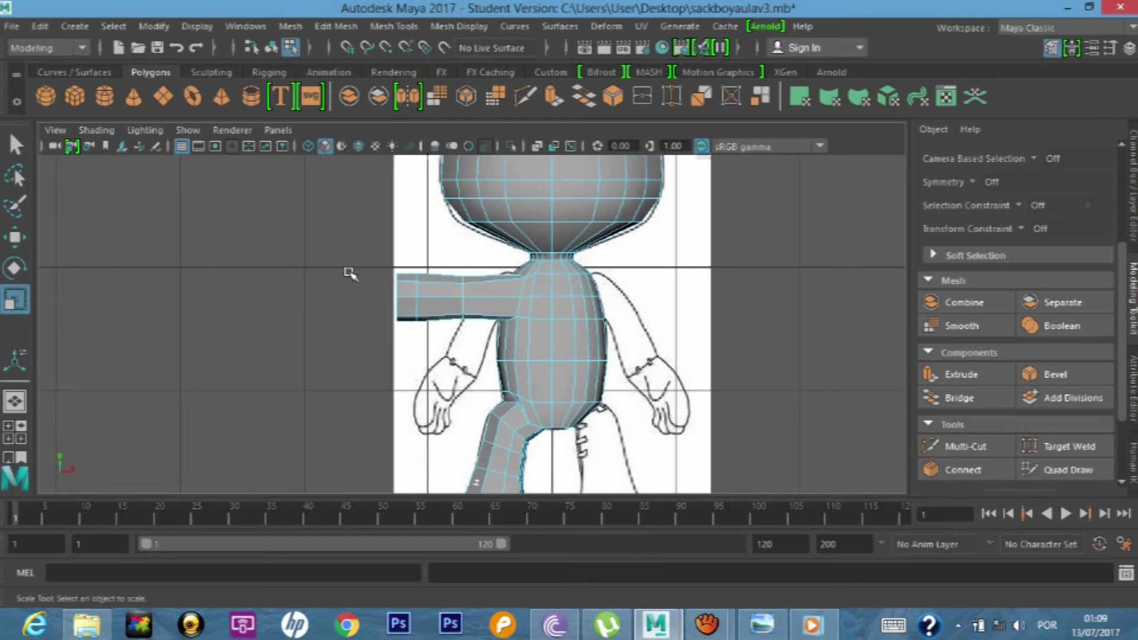
scroll(348, 272, "up", 1)
left_click_drag(349, 272, 366, 273, "alt")
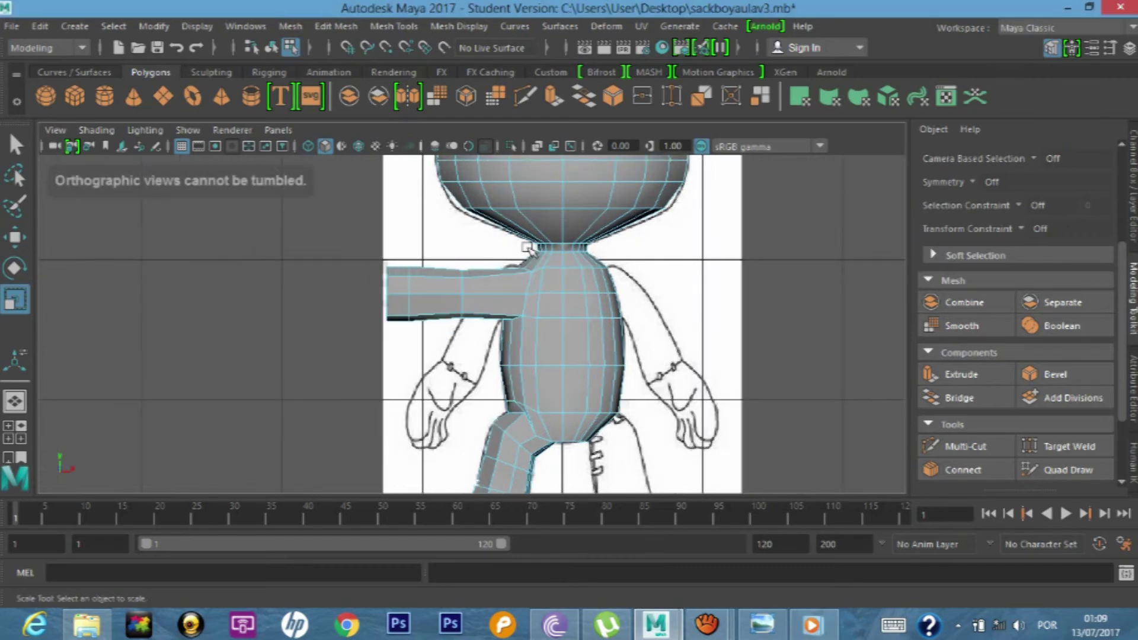
key("space")
key("space")
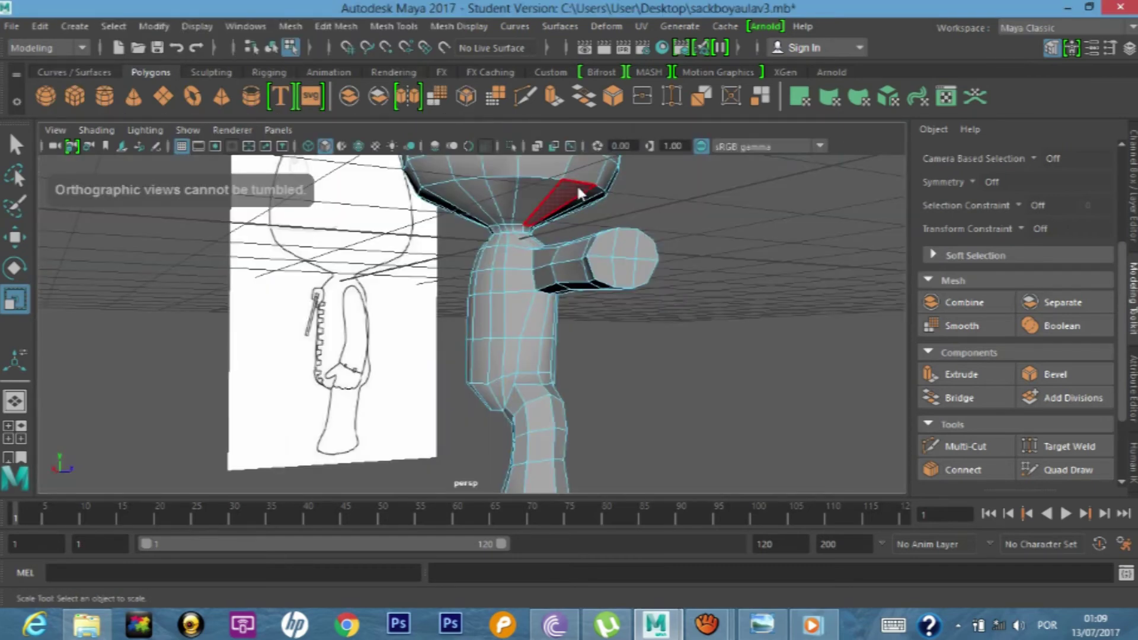
- Select the arm's tip faces and squash them flatter vertically
left_click(609, 241)
key("f")
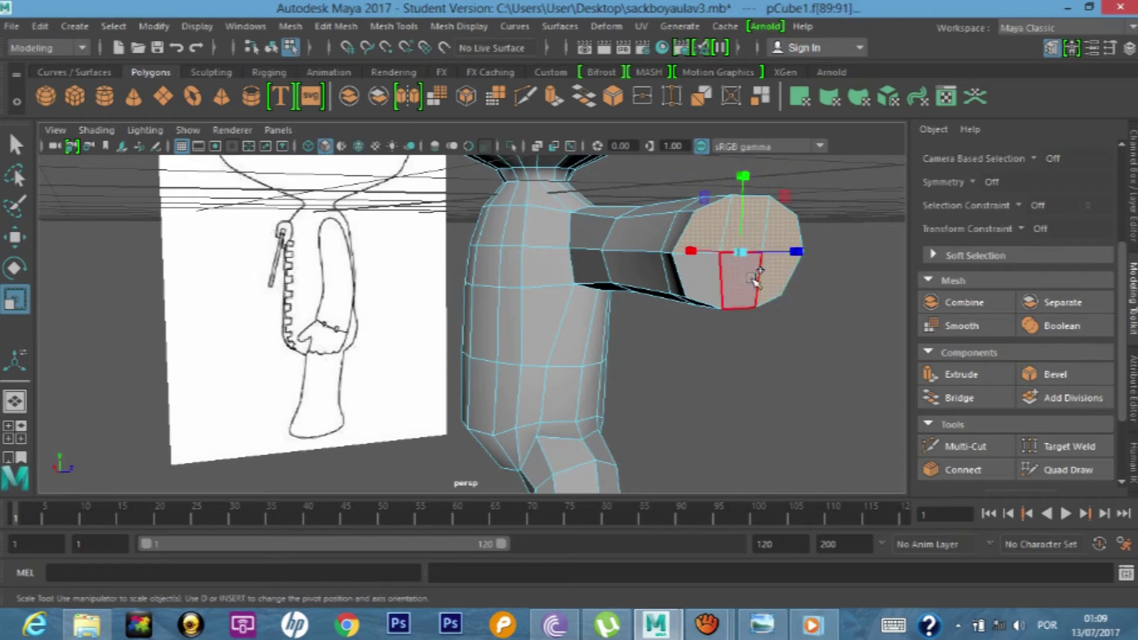
key("space")
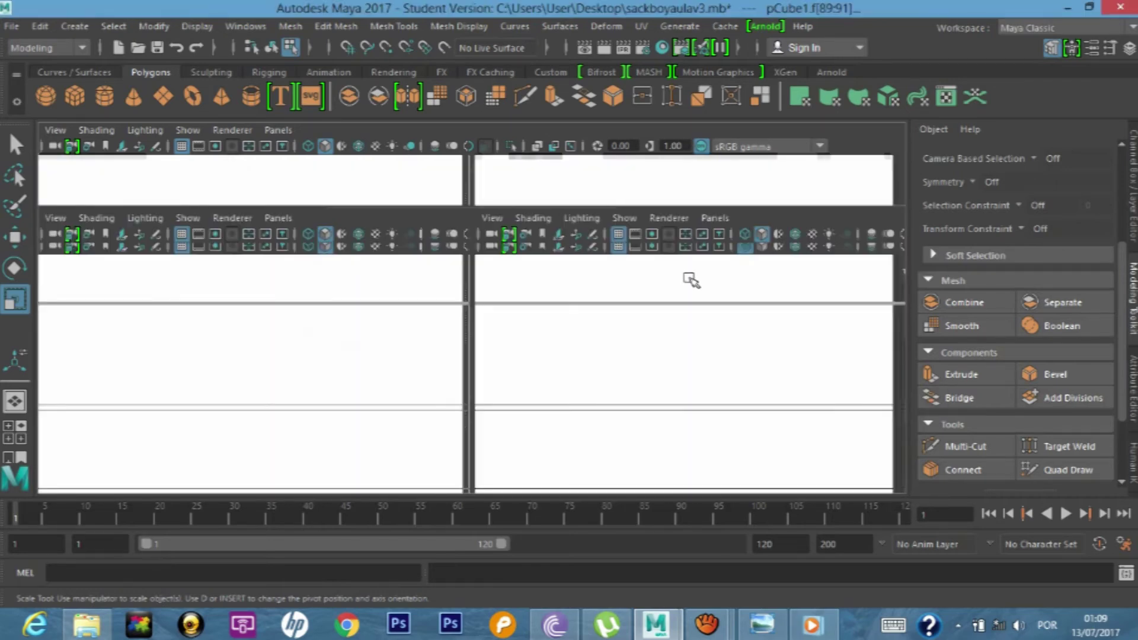
scroll(172, 309, "up", 2)
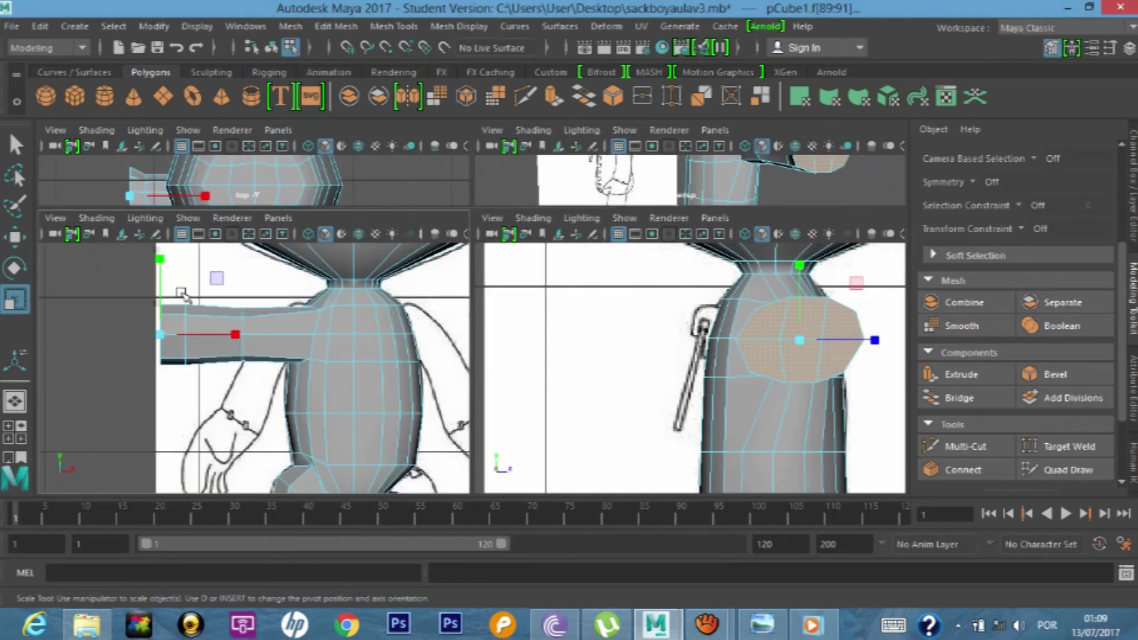
scroll(155, 261, "up", 2)
left_click_drag(134, 253, 144, 331)
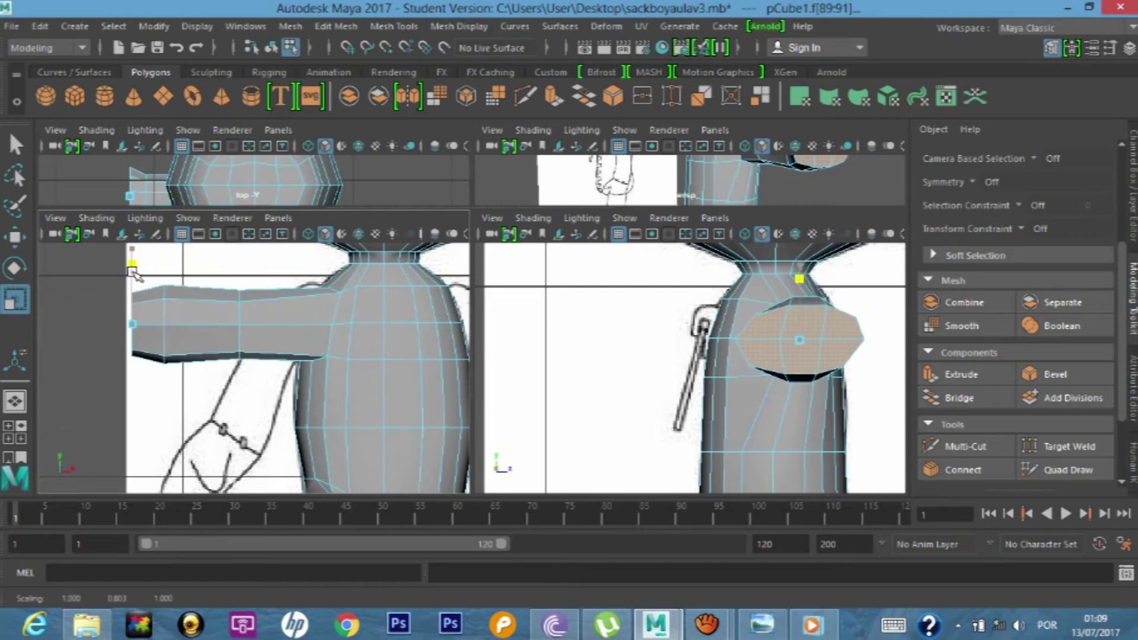
- Raise the arm tip slightly and start a new extrusion, polyExtrudeFace19, on it
key("w")
scroll(144, 332, "down", 1)
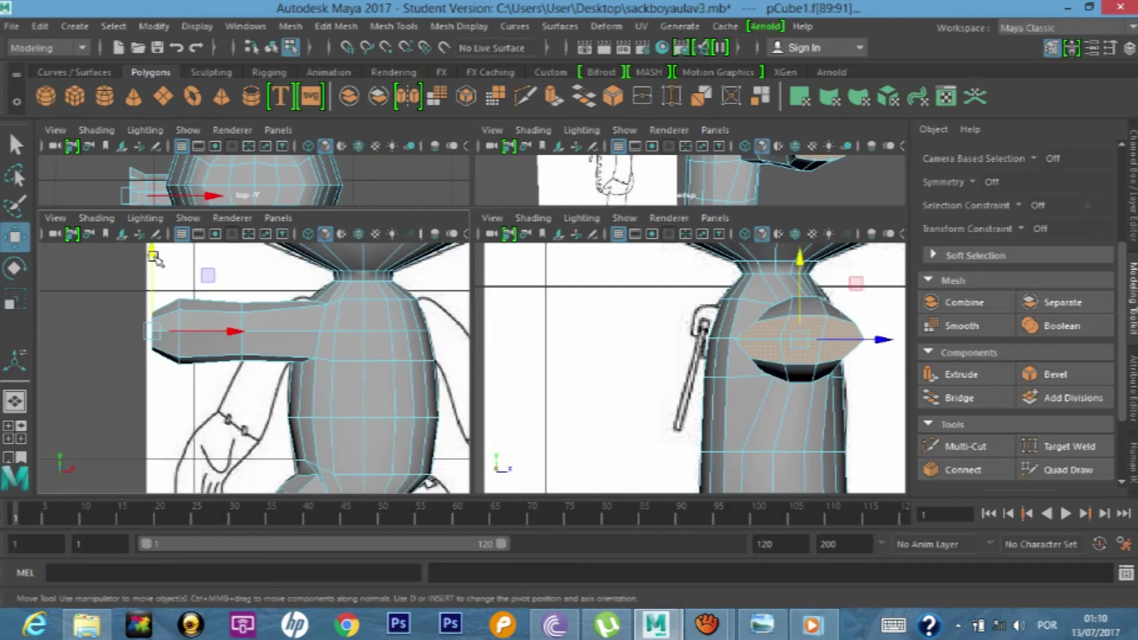
left_click_drag(151, 243, 147, 239)
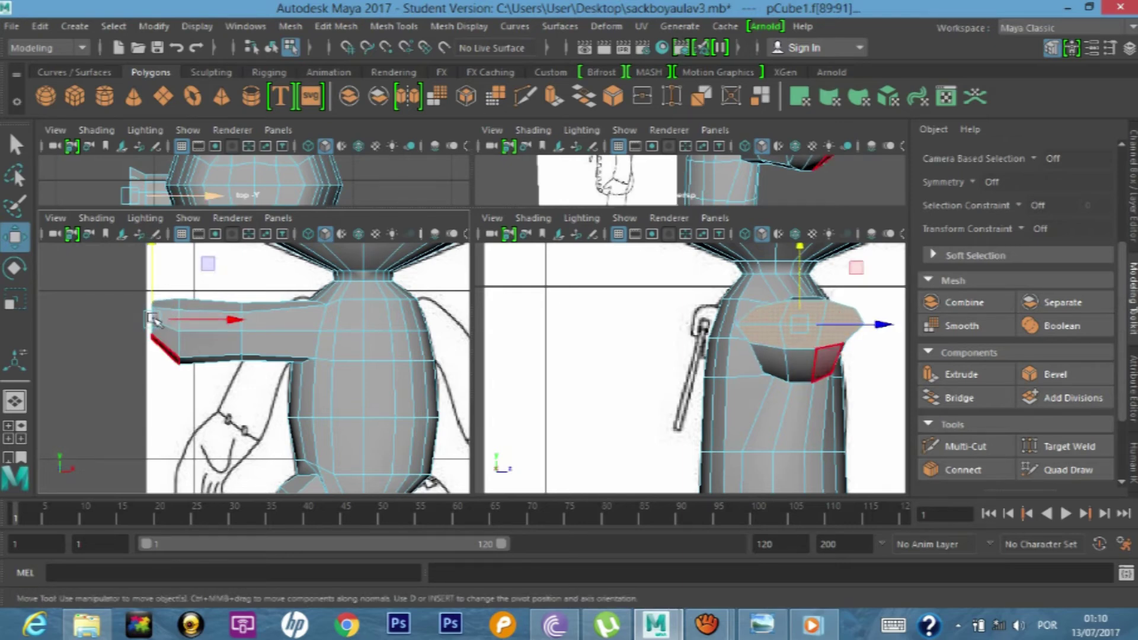
scroll(144, 324, "up", 2)
scroll(170, 322, "up", 1)
scroll(158, 310, "down", 5)
scroll(158, 315, "up", 2)
scroll(185, 332, "up", 2)
scroll(195, 338, "up", 2)
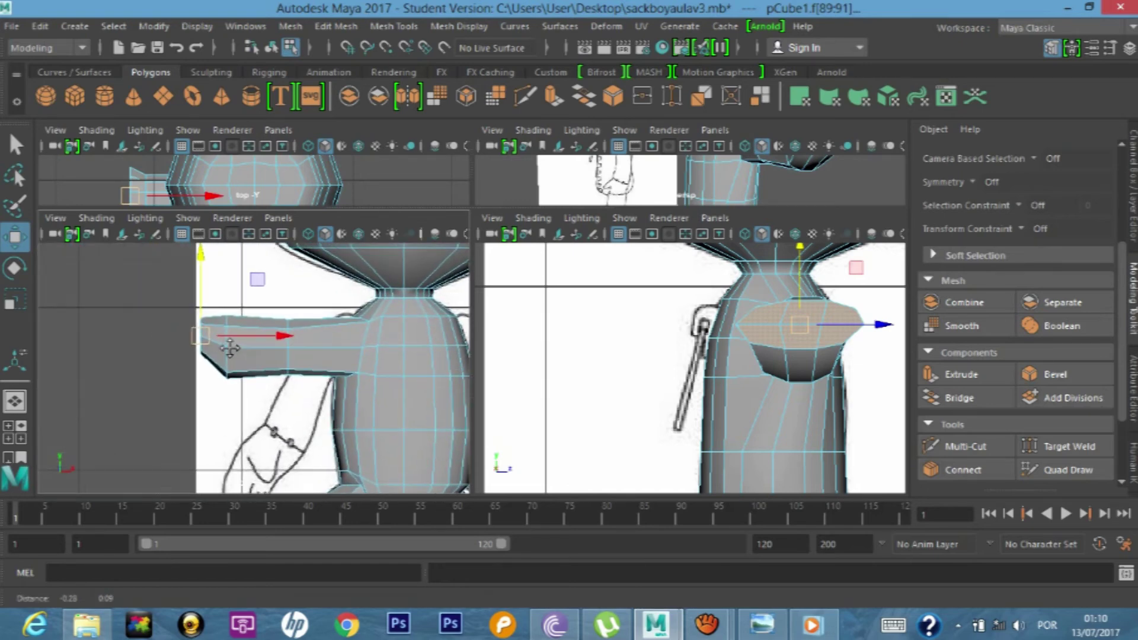
scroll(202, 346, "up", 1)
key("space")
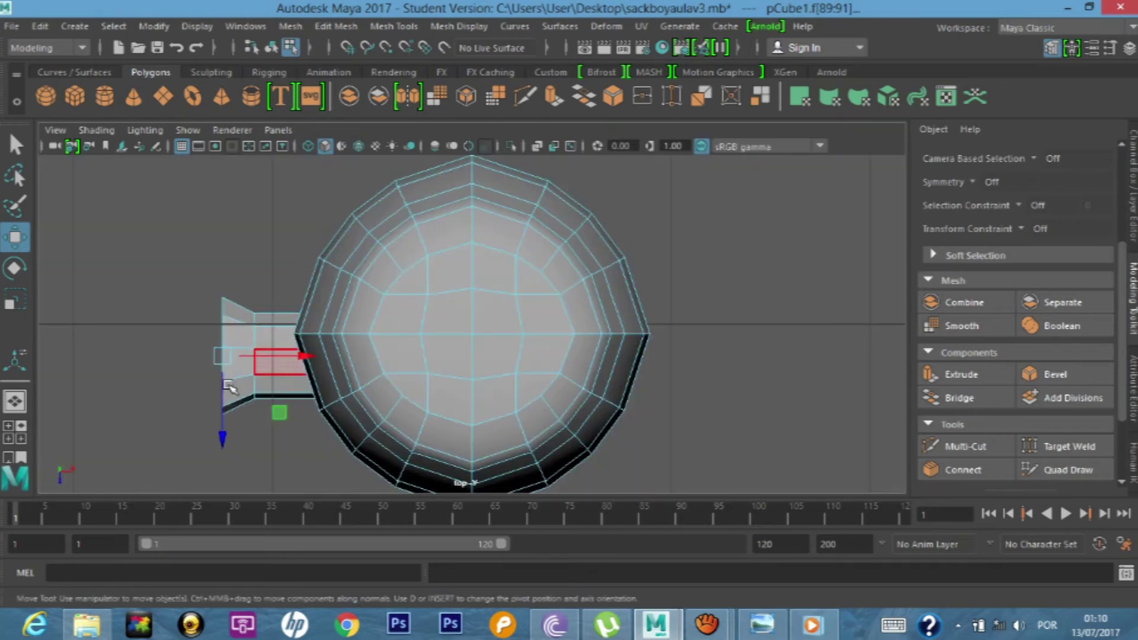
key("ctrl+e")
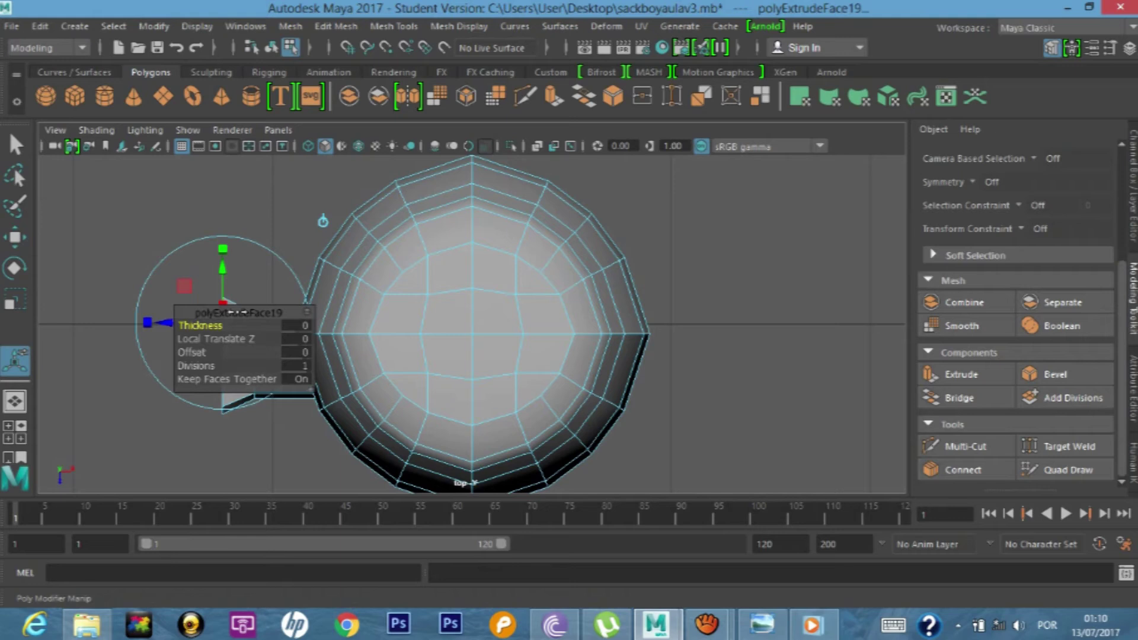
- Extend the arm by pulling the new extrusion out 0.21
left_click_drag(237, 312, 745, 266)
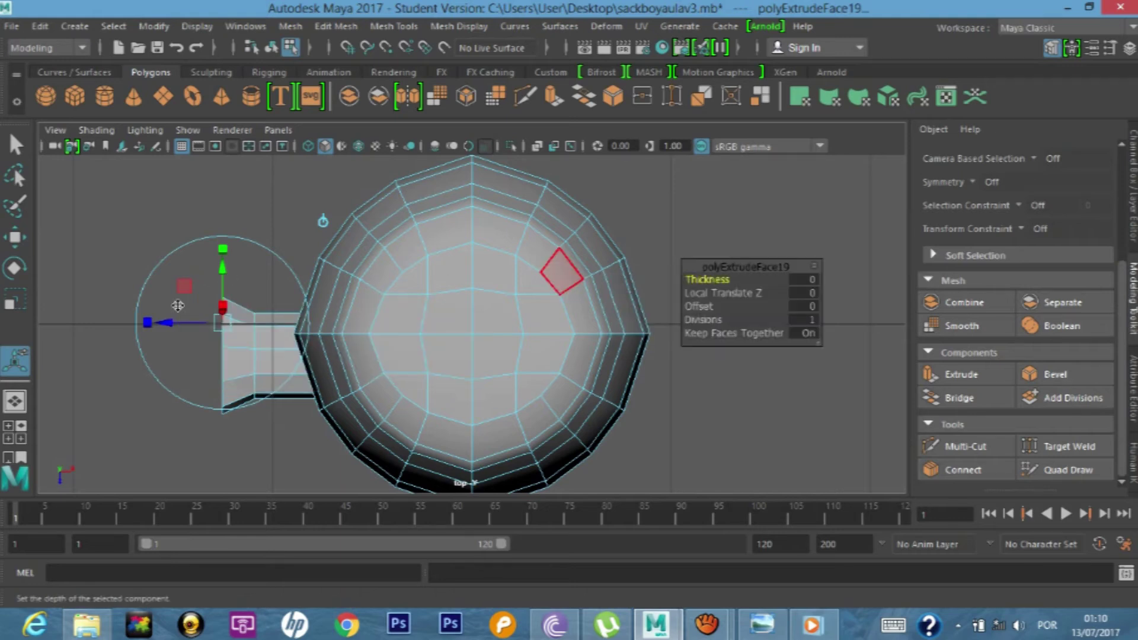
left_click_drag(166, 323, 127, 323)
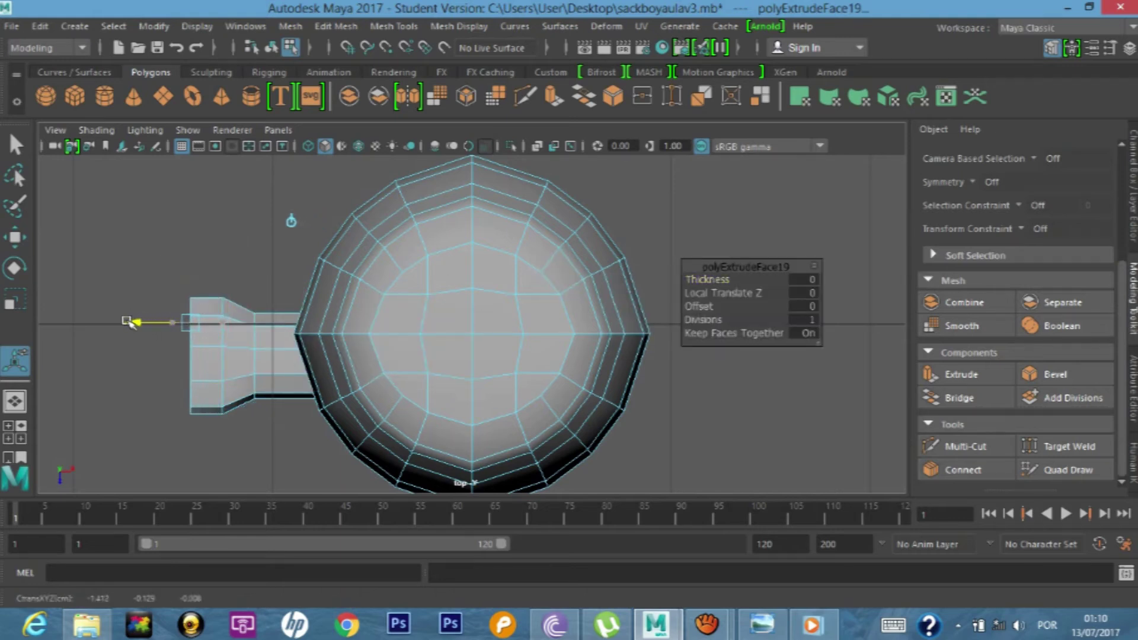
left_click_drag(126, 323, 124, 323)
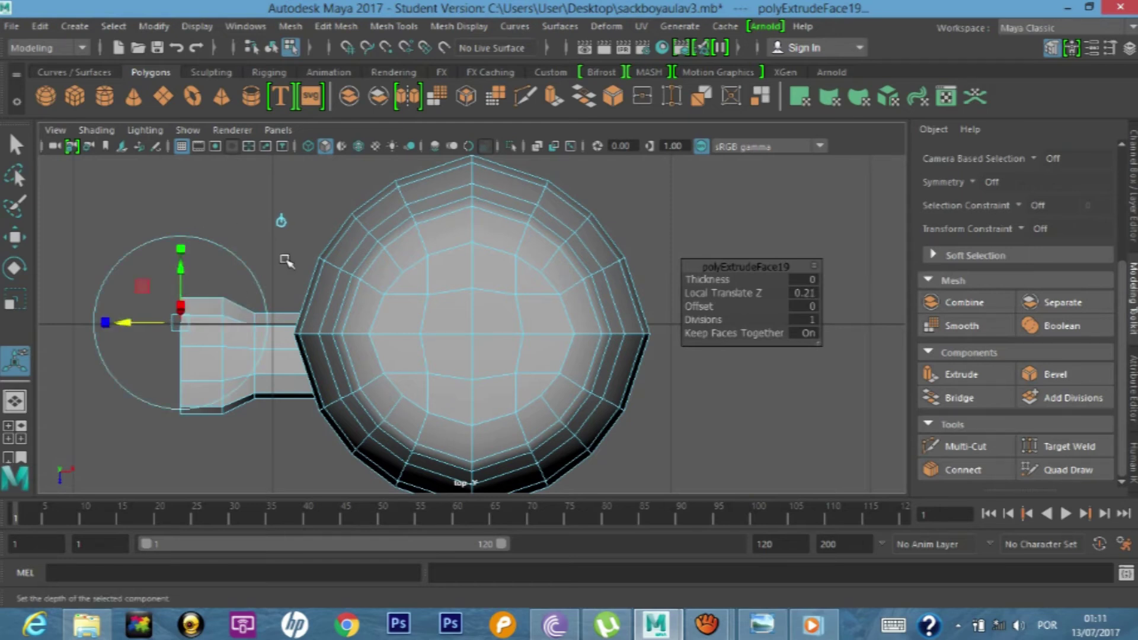
- Flare the new arm end wider front to back and squash it slightly flatter
key("ctrl+z")
key("r")
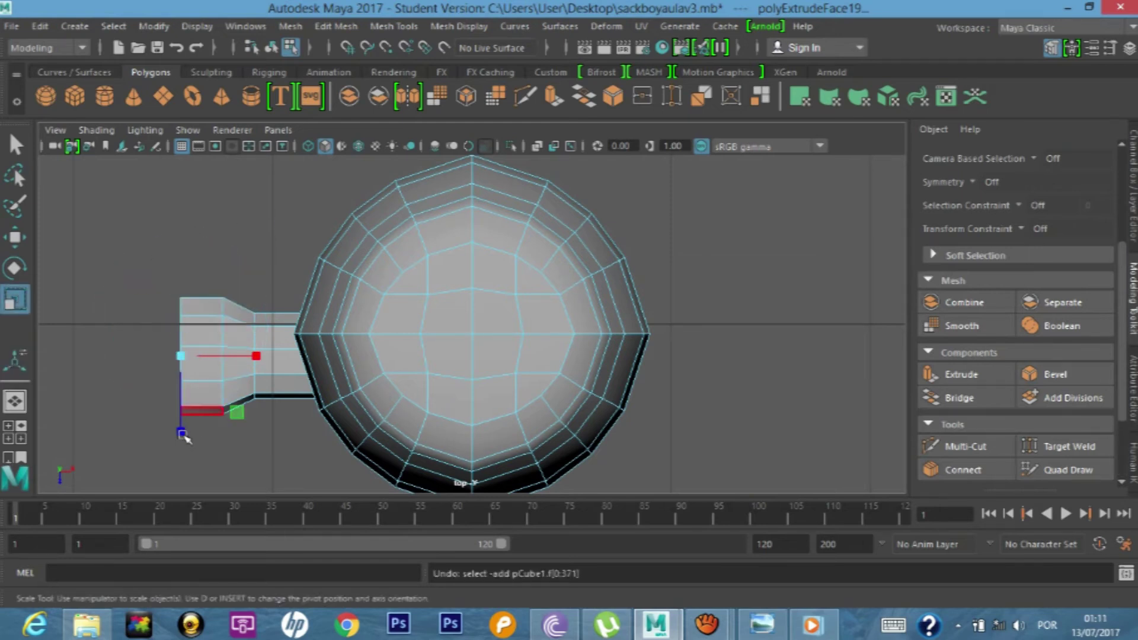
left_click_drag(181, 433, 184, 439)
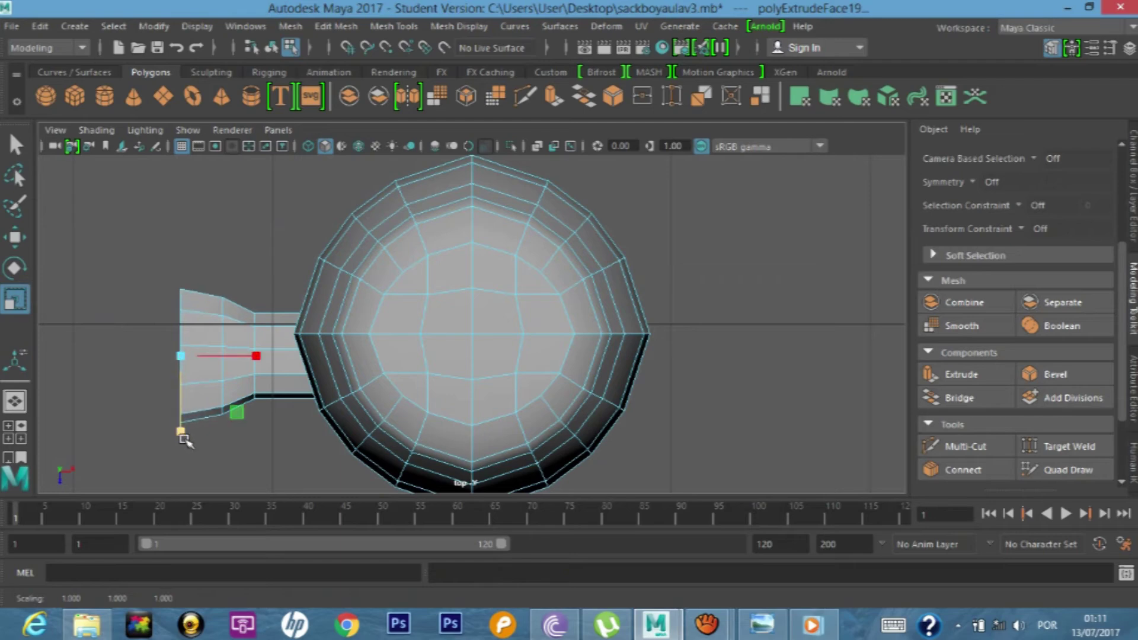
key("space")
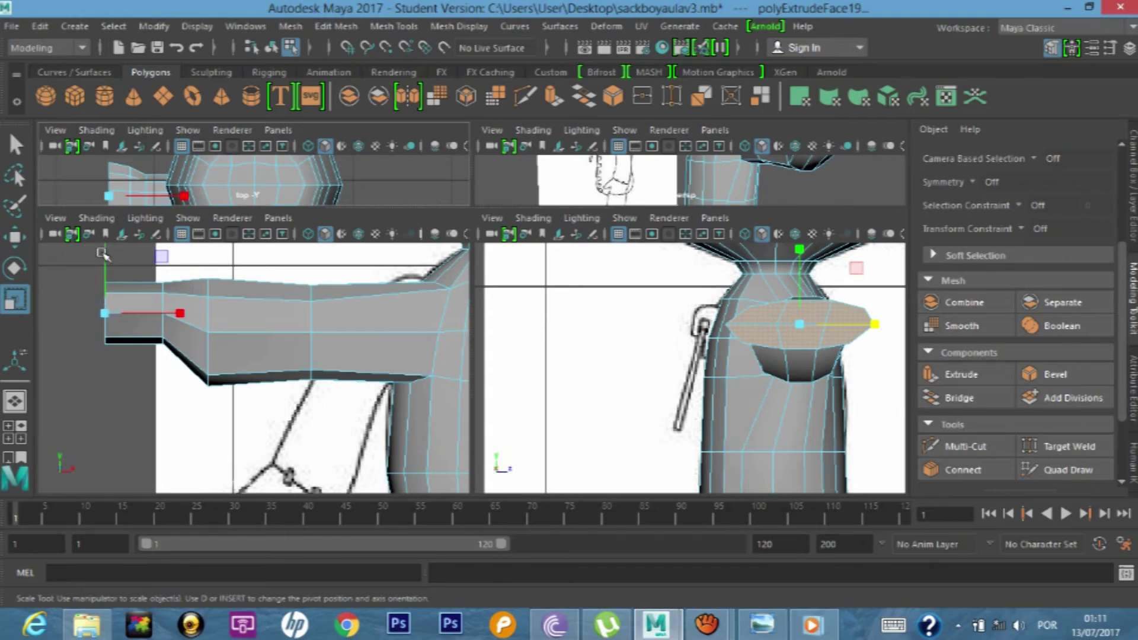
key("space")
scroll(231, 199, "down", 10)
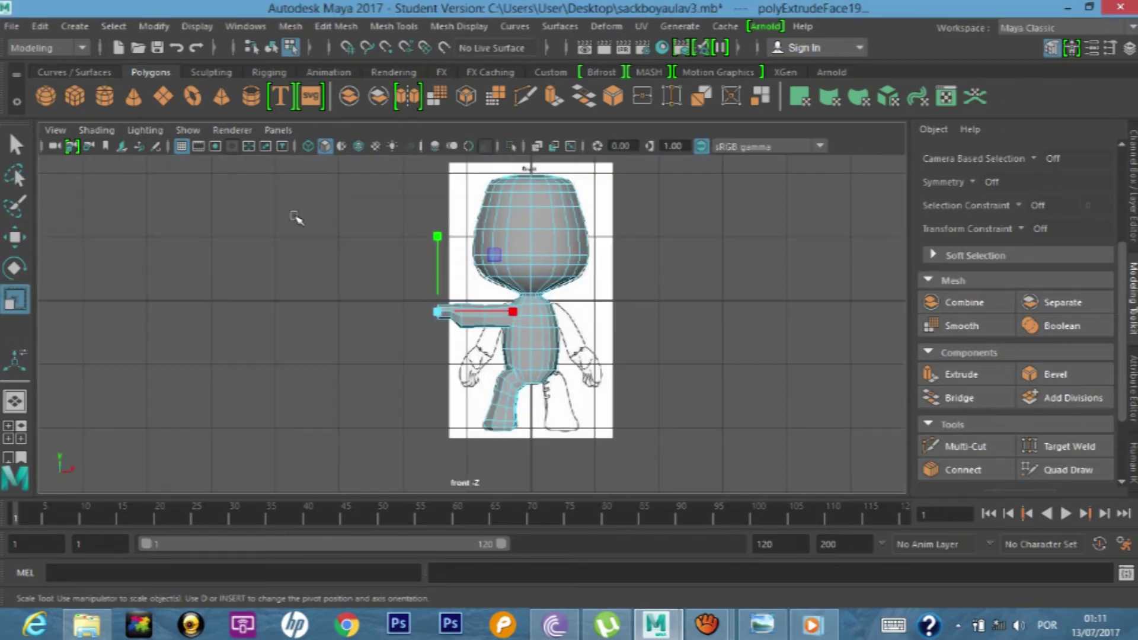
scroll(428, 219, "up", 2)
left_click_drag(429, 231, 429, 238)
scroll(424, 300, "up", 4)
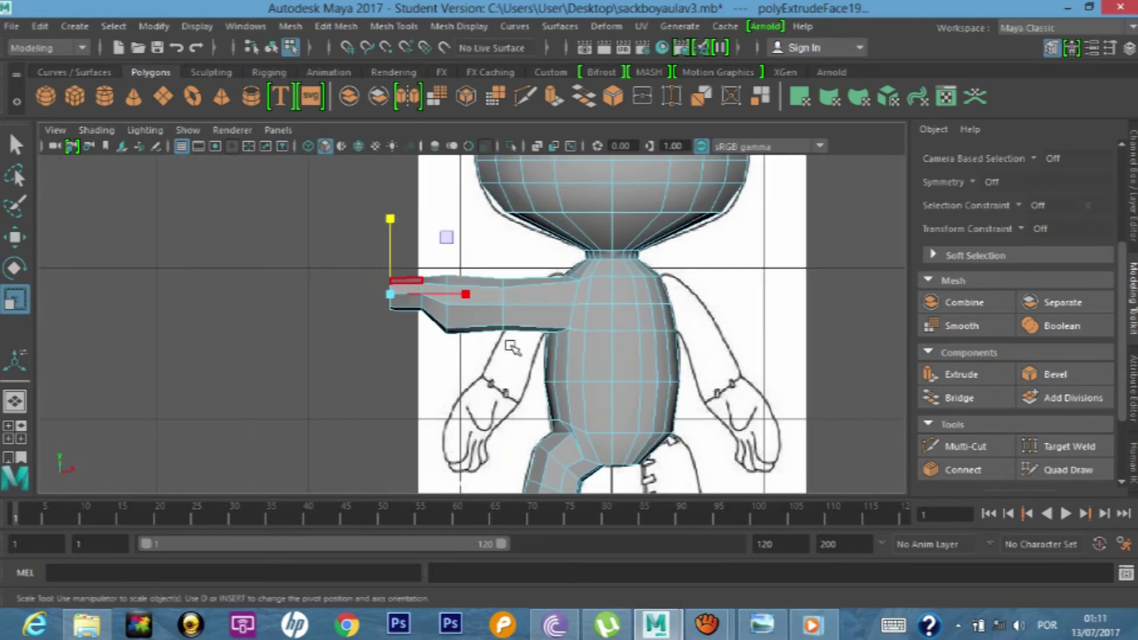
- Maximize the top view and zoom in on the arm
key("space")
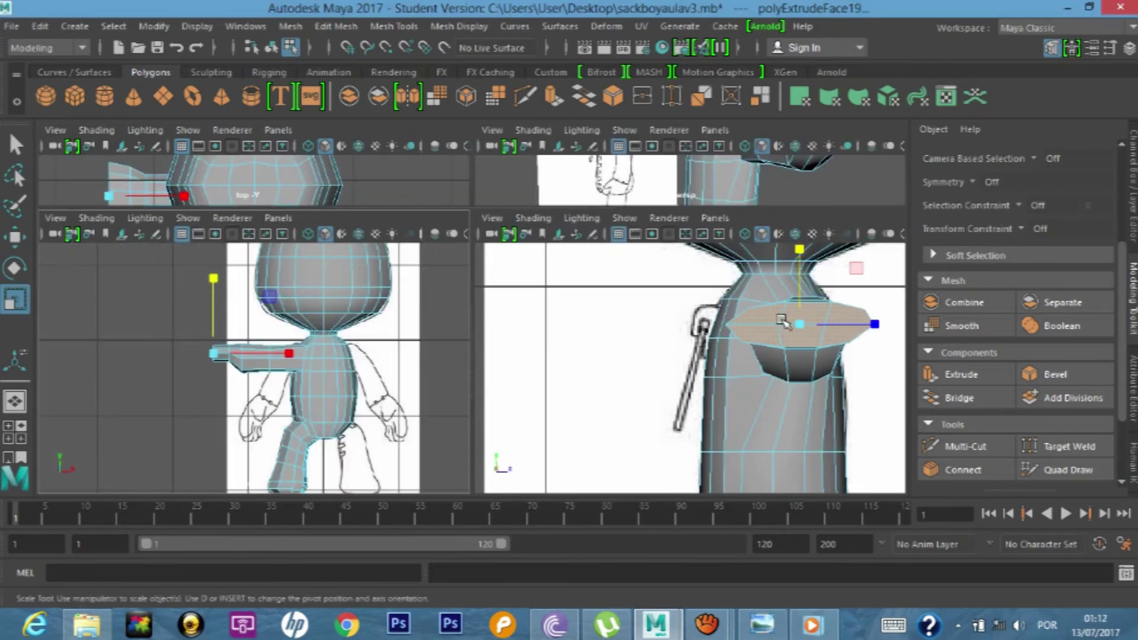
left_click_drag(799, 251, 799, 237)
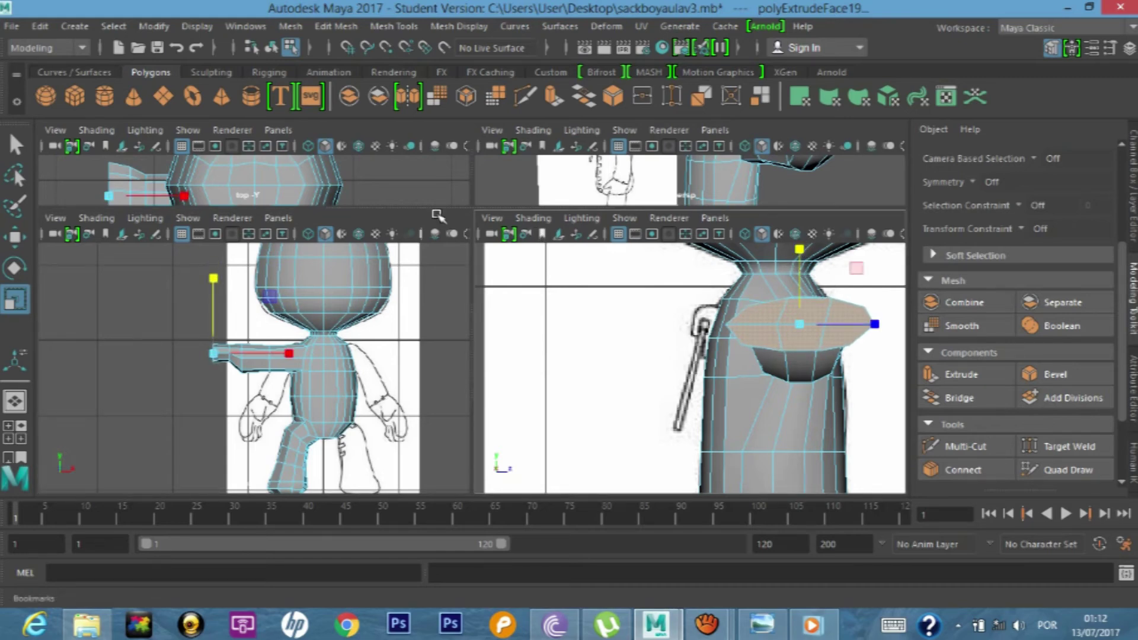
key("space")
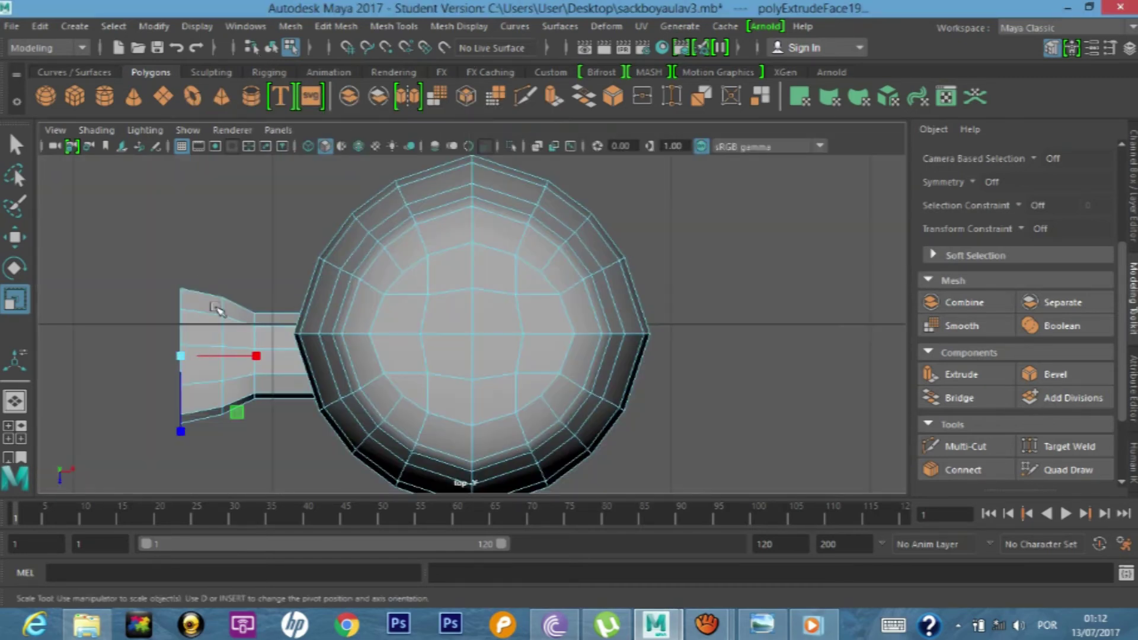
scroll(243, 394, "up", 1)
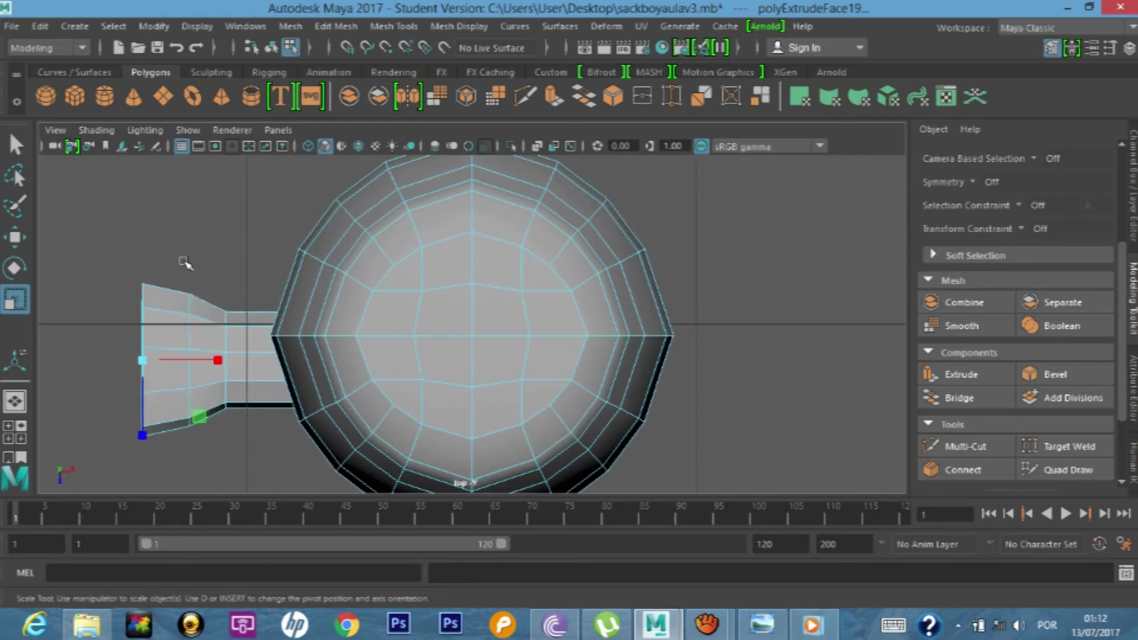
right_click(204, 263)
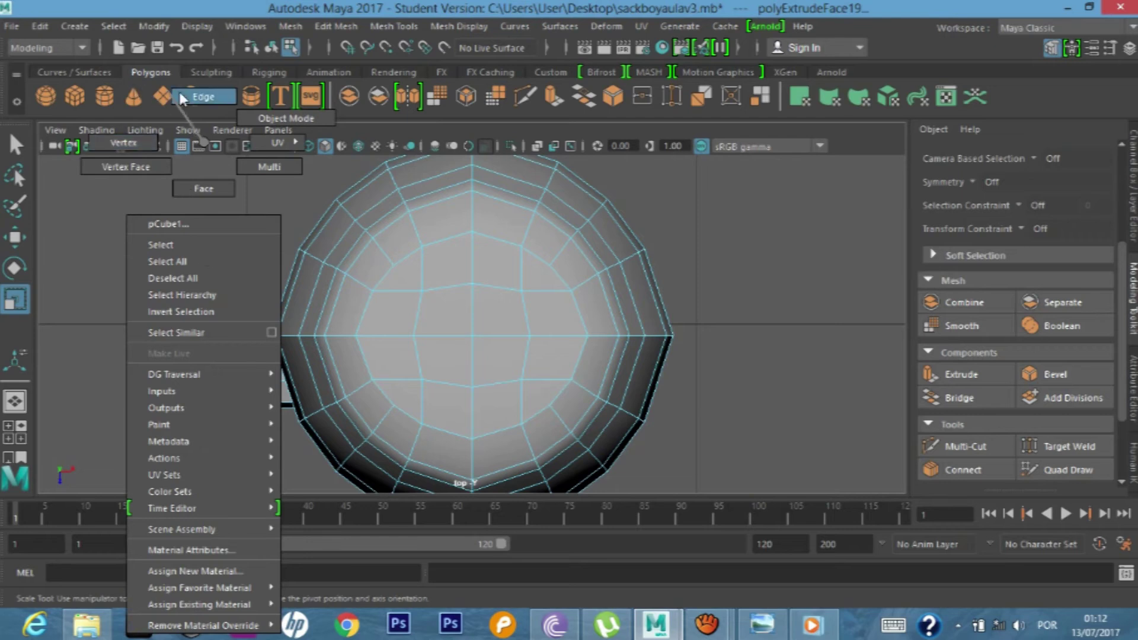
- Insert an edge loop through the middle of the arm's outer segment
left_click(178, 95)
left_click_drag(204, 466, 204, 420)
left_click(963, 469)
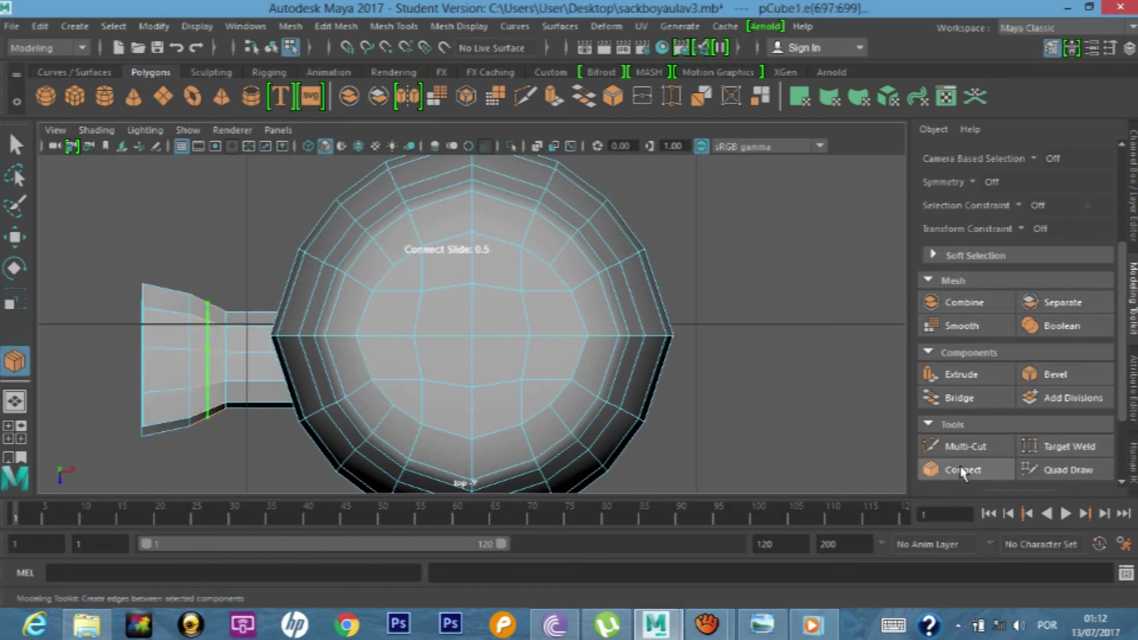
key("space")
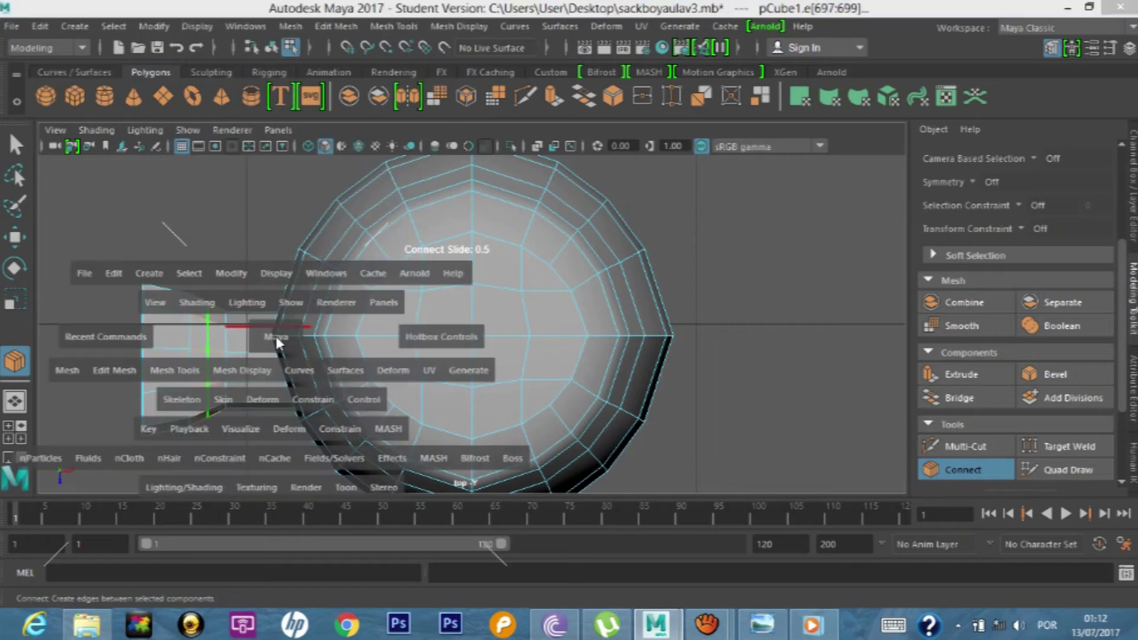
key("space")
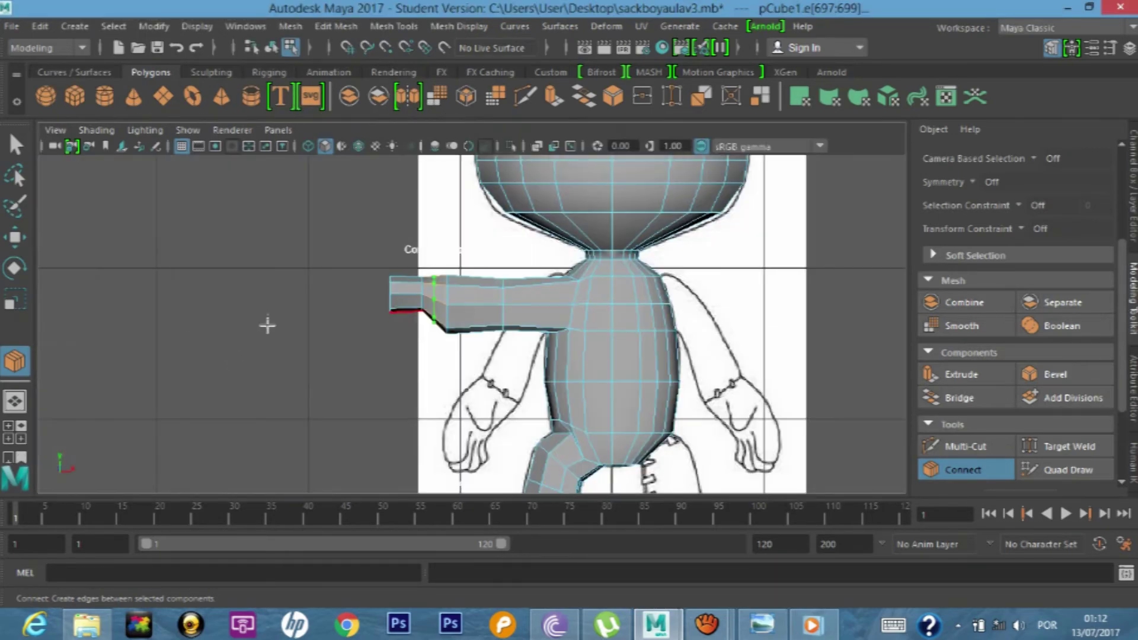
key("r")
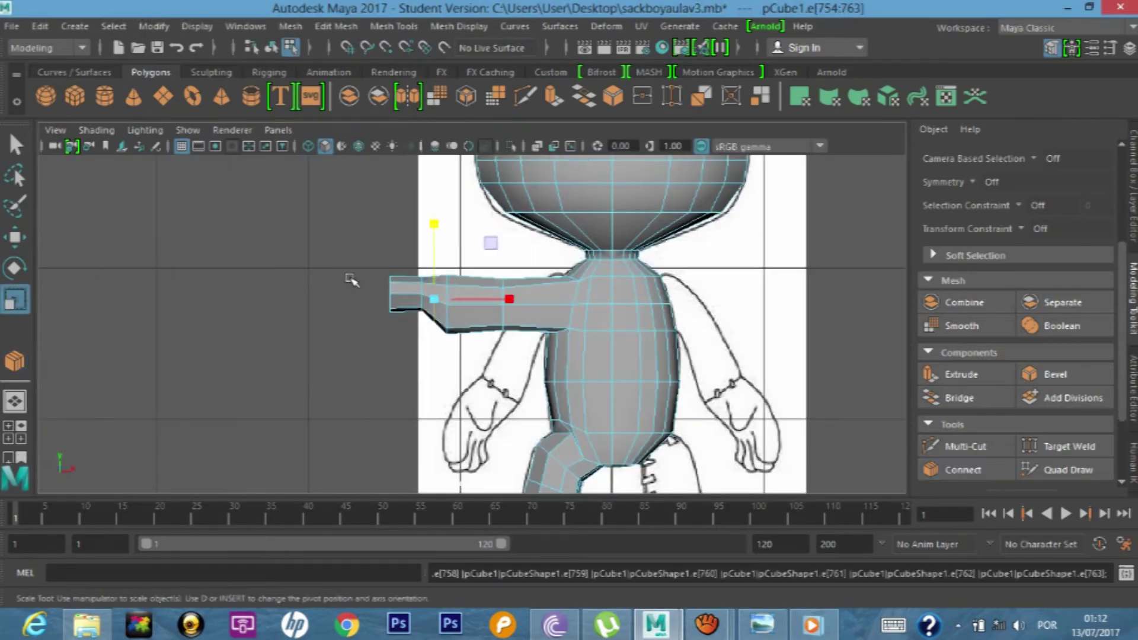
- Inspect the new edge loop in the top and front views
key("space")
key("space")
key("space")
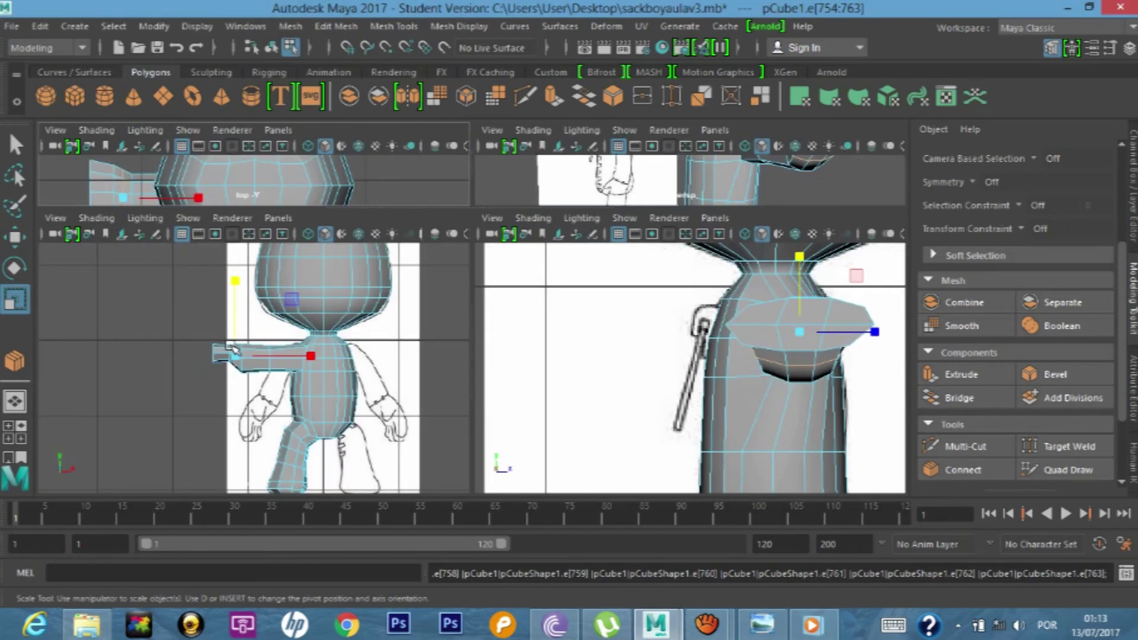
key("space")
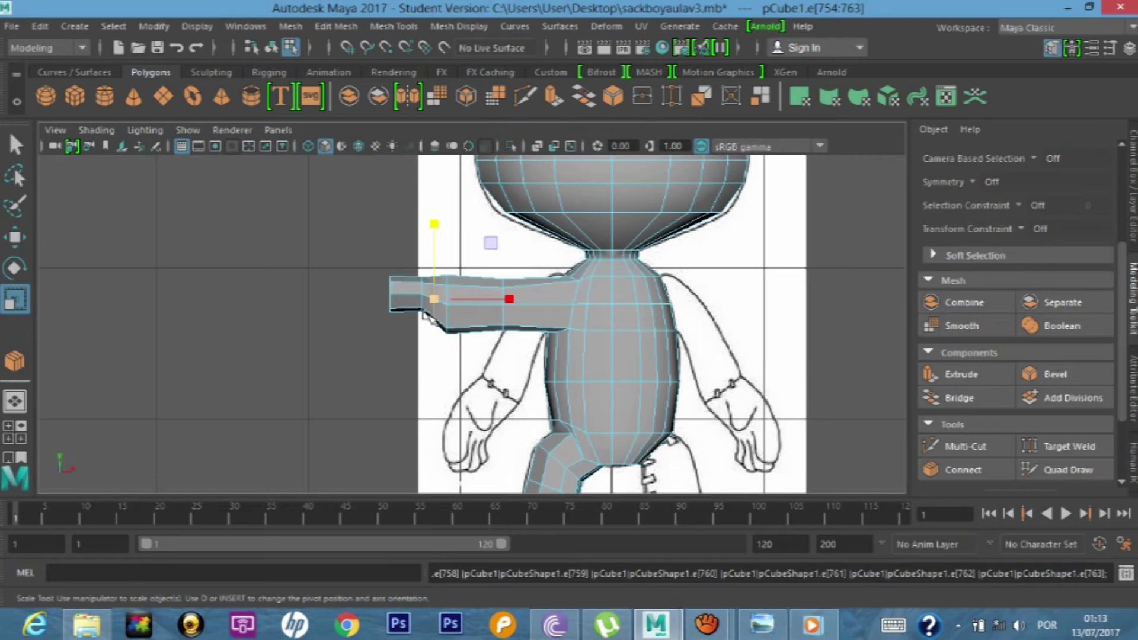
scroll(435, 323, "up", 2)
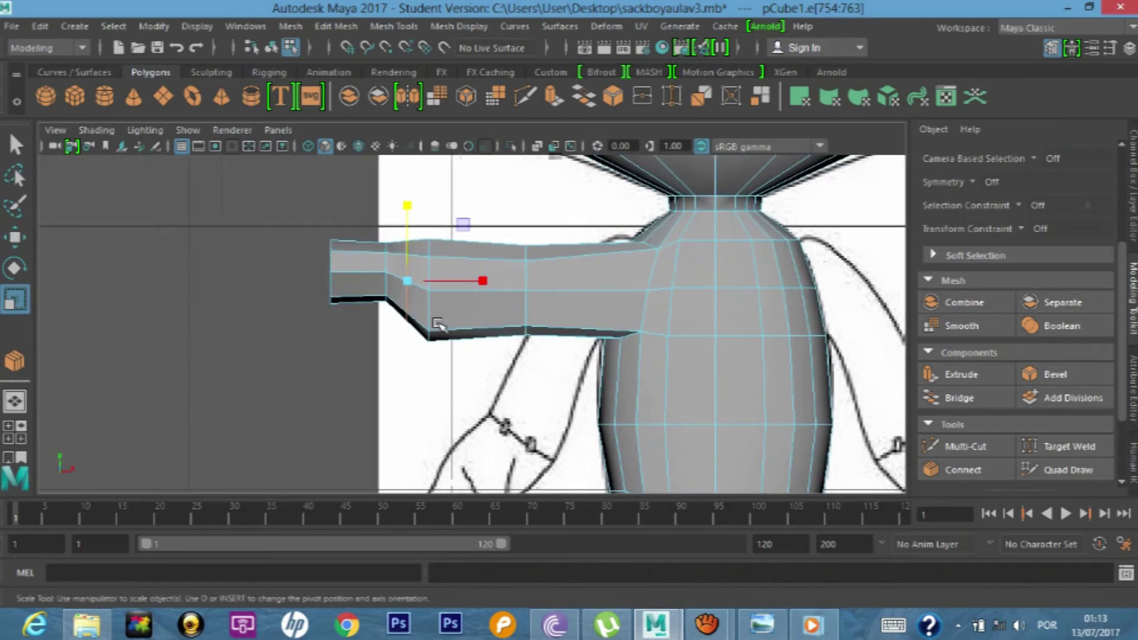
scroll(409, 323, "up", 2)
scroll(400, 326, "up", 2)
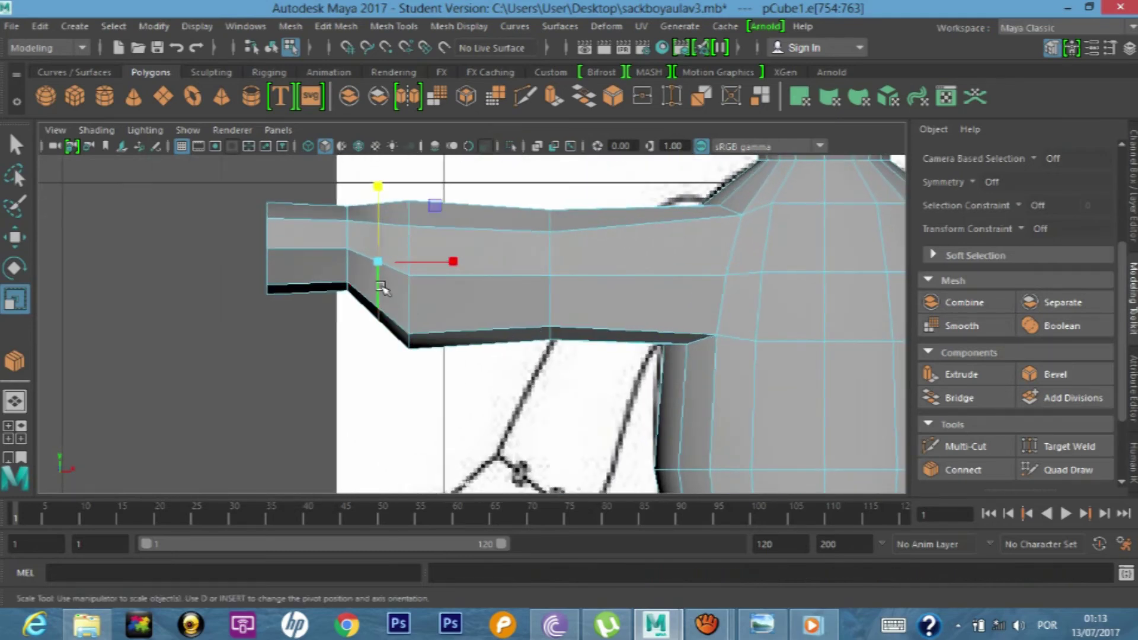
key("space")
key("space")
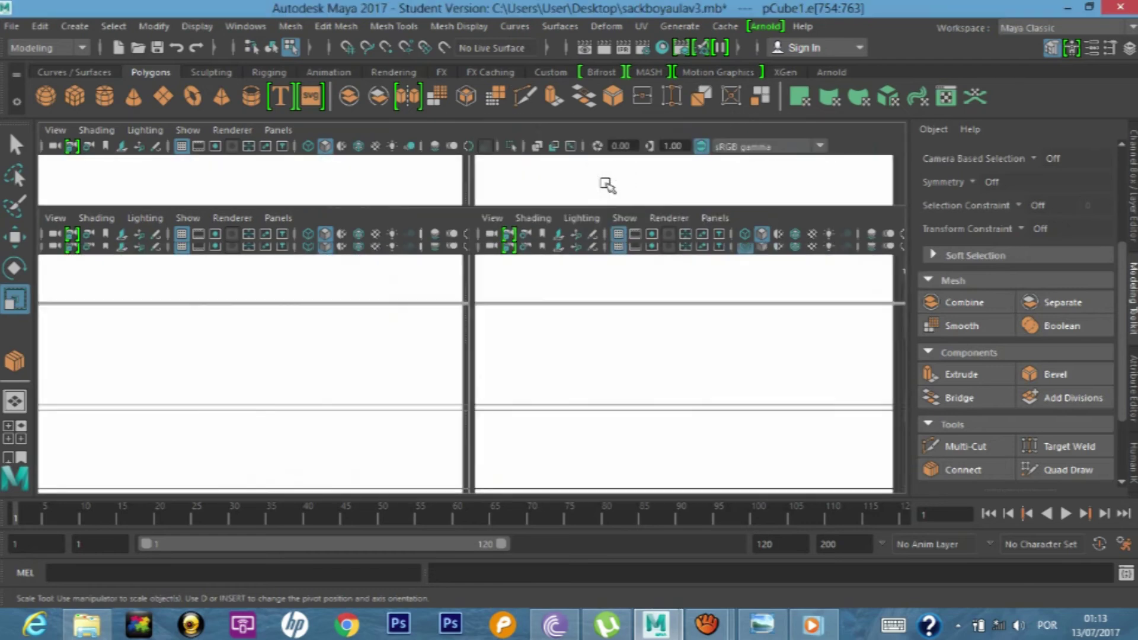
key("space")
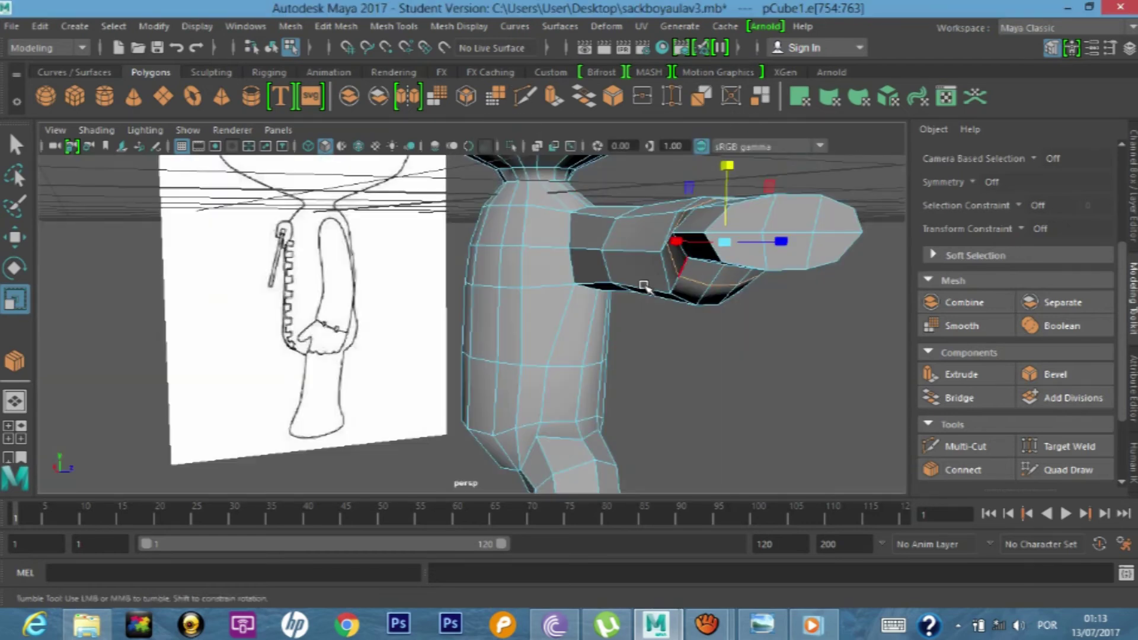
- Orbit behind the arm and select a face on its underside near the elbow
left_click_drag(660, 272, 699, 243, "alt")
key("space")
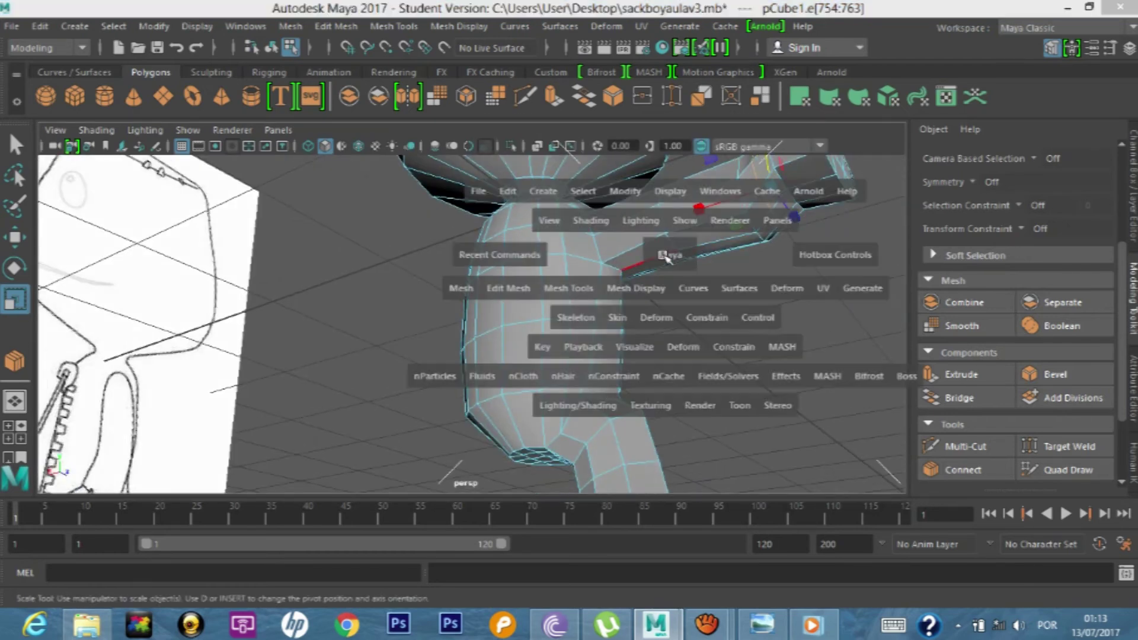
key("space")
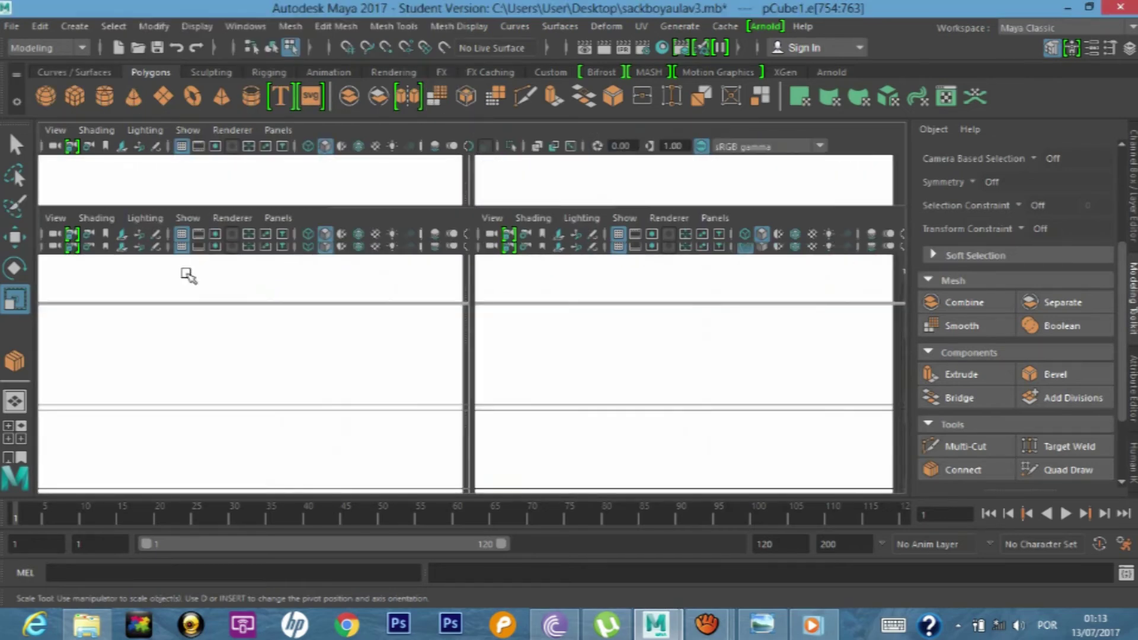
key("space")
right_click_drag(362, 142, 356, 187)
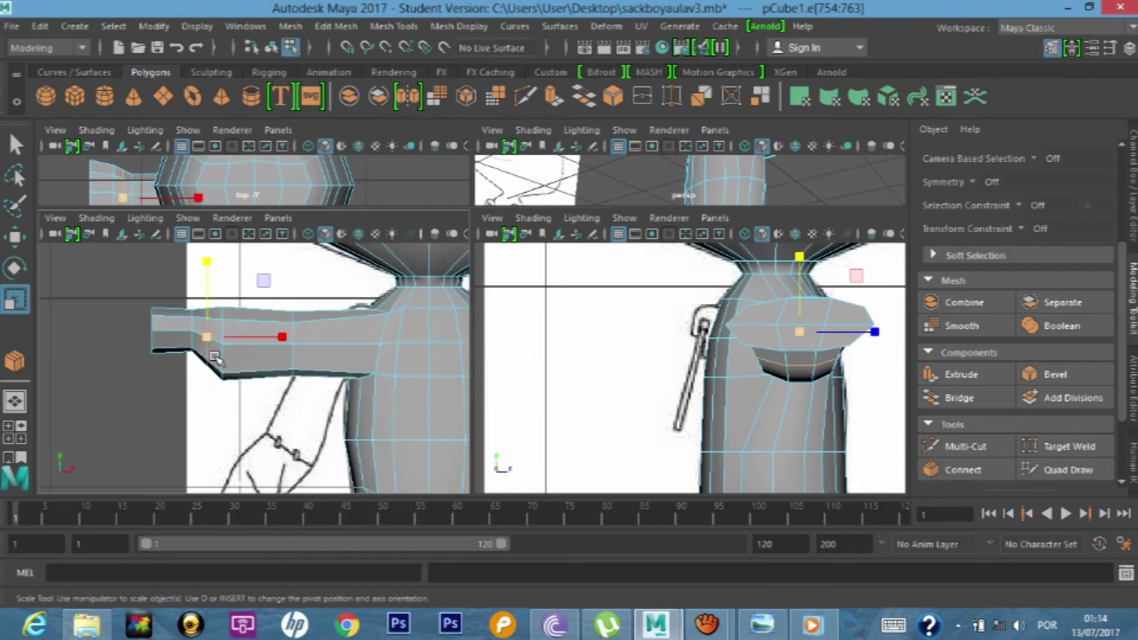
scroll(215, 357, "up", 3)
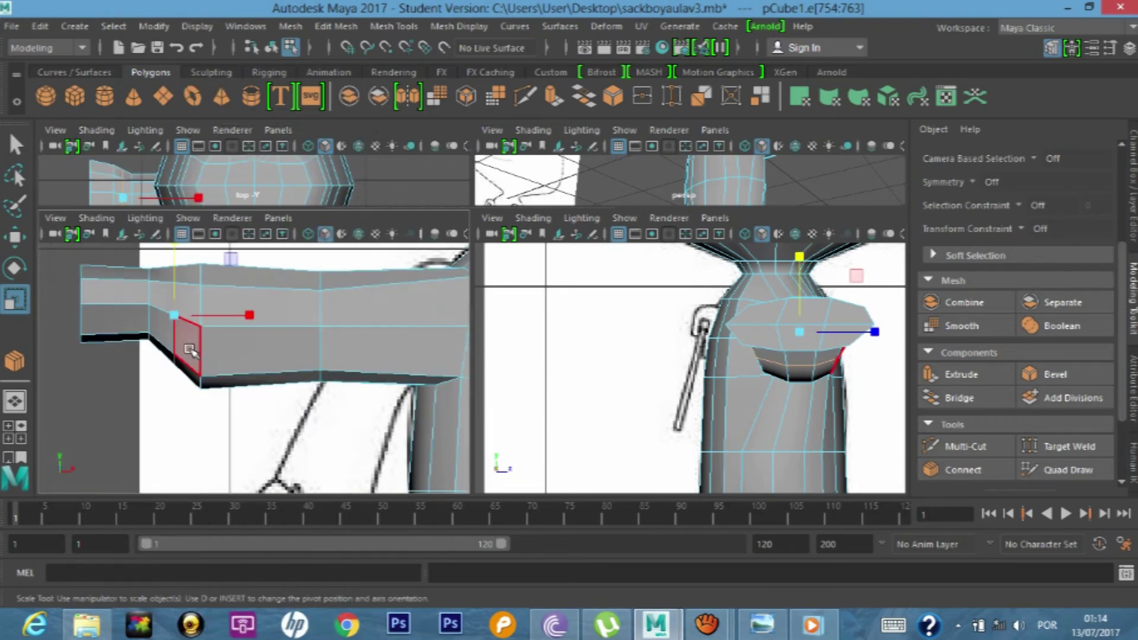
left_click(189, 350)
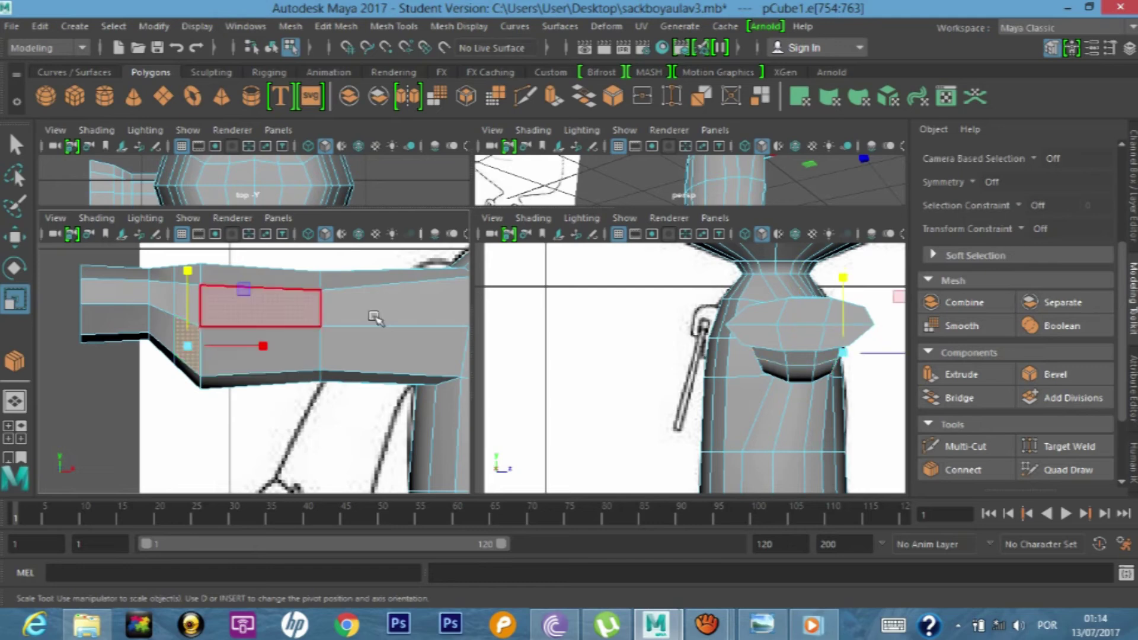
- Select the single face on the arm's inner elbow and frame it close up in perspective
key("space")
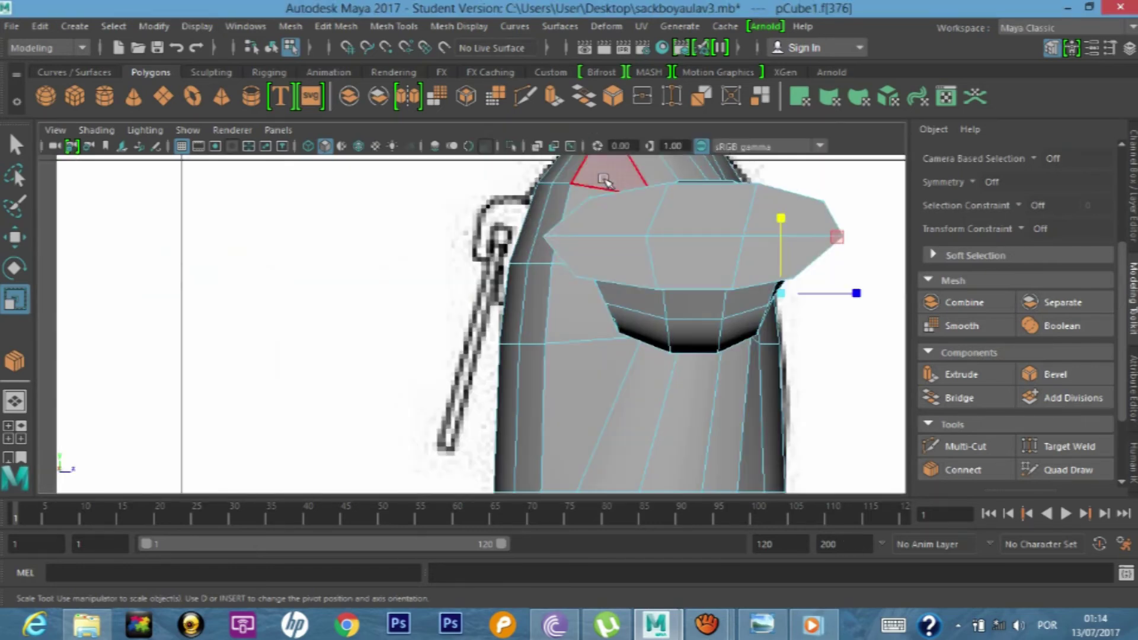
left_click(605, 181)
key("space")
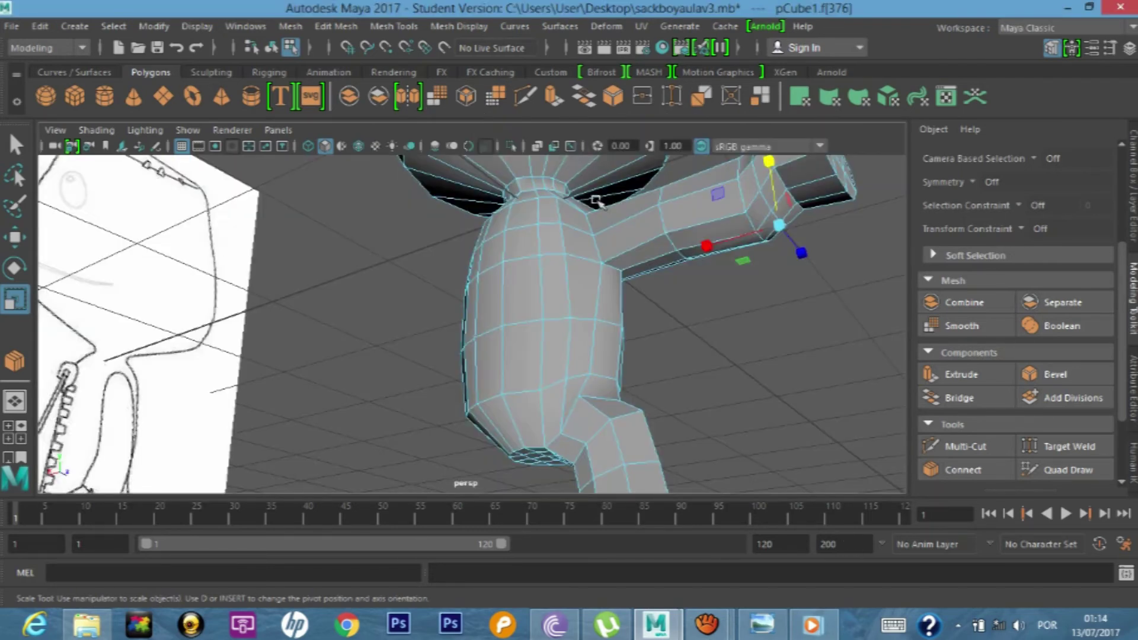
mouse_move(568, 267)
left_mouse_down("alt")
mouse_move(375, 273)
mouse_move(249, 300)
mouse_move(243, 227)
left_mouse_up("alt")
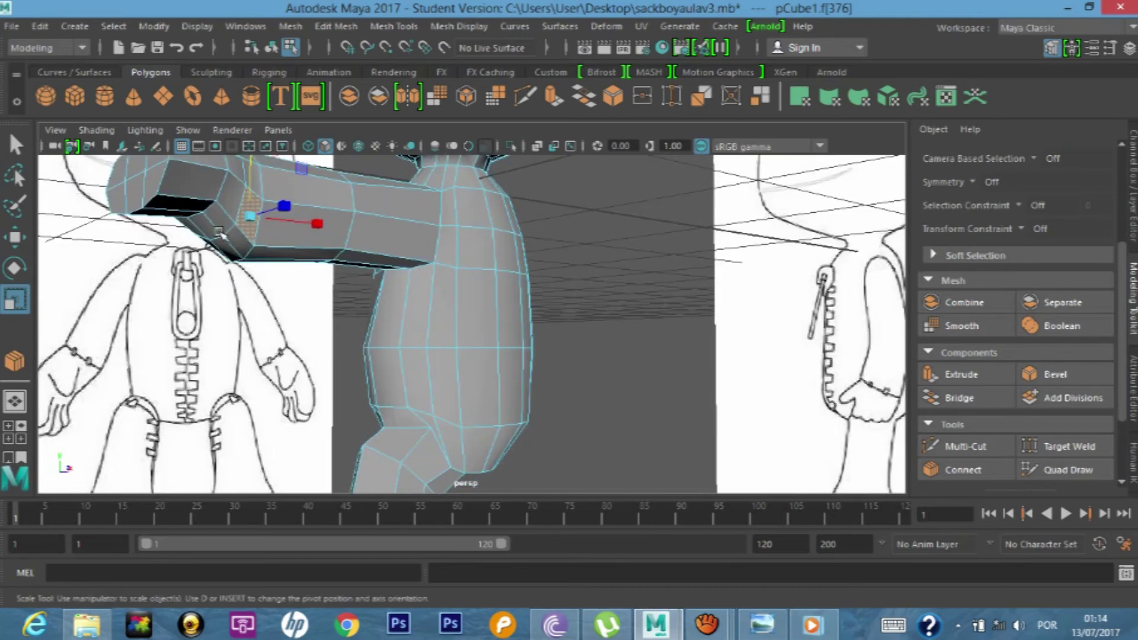
key("space")
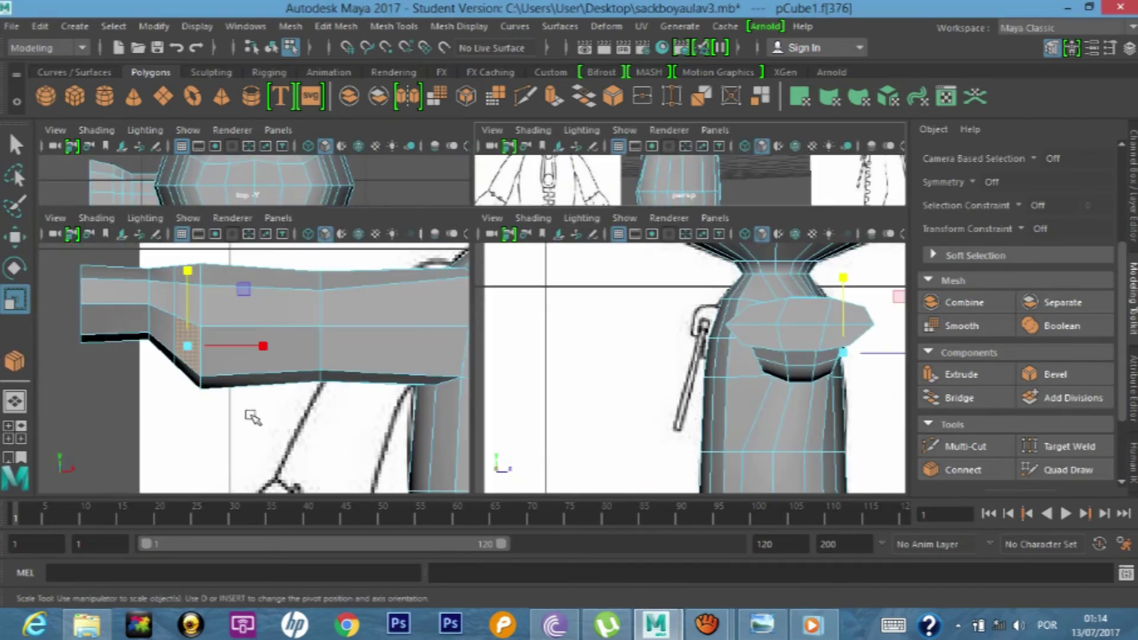
key("space")
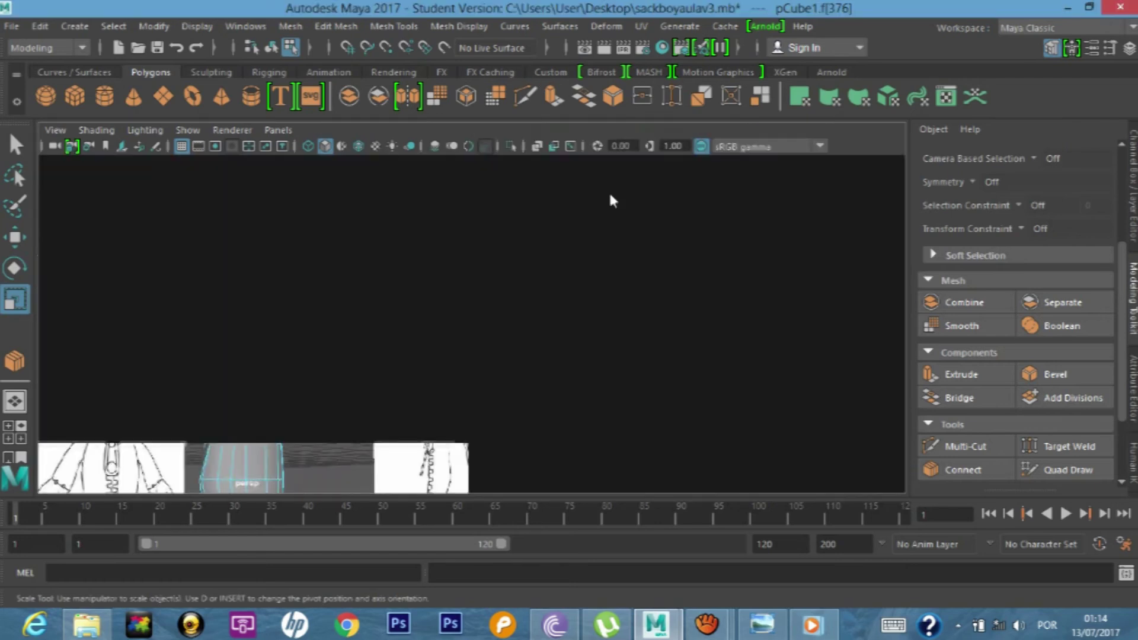
left_click_drag(213, 224, 197, 241, "alt")
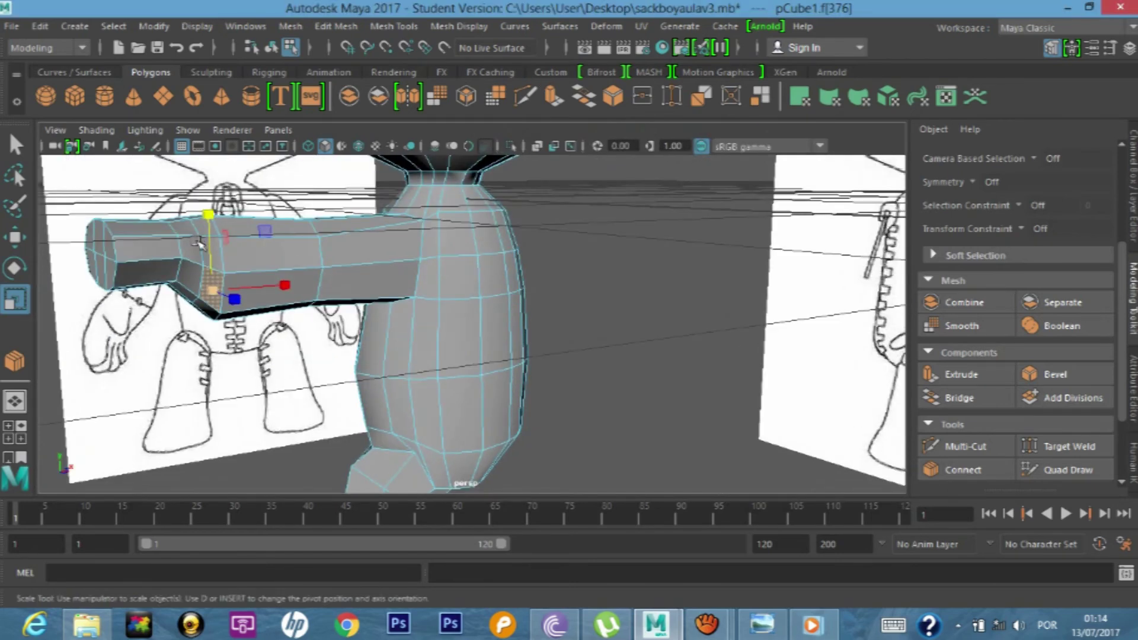
key("f")
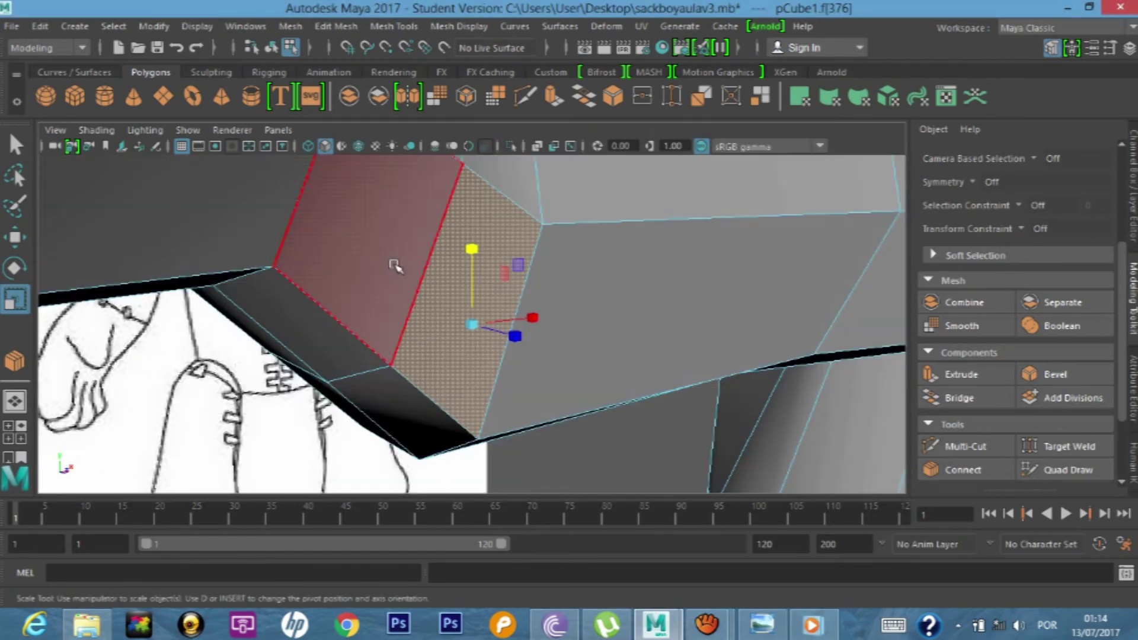
scroll(394, 266, "down", 5)
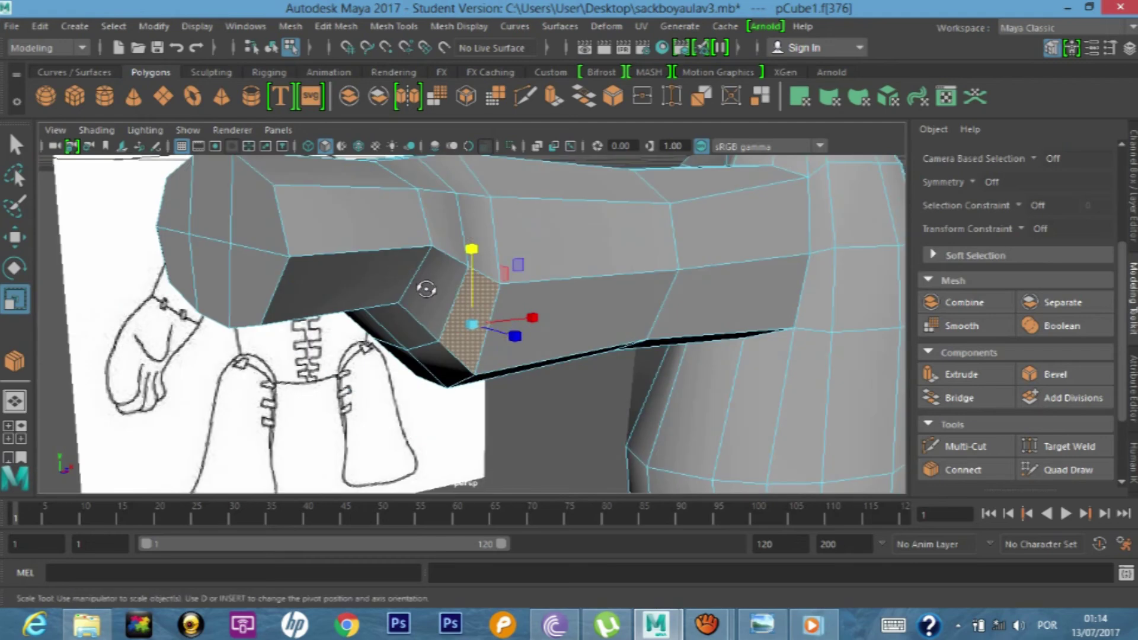
left_click_drag(426, 289, 419, 251, "alt")
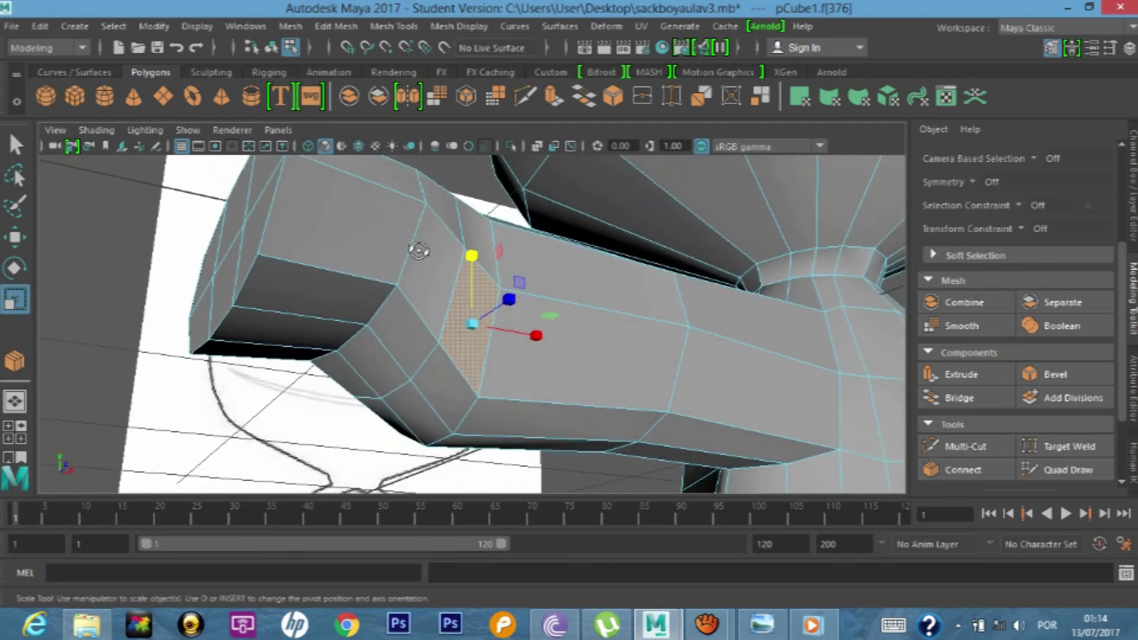
right_click(436, 272)
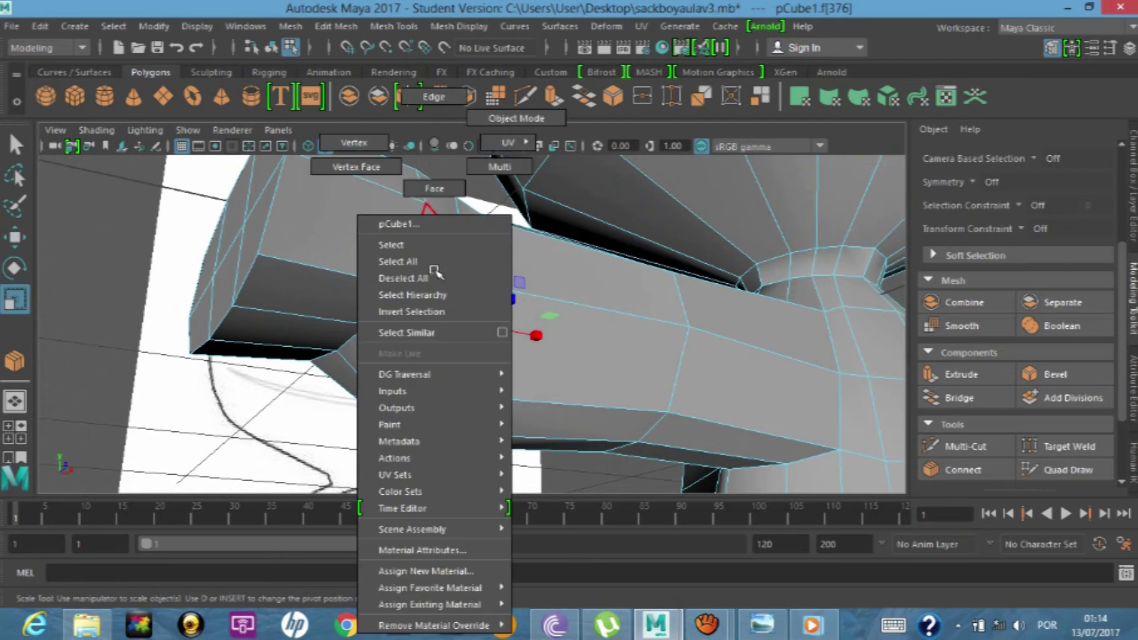
- Nudge the elbow's top vertex down, raise two inner vertices, and slide another along X
key("F9")
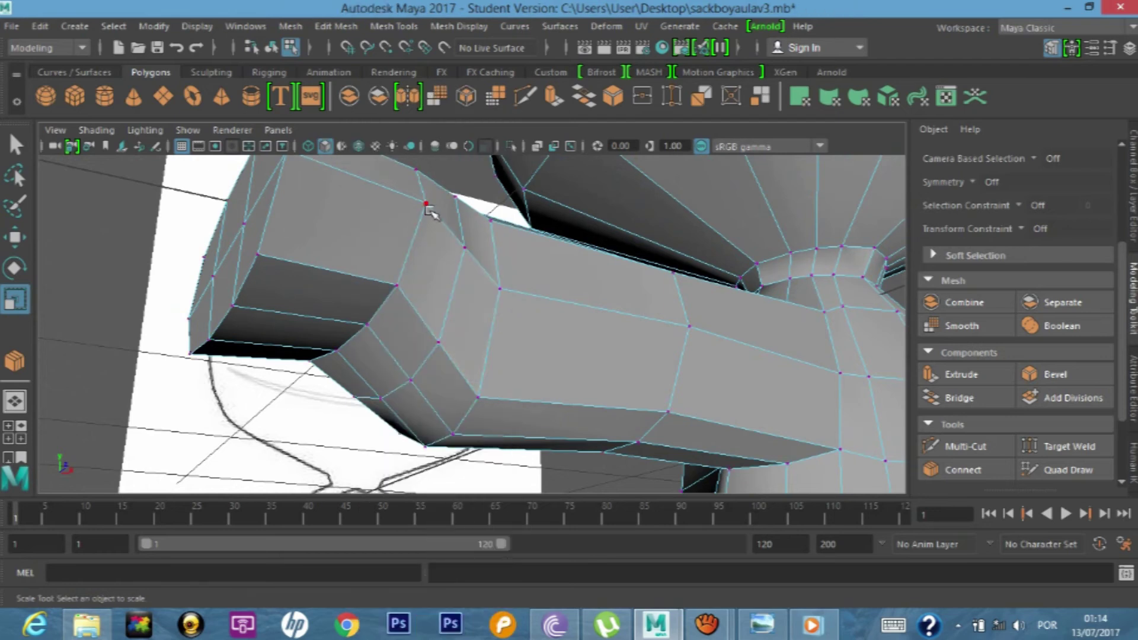
left_click(424, 205)
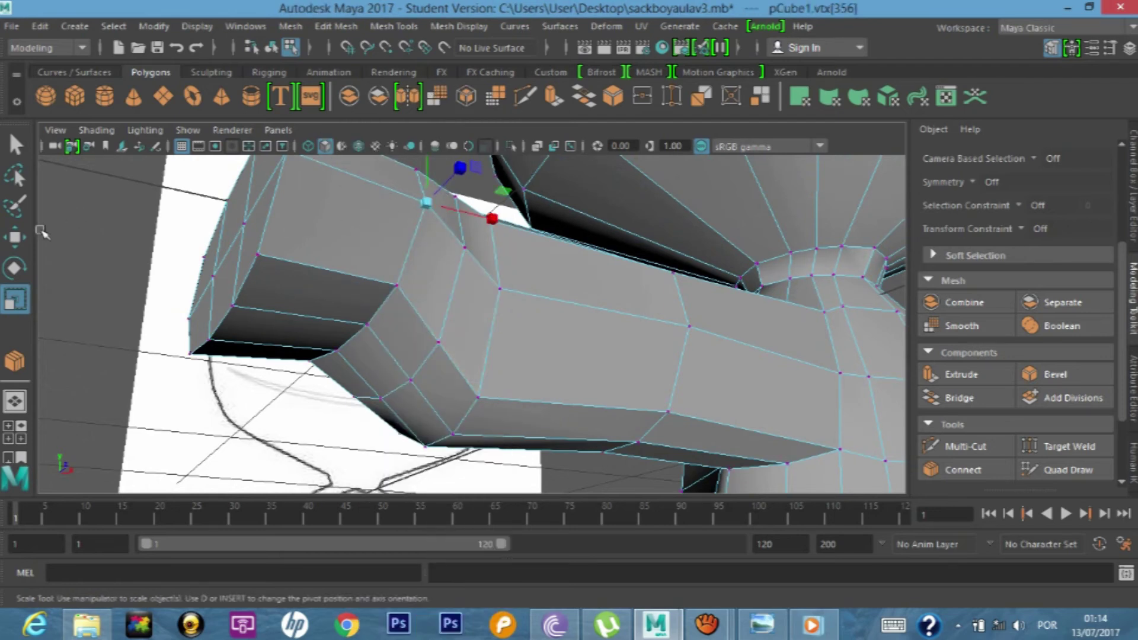
key("w")
left_click_drag(431, 161, 427, 210)
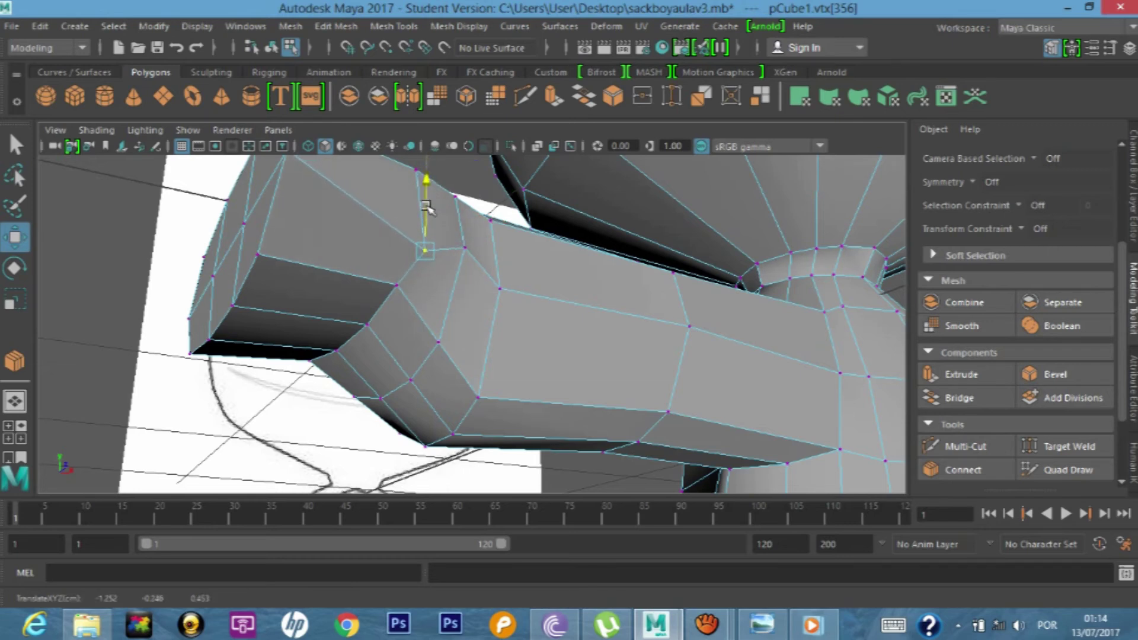
left_click(478, 397)
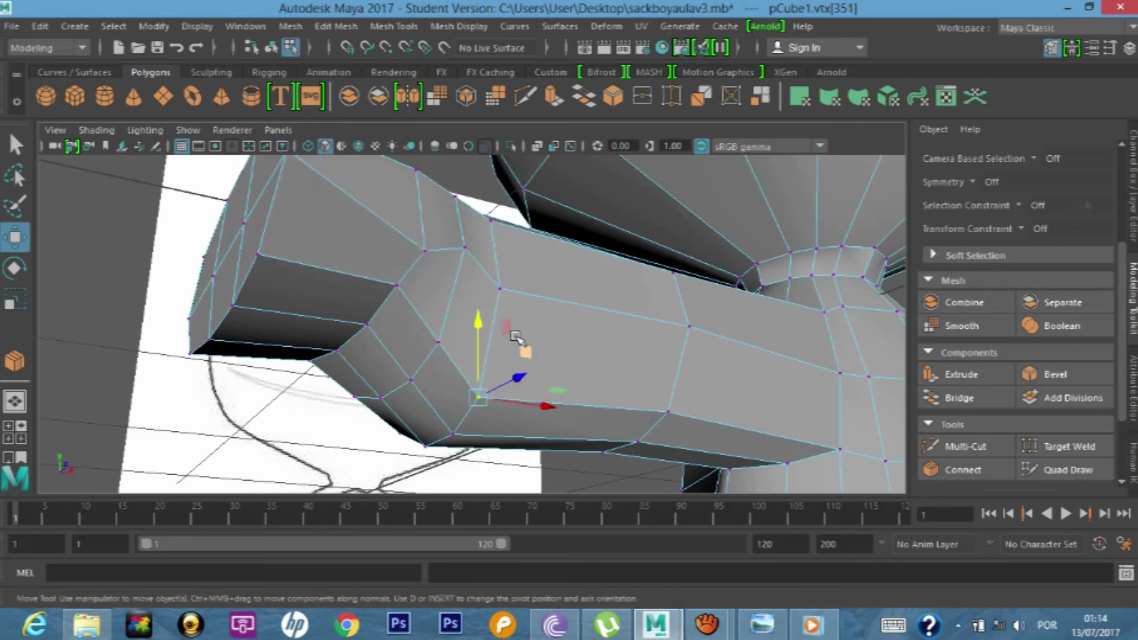
left_click_drag(478, 318, 478, 291)
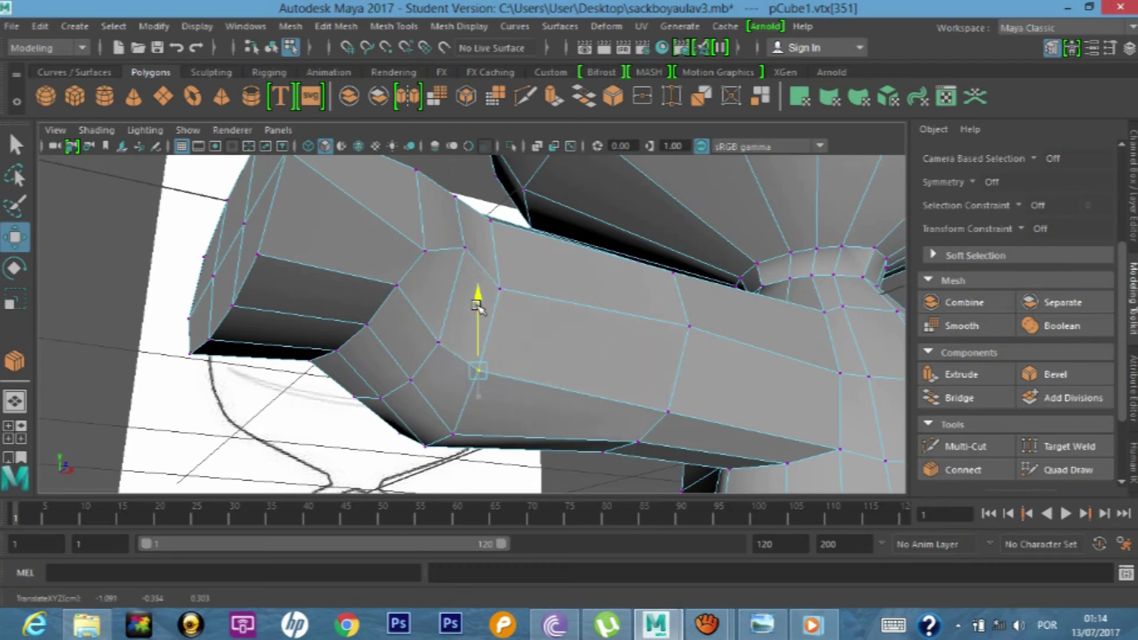
left_click(453, 435)
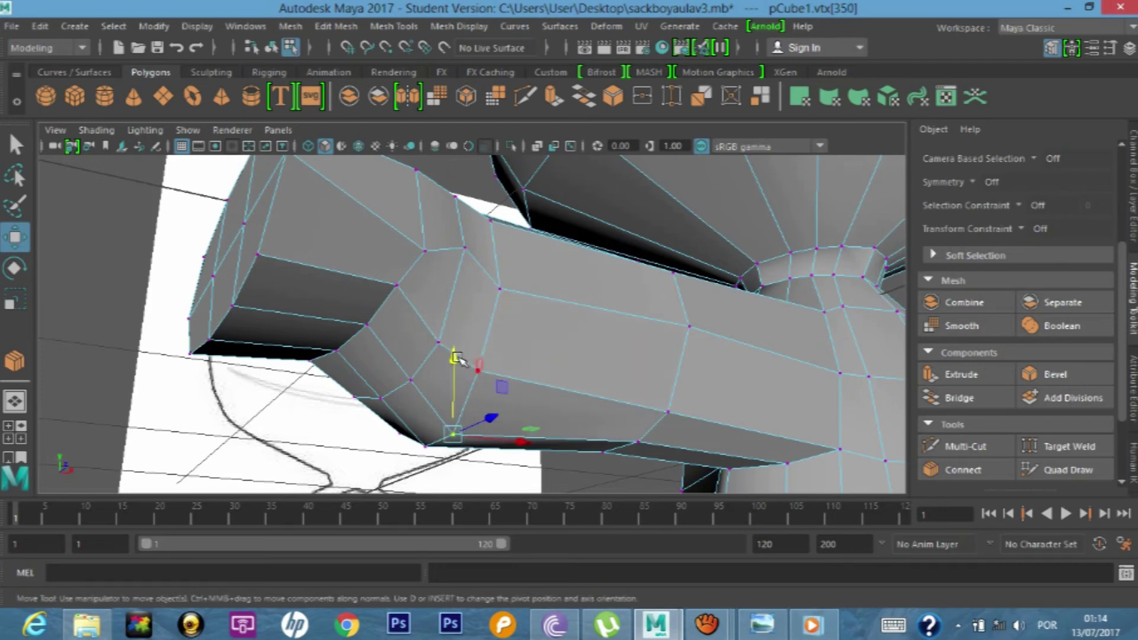
left_click_drag(457, 337, 457, 324)
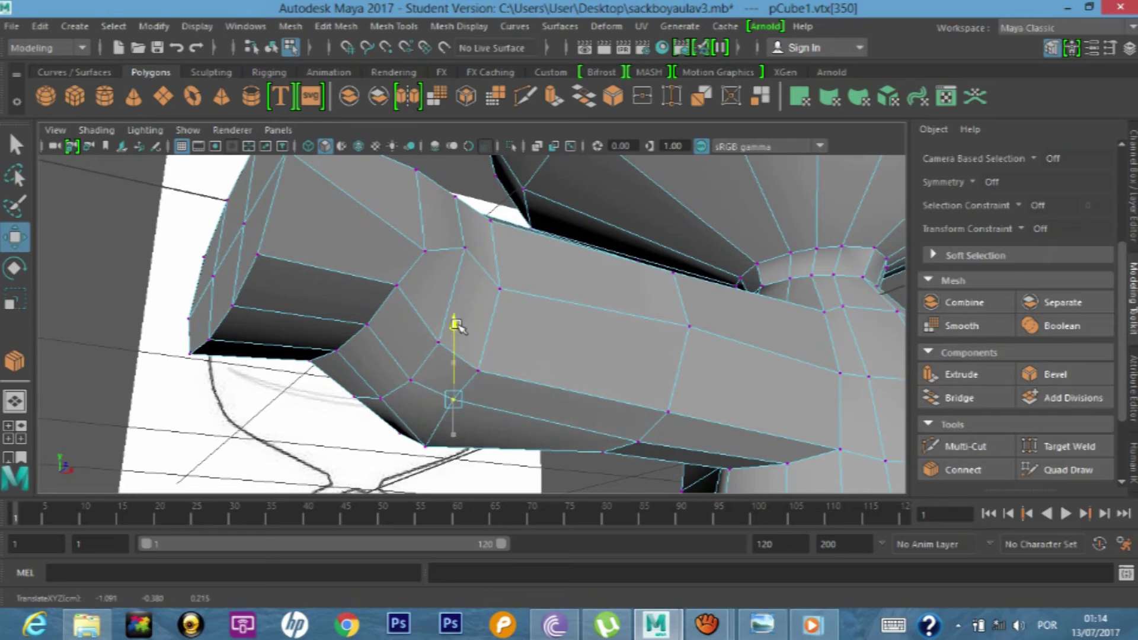
left_click(369, 324)
left_click_drag(442, 337, 445, 360)
- Shift further elbow vertices along X, Y and Z while orbiting around the joint
mouse_move(447, 308)
left_mouse_down("alt")
mouse_move(491, 323)
mouse_move(454, 336)
left_mouse_up("alt")
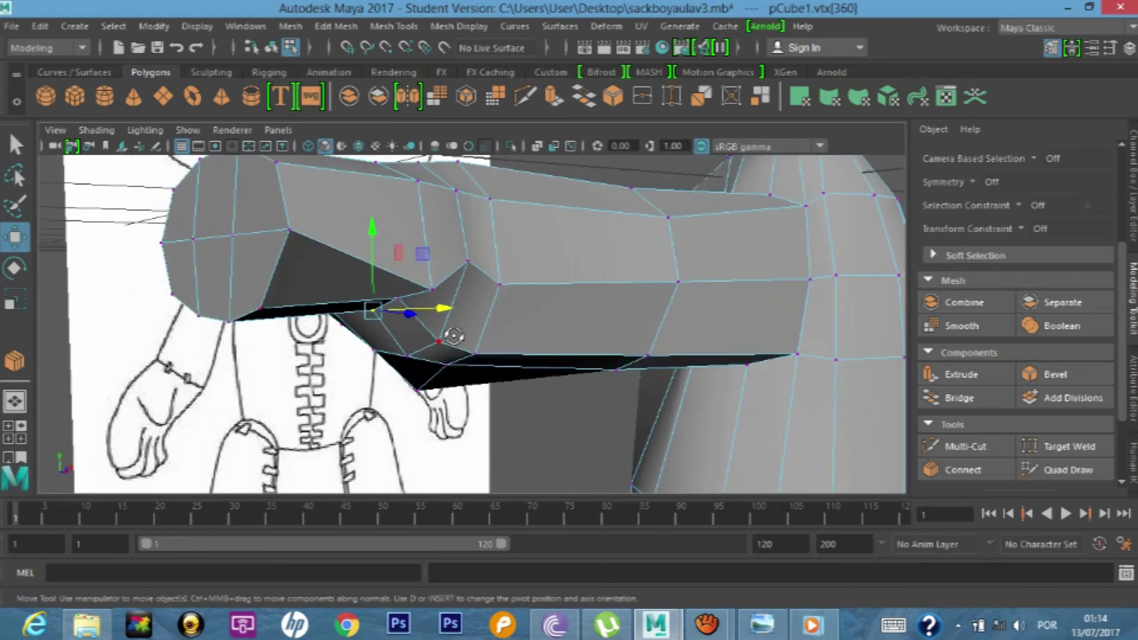
left_click(431, 289)
left_click_drag(465, 291, 453, 291)
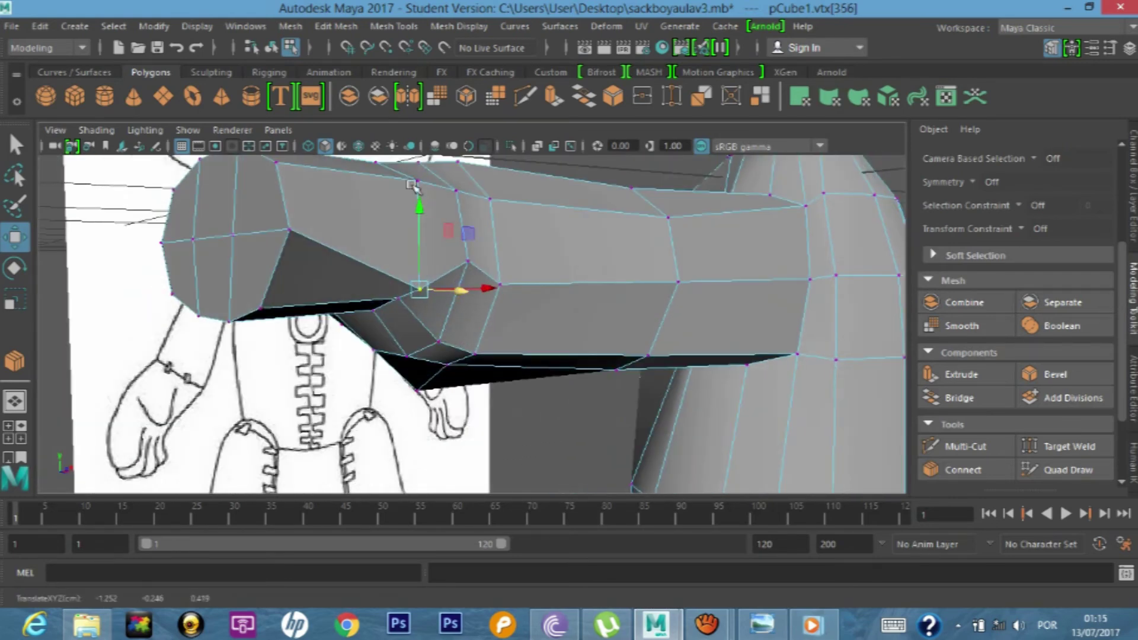
left_click_drag(419, 206, 419, 182)
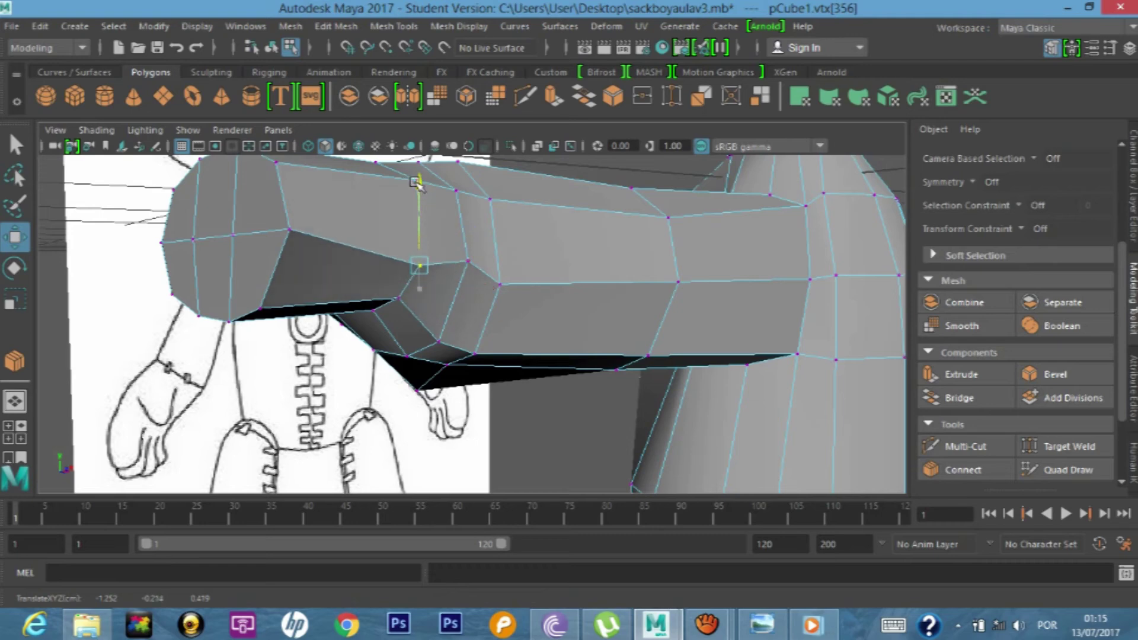
mouse_move(461, 346)
left_mouse_down("alt")
mouse_move(444, 338)
mouse_move(419, 166)
mouse_move(434, 205)
left_mouse_up("alt")
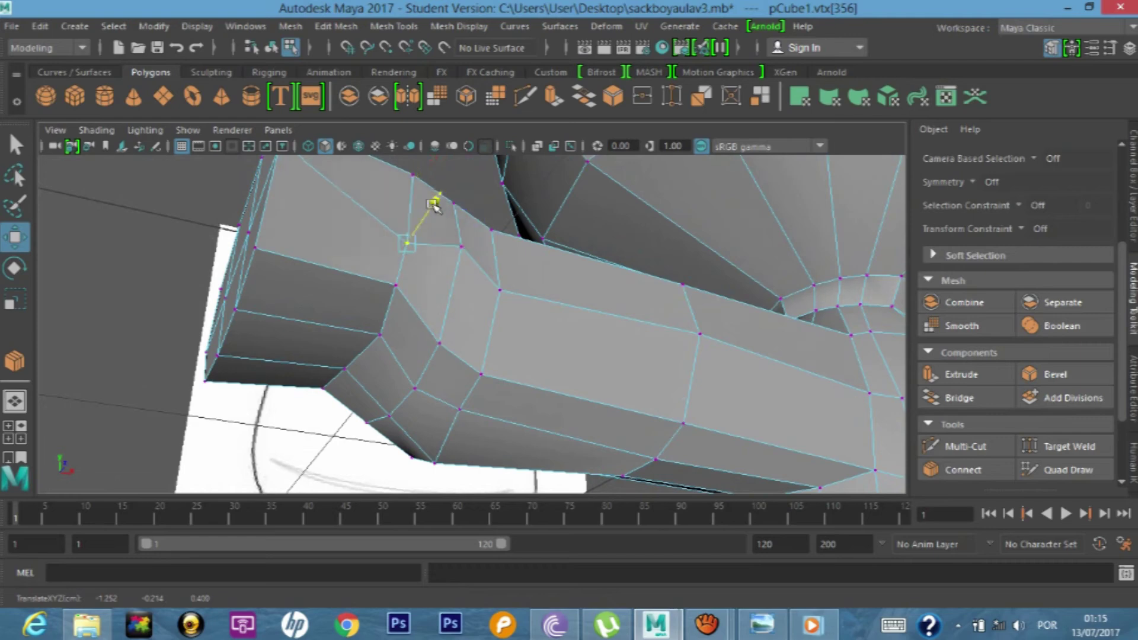
left_click(439, 341)
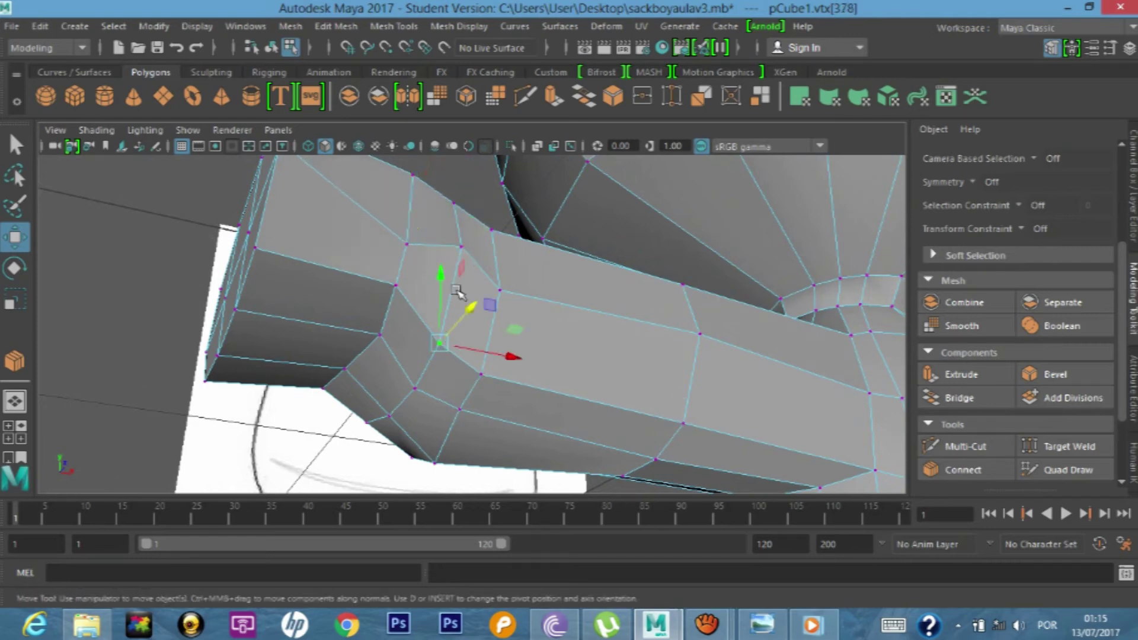
left_click_drag(468, 304, 474, 296)
mouse_move(474, 407)
left_mouse_down("alt")
mouse_move(519, 405)
mouse_move(484, 346)
left_mouse_up("alt")
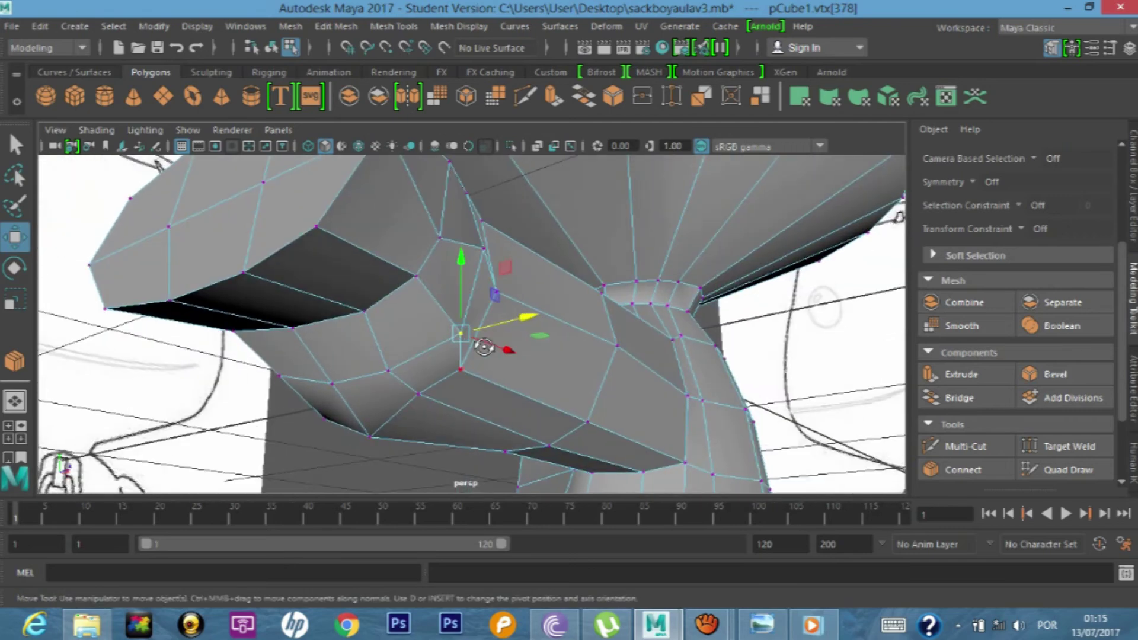
left_click_drag(459, 262, 460, 248)
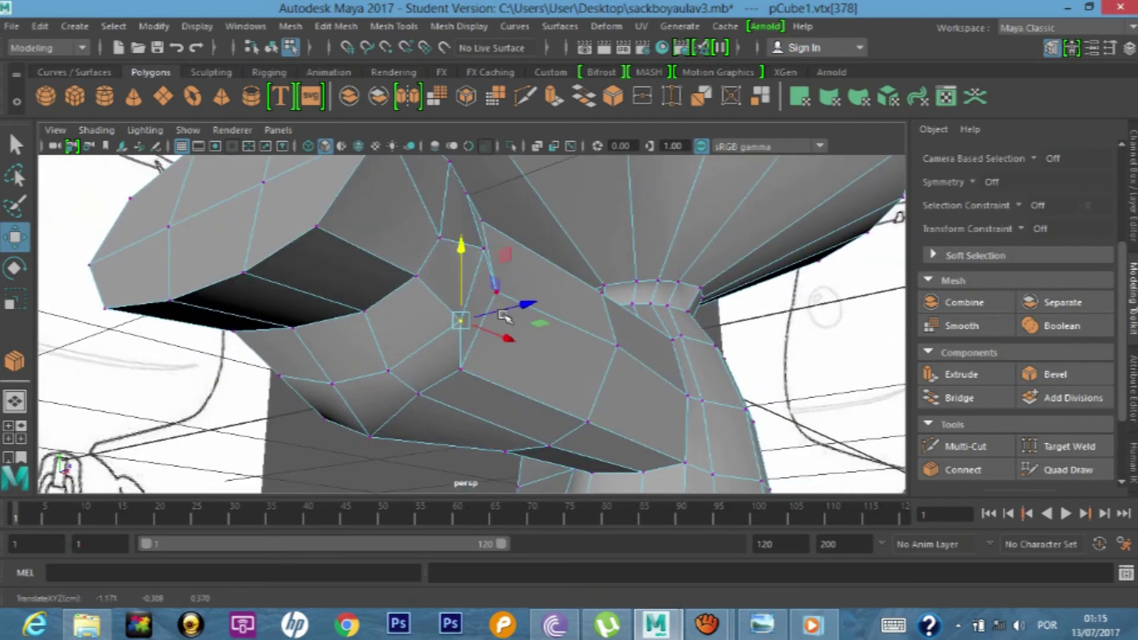
mouse_move(513, 320)
left_mouse_down()
mouse_move(502, 308)
mouse_move(446, 315)
left_mouse_up()
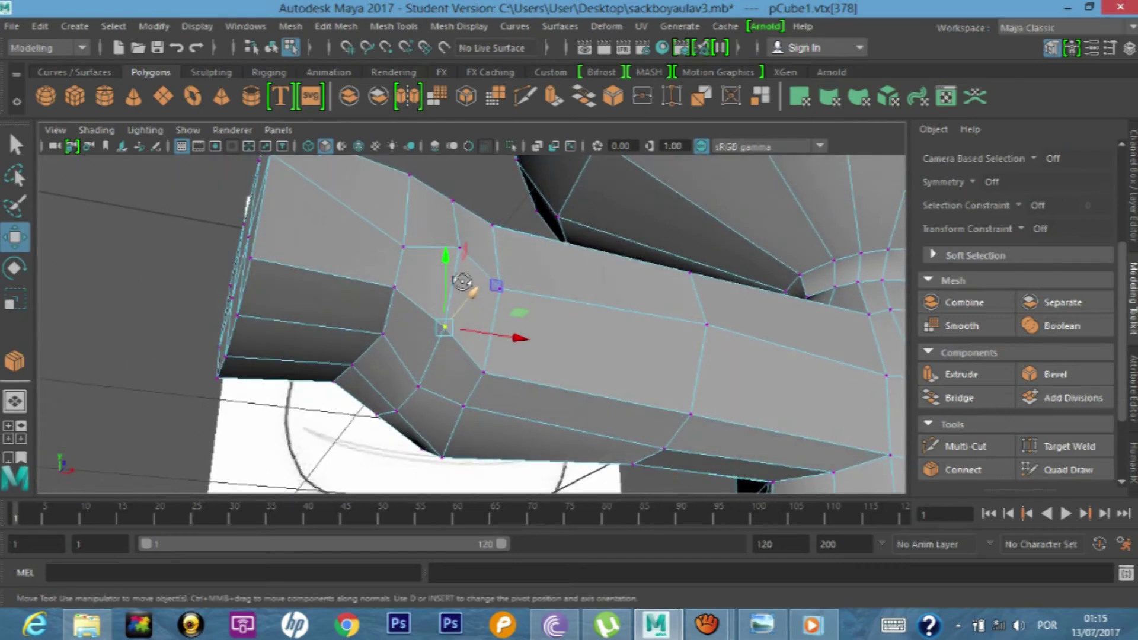
left_click_drag(444, 255, 444, 248)
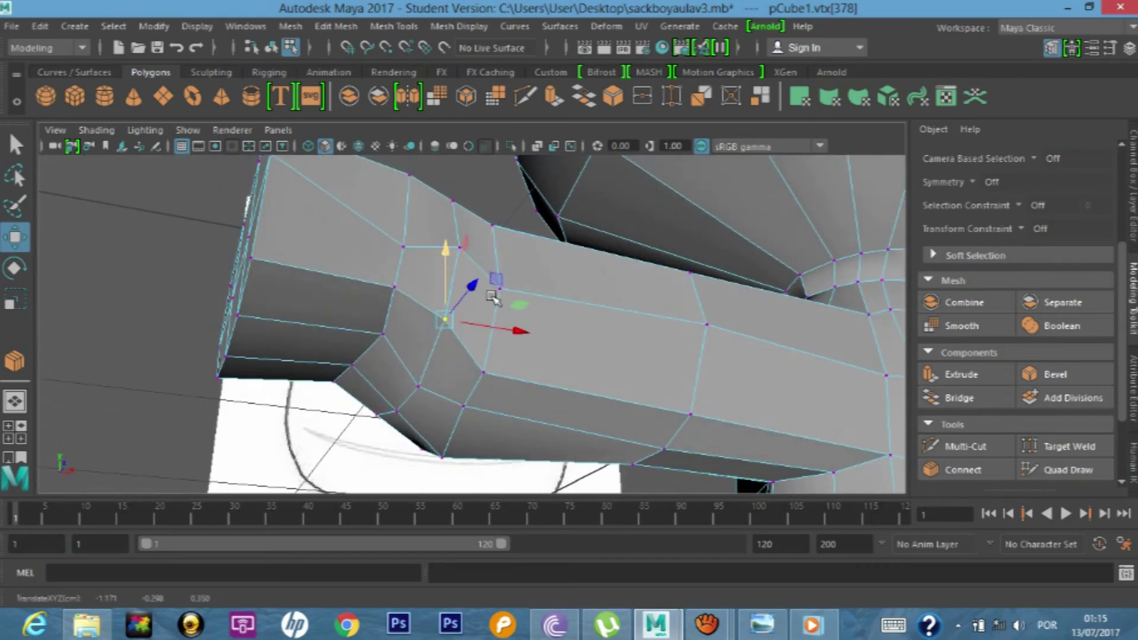
left_click_drag(451, 382, 448, 353, "alt")
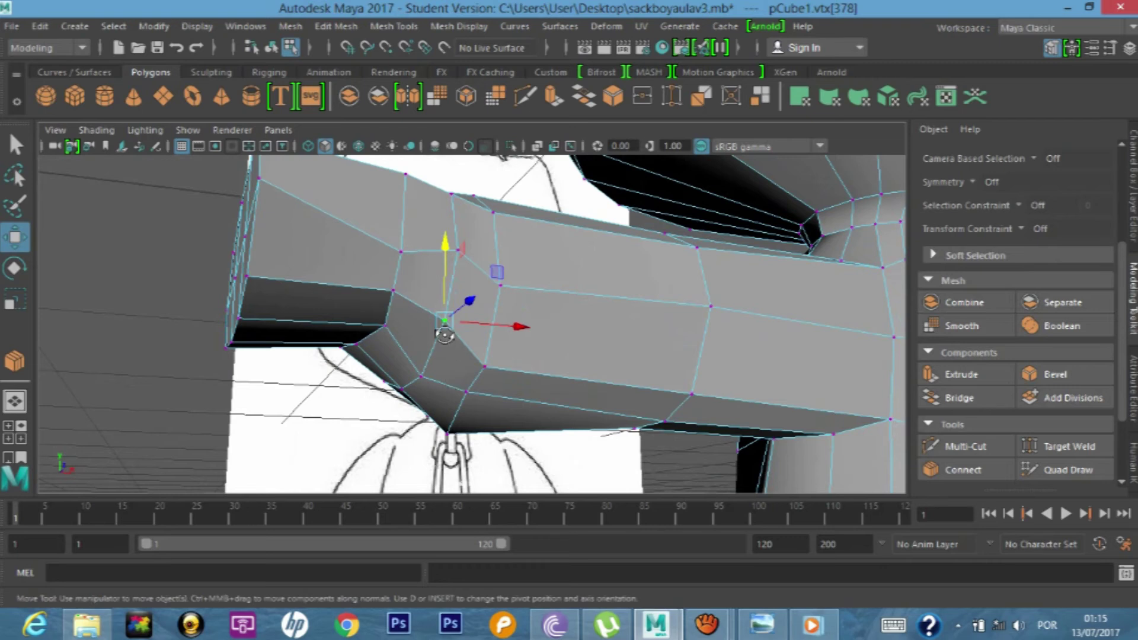
right_click(446, 338)
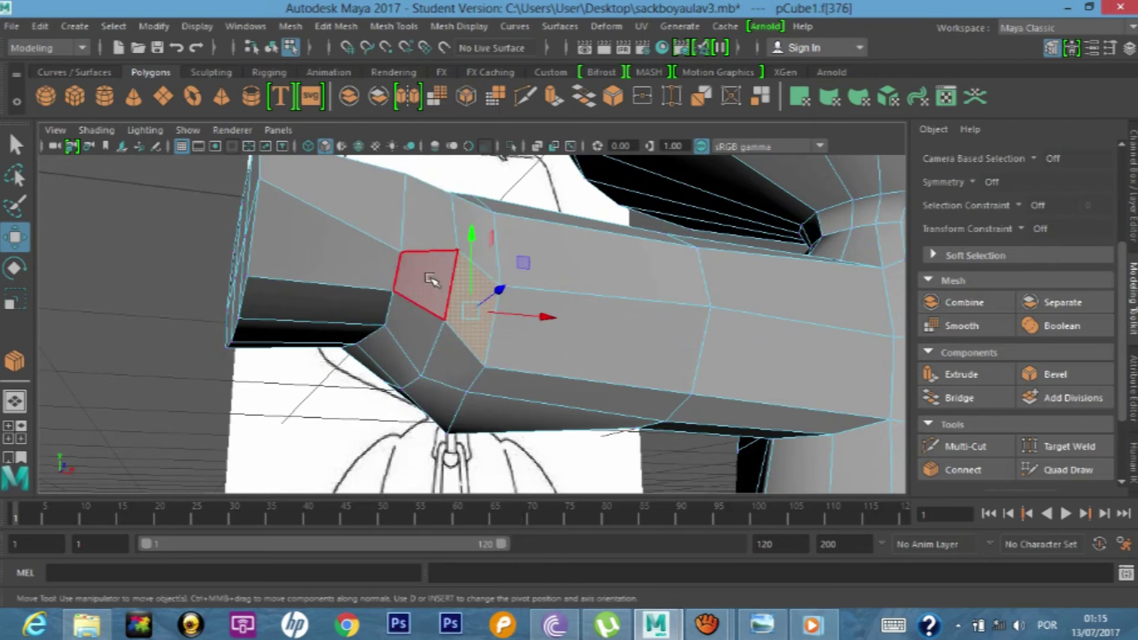
- Select four adjacent elbow faces and show the four-view layout with enlarged upper panes
left_click(431, 278)
left_click(470, 319, "shift")
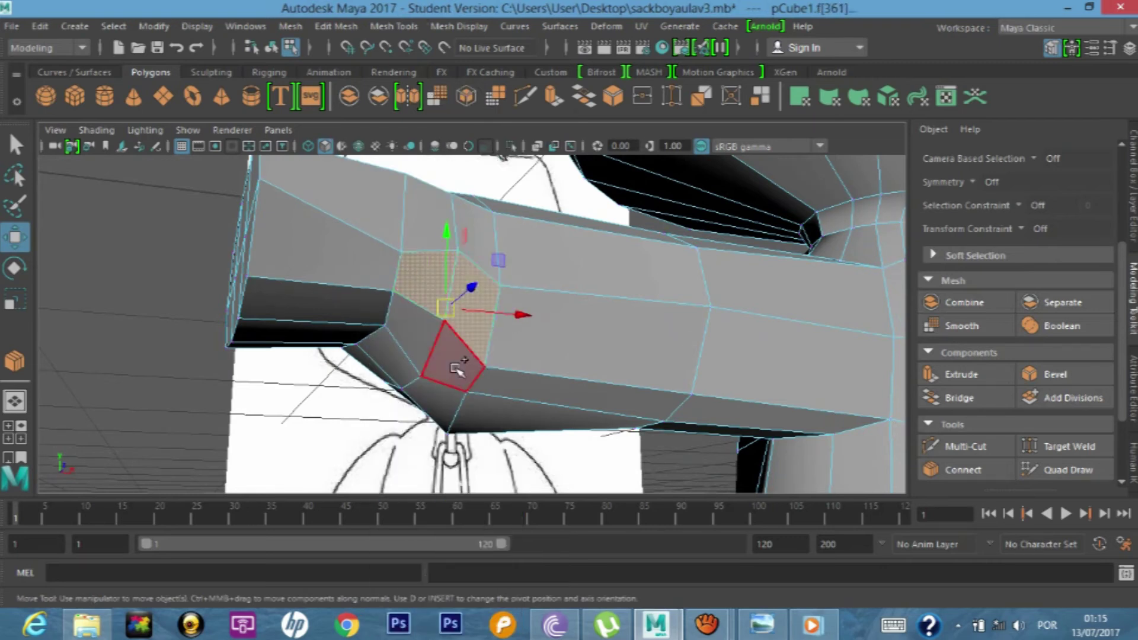
left_click(453, 353, "shift")
left_click(406, 323, "shift")
key("space")
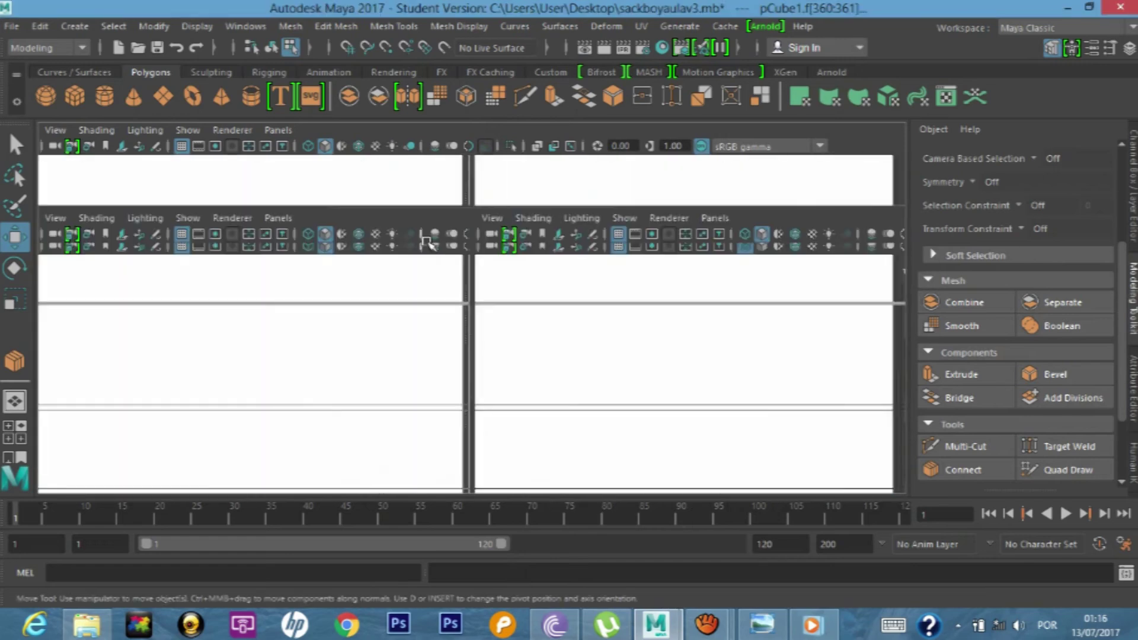
mouse_move(424, 209)
left_mouse_down()
mouse_move(427, 276)
mouse_move(464, 270)
left_mouse_up()
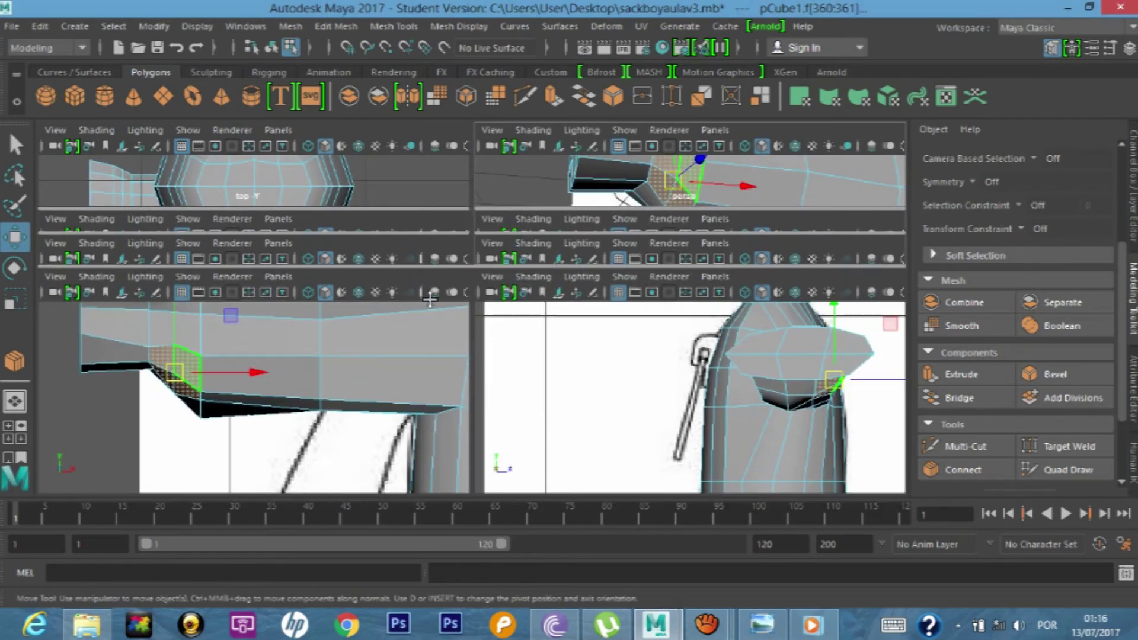
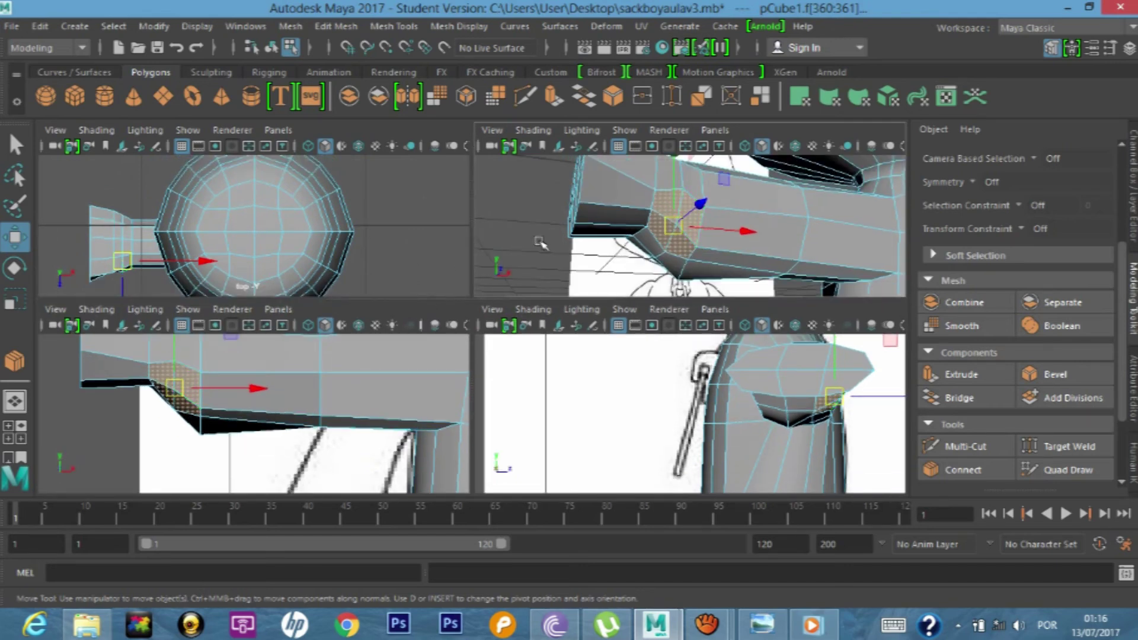
- Extrude the underarm faces outward by Local Translate Z 0.0524 and switch to a single perspective view
key("ctrl+e")
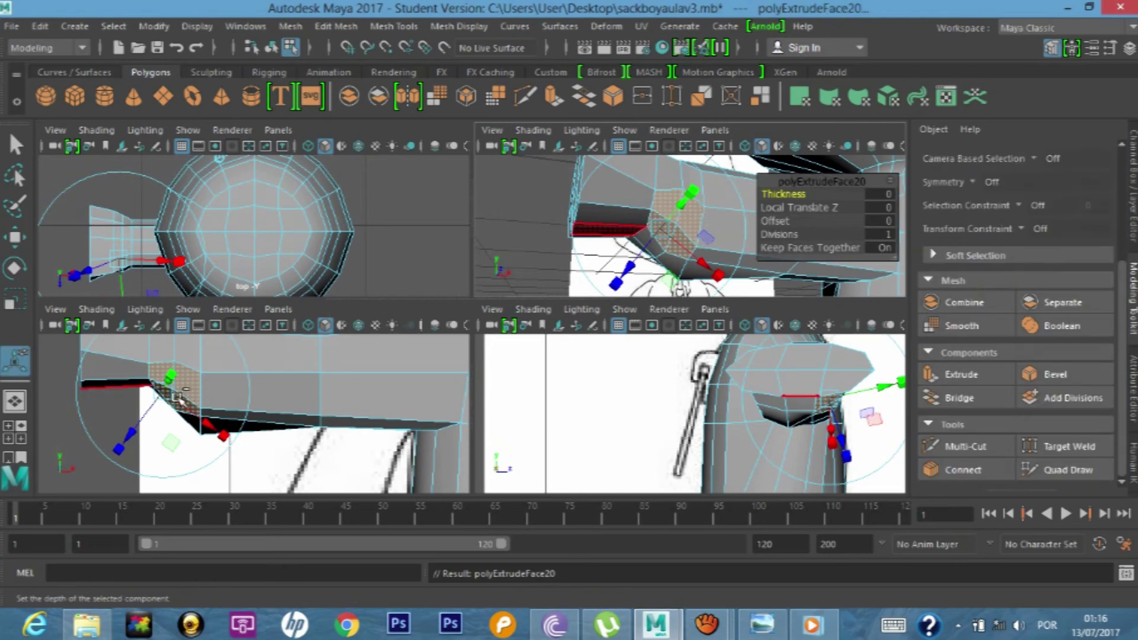
mouse_move(163, 391)
left_mouse_down()
mouse_move(169, 425)
mouse_move(605, 243)
left_mouse_up()
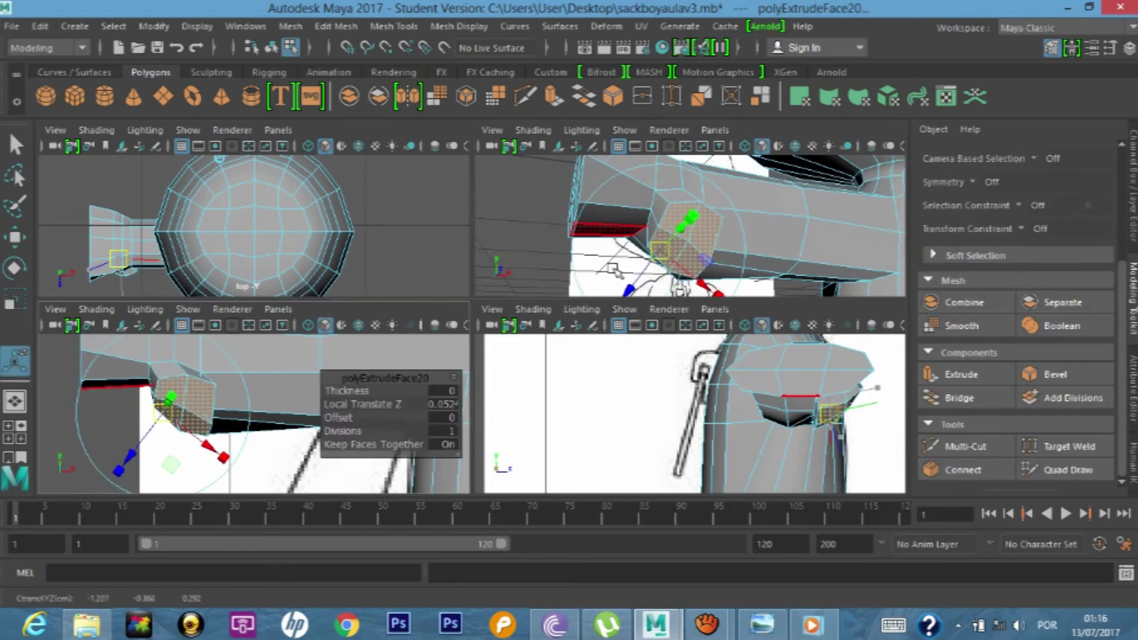
key("space")
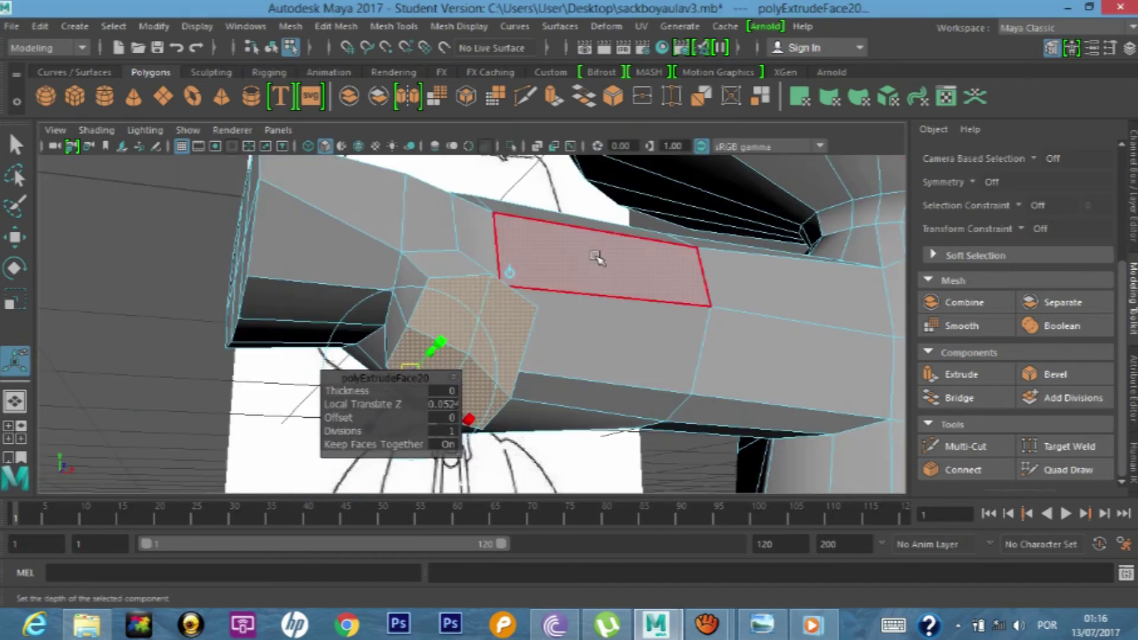
mouse_move(587, 276)
left_mouse_down("alt")
mouse_move(617, 287)
mouse_move(557, 307)
left_mouse_up("alt")
- Scale the extruded faces down, squashing them vertically to begin the hand
scroll(519, 337, "up", 1)
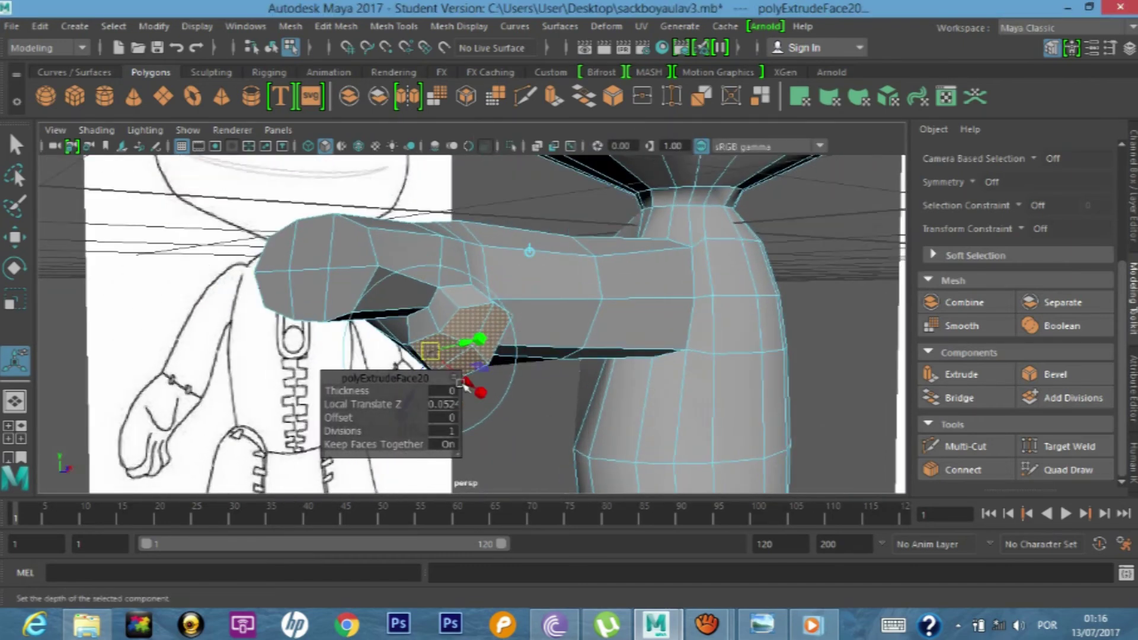
mouse_move(407, 378)
left_mouse_down()
mouse_move(513, 361)
mouse_move(366, 361)
left_mouse_up()
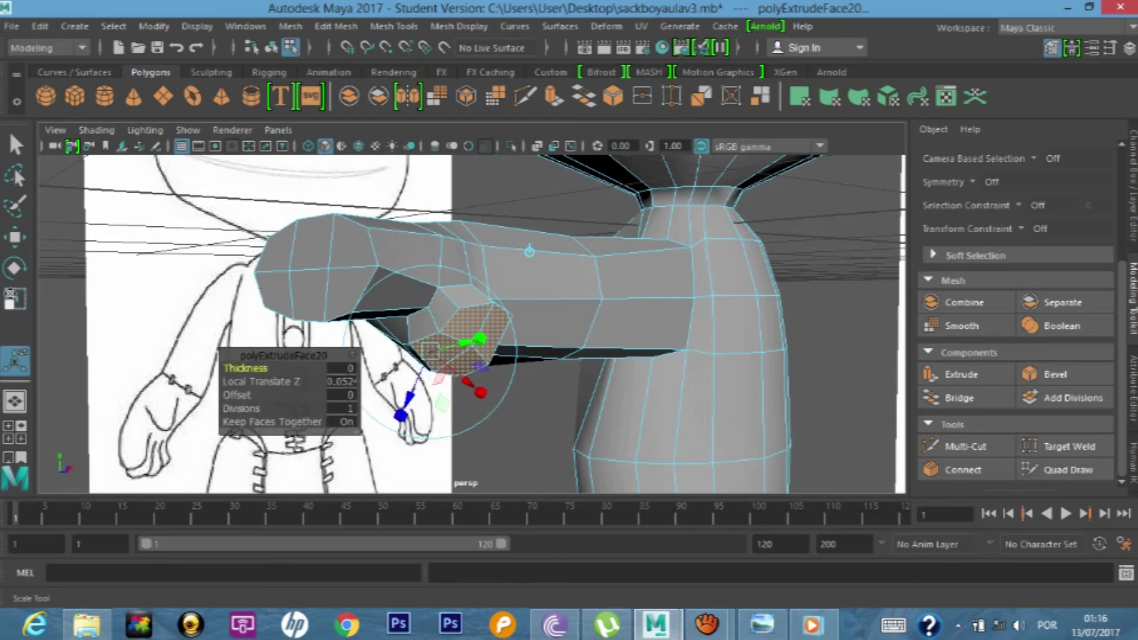
key("r")
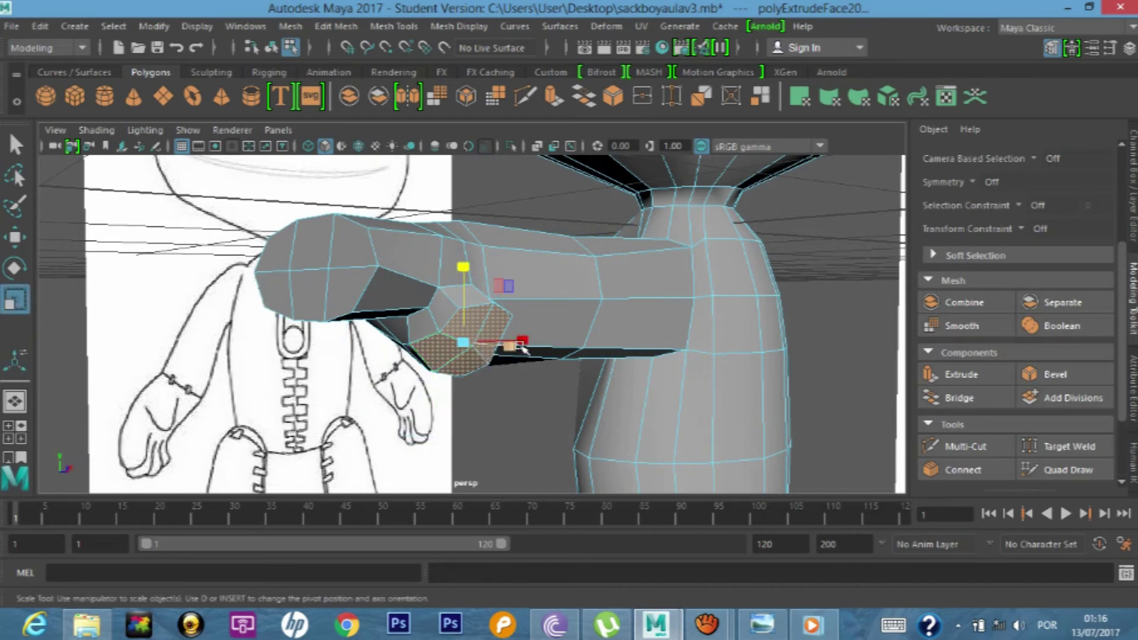
left_click_drag(517, 349, 512, 350)
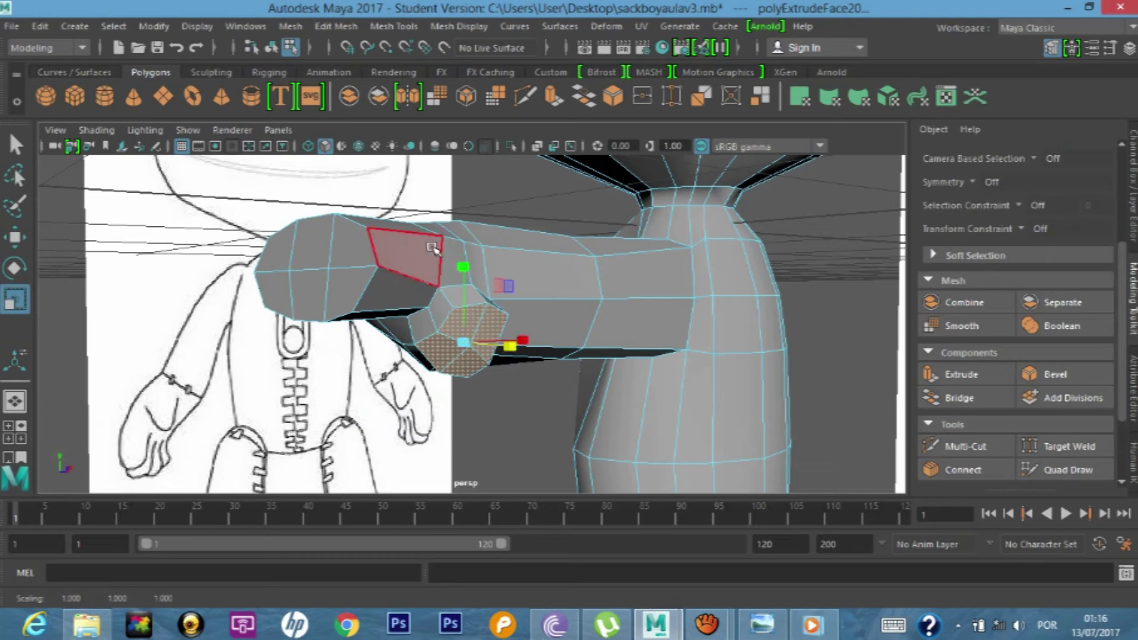
mouse_move(463, 267)
left_mouse_down()
mouse_move(467, 301)
mouse_move(586, 325)
mouse_move(487, 348)
left_mouse_up()
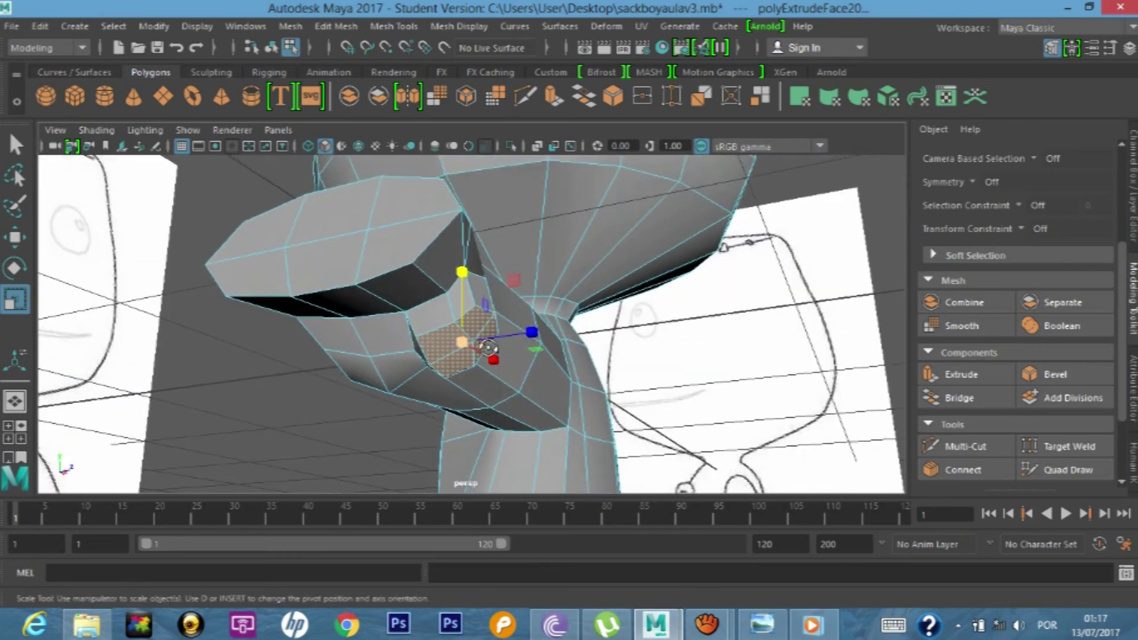
- Move the extruded face up and outward, and shift the lower front face outward along X
left_click(15, 237)
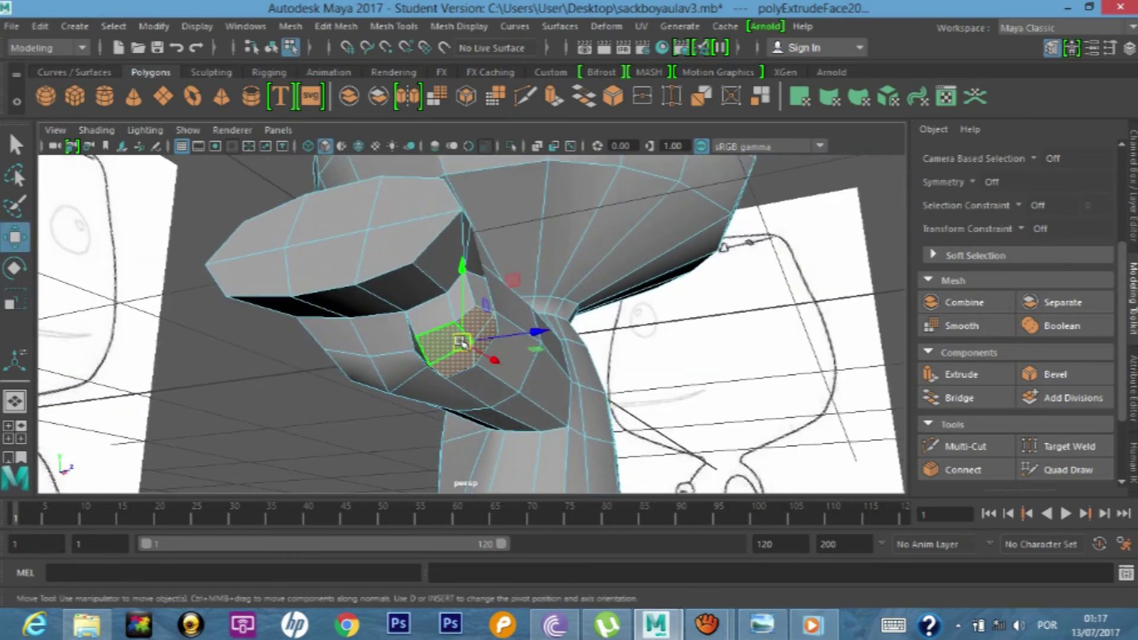
left_click_drag(485, 341, 533, 314)
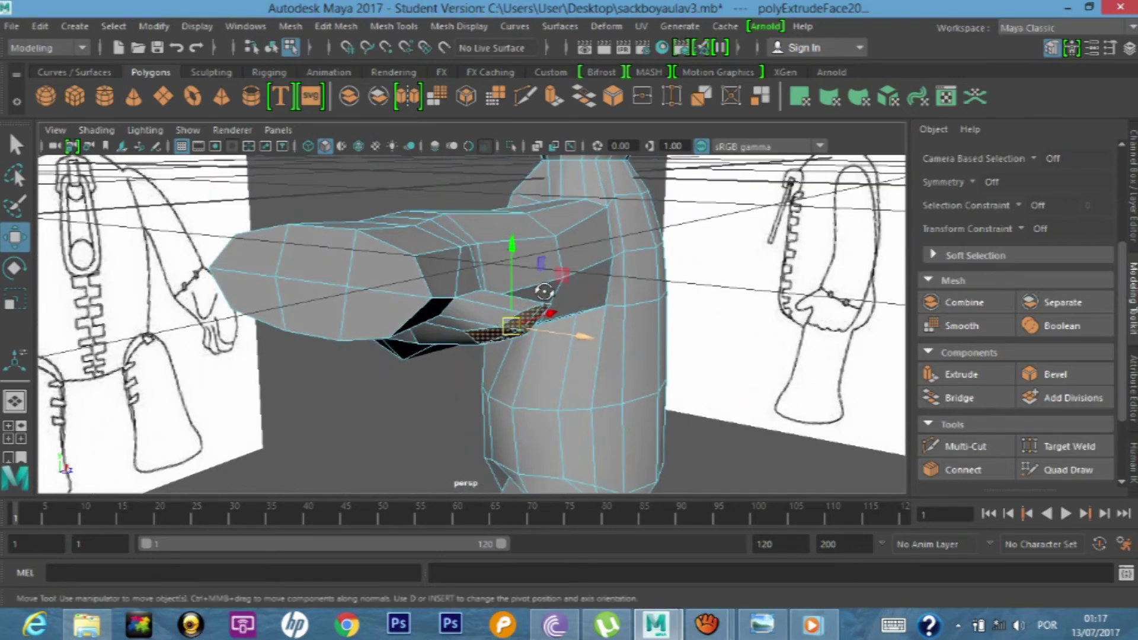
left_click(509, 334)
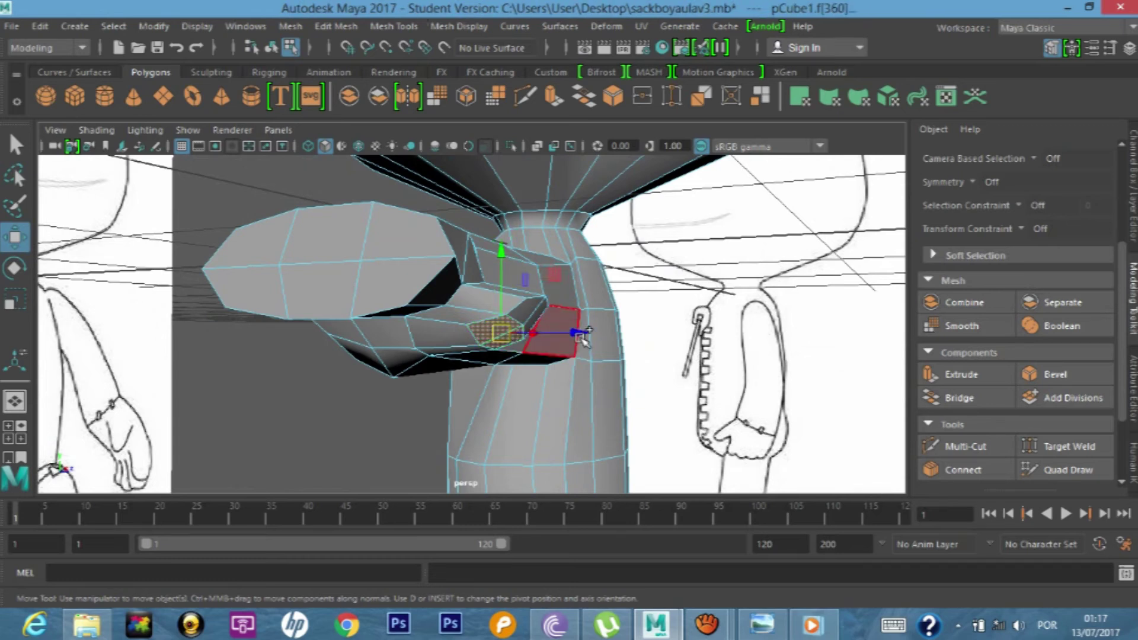
left_click_drag(579, 339, 600, 337)
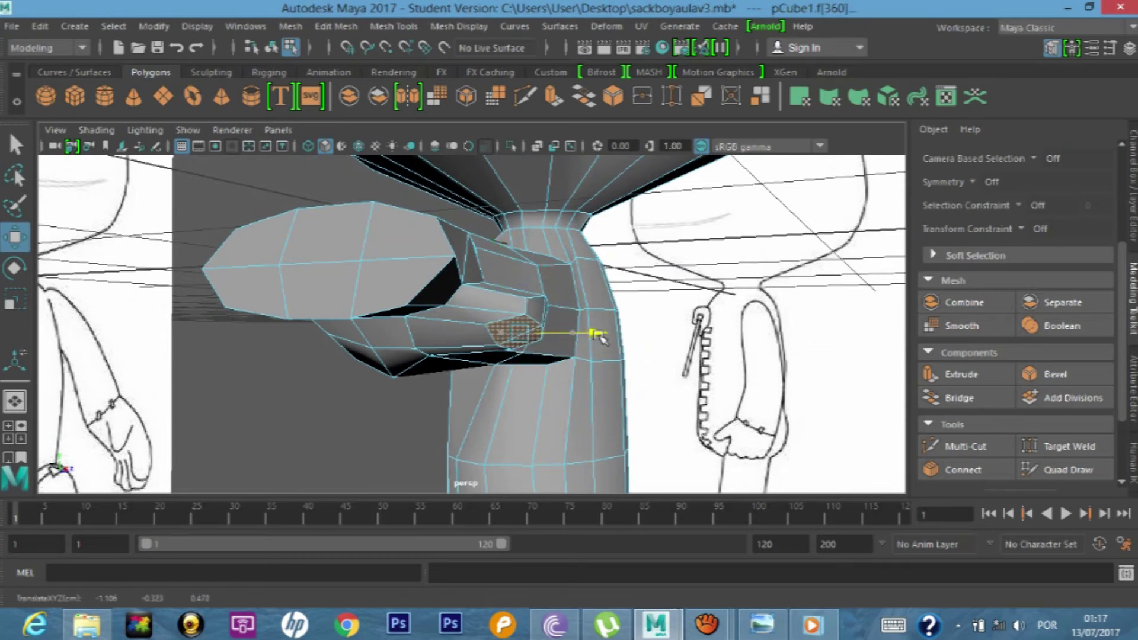
- Fine-tune that face's height and Z position, then switch the mesh to vertex editing
left_click_drag(569, 284, 741, 278, "alt")
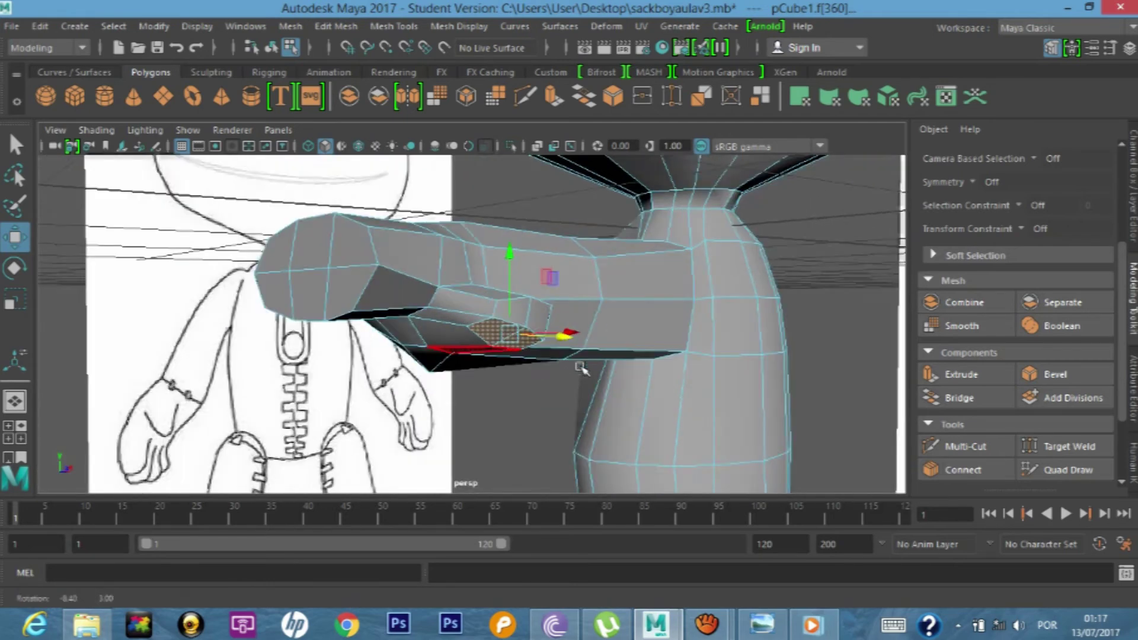
left_click_drag(536, 363, 587, 344, "alt")
left_click_drag(519, 279, 518, 261)
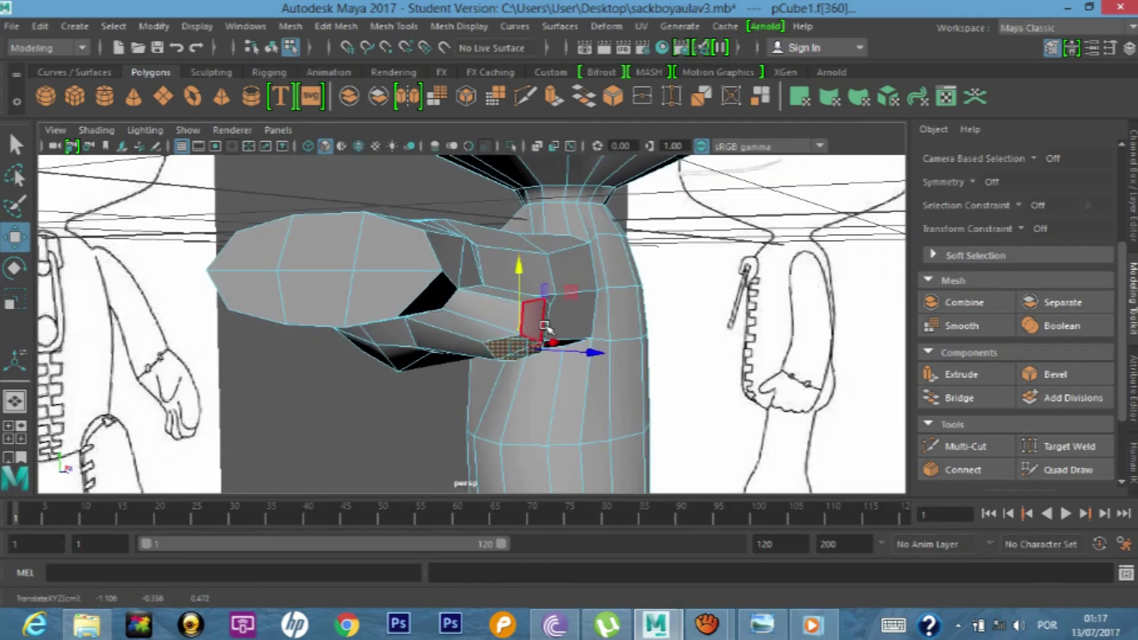
left_click_drag(592, 348, 554, 351)
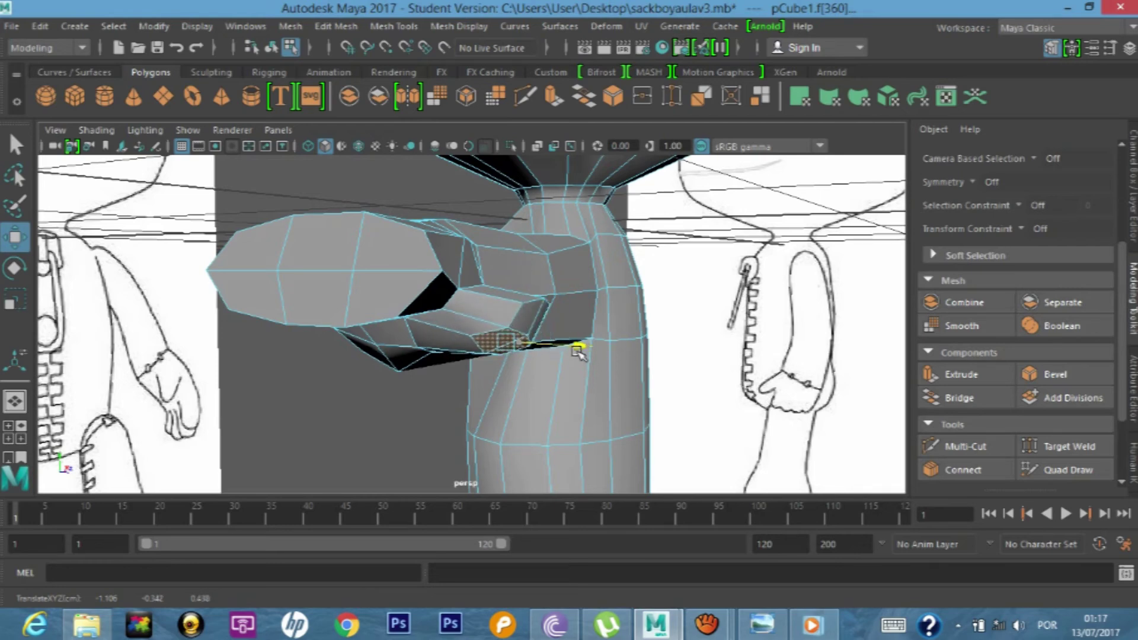
scroll(506, 368, "up", 2)
scroll(507, 368, "up", 2)
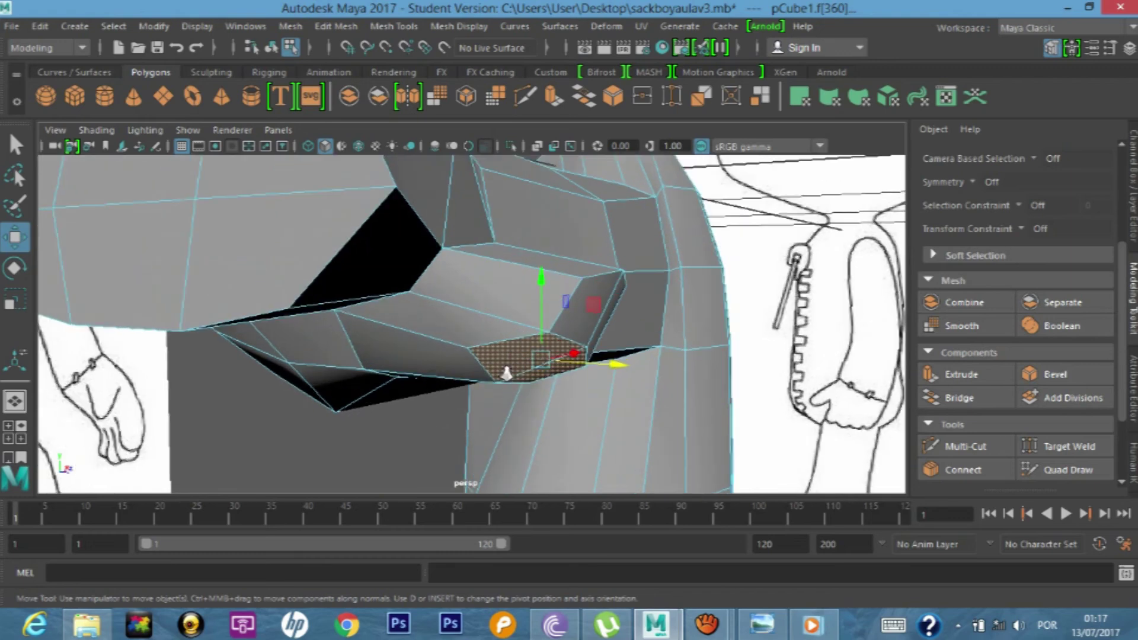
mouse_move(506, 371)
right_mouse_down()
mouse_move(453, 179)
mouse_move(421, 143)
right_mouse_up()
left_click(498, 384)
- Slide the extrusion's vertices along X and pull them downward
mouse_move(574, 389)
left_mouse_down()
mouse_move(588, 394)
mouse_move(531, 385)
left_mouse_up()
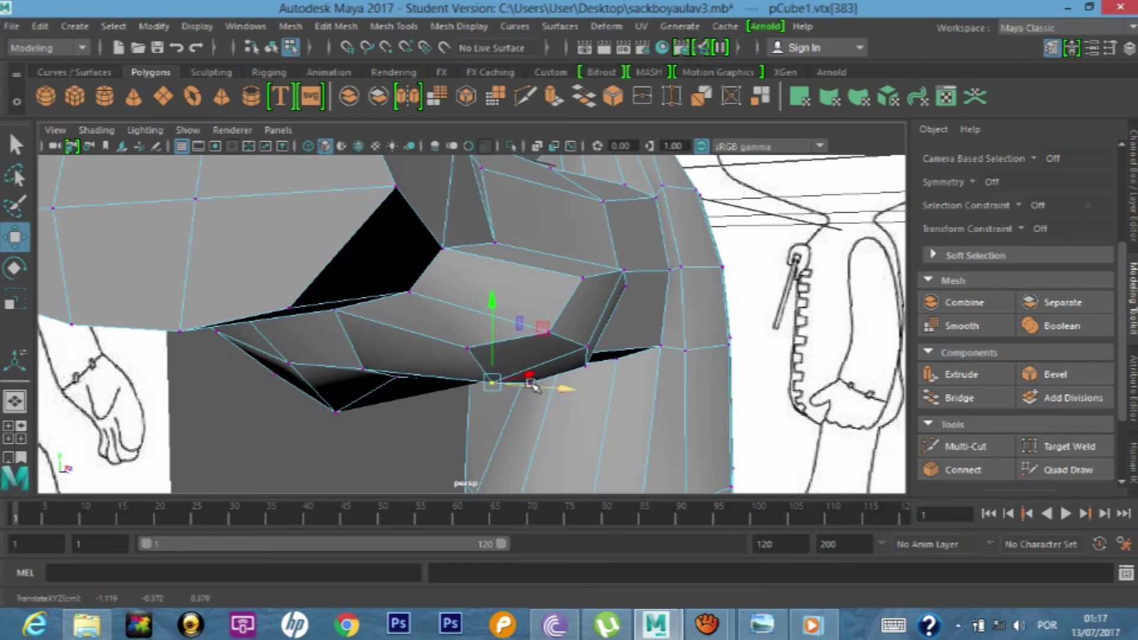
scroll(536, 397, "up", 2)
scroll(539, 399, "up", 3)
scroll(545, 406, "down", 3)
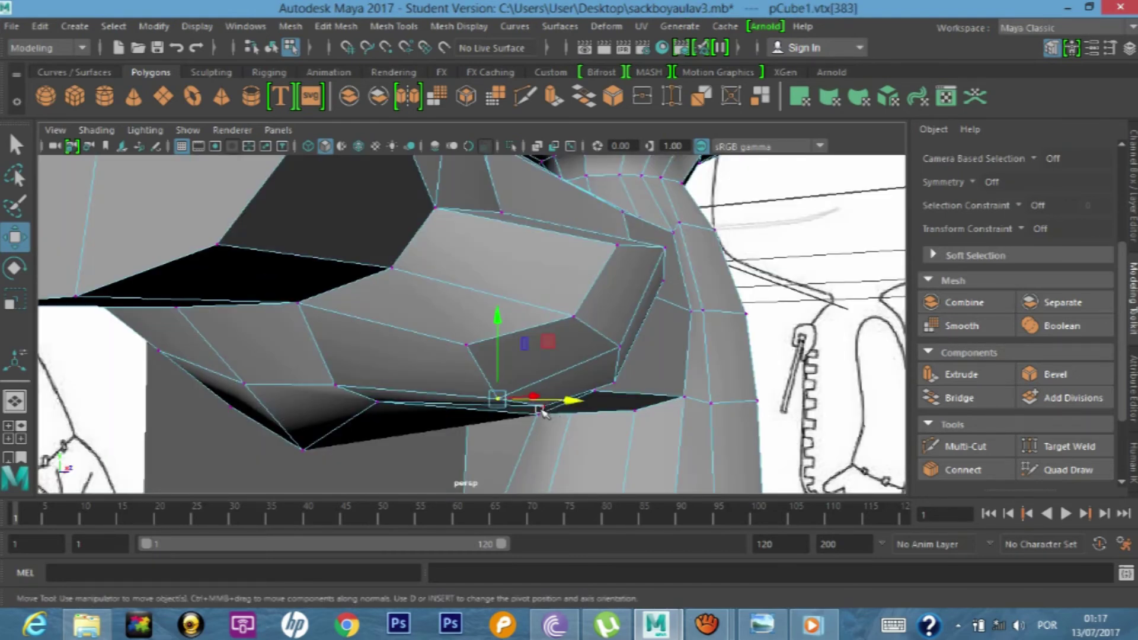
left_click_drag(542, 413, 551, 409)
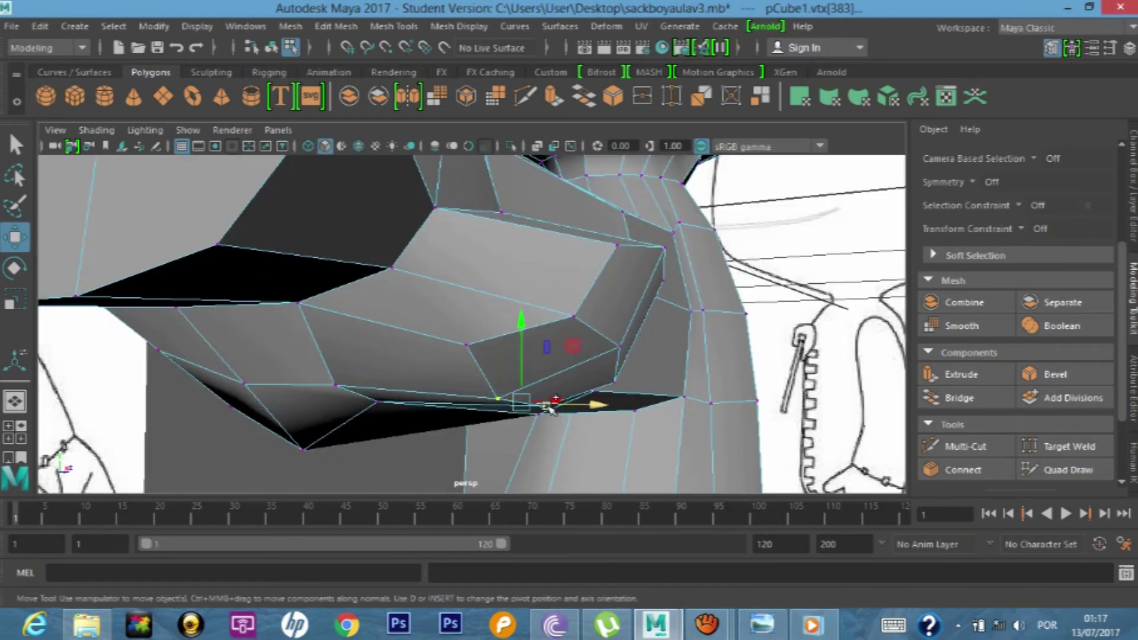
left_click(474, 345, "shift")
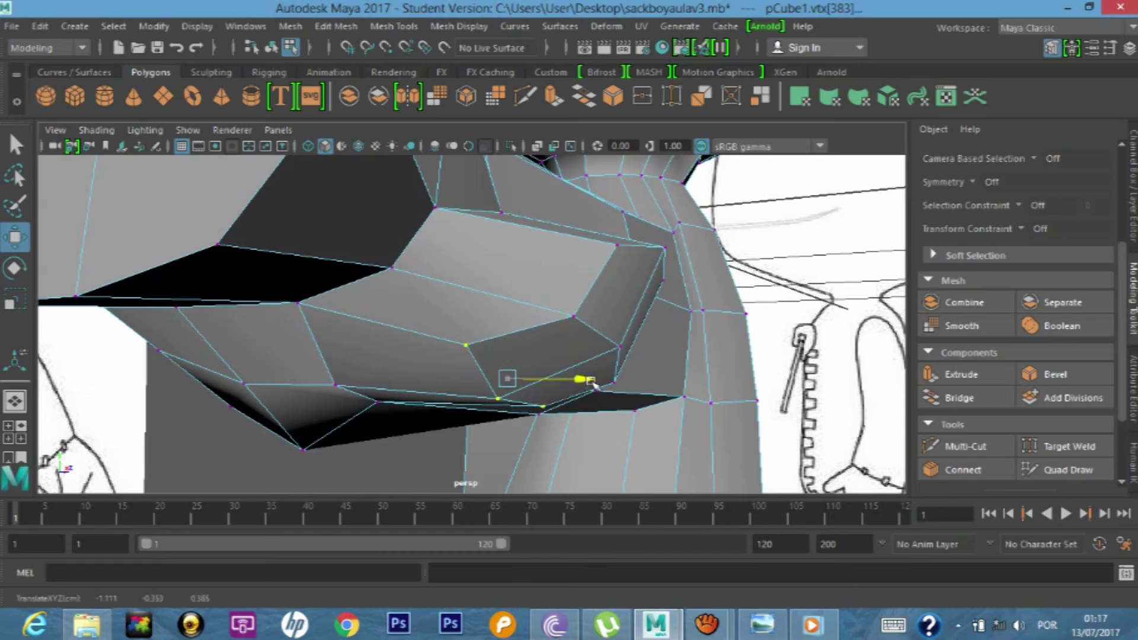
left_click_drag(583, 392, 610, 398)
left_click_drag(579, 317, 579, 335)
- Reshape vertices vtx[389], vtx[391] and vtx[387] around the underarm block along X and Y
left_click_drag(628, 389, 601, 382, "alt")
left_click(634, 429)
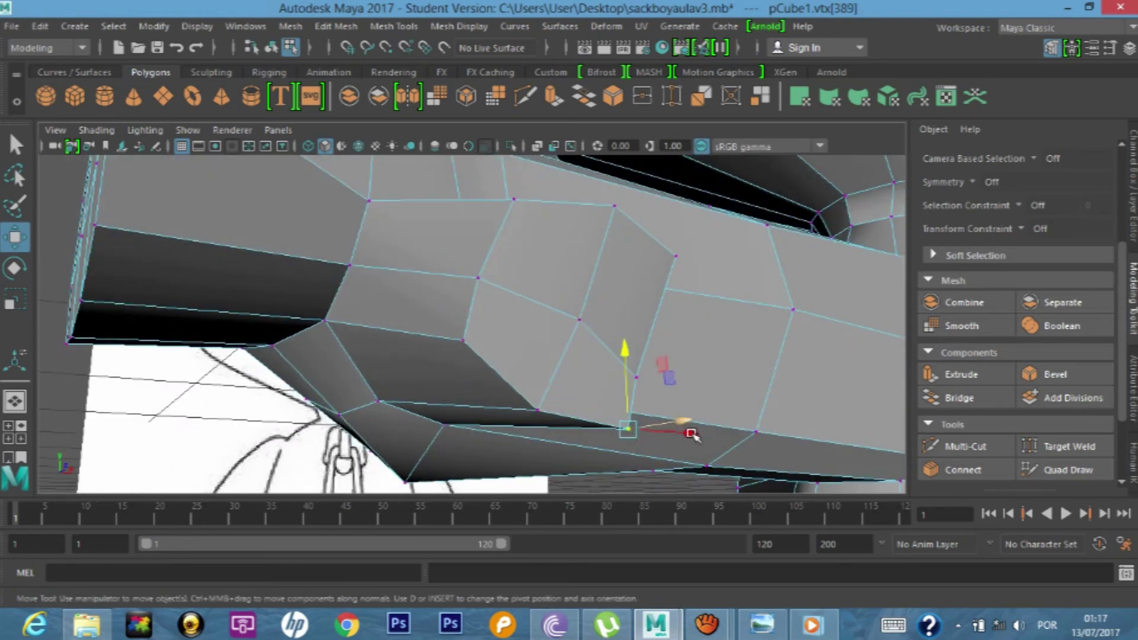
mouse_move(589, 439)
left_mouse_down("alt")
mouse_move(687, 419)
mouse_move(668, 417)
left_mouse_up("alt")
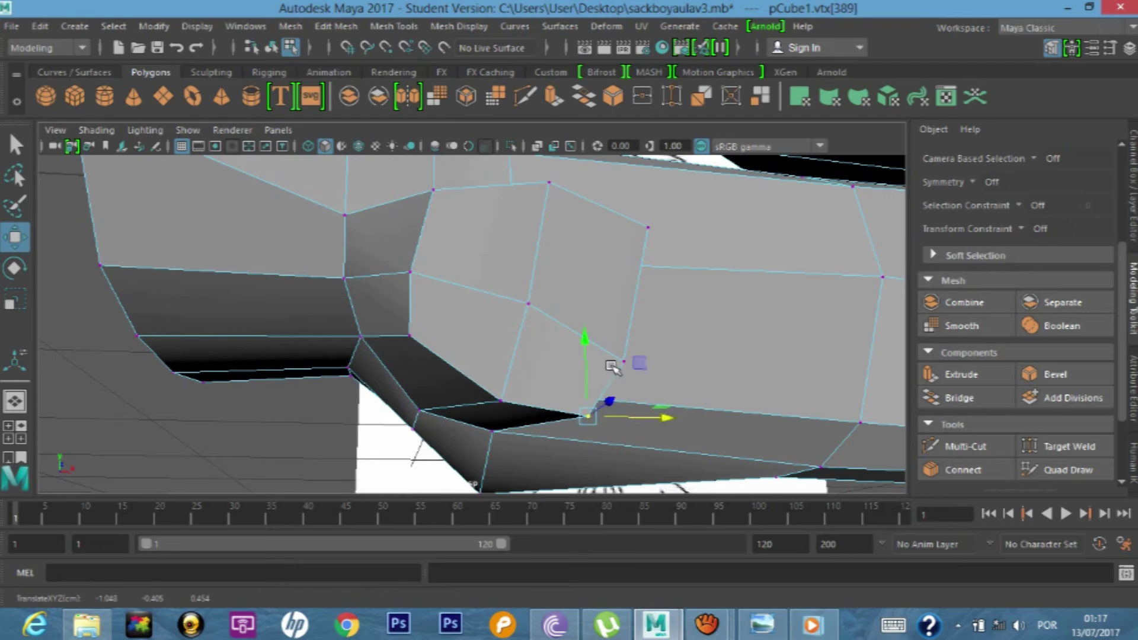
left_click_drag(585, 337, 582, 330)
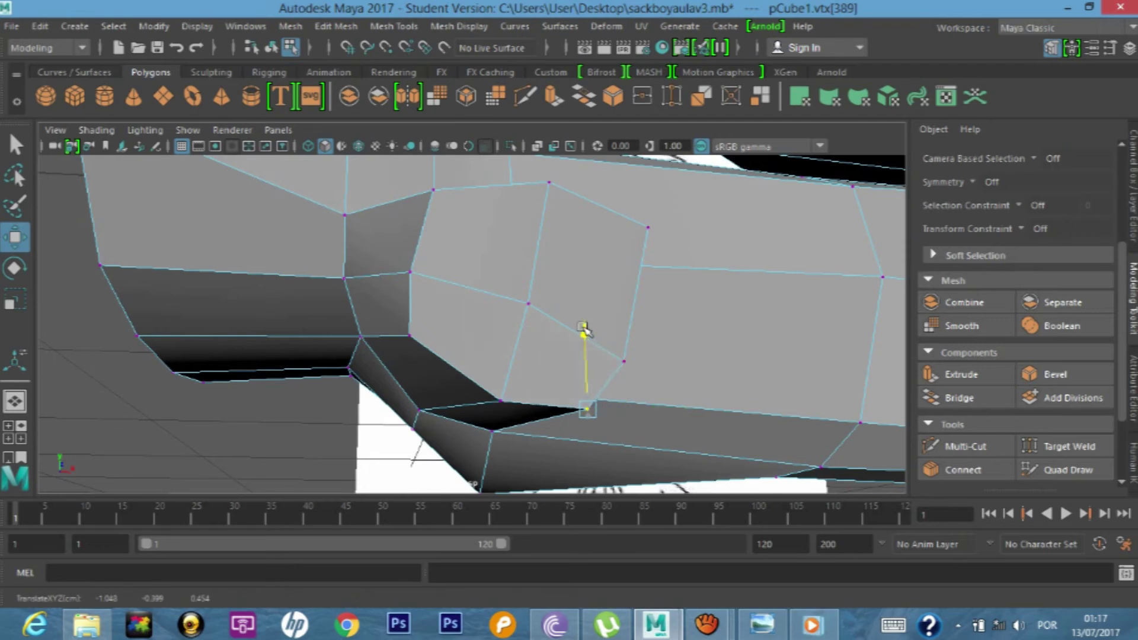
left_click(646, 224)
left_click_drag(647, 184, 715, 257)
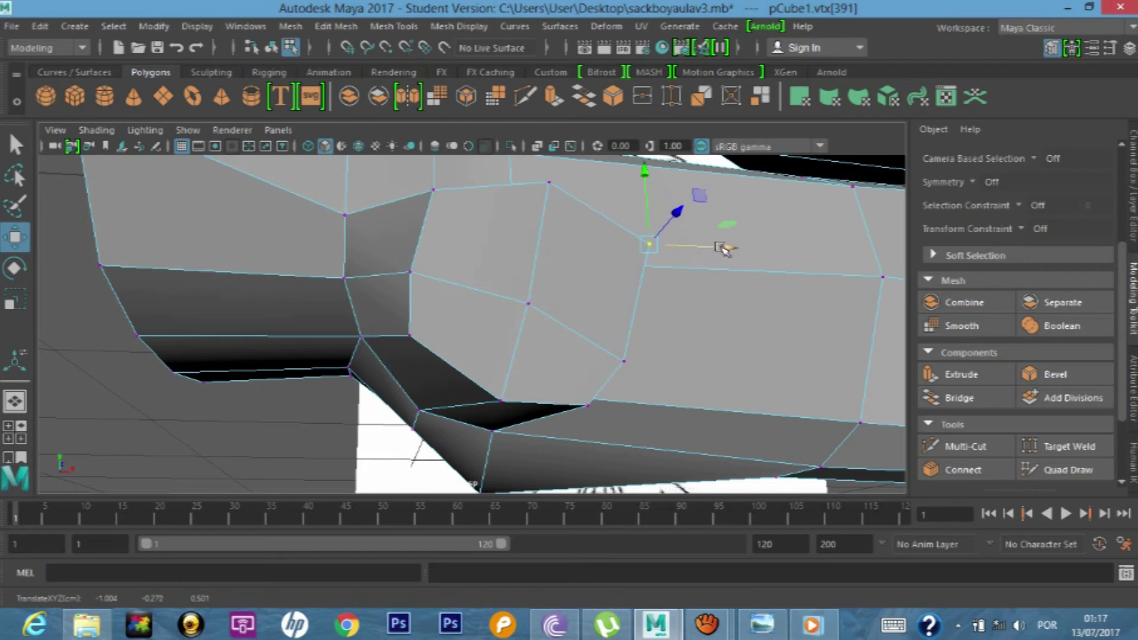
left_click_drag(717, 249, 696, 248)
left_click(549, 183)
scroll(566, 209, "down", 4)
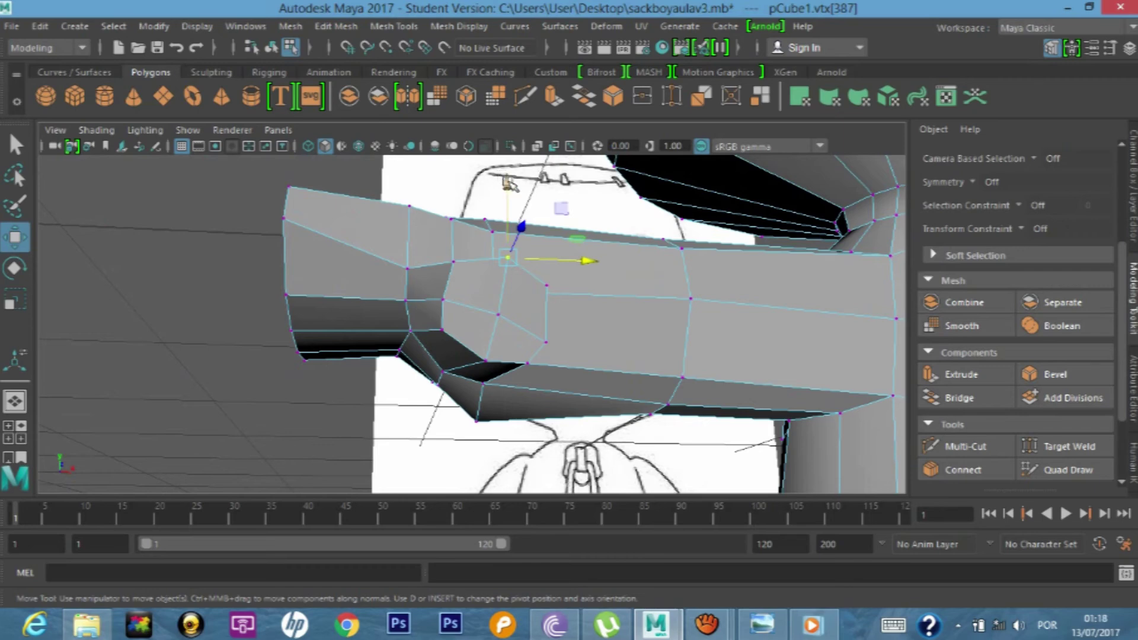
mouse_move(560, 362)
left_mouse_down("alt")
mouse_move(609, 367)
mouse_move(503, 397)
left_mouse_up("alt")
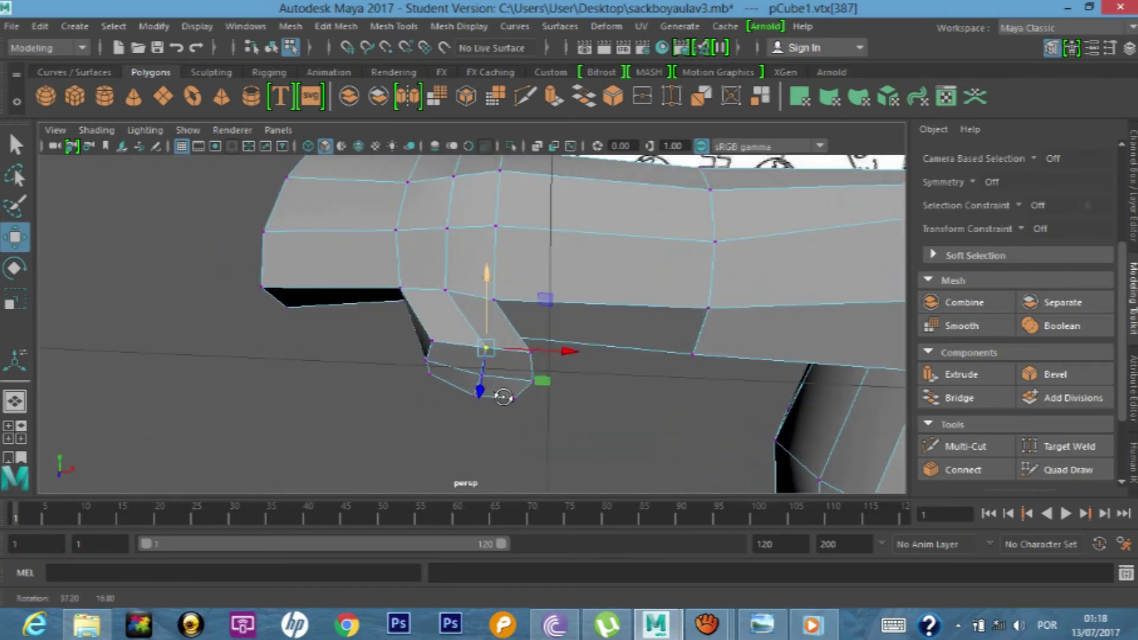
- Shift the extrusion's front lower and bottom faces left along X
right_click_drag(469, 359, 461, 185)
left_click(463, 362)
left_click(501, 382, "shift")
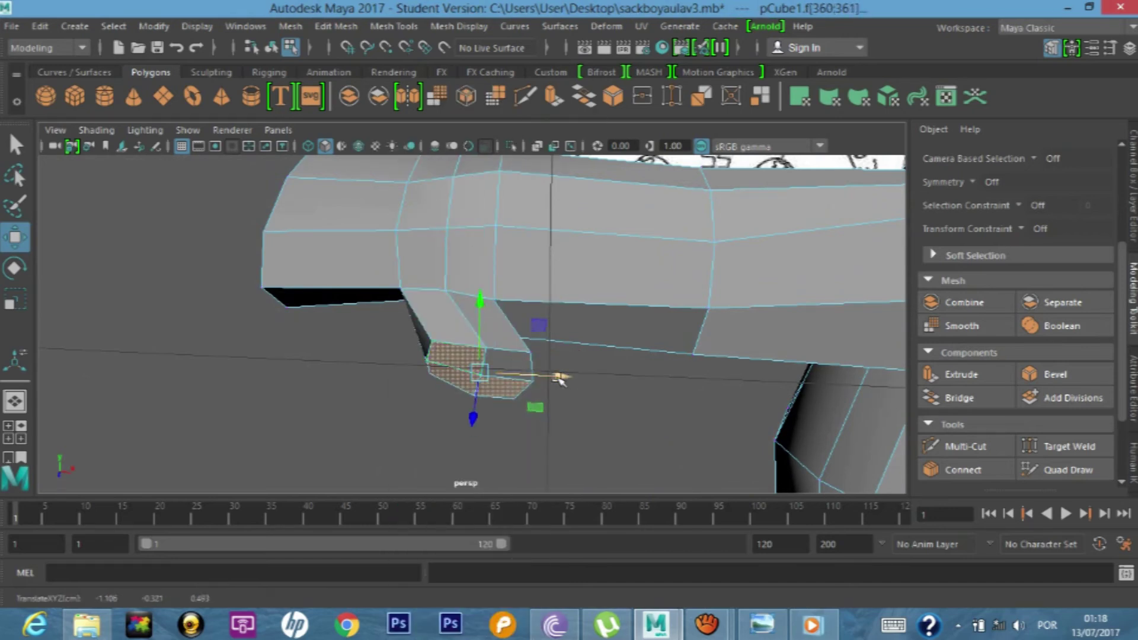
left_click_drag(560, 379, 529, 376)
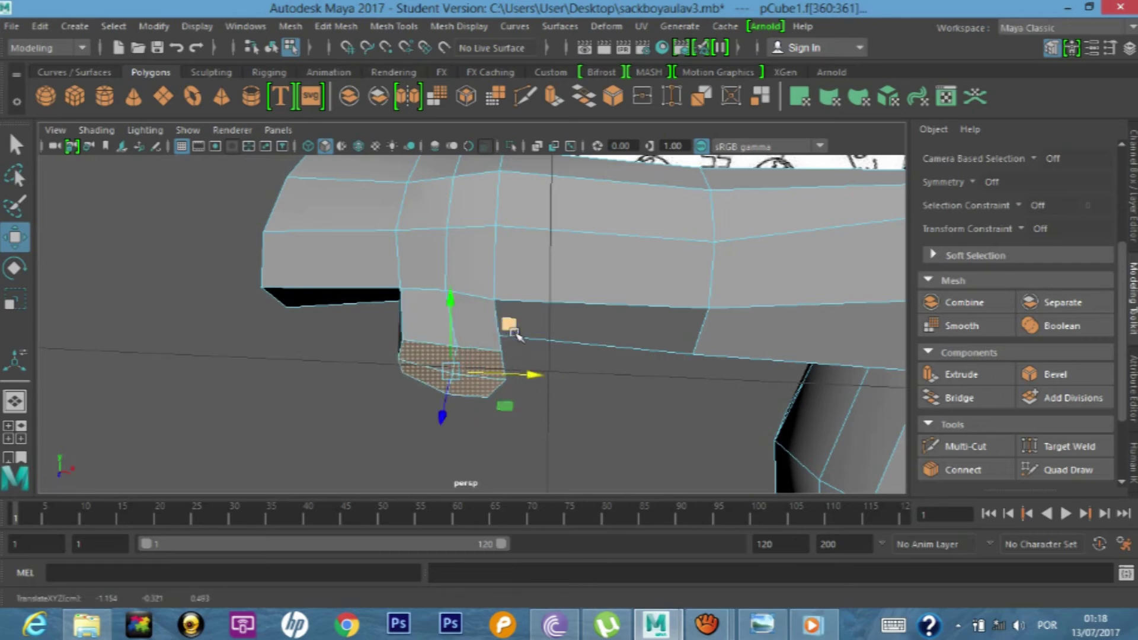
- Extrude the hand face twice and push the new extrusion outward into a nub
key("ctrl+e")
mouse_move(624, 371)
left_mouse_down()
mouse_move(604, 363)
mouse_move(634, 373)
left_mouse_up()
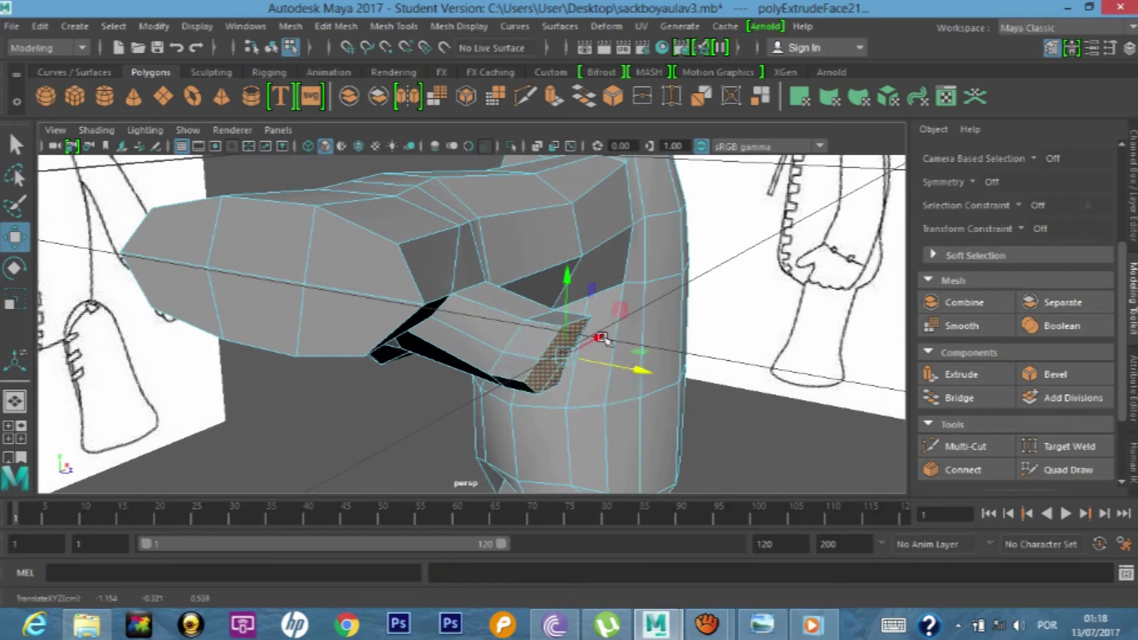
left_click_drag(597, 338, 567, 285)
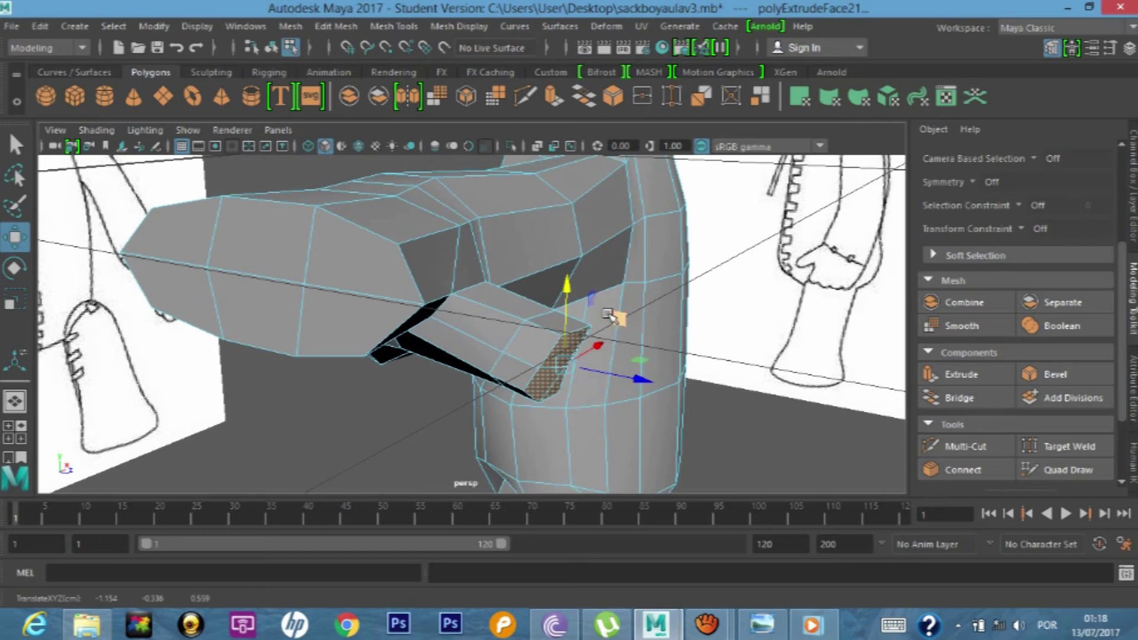
key("ctrl+e")
key("w")
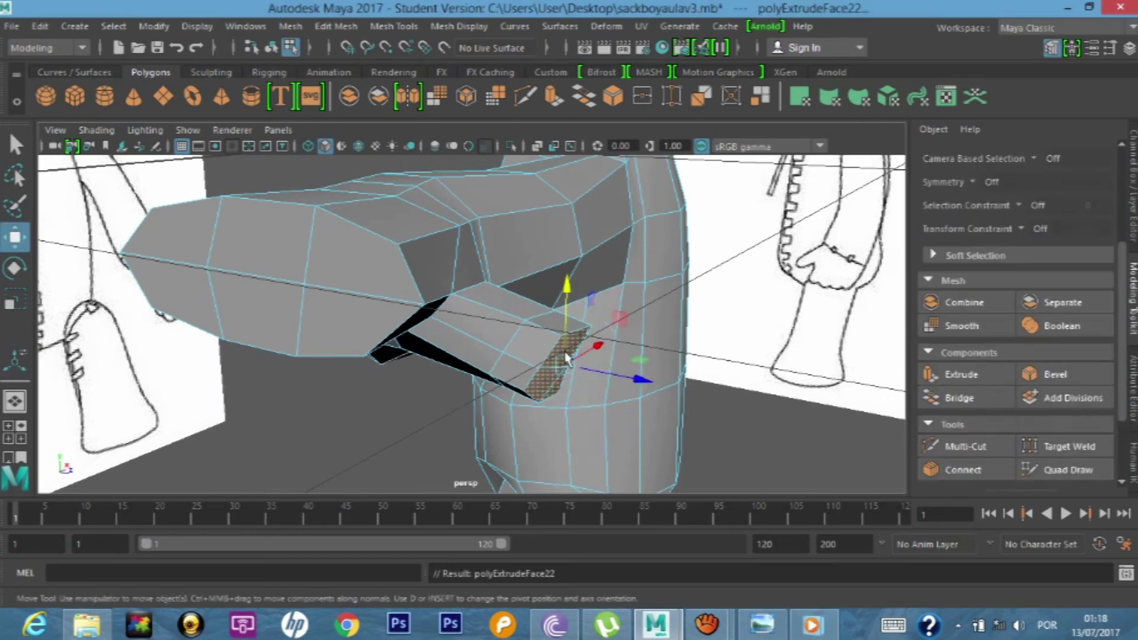
left_click_drag(637, 380, 655, 384)
left_click_drag(585, 296, 585, 296)
- Scale the nub's end face down to about 0.35, then inspect it and clear the selection
left_click(16, 301)
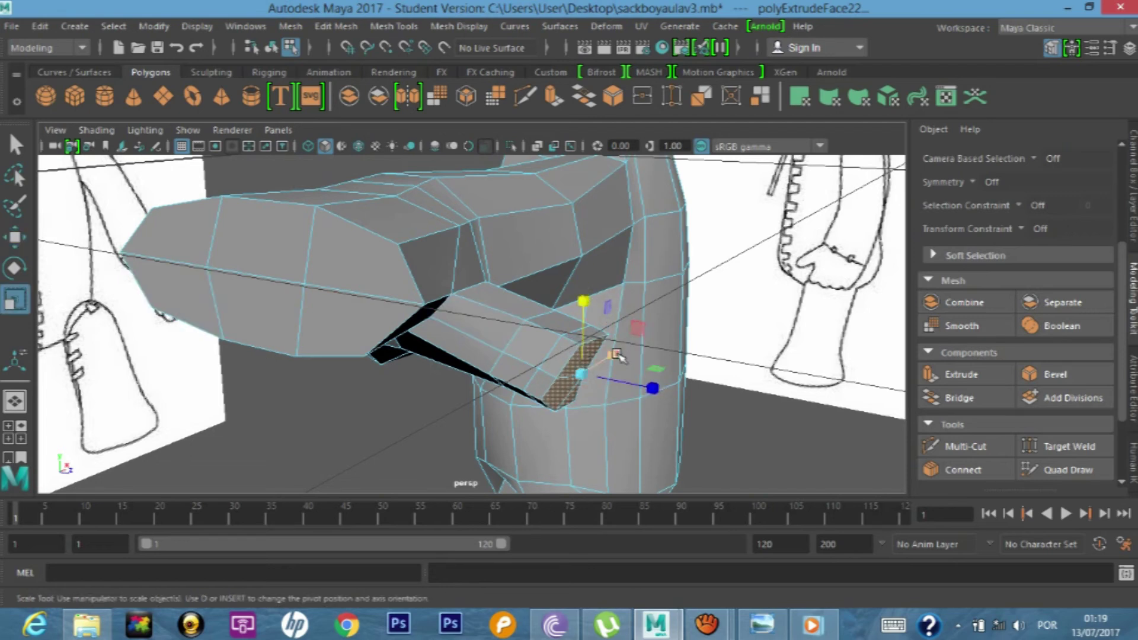
left_click_drag(581, 386, 571, 437)
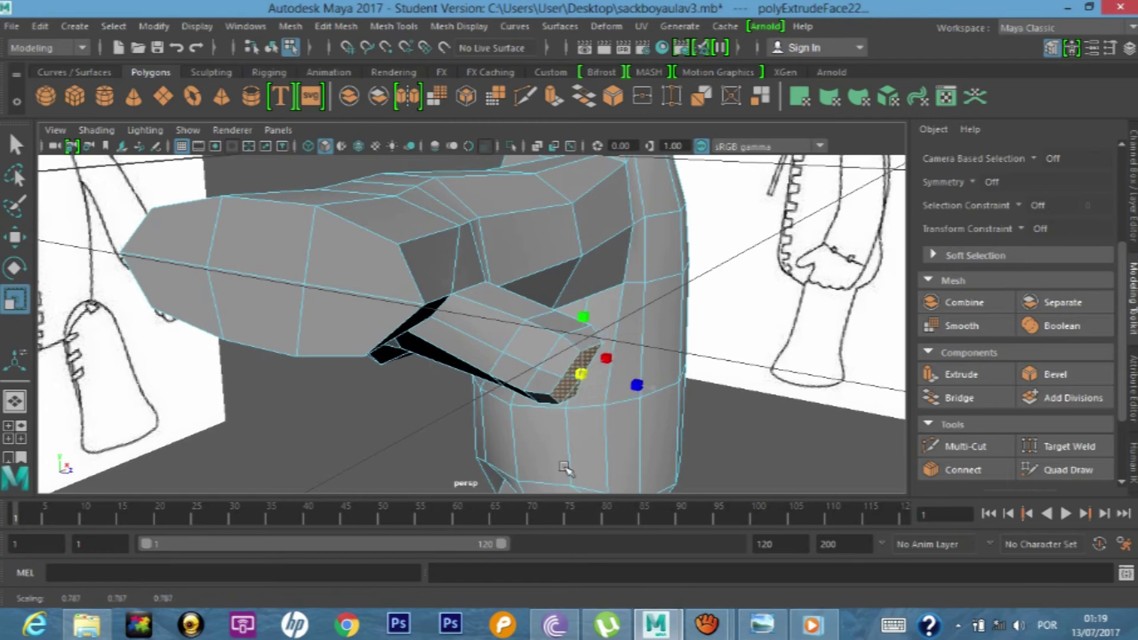
scroll(571, 437, "up", 2)
left_click_drag(566, 82, 557, 3)
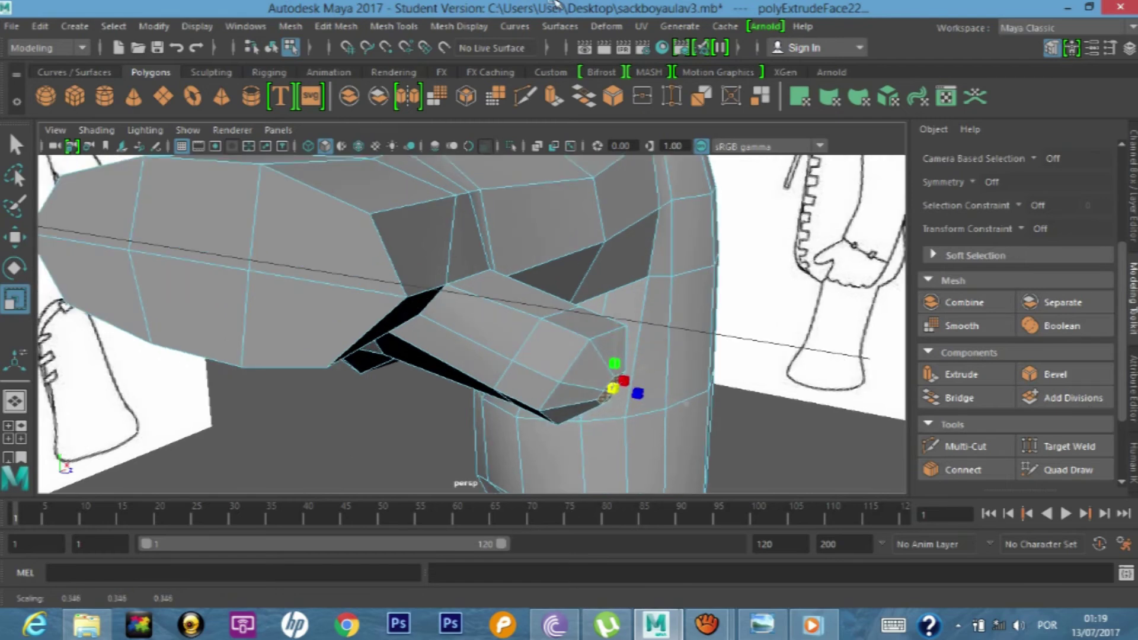
mouse_move(669, 332)
left_mouse_down("alt")
mouse_move(611, 219)
mouse_move(543, 282)
mouse_move(541, 326)
mouse_move(656, 300)
mouse_move(610, 322)
left_mouse_up("alt")
scroll(611, 219, "up", 3)
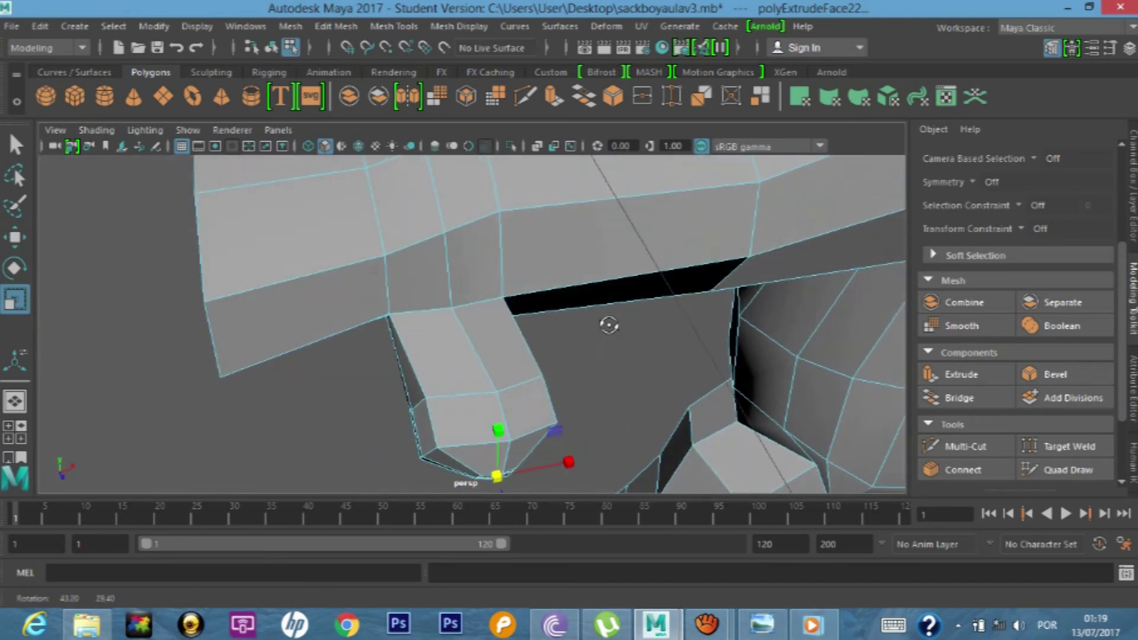
scroll(589, 369, "down", 2)
mouse_move(590, 369)
left_mouse_down("alt")
mouse_move(579, 376)
mouse_move(534, 297)
mouse_move(547, 240)
mouse_move(539, 208)
mouse_move(539, 388)
left_mouse_up("alt")
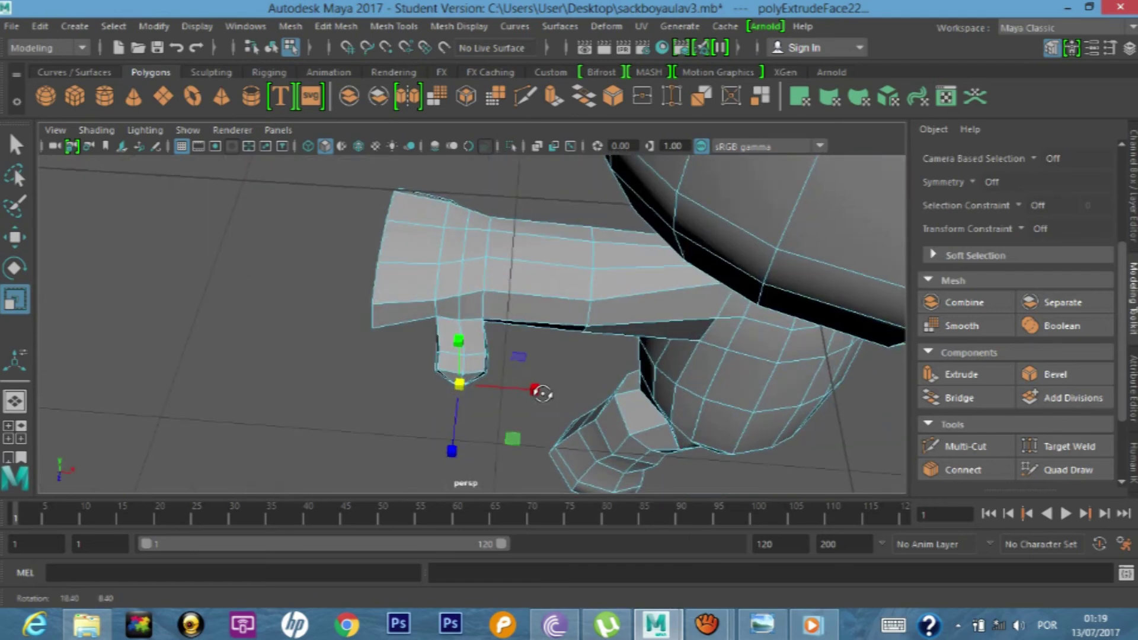
right_click_drag(495, 217, 495, 178)
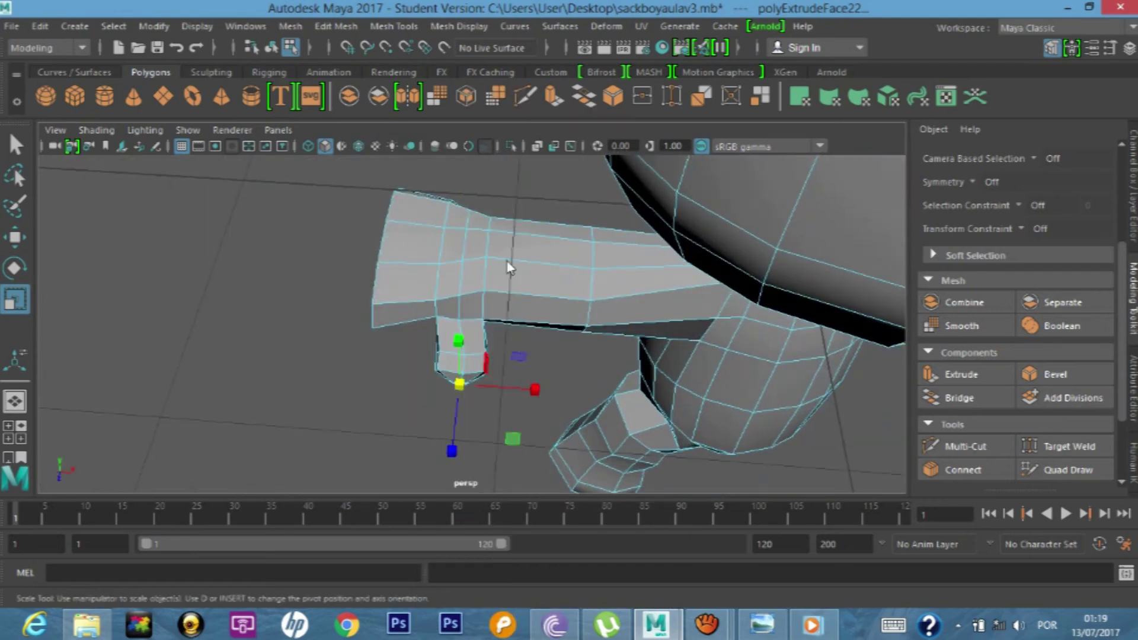
key("F8")
left_click(399, 427)
- Select the nub's tip faces, rescale them slightly, and frame the view on them
left_click_drag(398, 432, 498, 347)
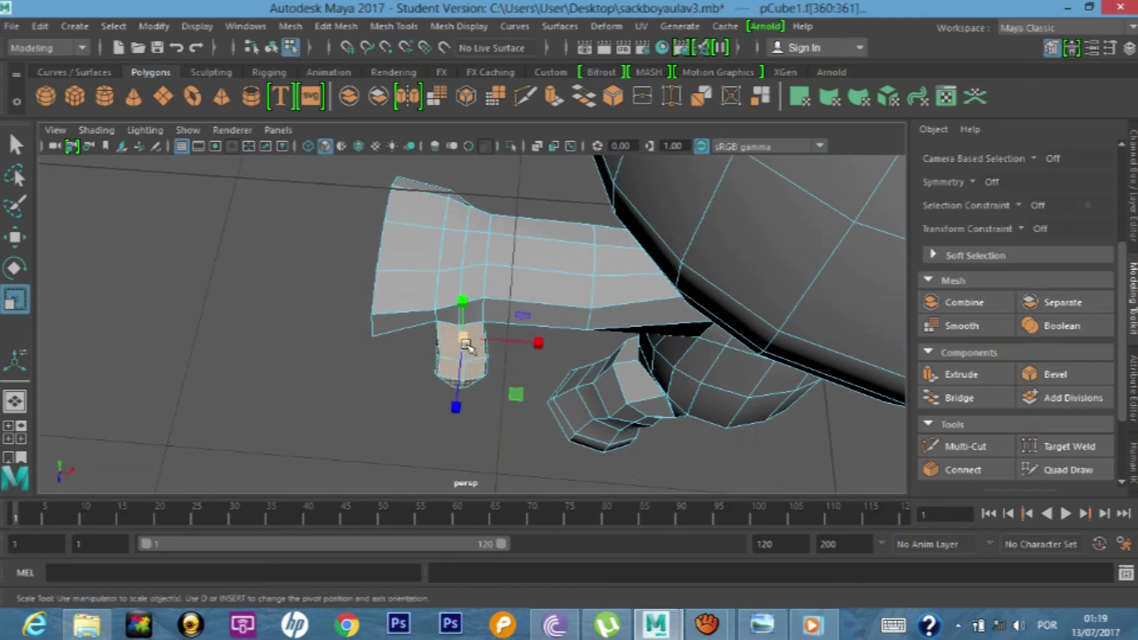
mouse_move(465, 341)
left_mouse_down()
mouse_move(423, 372)
mouse_move(483, 289)
left_mouse_up()
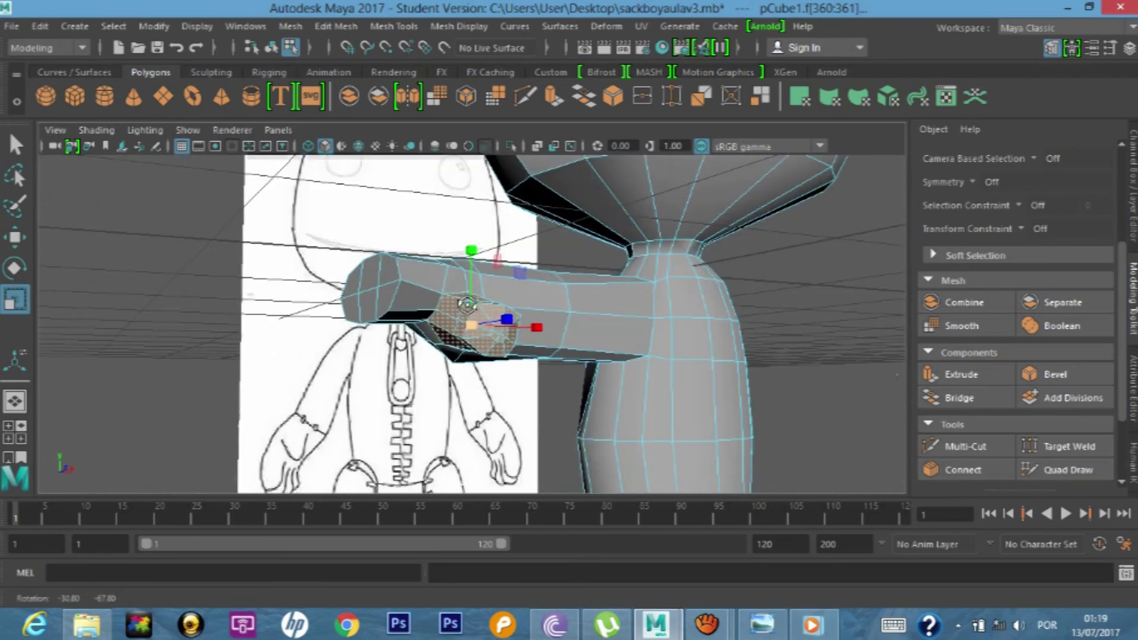
left_click_drag(482, 235, 450, 278, "alt")
left_click_drag(472, 335, 531, 321)
mouse_move(330, 377)
left_mouse_down("alt")
mouse_move(333, 388)
mouse_move(381, 401)
mouse_move(368, 412)
mouse_move(433, 356)
mouse_move(409, 343)
left_mouse_up("alt")
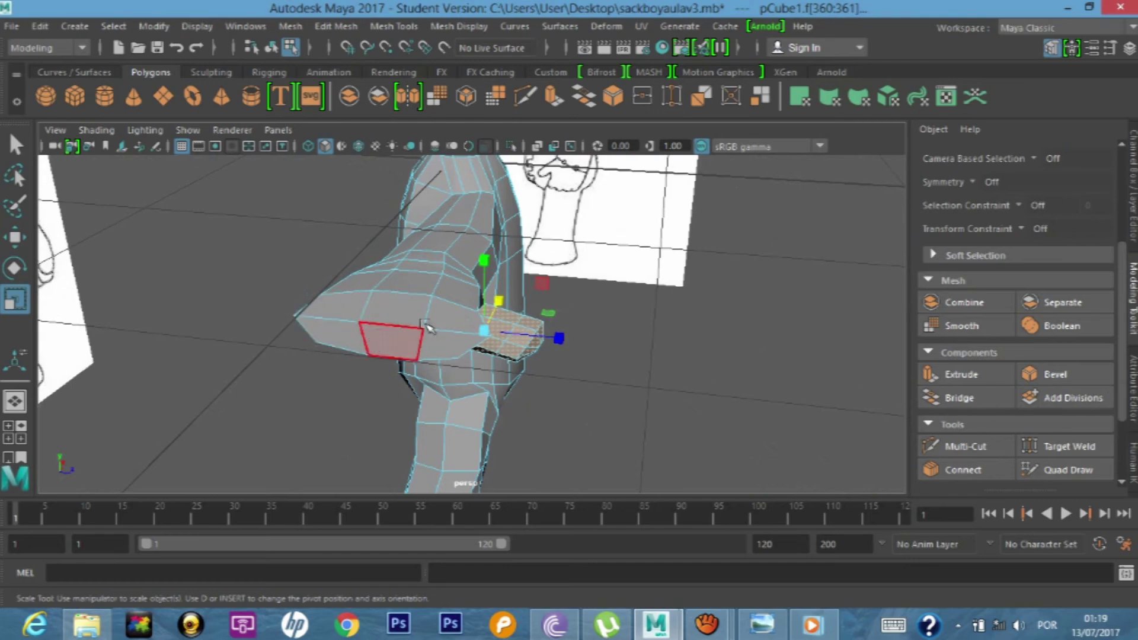
key("f")
key("space")
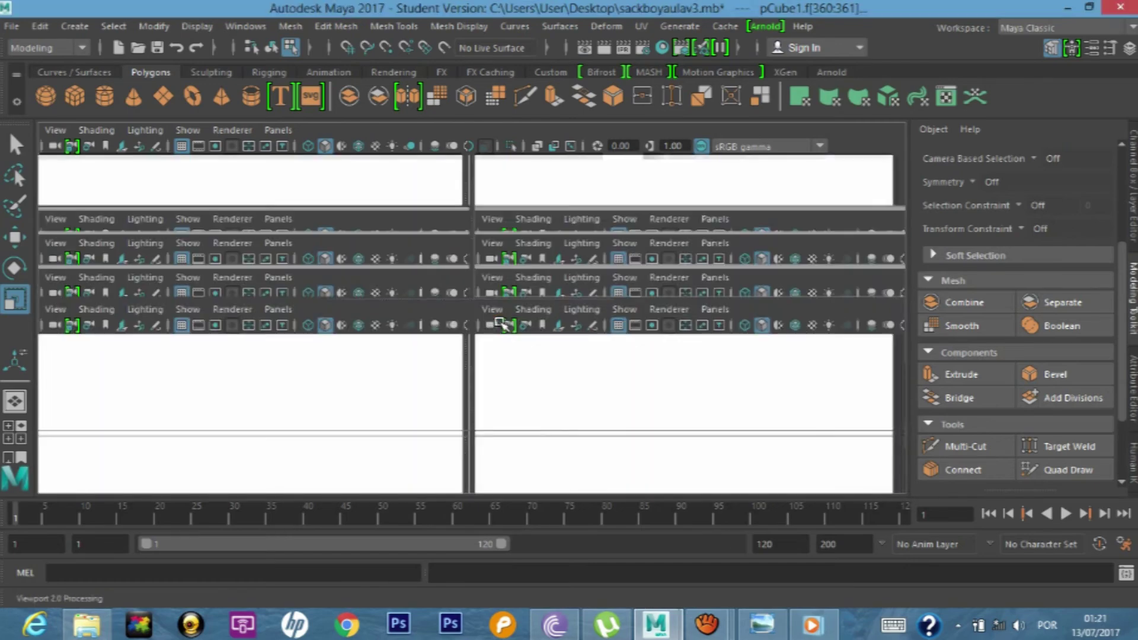
key("space")
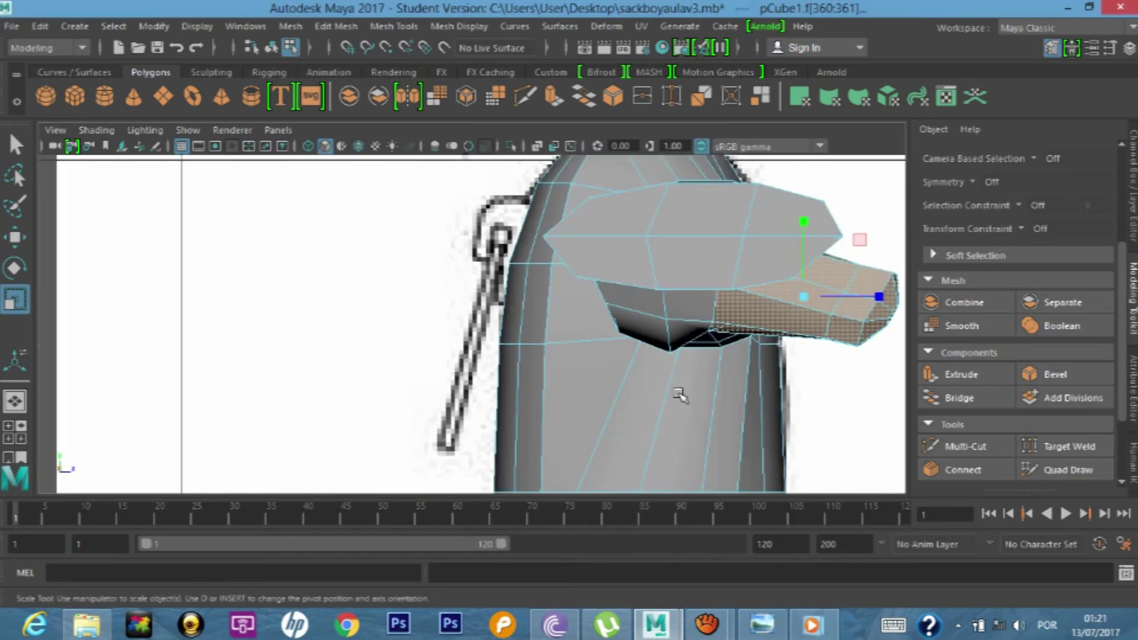
- In vertex mode, raise one top-edge vertex of the hand's upper block and nudge the next right
left_click(630, 210)
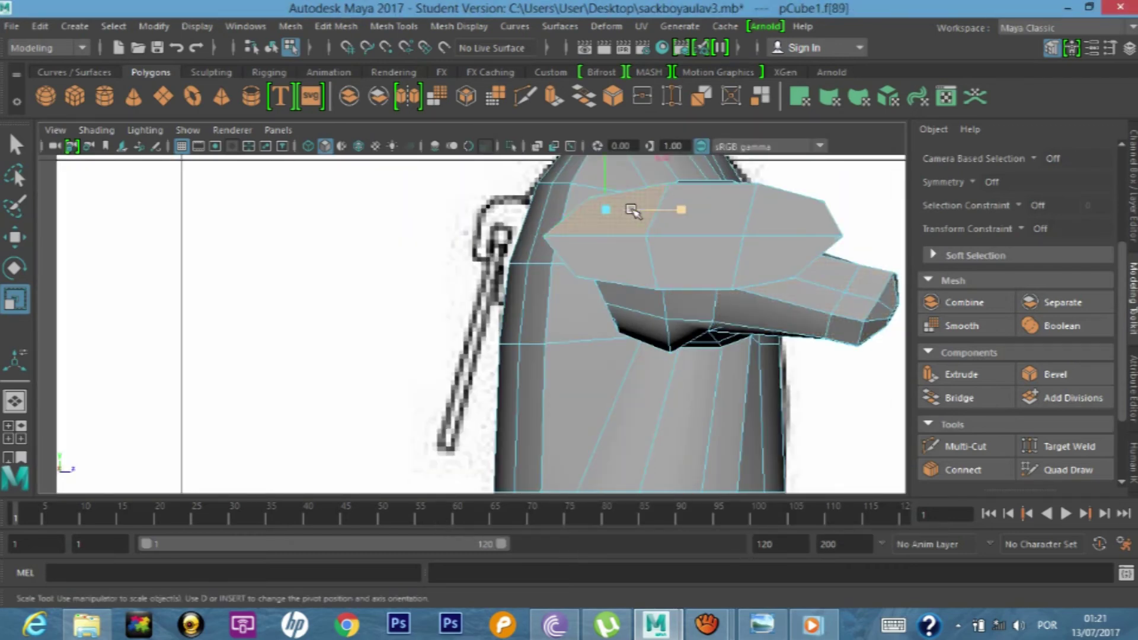
right_click_drag(630, 210, 604, 177)
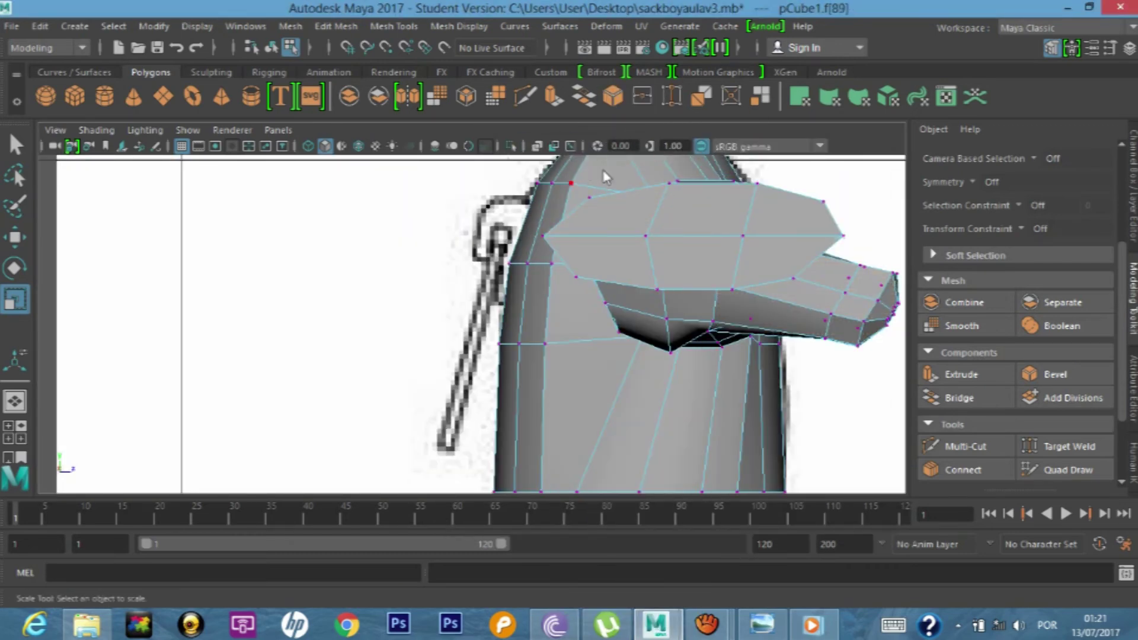
left_click(590, 195)
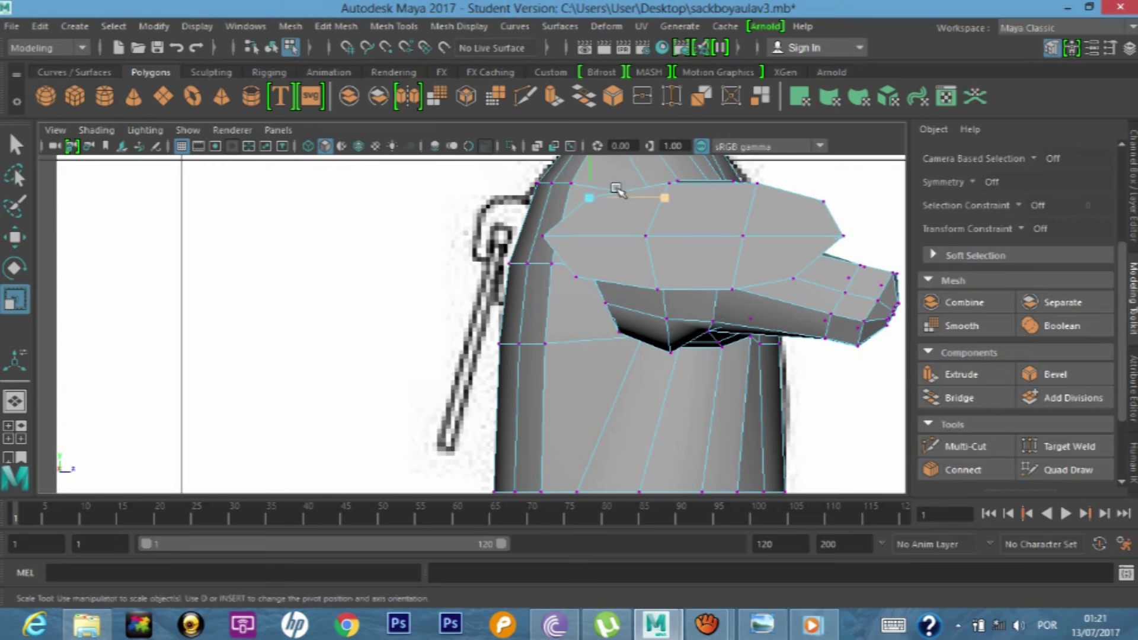
left_click(588, 197)
left_click(17, 239)
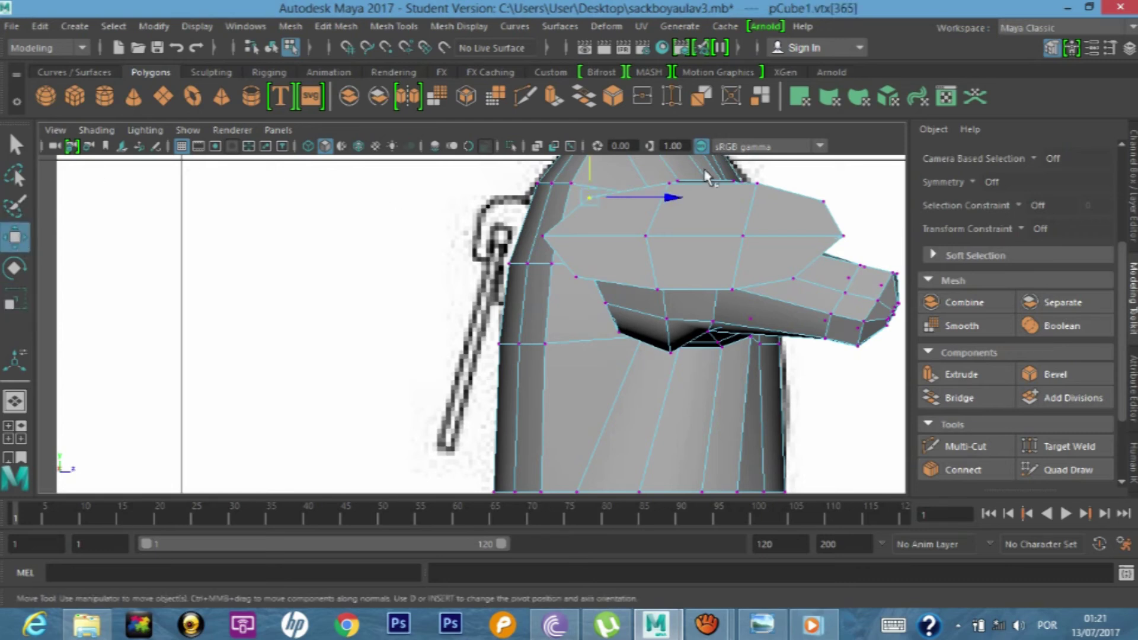
middle_click_drag(792, 223, 788, 297, "alt")
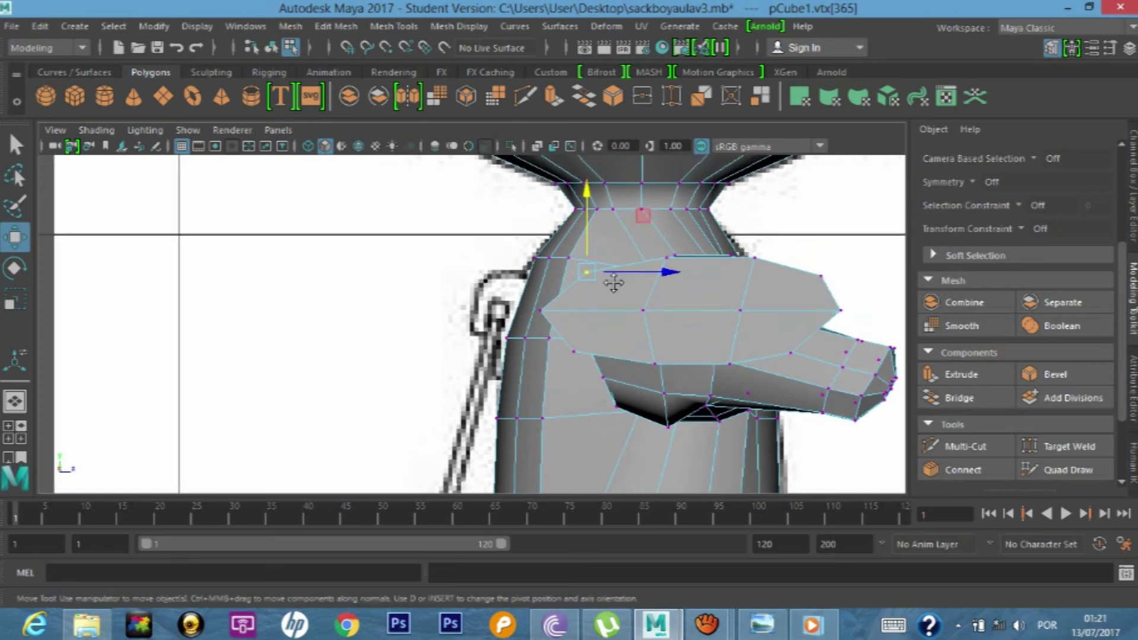
left_click_drag(578, 198, 578, 195)
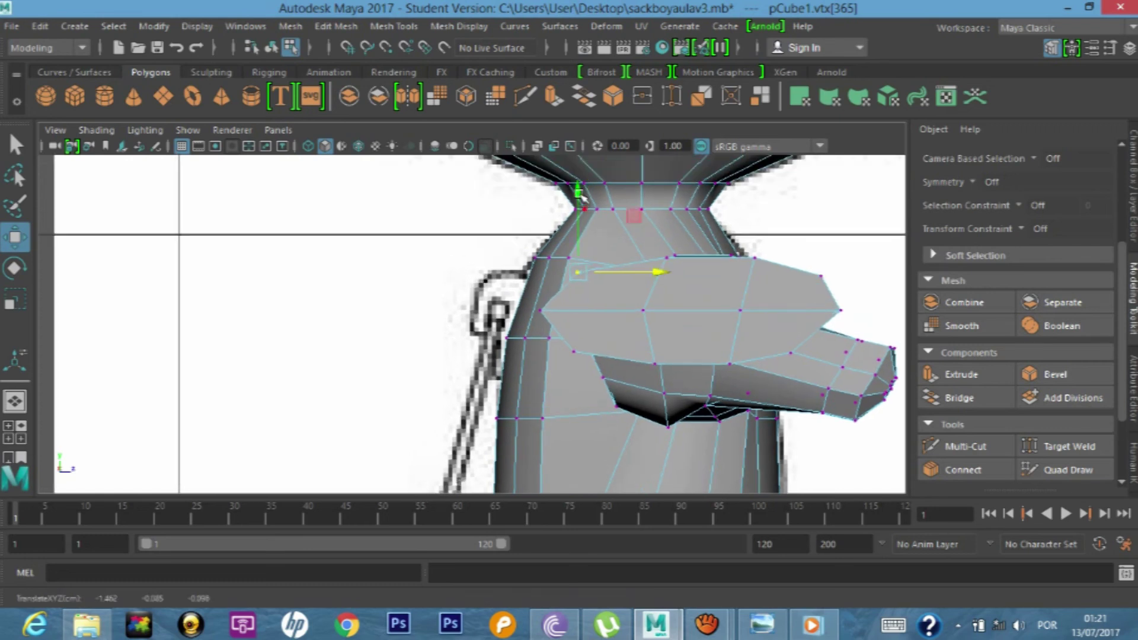
left_click(540, 309)
left_click_drag(619, 310, 637, 310)
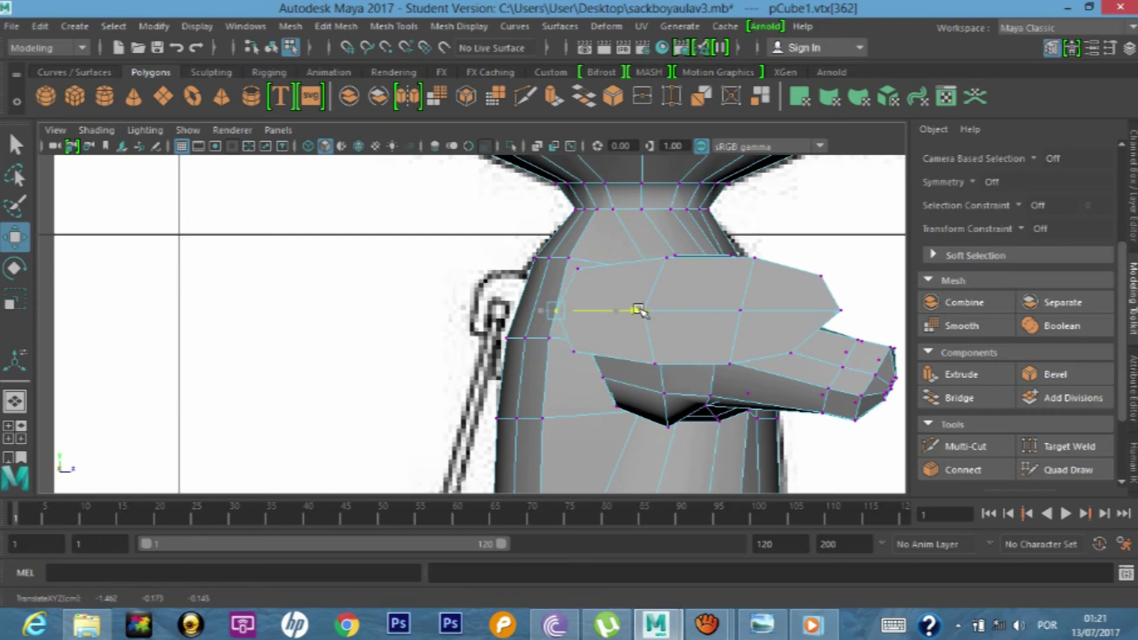
- Shift the remaining top, lower-edge, corner and right-tip vertices left, then show four views
left_click(663, 259)
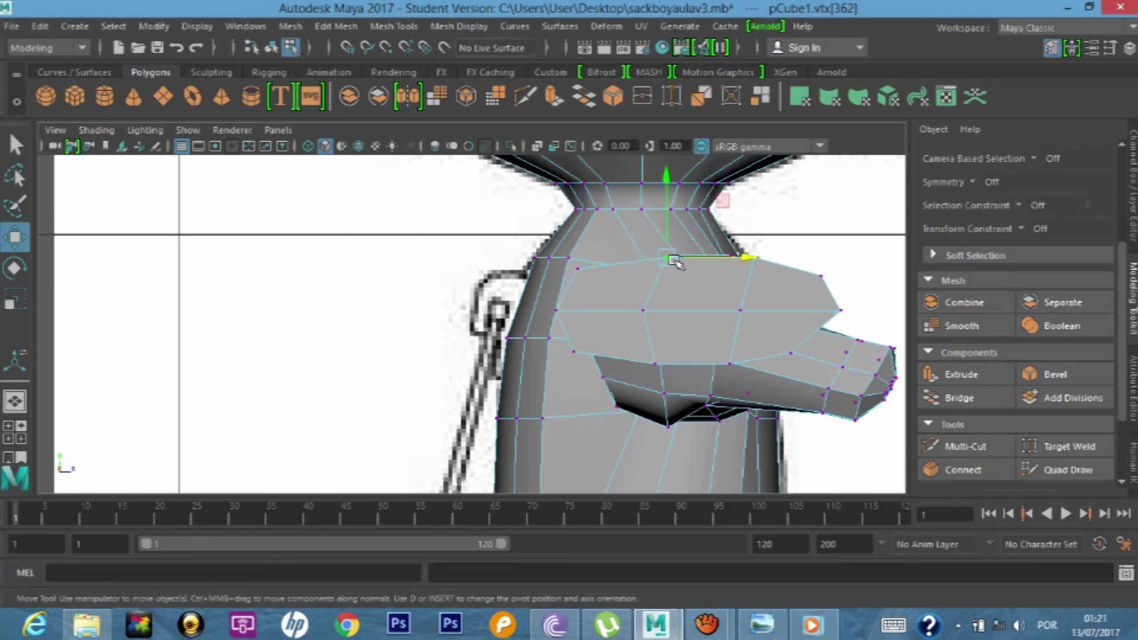
left_click_drag(743, 255, 757, 258)
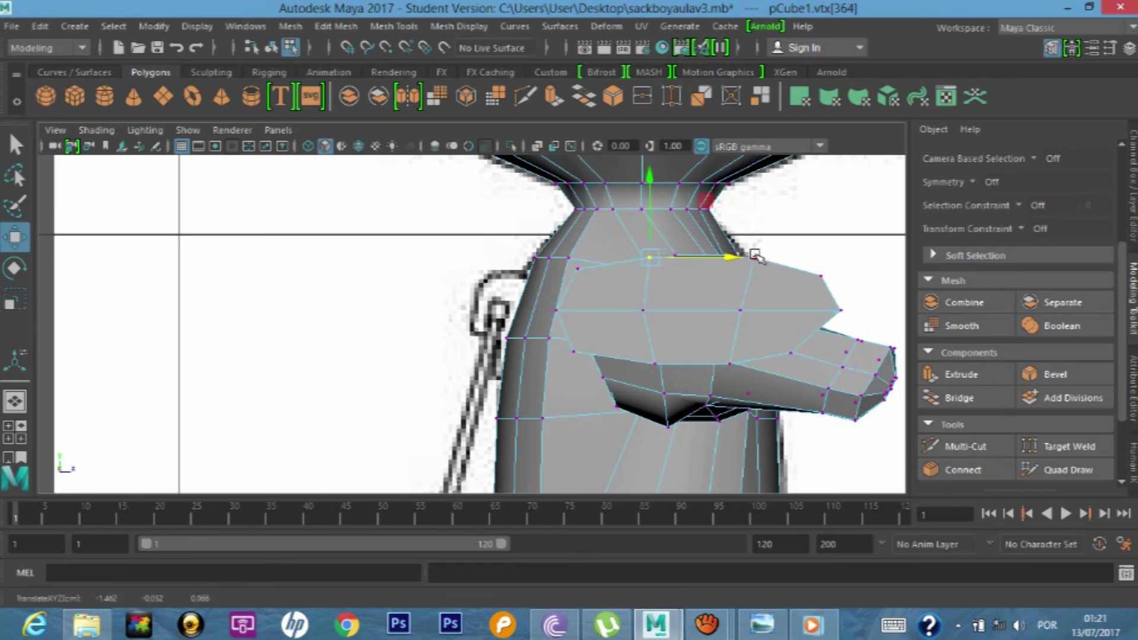
left_click_drag(838, 258, 826, 259)
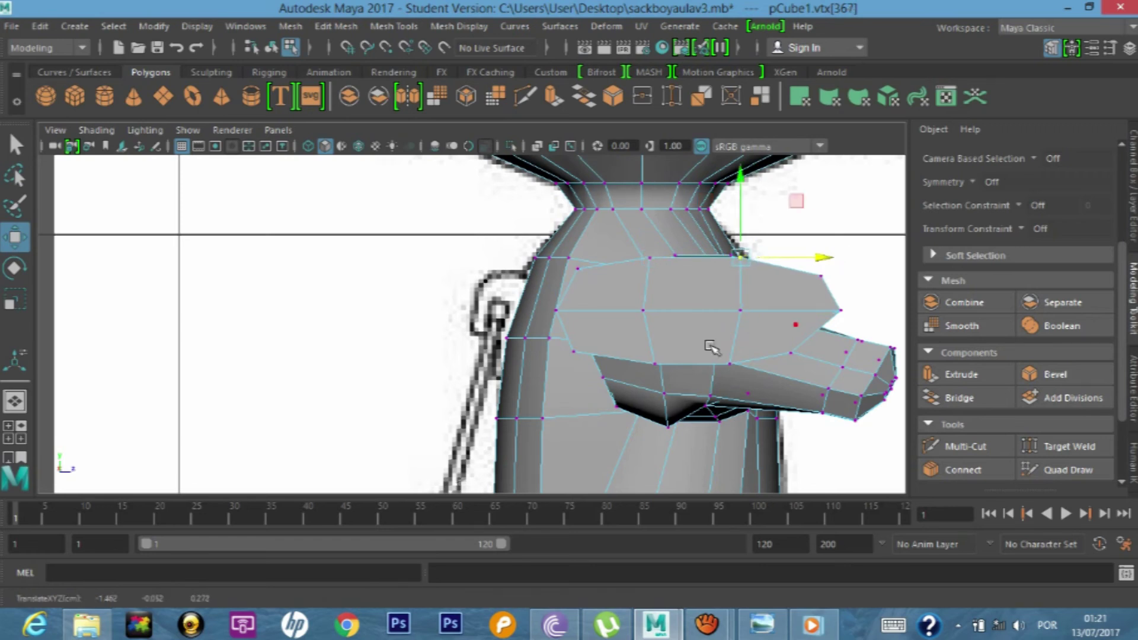
left_click(657, 363)
left_click_drag(741, 366, 741, 364)
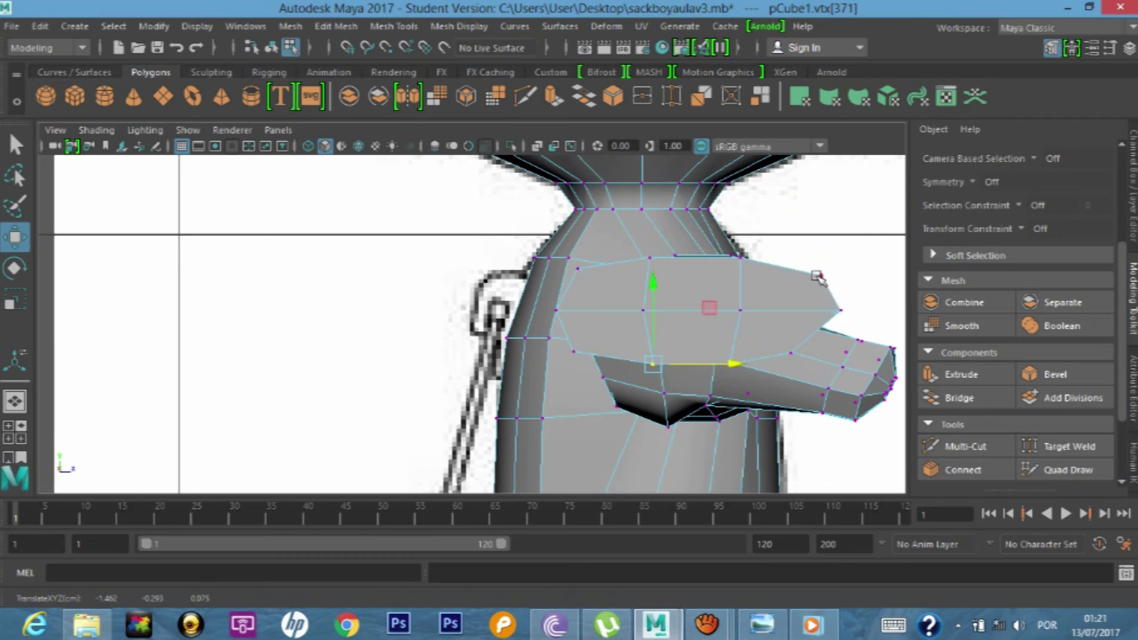
left_click(818, 276)
left_click_drag(818, 189, 818, 188)
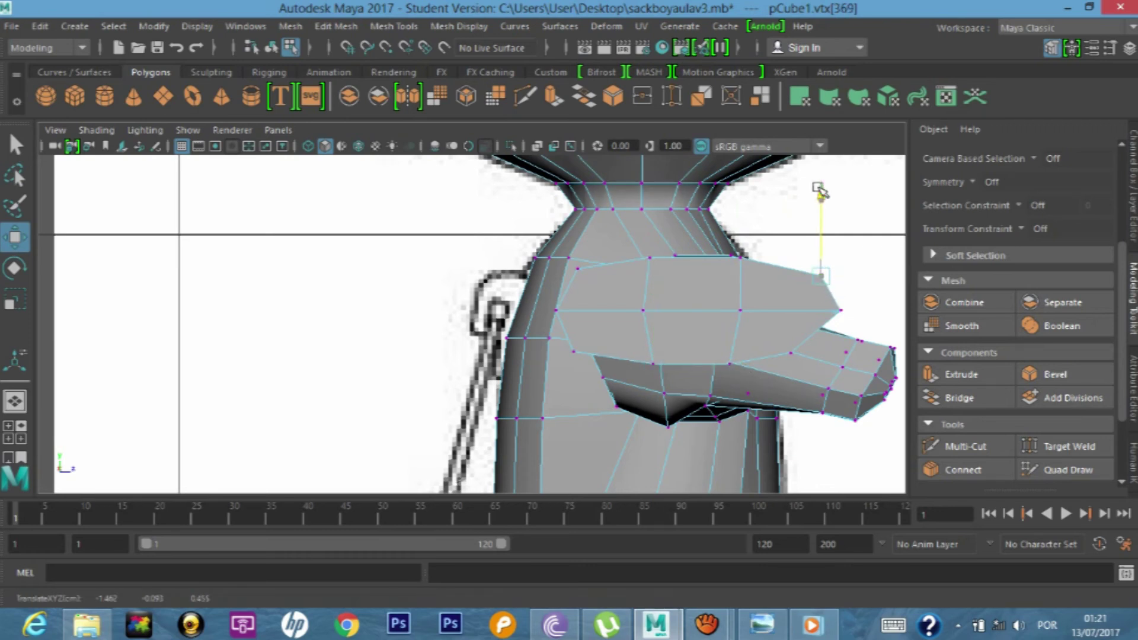
left_click_drag(895, 273, 877, 292)
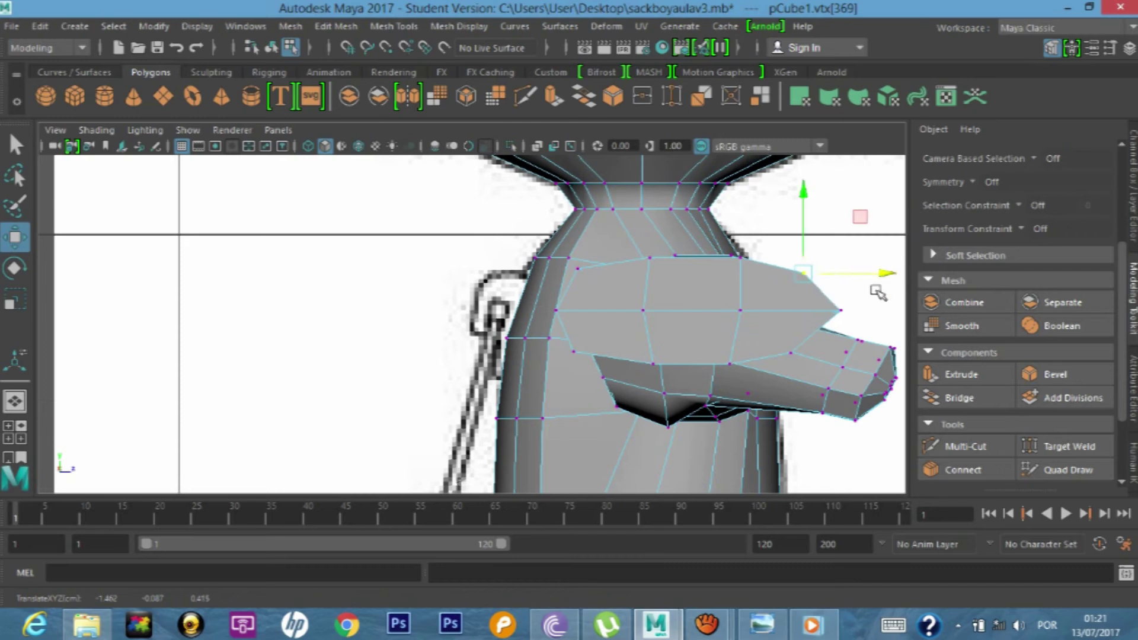
left_click(840, 311)
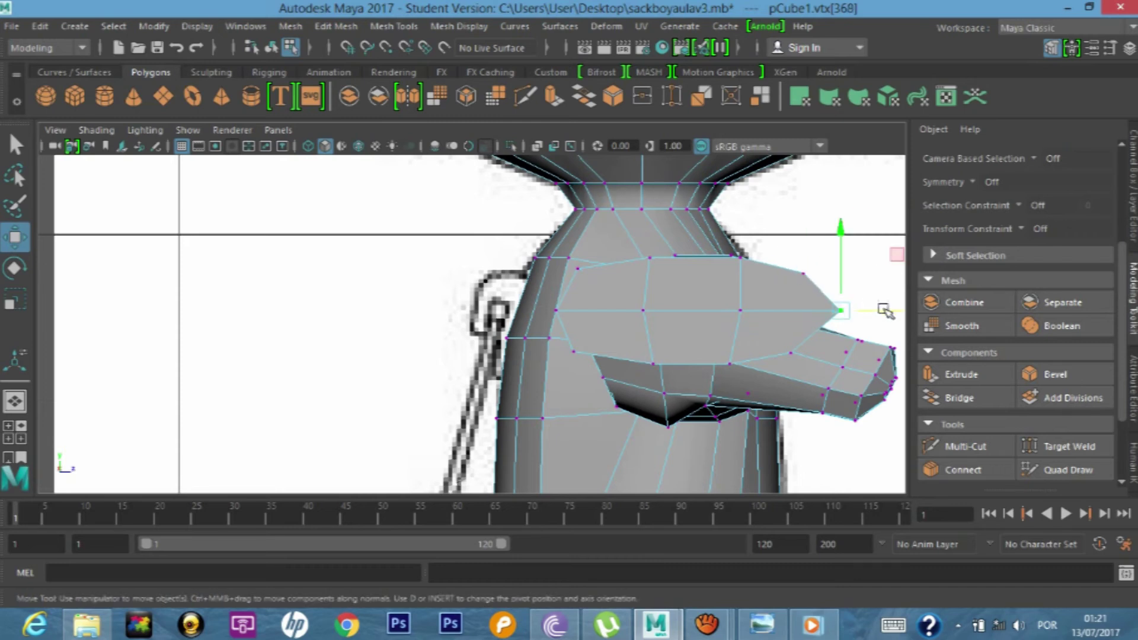
left_click_drag(884, 311, 876, 311)
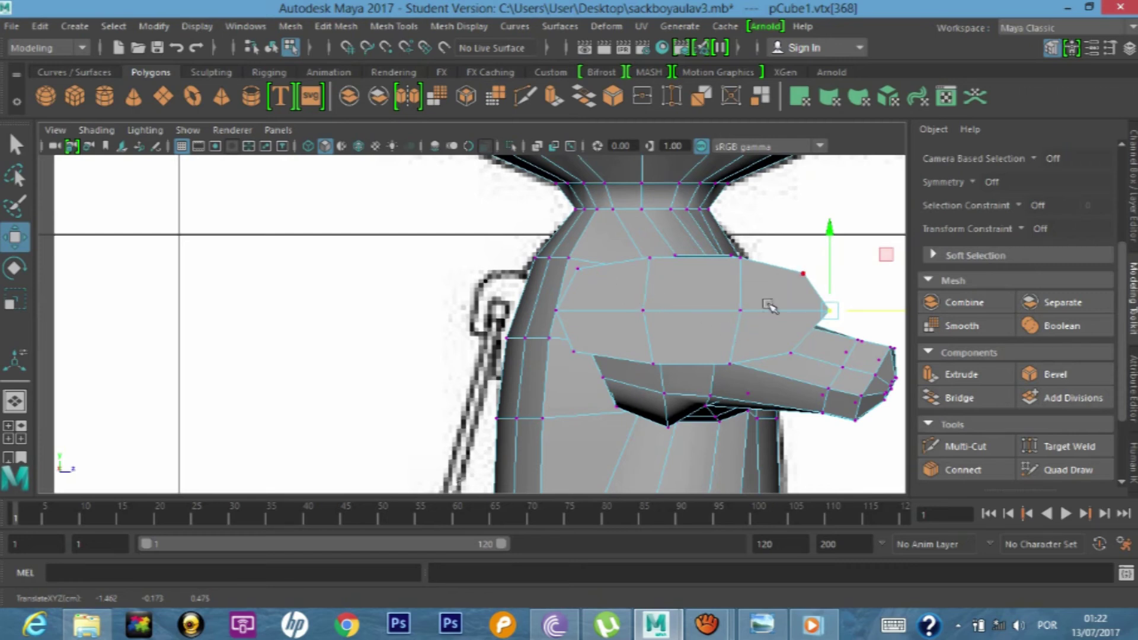
key("space")
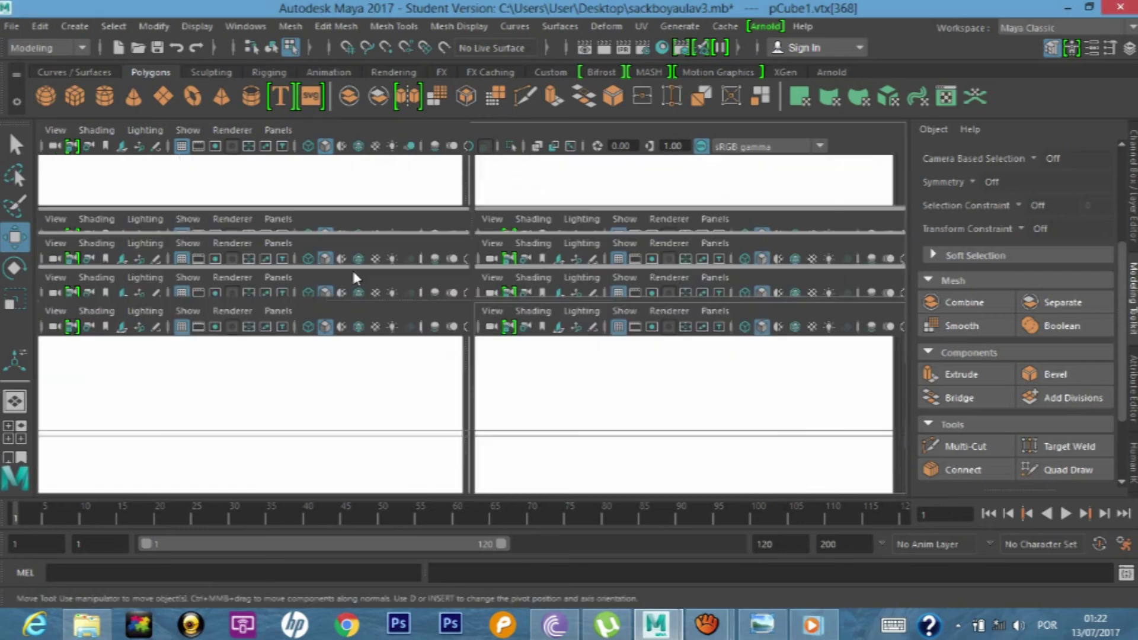
- In the maximized top view, pull the two arm-end vertices outward along X to widen the arm
key("space")
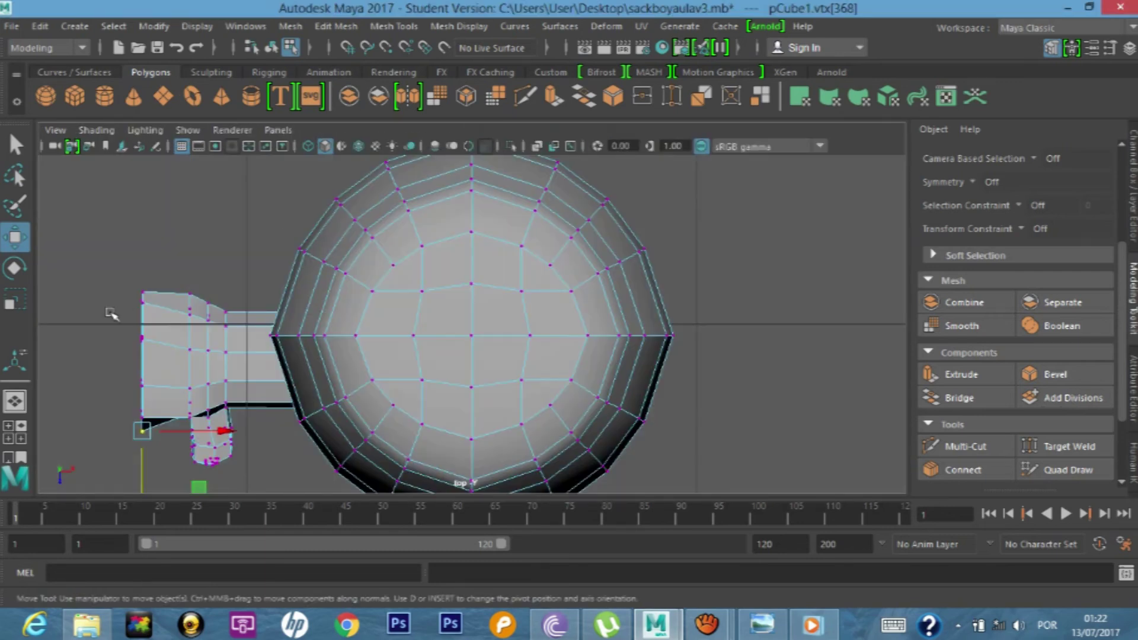
scroll(111, 314, "up", 1)
scroll(112, 315, "down", 5)
scroll(148, 338, "up", 1)
scroll(145, 335, "up", 2)
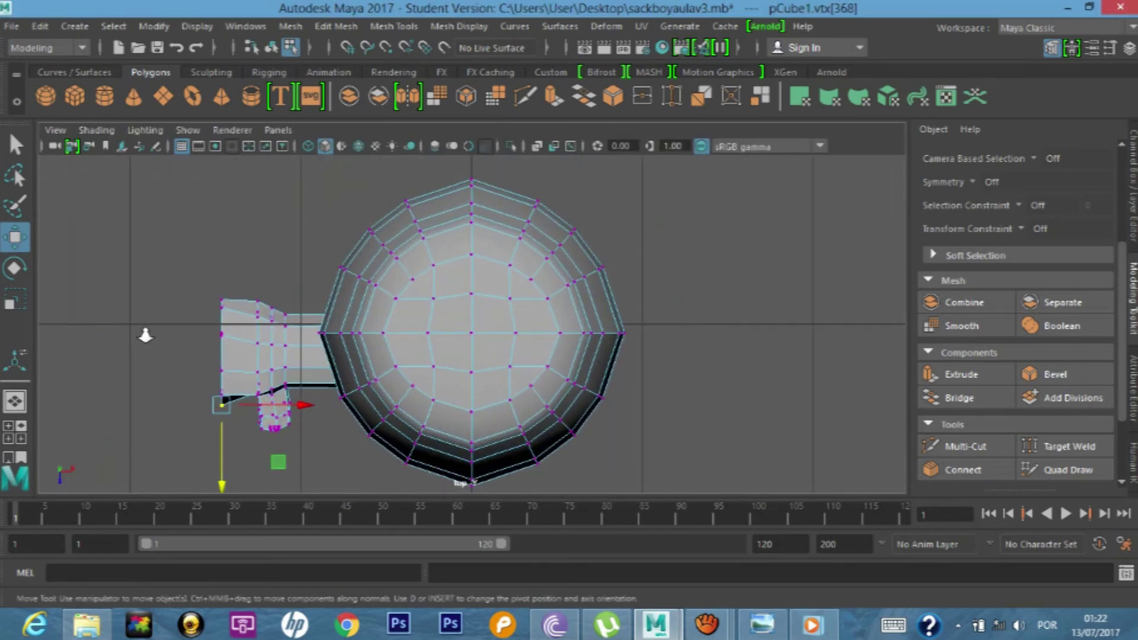
scroll(145, 335, "up", 2)
scroll(114, 338, "up", 1)
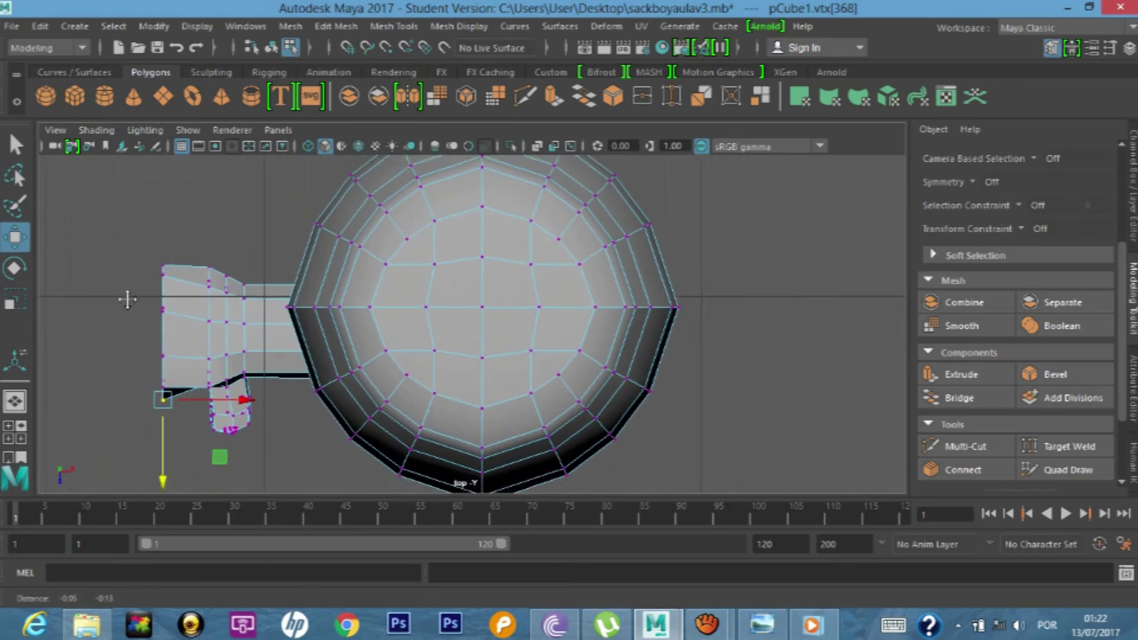
scroll(119, 300, "up", 1)
scroll(114, 300, "up", 1)
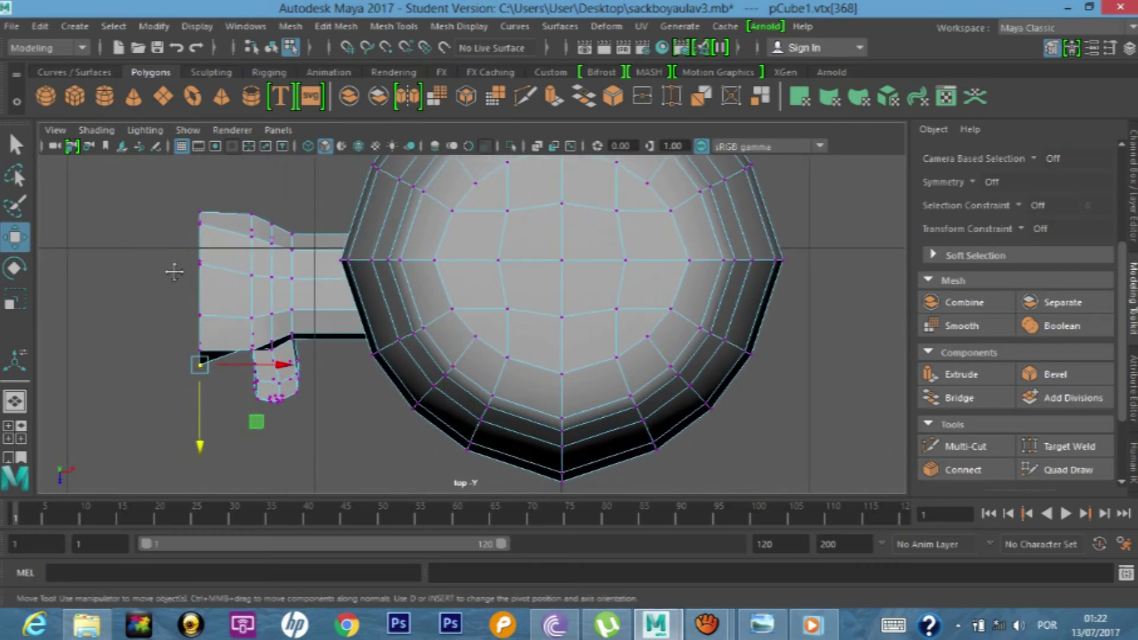
scroll(162, 270, "up", 1)
left_click_drag(126, 242, 191, 334)
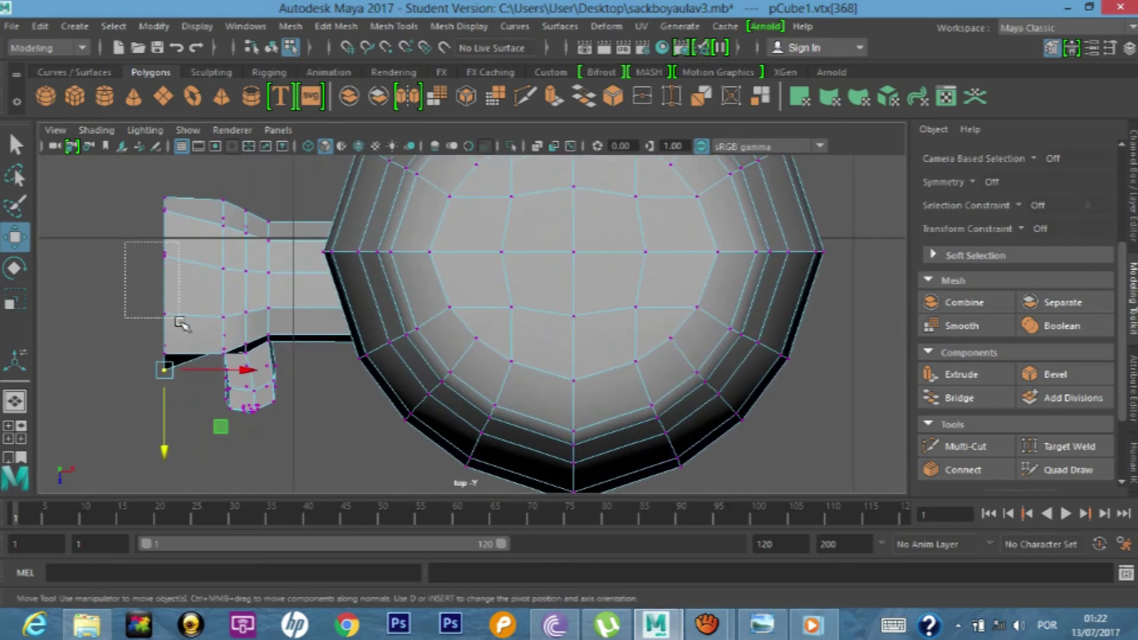
left_click_drag(250, 287, 223, 280)
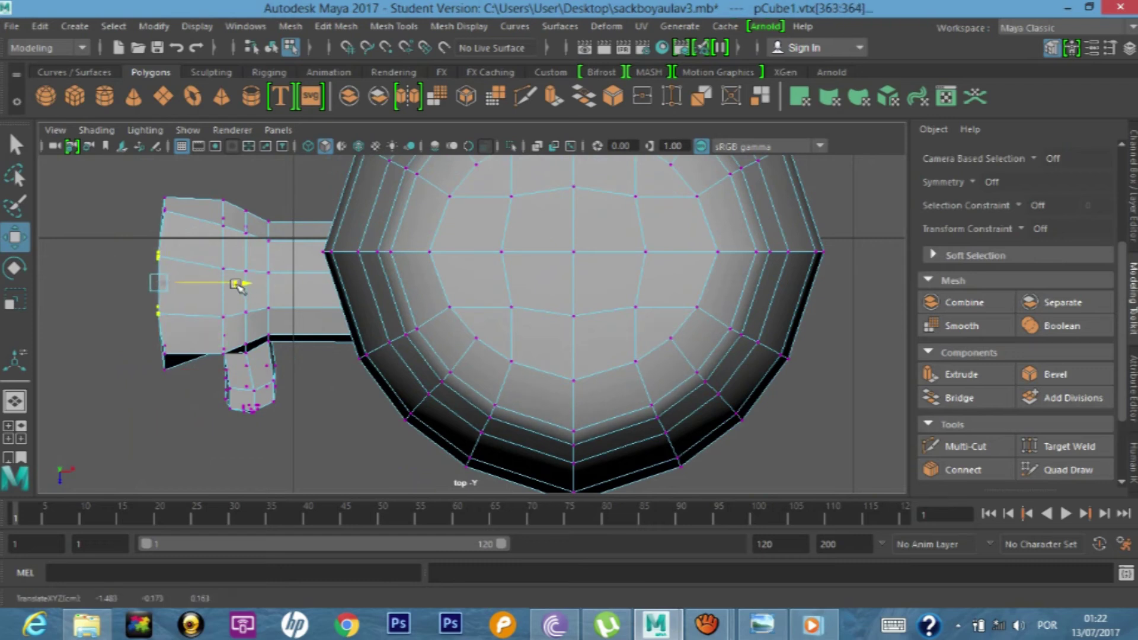
- Slide the arm end's corner vertex 362 along X to reshape the end
left_click_drag(141, 186, 179, 224)
left_click_drag(236, 202, 248, 207)
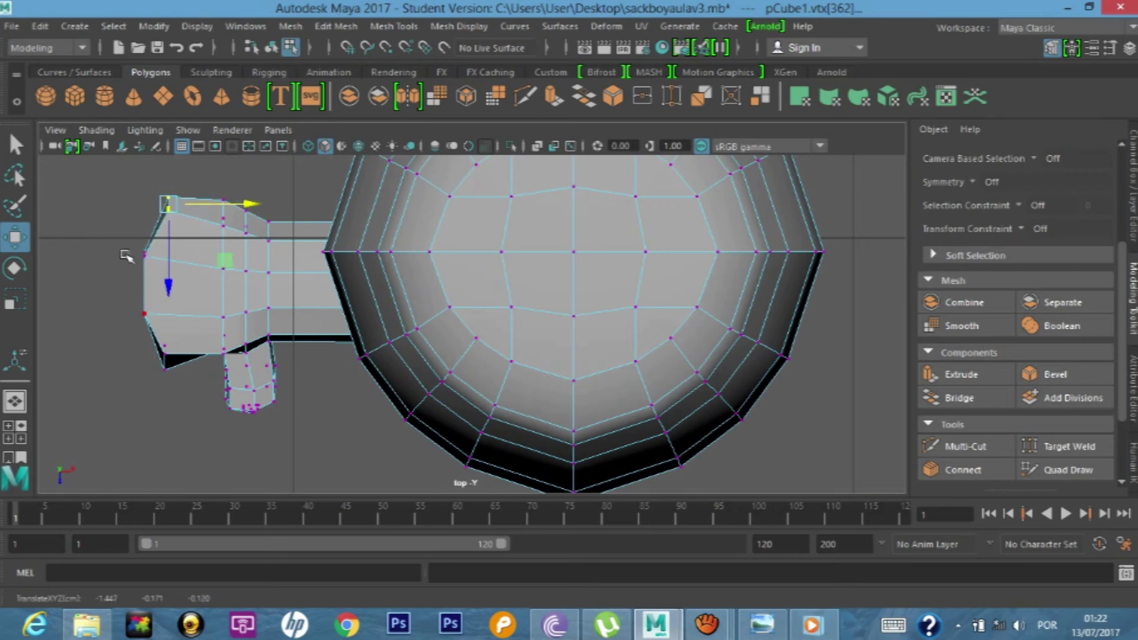
key("space")
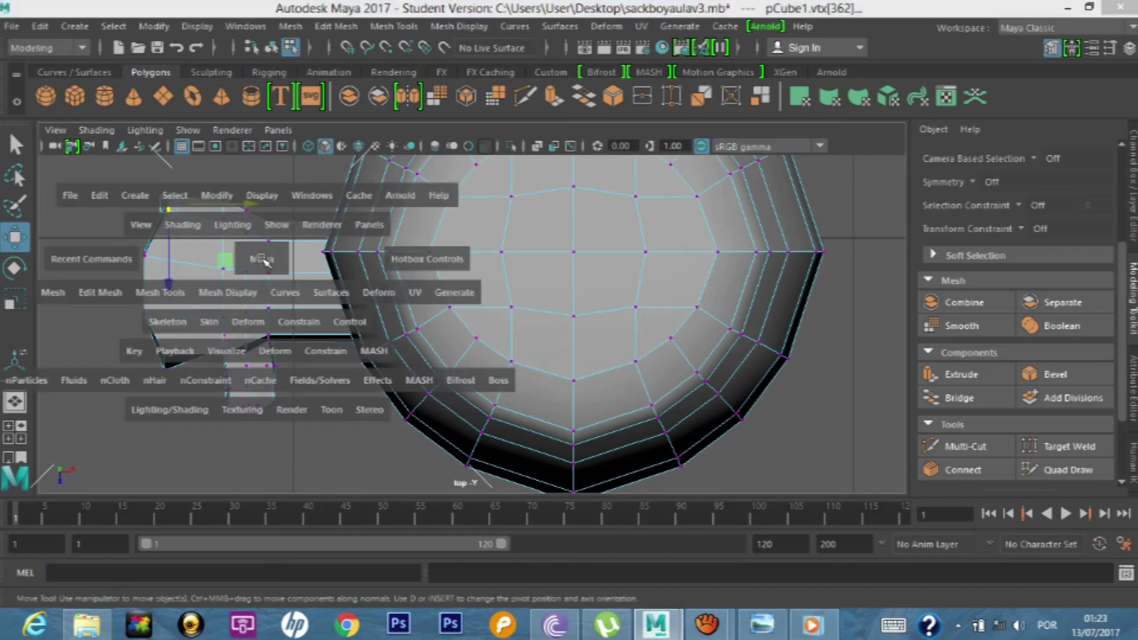
- Select the upper and lower faces on the arm in face mode
key("space")
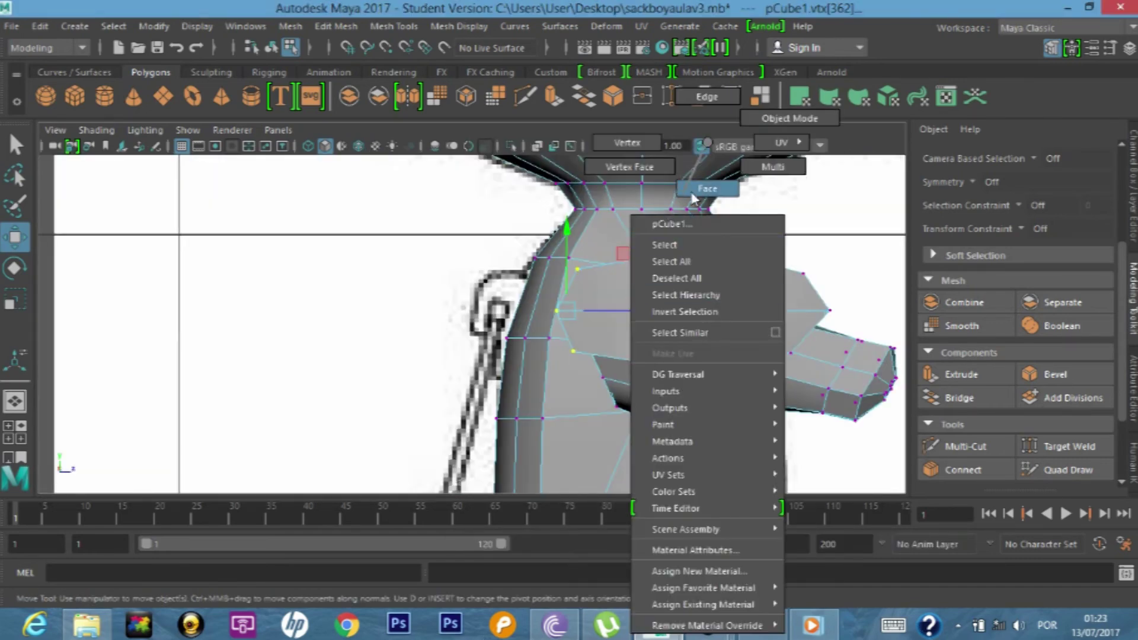
right_click_drag(708, 314, 712, 243)
key("F11")
left_click(775, 280)
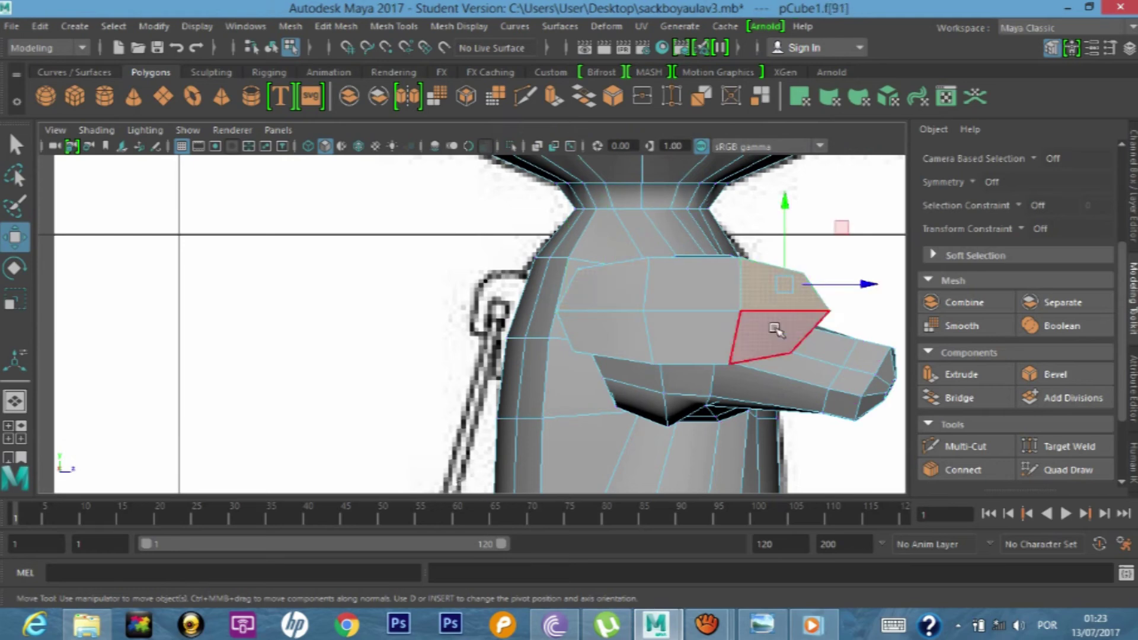
left_click(756, 325, "shift")
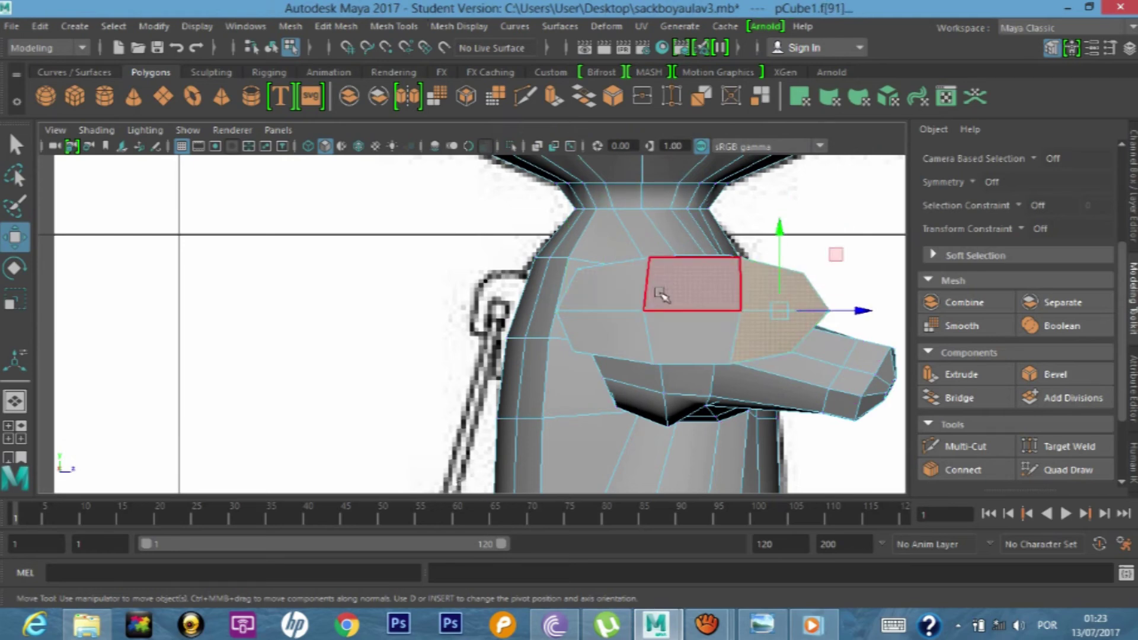
key("space")
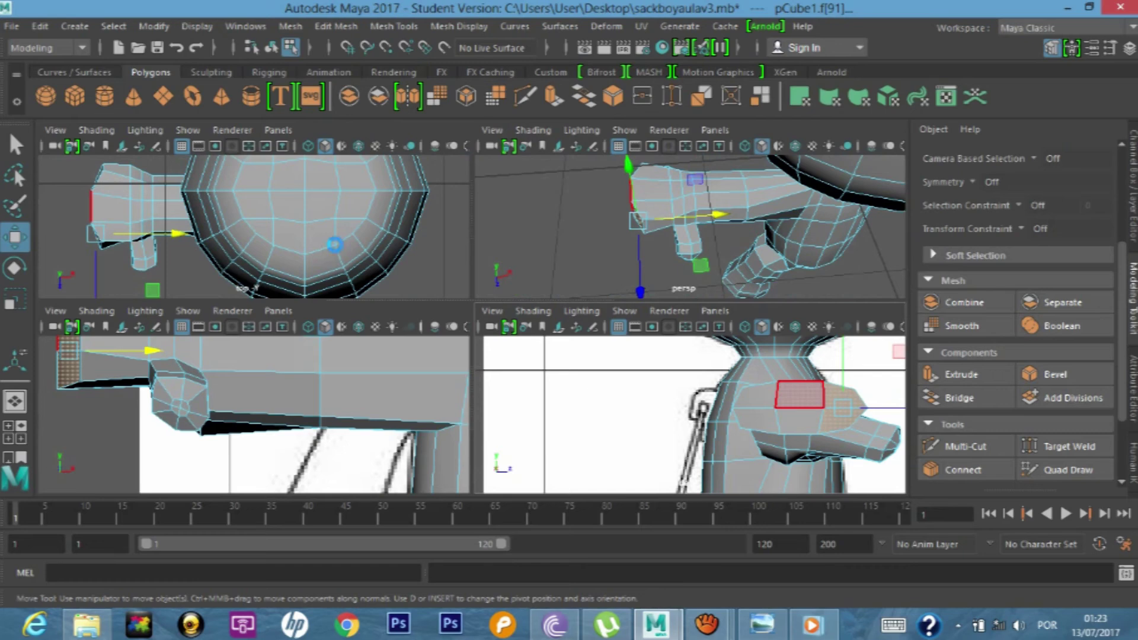
- Extrude the two arm faces outward to a Local Translate Z of 0.0319
key("ctrl+e")
left_click_drag(46, 254, 44, 256)
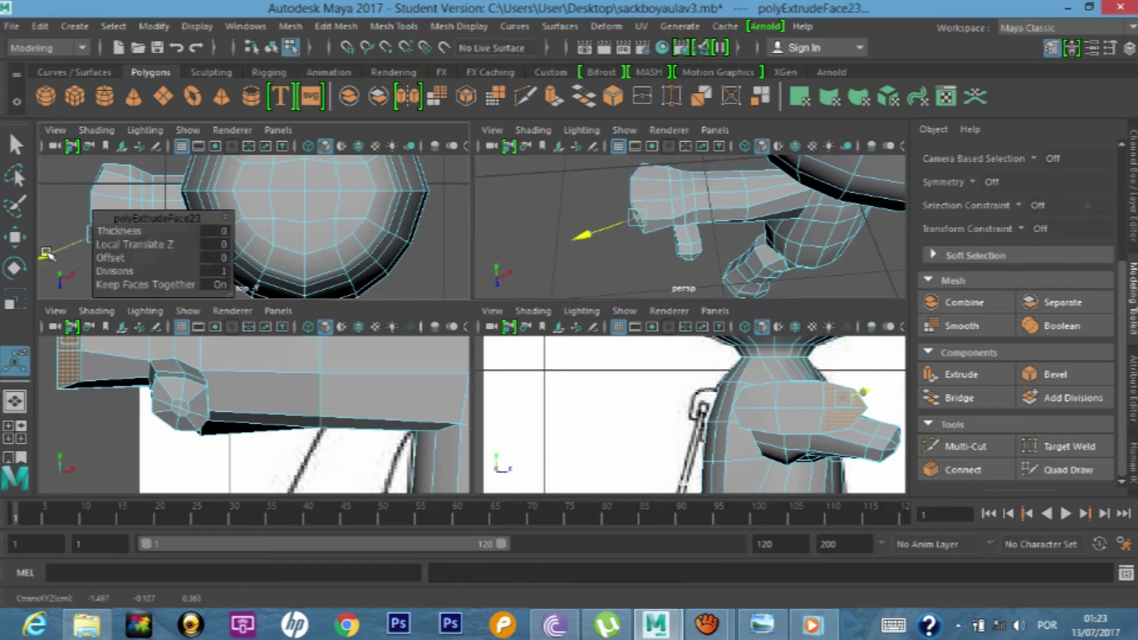
left_click_drag(165, 222, 281, 207)
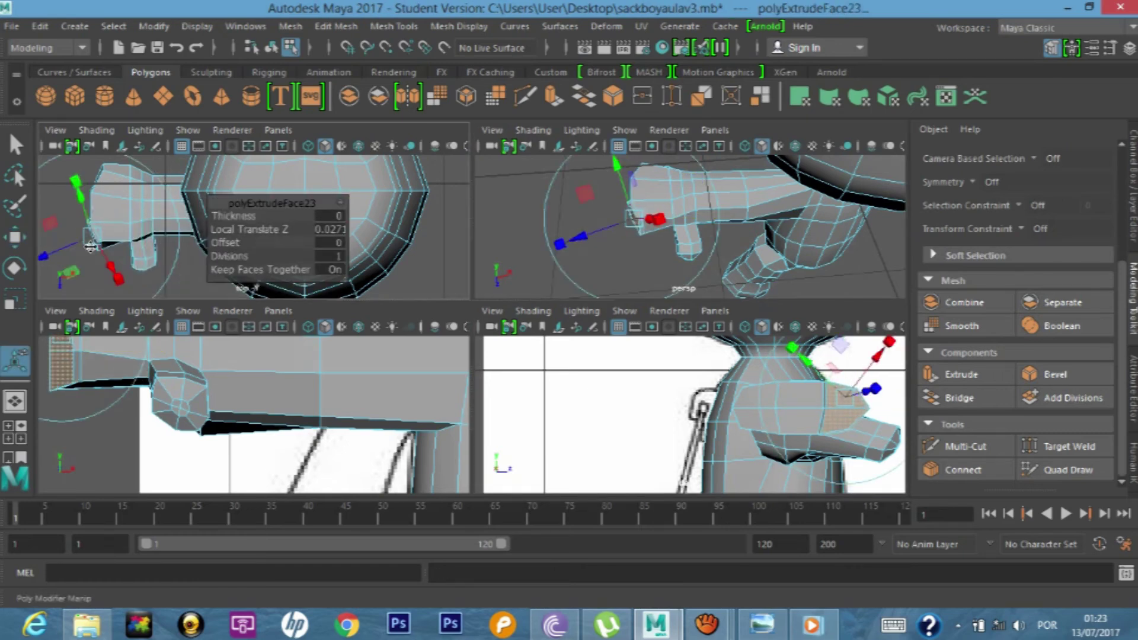
left_click_drag(46, 256, 50, 257)
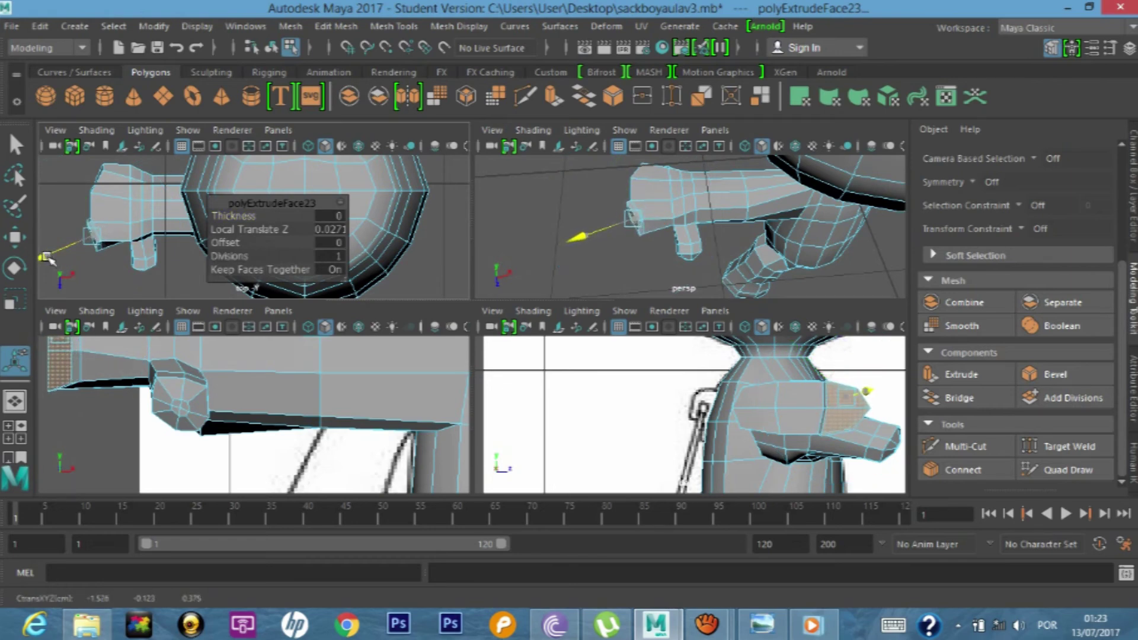
left_click_drag(49, 257, 46, 259)
key("space")
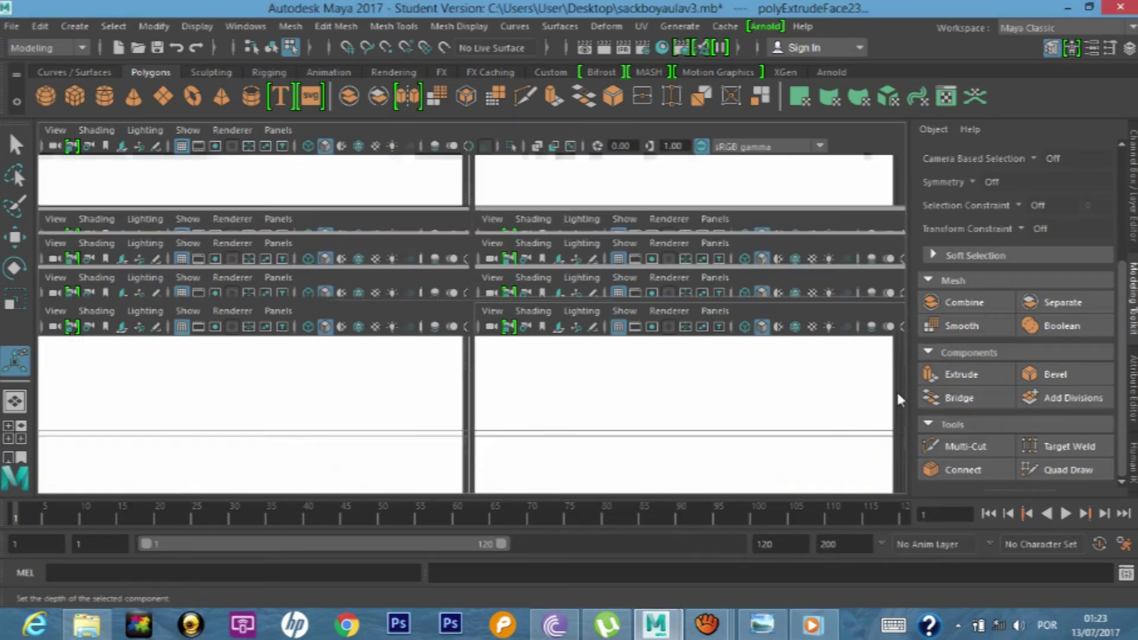
- Switch to vertex mode with the Move Tool and orbit to a side view of the arm
right_click(785, 306)
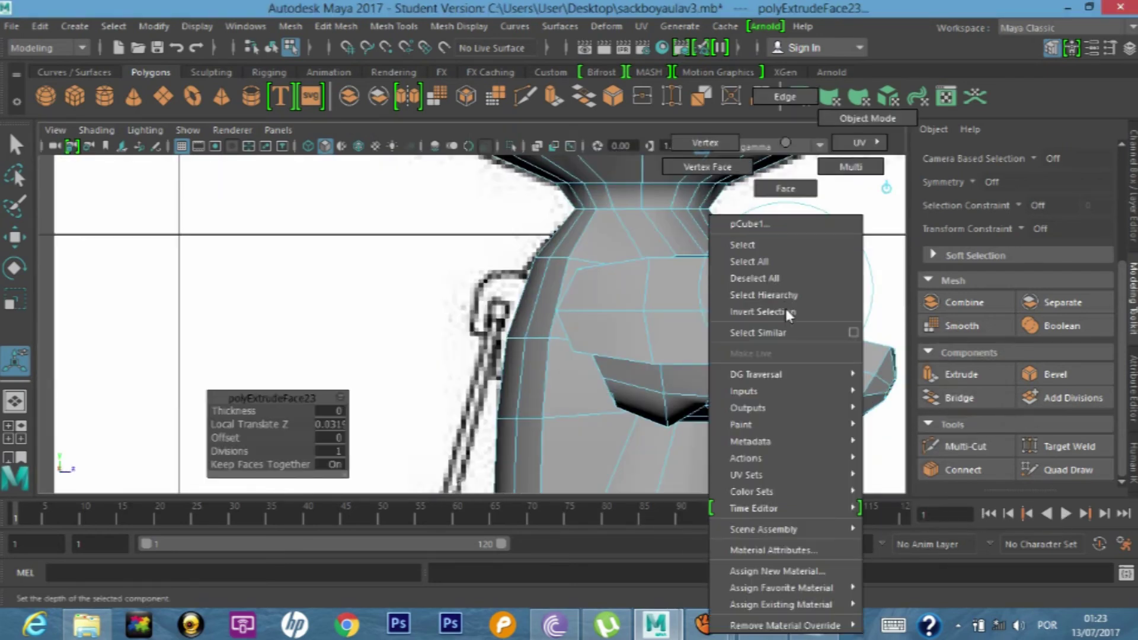
left_click(705, 143)
left_click(770, 255)
key("w")
mouse_move(771, 255)
left_mouse_down("alt")
mouse_move(400, 363)
mouse_move(412, 299)
left_mouse_up("alt")
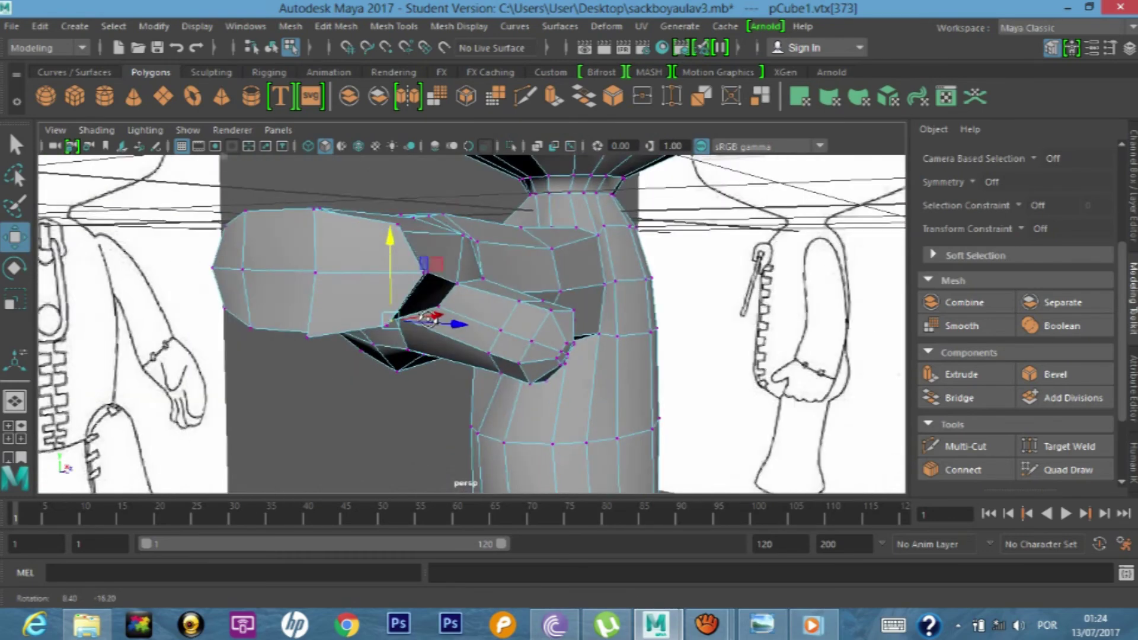
left_click_drag(412, 298, 437, 339, "alt")
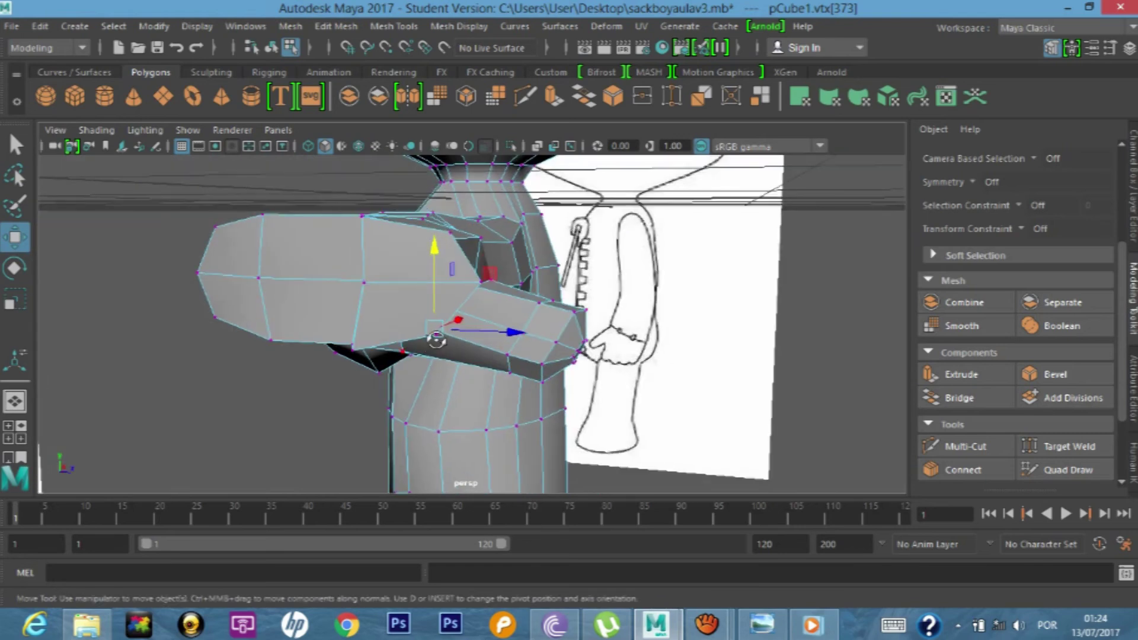
left_click(436, 335)
left_click_drag(382, 347, 432, 340, "alt")
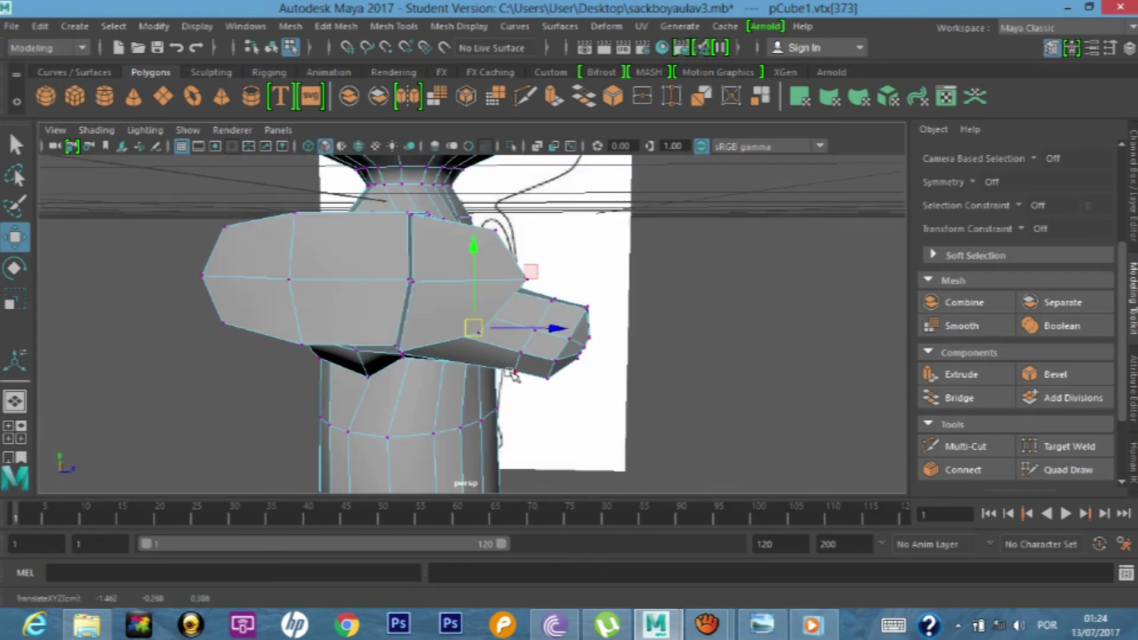
left_click_drag(511, 366, 508, 349, "alt")
- Zoom in and raise the vertex at the gap under the shoulder
left_click(490, 326)
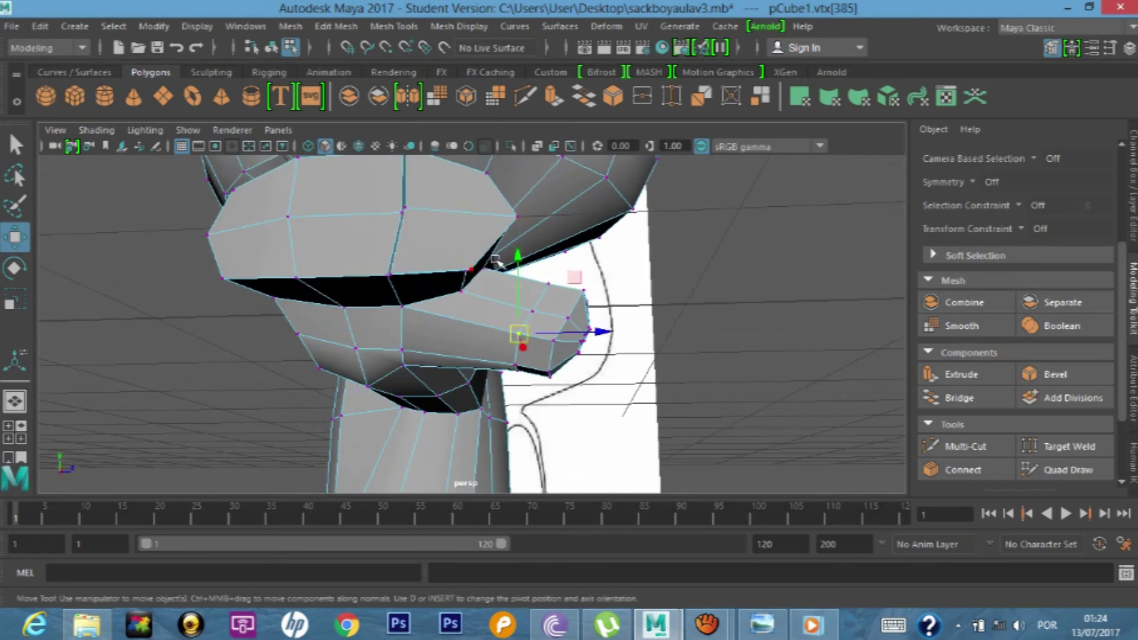
scroll(495, 261, "up", 2)
scroll(475, 257, "up", 2)
scroll(465, 257, "up", 3)
scroll(475, 320, "up", 2)
mouse_move(491, 326)
left_mouse_down("alt")
mouse_move(470, 283)
mouse_move(454, 295)
mouse_move(477, 314)
left_mouse_up("alt")
left_click(422, 317)
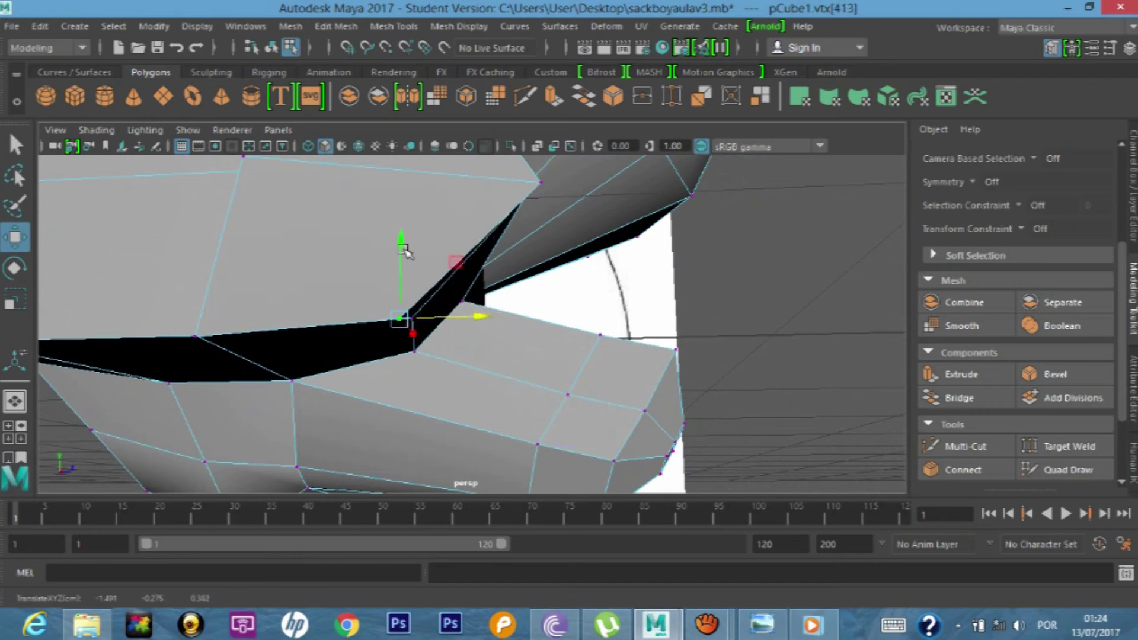
left_click_drag(402, 249, 399, 230)
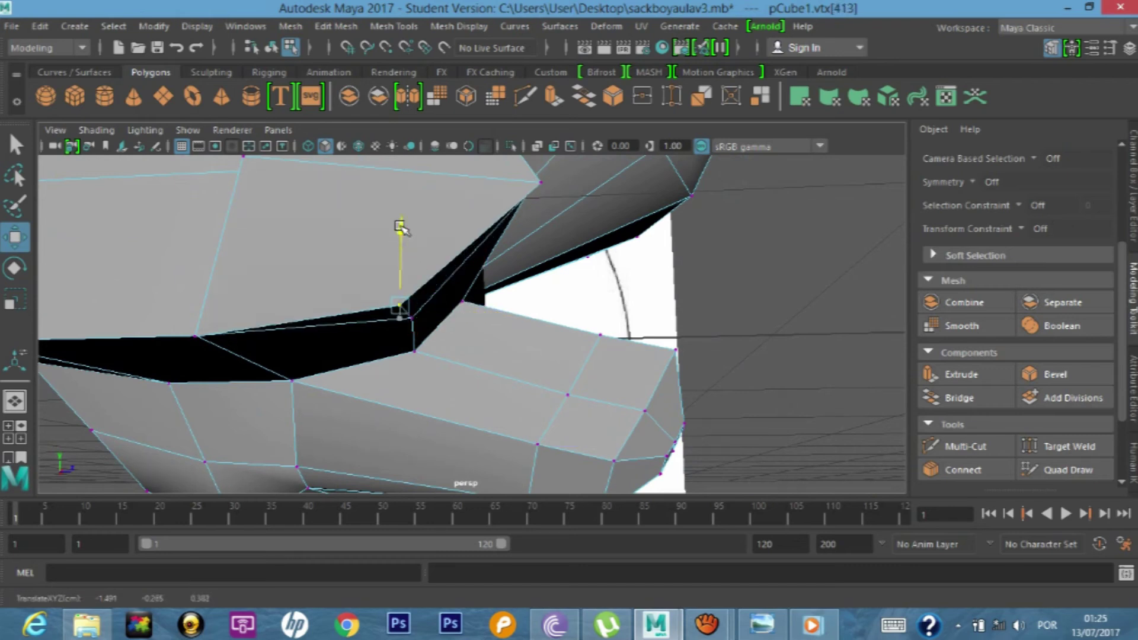
- Reposition the neighbouring seam vertex and nudge it slightly upward
left_click(198, 333)
mouse_move(315, 350)
left_mouse_down("alt")
mouse_move(314, 325)
mouse_move(309, 335)
mouse_move(358, 338)
mouse_move(350, 299)
left_mouse_up("alt")
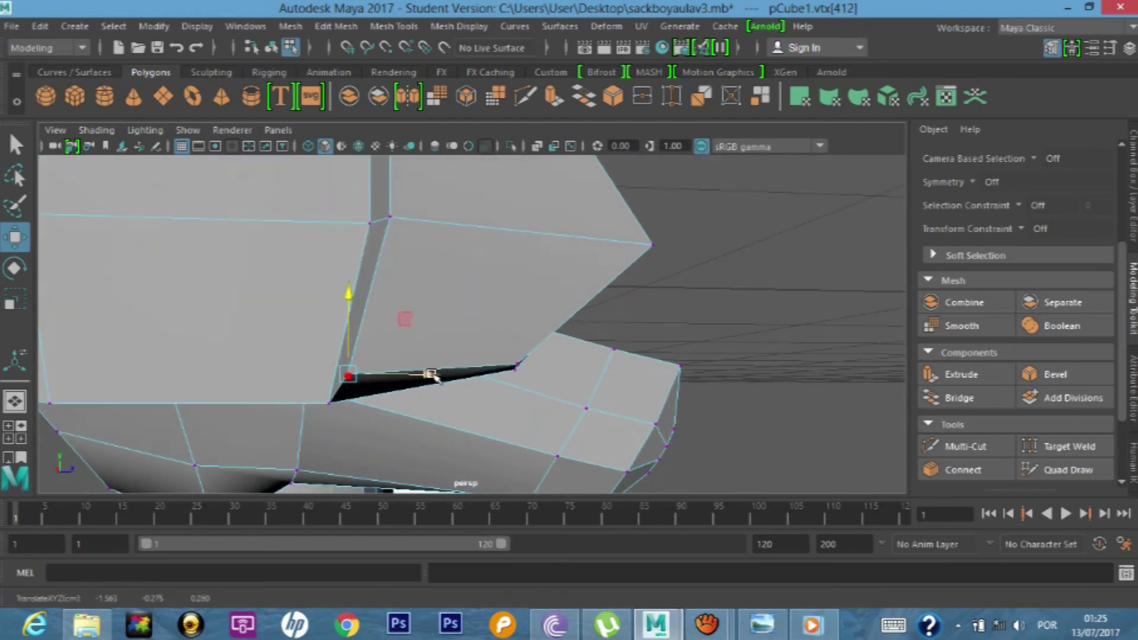
left_click_drag(433, 374, 458, 375)
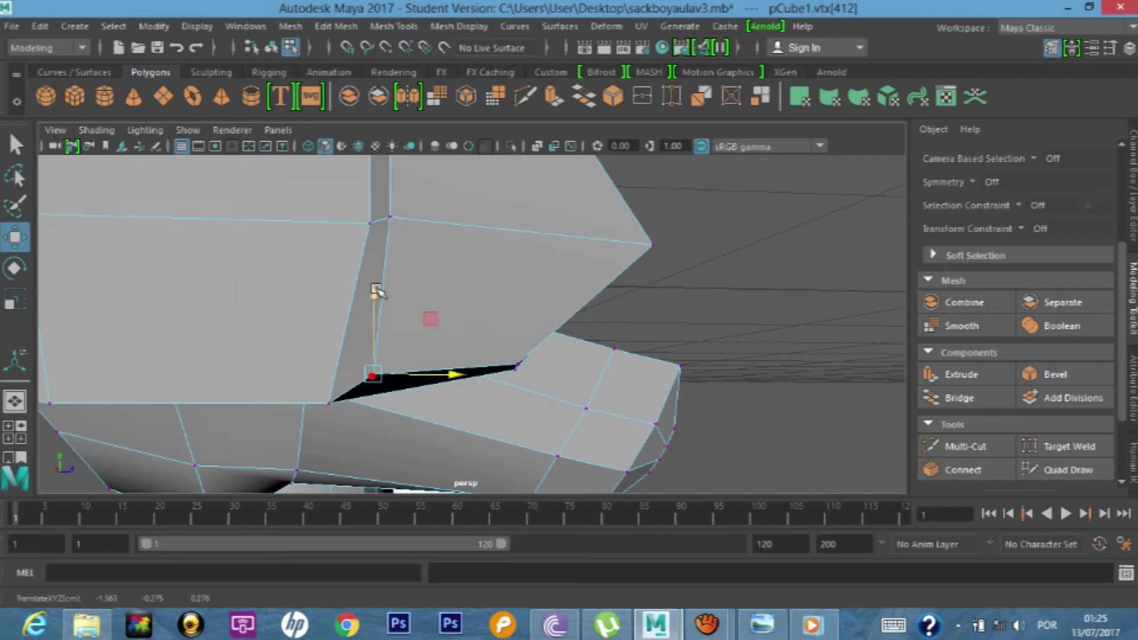
left_click_drag(376, 292, 376, 284)
scroll(454, 301, "down", 5)
scroll(437, 287, "up", 5)
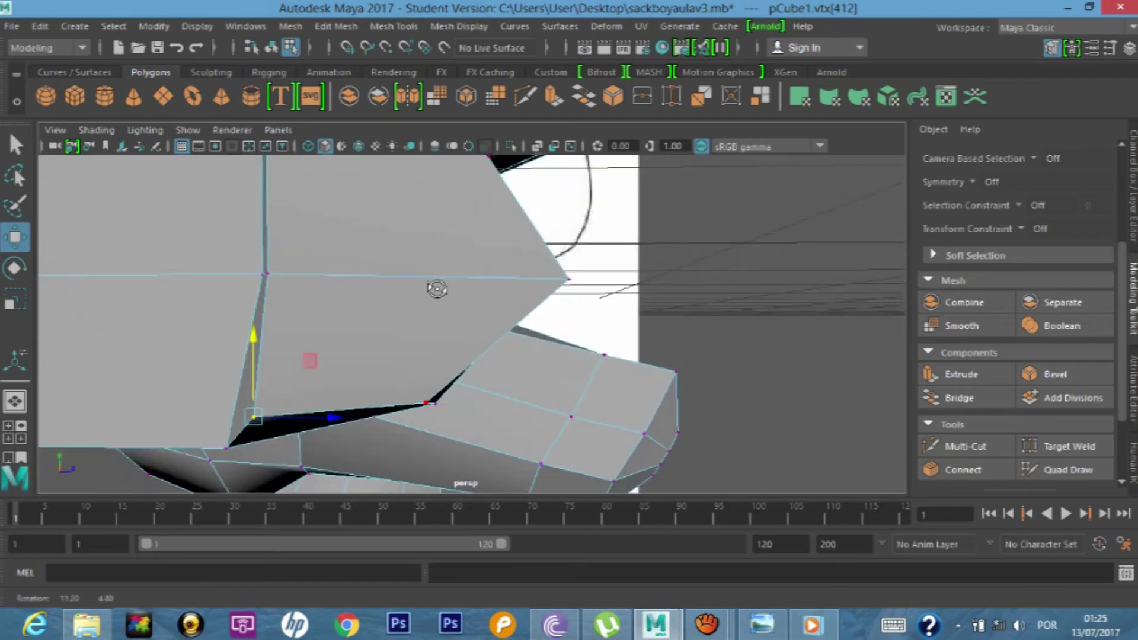
- Slide the vertical-edge vertex left and pull the pointed tip vertex inward
left_click(275, 305)
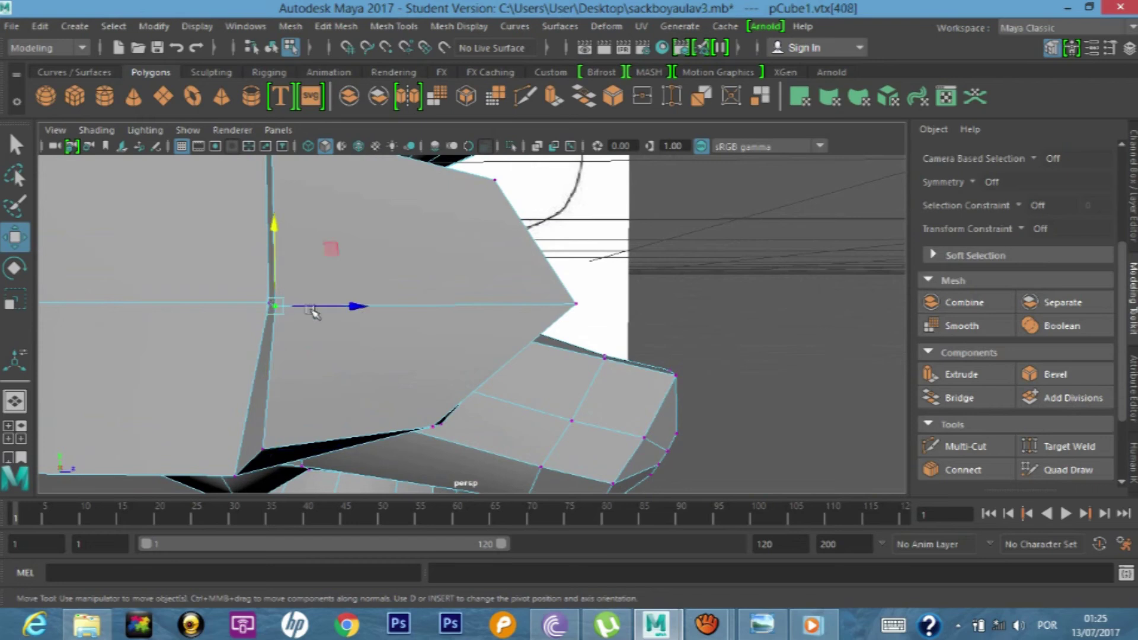
left_click_drag(356, 306, 332, 306)
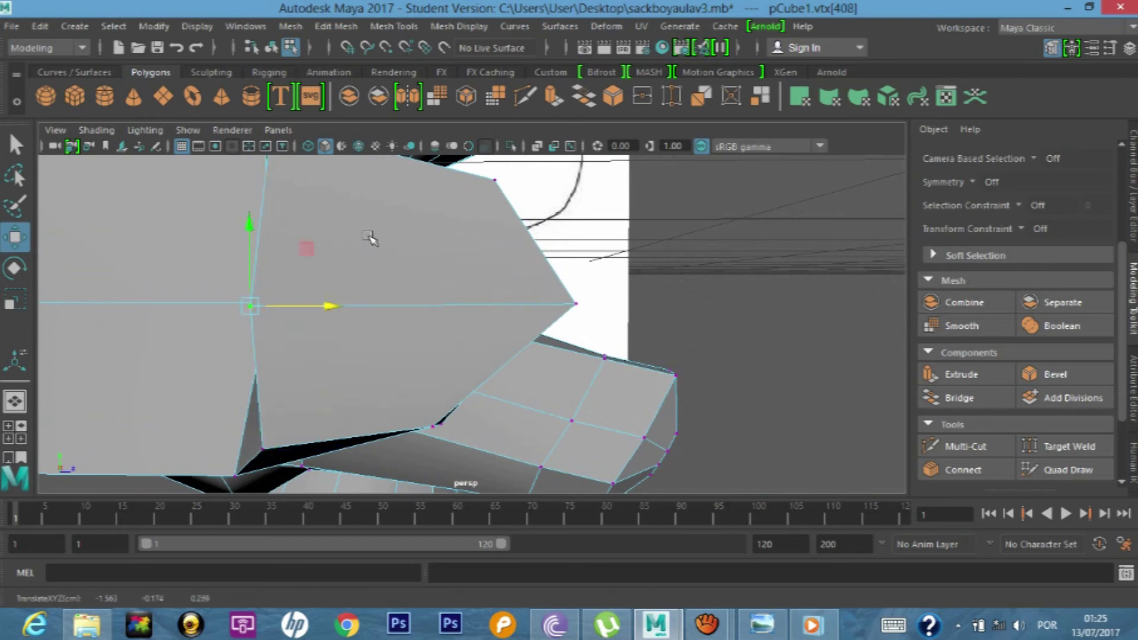
left_click(575, 303)
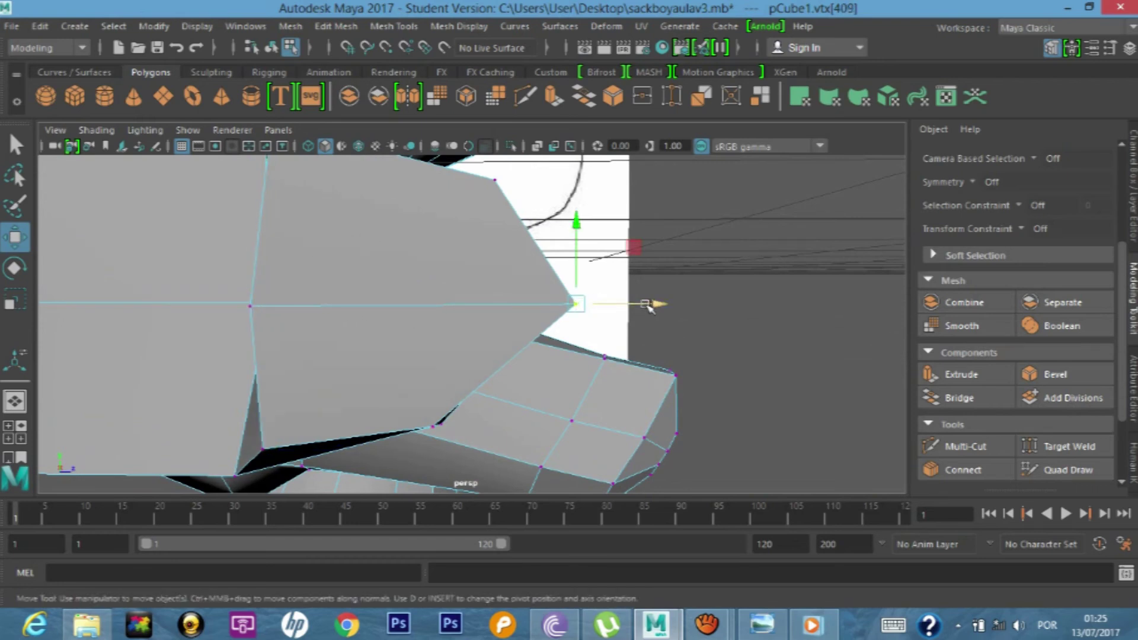
left_click_drag(648, 306, 622, 305)
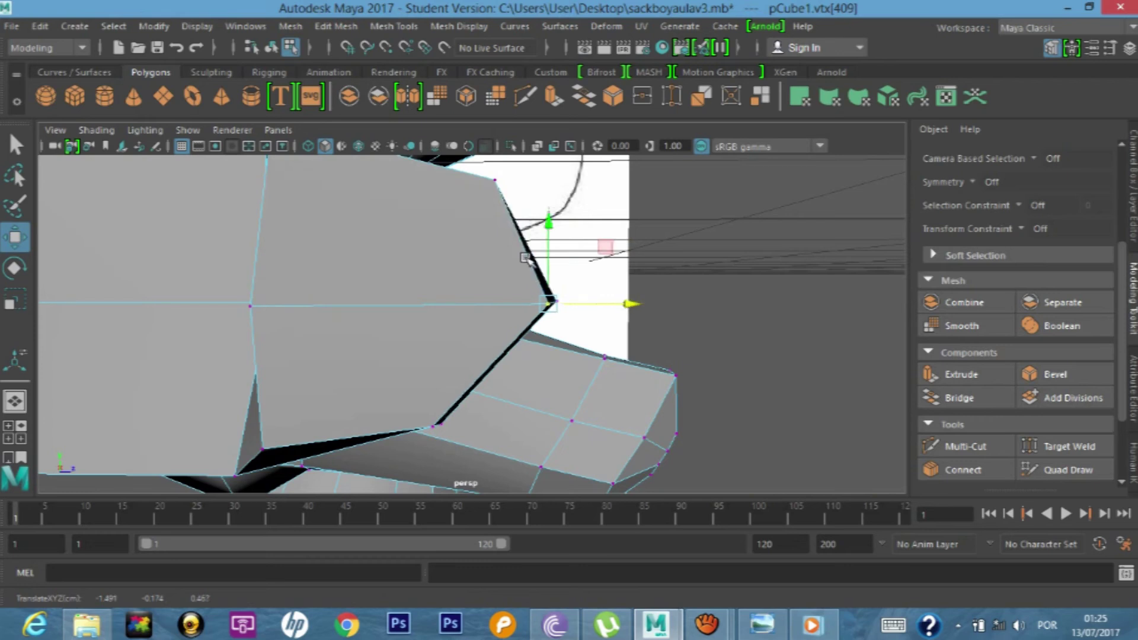
- Lower the vertex beside the neck, then return to the four-view layout
left_click_drag(457, 271, 332, 275, "alt")
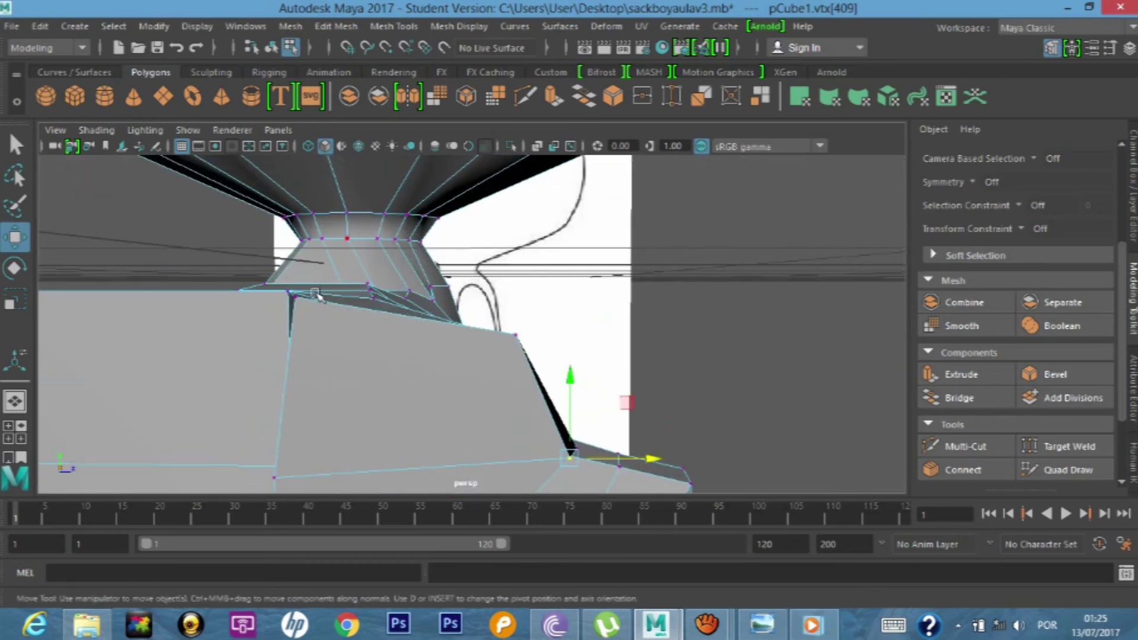
left_click(294, 294)
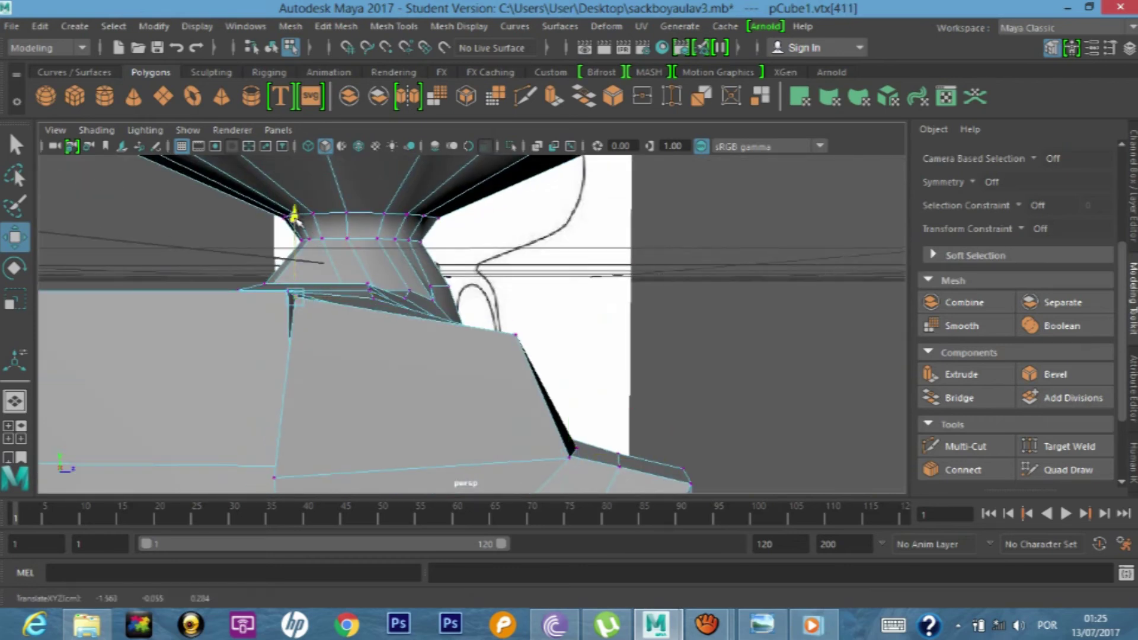
left_click_drag(296, 214, 301, 236)
mouse_move(432, 338)
left_mouse_down("alt")
mouse_move(372, 322)
mouse_move(347, 363)
mouse_move(360, 415)
mouse_move(400, 388)
left_mouse_up("alt")
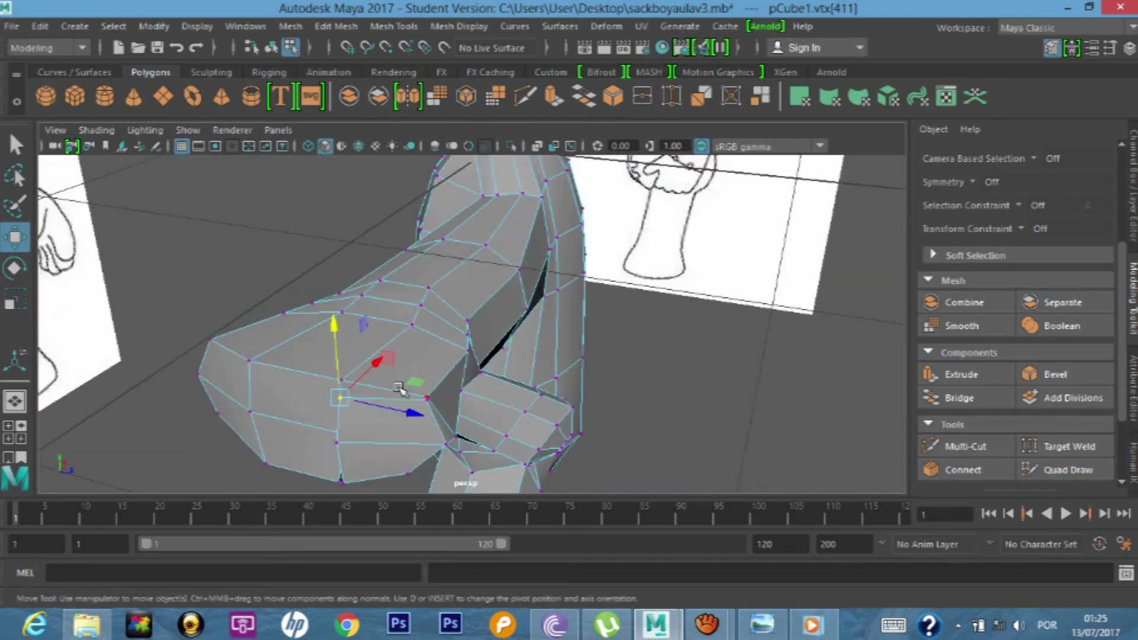
key("space")
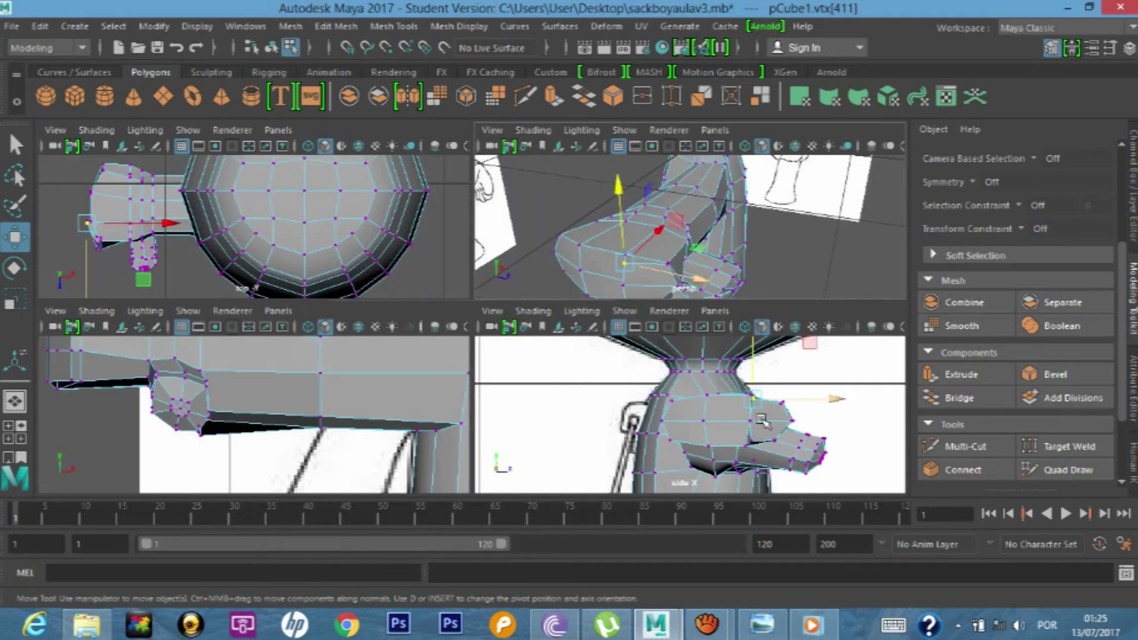
- In the maximised side view, select the hand's upper and lower front faces and extrude them
key("space")
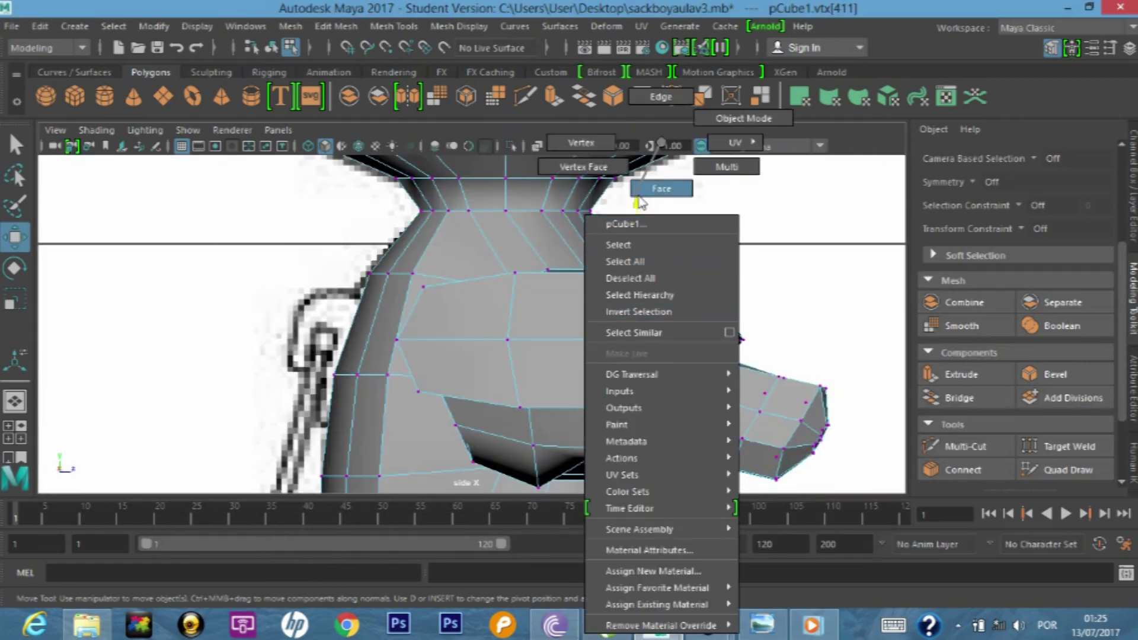
right_click_drag(662, 364, 643, 198)
left_click(675, 325)
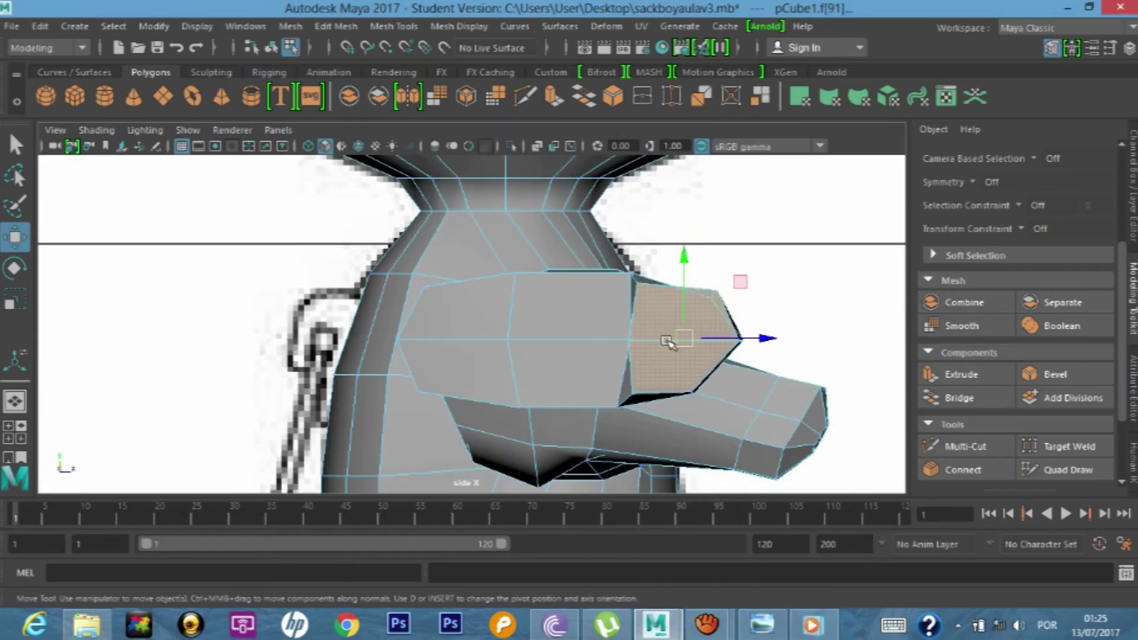
left_click(803, 284)
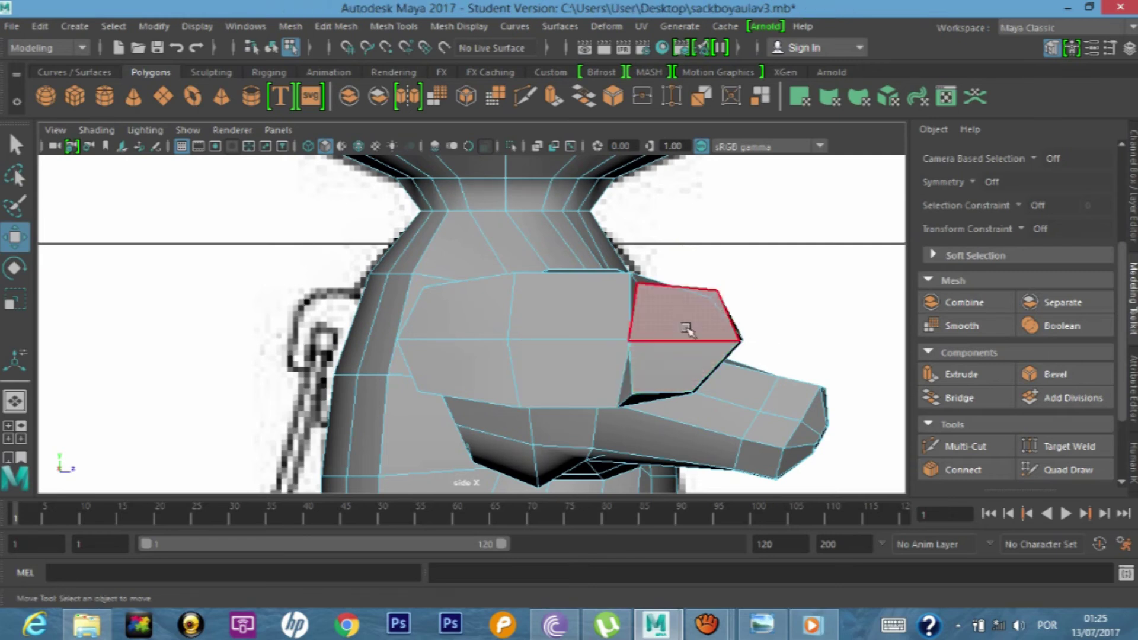
left_click(686, 326)
left_click(692, 368, "shift")
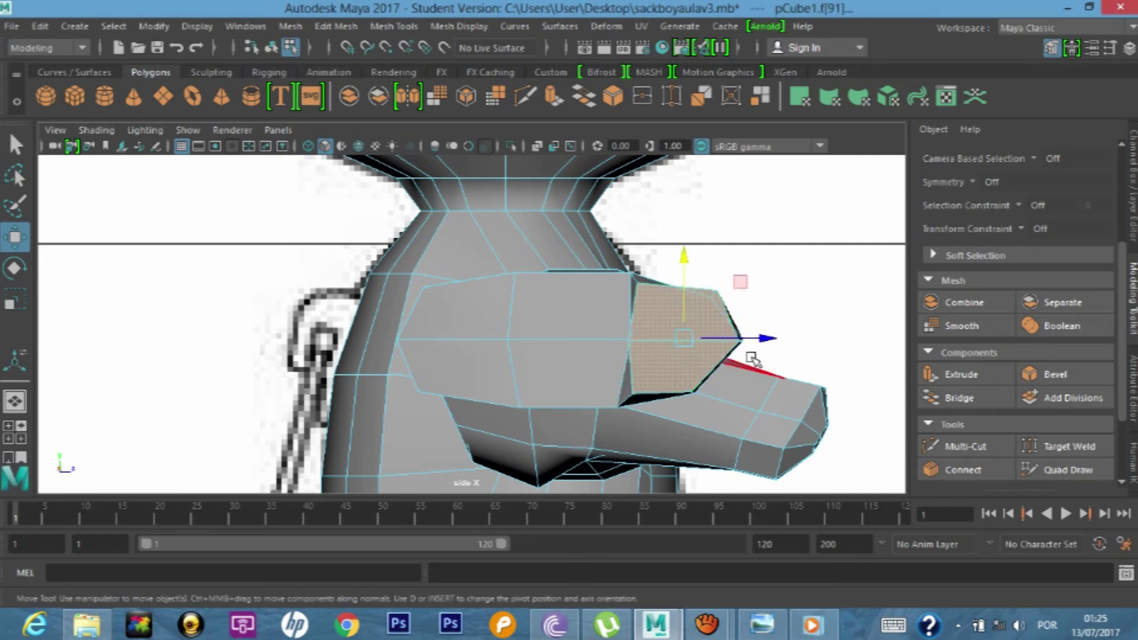
key("ctrl+e")
- In the top view, pull the extrusion outward, then extrude and pull another segment
key("space")
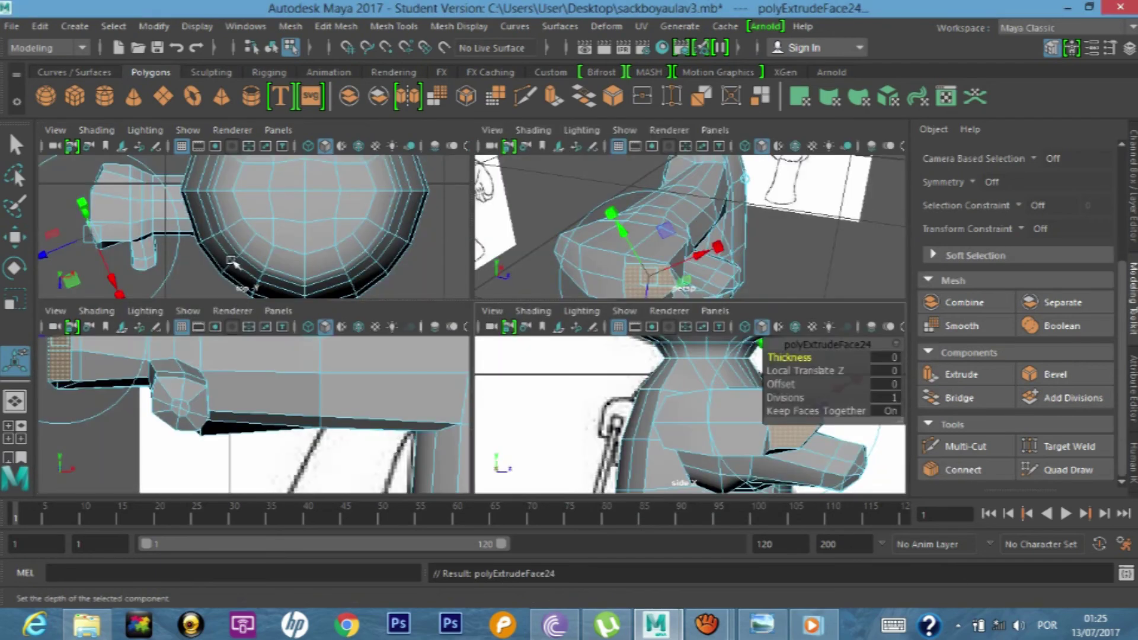
key("space")
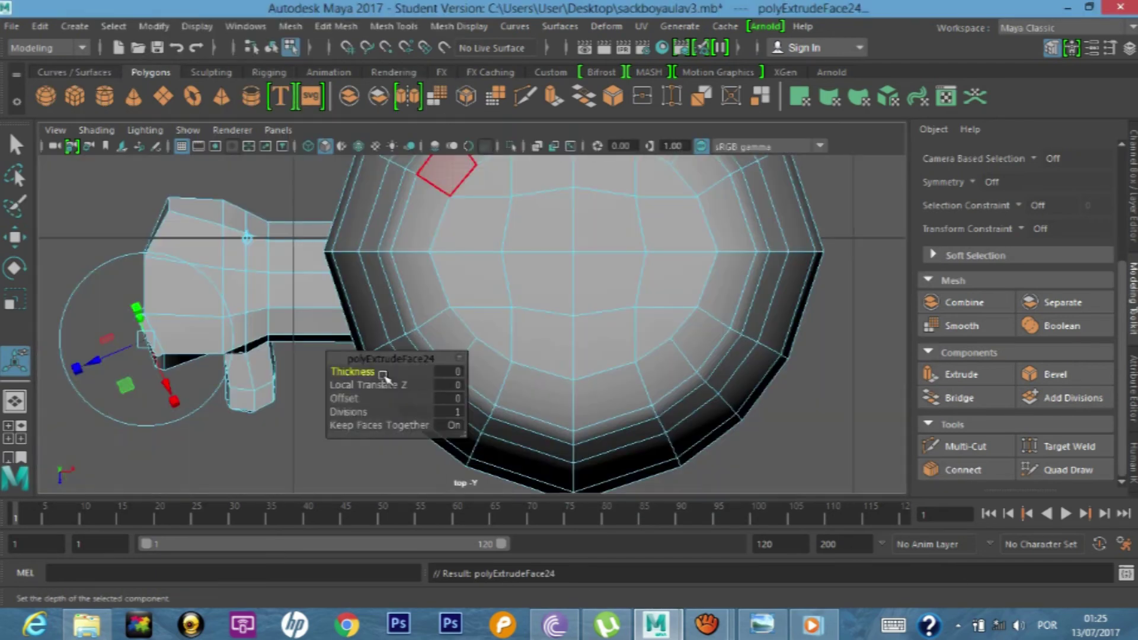
mouse_move(146, 350)
left_mouse_down()
mouse_move(50, 375)
mouse_move(70, 372)
left_mouse_up()
key("ctrl+e")
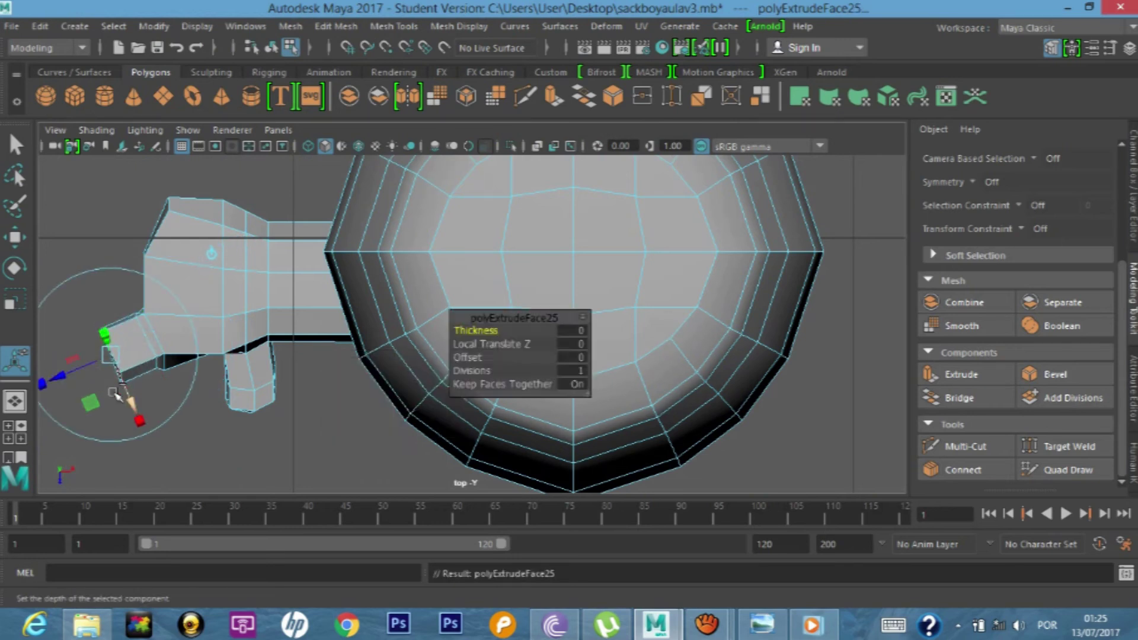
mouse_move(66, 376)
left_mouse_down()
mouse_move(18, 397)
mouse_move(68, 383)
left_mouse_up()
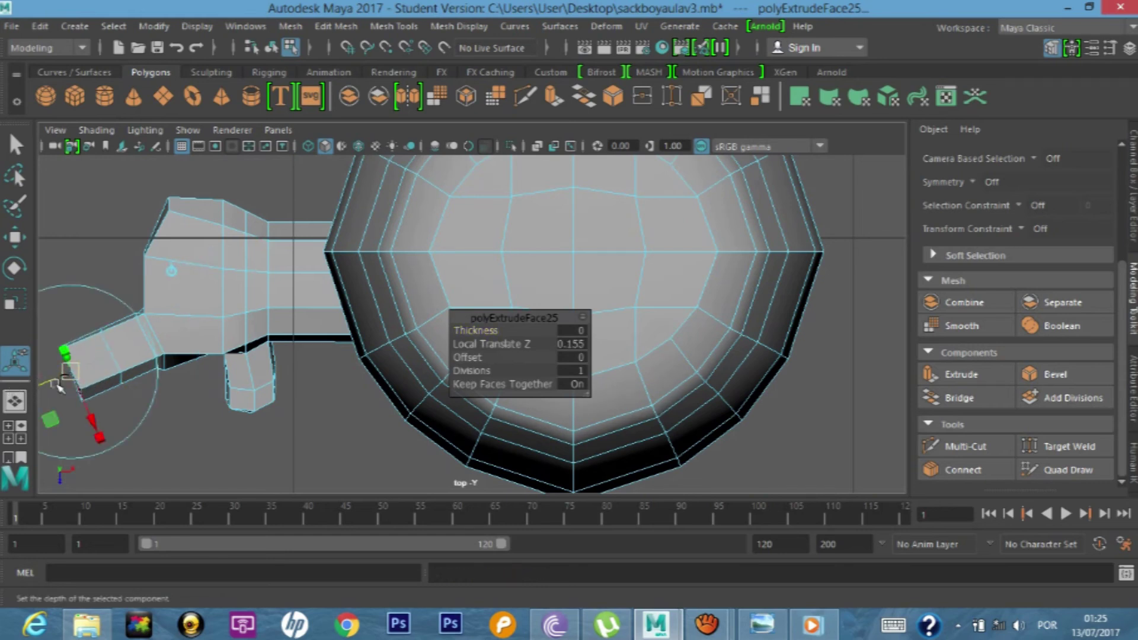
- Add two more short extrusions at the arm's end, lengthening each along its axis
key("ctrl+e")
scroll(74, 398, "down", 5)
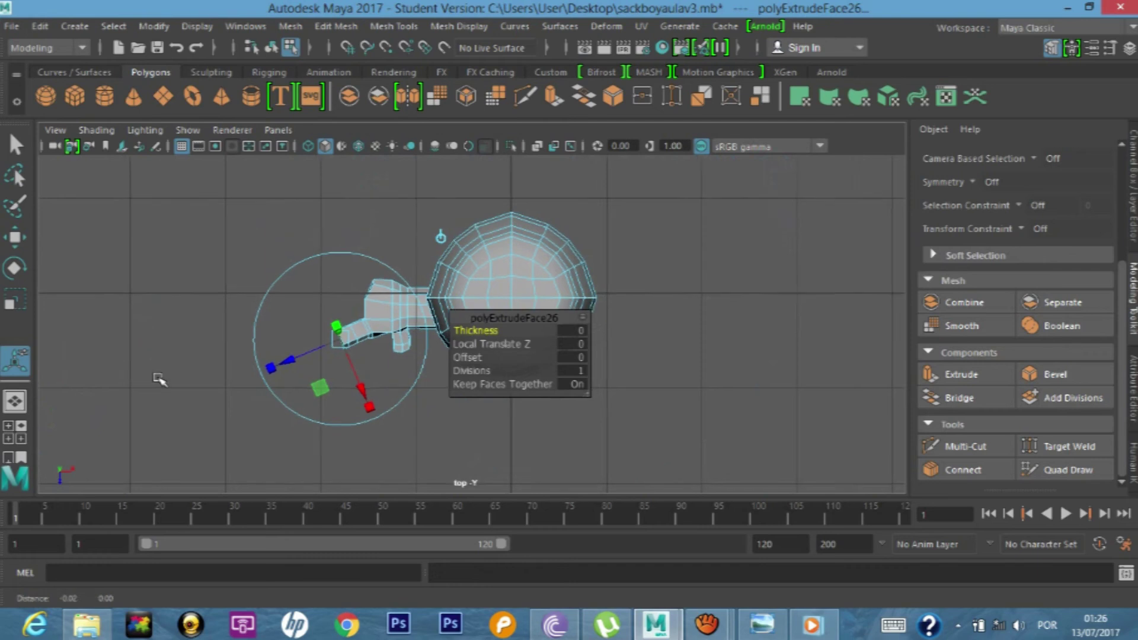
scroll(178, 379, "up", 3)
left_click_drag(244, 367, 254, 365)
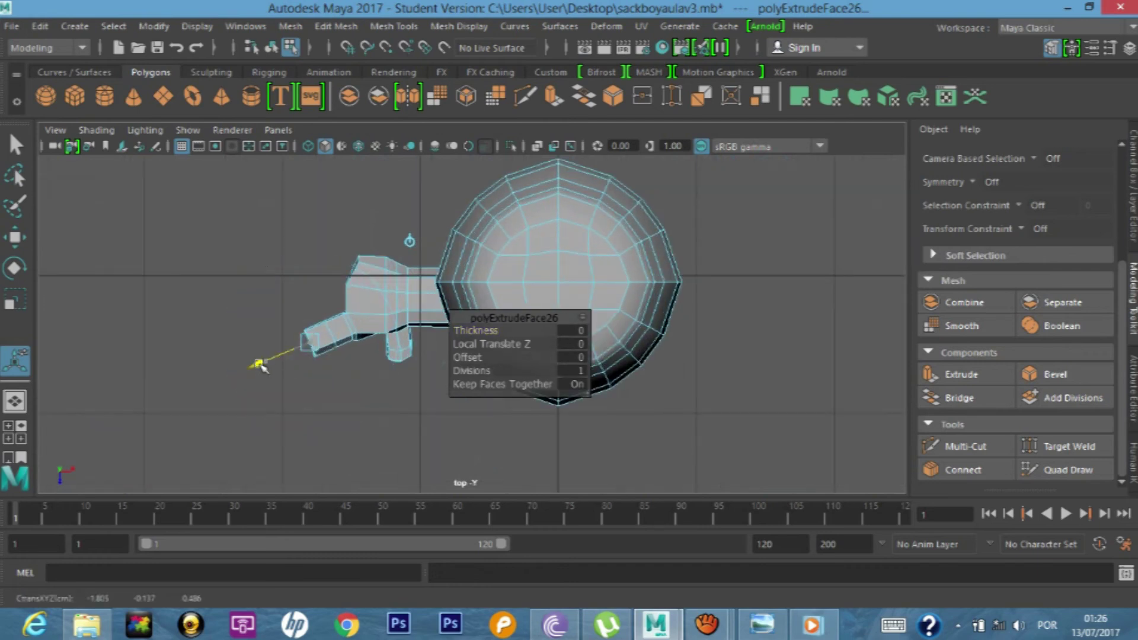
scroll(263, 340, "up", 2)
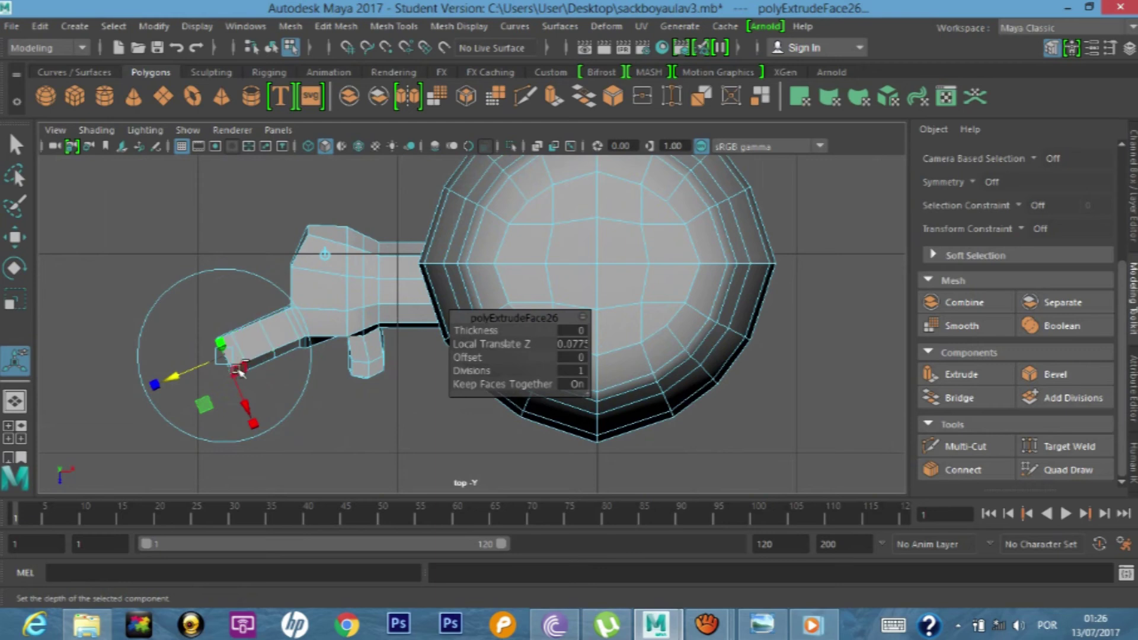
key("ctrl+e")
left_click_drag(175, 379, 169, 377)
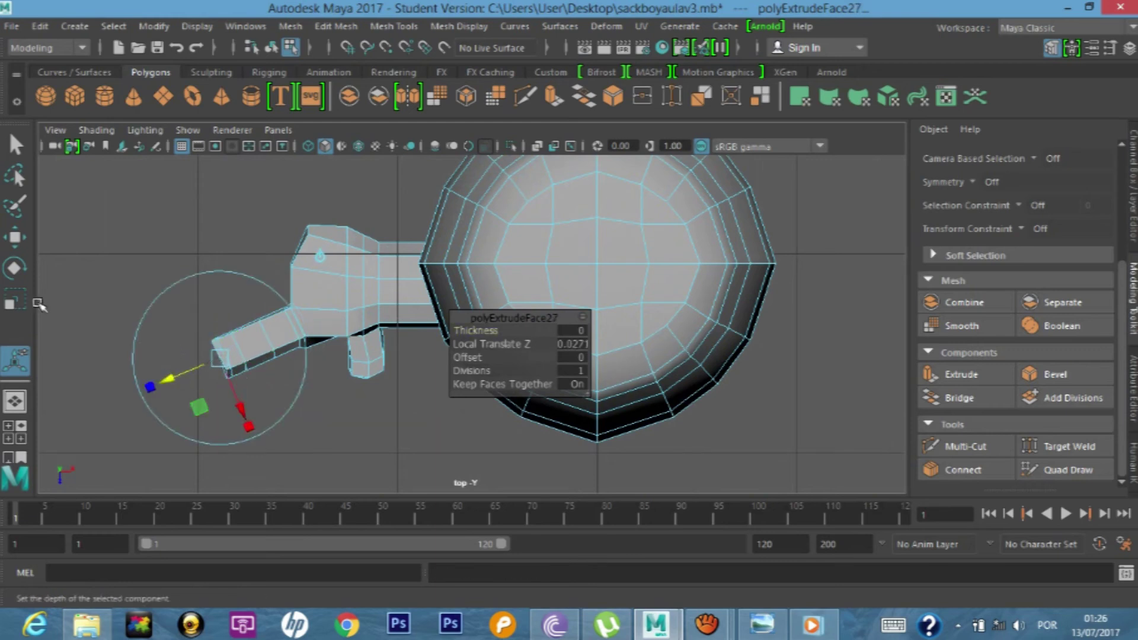
left_click(14, 237)
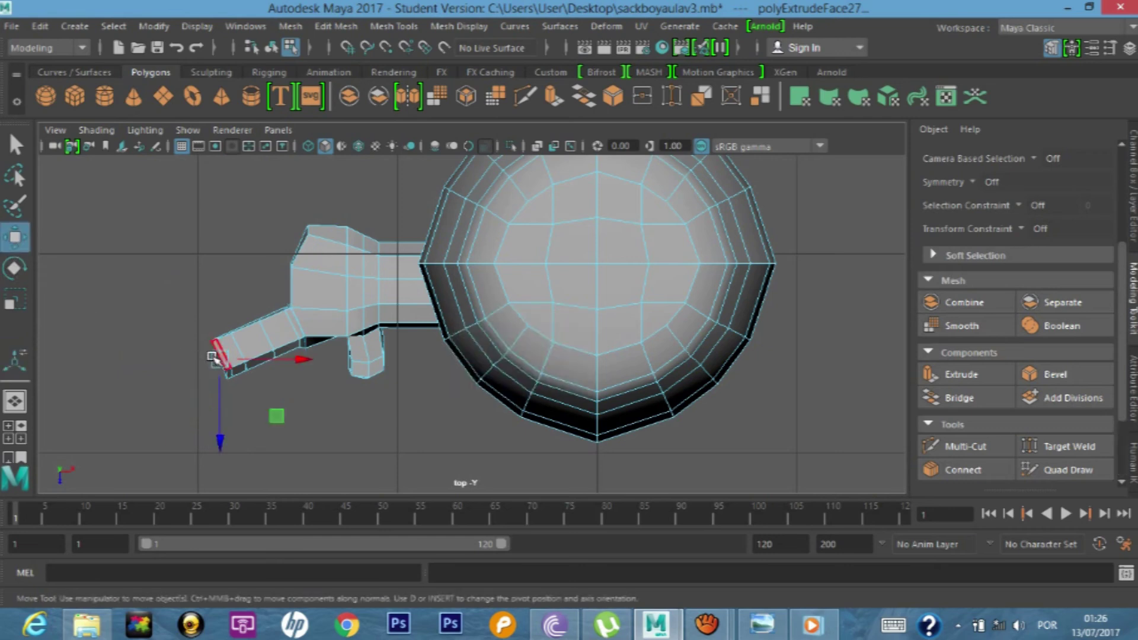
- Scale the tip face down to taper the finger-like end
left_click(12, 301)
left_click_drag(219, 361, 199, 363)
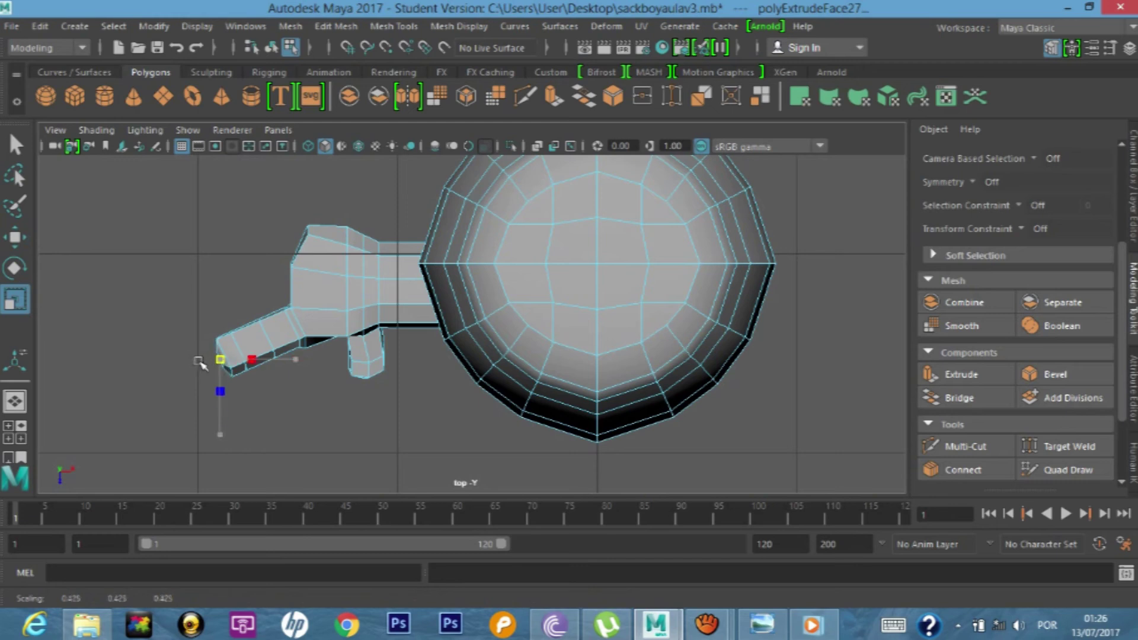
scroll(194, 362, "up", 1)
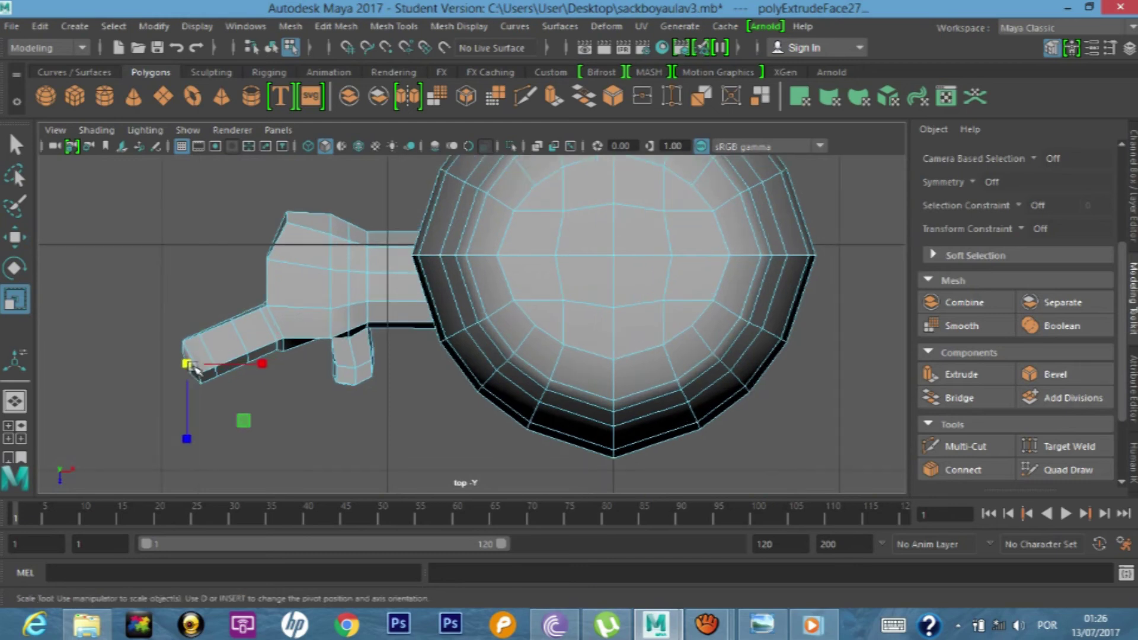
scroll(195, 368, "up", 1)
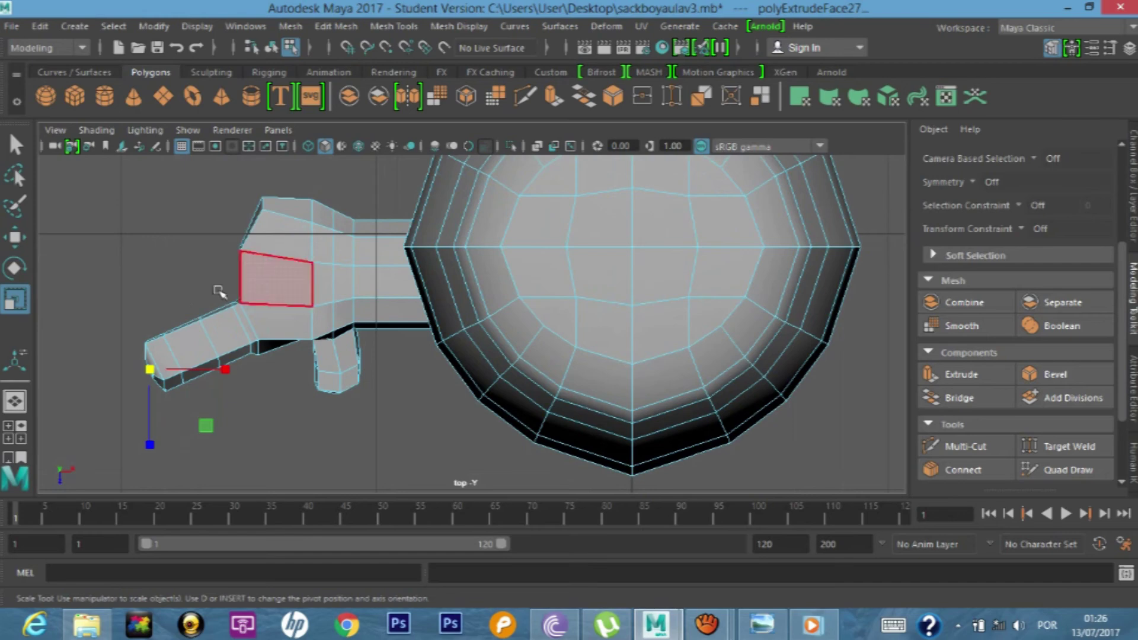
key("space")
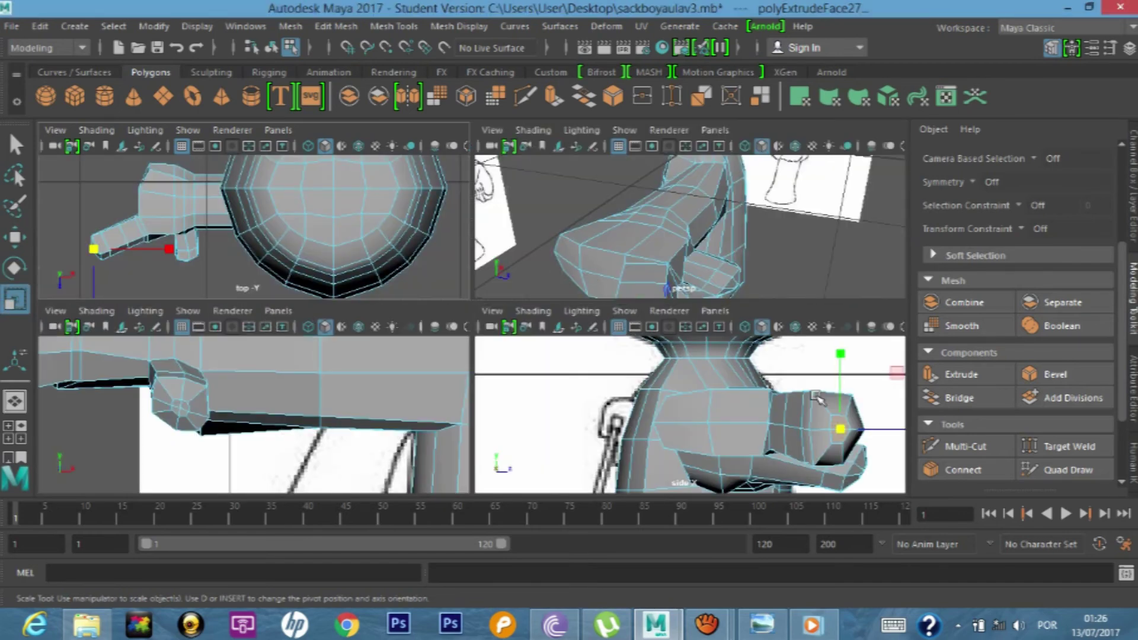
left_click_drag(838, 431, 840, 427)
- Extrude a side face of the hand outward with Local Translate Z about 0.04
left_click(729, 419)
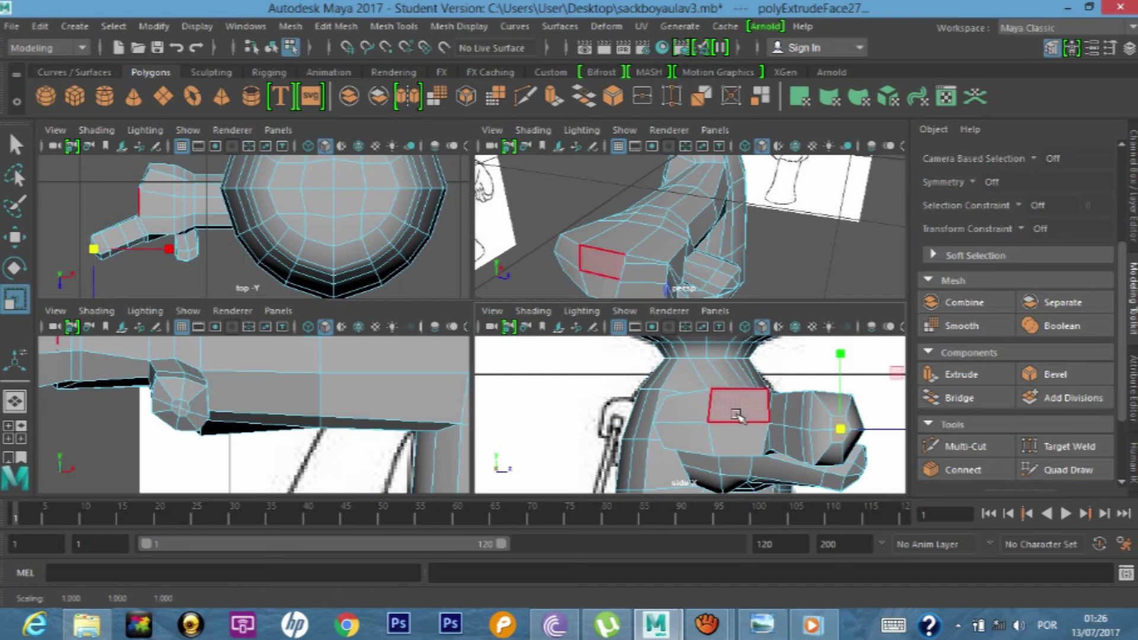
left_click(738, 412)
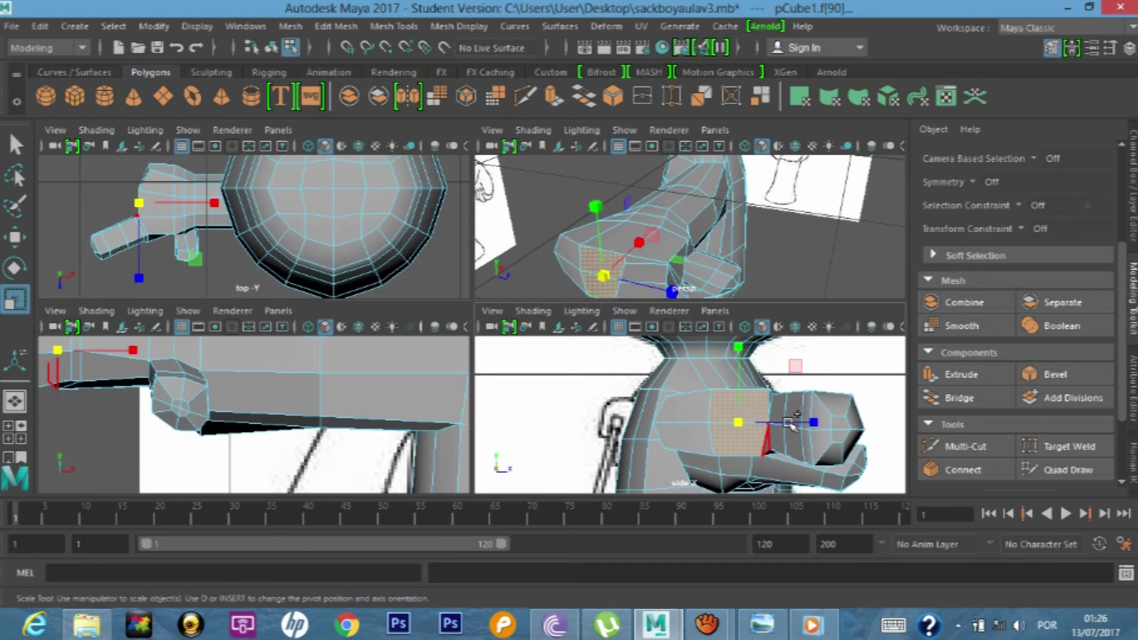
key("ctrl+e")
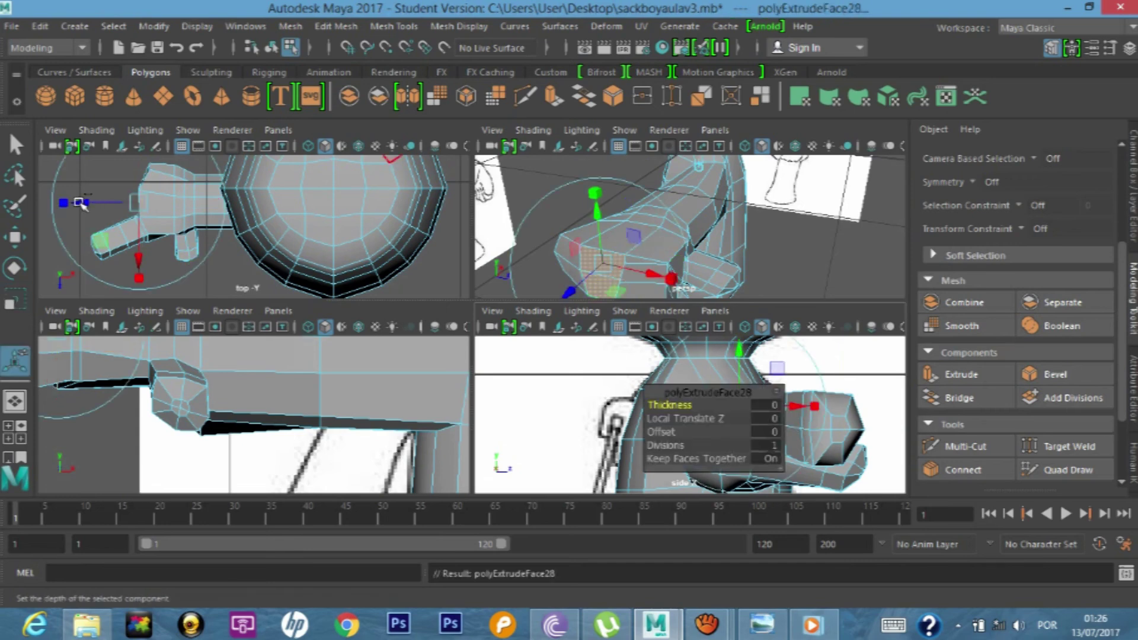
left_click(83, 204)
left_click_drag(83, 204, 72, 205)
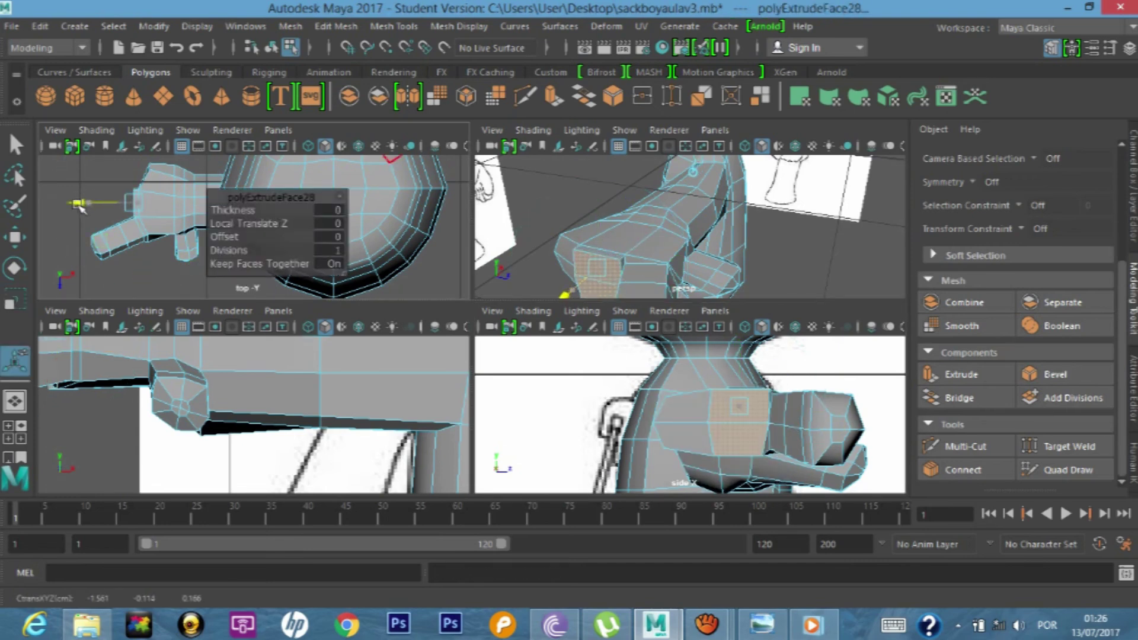
key("space")
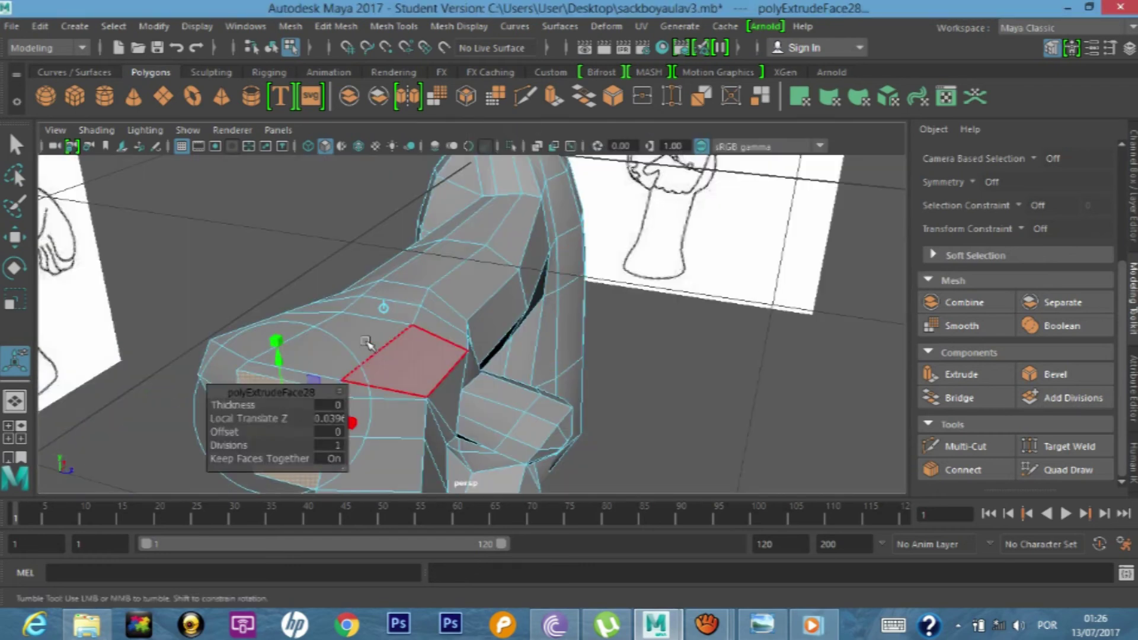
left_click_drag(380, 352, 432, 308, "alt")
- Lower two vertices on the arm's top edge and shift them slightly sideways
mouse_move(377, 142)
right_mouse_down()
mouse_move(328, 191)
mouse_move(297, 145)
right_mouse_up()
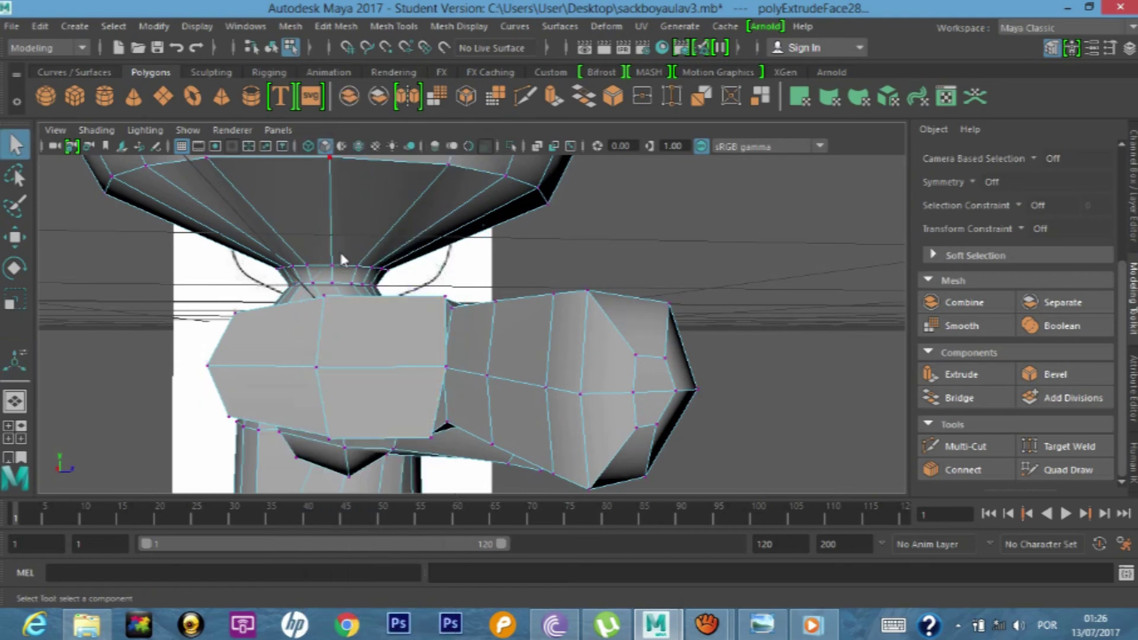
left_click_drag(332, 330, 411, 342, "alt")
left_click(405, 356)
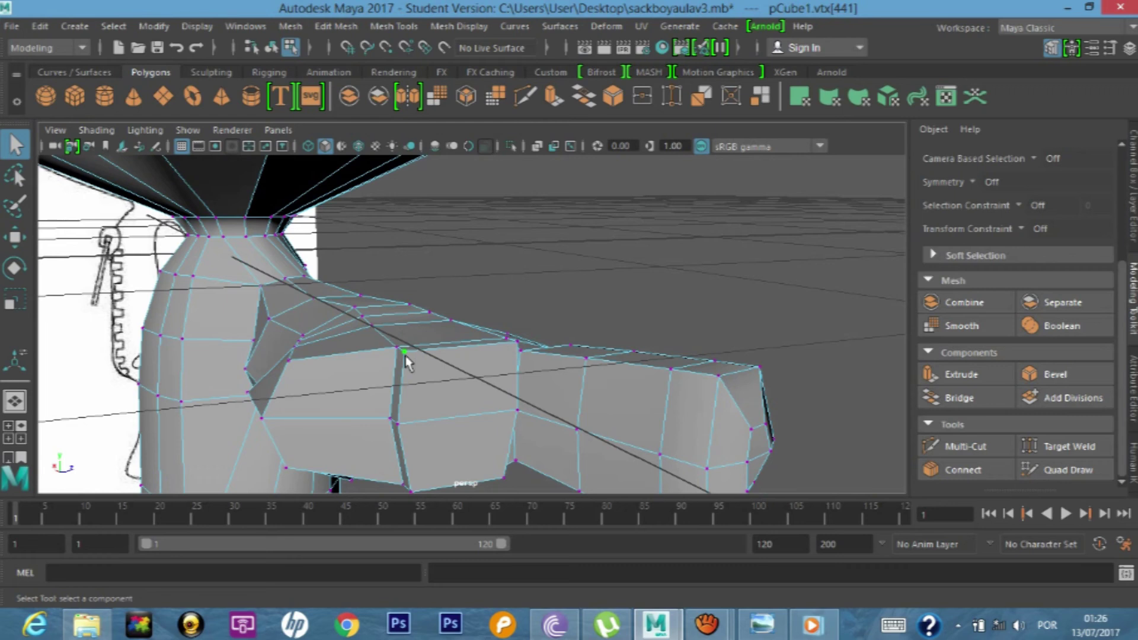
left_click(18, 237)
left_click_drag(413, 277, 415, 294)
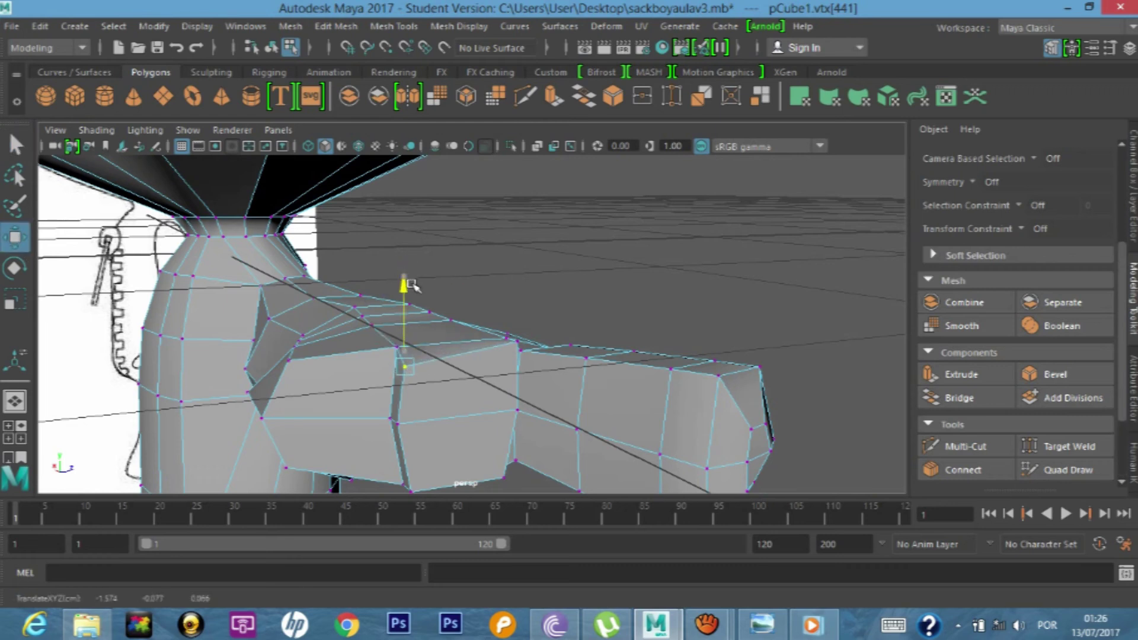
left_click_drag(487, 360, 496, 361)
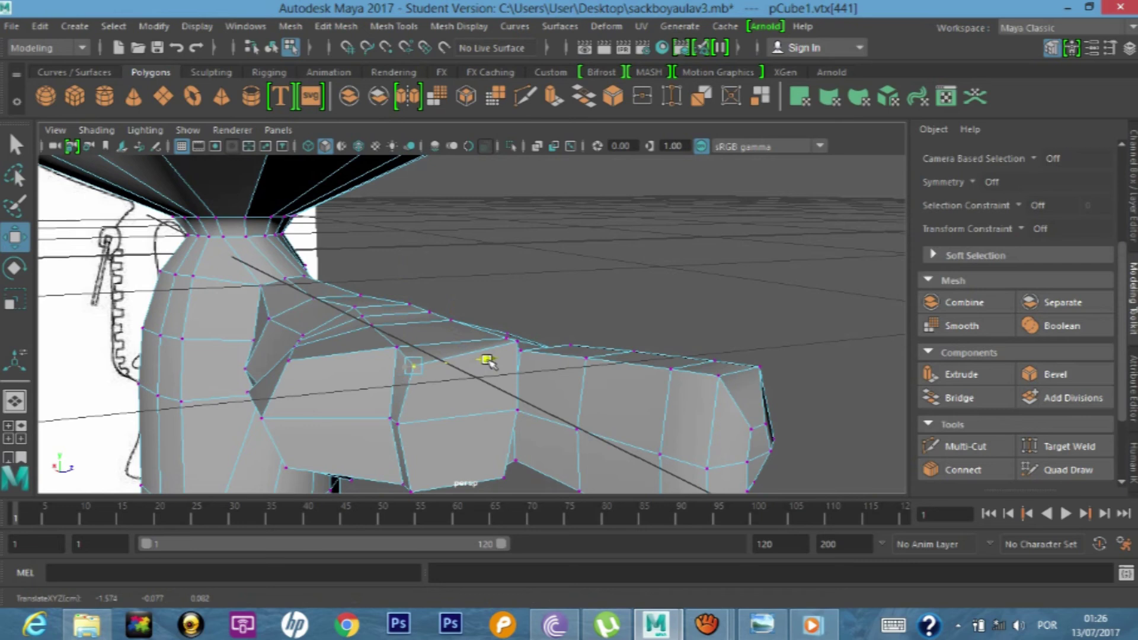
left_click(517, 341)
left_click_drag(519, 262, 519, 273)
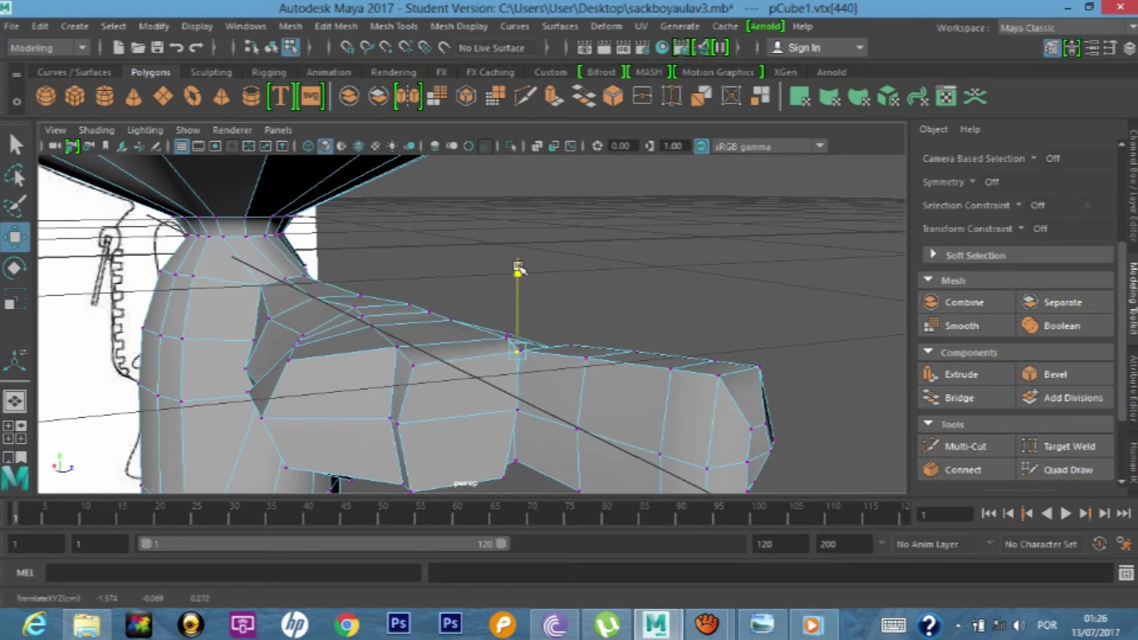
left_click_drag(578, 349, 559, 350)
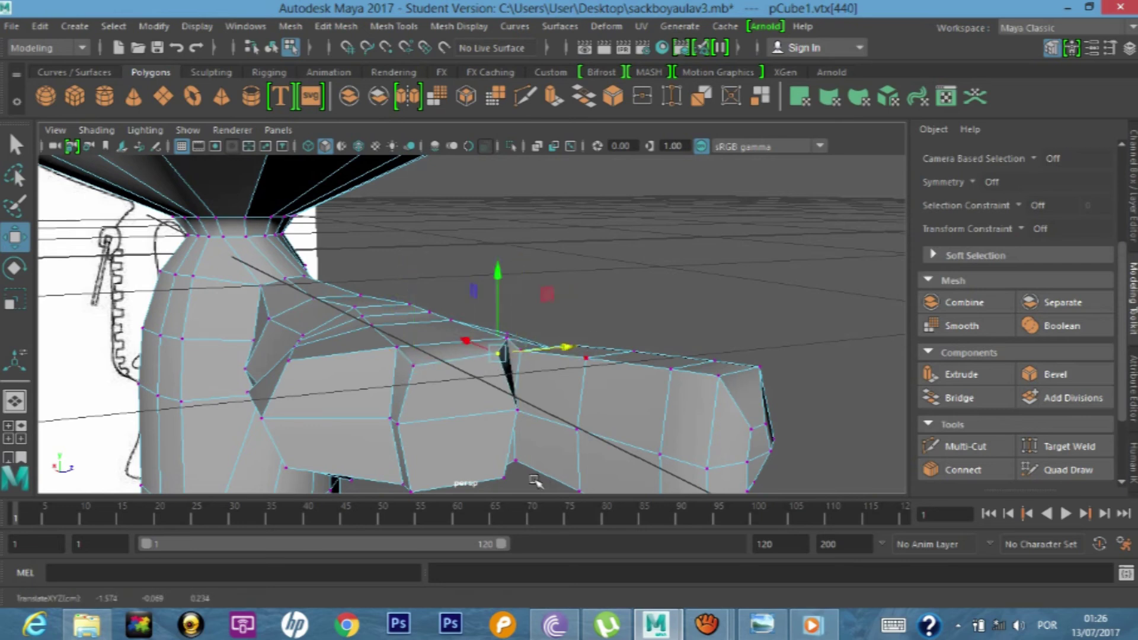
- Nudge two bottom-edge vertices into place, then select face f[90] at the hand's end
left_click(506, 476)
left_click_drag(508, 395, 508, 391)
left_click_drag(570, 466, 564, 468)
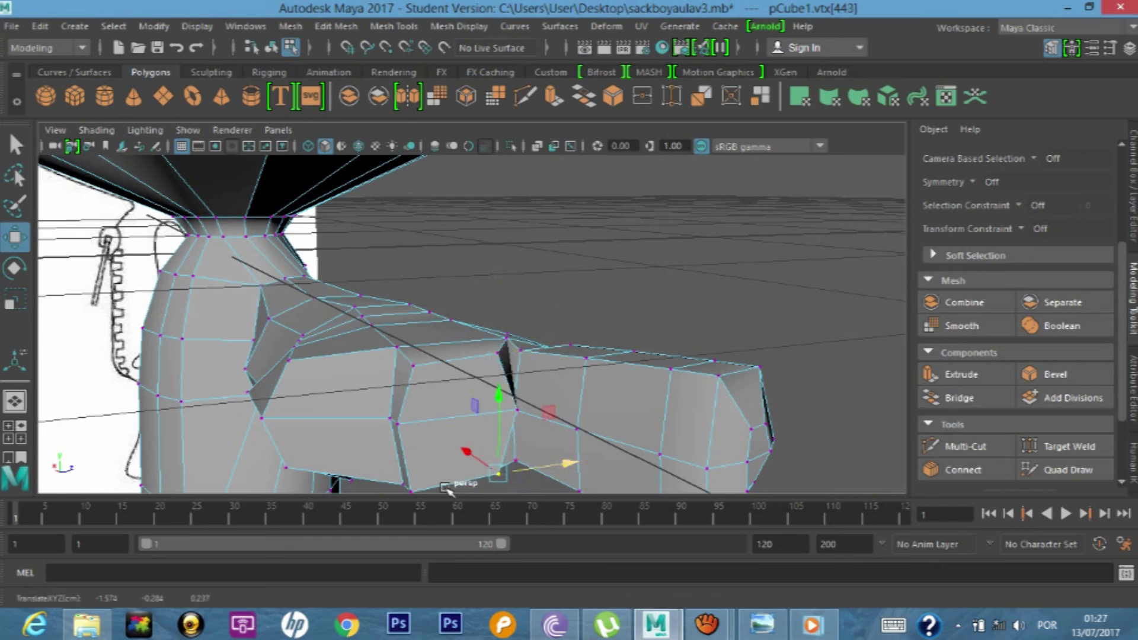
left_click(412, 488)
left_click_drag(489, 486, 492, 484)
left_click_drag(415, 410, 414, 407)
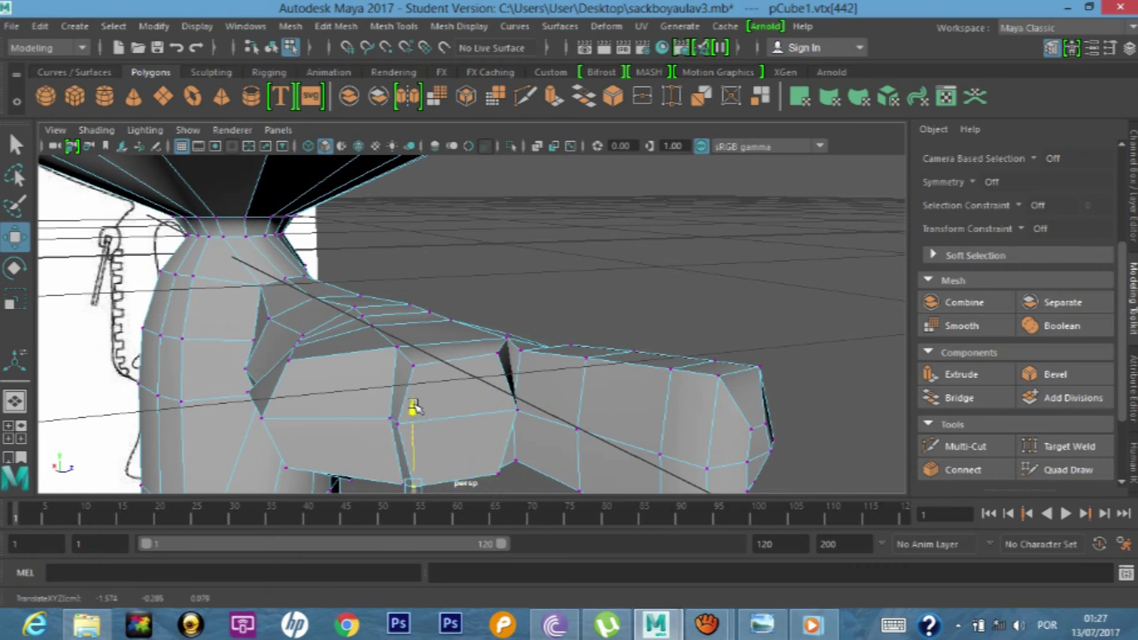
right_click_drag(464, 448, 461, 177)
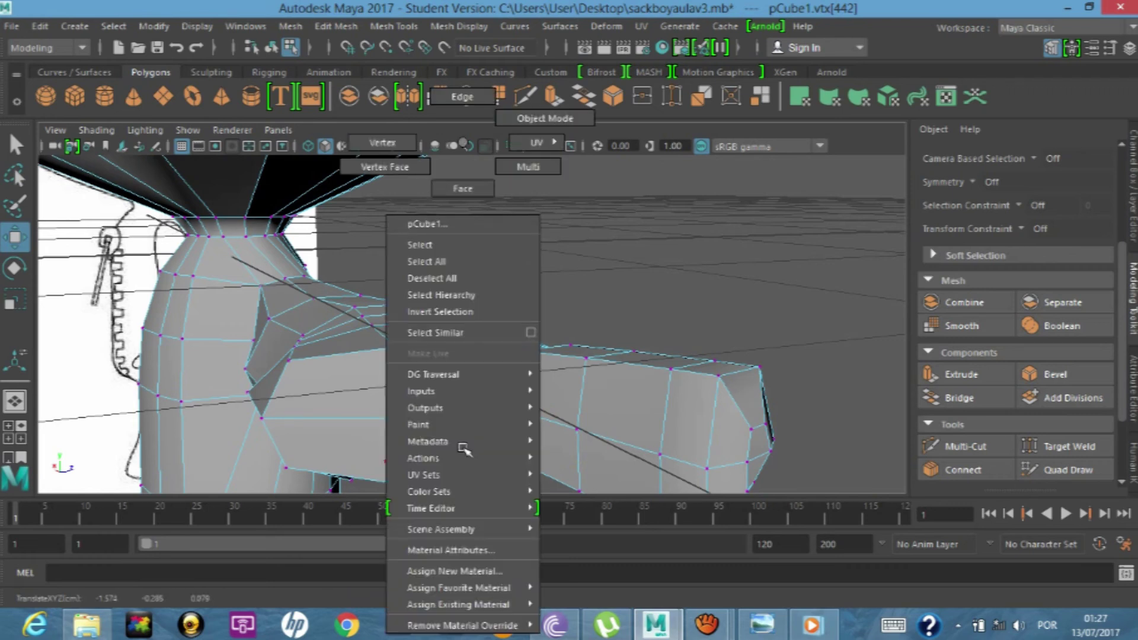
left_click(441, 405)
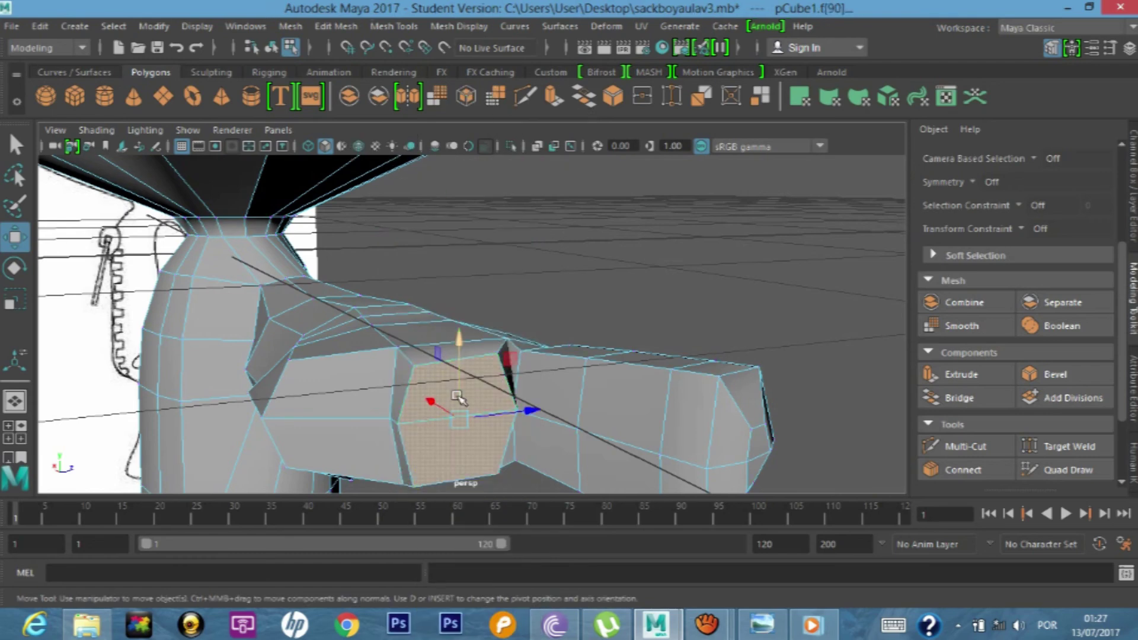
- In the maximised top view, extrude face f[90] three times, pulling each section left
key("space")
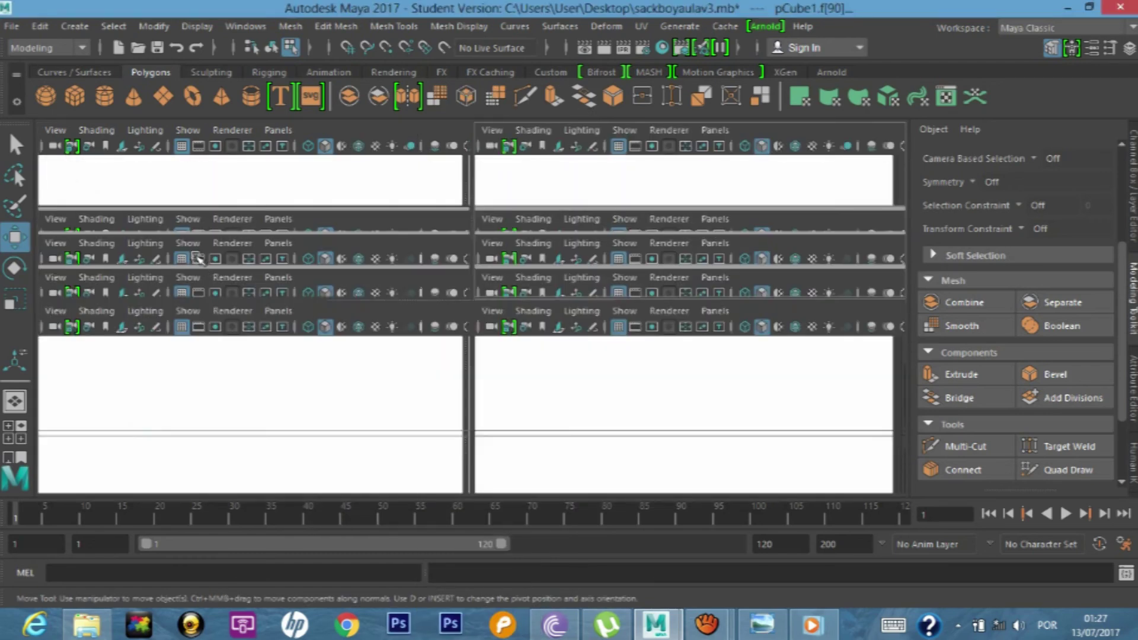
key("space")
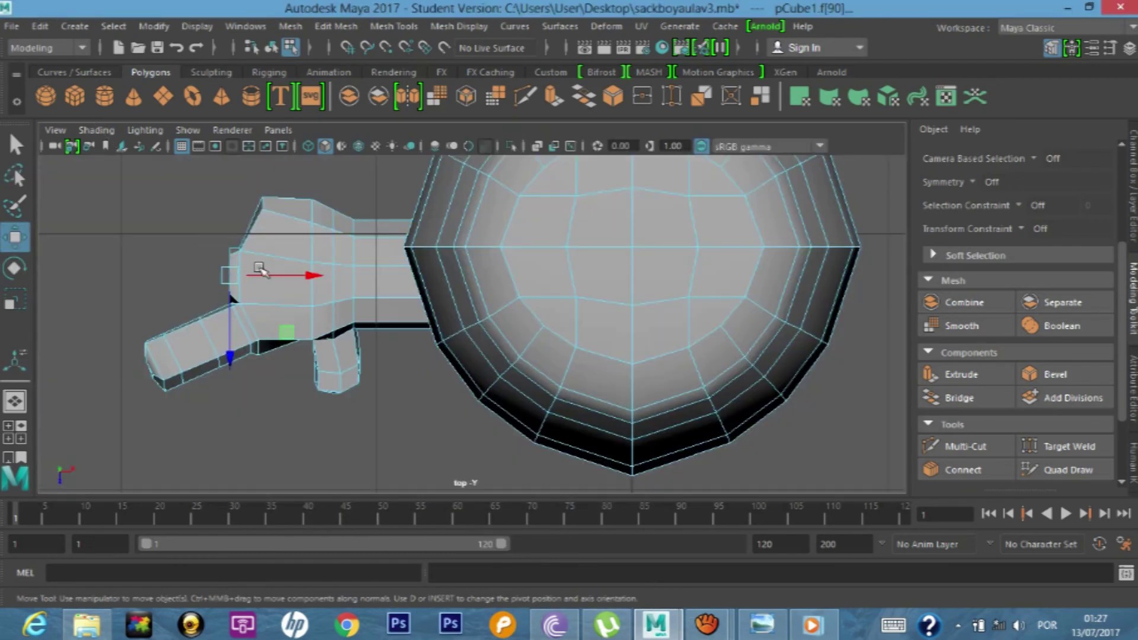
key("ctrl+e")
left_click_drag(174, 276, 143, 278)
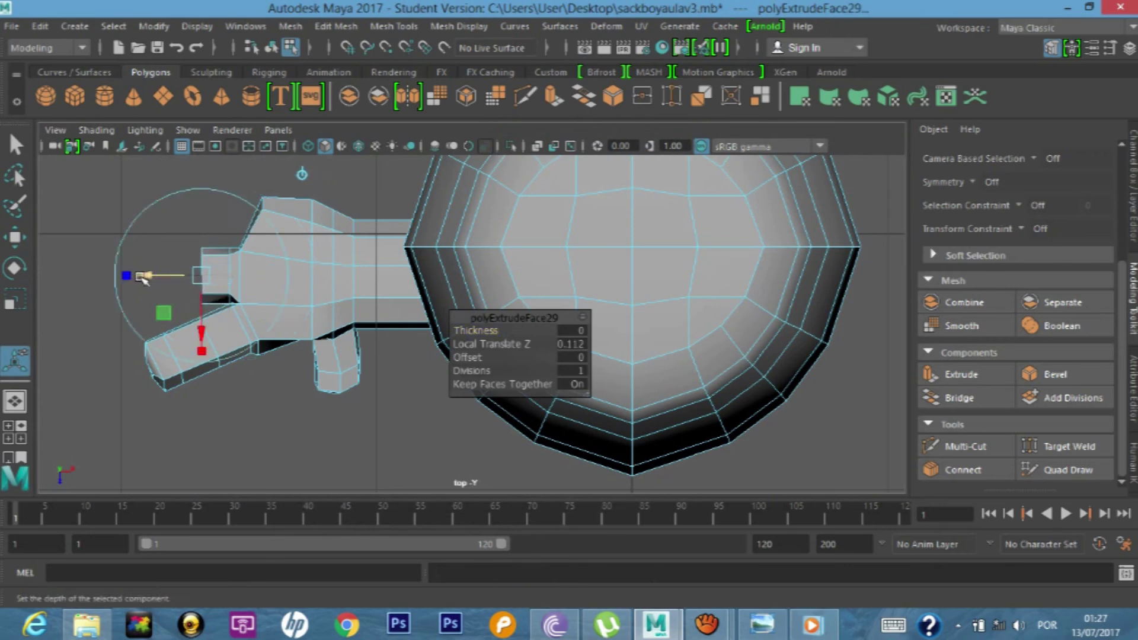
key("ctrl+e")
left_click_drag(133, 275, 115, 274)
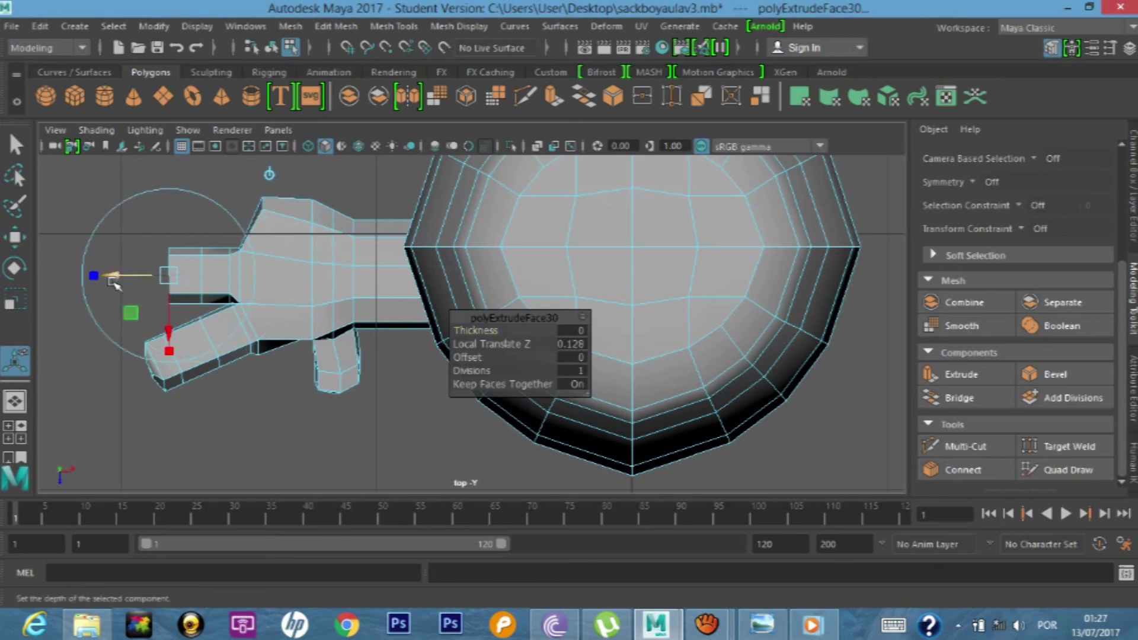
key("ctrl+e")
left_click_drag(122, 276, 86, 279)
- Extrude a final section and scale the fingertip face narrower
key("ctrl+e")
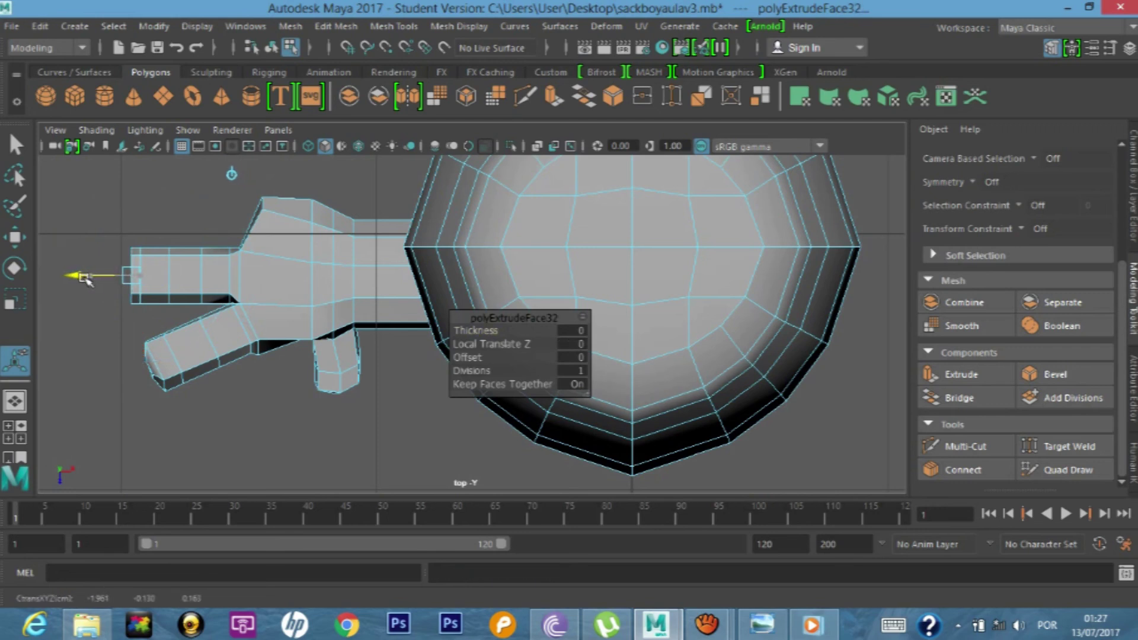
key("e")
key("r")
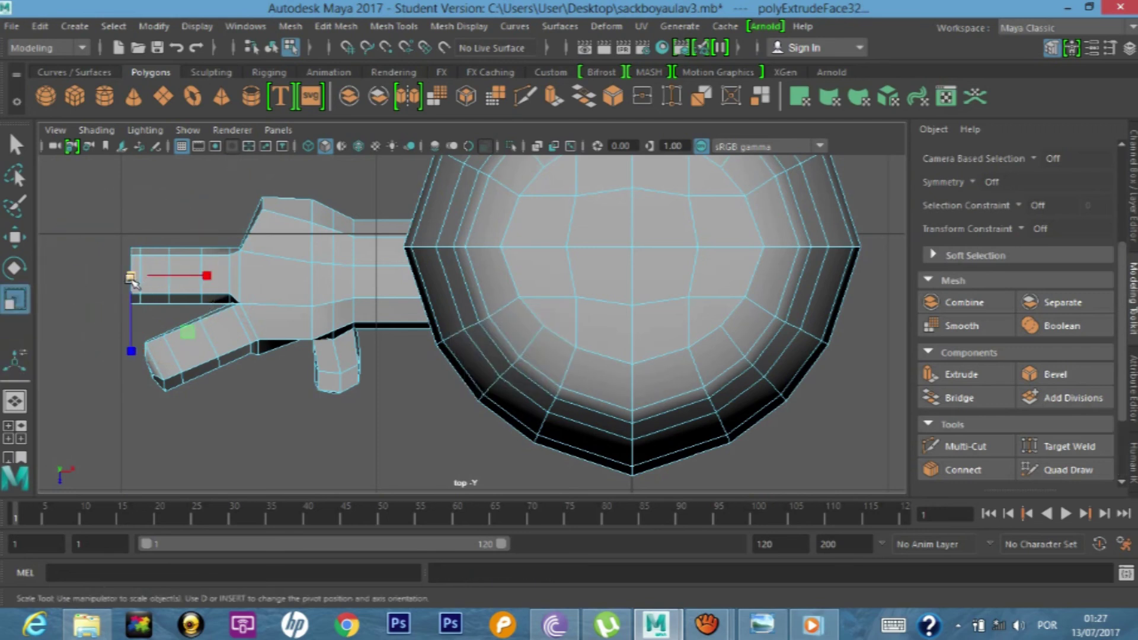
mouse_move(129, 278)
left_mouse_down()
mouse_move(128, 291)
mouse_move(126, 266)
left_mouse_up()
mouse_move(128, 198)
left_mouse_down()
mouse_move(151, 265)
mouse_move(100, 272)
mouse_move(204, 268)
left_mouse_up()
key("space")
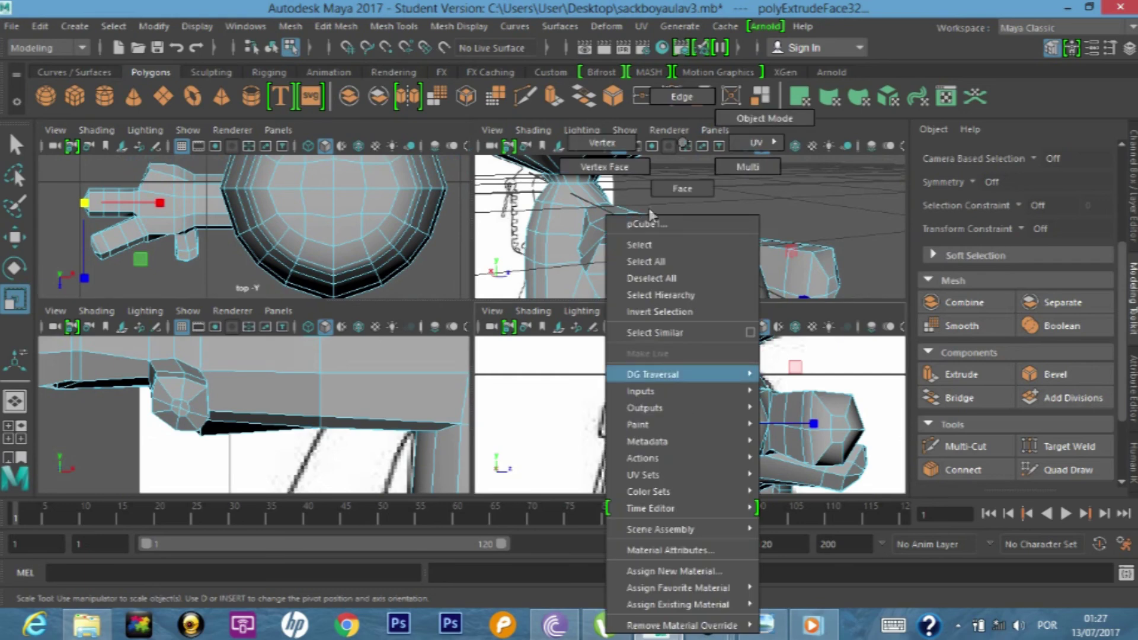
- Extrude face f[89] on the hand's side and pull it slightly up-left (Local Translate Z 0.0282)
right_click_drag(683, 412, 675, 189)
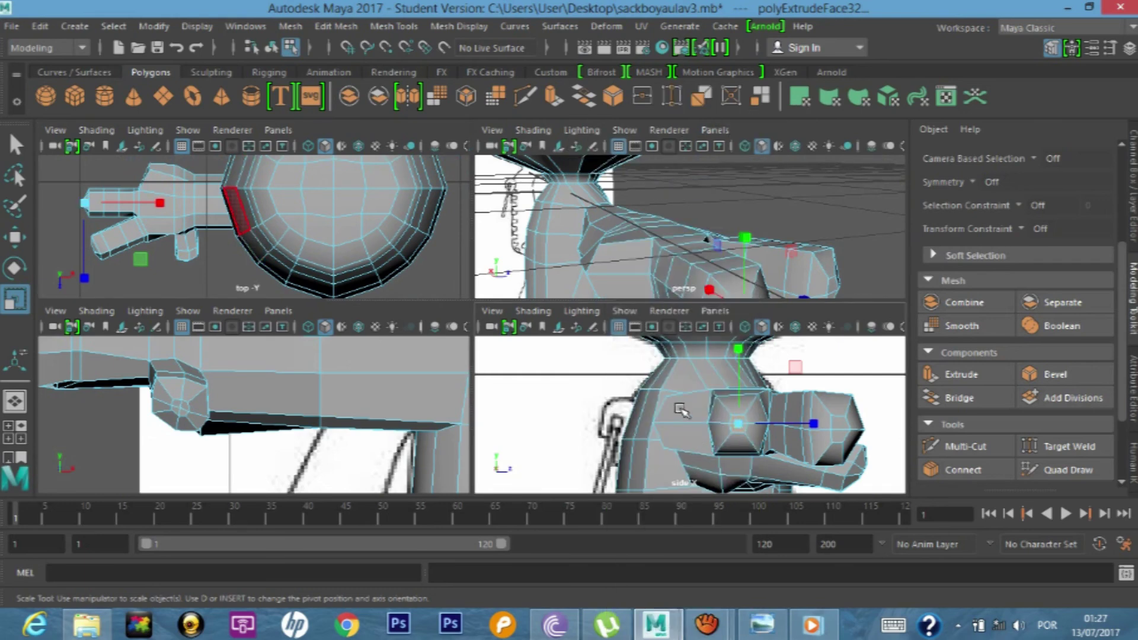
left_click(682, 411)
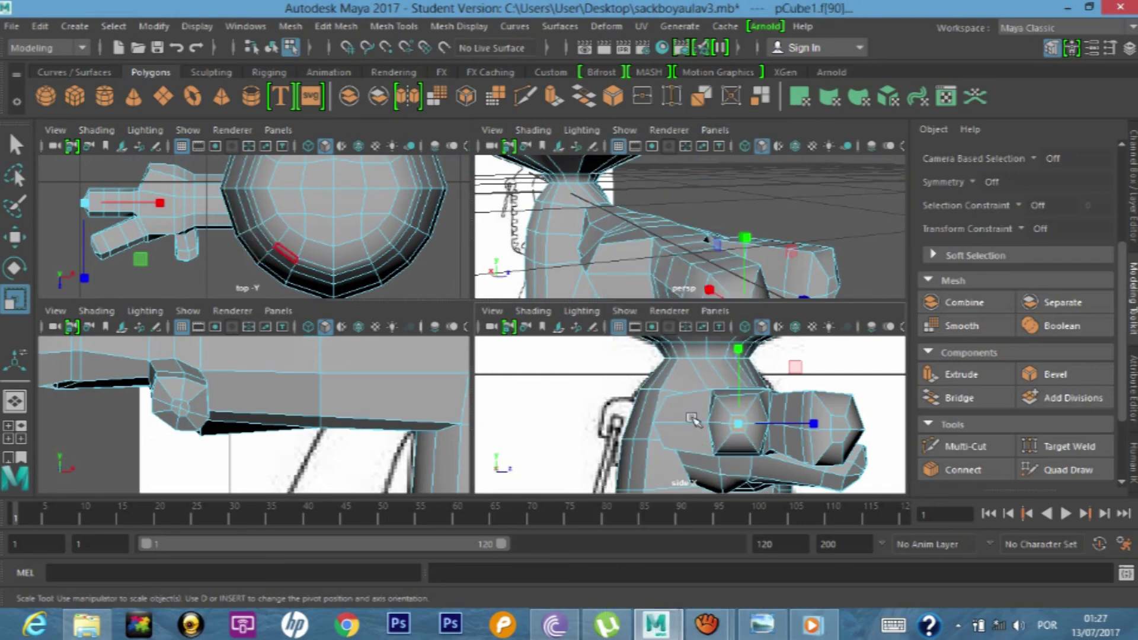
key("space")
left_click(465, 317)
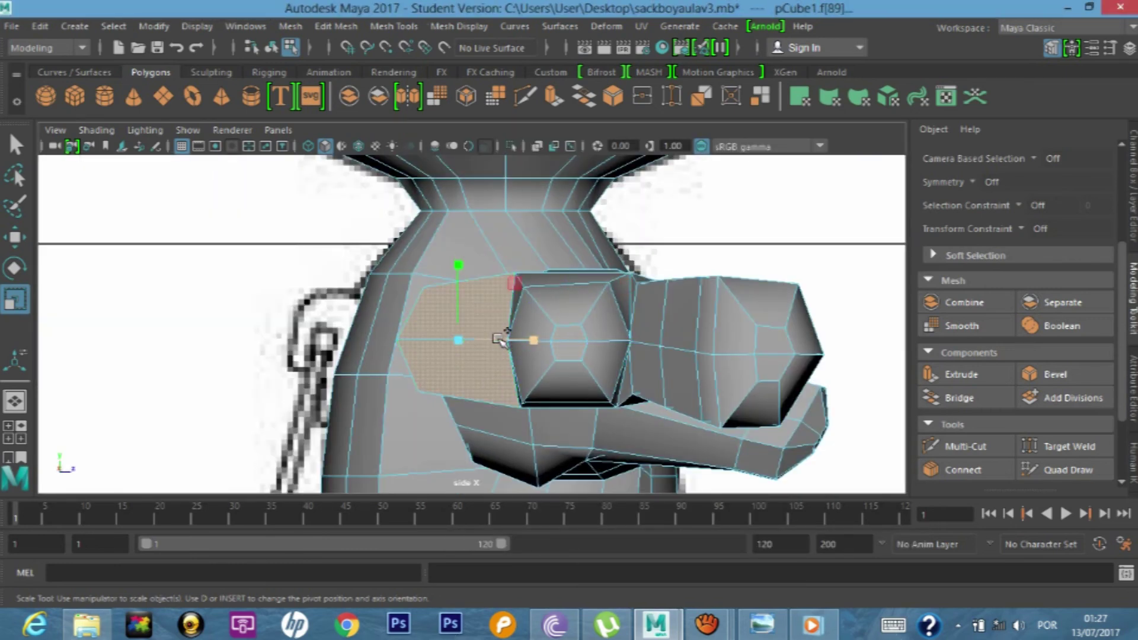
key("ctrl+e")
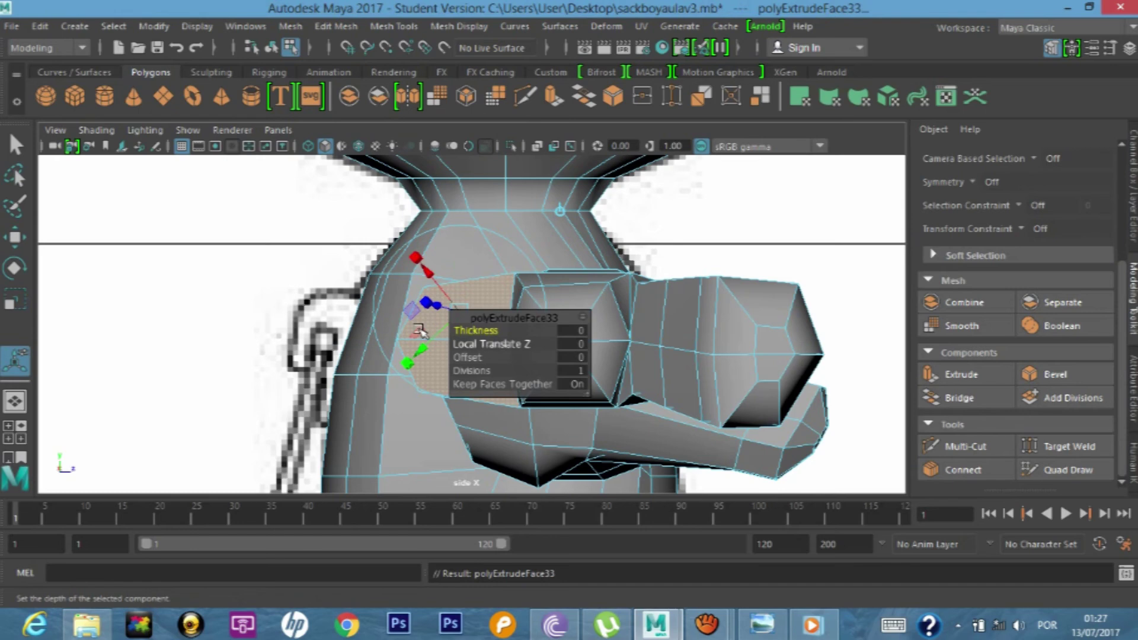
key("space")
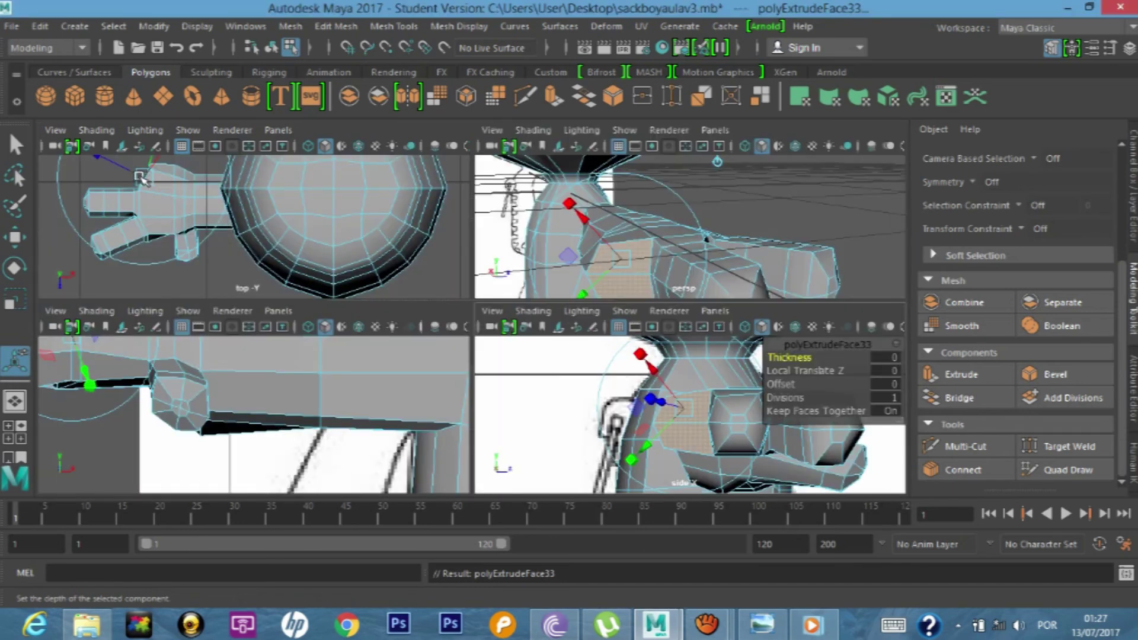
key("space")
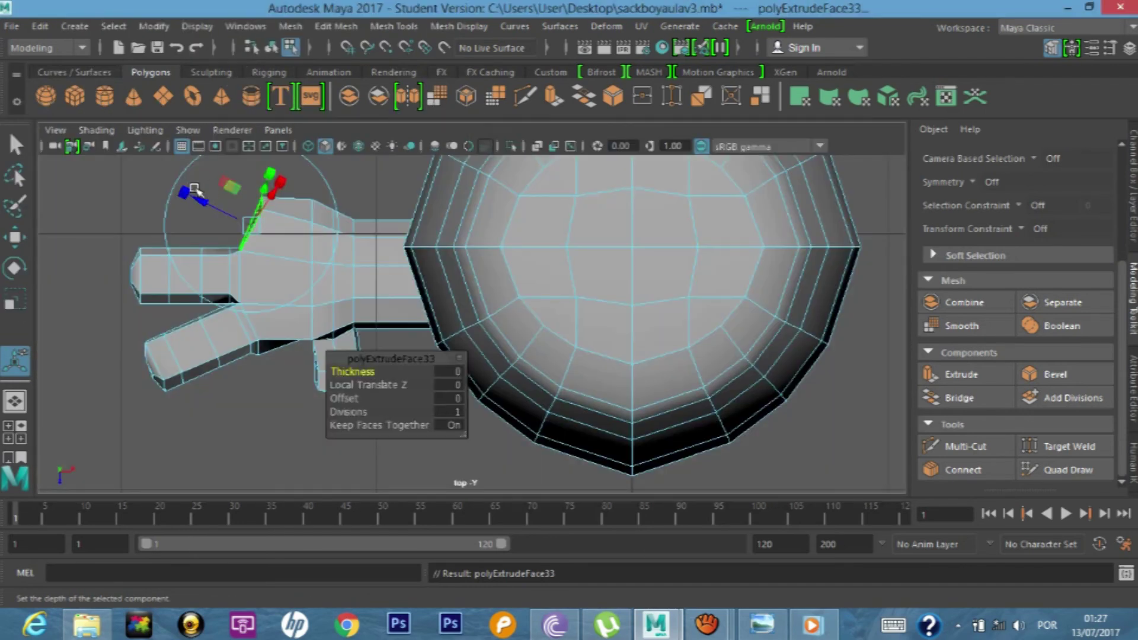
left_click_drag(203, 200, 191, 194)
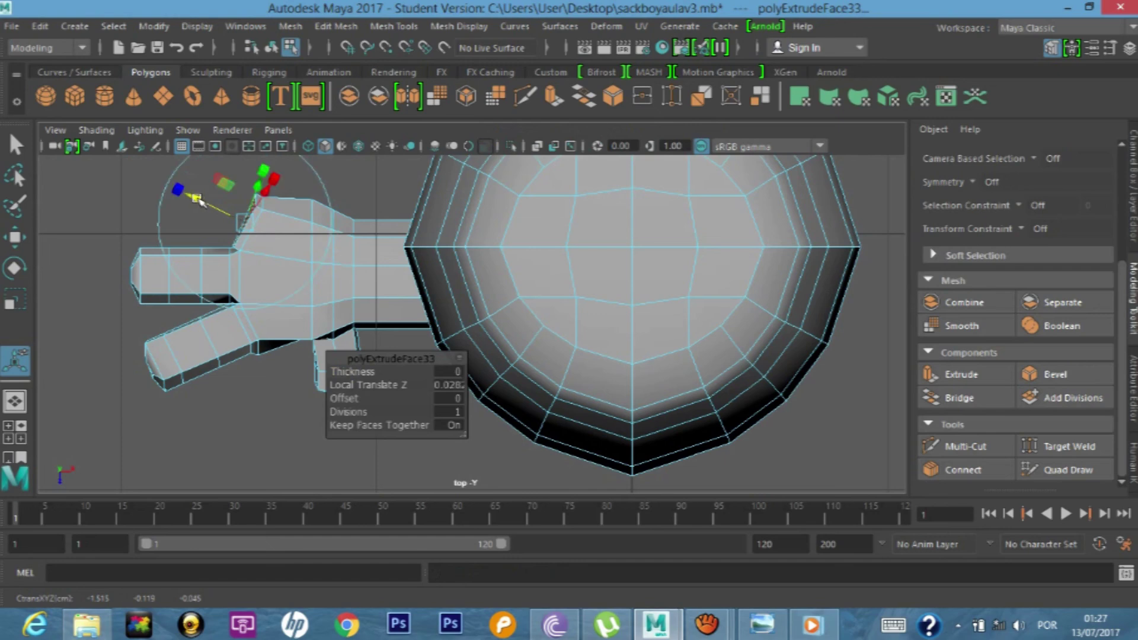
key("space")
key("space")
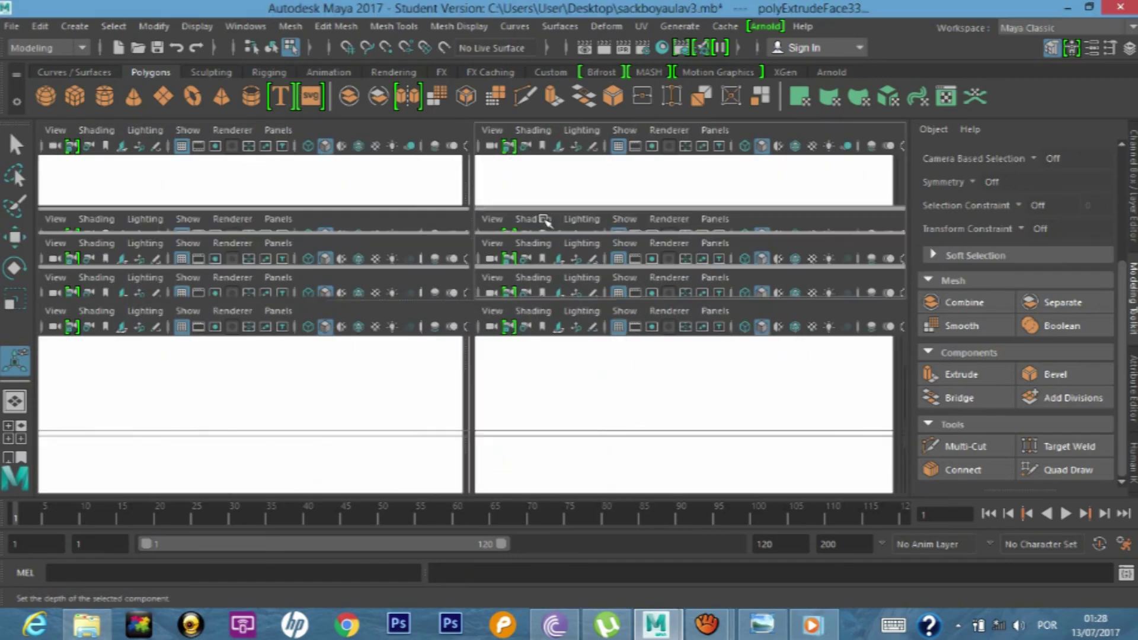
right_click_drag(308, 428, 249, 147)
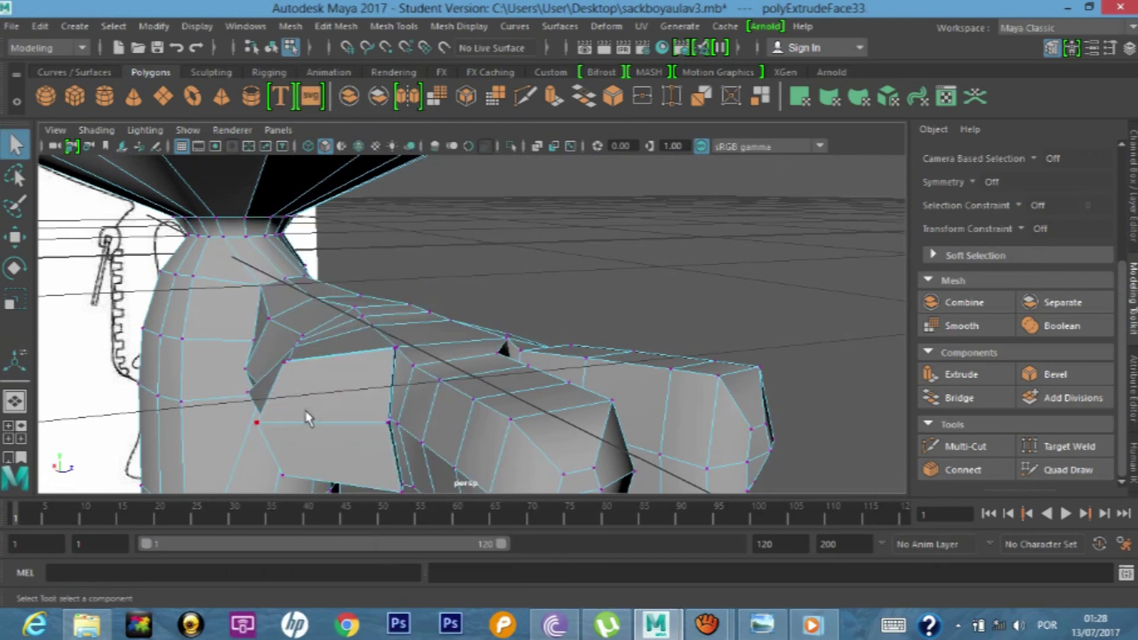
- Lower the two vertices at the new finger's base with the Move tool
scroll(308, 419, "up", 3)
scroll(325, 356, "up", 2)
left_click(237, 262)
key("w")
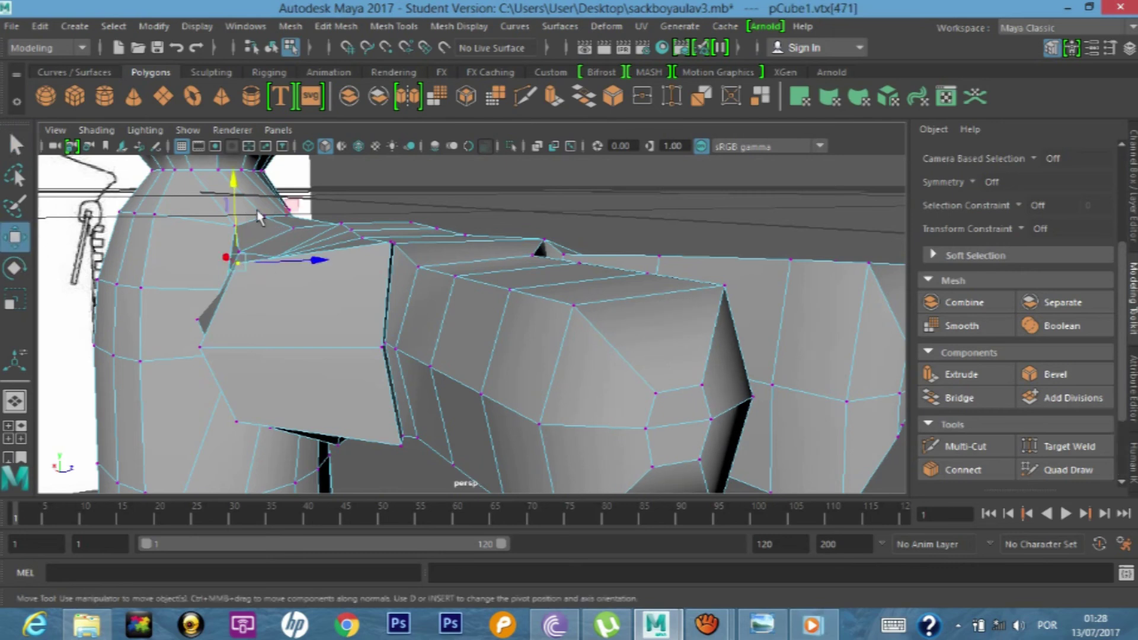
left_click_drag(235, 201, 236, 215)
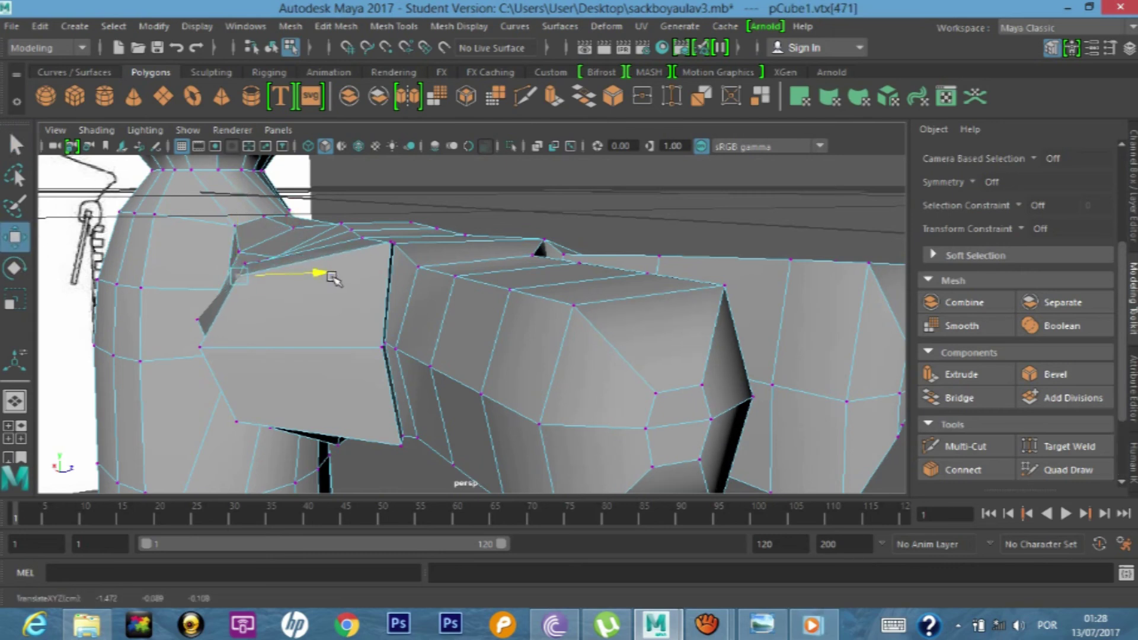
left_click(391, 241)
mouse_move(394, 184)
left_mouse_down()
mouse_move(469, 272)
mouse_move(445, 256)
left_mouse_up()
- Adjust the lower-edge and side vertices of the hand, then switch to face selection
left_click(399, 446)
left_click_drag(444, 450, 428, 452)
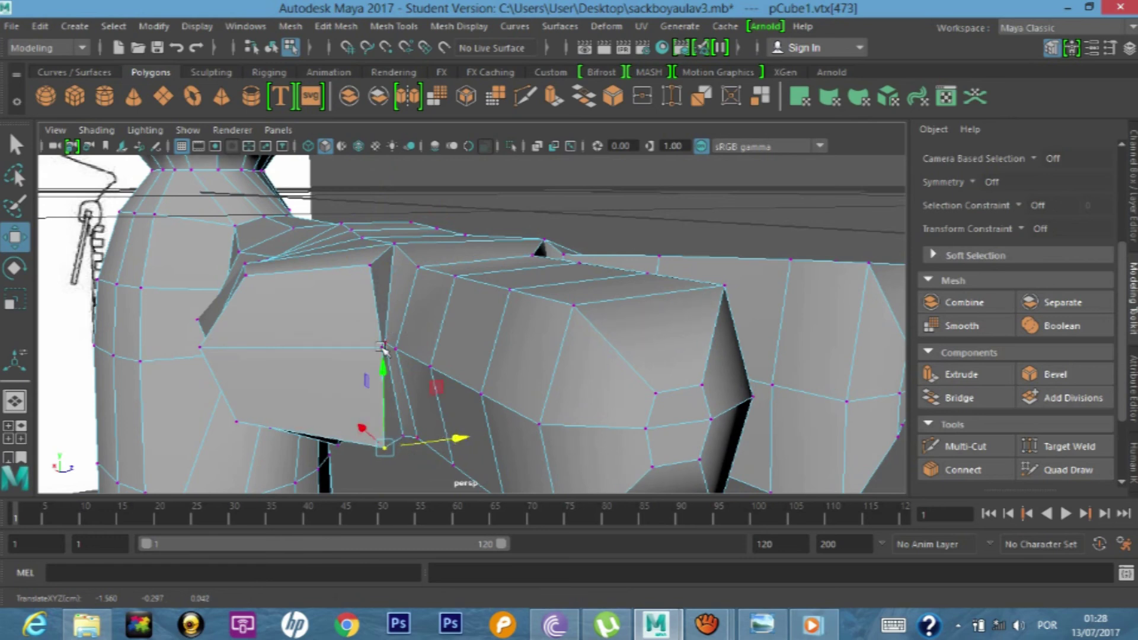
mouse_move(363, 426)
left_mouse_down()
mouse_move(355, 419)
mouse_move(452, 432)
left_mouse_up()
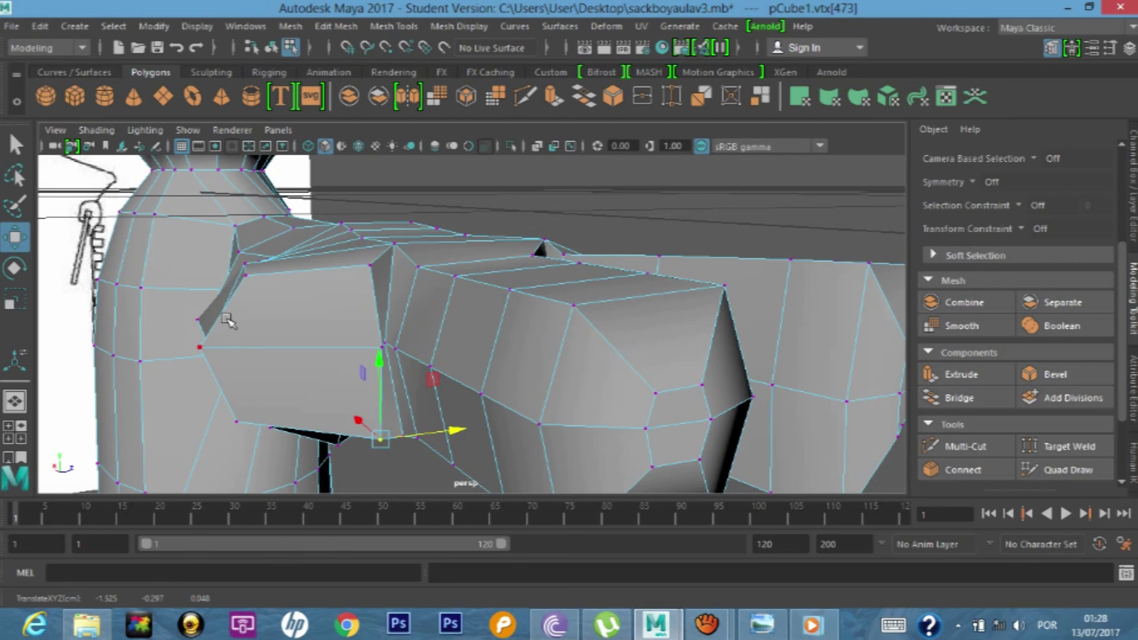
left_click(235, 423)
left_click_drag(323, 418, 335, 415)
mouse_move(246, 343)
left_mouse_down()
mouse_move(249, 353)
mouse_move(287, 338)
left_mouse_up()
left_click(199, 346)
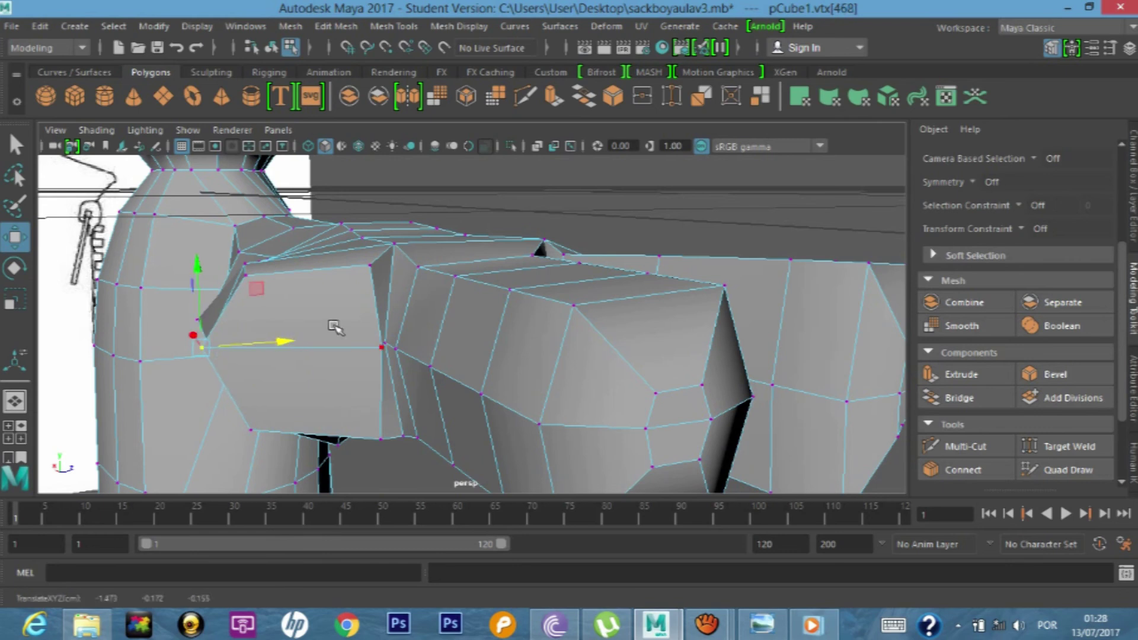
right_click_drag(335, 327, 320, 320)
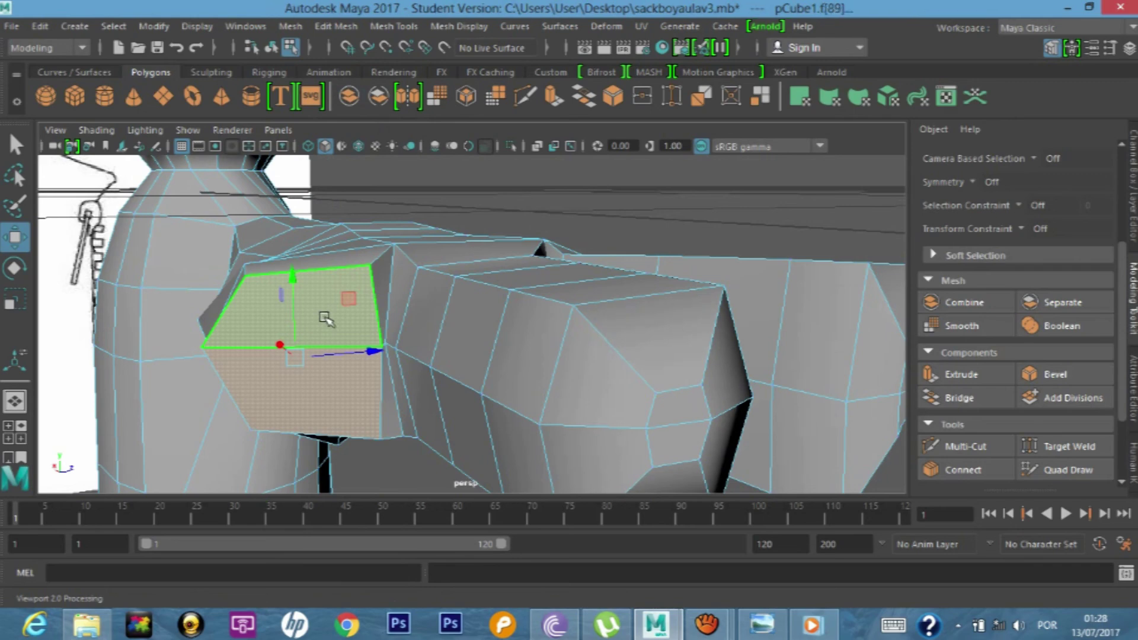
key("space")
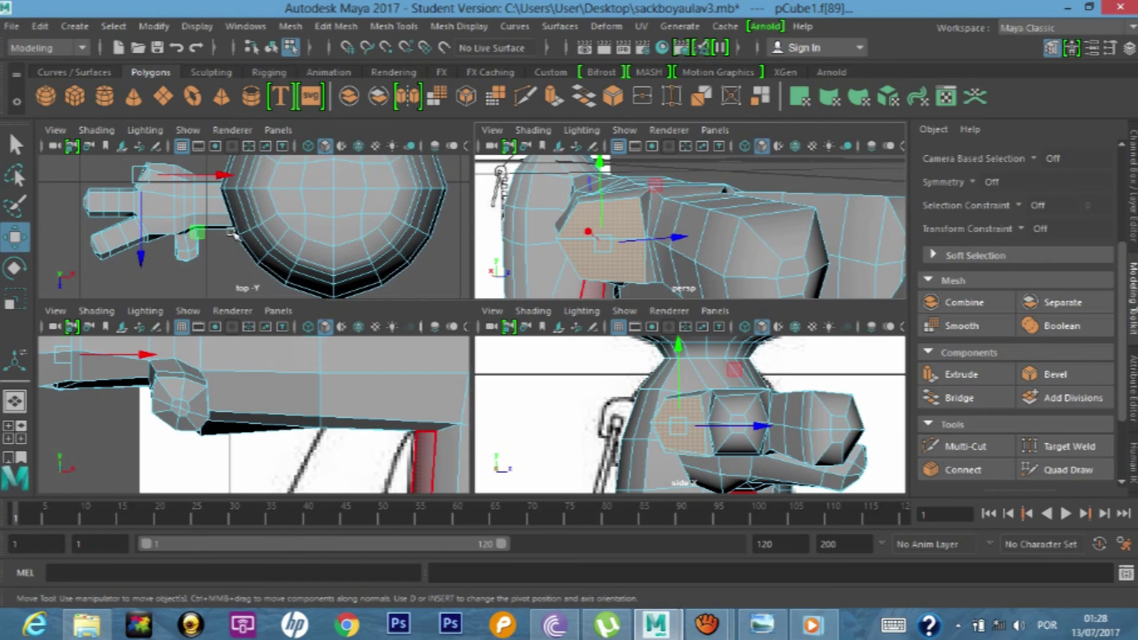
- In the top view, extrude the selected faces twice, pulling each section up-left
key("space")
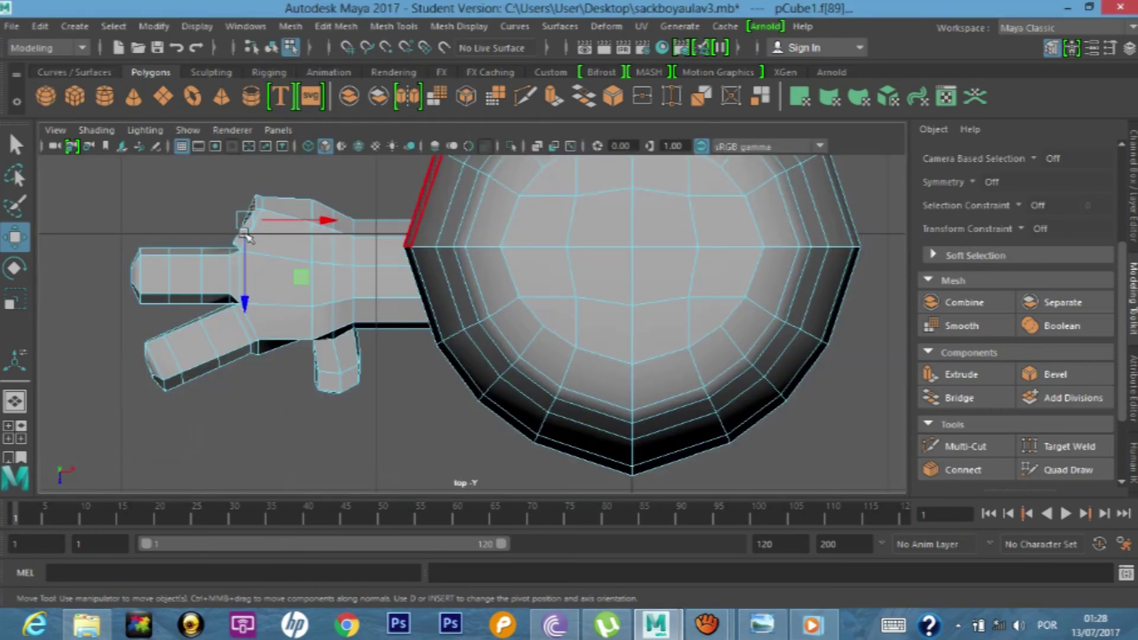
key("ctrl+e")
left_click_drag(200, 200, 170, 186)
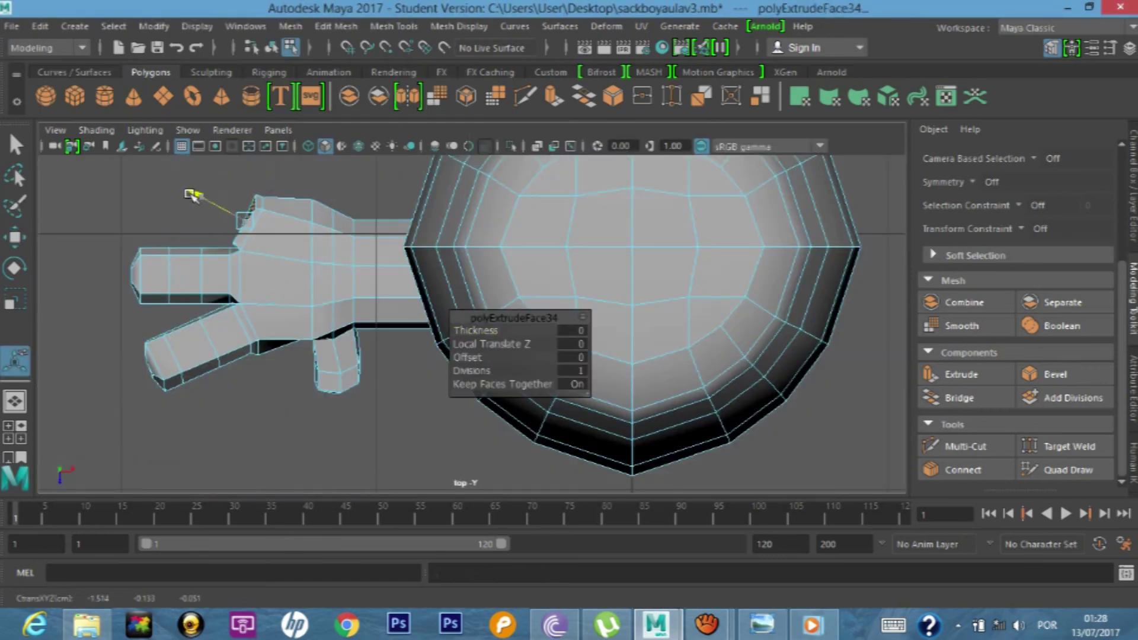
key("ctrl+e")
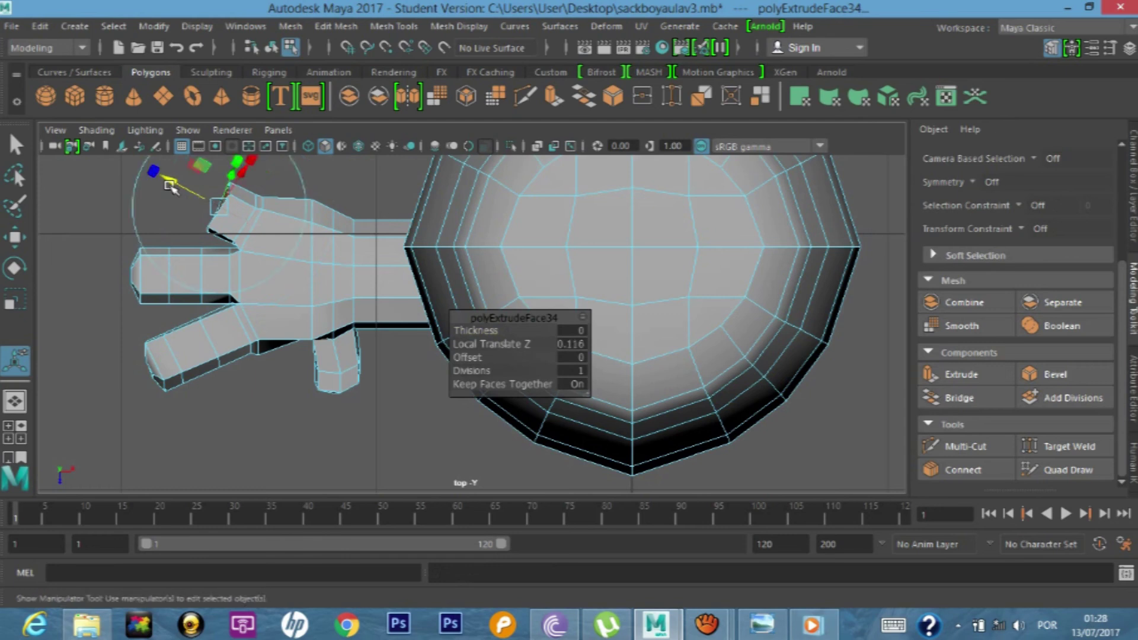
left_click_drag(165, 180, 122, 161)
- Extrude the finger tip with Local Translate Z 0.0382 and scale it to about a quarter
key("ctrl+e")
key("ctrl+e")
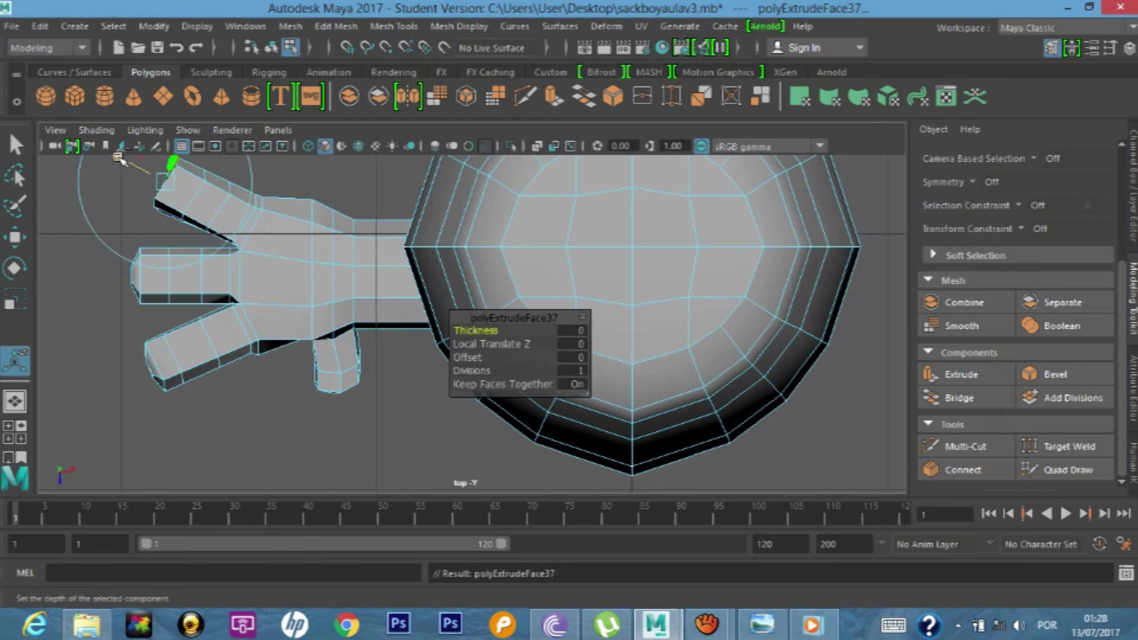
left_click(119, 159)
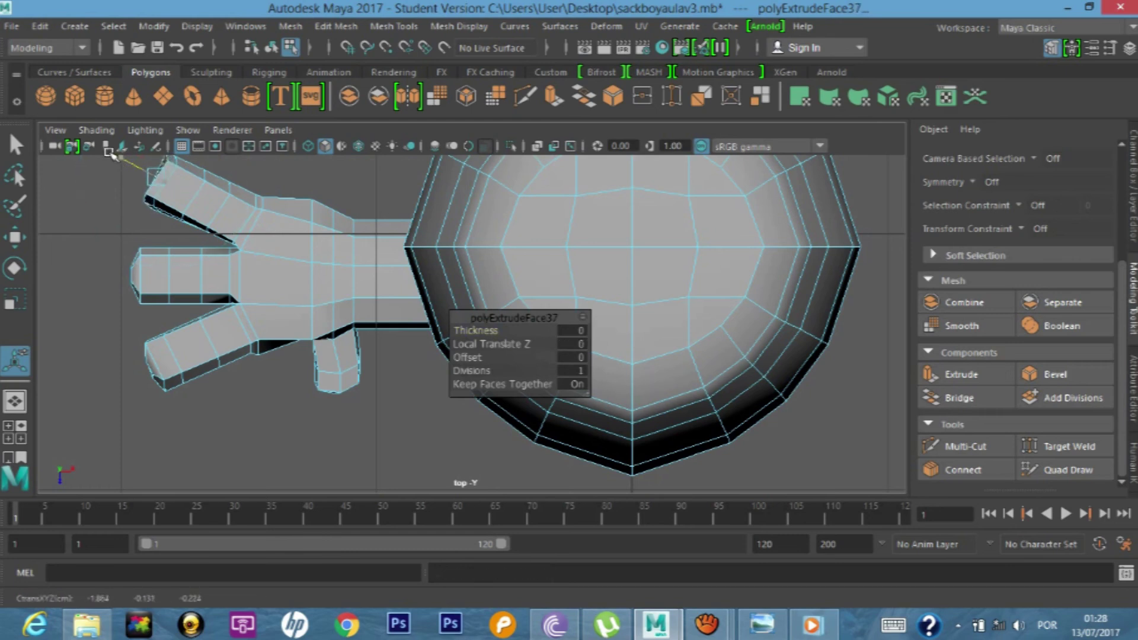
left_click_drag(112, 153, 42, 250)
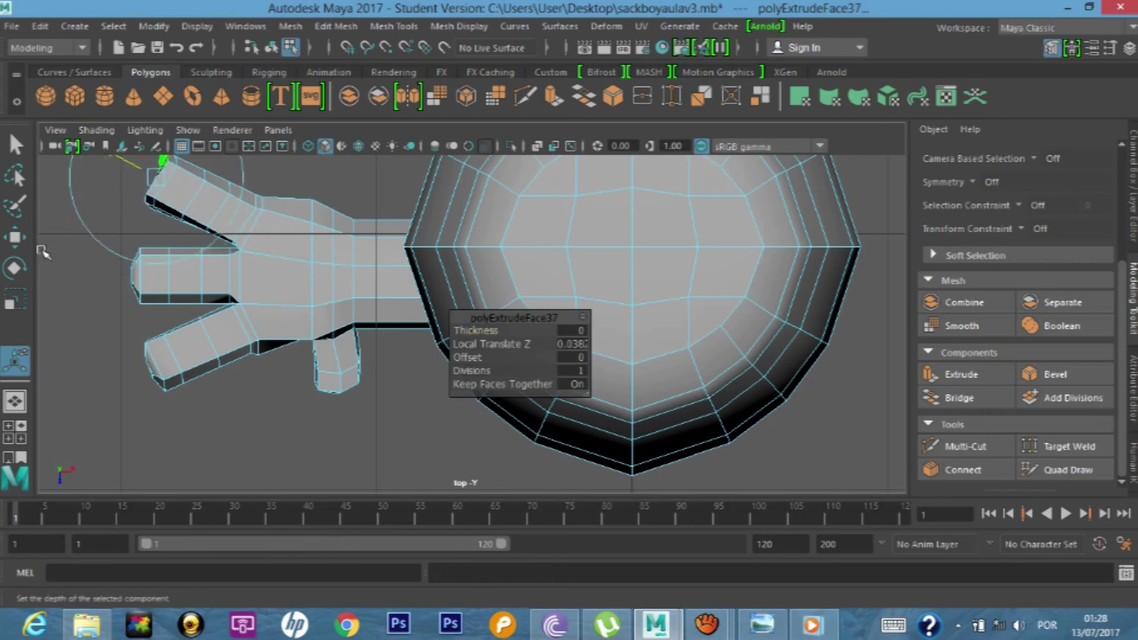
left_click(15, 299)
left_click_drag(144, 238, 111, 243)
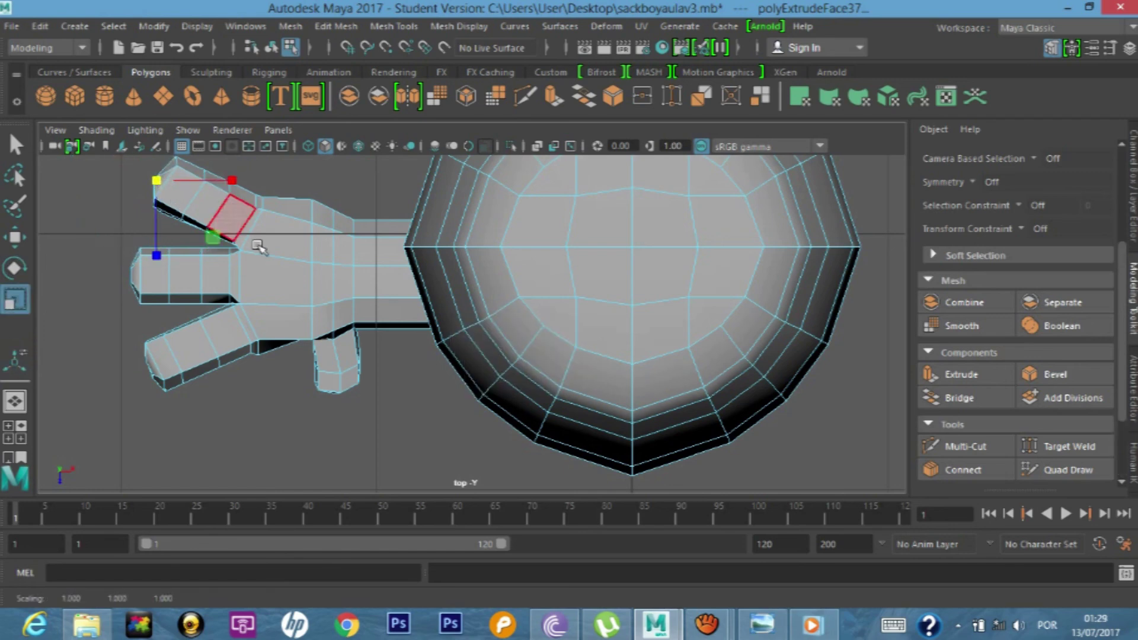
key("space")
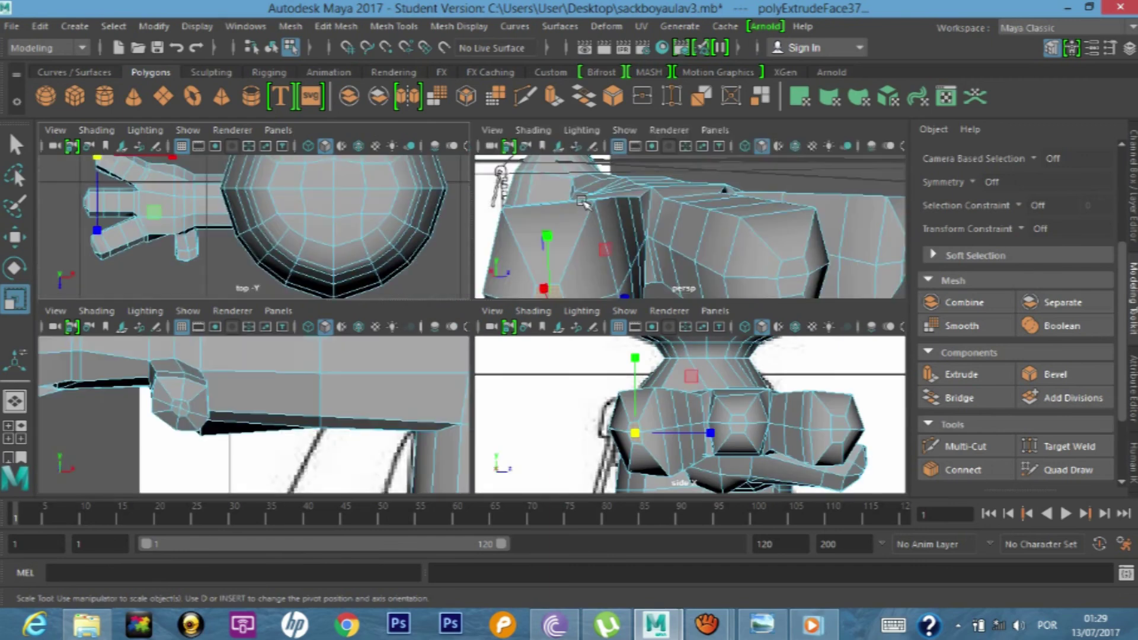
key("space")
scroll(538, 267, "down", 5)
- Shrink hand face f[89] slightly with the Scale tool
mouse_move(526, 254)
left_mouse_down("alt")
mouse_move(521, 331)
mouse_move(533, 300)
mouse_move(537, 308)
mouse_move(406, 198)
mouse_move(471, 191)
mouse_move(614, 267)
mouse_move(668, 279)
mouse_move(582, 265)
mouse_move(495, 320)
mouse_move(513, 305)
mouse_move(304, 325)
mouse_move(364, 438)
left_mouse_up("alt")
mouse_move(270, 381)
left_mouse_down("alt")
mouse_move(278, 389)
mouse_move(279, 363)
mouse_move(256, 353)
mouse_move(426, 356)
mouse_move(363, 377)
mouse_move(359, 396)
mouse_move(397, 454)
mouse_move(456, 404)
mouse_move(453, 393)
mouse_move(519, 350)
mouse_move(574, 269)
mouse_move(581, 198)
mouse_move(596, 208)
mouse_move(586, 230)
left_mouse_up("alt")
left_click(397, 454)
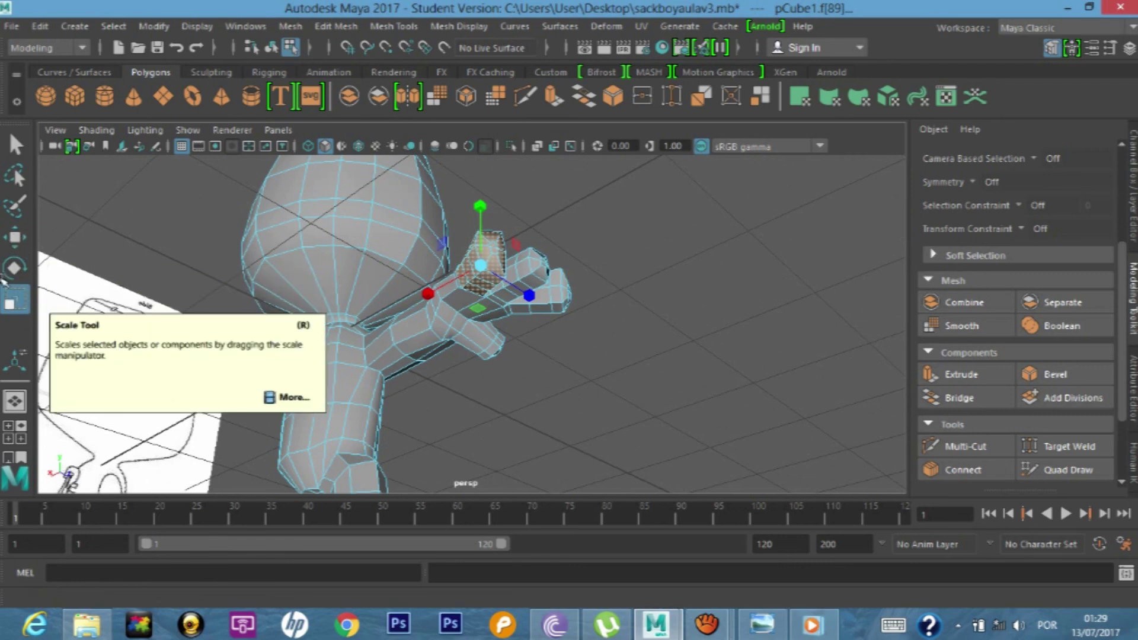
left_click_drag(480, 265, 486, 342)
- Select the two thumb faces f[360:361] and scale them up a little
left_click_drag(448, 313, 431, 292, "alt")
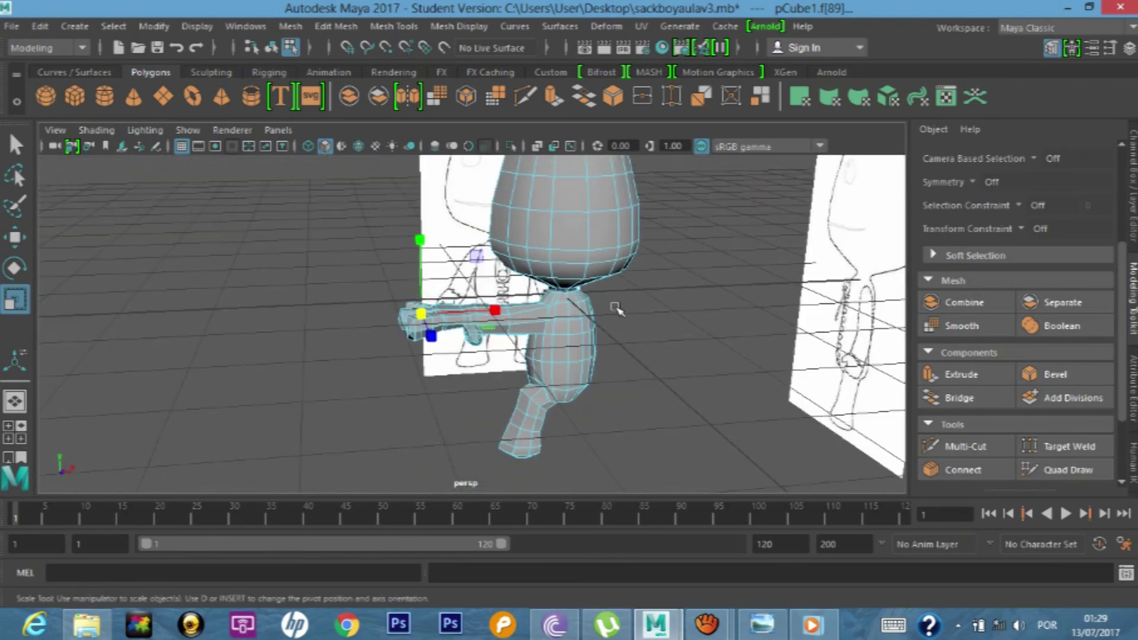
mouse_move(616, 308)
left_mouse_down("alt")
mouse_move(485, 344)
mouse_move(490, 381)
mouse_move(579, 393)
mouse_move(562, 341)
mouse_move(496, 408)
left_mouse_up("alt")
scroll(484, 343, "up", 2)
scroll(484, 344, "up", 3)
left_click(460, 377)
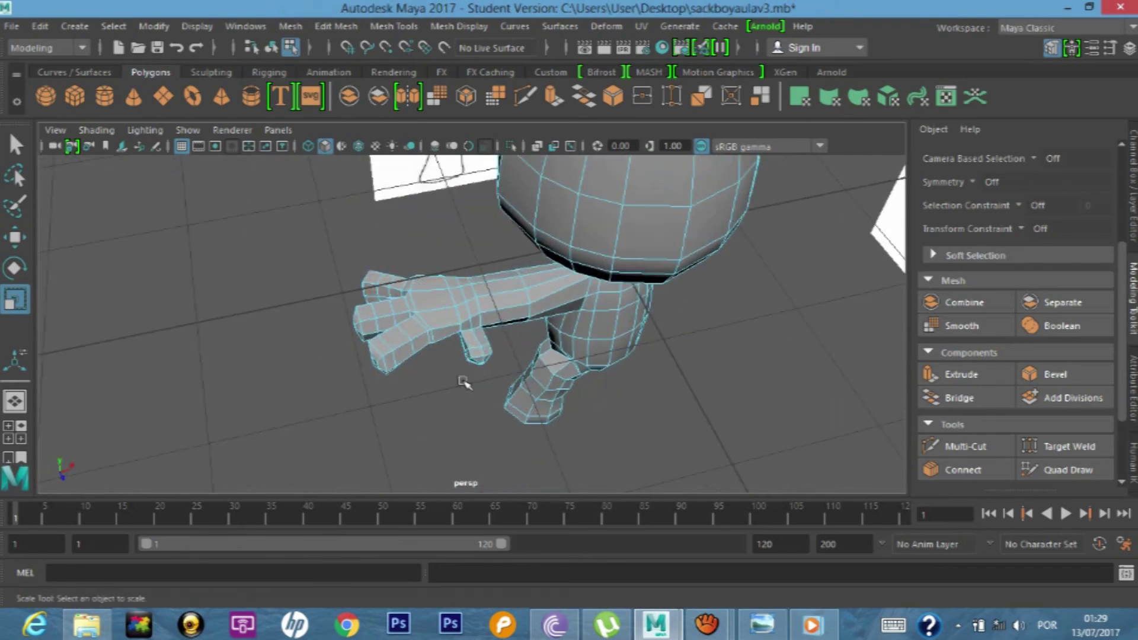
left_click_drag(494, 339, 492, 340)
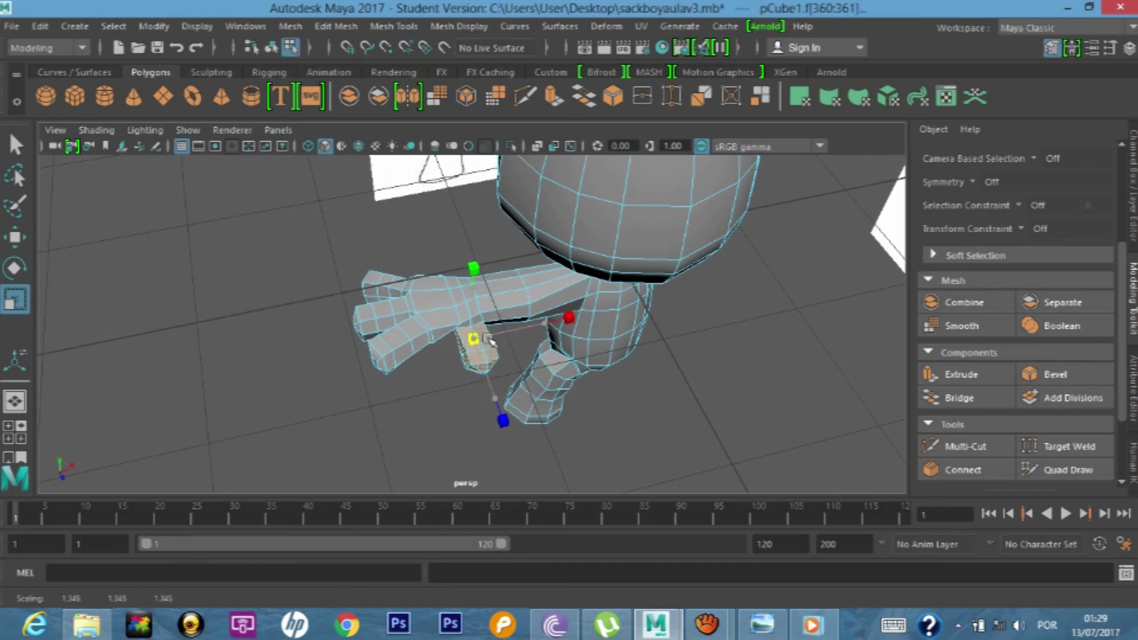
mouse_move(489, 340)
left_mouse_down("alt")
mouse_move(452, 257)
mouse_move(460, 304)
left_mouse_up("alt")
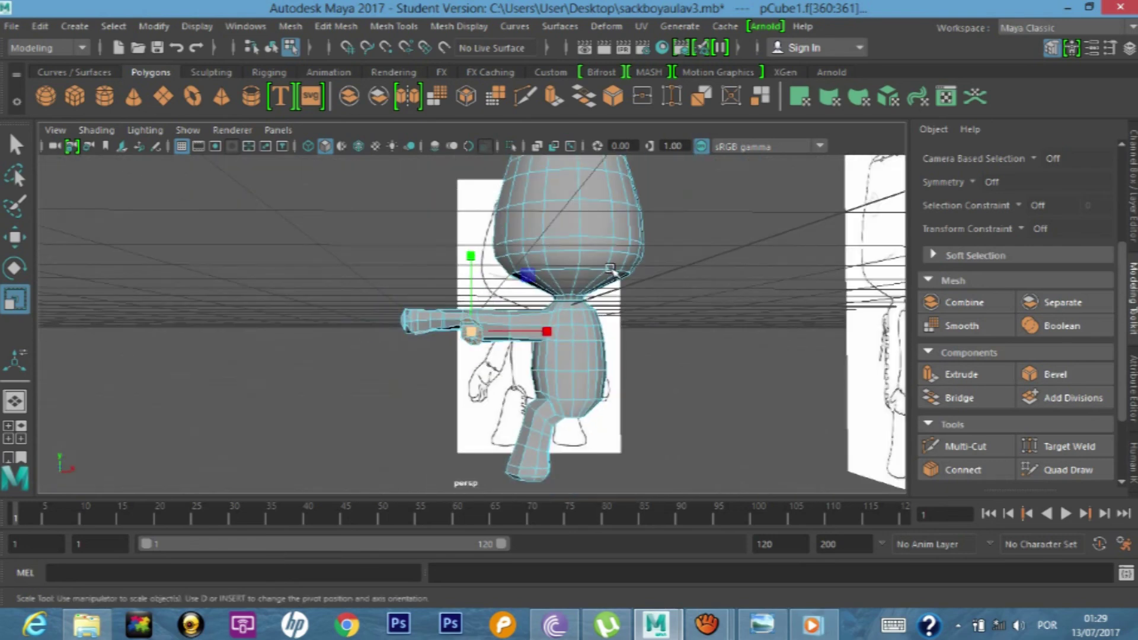
- Switch to the front view and marquee-select the faces on the mesh's right half
key("space")
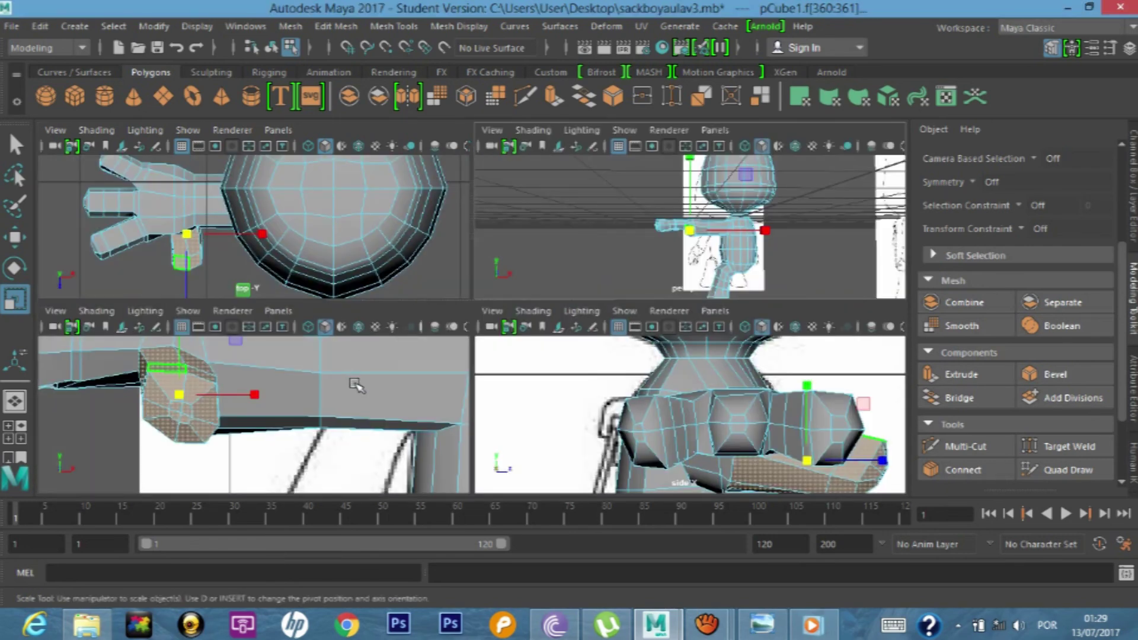
key("space")
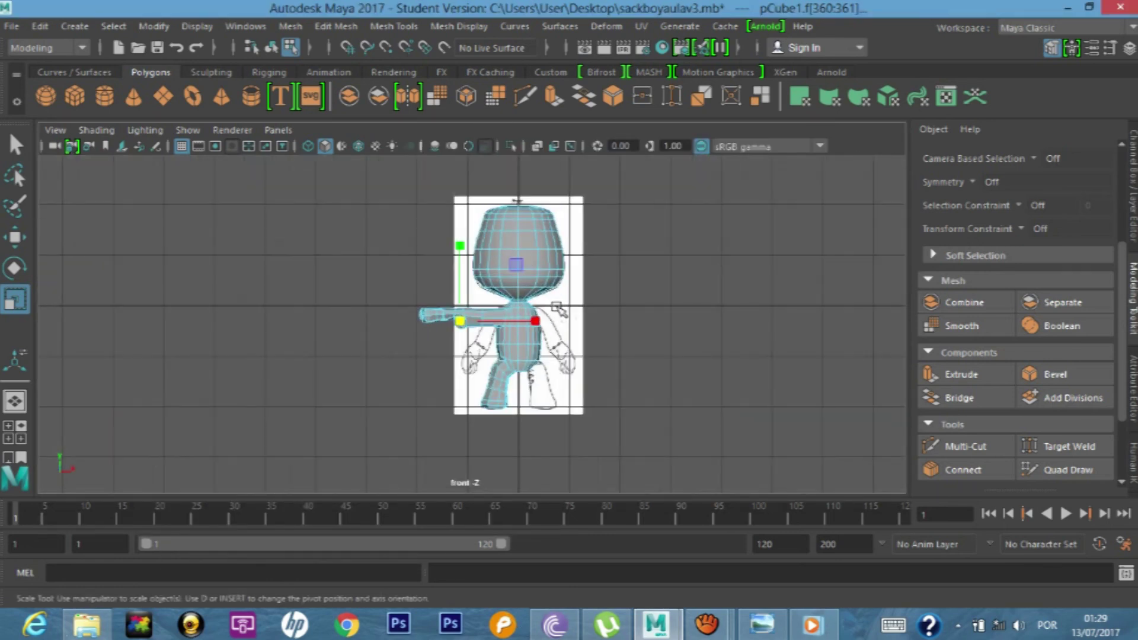
right_click(623, 202)
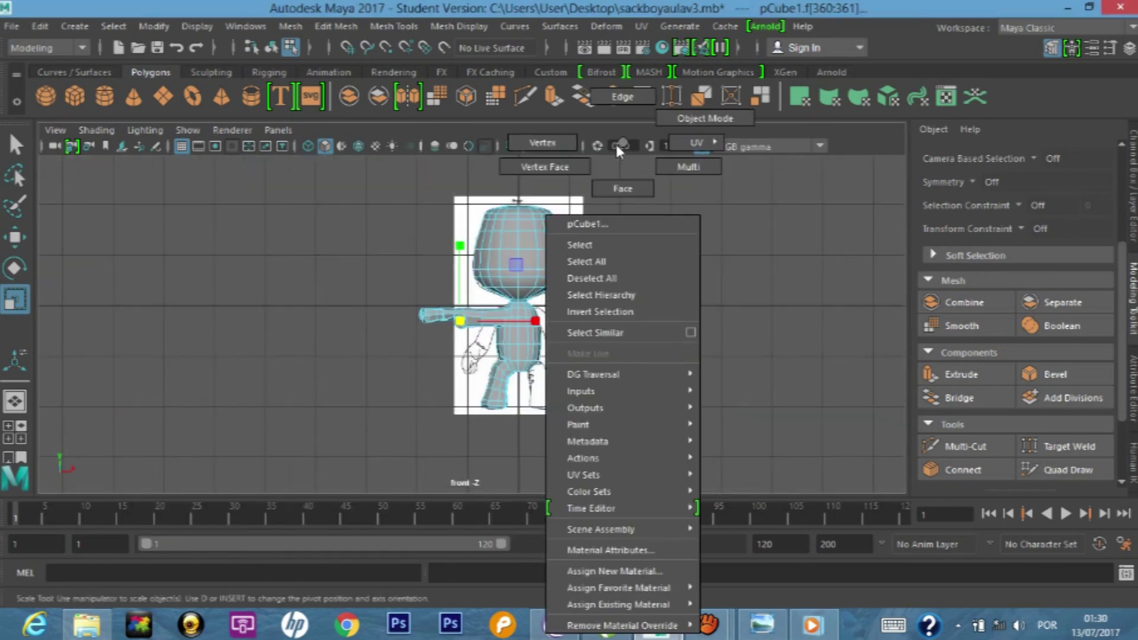
scroll(611, 215, "up", 1)
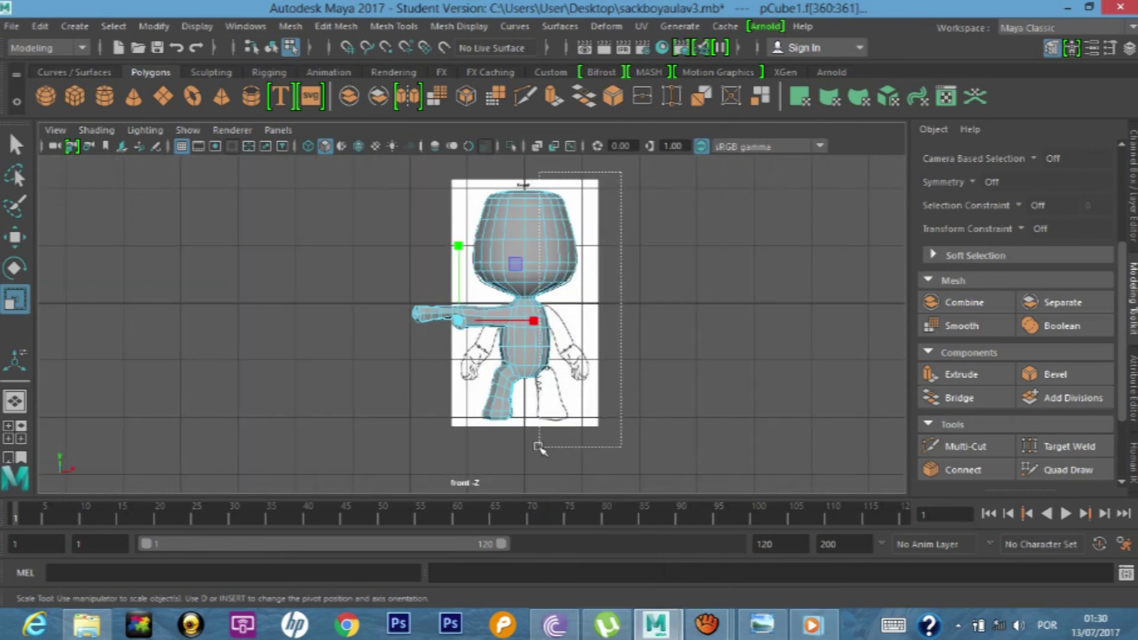
left_click_drag(527, 447, 527, 447)
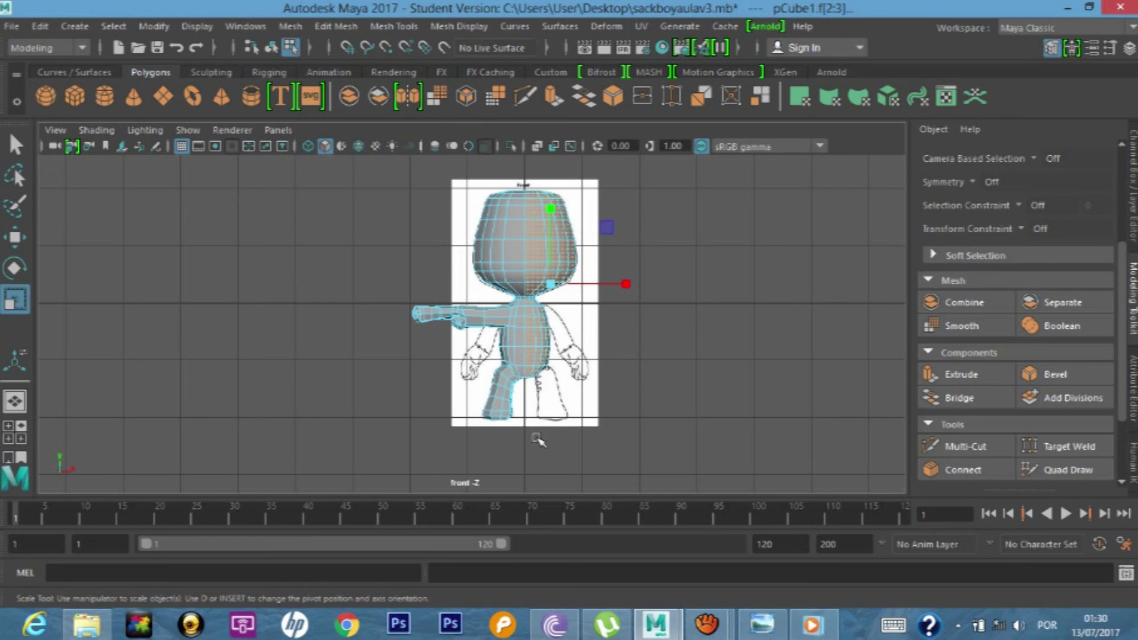
- Delete the right-half faces, then mirror the remaining left half across X with Mesh > Mirror
key("Delete")
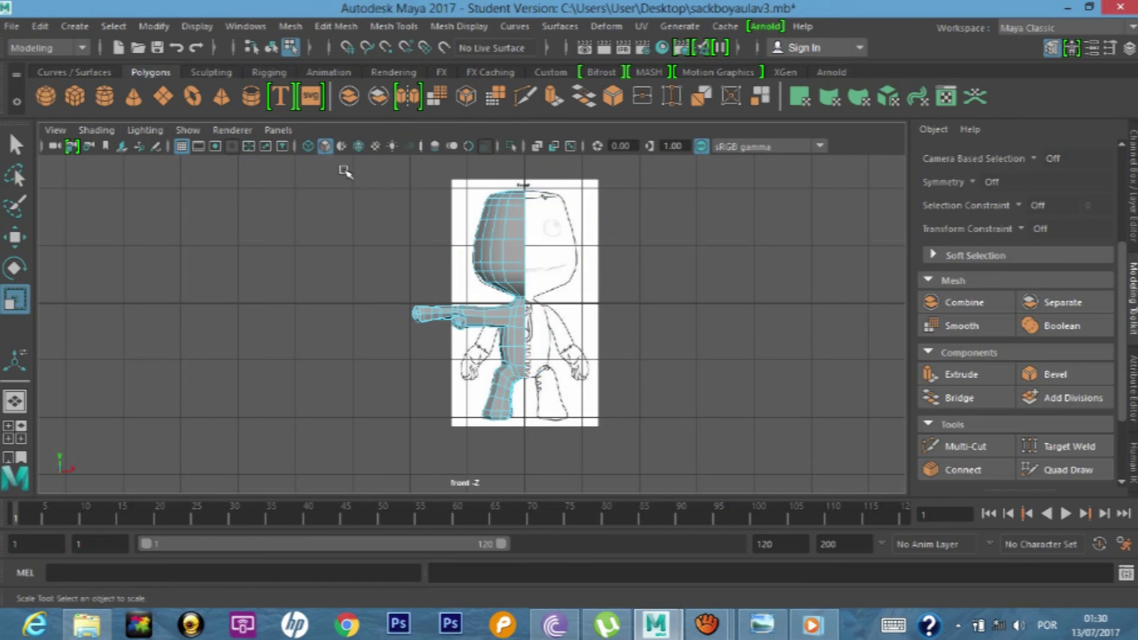
left_click_drag(587, 429, 587, 430)
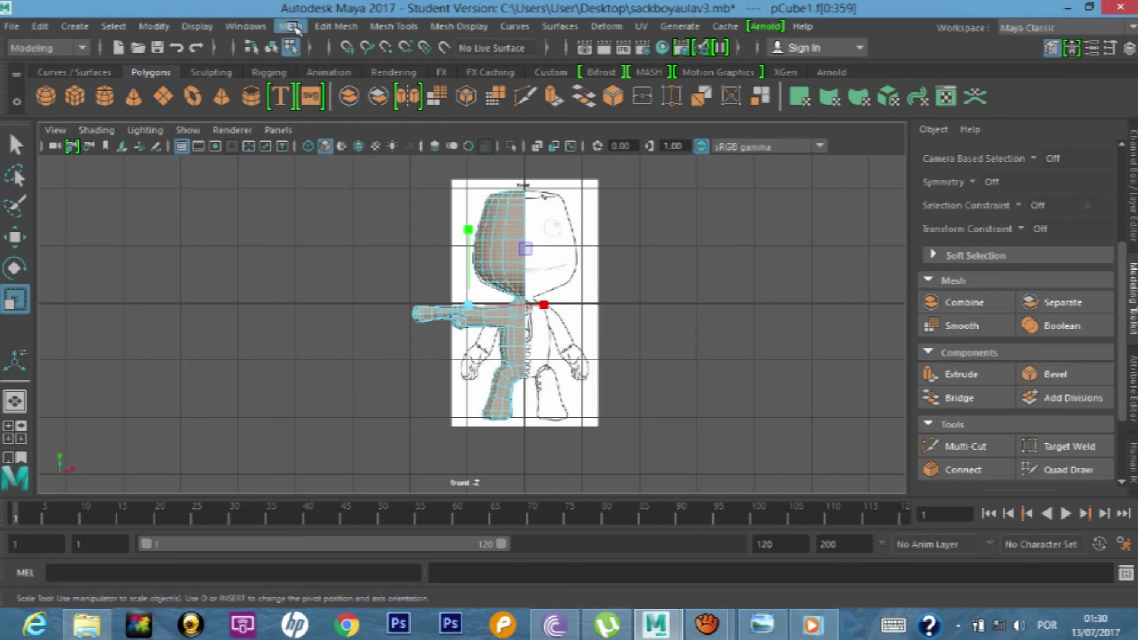
left_click(293, 27)
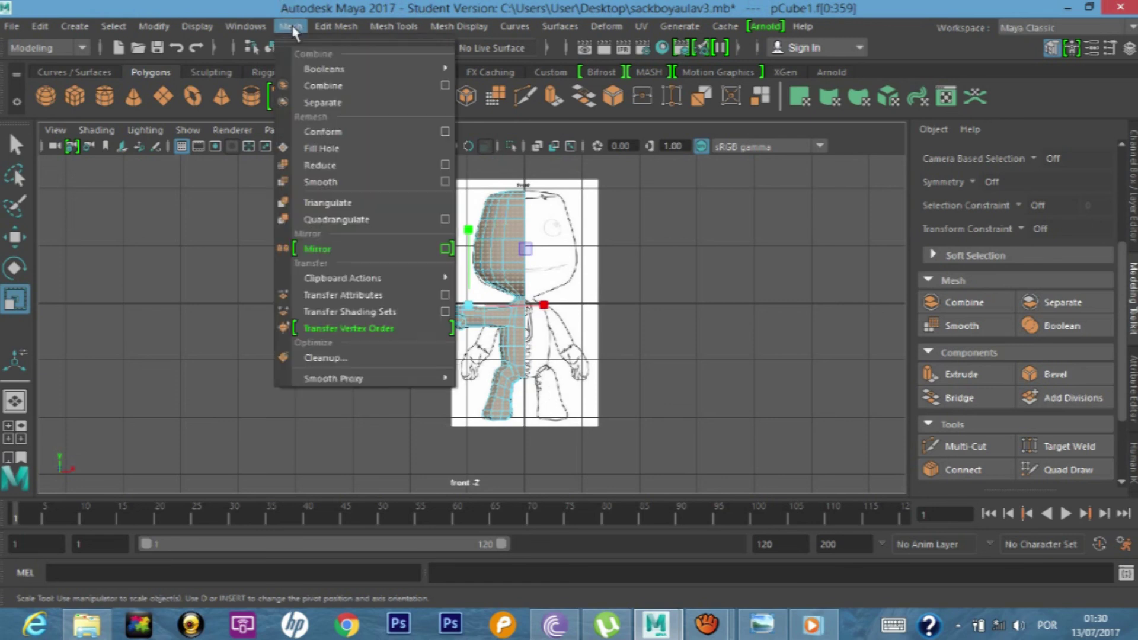
left_click(364, 250)
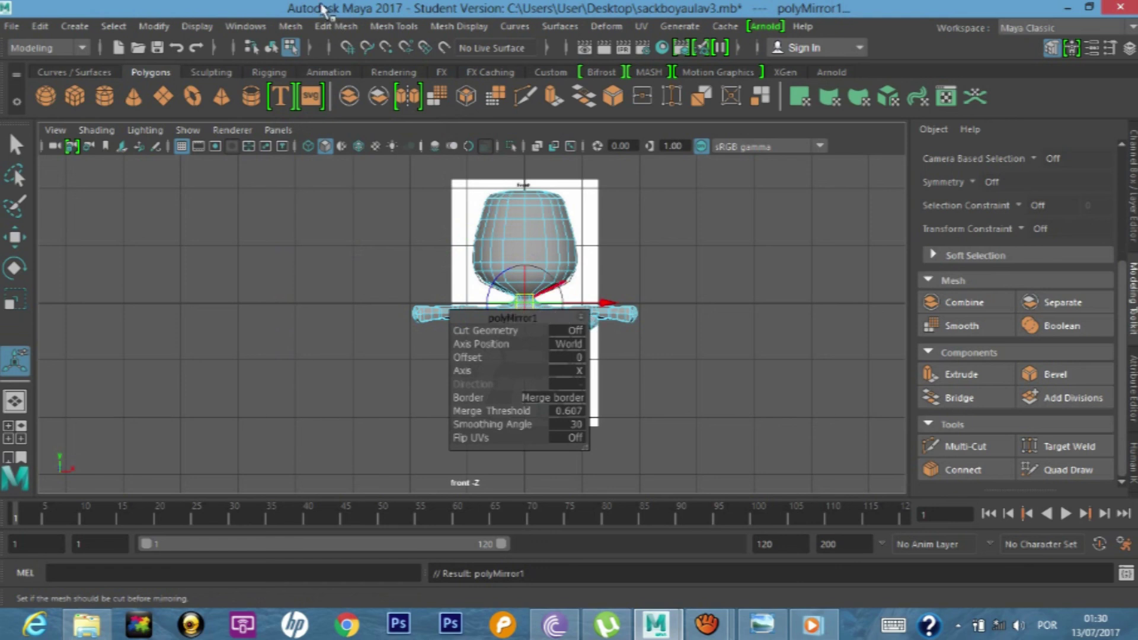
- Move the polyMirror1 in-view editor aside to reveal the body
right_click(579, 324)
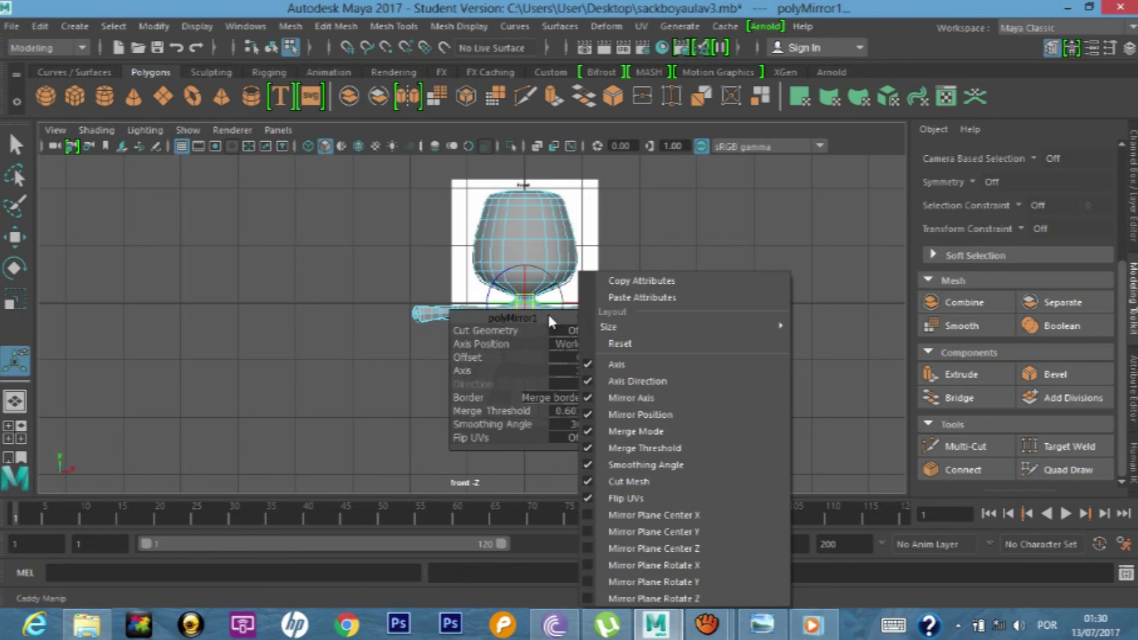
left_click(552, 322)
left_click_drag(560, 318, 818, 227)
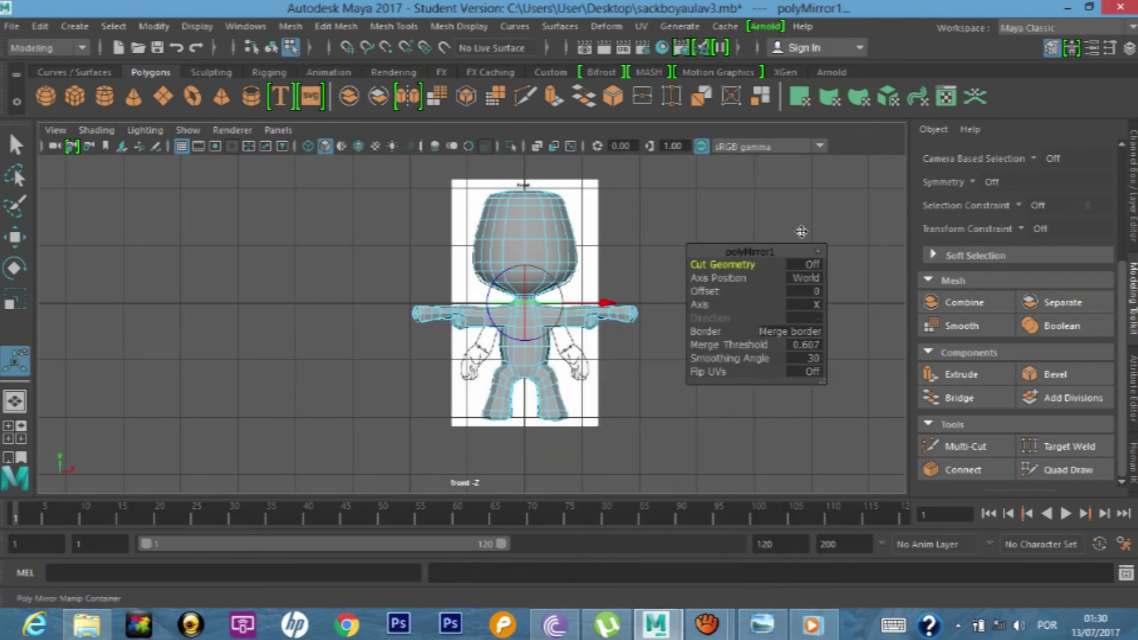
- Keep Mirror Axis Position at World in the Mesh > Mirror options, then close them
left_click(284, 33)
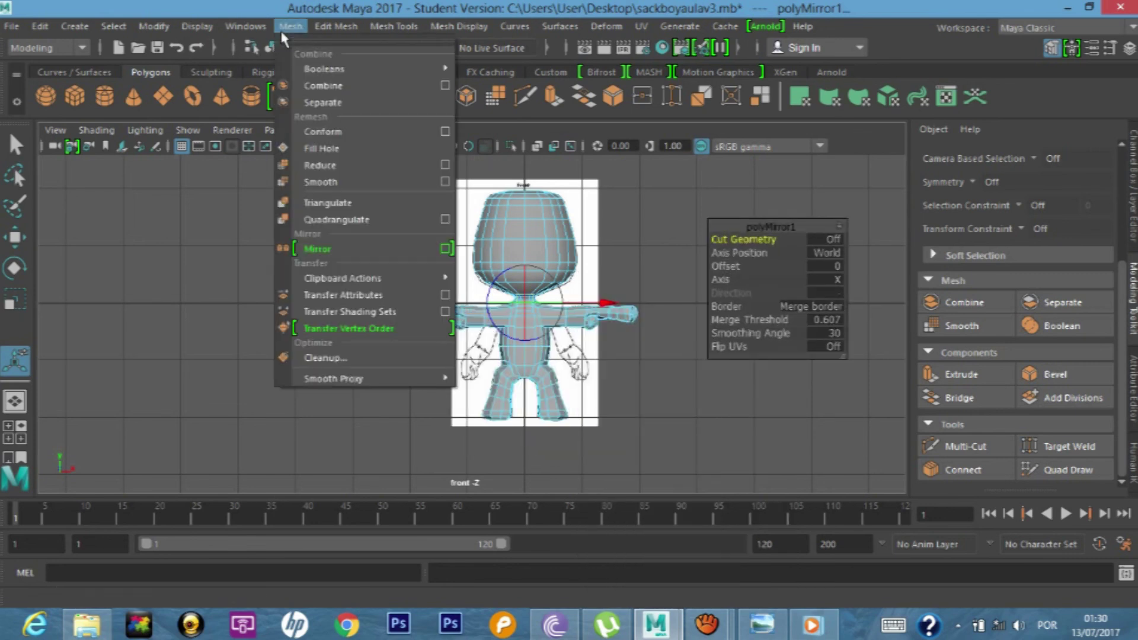
left_click(446, 250)
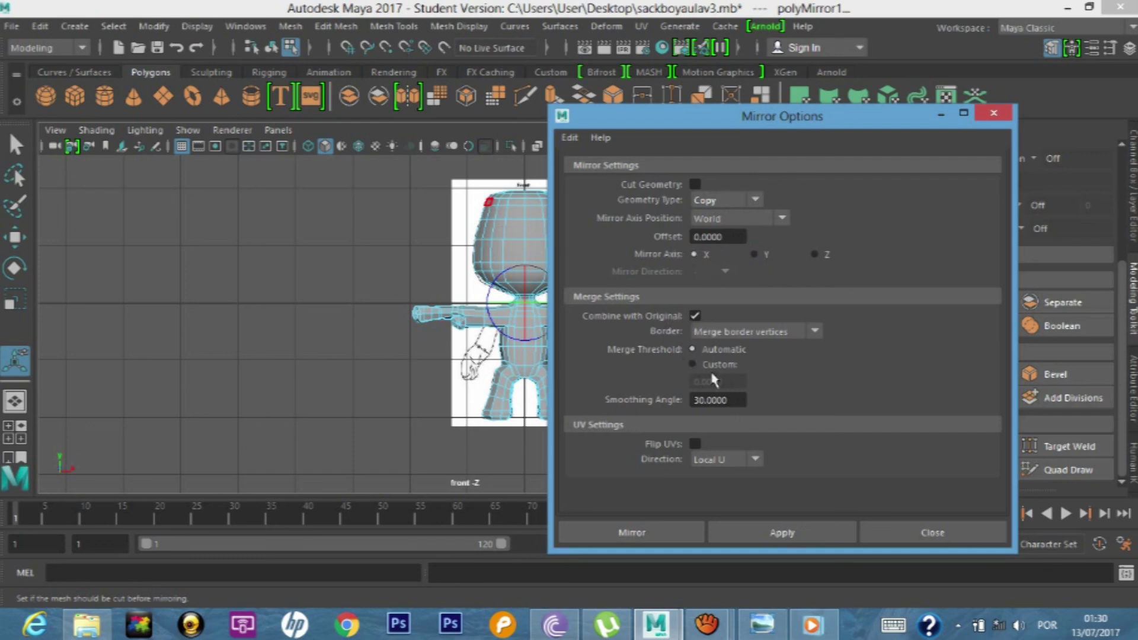
left_click(736, 220)
left_click(825, 200)
left_click(995, 117)
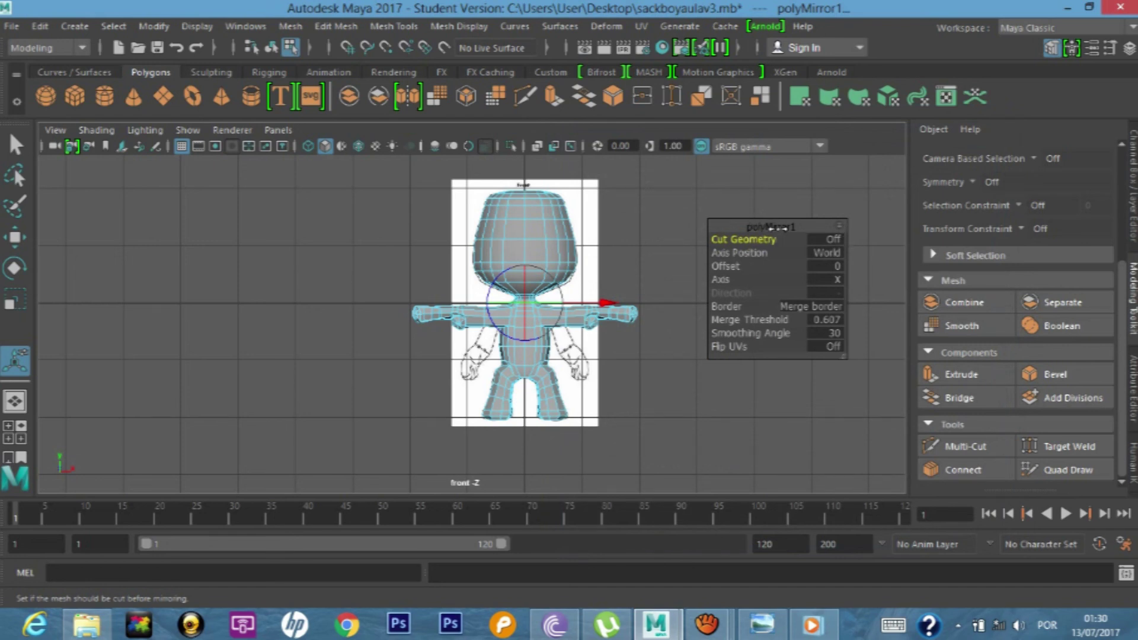
- Switch to the Select tool and the perspective view, orbiting around the character
key("q")
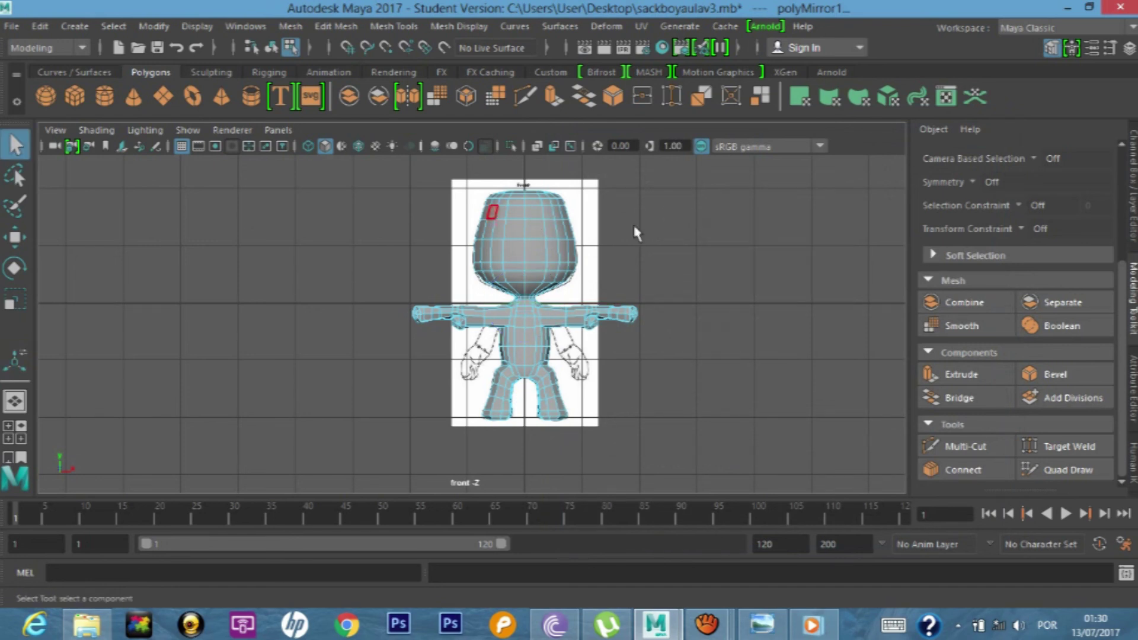
scroll(613, 240, "down", 2)
left_click_drag(611, 247, 655, 279, "alt")
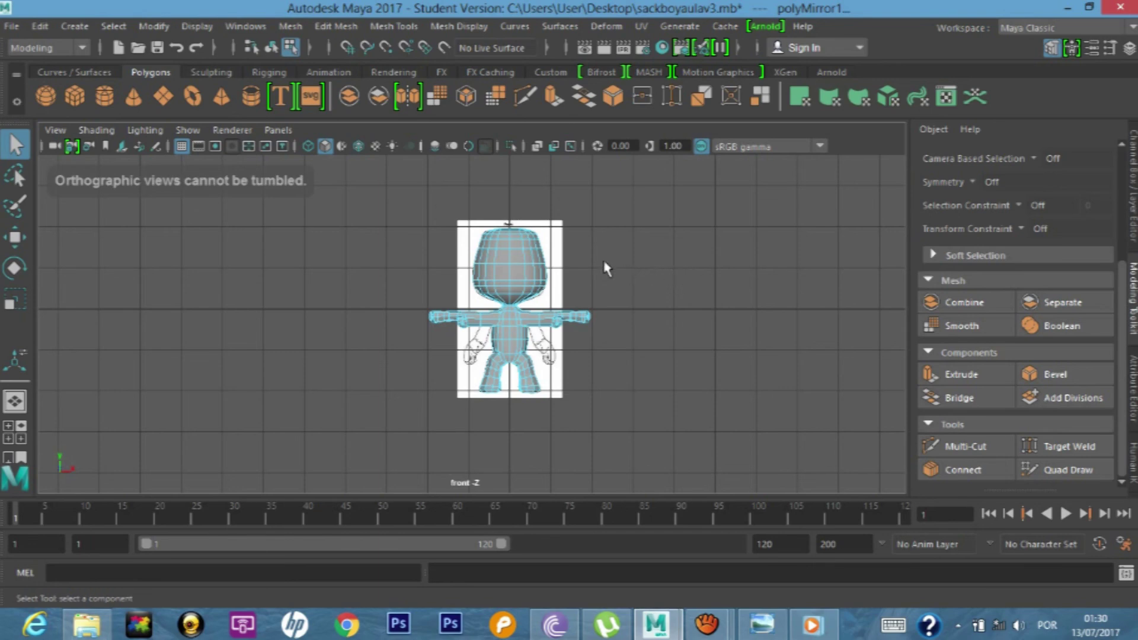
key("space")
key("space")
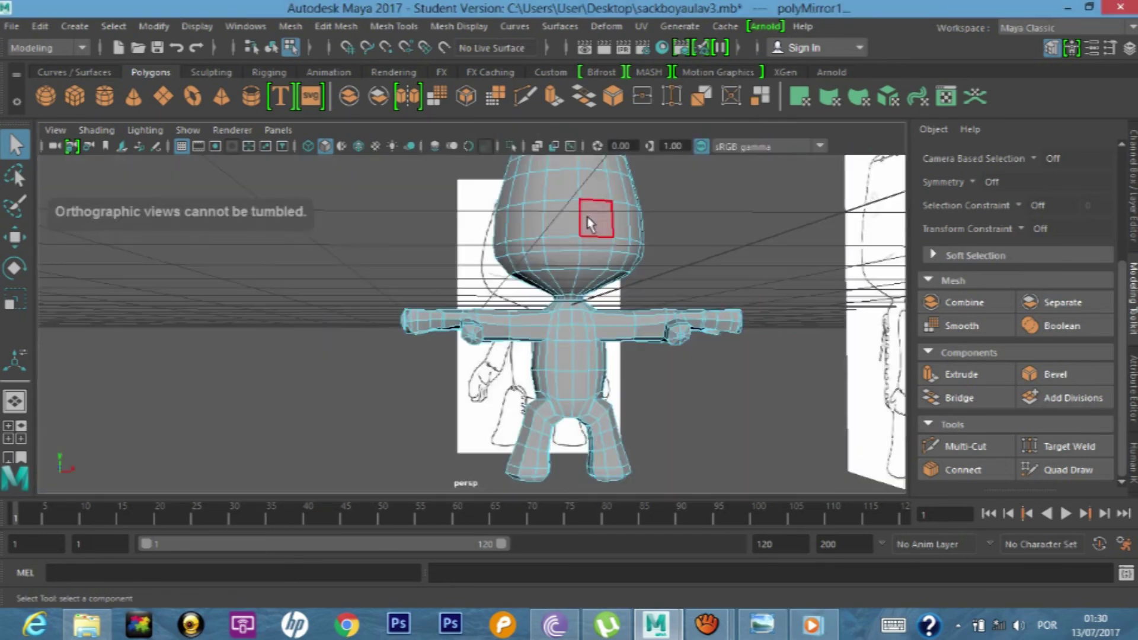
mouse_move(589, 243)
left_mouse_down("alt")
mouse_move(711, 276)
mouse_move(466, 244)
mouse_move(307, 256)
mouse_move(579, 254)
mouse_move(675, 292)
mouse_move(658, 287)
left_mouse_up("alt")
- Cycle display modes 2, 3 and 4, then return to 5 shaded, hiding the ground grid
key("2")
left_click_drag(546, 273, 479, 259, "alt")
key("3")
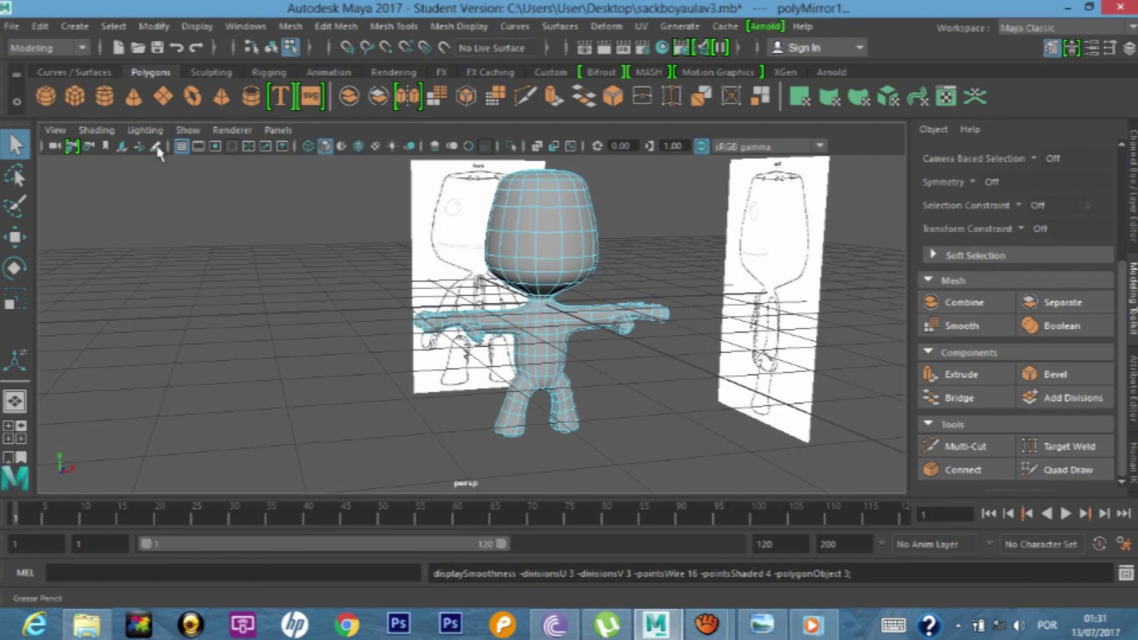
left_click(185, 146)
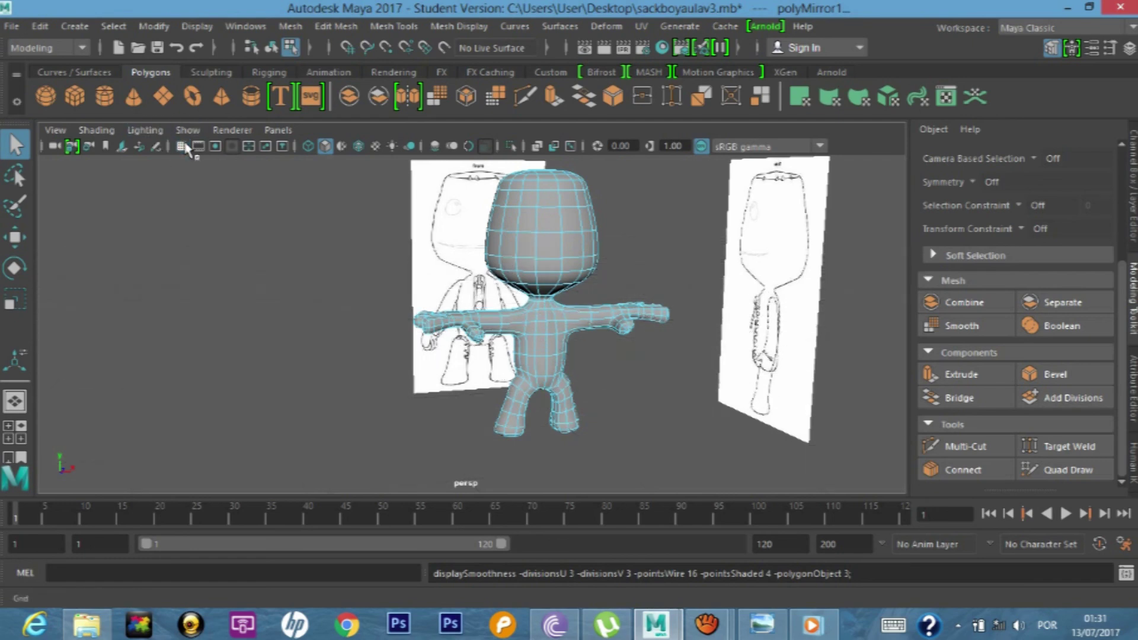
key("4")
mouse_move(669, 299)
left_mouse_down("alt")
mouse_move(714, 330)
mouse_move(756, 286)
mouse_move(691, 295)
left_mouse_up("alt")
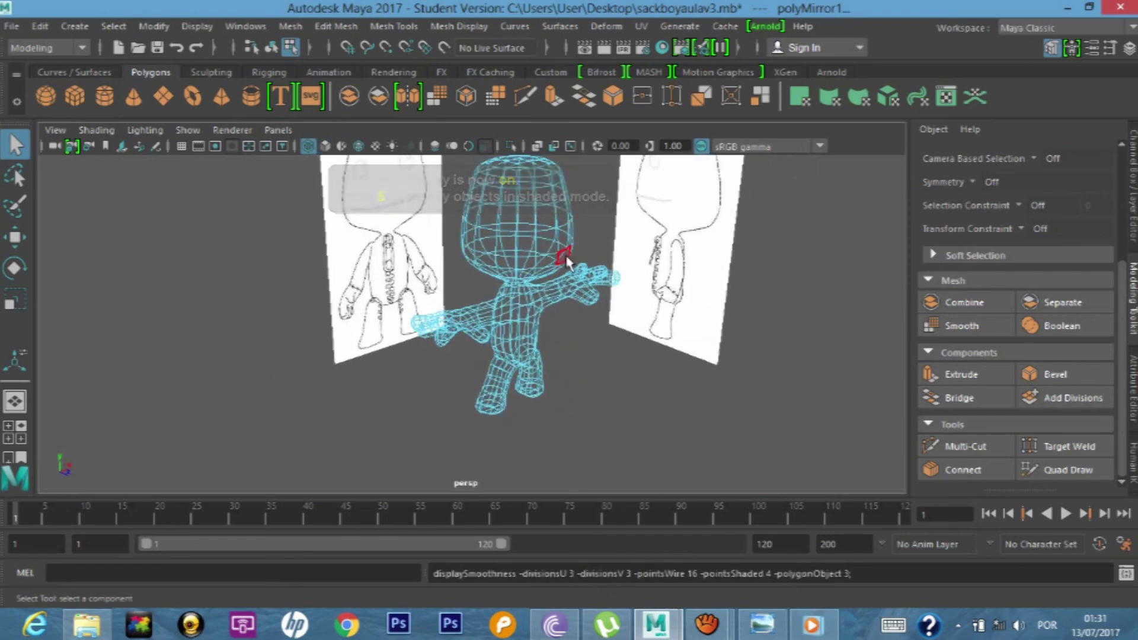
key("5")
left_click_drag(574, 253, 560, 275, "alt")
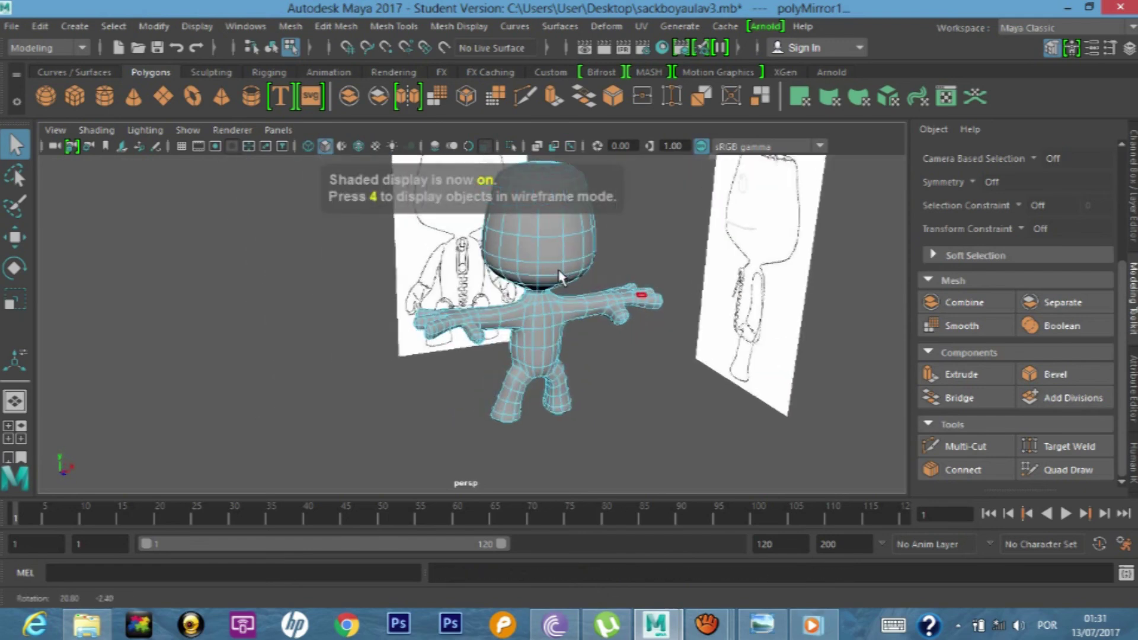
- Switch to Object selection mode and show the torso mesh in its low-poly form (1)
right_click(625, 254)
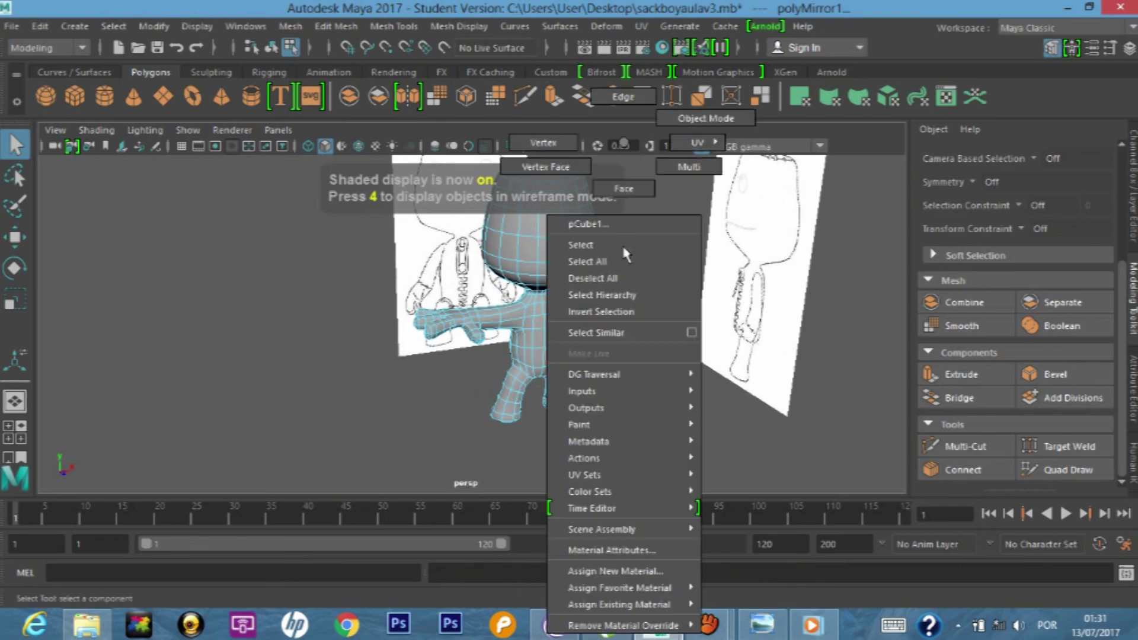
left_click(673, 122)
mouse_move(639, 229)
left_mouse_down("alt")
mouse_move(616, 254)
mouse_move(463, 284)
mouse_move(554, 237)
mouse_move(558, 270)
mouse_move(622, 198)
mouse_move(668, 323)
mouse_move(610, 350)
mouse_move(497, 326)
mouse_move(533, 303)
mouse_move(502, 330)
mouse_move(419, 338)
mouse_move(333, 287)
mouse_move(322, 197)
mouse_move(332, 292)
mouse_move(363, 215)
mouse_move(449, 275)
mouse_move(501, 286)
mouse_move(533, 277)
mouse_move(544, 249)
mouse_move(414, 246)
mouse_move(302, 278)
mouse_move(496, 261)
mouse_move(436, 375)
mouse_move(473, 297)
mouse_move(496, 338)
mouse_move(552, 264)
mouse_move(416, 267)
mouse_move(490, 279)
left_mouse_up("alt")
left_click(541, 272)
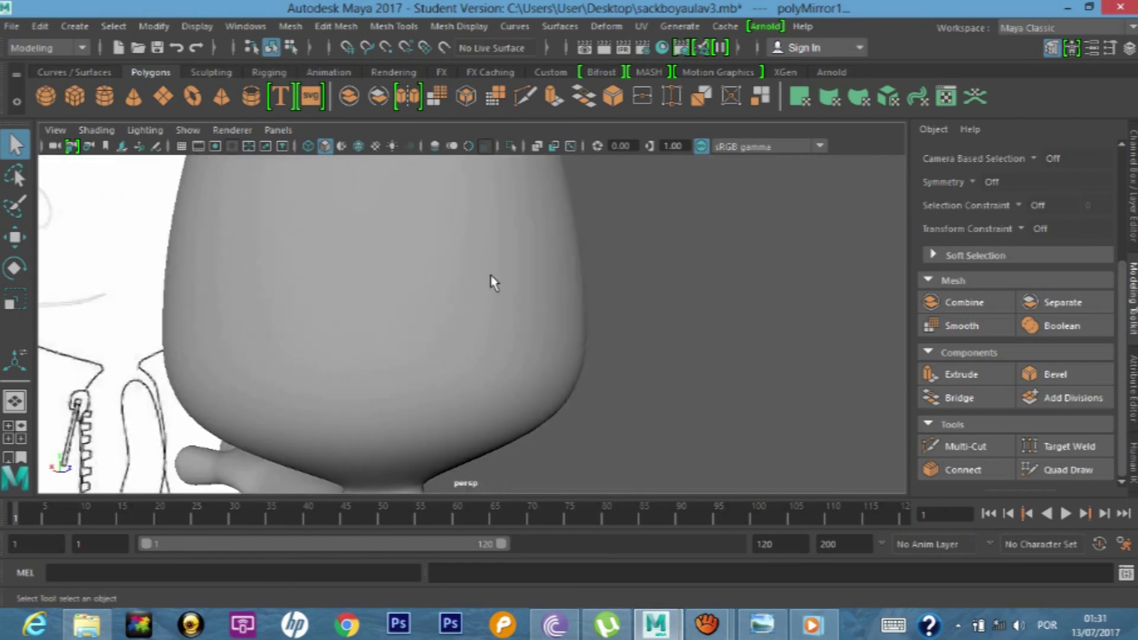
left_click(510, 310)
key("1")
- Reselect the torso, apply smooth mesh preview with 2 then 3, and deselect it
left_click(628, 285)
mouse_move(628, 284)
left_mouse_down("alt")
mouse_move(453, 323)
mouse_move(465, 381)
mouse_move(462, 353)
mouse_move(420, 290)
mouse_move(418, 347)
left_mouse_up("alt")
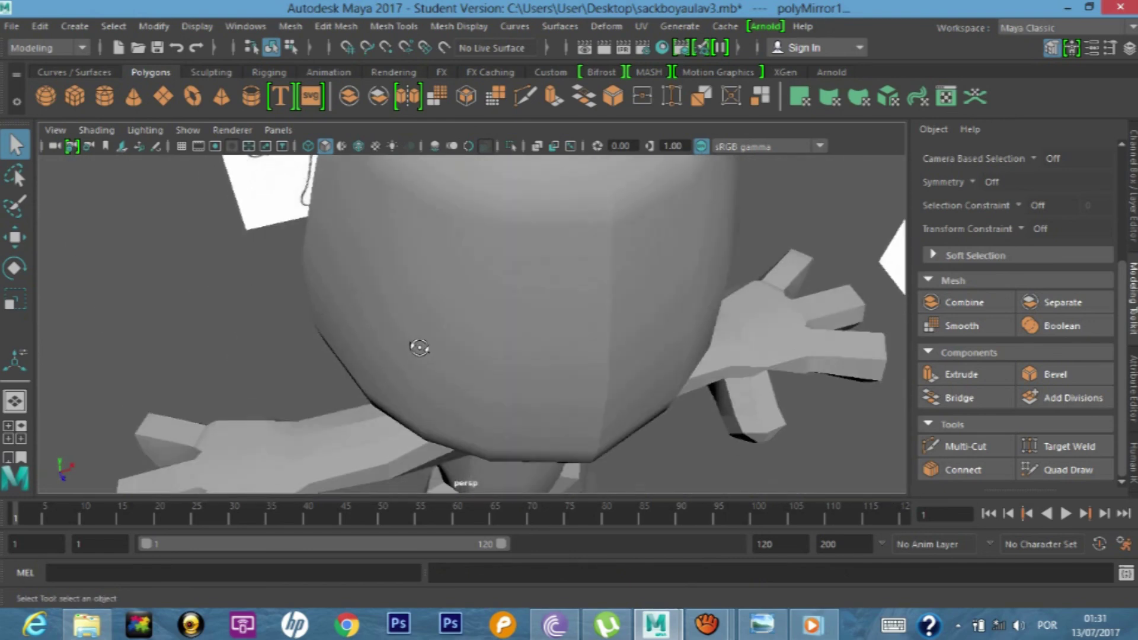
left_click(591, 356)
key("2")
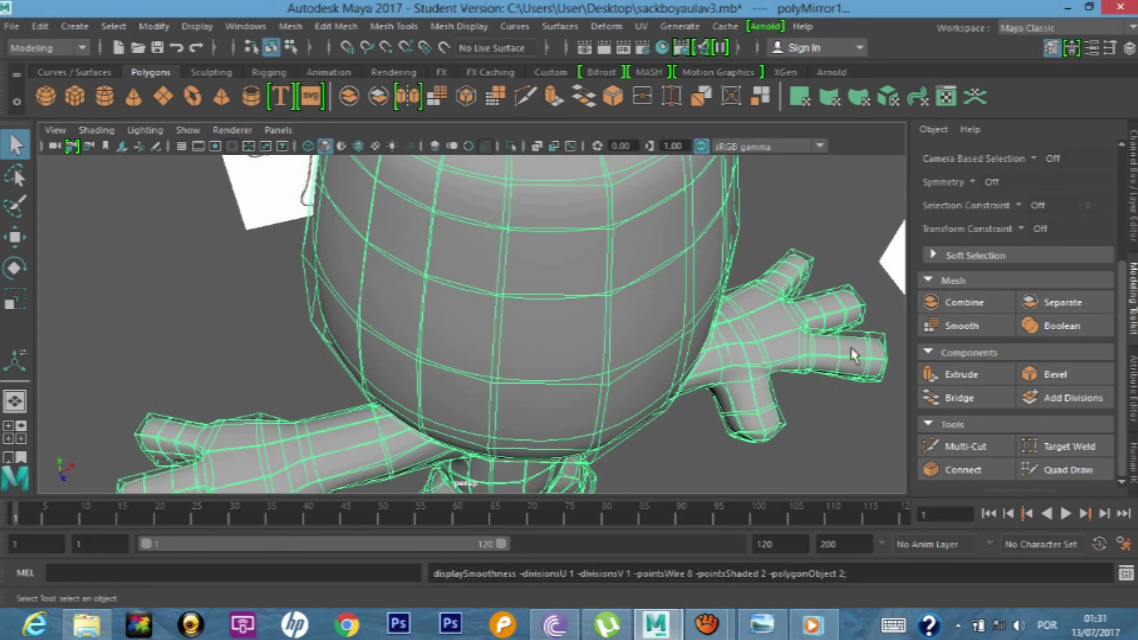
key("3")
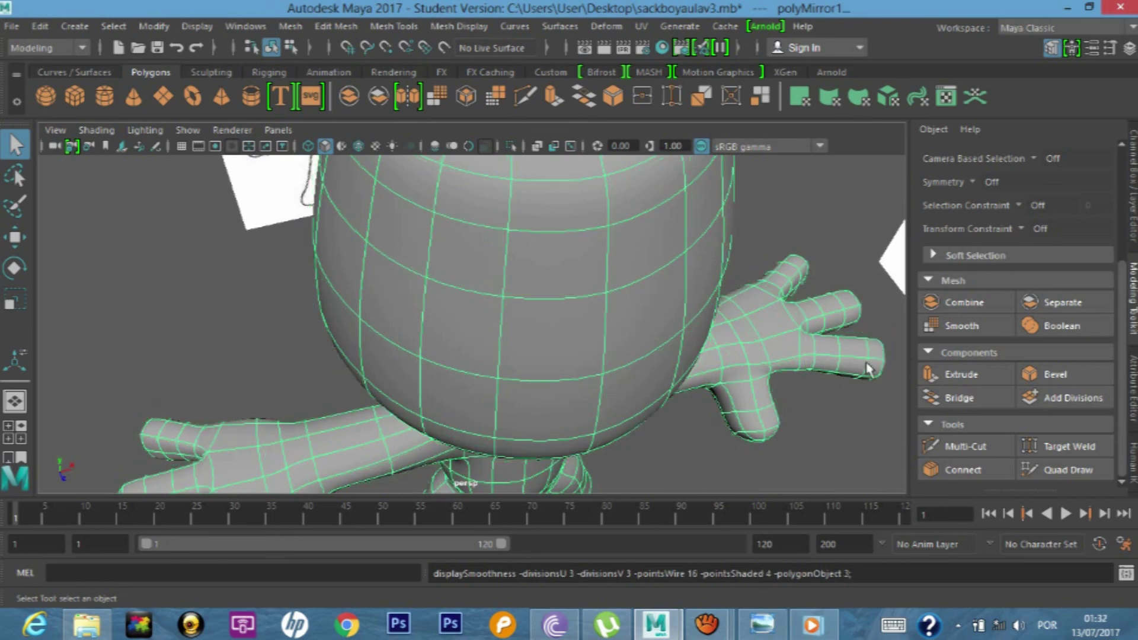
left_click(828, 255)
- Orbit around the smoothed character, closing in on the hand and looking down from above
mouse_move(792, 364)
left_mouse_down("alt")
mouse_move(737, 300)
mouse_move(674, 310)
mouse_move(713, 378)
mouse_move(551, 315)
mouse_move(637, 310)
mouse_move(598, 365)
mouse_move(592, 236)
mouse_move(581, 300)
mouse_move(599, 301)
mouse_move(584, 355)
mouse_move(597, 208)
mouse_move(600, 349)
mouse_move(588, 362)
mouse_move(633, 310)
mouse_move(630, 295)
mouse_move(496, 323)
mouse_move(506, 338)
mouse_move(465, 300)
mouse_move(540, 291)
mouse_move(541, 264)
mouse_move(541, 305)
mouse_move(642, 262)
mouse_move(648, 216)
mouse_move(665, 215)
mouse_move(670, 165)
mouse_move(719, 270)
mouse_move(474, 243)
mouse_move(470, 276)
mouse_move(495, 236)
mouse_move(557, 263)
mouse_move(566, 254)
mouse_move(513, 284)
mouse_move(441, 282)
left_mouse_up("alt")
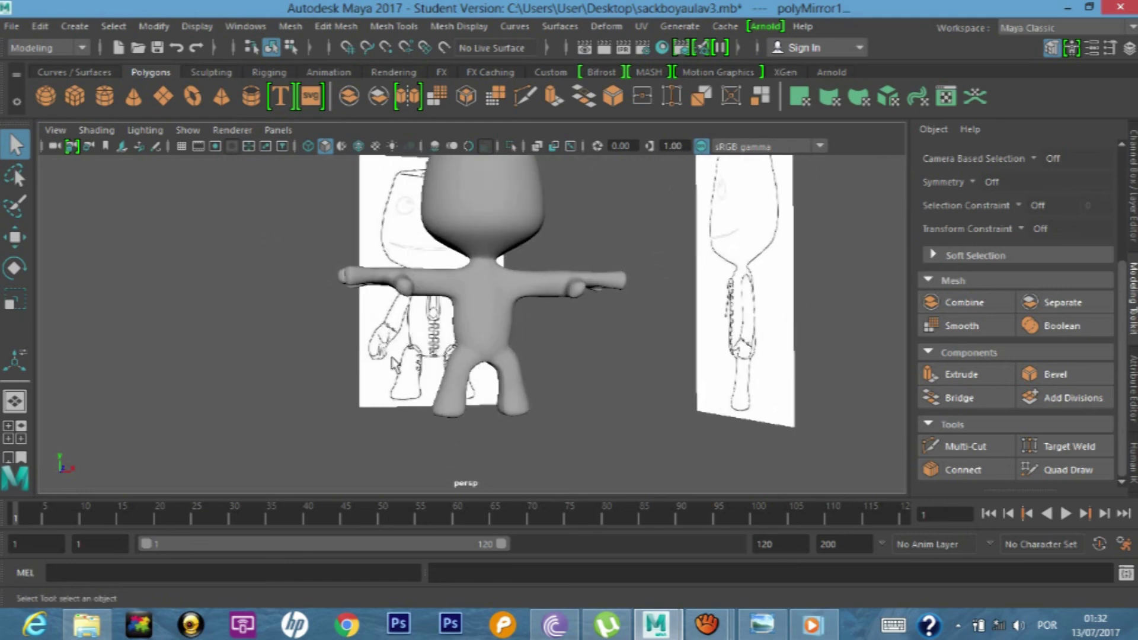
mouse_move(372, 281)
left_mouse_down("alt")
mouse_move(470, 406)
mouse_move(407, 338)
mouse_move(399, 376)
mouse_move(394, 330)
mouse_move(414, 287)
mouse_move(352, 244)
mouse_move(338, 216)
mouse_move(310, 198)
mouse_move(229, 223)
mouse_move(589, 279)
mouse_move(528, 251)
mouse_move(439, 247)
mouse_move(520, 234)
mouse_move(524, 336)
mouse_move(480, 269)
mouse_move(506, 287)
mouse_move(507, 271)
mouse_move(577, 282)
mouse_move(569, 269)
mouse_move(446, 292)
left_mouse_up("alt")
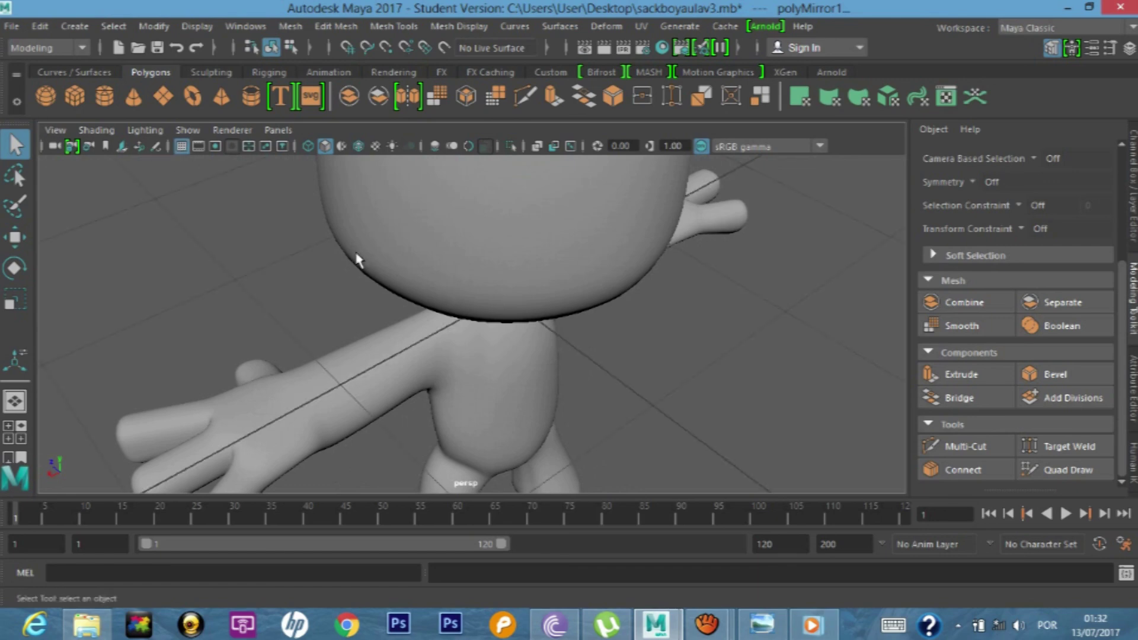
scroll(243, 243, "down", 5)
mouse_move(356, 266)
left_mouse_down("alt")
mouse_move(243, 243)
mouse_move(516, 322)
mouse_move(368, 325)
left_mouse_up("alt")
mouse_move(379, 237)
left_mouse_down("alt")
mouse_move(481, 227)
mouse_move(383, 259)
left_mouse_up("alt")
- Go through shaded and textured display to wireframe (4), then split into four views
key("5")
key("6")
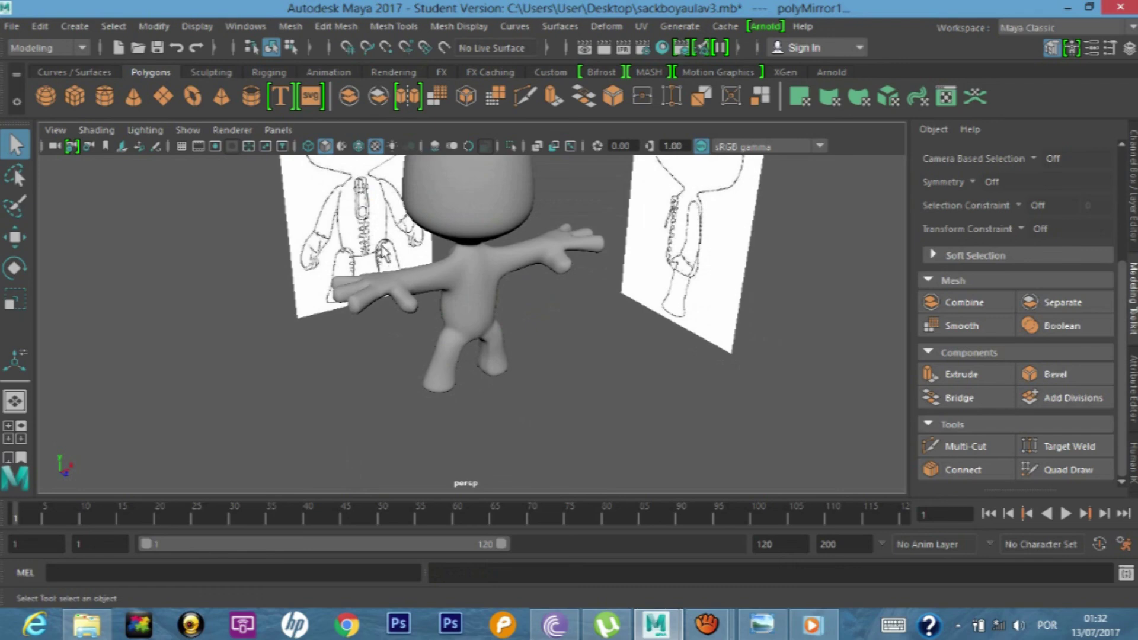
key("4")
left_click_drag(479, 244, 483, 252, "alt")
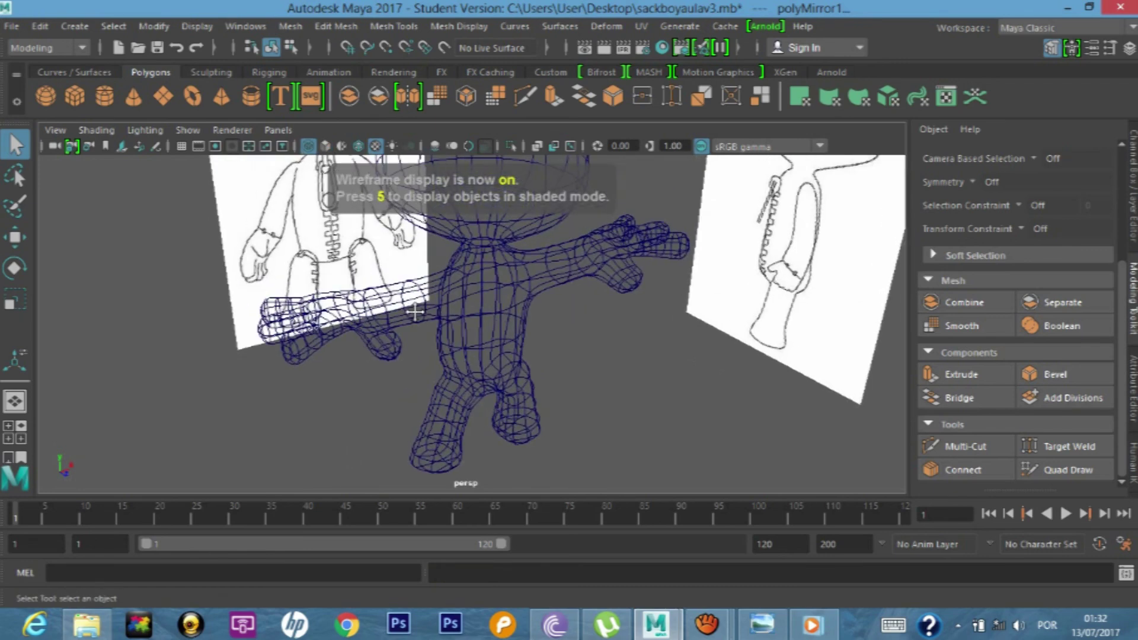
scroll(465, 318, "up", 5)
left_click_drag(465, 317, 514, 306, "alt")
mouse_move(528, 291)
left_mouse_down("alt")
mouse_move(451, 270)
mouse_move(567, 338)
mouse_move(564, 257)
mouse_move(664, 210)
left_mouse_up("alt")
scroll(563, 256, "down", 5)
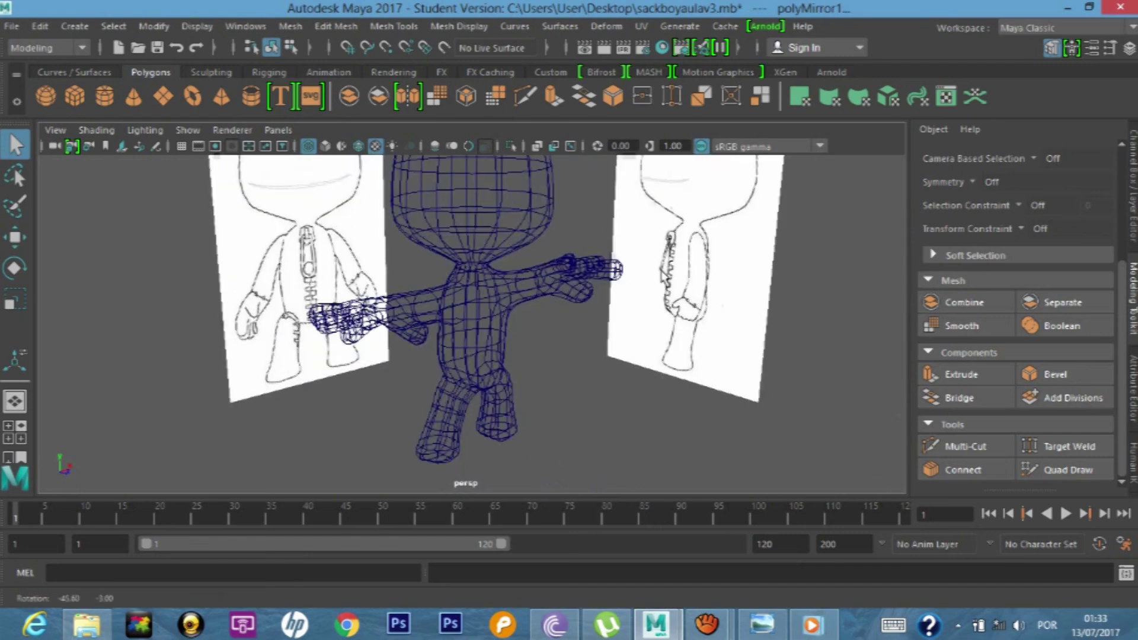
key("space")
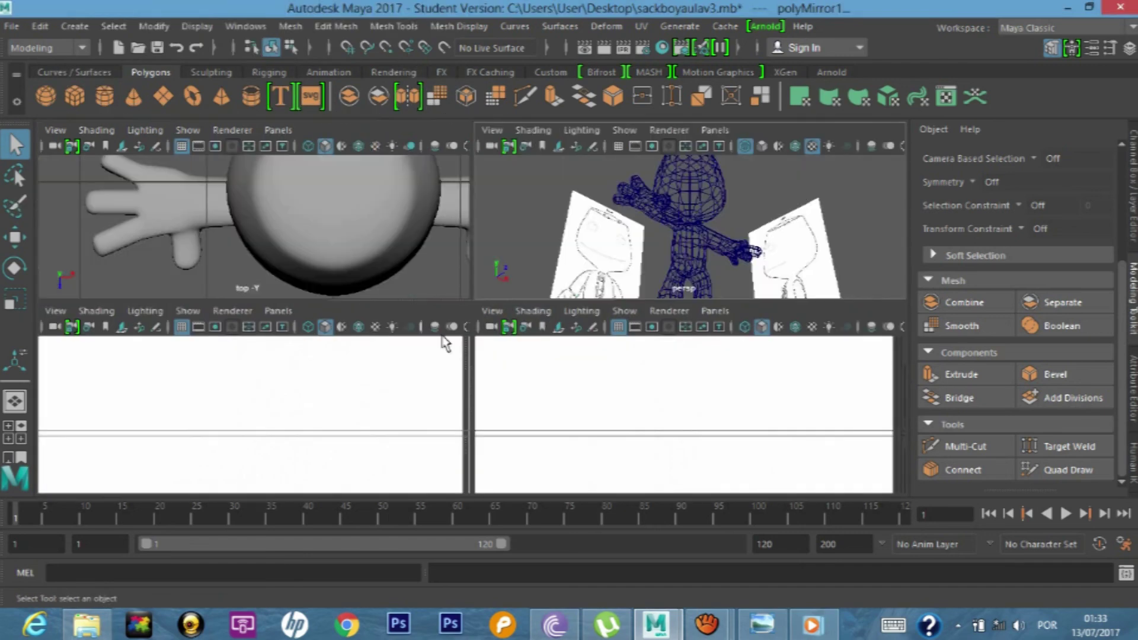
- Zoom the top, front and side views onto the character, then orbit and zoom the perspective view
scroll(668, 382, "up", 3)
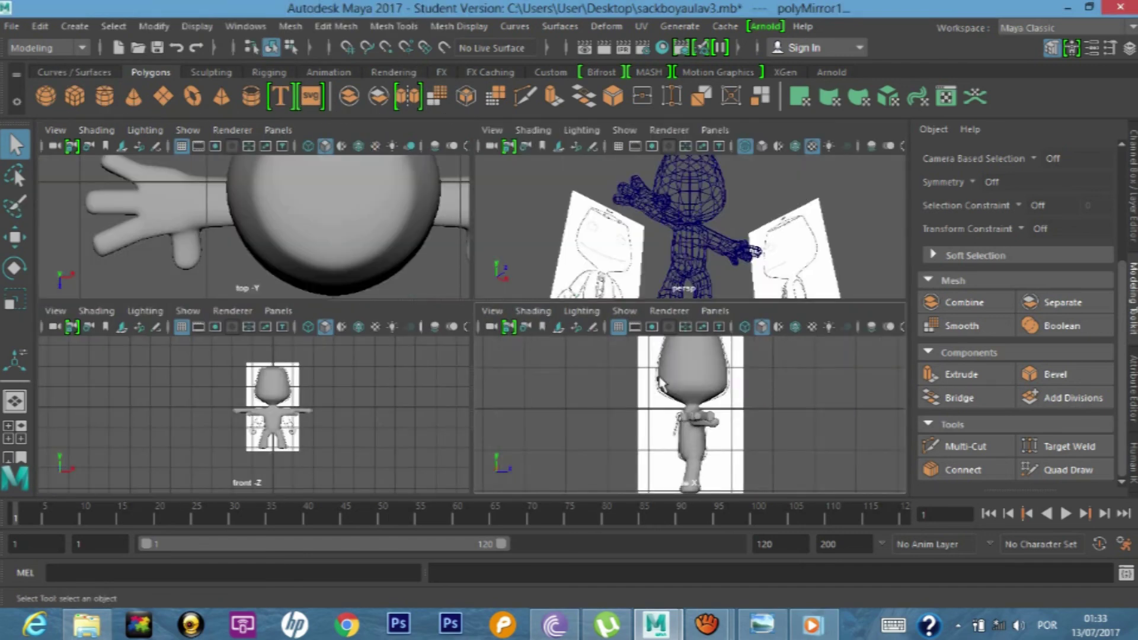
scroll(313, 417, "up", 3)
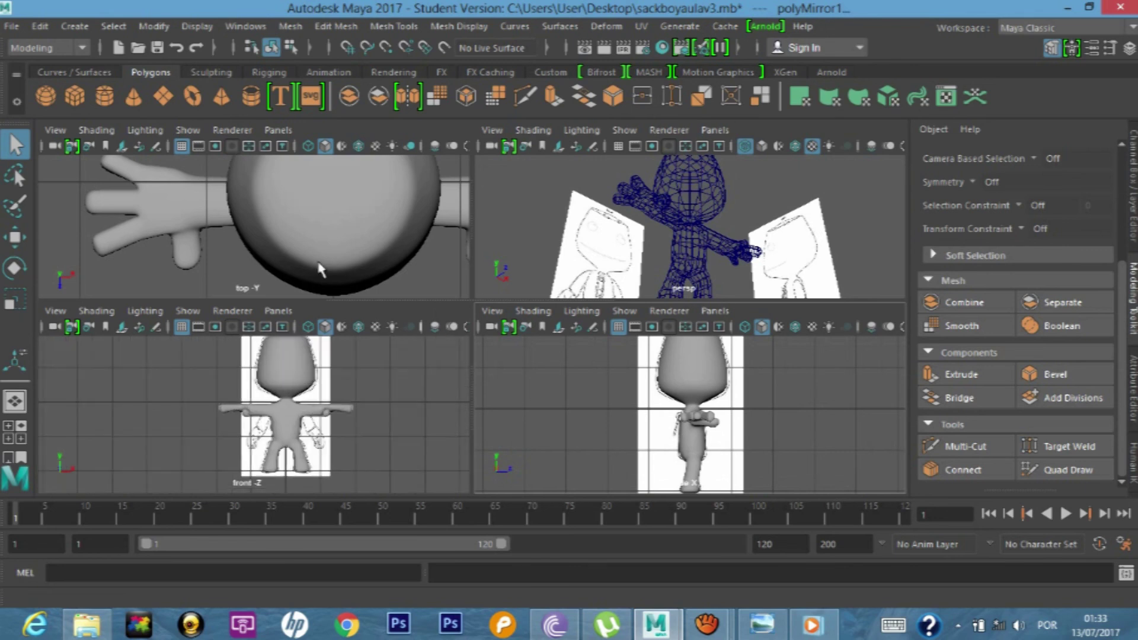
scroll(326, 255, "down", 8)
scroll(329, 246, "up", 3)
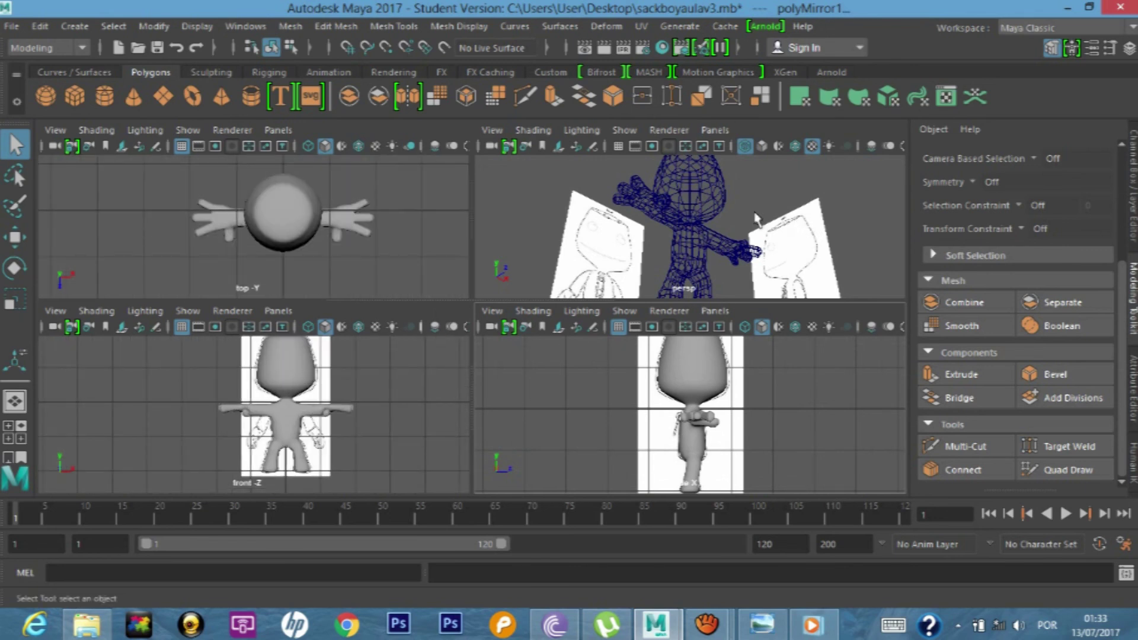
left_click(726, 205)
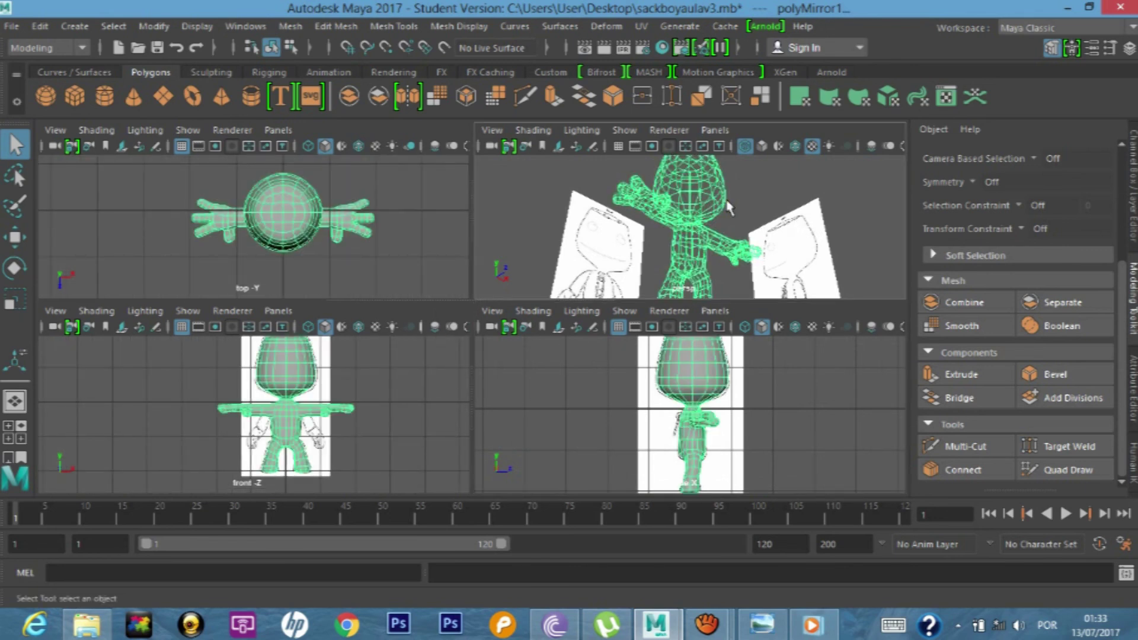
left_click(815, 173)
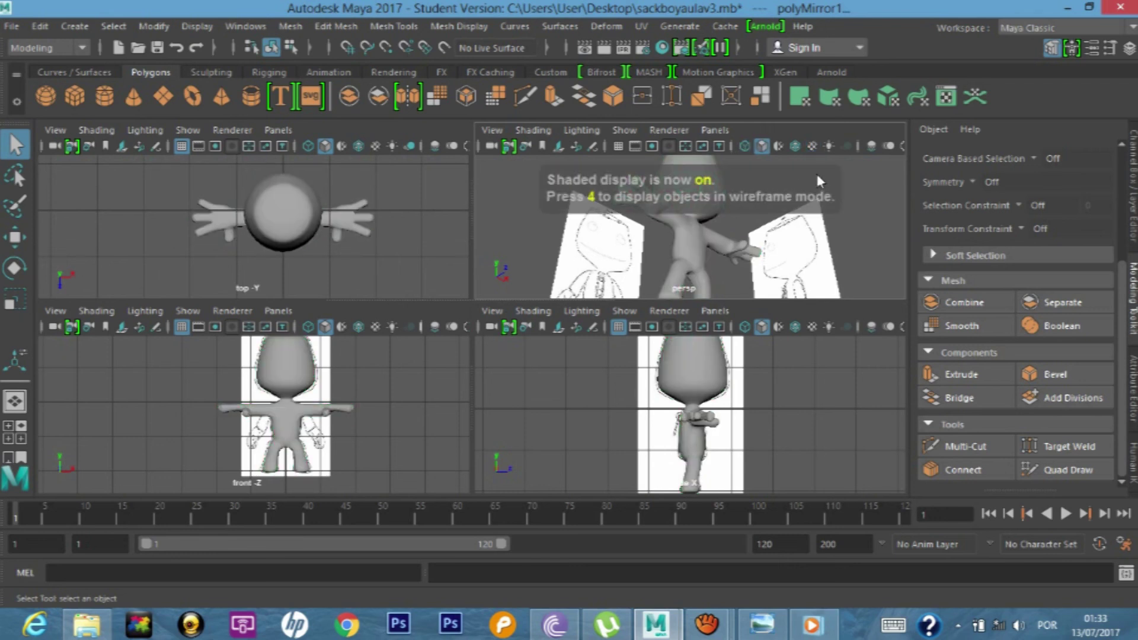
left_click_drag(846, 223, 758, 253, "alt")
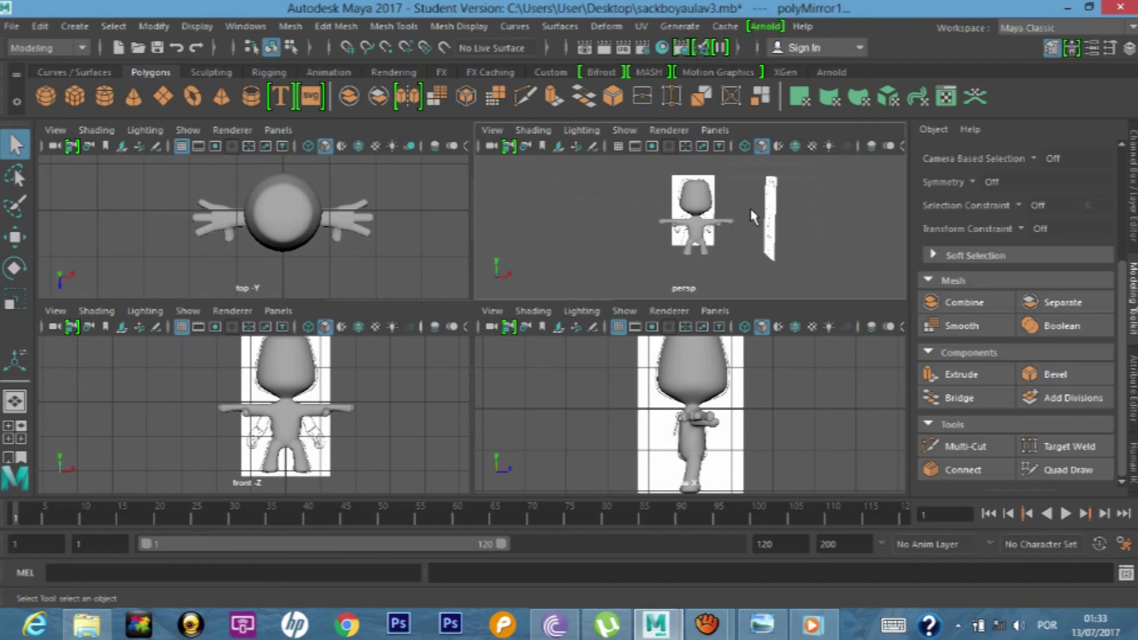
scroll(752, 219, "up", 5)
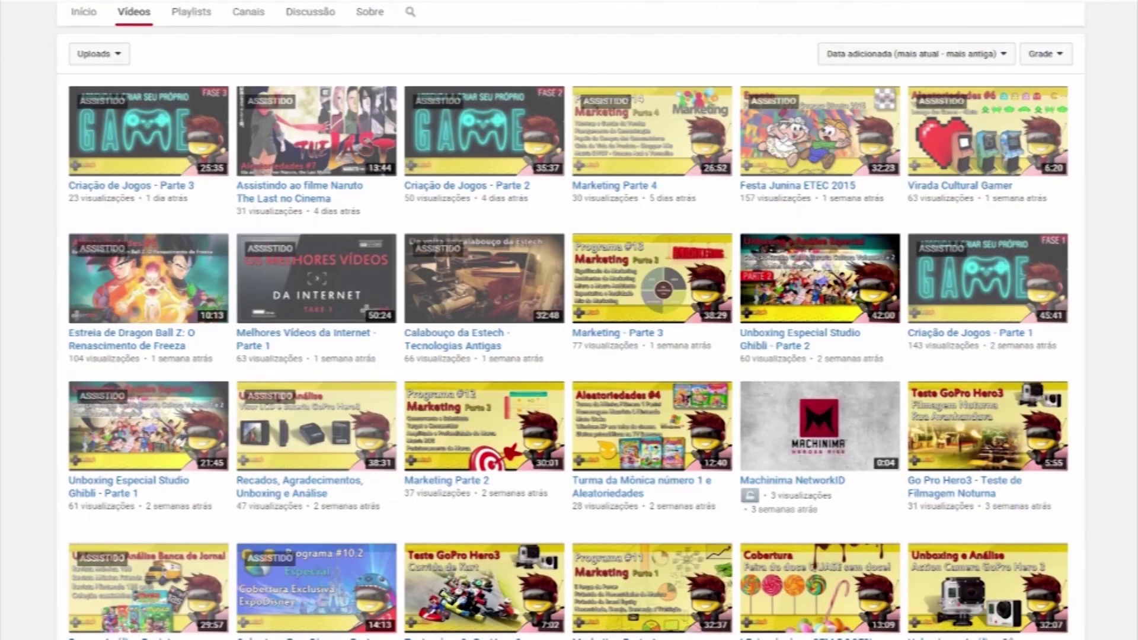
- Scroll through the Estech channel's uploads on the Videos tab
scroll(1065, 463, "down", 1)
scroll(1065, 462, "down", 1)
scroll(1064, 462, "down", 4)
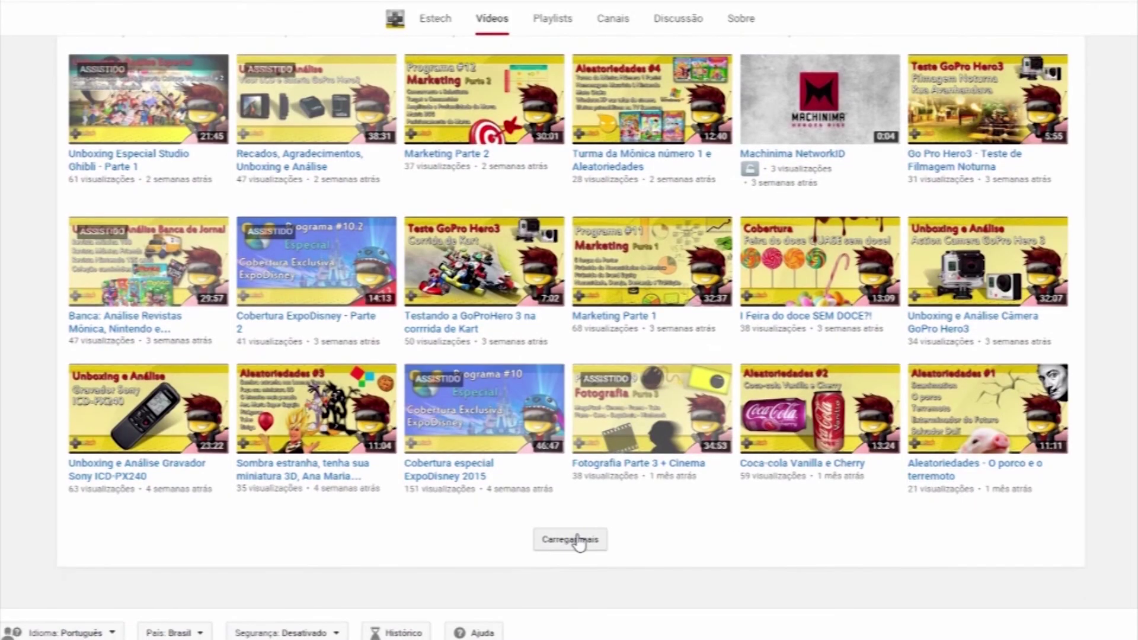
scroll(683, 504, "down", 5)
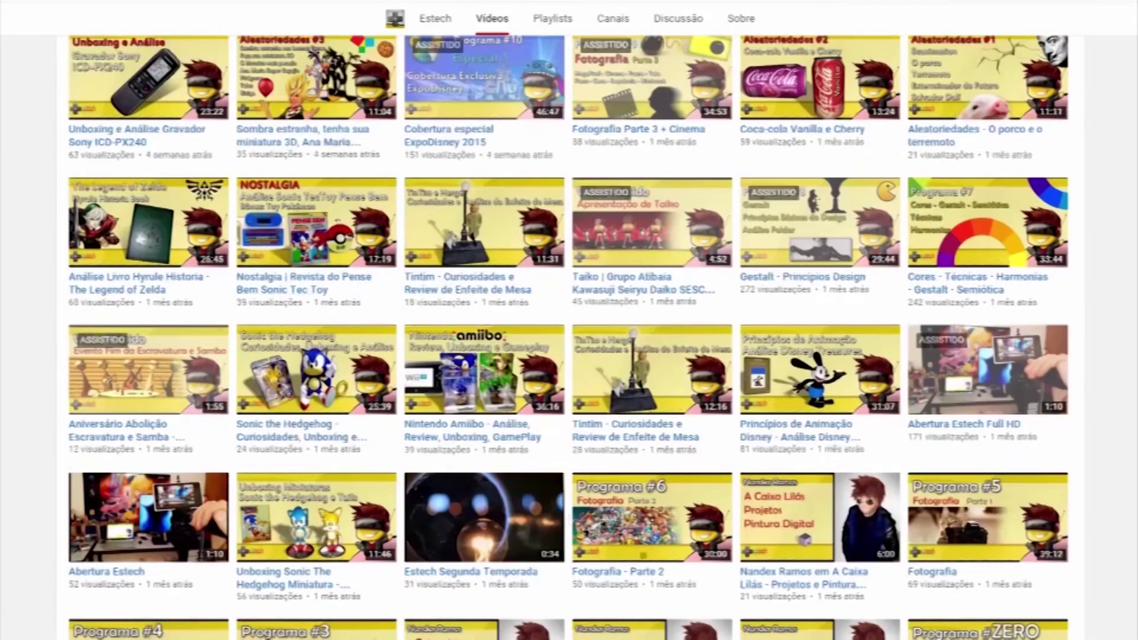
scroll(684, 504, "down", 5)
scroll(569, 356, "up", 8)
scroll(569, 355, "up", 6)
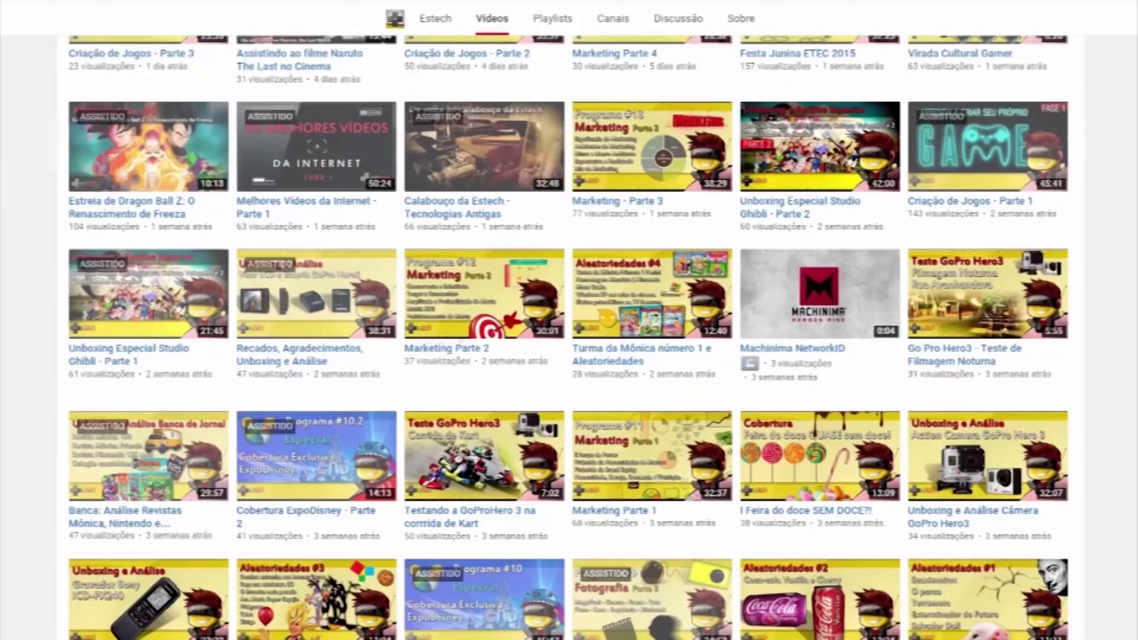
scroll(569, 355, "up", 6)
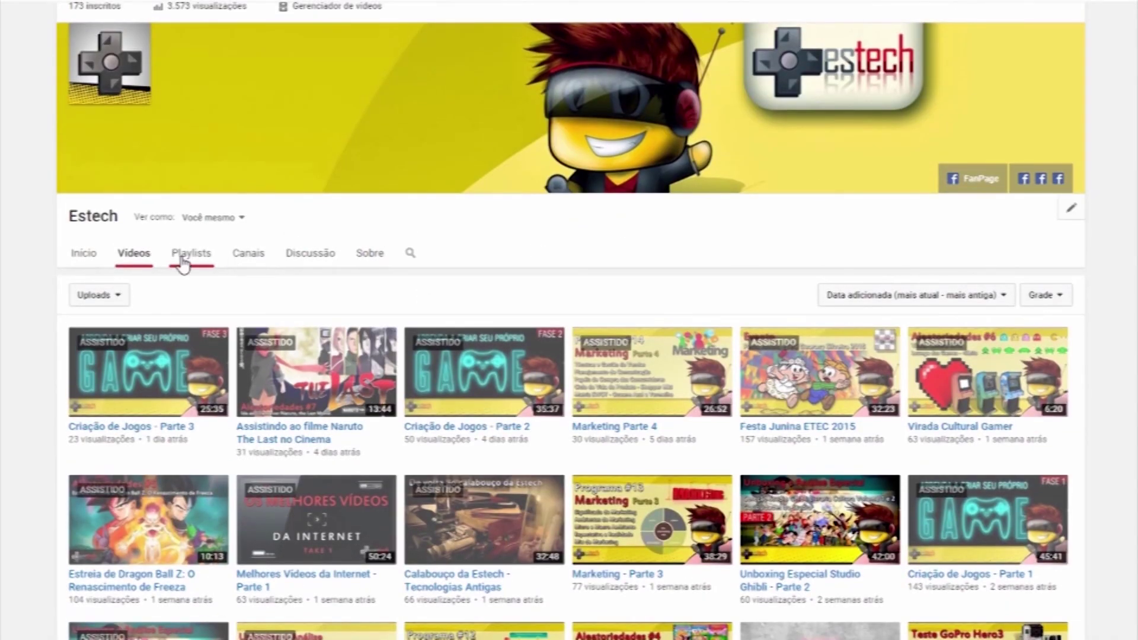
- Open the channel's Playlists, then scroll down to the Facebook post about the Naruto film
left_click(182, 261)
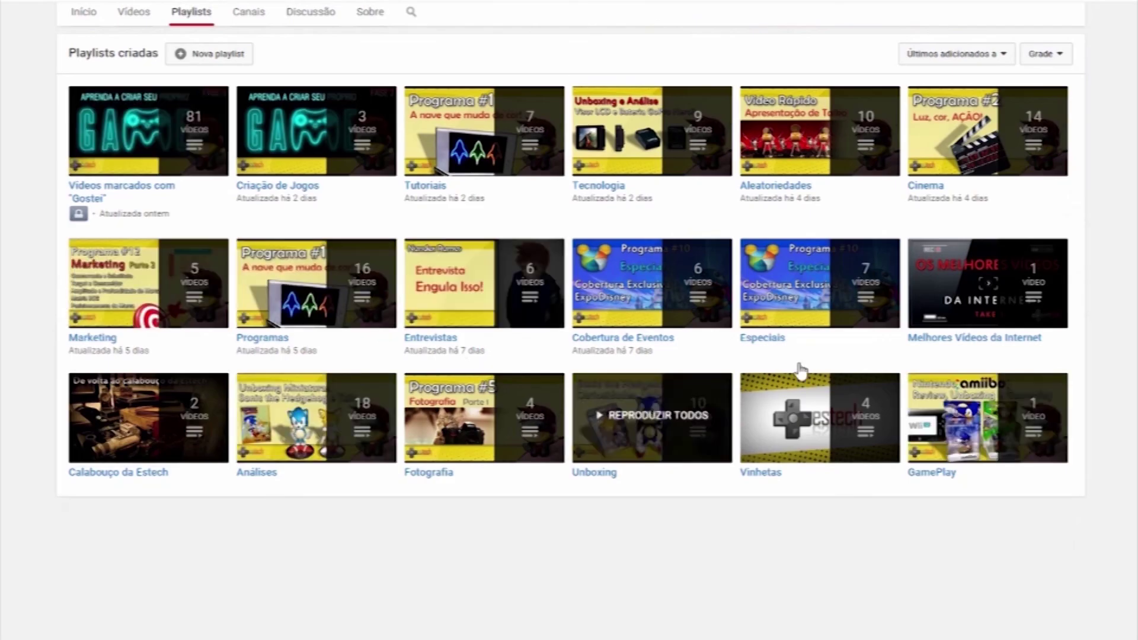
mouse_move(819, 282)
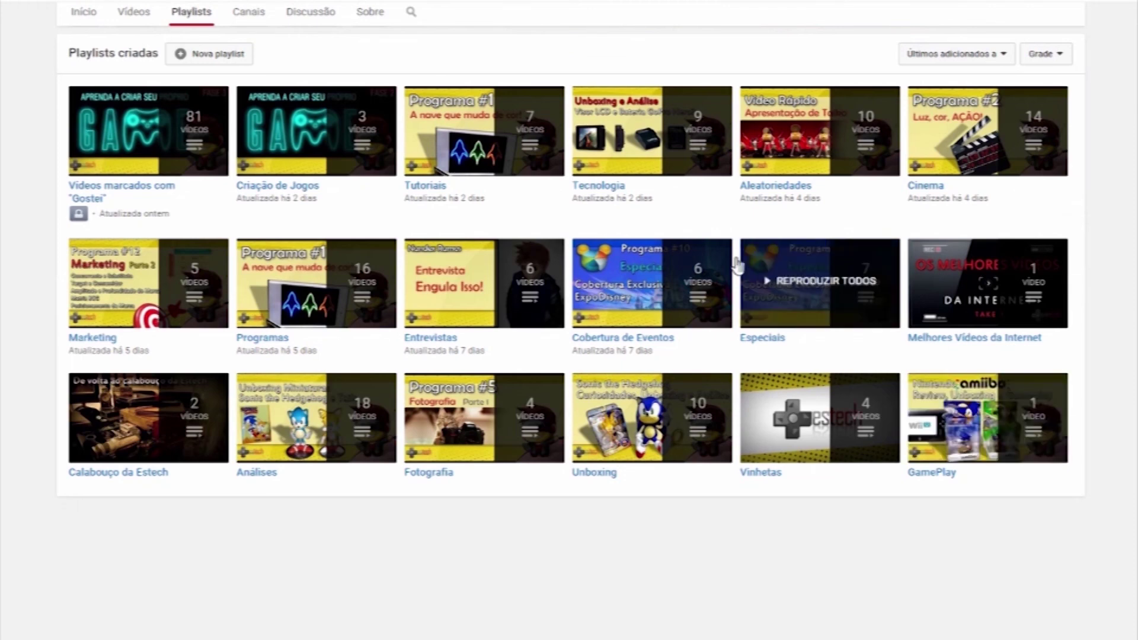
scroll(527, 337, "down", 2)
scroll(527, 337, "down", 3)
scroll(527, 338, "down", 2)
scroll(527, 338, "down", 2)
scroll(528, 337, "down", 1)
scroll(528, 338, "down", 2)
scroll(528, 338, "down", 1)
scroll(841, 482, "down", 1)
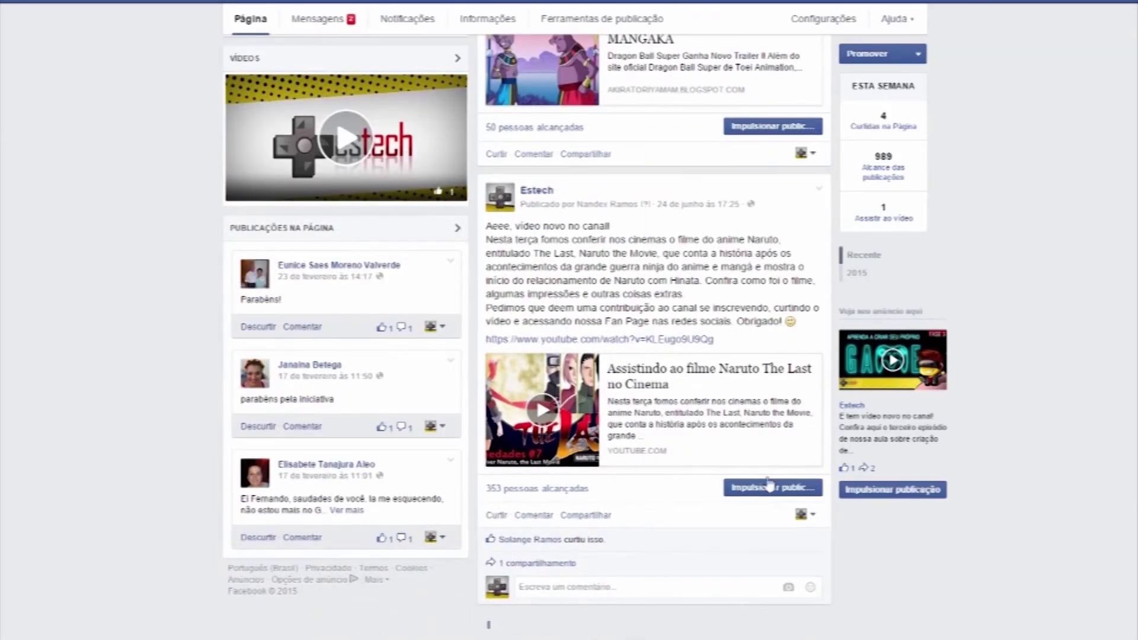